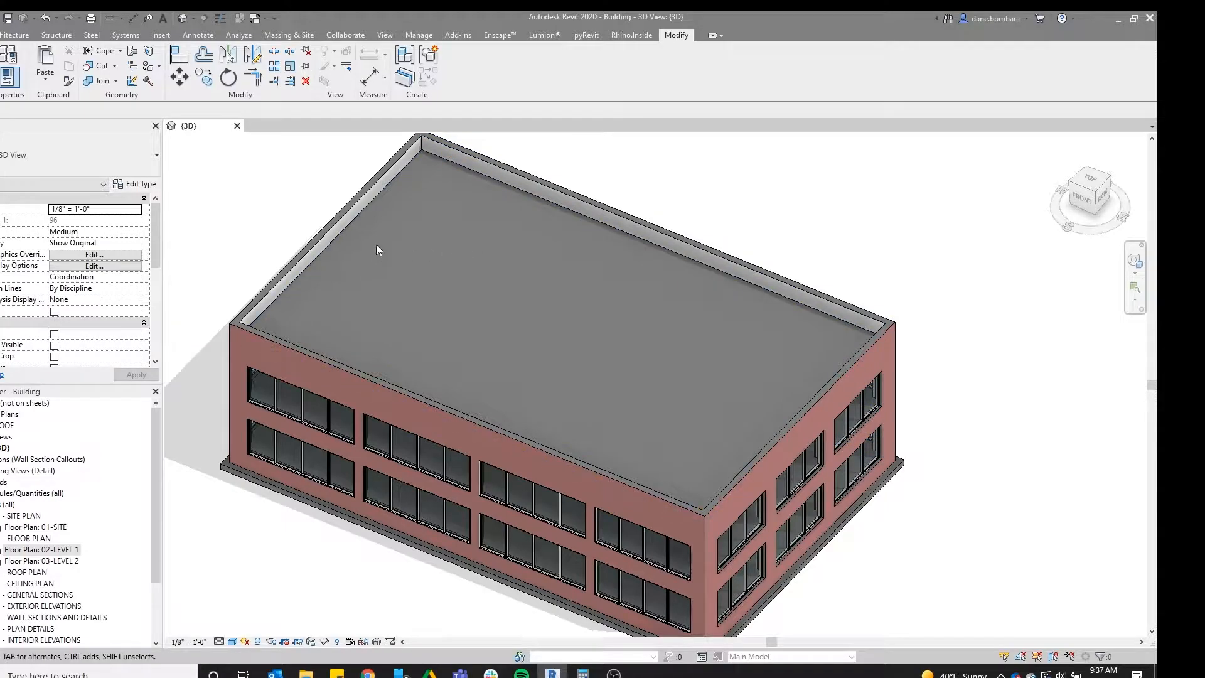
Select the roof in the 3D view and open the ROOF floor plan
{"action": "scroll", "coordinate": [683, 328], "scroll_direction": "up", "scroll_amount": 2}
{"action": "left_click", "coordinate": [687, 268]}
{"action": "middle_click_drag", "start_coordinate": [678, 352], "coordinate": [657, 261], "text": "shift"}
{"action": "scroll", "coordinate": [816, 245], "scroll_direction": "up", "scroll_amount": 3}
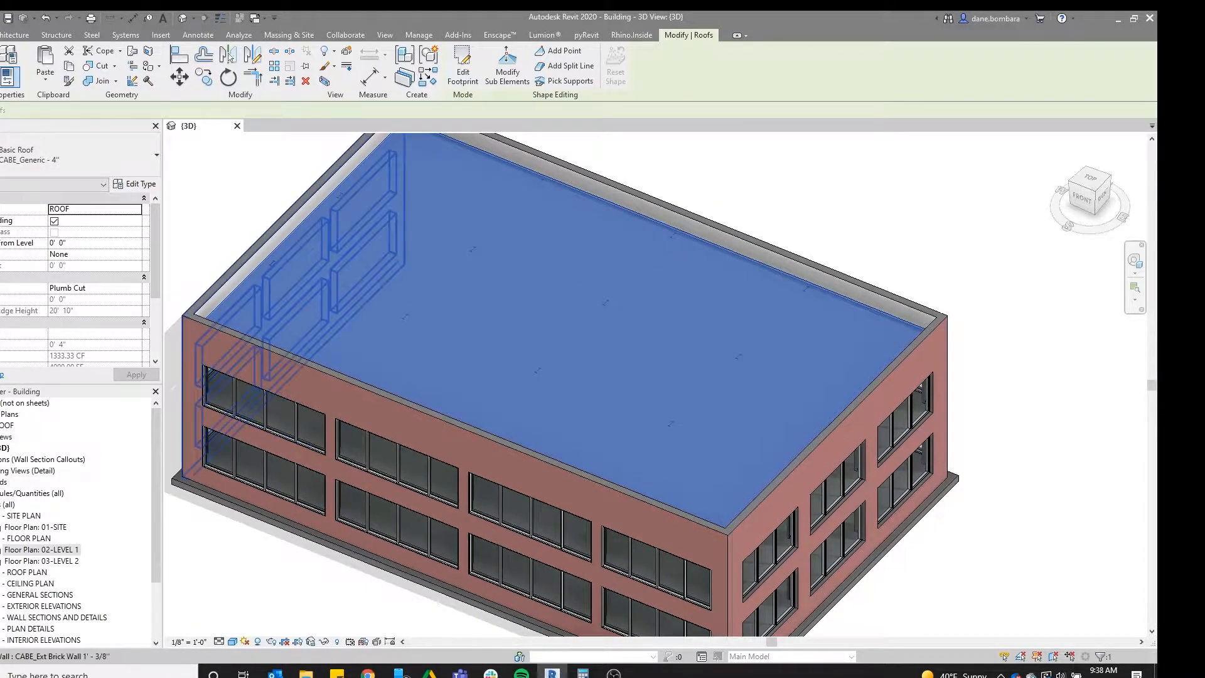
{"action": "double_click", "coordinate": [9, 425]}
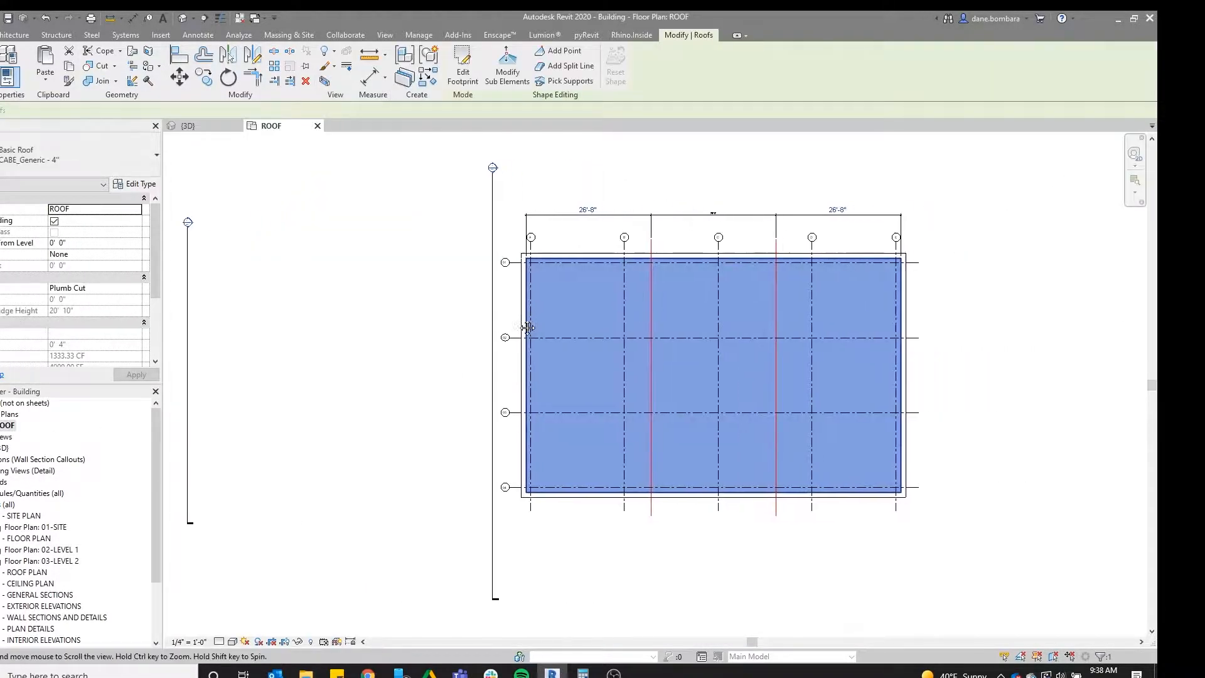
{"action": "left_click", "coordinate": [632, 184]}
{"action": "scroll", "coordinate": [686, 369], "scroll_direction": "up", "scroll_amount": 3}
{"action": "middle_click_drag", "start_coordinate": [547, 358], "coordinate": [439, 356]}
{"action": "scroll", "coordinate": [502, 314], "scroll_direction": "down", "scroll_amount": 3}
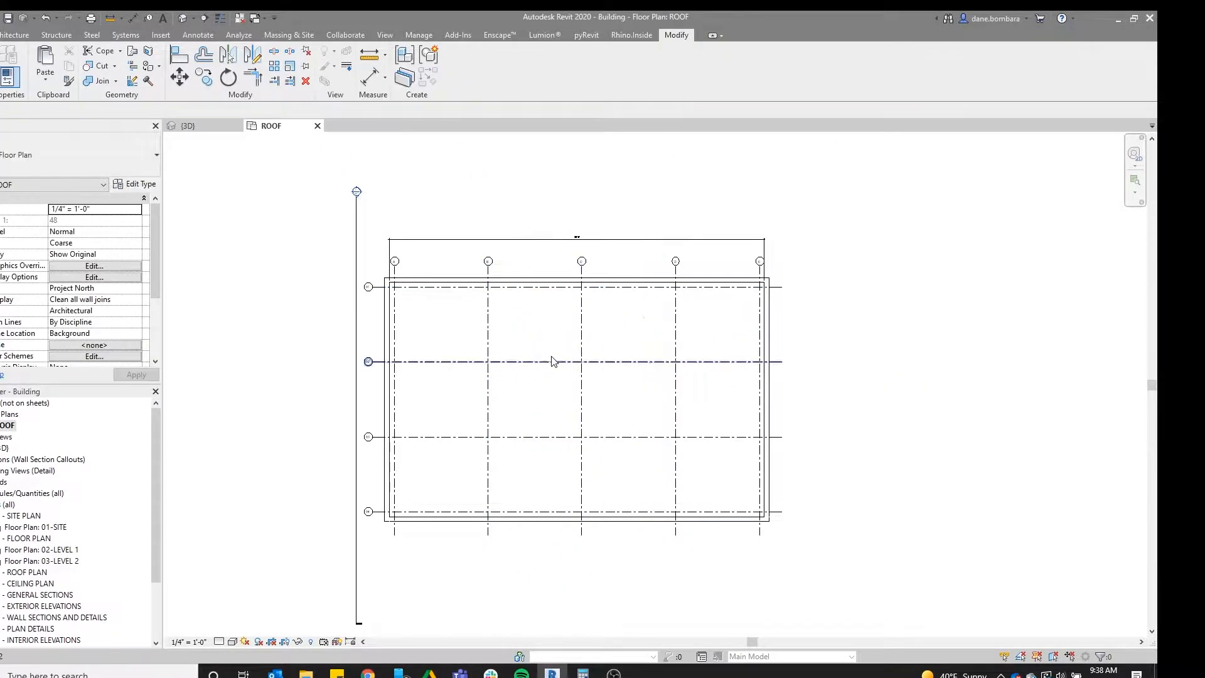
Delete the dimension string above the column grids and select the roof
{"action": "scroll", "coordinate": [546, 357], "scroll_direction": "up", "scroll_amount": 2}
{"action": "left_click", "coordinate": [477, 183]}
{"action": "key", "text": "Delete"}
{"action": "key", "text": "Tab"}
{"action": "key", "text": "Tab"}
{"action": "left_click", "coordinate": [439, 254]}
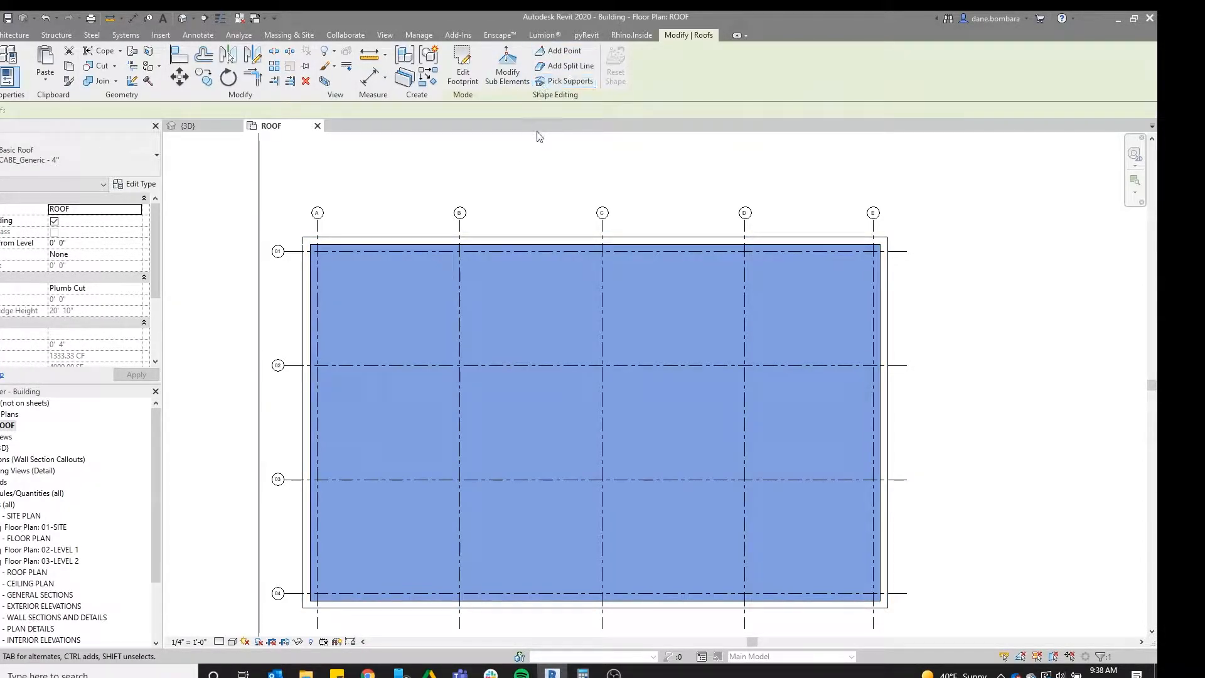
Draw a horizontal CABE -1-Red detail line across the roof, from the midpoint of the west edge to the east edge
{"action": "middle_click_drag", "start_coordinate": [389, 320], "coordinate": [377, 301]}
{"action": "key", "text": "d"}
{"action": "key", "text": "l"}
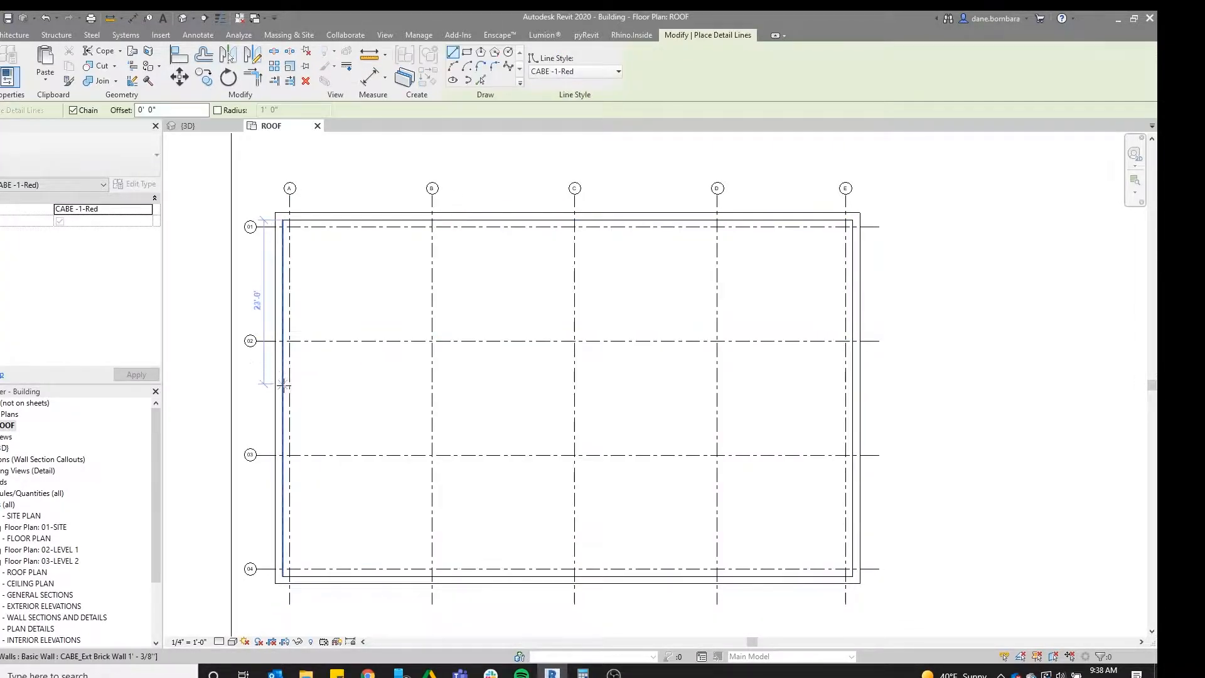
{"action": "left_click", "coordinate": [283, 398]}
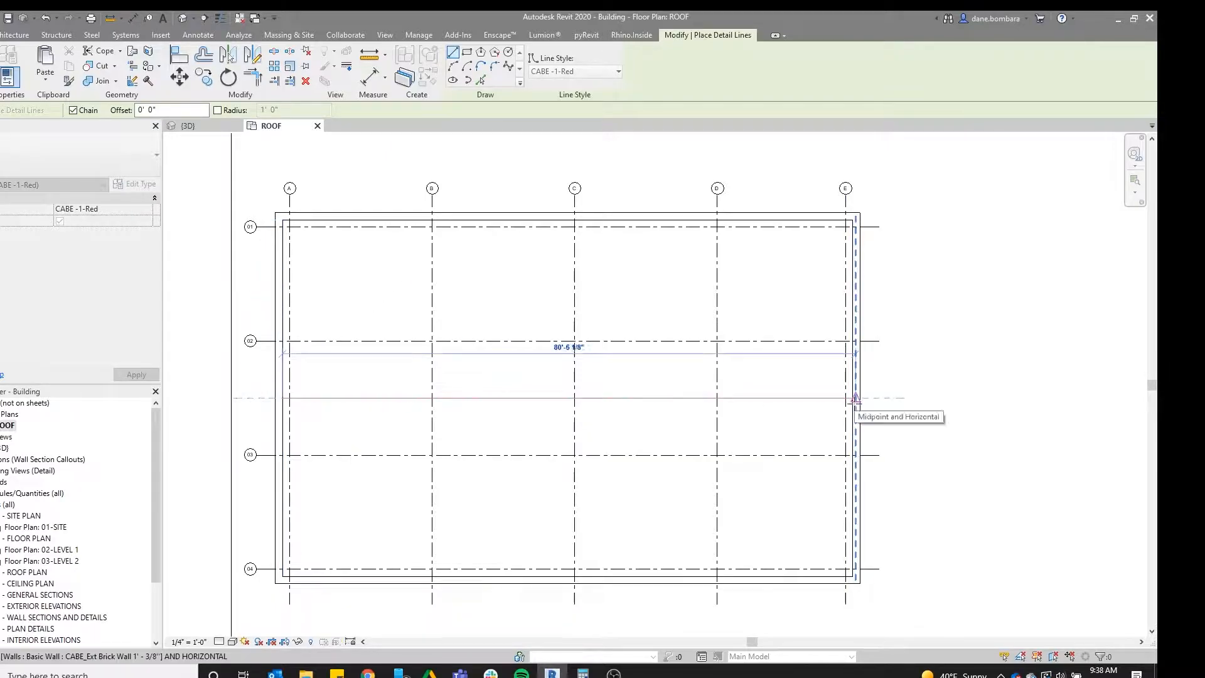
{"action": "left_click", "coordinate": [852, 398]}
{"action": "key", "text": "Escape"}
Draw two vertical detail lines across the full roof, one between grids B and C and one between grids C and D
{"action": "left_click", "coordinate": [462, 170]}
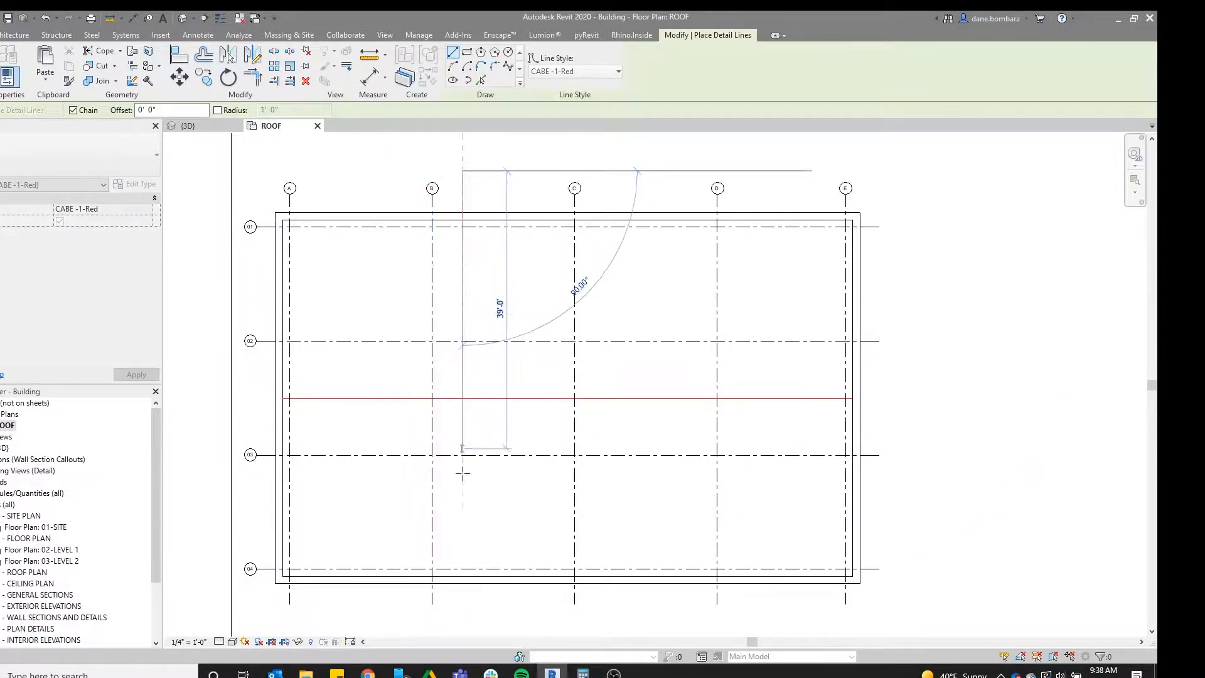
{"action": "middle_click_drag", "start_coordinate": [453, 574], "coordinate": [457, 534]}
{"action": "left_click", "coordinate": [466, 590]}
{"action": "key", "text": "Escape"}
{"action": "middle_click_drag", "start_coordinate": [718, 205], "coordinate": [707, 253]}
{"action": "left_click", "coordinate": [669, 183]}
{"action": "left_click", "coordinate": [670, 629]}
{"action": "middle_click_drag", "start_coordinate": [674, 587], "coordinate": [671, 581]}
{"action": "key", "text": "Escape"}
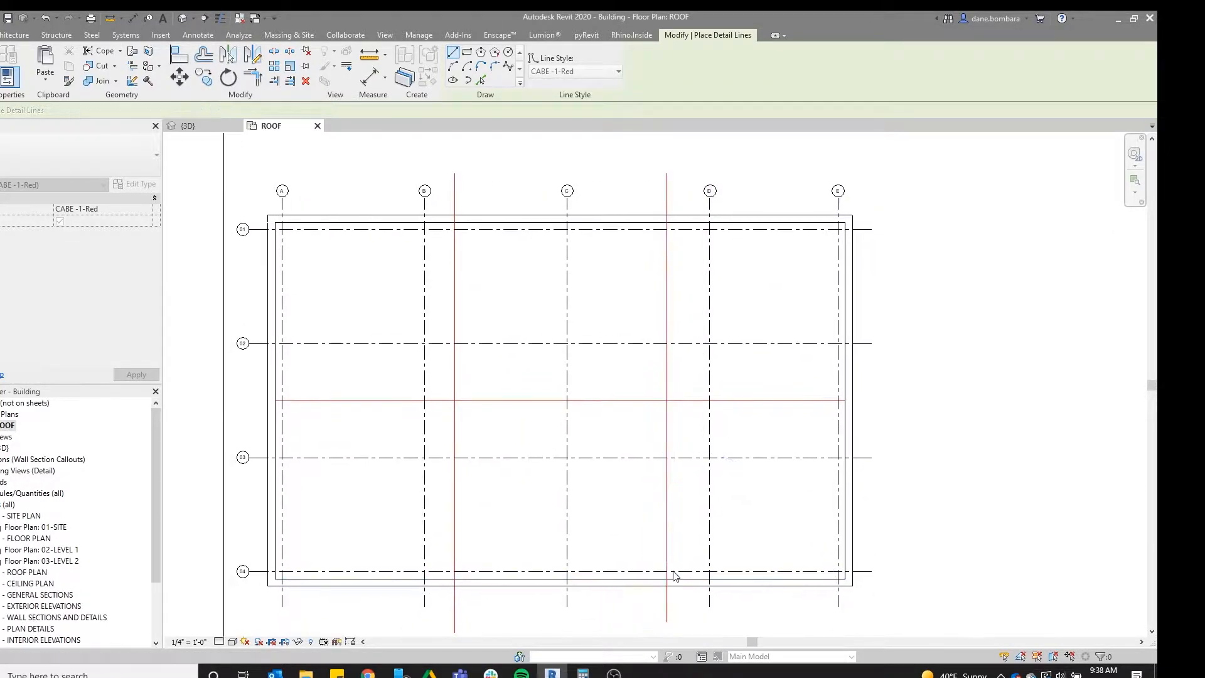
Dimension the two vertical detail lines between the east and west roof edges and make the three segments equal
{"action": "key", "text": "d"}
{"action": "key", "text": "i"}
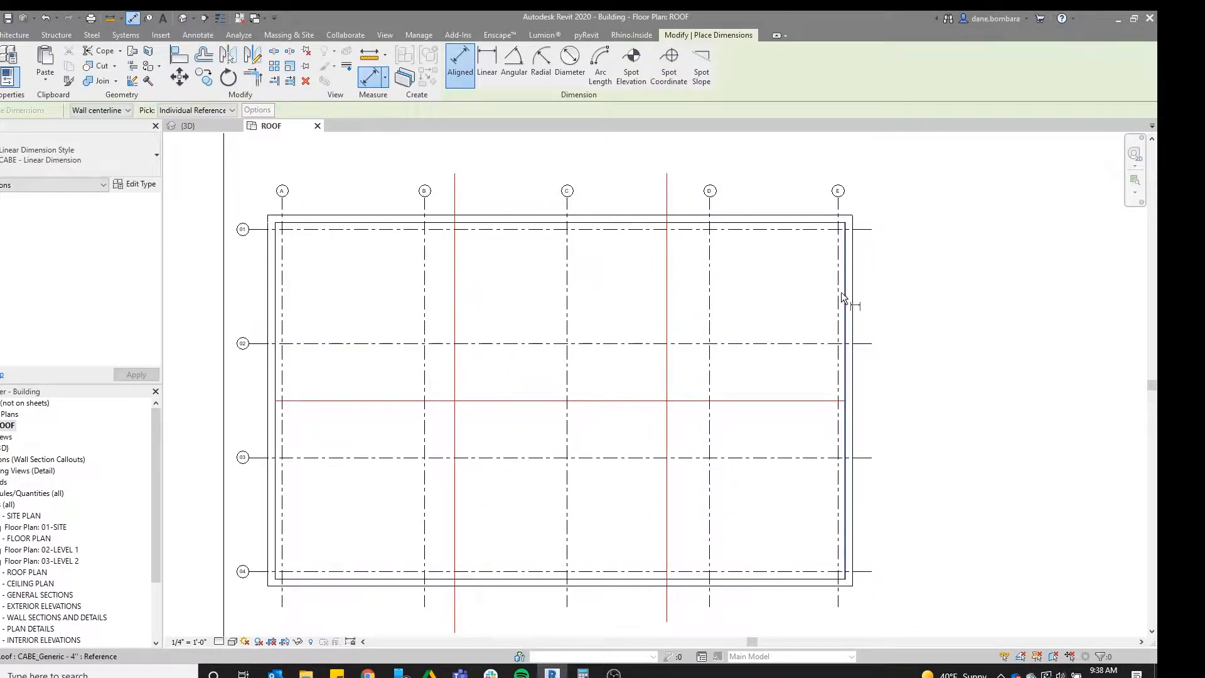
{"action": "left_click", "coordinate": [842, 292]}
{"action": "left_click", "coordinate": [666, 259]}
{"action": "left_click", "coordinate": [455, 276]}
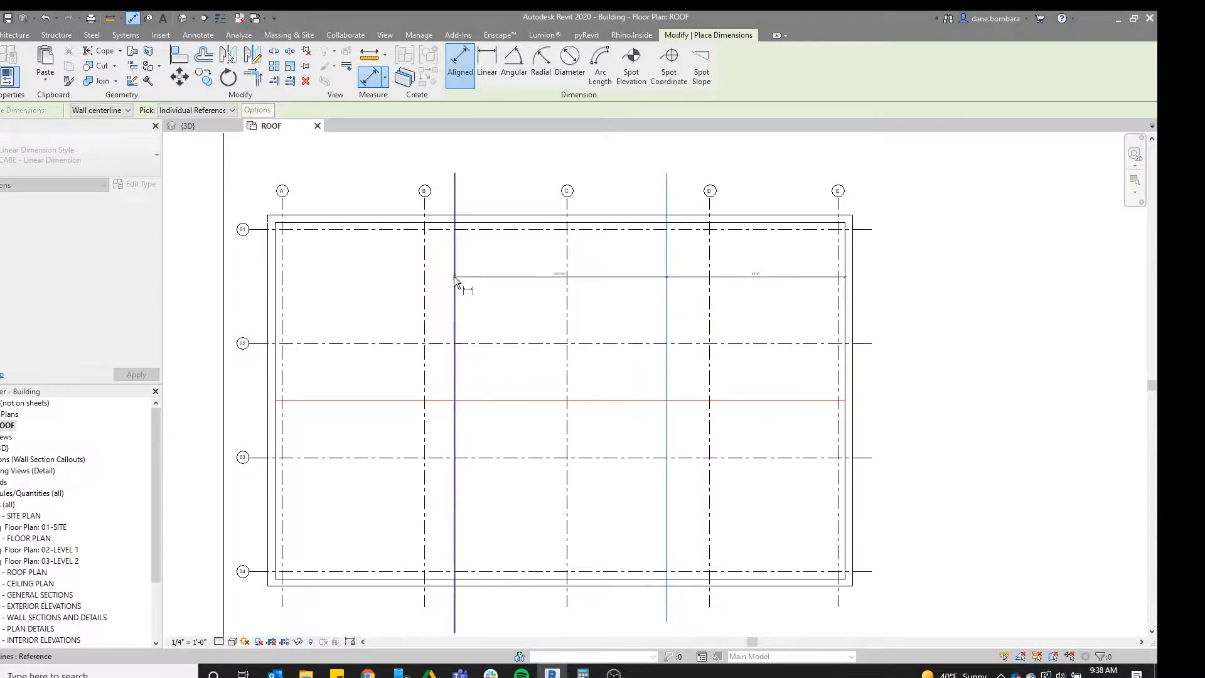
{"action": "left_click", "coordinate": [274, 275]}
{"action": "middle_click_drag", "start_coordinate": [315, 214], "coordinate": [312, 267]}
{"action": "left_click", "coordinate": [341, 200]}
{"action": "left_click", "coordinate": [552, 186]}
Add an aligned dimension from the horizontal detail line to the north roof edge
{"action": "scroll", "coordinate": [432, 207], "scroll_direction": "up", "scroll_amount": 2}
{"action": "middle_click_drag", "start_coordinate": [564, 309], "coordinate": [580, 142]}
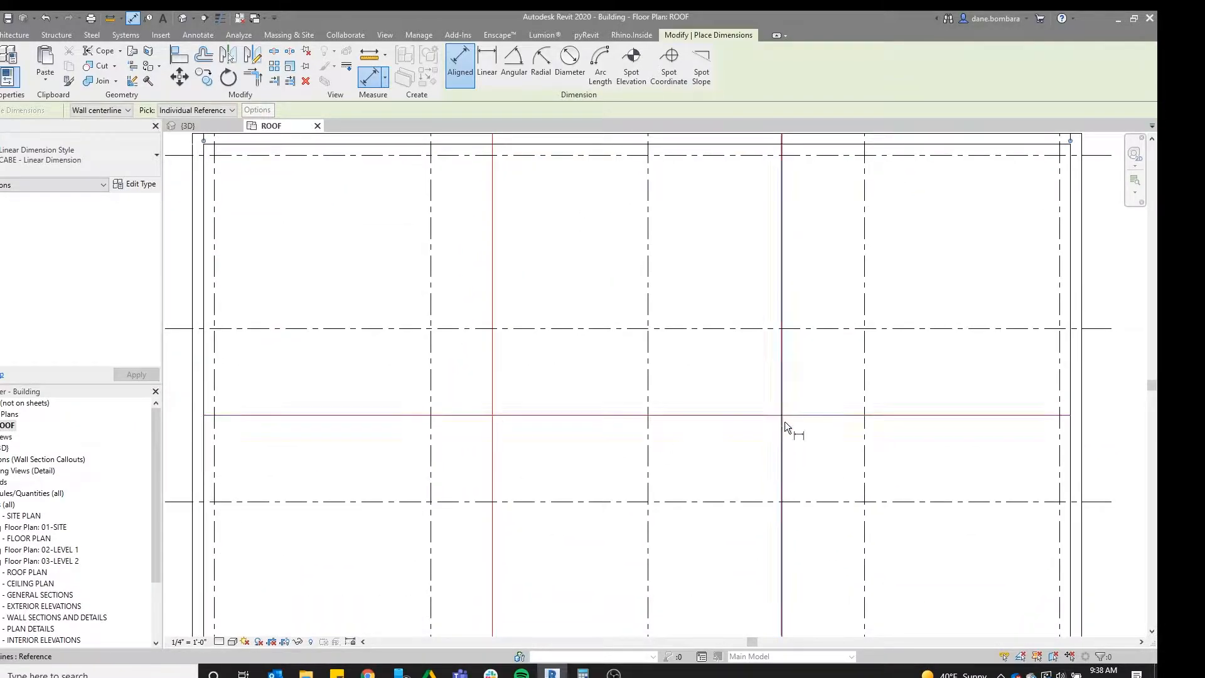
{"action": "middle_click_drag", "start_coordinate": [789, 427], "coordinate": [818, 388]}
{"action": "scroll", "coordinate": [577, 389], "scroll_direction": "down", "scroll_amount": 2}
{"action": "scroll", "coordinate": [463, 361], "scroll_direction": "up", "scroll_amount": 1}
{"action": "left_click", "coordinate": [413, 382]}
{"action": "middle_click_drag", "start_coordinate": [381, 160], "coordinate": [379, 198]}
{"action": "left_click", "coordinate": [378, 184]}
{"action": "scroll", "coordinate": [352, 284], "scroll_direction": "up", "scroll_amount": 2}
{"action": "scroll", "coordinate": [342, 297], "scroll_direction": "up", "scroll_amount": 1}
{"action": "scroll", "coordinate": [337, 304], "scroll_direction": "down", "scroll_amount": 1}
{"action": "scroll", "coordinate": [364, 310], "scroll_direction": "down", "scroll_amount": 1}
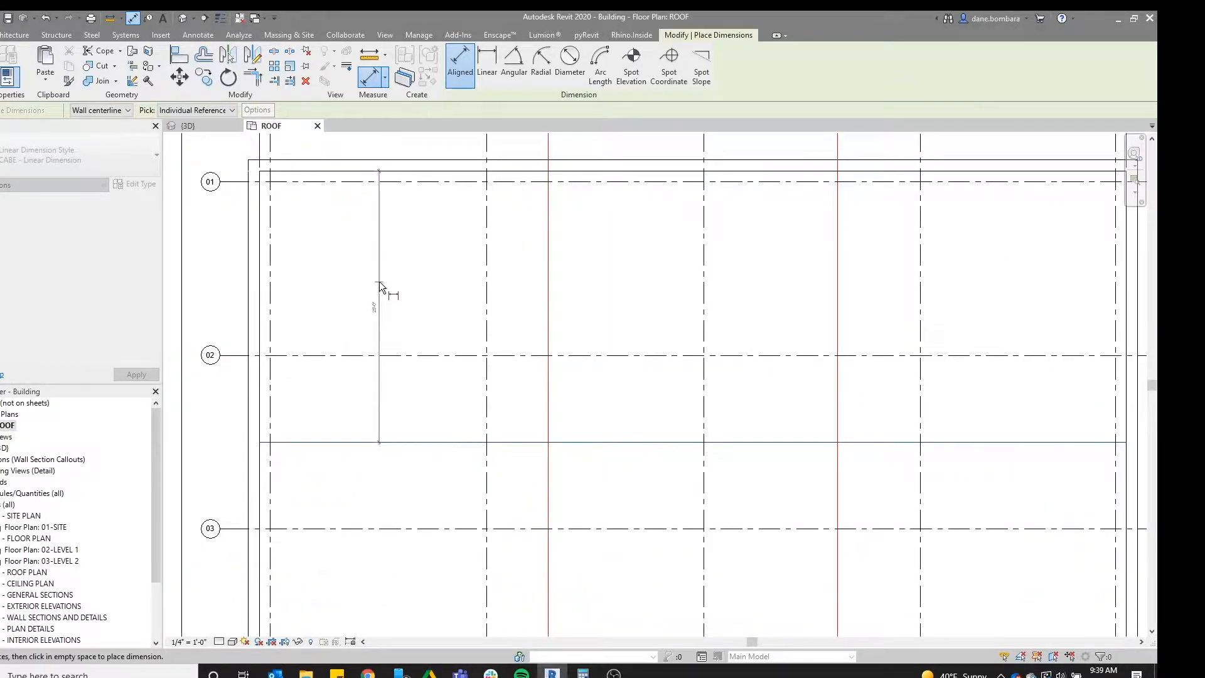
{"action": "left_click", "coordinate": [380, 281]}
{"action": "middle_click_drag", "start_coordinate": [381, 301], "coordinate": [388, 278]}
{"action": "scroll", "coordinate": [411, 283], "scroll_direction": "up", "scroll_amount": 2}
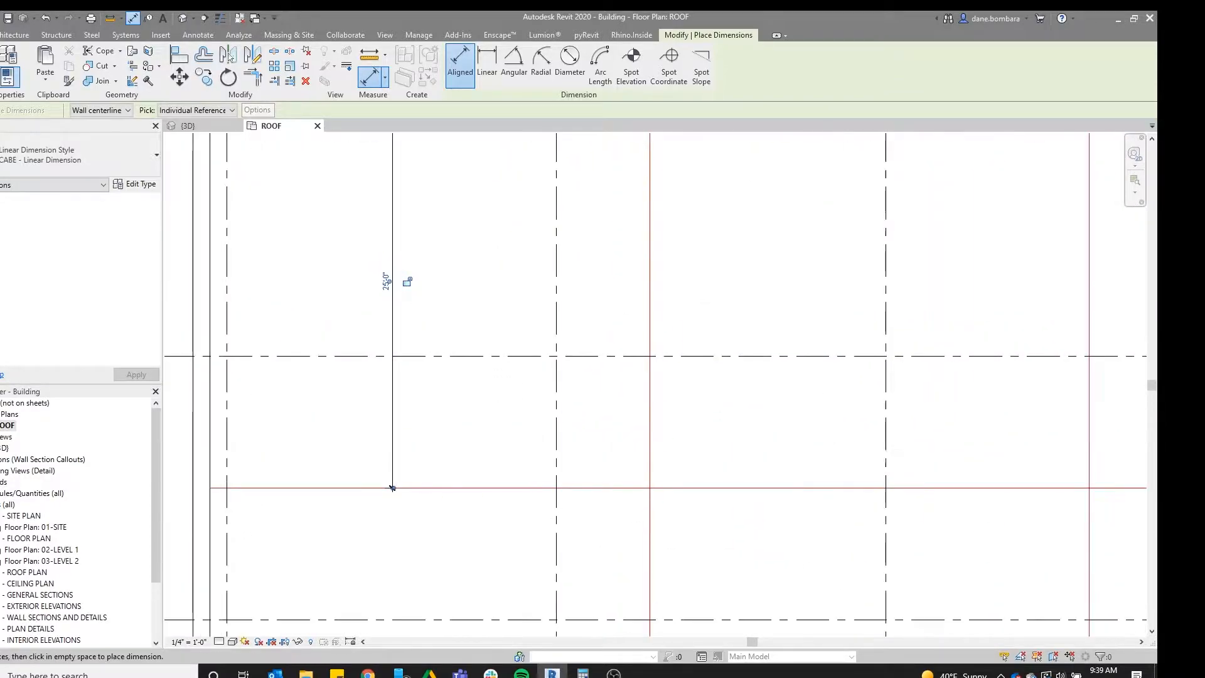
Switch to Calculator, compute 25 × 0.25, and return to the roof plan in Revit
{"action": "left_click", "coordinate": [584, 673]}
{"action": "type", "text": "2"}
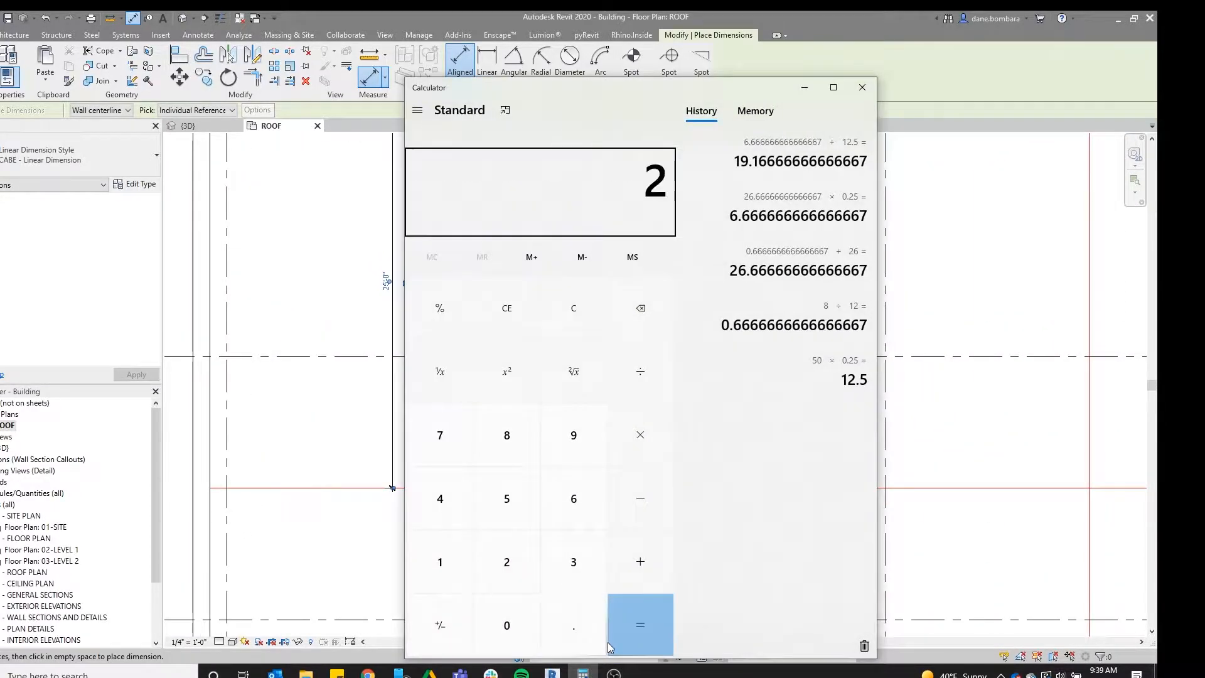
{"action": "type", "text": "5.25"}
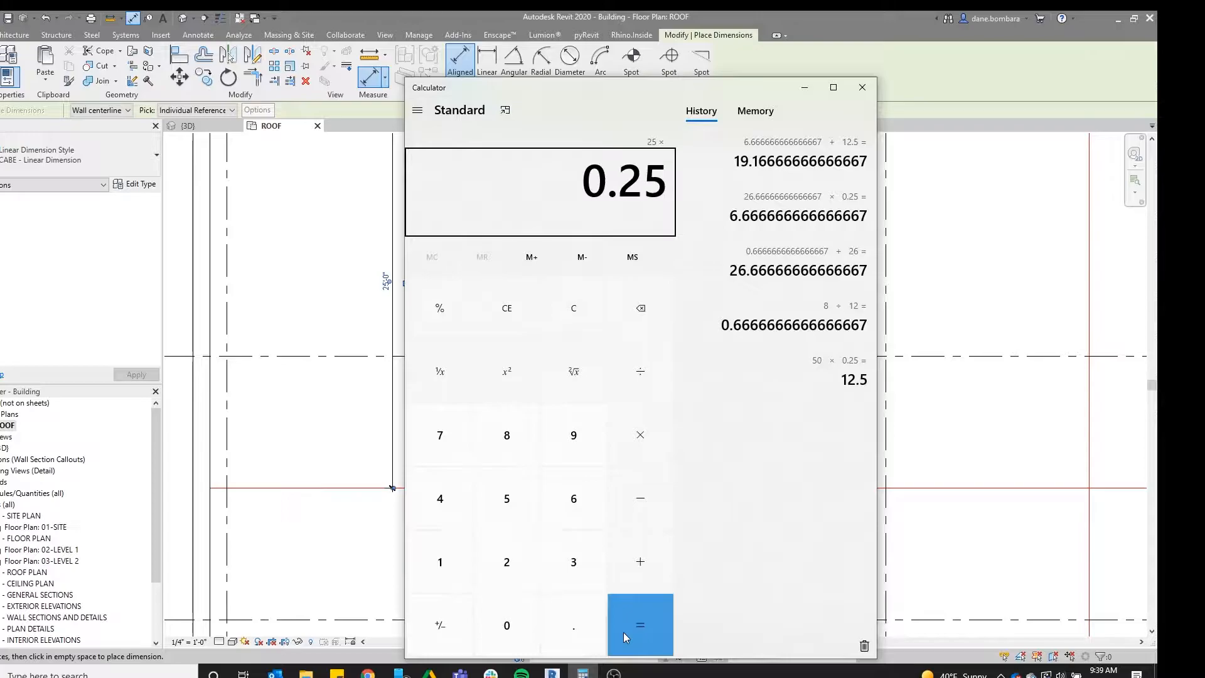
{"action": "left_click", "coordinate": [624, 631]}
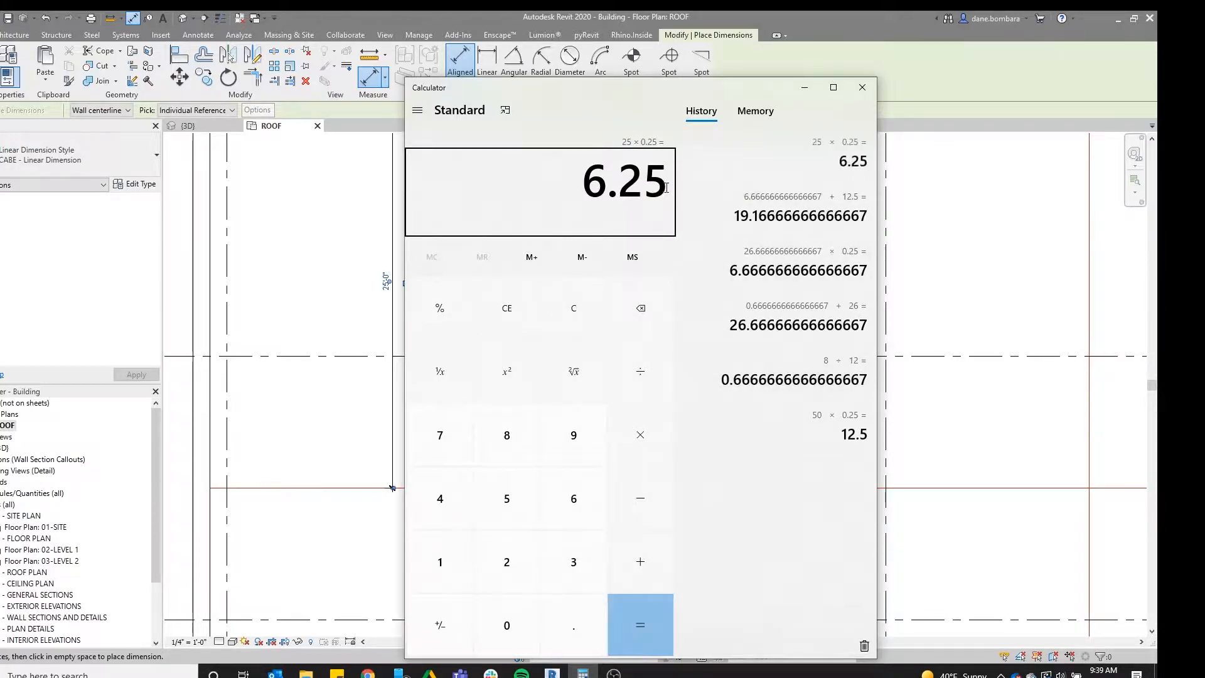
{"action": "left_click", "coordinate": [808, 90]}
{"action": "middle_click_drag", "start_coordinate": [537, 310], "coordinate": [573, 312]}
{"action": "scroll", "coordinate": [573, 312], "scroll_direction": "down", "scroll_amount": 1}
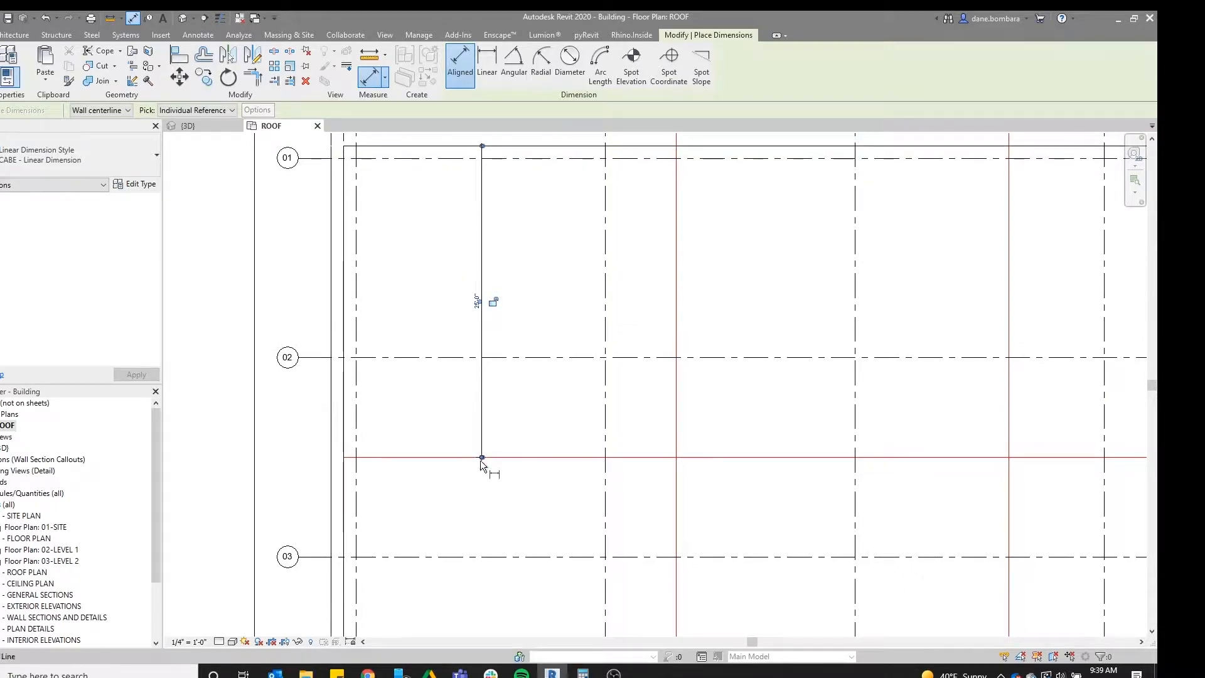
Add an aligned dimension from the western vertical detail line to the west roof edge
{"action": "left_click", "coordinate": [679, 474]}
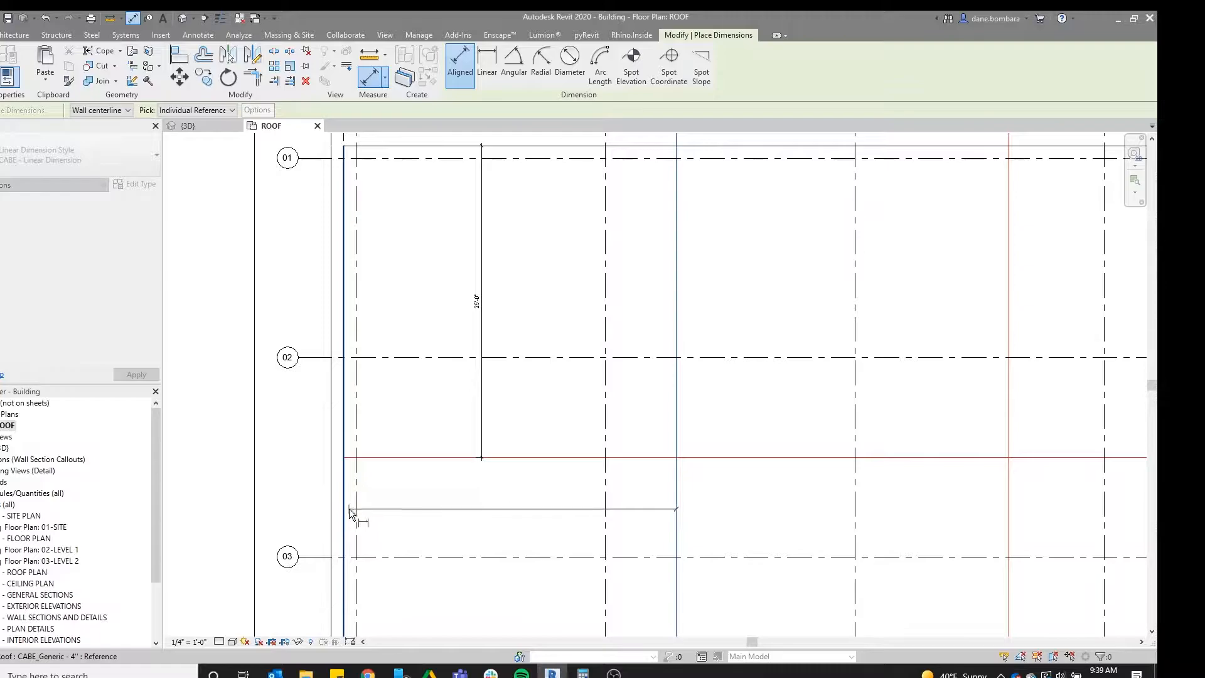
{"action": "left_click", "coordinate": [349, 508]}
{"action": "scroll", "coordinate": [535, 494], "scroll_direction": "up", "scroll_amount": 1}
{"action": "left_click", "coordinate": [536, 495]}
{"action": "scroll", "coordinate": [613, 501], "scroll_direction": "right", "scroll_amount": 1, "text": "shift"}
{"action": "scroll", "coordinate": [631, 483], "scroll_direction": "down", "scroll_amount": 1}
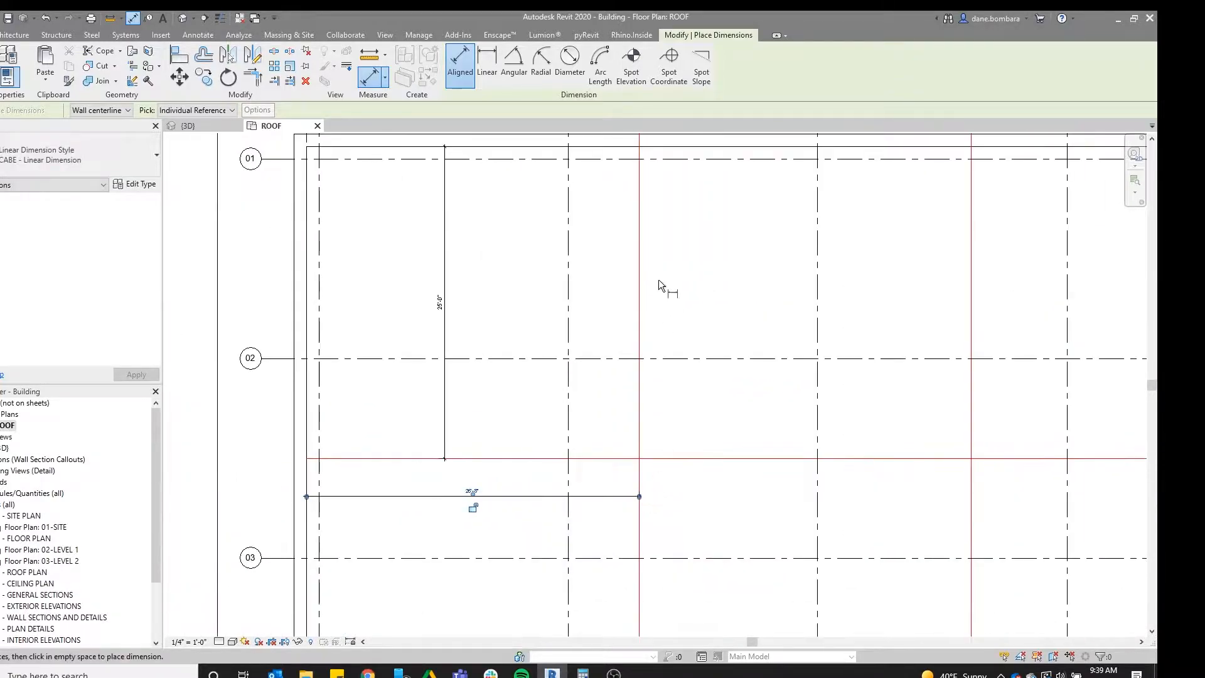
{"action": "middle_click_drag", "start_coordinate": [649, 169], "coordinate": [638, 191]}
{"action": "middle_click_drag", "start_coordinate": [679, 323], "coordinate": [655, 280]}
{"action": "key", "text": "Escape"}
{"action": "key", "text": "Escape"}
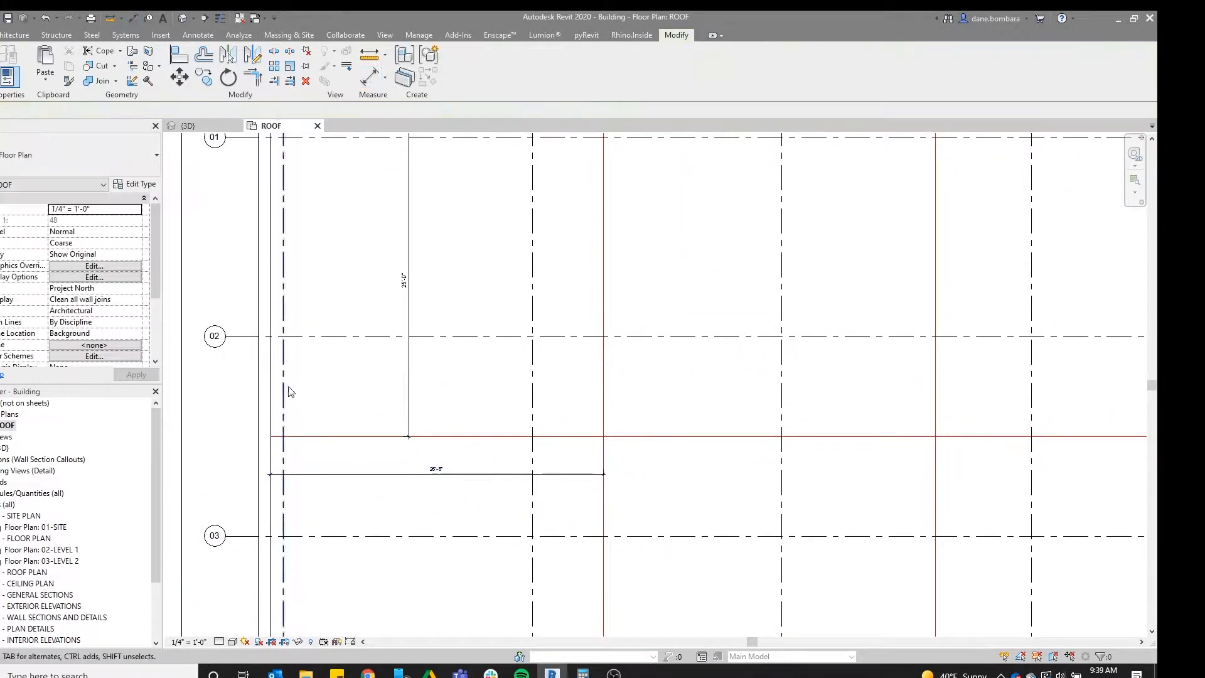
Select the roof and add shape-editing points where the two vertical detail lines cross the horizontal detail line
{"action": "key", "text": "Tab"}
{"action": "left_click", "coordinate": [274, 379]}
{"action": "scroll", "coordinate": [490, 260], "scroll_direction": "down", "scroll_amount": 2}
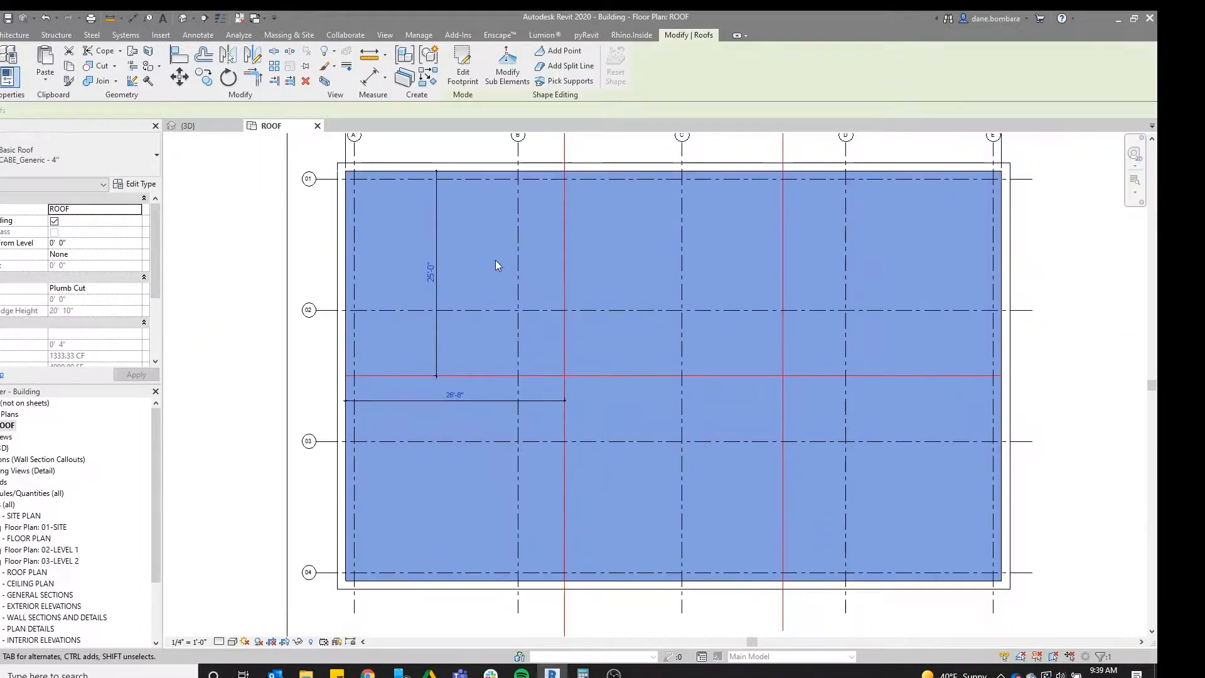
{"action": "left_click", "coordinate": [556, 51]}
{"action": "middle_click_drag", "start_coordinate": [608, 215], "coordinate": [549, 250]}
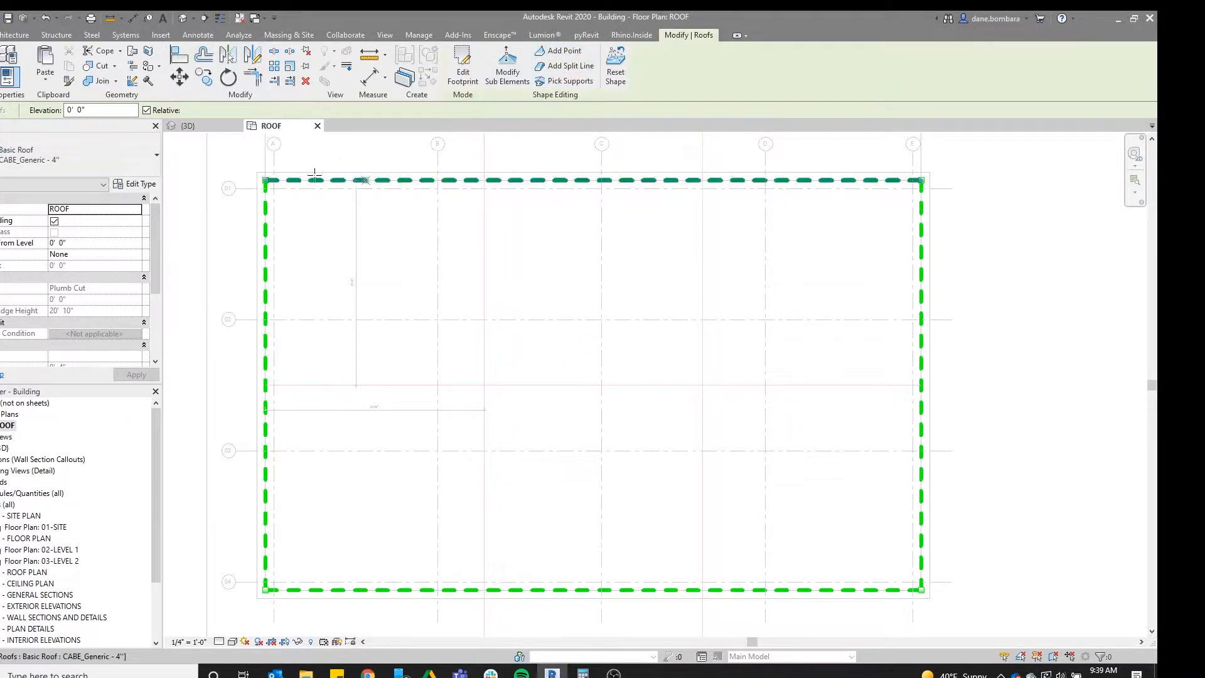
{"action": "scroll", "coordinate": [525, 404], "scroll_direction": "up", "scroll_amount": 1}
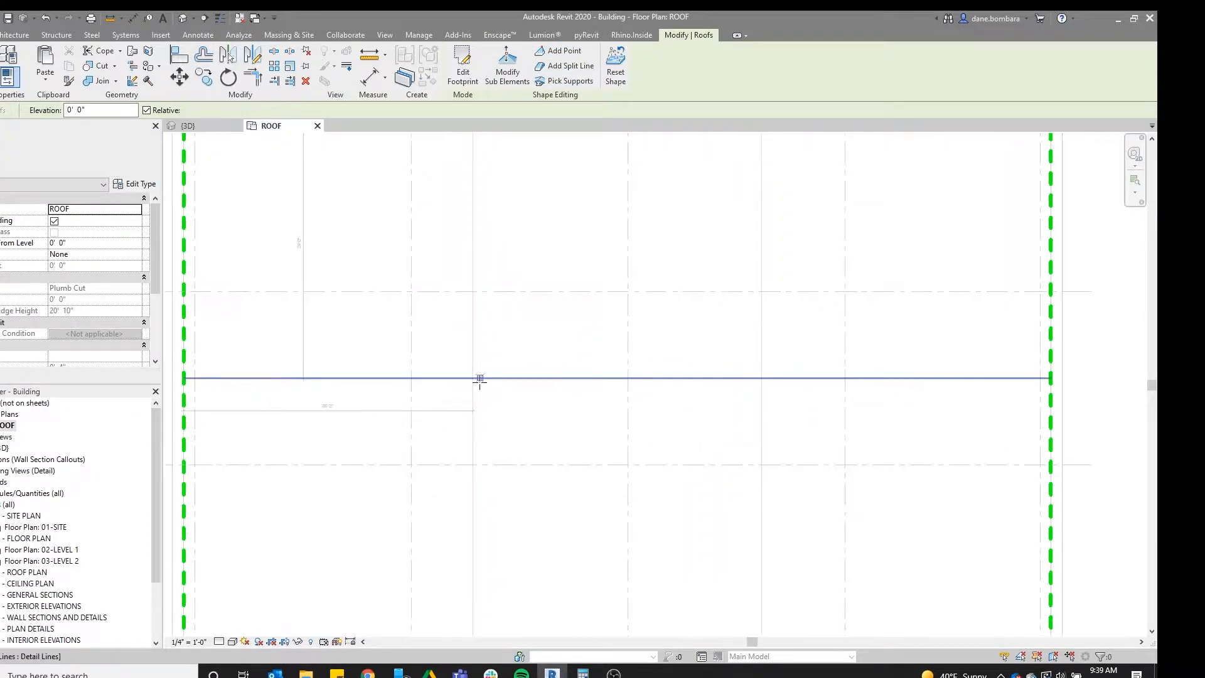
{"action": "scroll", "coordinate": [475, 377], "scroll_direction": "up", "scroll_amount": 2}
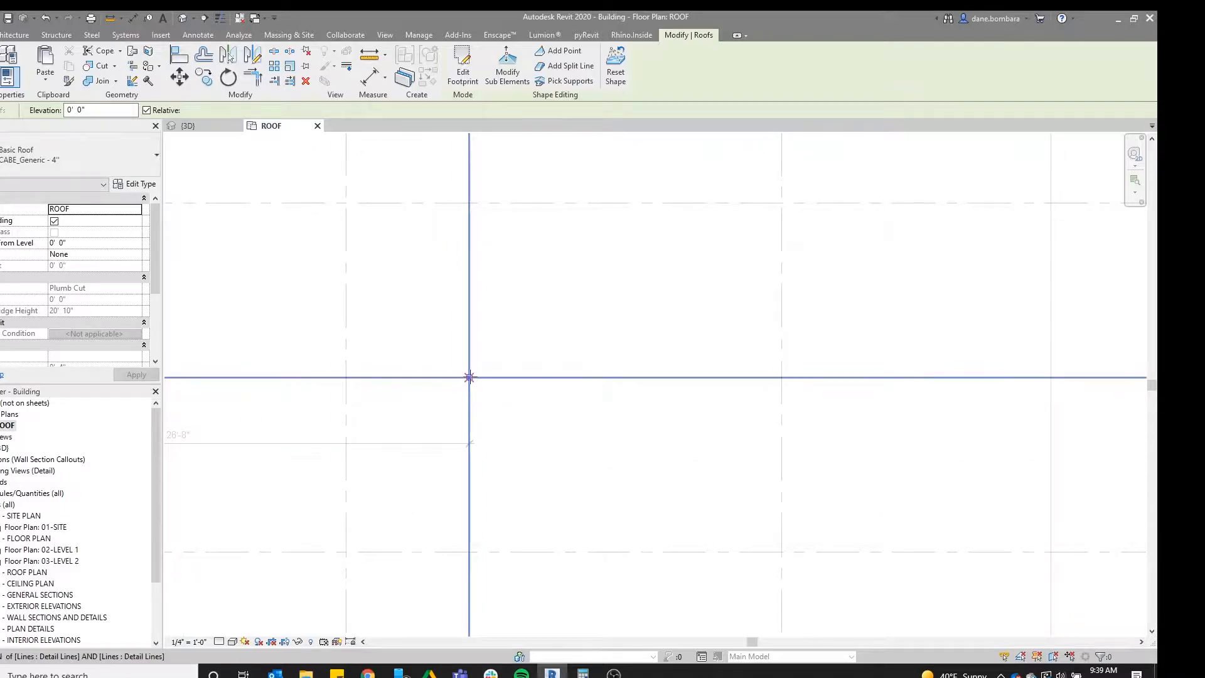
{"action": "scroll", "coordinate": [699, 484], "scroll_direction": "down", "scroll_amount": 1}
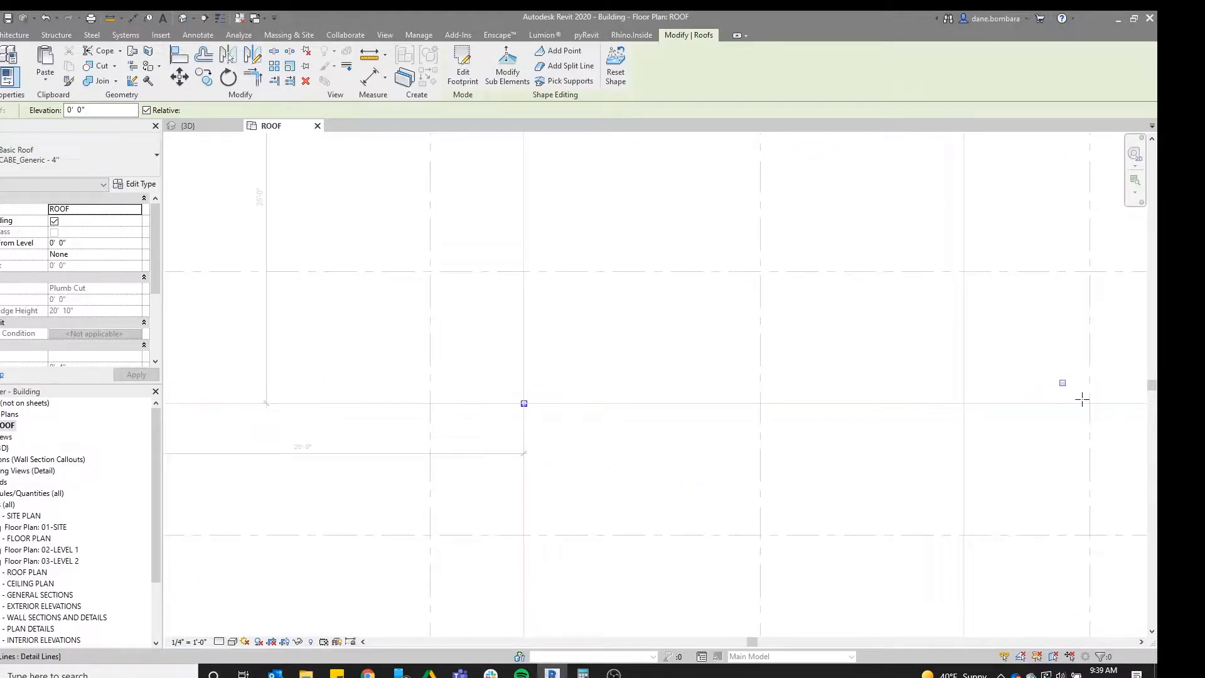
{"action": "middle_click_drag", "start_coordinate": [941, 416], "coordinate": [707, 382]}
{"action": "left_click", "coordinate": [730, 366]}
{"action": "middle_click_drag", "start_coordinate": [251, 355], "coordinate": [338, 348]}
{"action": "left_click", "coordinate": [338, 330]}
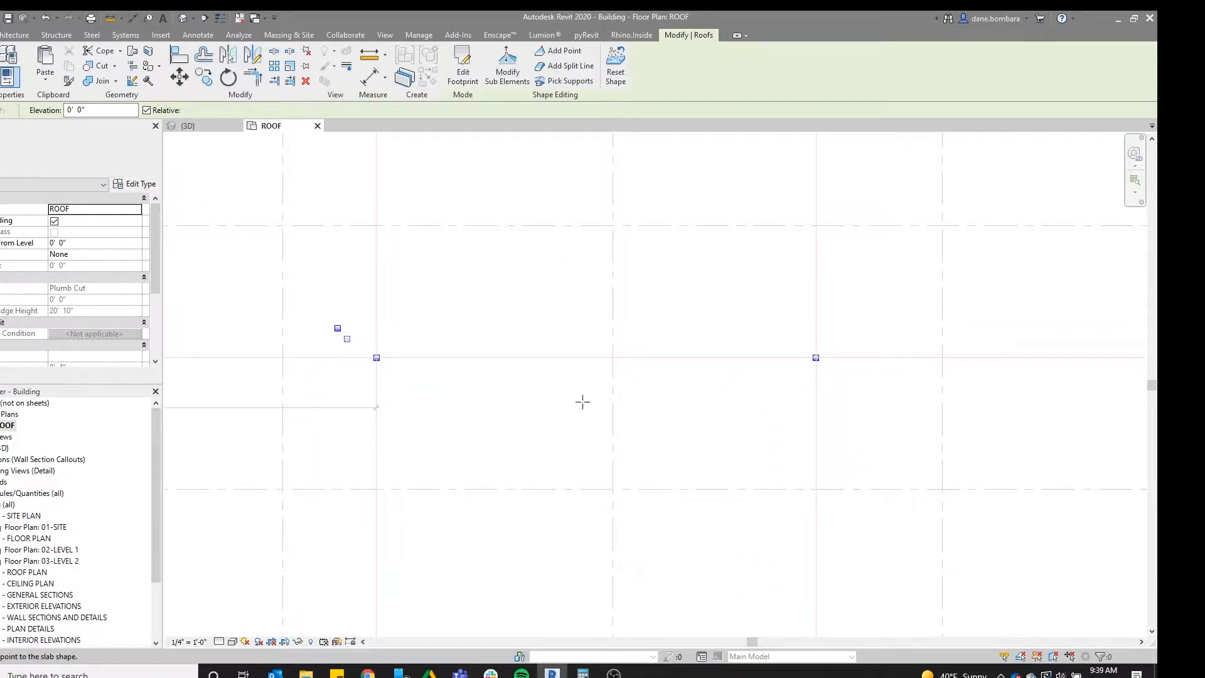
{"action": "key", "text": "Escape"}
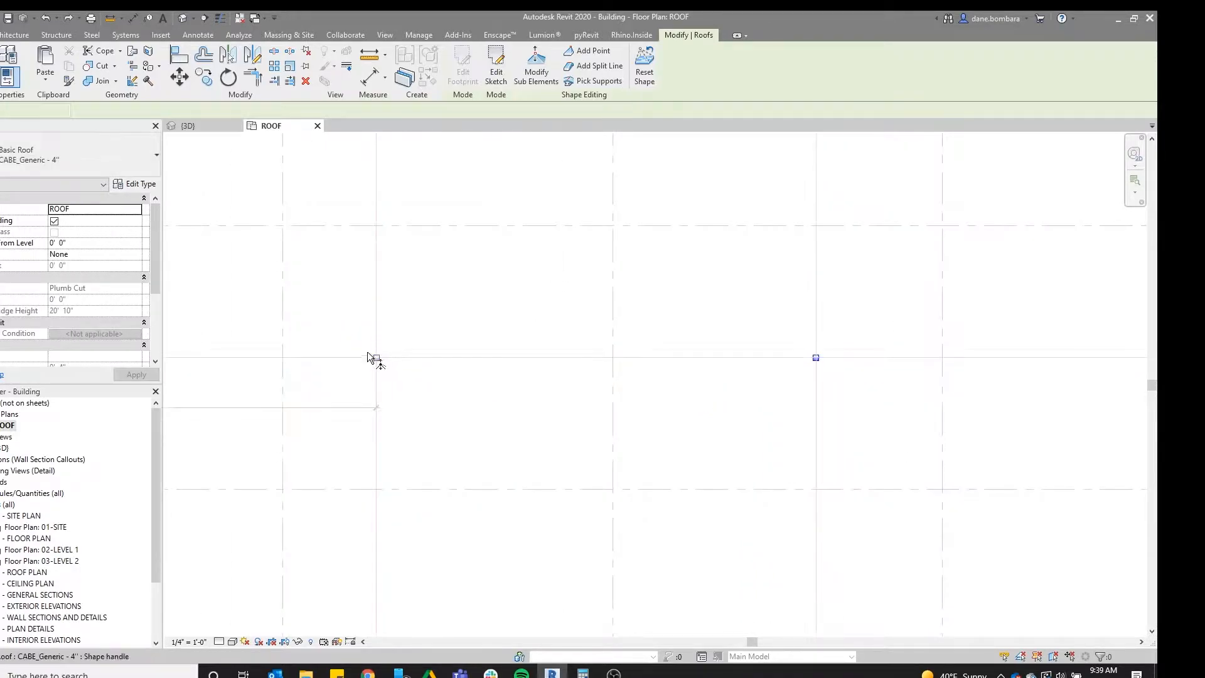
Select both interior roof points and set their elevation to -0' 7"
{"action": "mouse_move", "coordinate": [336, 331]}
{"action": "left_mouse_down"}
{"action": "mouse_move", "coordinate": [933, 401]}
{"action": "mouse_move", "coordinate": [910, 397]}
{"action": "left_mouse_up"}
{"action": "middle_click_drag", "start_coordinate": [645, 381], "coordinate": [683, 378]}
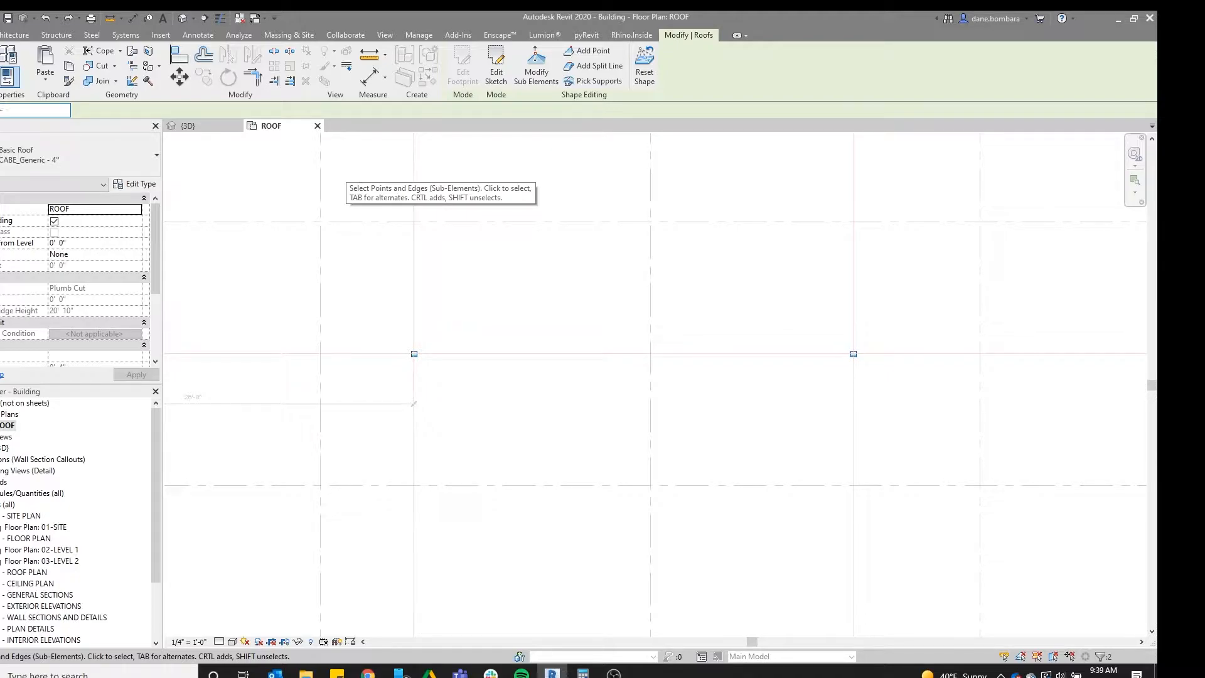
{"action": "key", "text": "Return"}
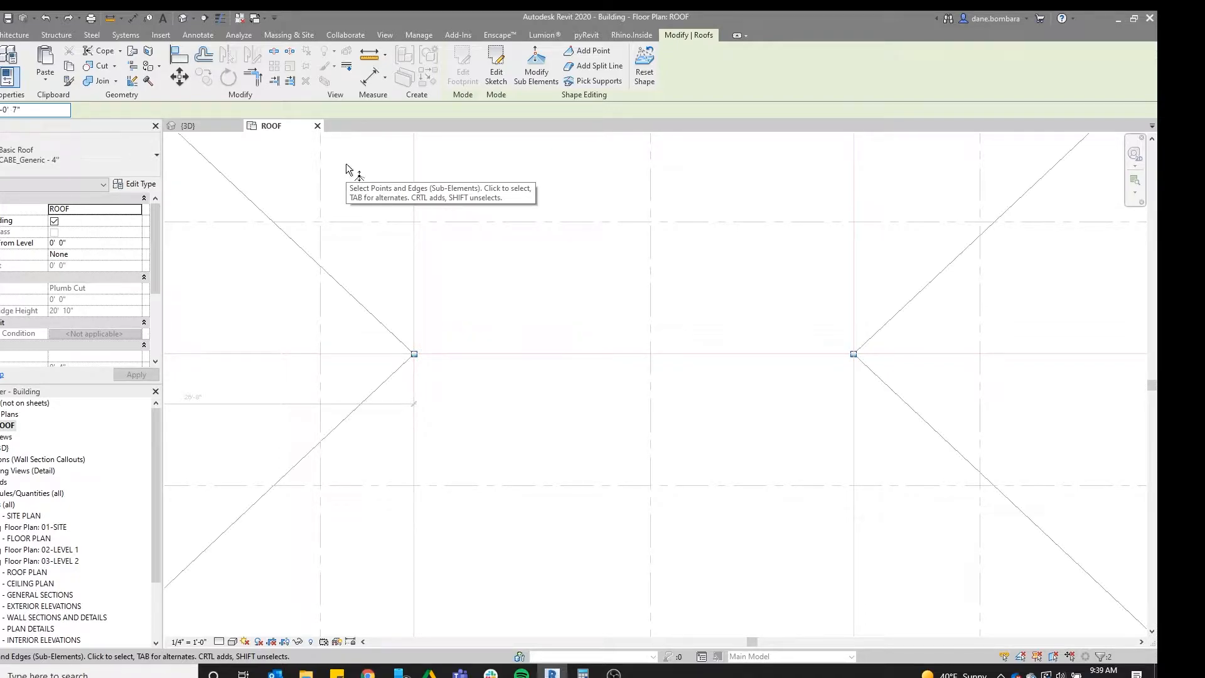
{"action": "scroll", "coordinate": [612, 347], "scroll_direction": "down", "scroll_amount": 4}
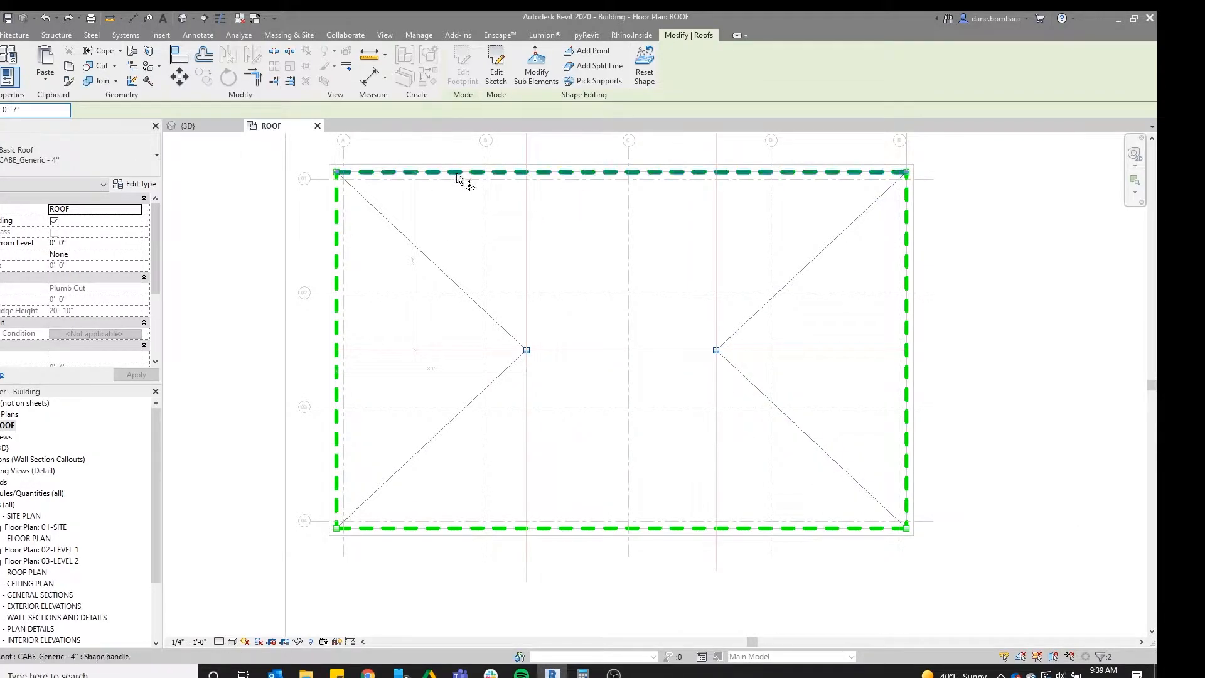
{"action": "left_click", "coordinate": [445, 150]}
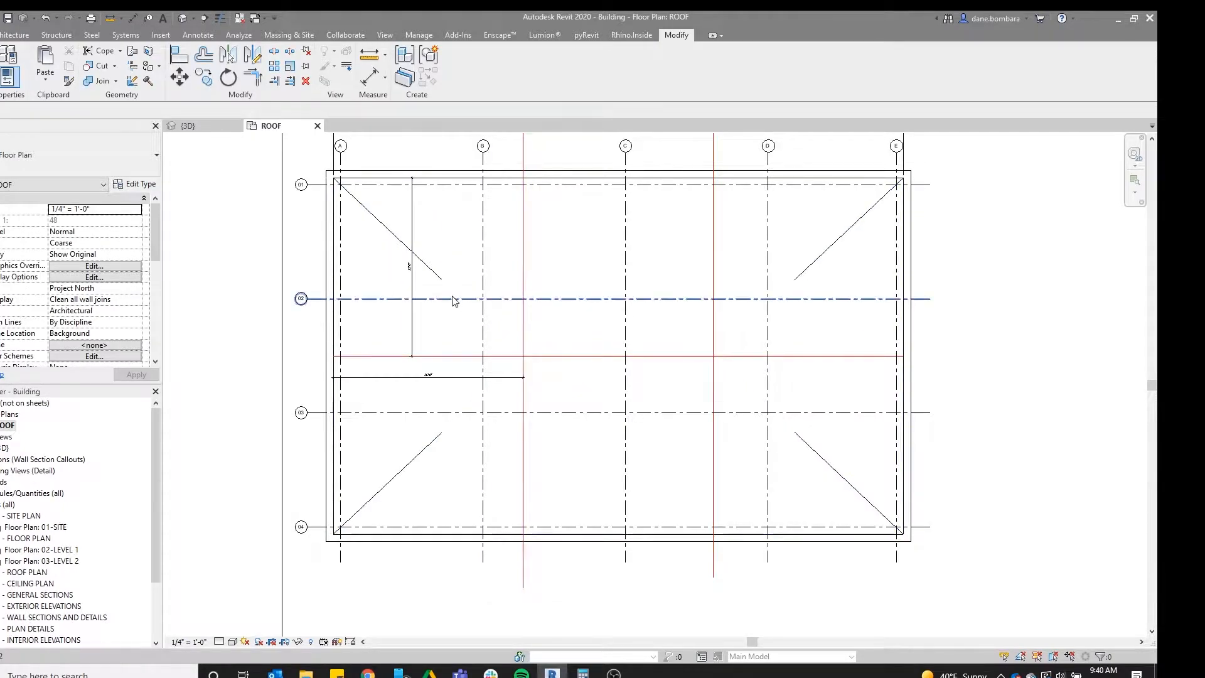
Select the roof and tile the ROOF plan alongside the 3D view
{"action": "left_click", "coordinate": [398, 242]}
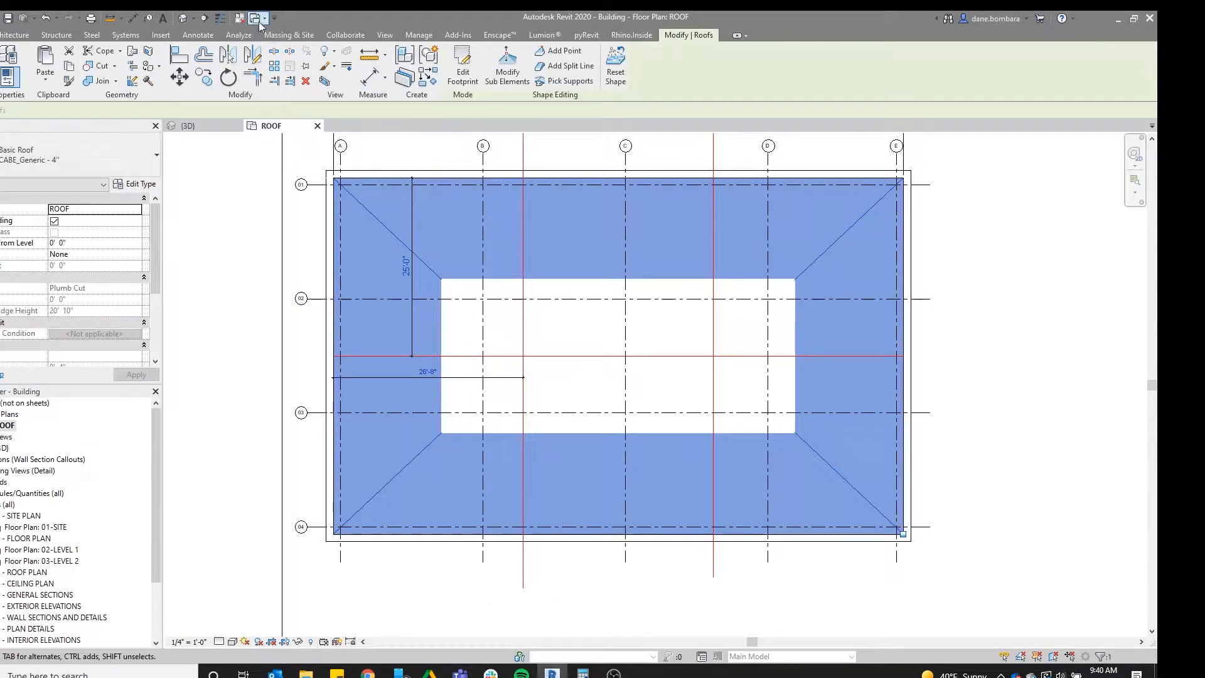
{"action": "key", "text": "w"}
{"action": "key", "text": "t"}
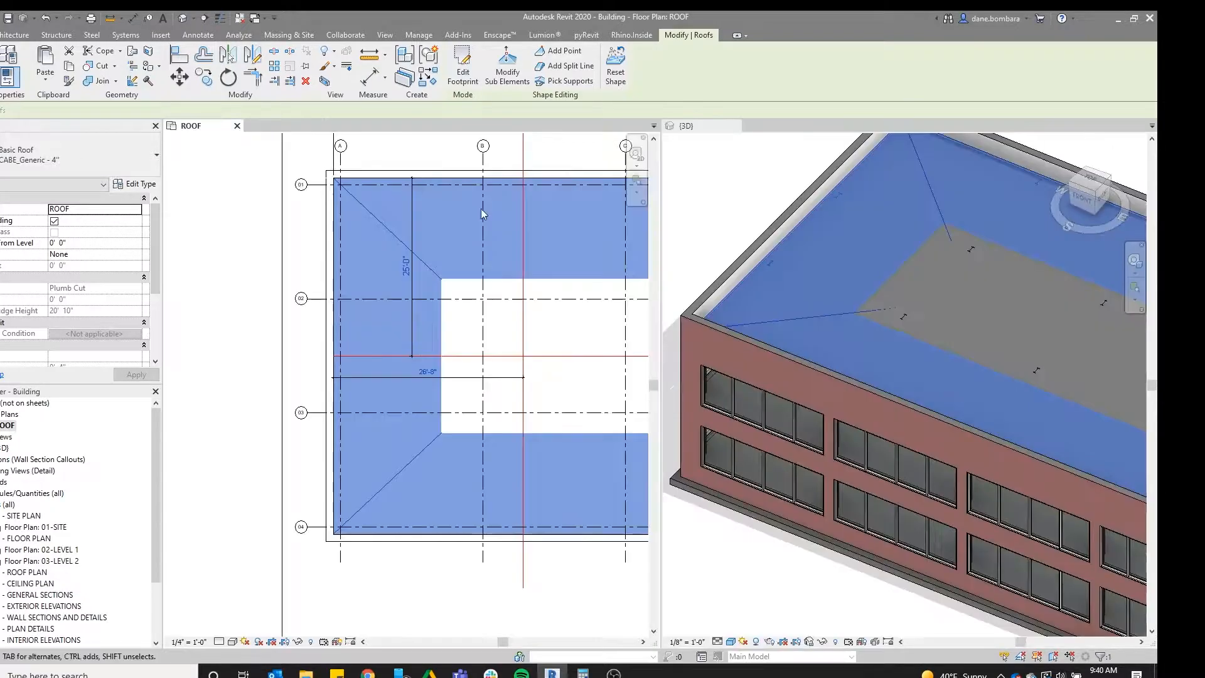
{"action": "scroll", "coordinate": [584, 299], "scroll_direction": "down", "scroll_amount": 2}
{"action": "scroll", "coordinate": [842, 306], "scroll_direction": "up", "scroll_amount": 2}
{"action": "scroll", "coordinate": [816, 300], "scroll_direction": "down", "scroll_amount": 3}
{"action": "scroll", "coordinate": [761, 282], "scroll_direction": "up", "scroll_amount": 1}
Select the generic 6" floor that pokes through the sloped roof in the 3D view and delete it
{"action": "left_click", "coordinate": [783, 219]}
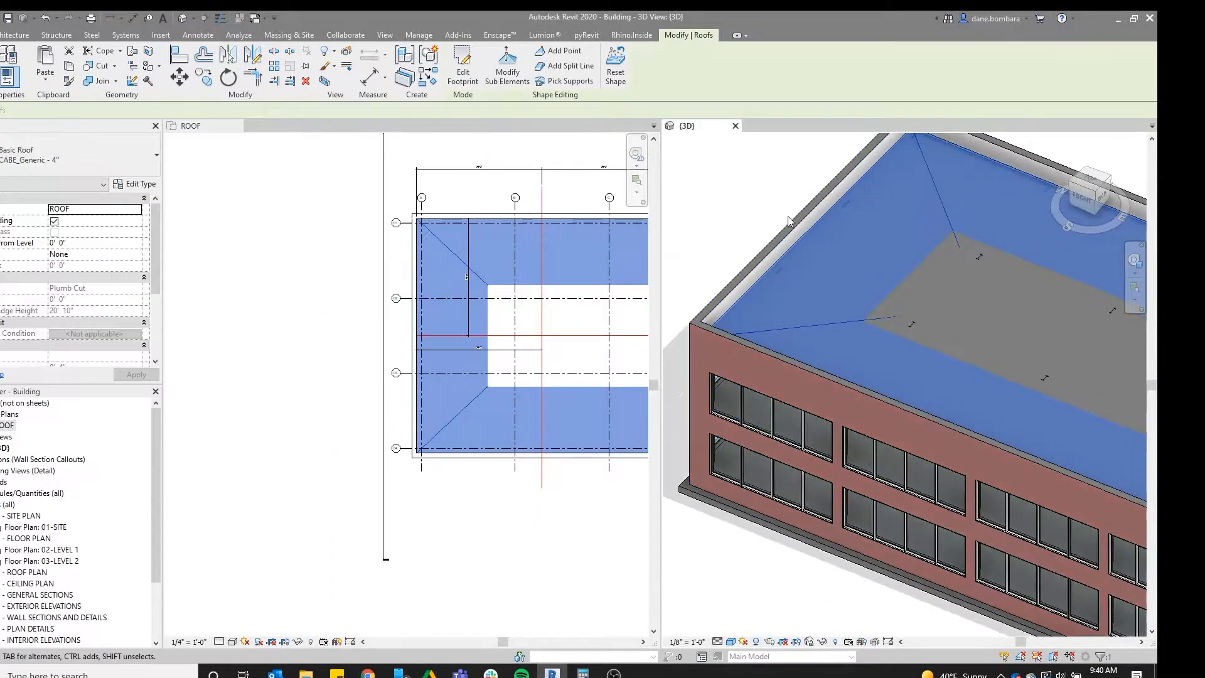
{"action": "key", "text": "Tab"}
{"action": "left_click", "coordinate": [752, 285]}
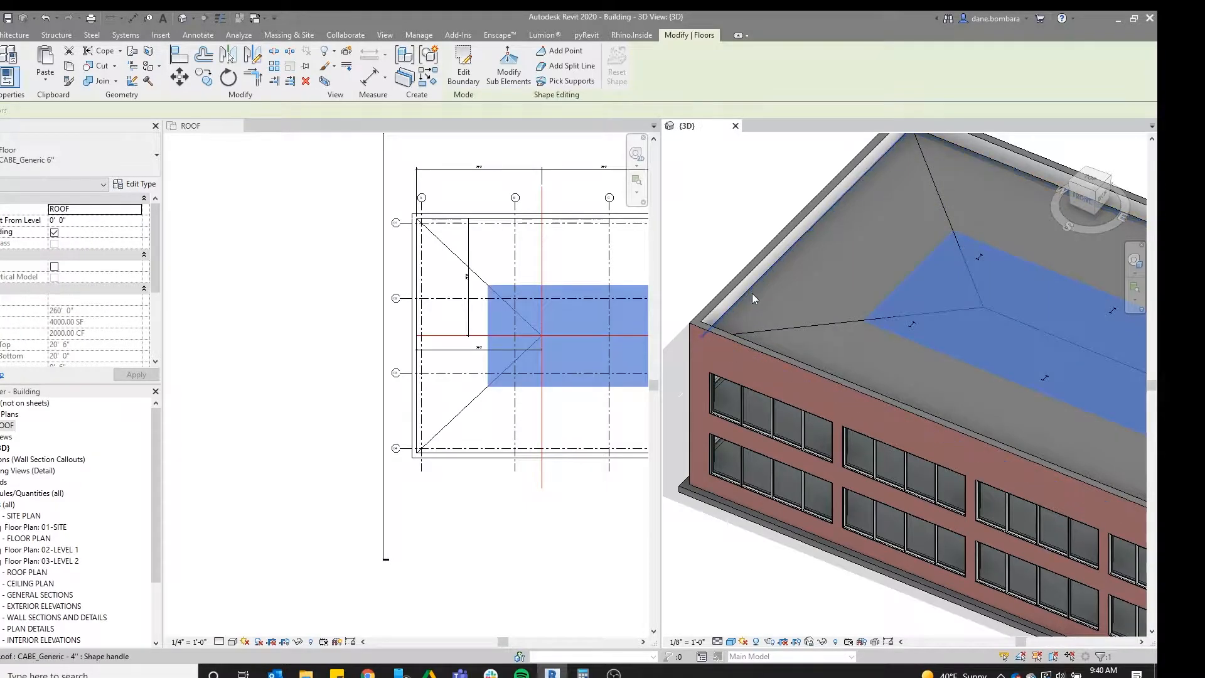
{"action": "key", "text": "Escape"}
Examine the sloped roof and its two interior low points in the ROOF plan and the 3D view
{"action": "scroll", "coordinate": [906, 274], "scroll_direction": "up", "scroll_amount": 2}
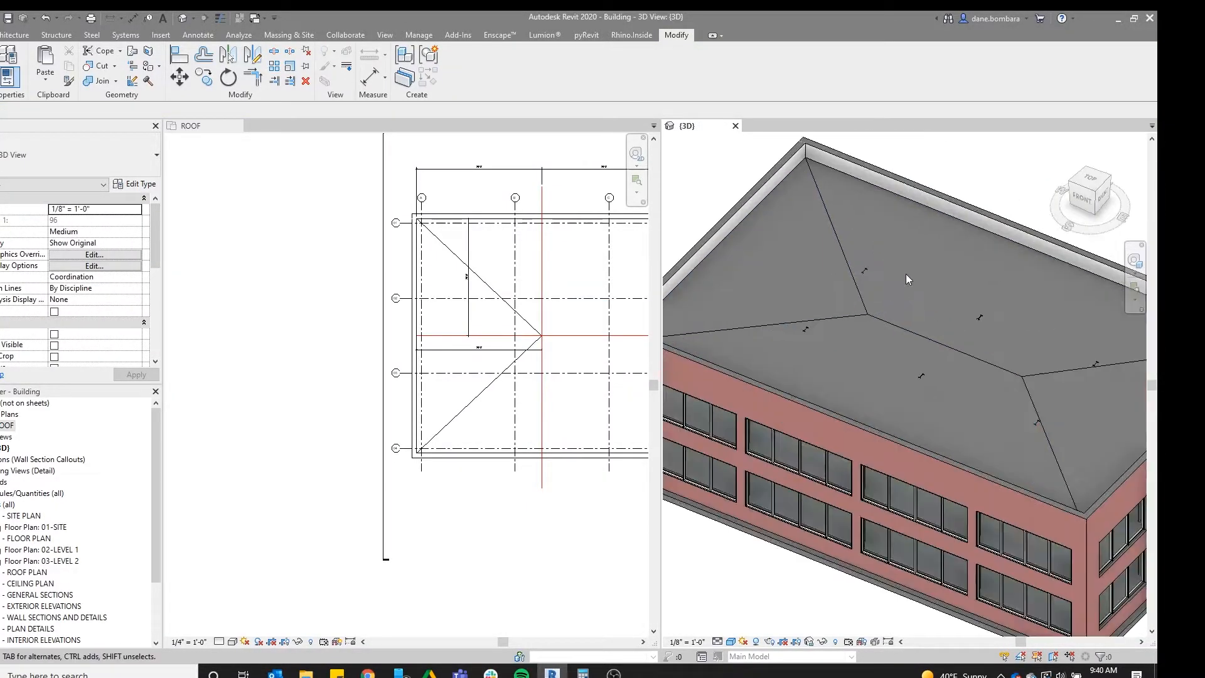
{"action": "scroll", "coordinate": [274, 275], "scroll_direction": "down", "scroll_amount": 1}
{"action": "middle_click_drag", "start_coordinate": [455, 296], "coordinate": [319, 294]}
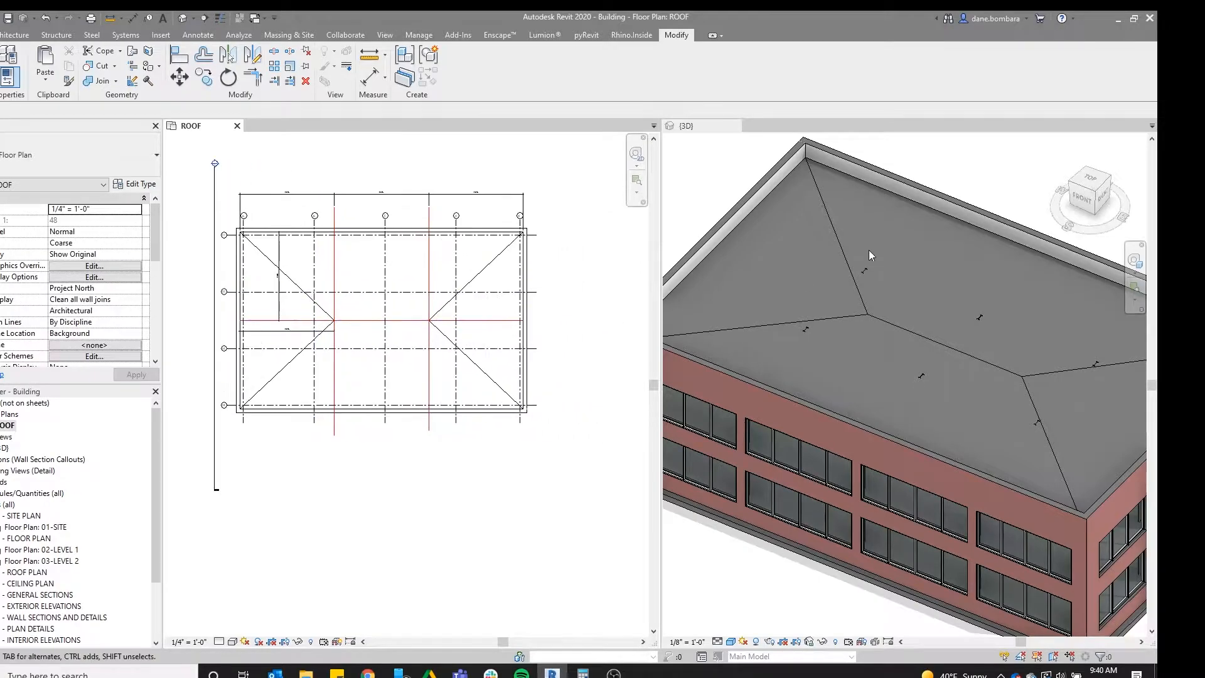
{"action": "scroll", "coordinate": [870, 255], "scroll_direction": "up", "scroll_amount": 2}
{"action": "left_click", "coordinate": [869, 256]}
{"action": "middle_click_drag", "start_coordinate": [869, 255], "coordinate": [747, 304], "text": "shift"}
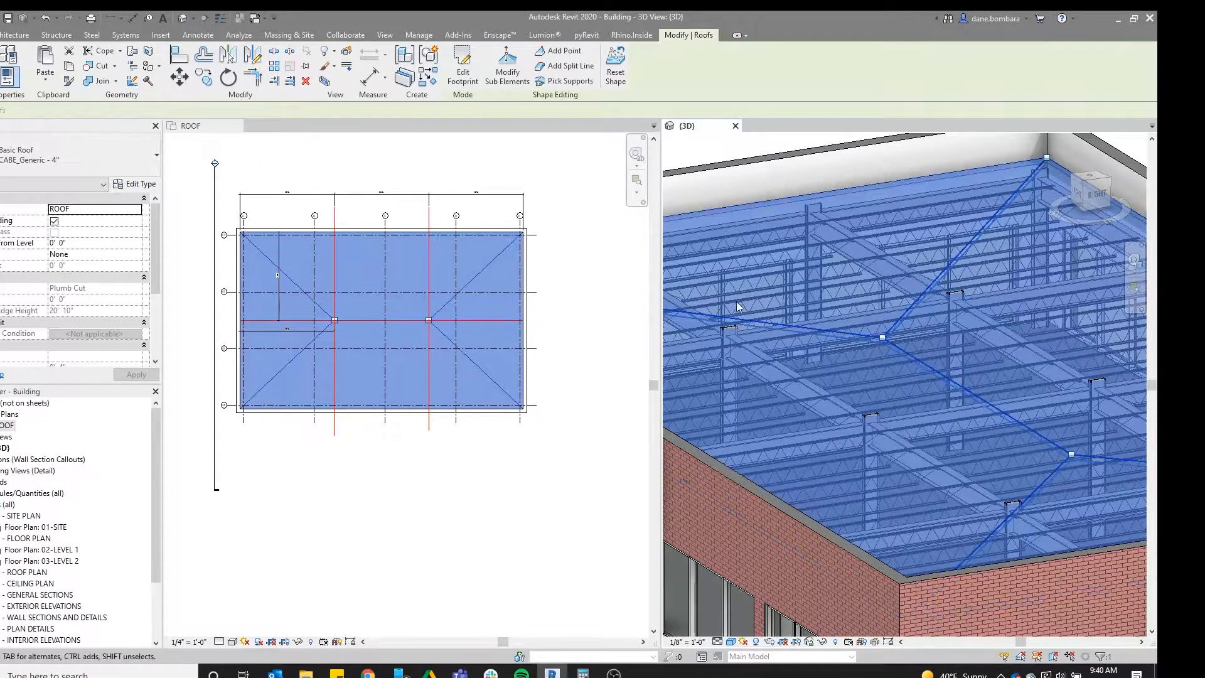
{"action": "left_click", "coordinate": [457, 157]}
{"action": "scroll", "coordinate": [390, 372], "scroll_direction": "up", "scroll_amount": 5}
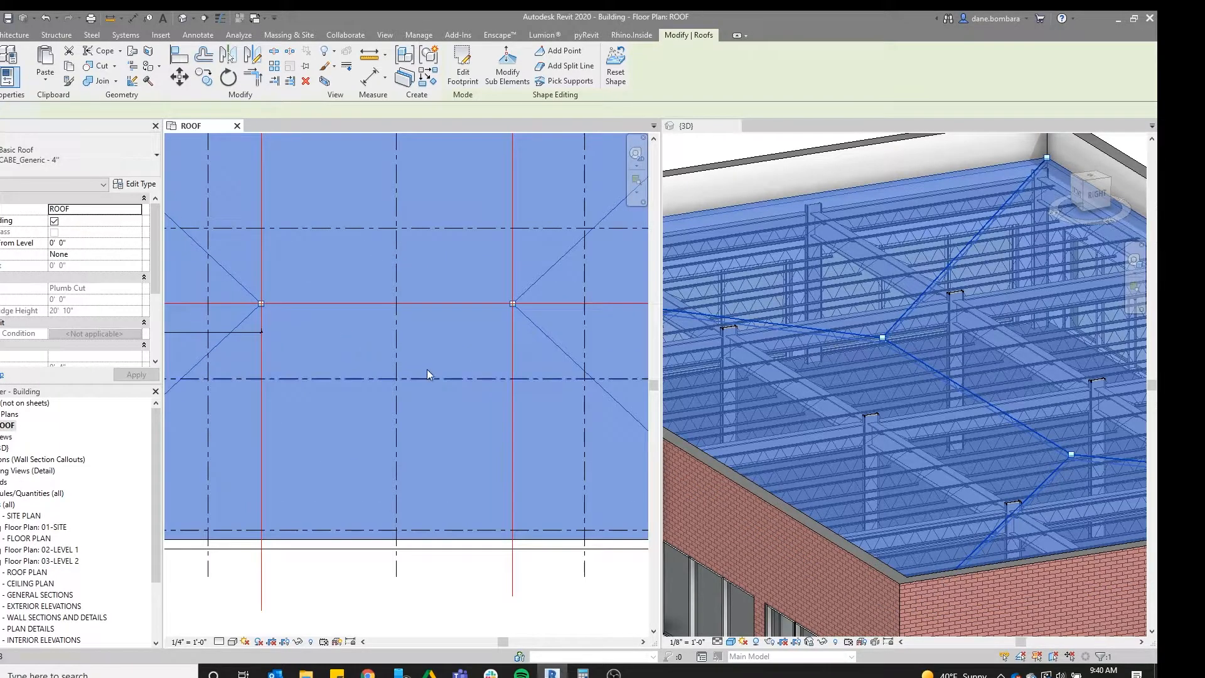
{"action": "key", "text": "Escape"}
Delete the horizontal guide detail line and the two vertical guide detail lines from the ROOF plan
{"action": "scroll", "coordinate": [432, 368], "scroll_direction": "down", "scroll_amount": 2}
{"action": "scroll", "coordinate": [301, 320], "scroll_direction": "up", "scroll_amount": 3}
{"action": "left_click", "coordinate": [259, 319]}
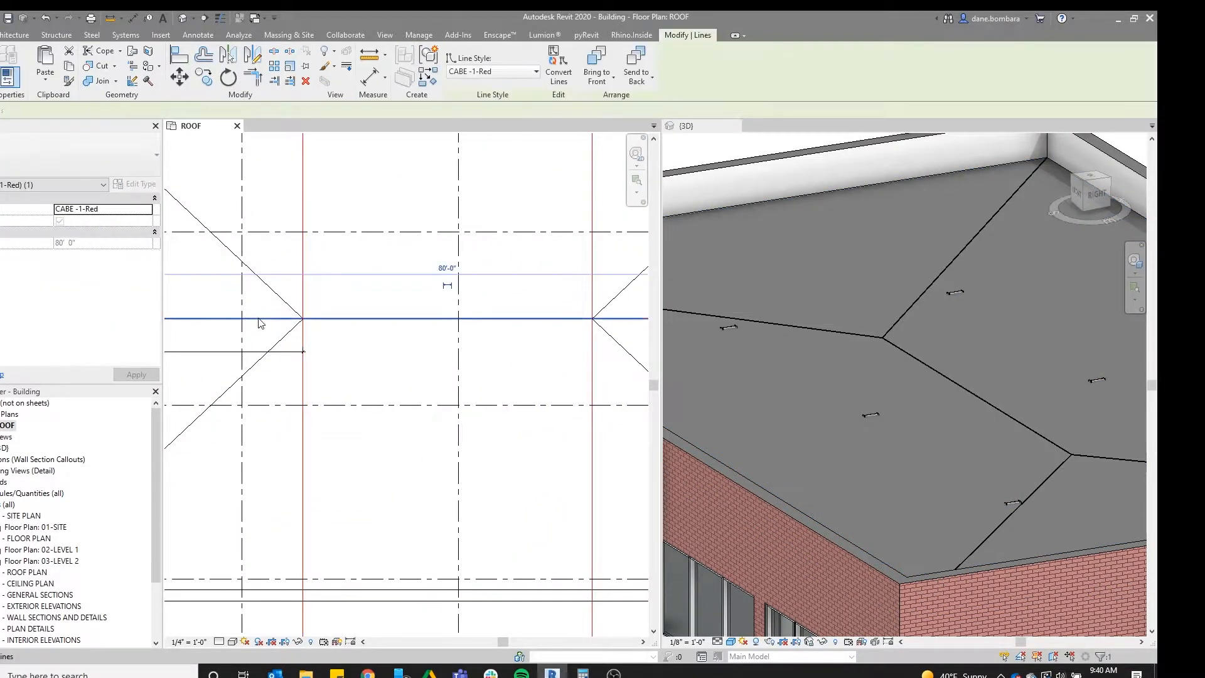
{"action": "scroll", "coordinate": [259, 323], "scroll_direction": "down", "scroll_amount": 4}
{"action": "key", "text": "Escape"}
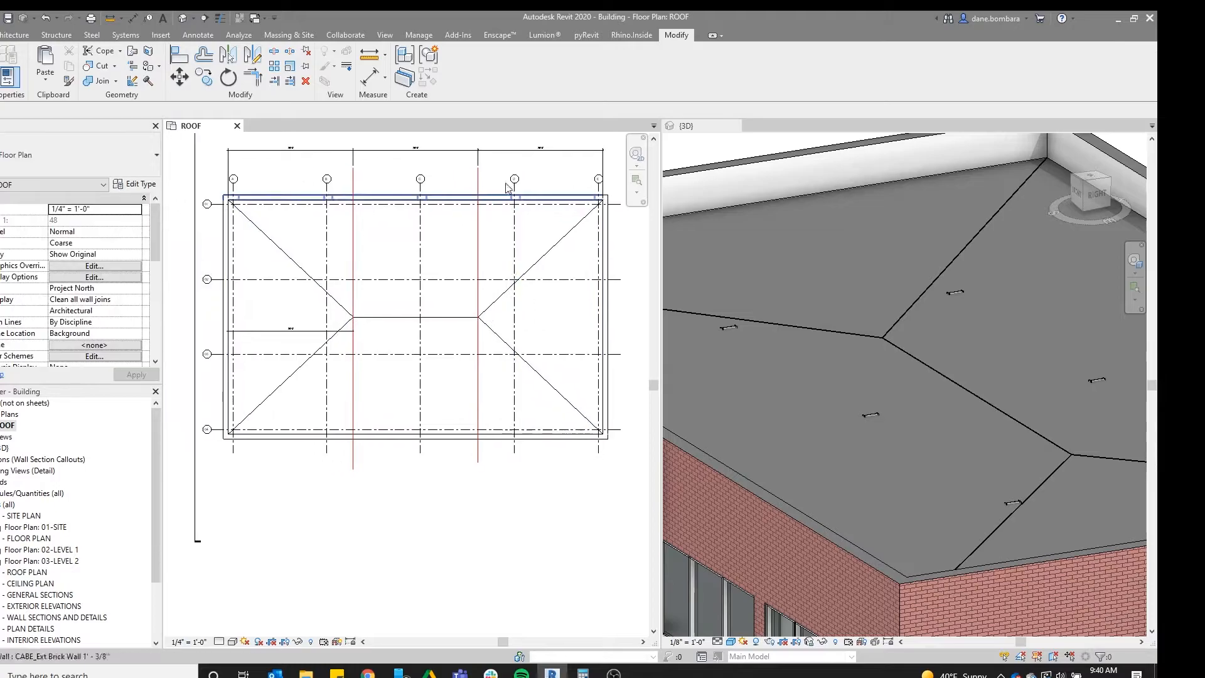
{"action": "left_click", "coordinate": [480, 182]}
{"action": "key", "text": "Delete"}
{"action": "left_click", "coordinate": [354, 184]}
{"action": "key", "text": "Delete"}
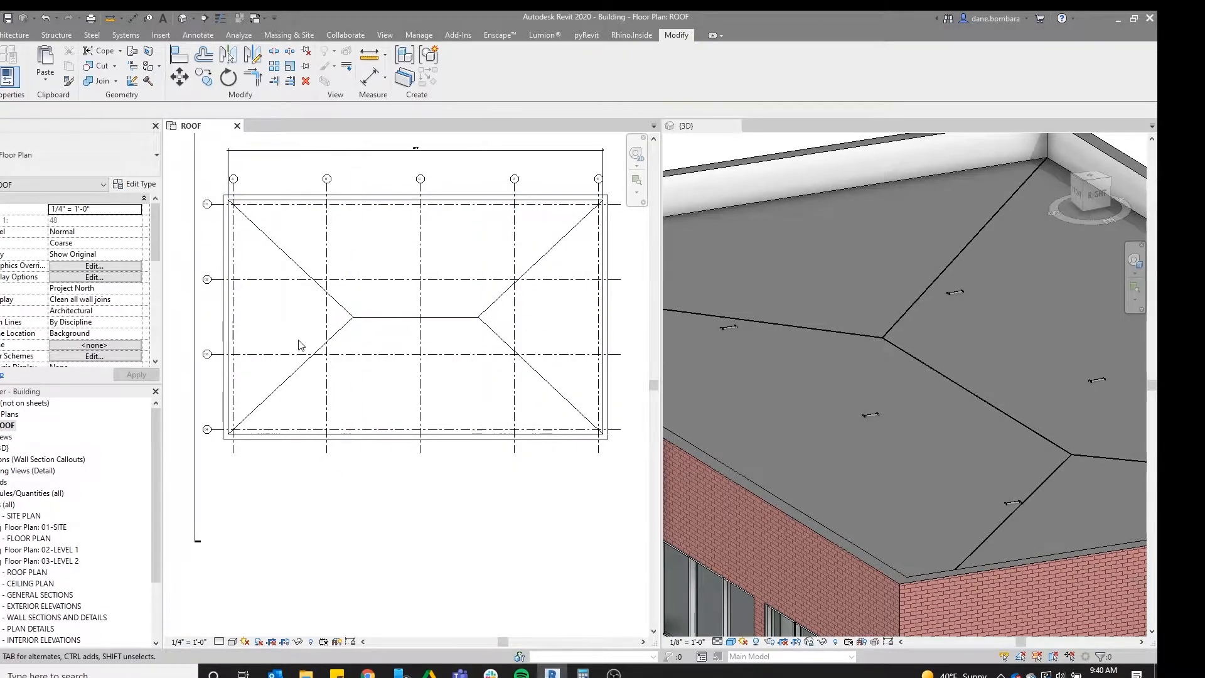
{"action": "scroll", "coordinate": [380, 313], "scroll_direction": "up", "scroll_amount": 1}
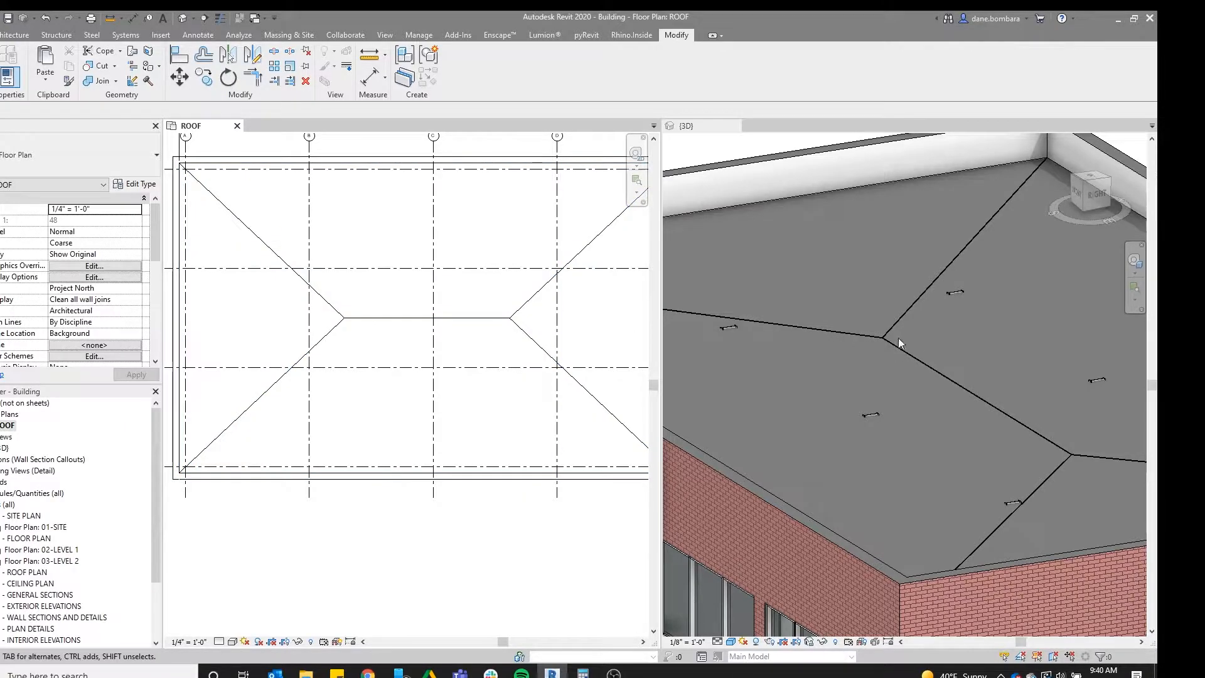
{"action": "scroll", "coordinate": [410, 349], "scroll_direction": "up", "scroll_amount": 2}
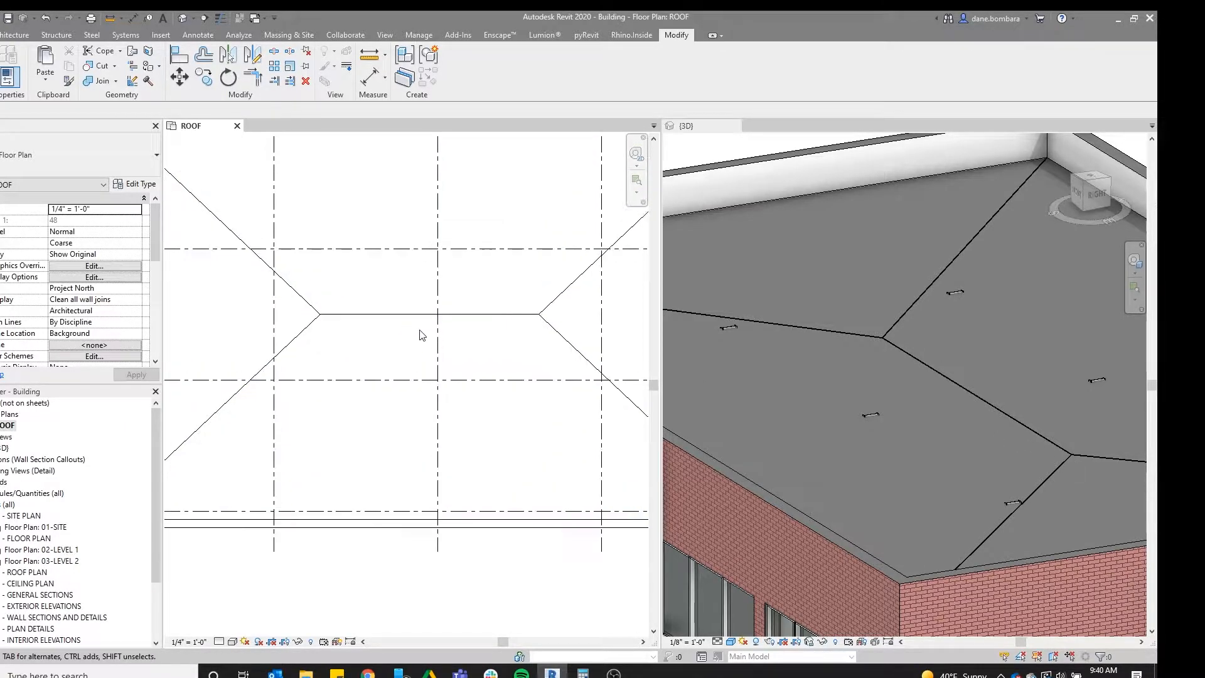
{"action": "left_click", "coordinate": [347, 347]}
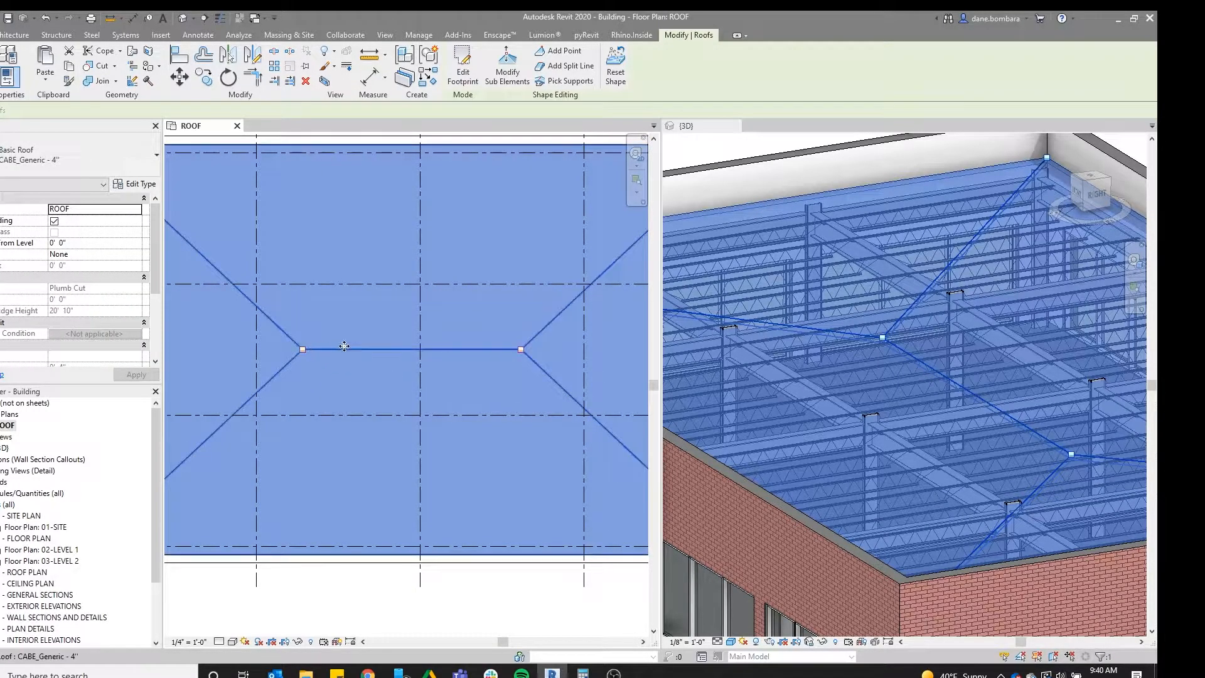
{"action": "key", "text": "Escape"}
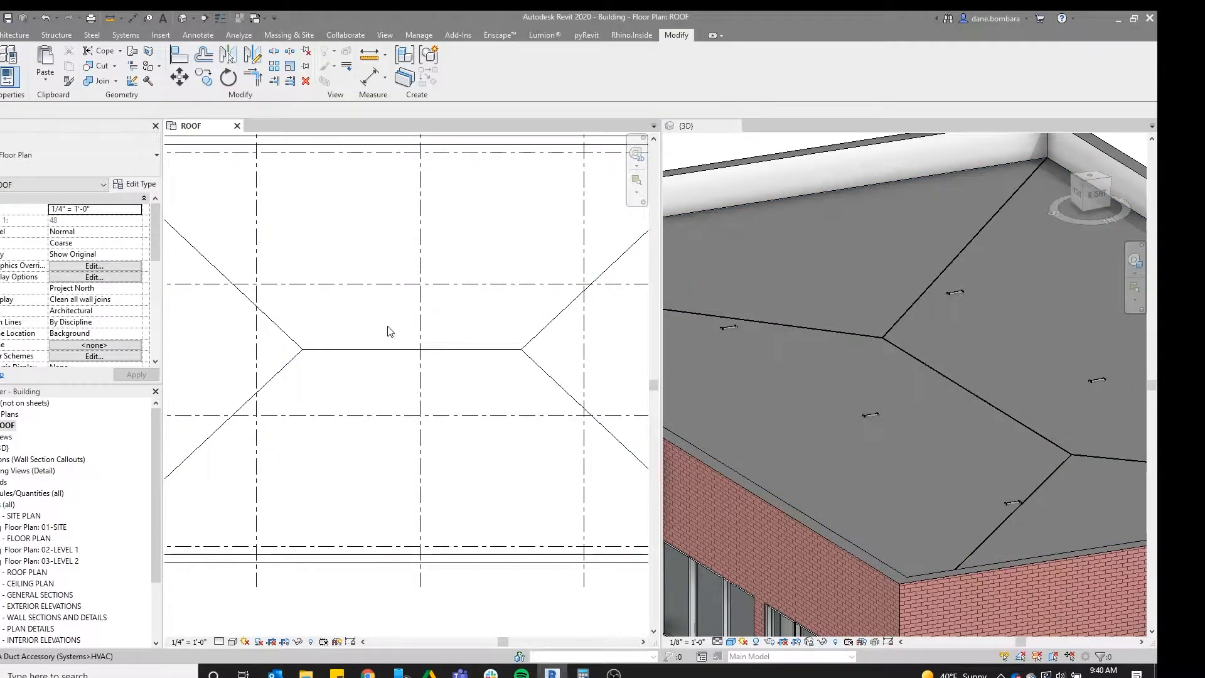
Sketch a trial diamond of detail lines between the two interior low points and delete it
{"action": "key", "text": "d"}
{"action": "key", "text": "l"}
{"action": "left_click", "coordinate": [301, 349]}
{"action": "left_click", "coordinate": [420, 316]}
{"action": "left_click", "coordinate": [521, 349]}
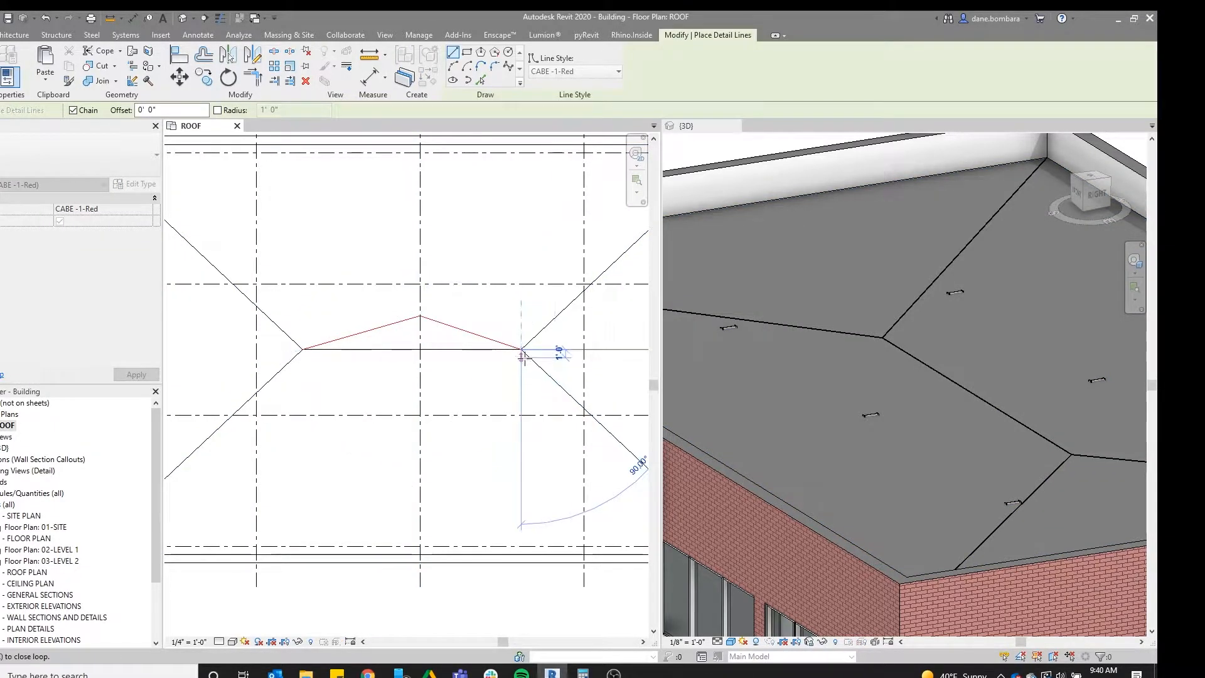
{"action": "left_click", "coordinate": [420, 378]}
{"action": "left_click", "coordinate": [302, 349]}
{"action": "key", "text": "Escape"}
{"action": "key", "text": "Escape"}
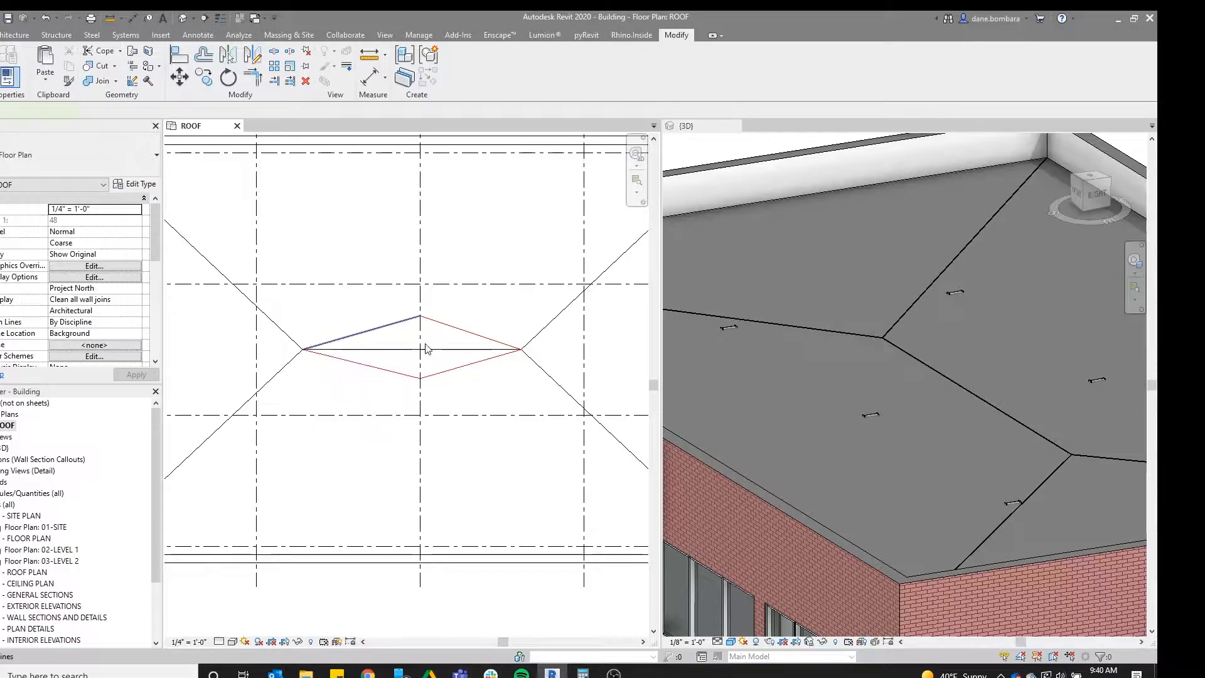
{"action": "key", "text": "Delete"}
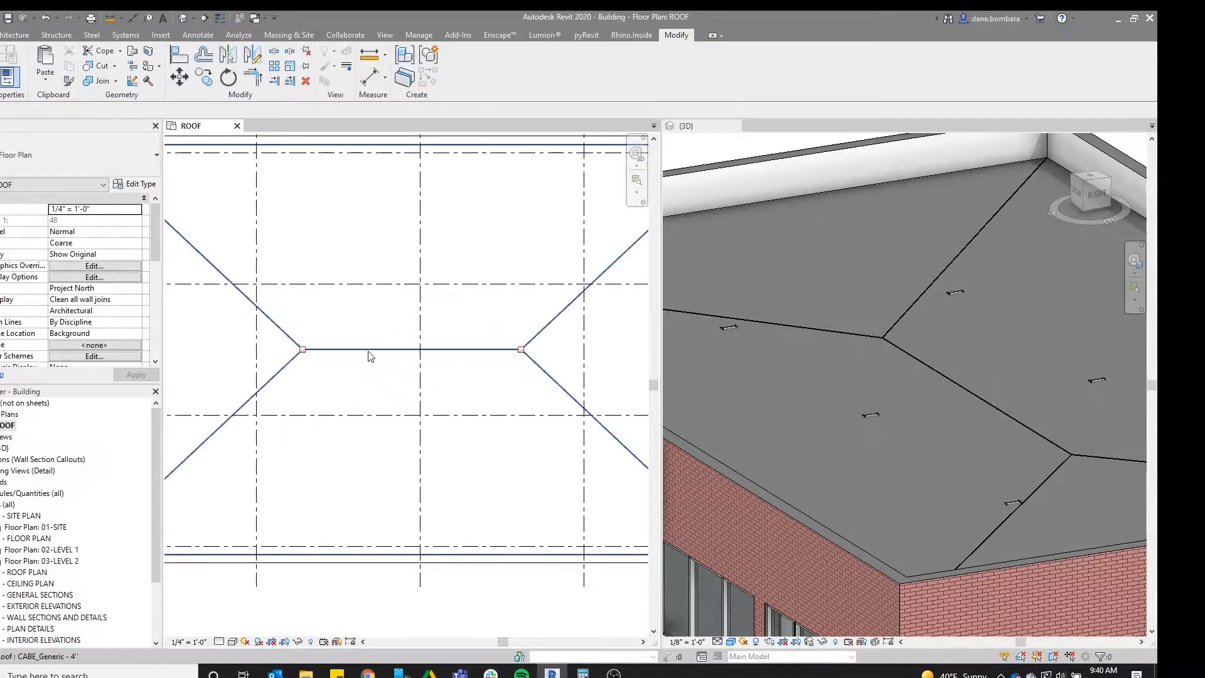
Draw a short vertical guide detail line northward from the midpoint of the roof line joining the two low points
{"action": "key", "text": "d"}
{"action": "key", "text": "l"}
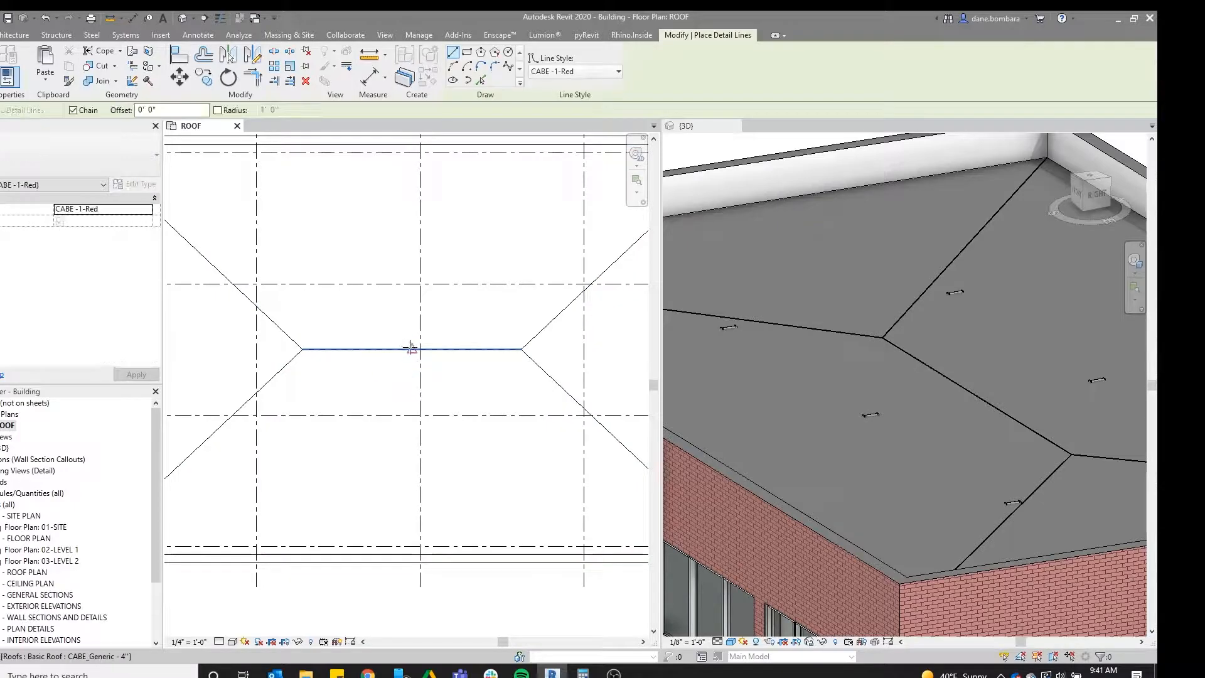
{"action": "left_click", "coordinate": [412, 350]}
{"action": "left_click", "coordinate": [411, 312]}
{"action": "key", "text": "Escape"}
{"action": "key", "text": "Escape"}
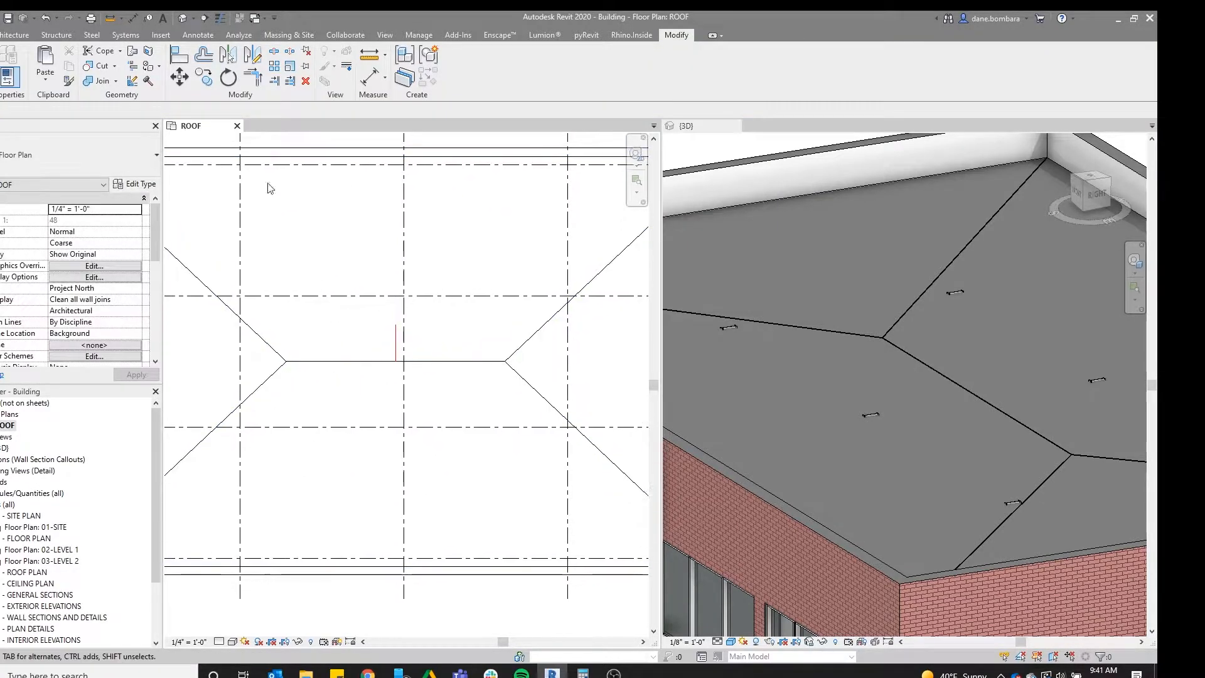
Add roof split lines from the western low point to the guide line's north end and on to the eastern low point
{"action": "left_click", "coordinate": [296, 361]}
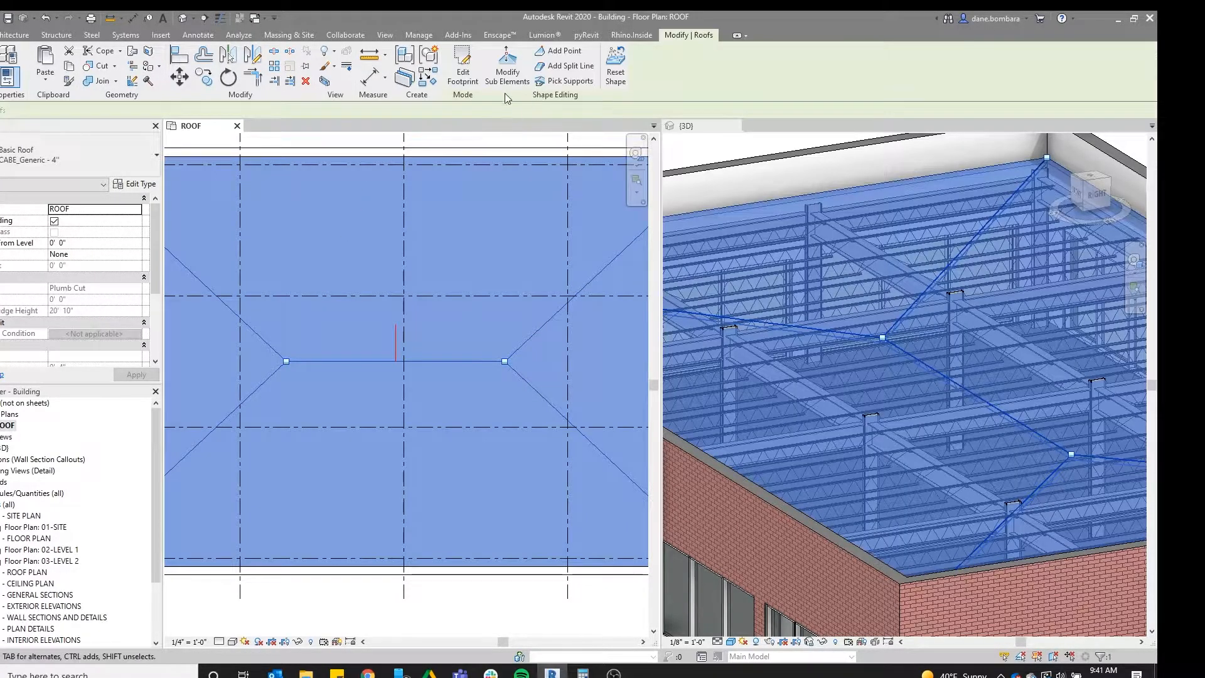
{"action": "left_click", "coordinate": [569, 68]}
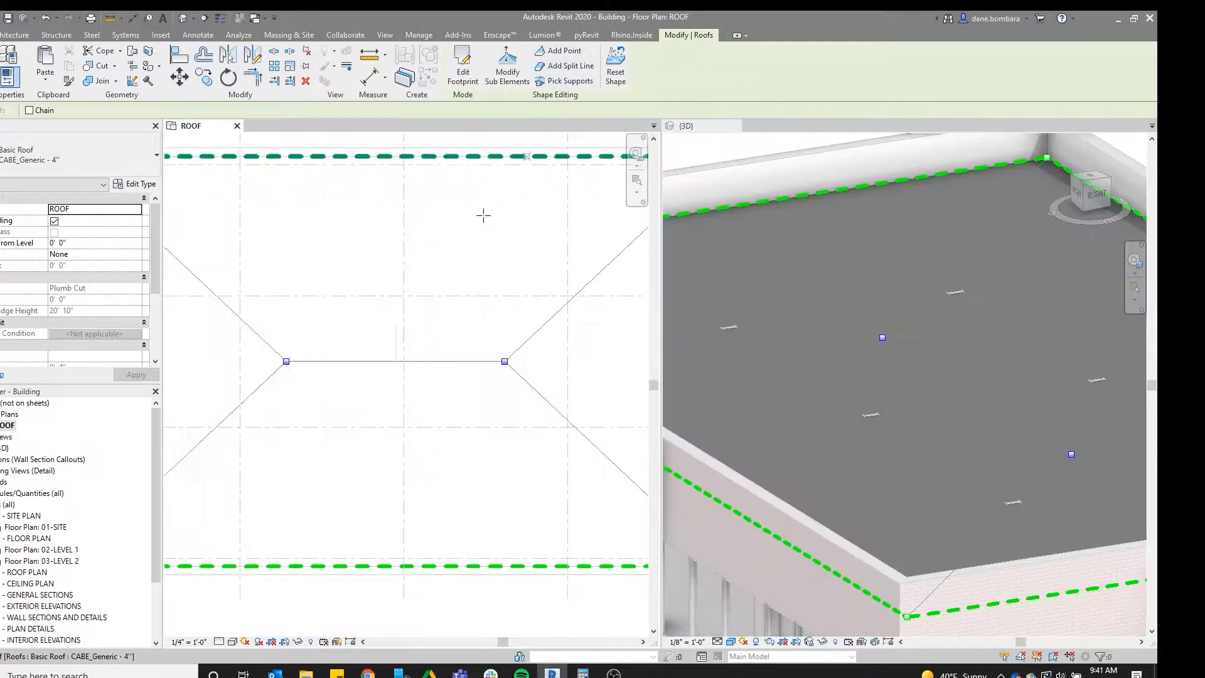
{"action": "left_click", "coordinate": [287, 361]}
{"action": "left_click", "coordinate": [396, 324]}
{"action": "left_click", "coordinate": [504, 362]}
{"action": "key", "text": "Escape"}
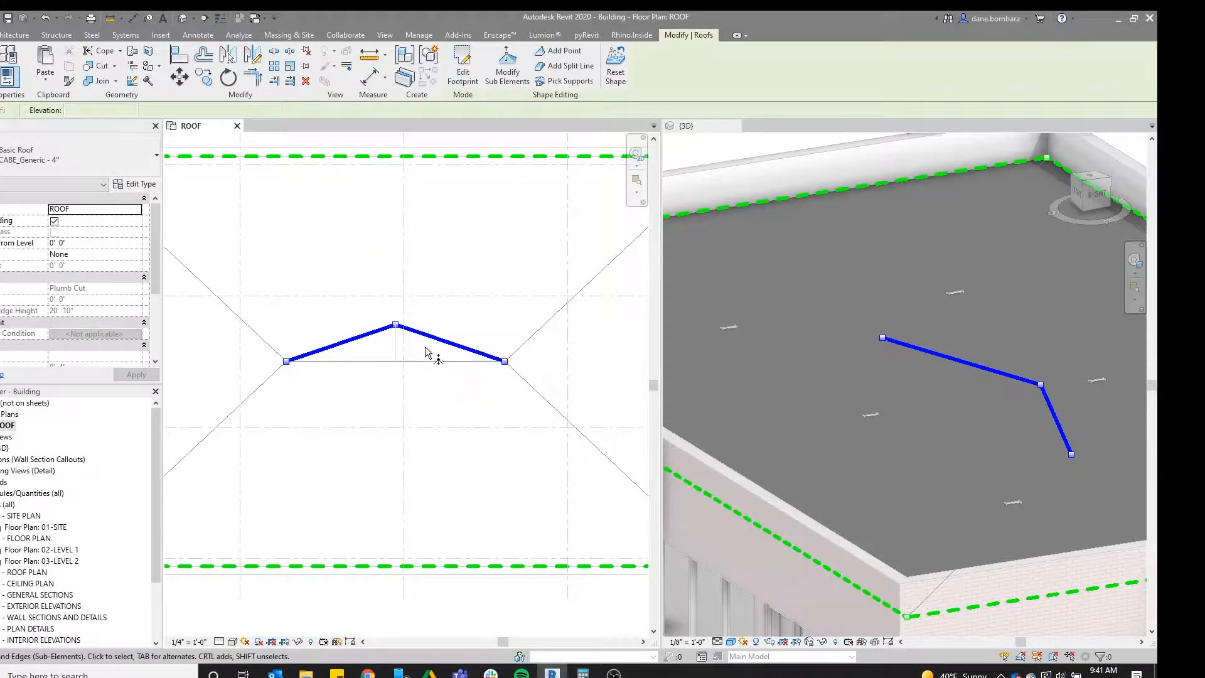
{"action": "key", "text": "Escape"}
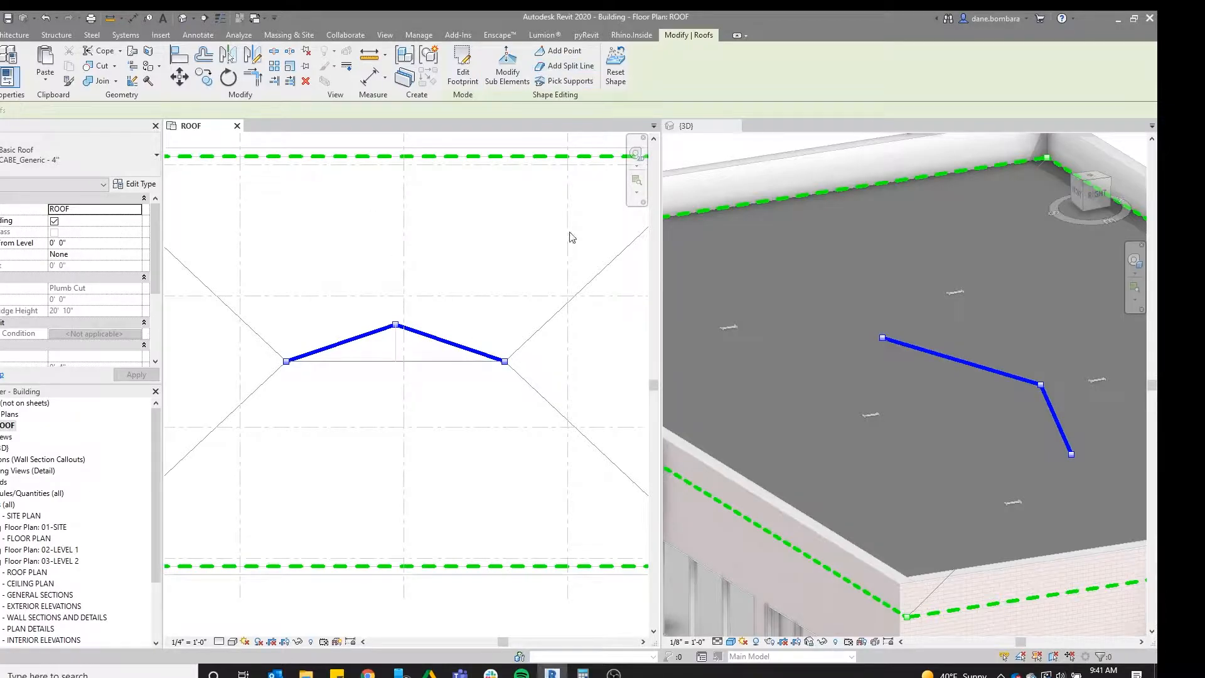
Close the diamond with split lines from the eastern low point through a southern point, in line with the guide, to the western low point
{"action": "left_click", "coordinate": [505, 361]}
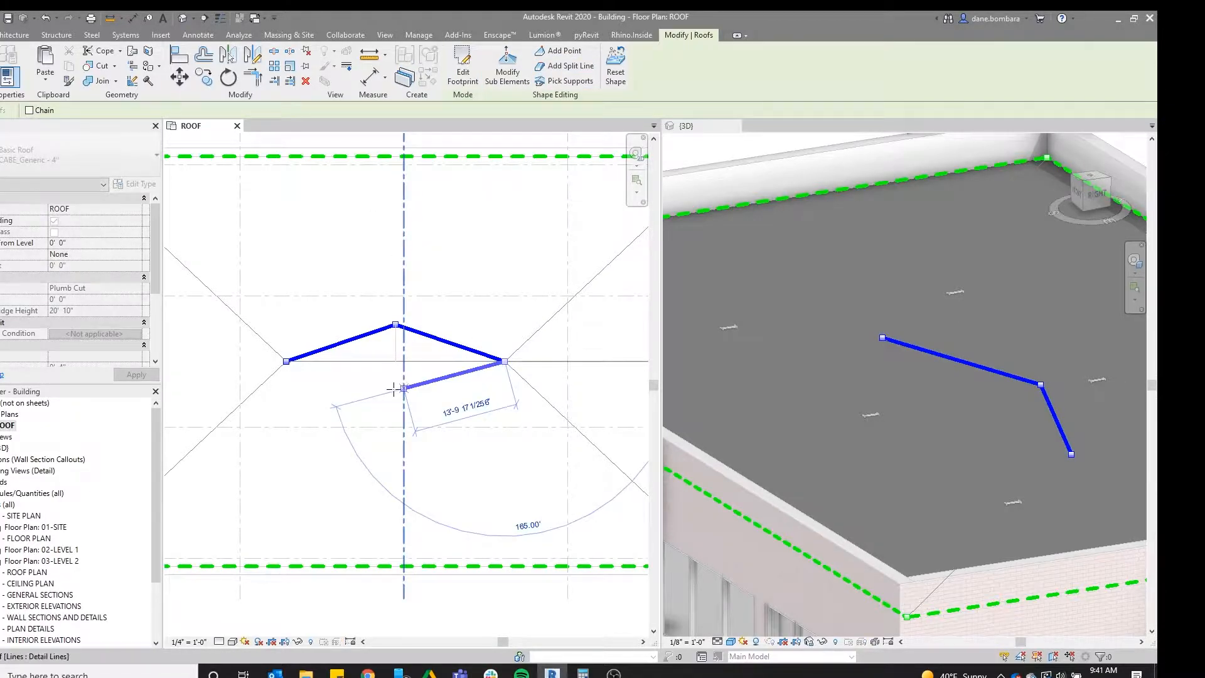
{"action": "left_click", "coordinate": [395, 390]}
{"action": "left_click", "coordinate": [287, 362]}
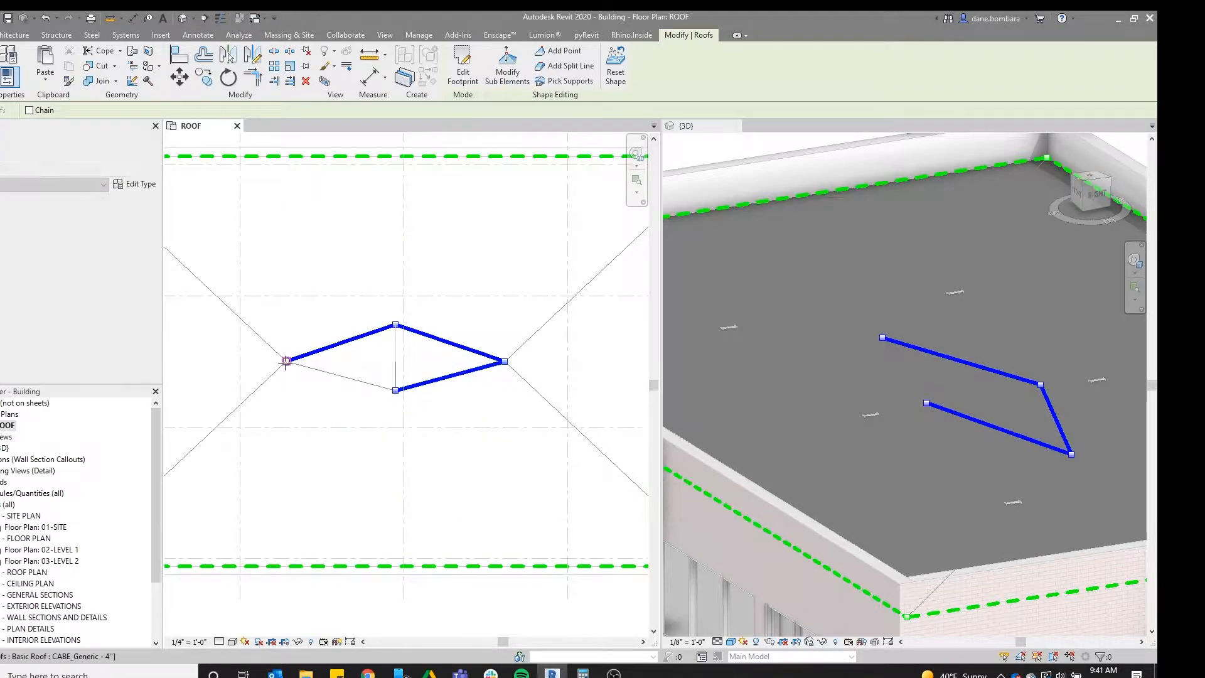
{"action": "left_click", "coordinate": [396, 390]}
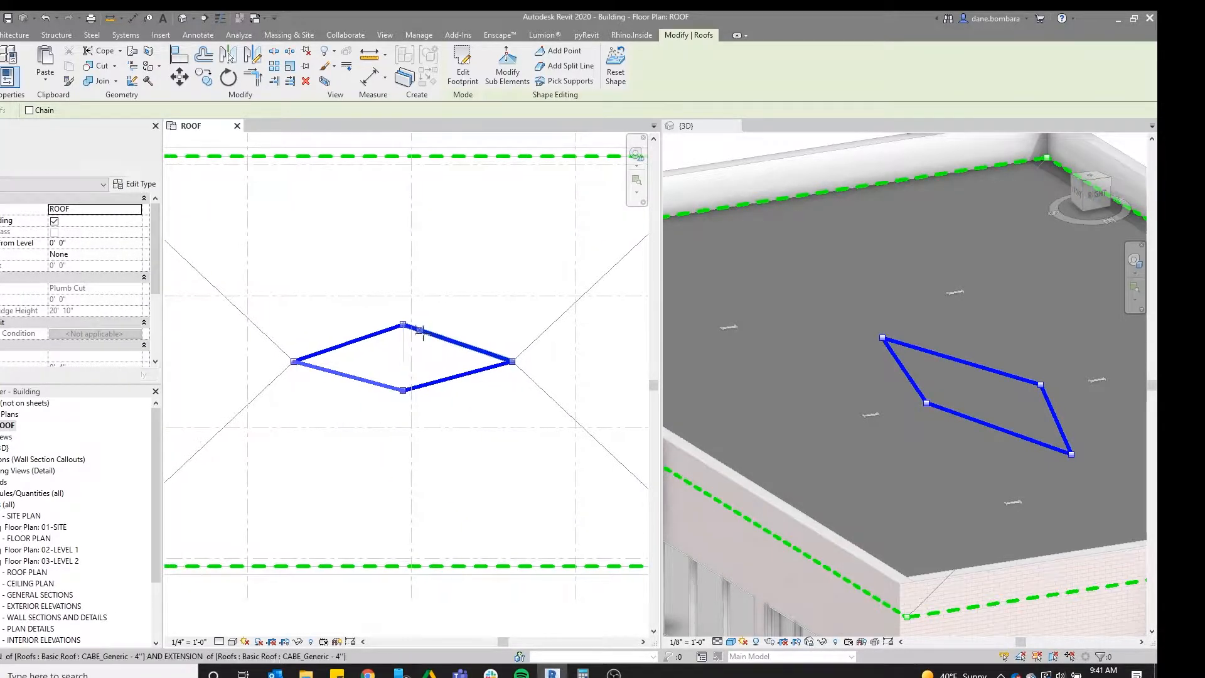
Add a split line between the diamond's north and south points and set its elevation to -0' 3"
{"action": "scroll", "coordinate": [372, 388], "scroll_direction": "up", "scroll_amount": 1}
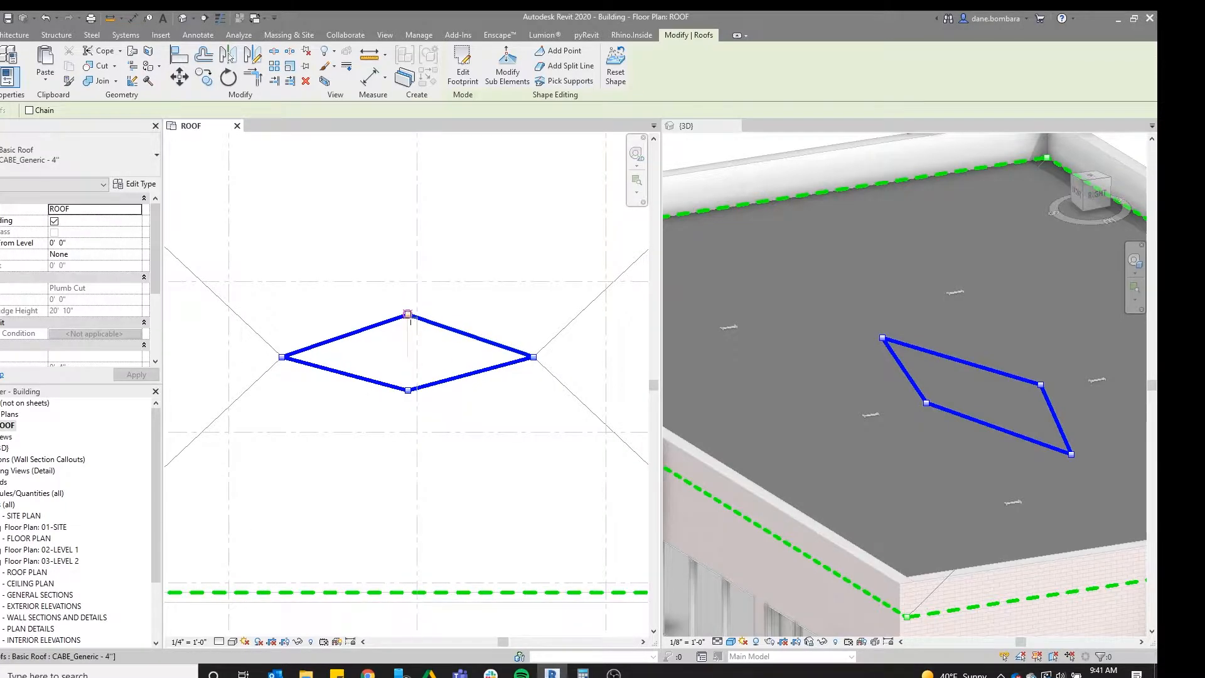
{"action": "left_click", "coordinate": [408, 314]}
{"action": "left_click", "coordinate": [409, 391]}
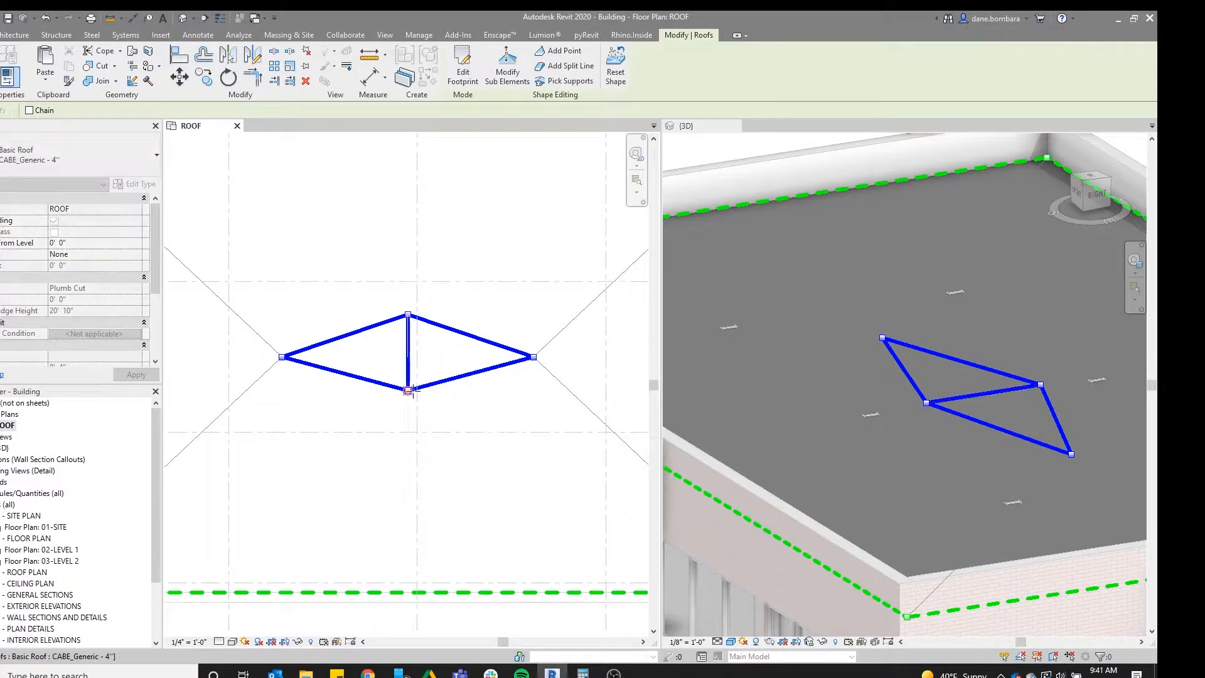
{"action": "key", "text": "Escape"}
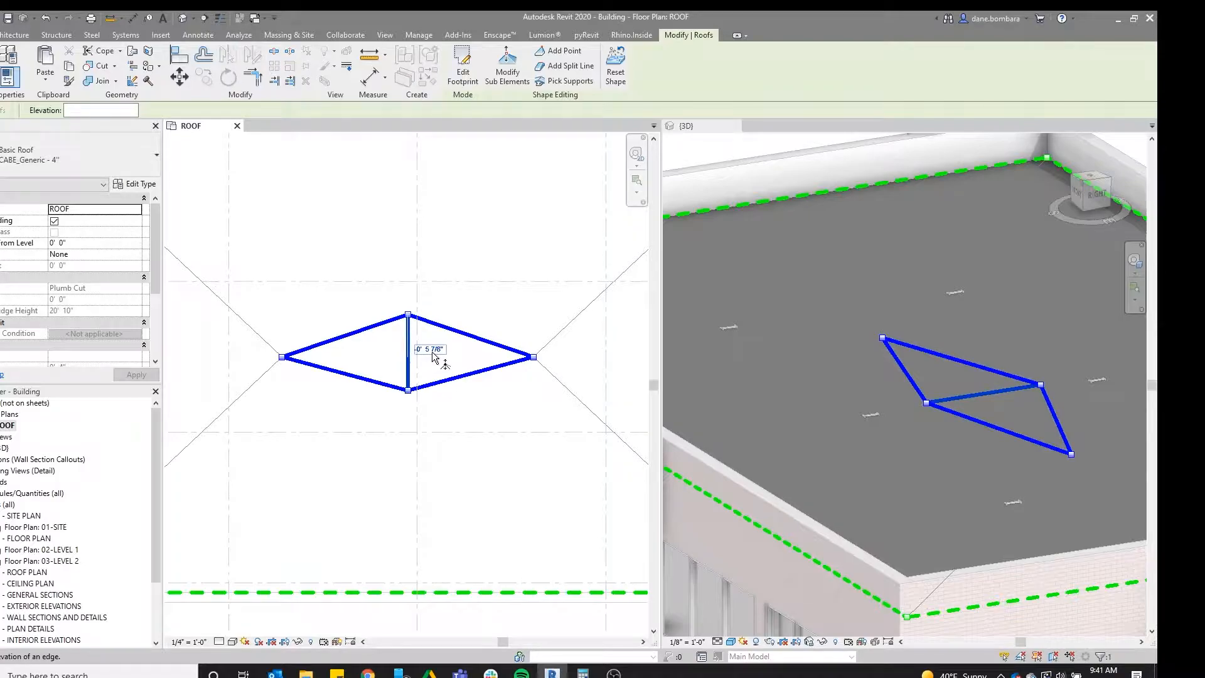
{"action": "left_click", "coordinate": [440, 357]}
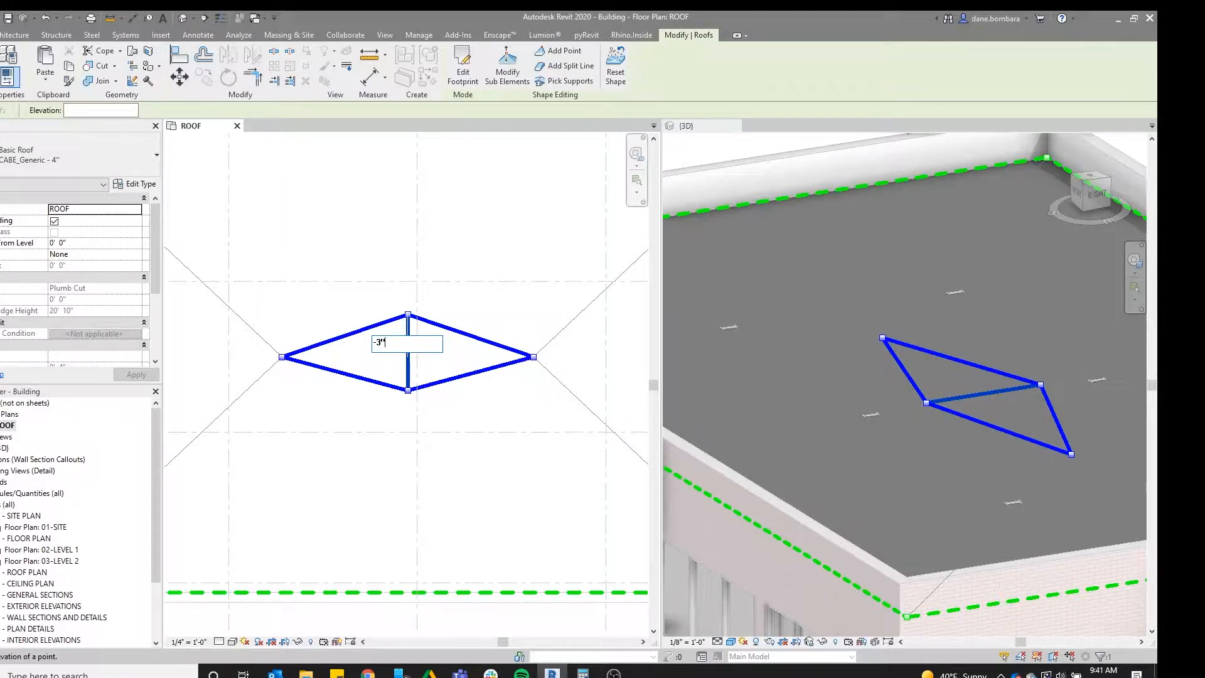
{"action": "key", "text": "Return"}
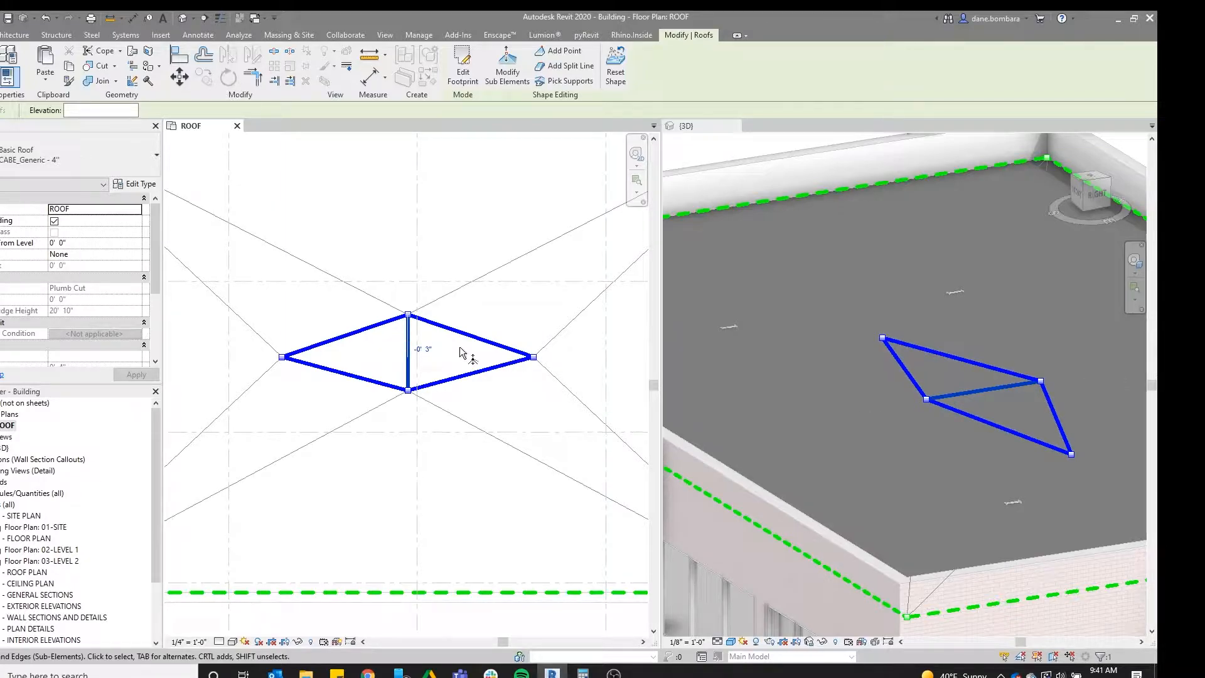
Undo the elevation change and delete the split line crossing the diamond
{"action": "key", "text": "ctrl+z"}
{"action": "left_click", "coordinate": [410, 342]}
{"action": "key", "text": "Delete"}
Select the diamond's north and south points together and set their elevation to -0' 3"
{"action": "left_click_drag", "start_coordinate": [389, 292], "coordinate": [426, 371]}
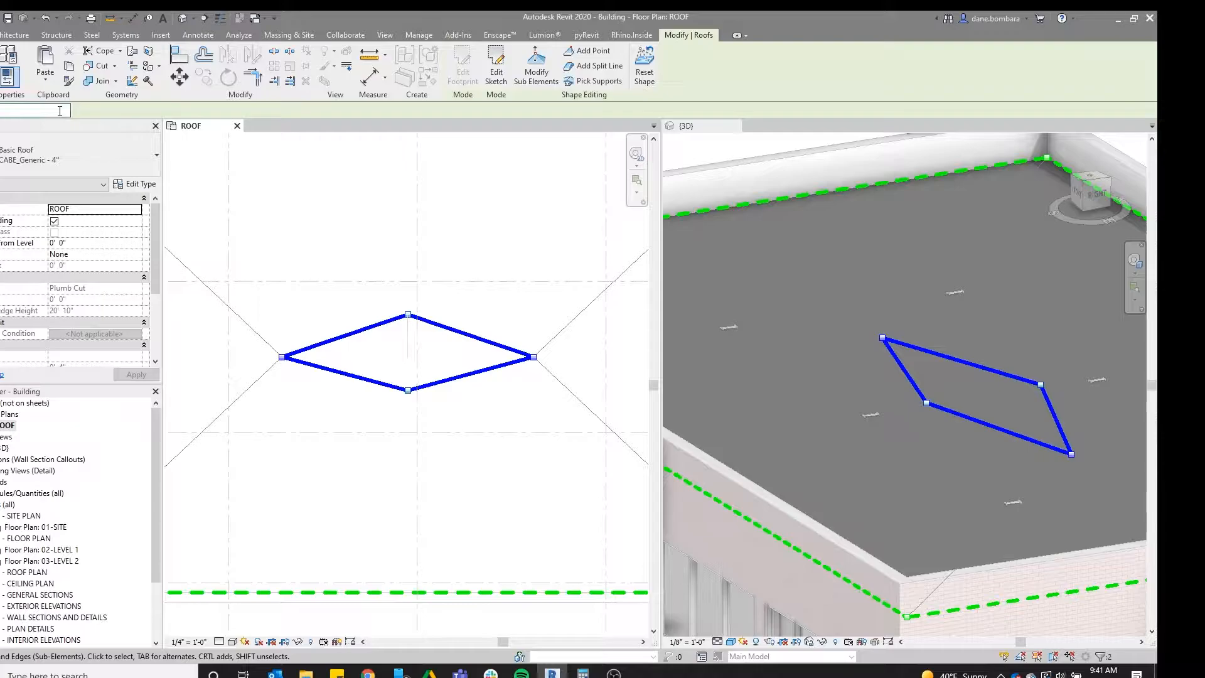
{"action": "type", "text": "-3"}
{"action": "key", "text": "Return"}
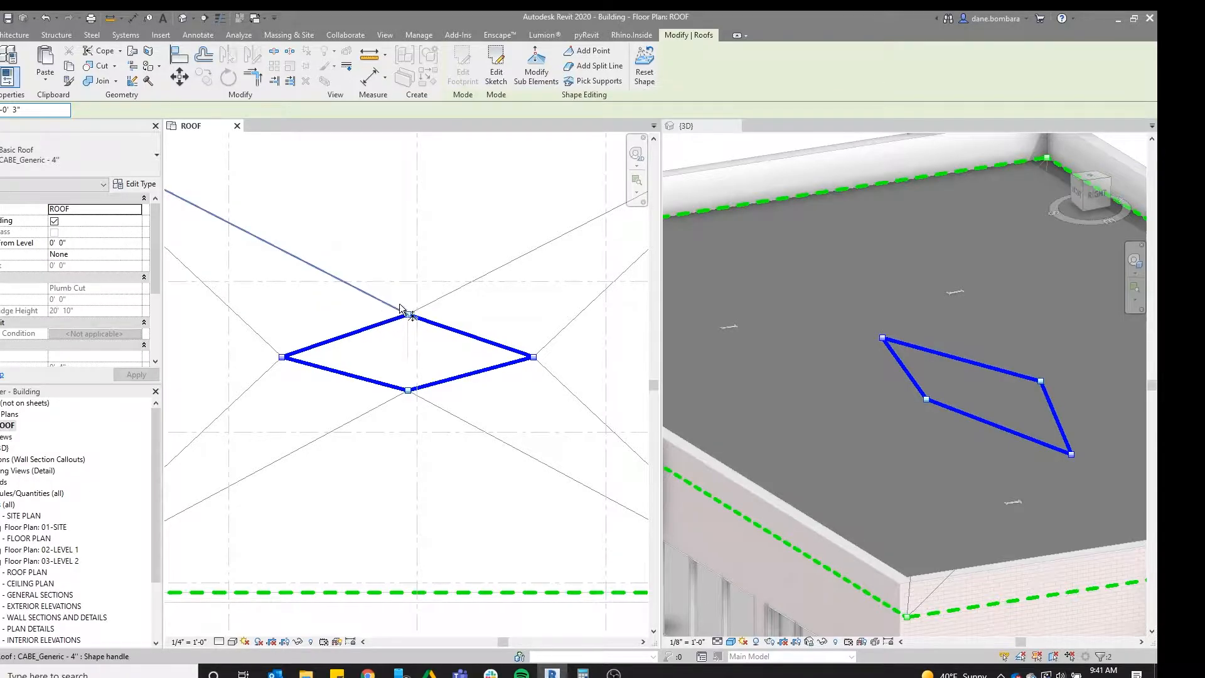
{"action": "scroll", "coordinate": [412, 300], "scroll_direction": "down", "scroll_amount": 2}
{"action": "key", "text": "Escape"}
{"action": "key", "text": "Escape"}
Examine the diamond on the roof surface in the 3D view from a low angle
{"action": "scroll", "coordinate": [577, 292], "scroll_direction": "down", "scroll_amount": 1}
{"action": "left_click", "coordinate": [920, 282]}
{"action": "middle_click_drag", "start_coordinate": [920, 286], "coordinate": [958, 391], "text": "shift"}
{"action": "scroll", "coordinate": [465, 280], "scroll_direction": "up", "scroll_amount": 2}
{"action": "scroll", "coordinate": [372, 342], "scroll_direction": "up", "scroll_amount": 1}
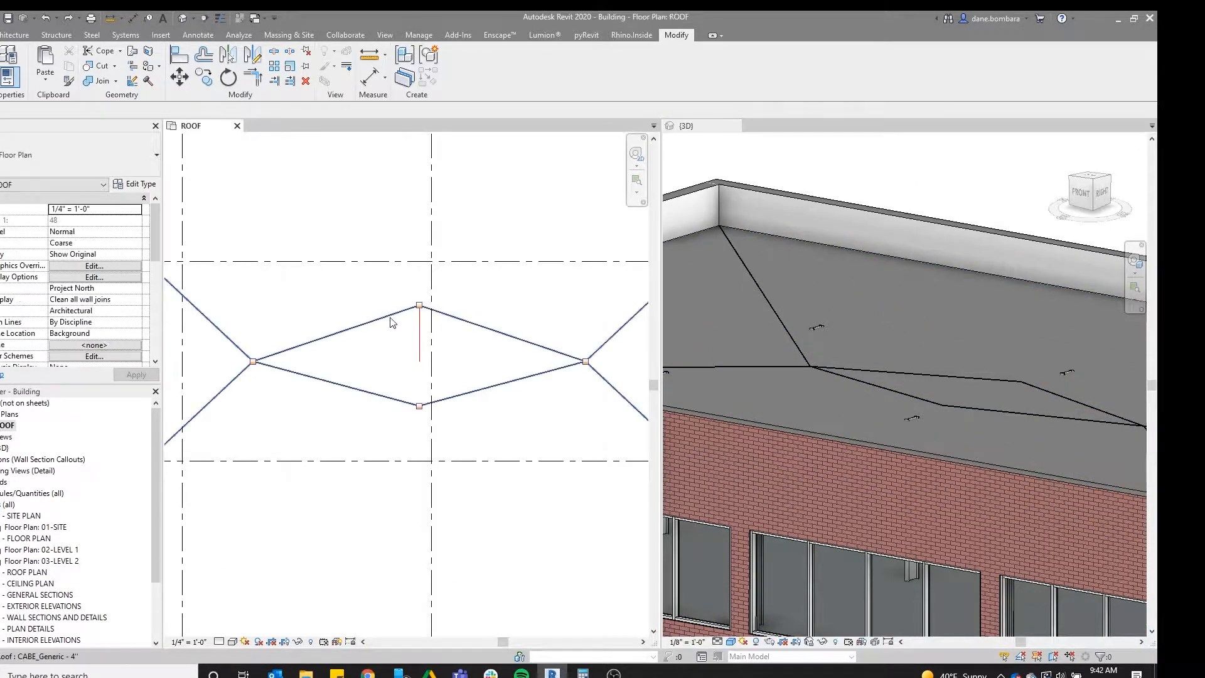
Check the elevations of the diamond's north and south points and add a split line between its western and eastern low points
{"action": "left_click", "coordinate": [390, 251]}
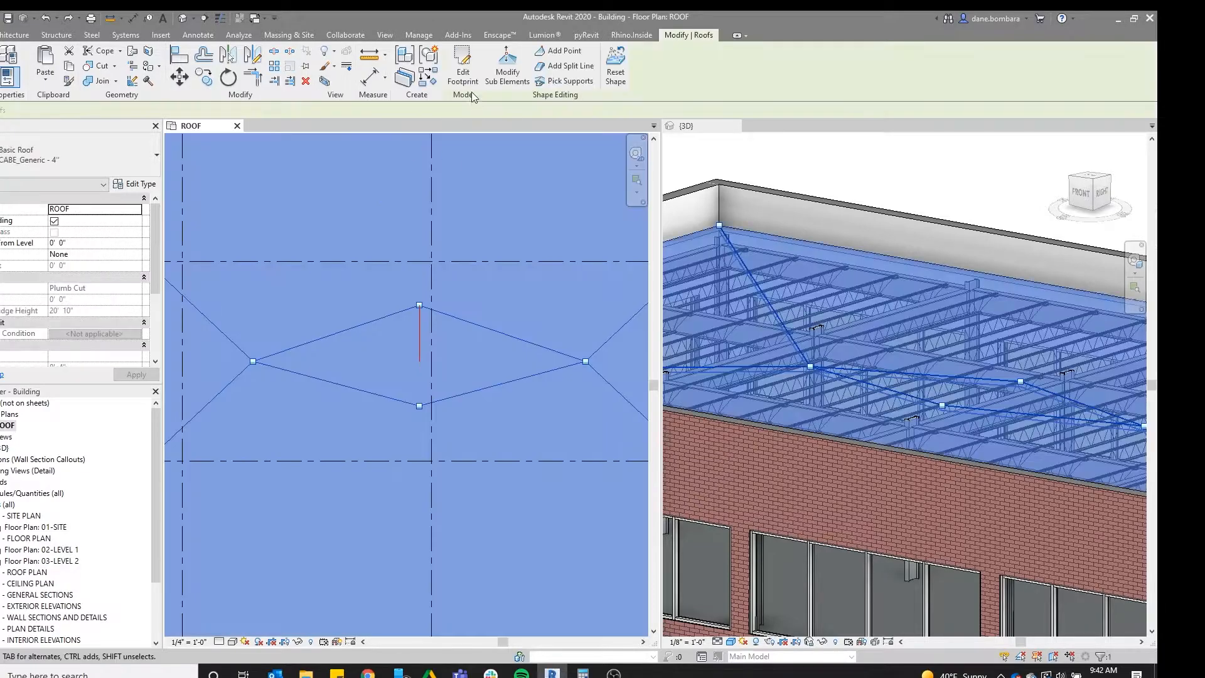
{"action": "left_click", "coordinate": [523, 76]}
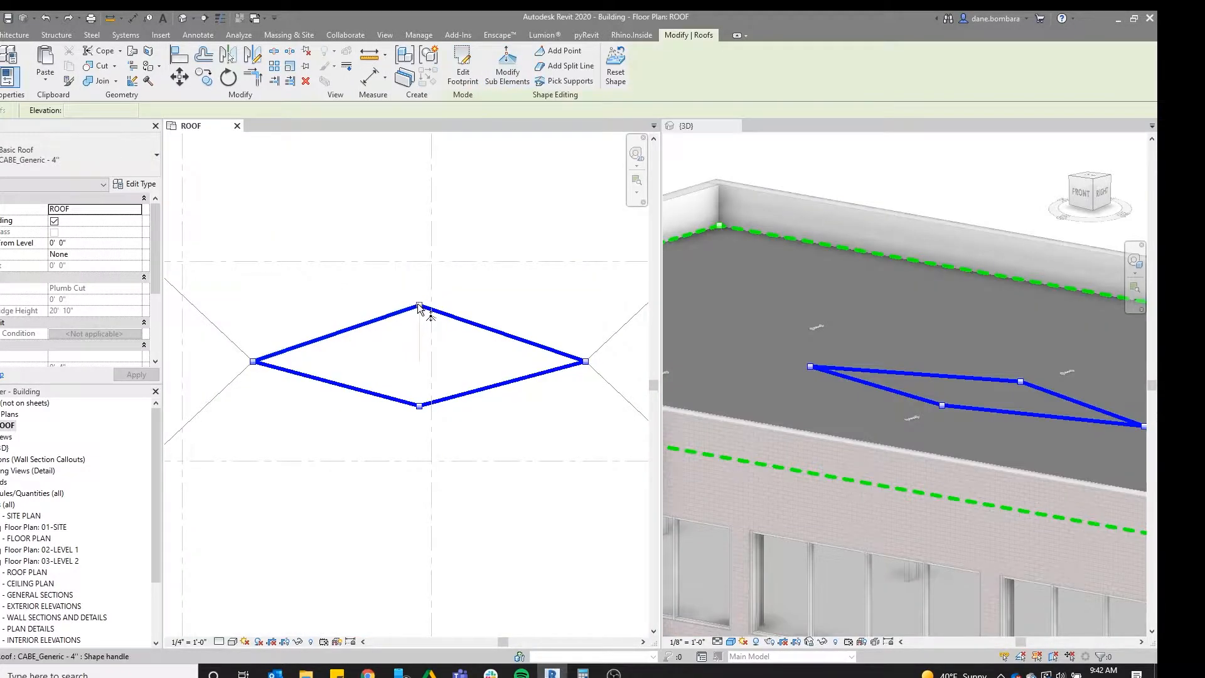
{"action": "left_click", "coordinate": [419, 305]}
{"action": "left_click", "coordinate": [419, 407]}
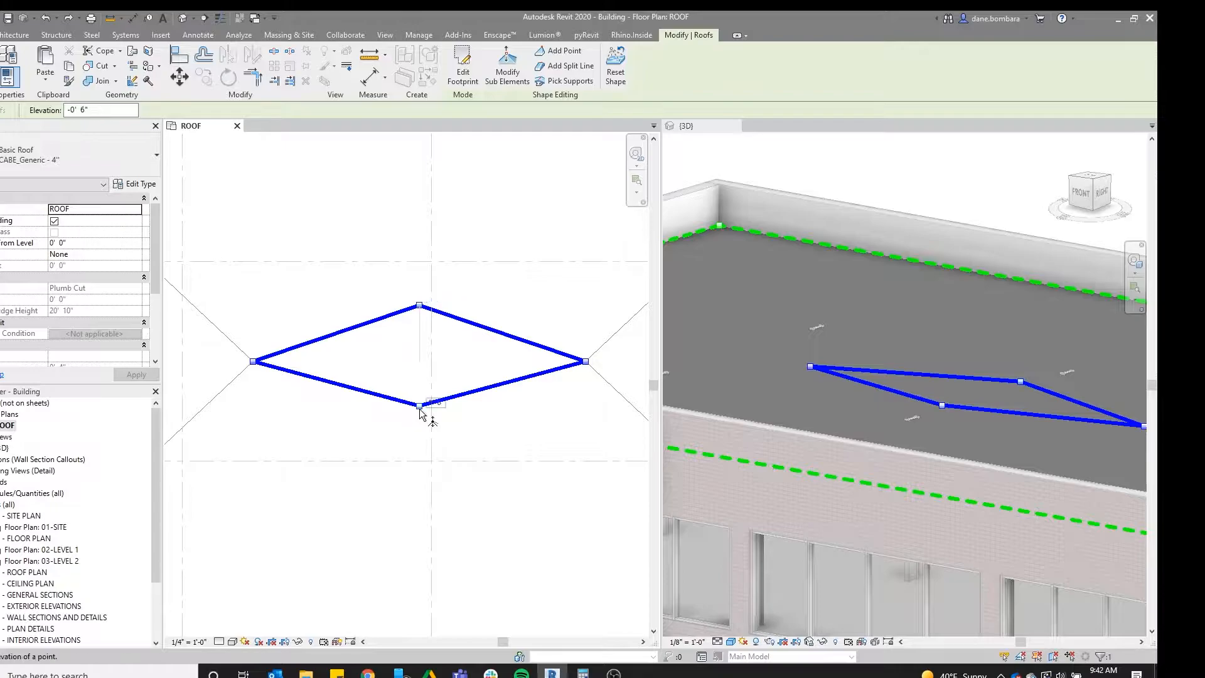
{"action": "scroll", "coordinate": [395, 425], "scroll_direction": "up", "scroll_amount": 4}
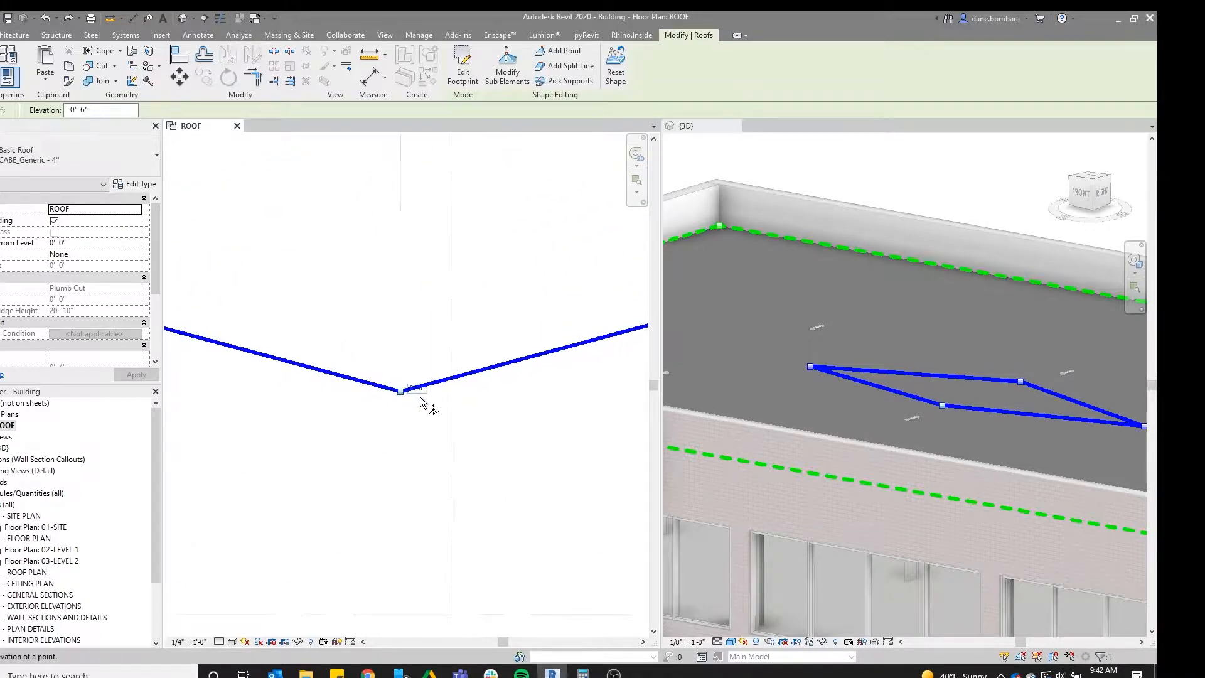
{"action": "scroll", "coordinate": [416, 400], "scroll_direction": "down", "scroll_amount": 3}
{"action": "middle_click_drag", "start_coordinate": [395, 317], "coordinate": [362, 353]}
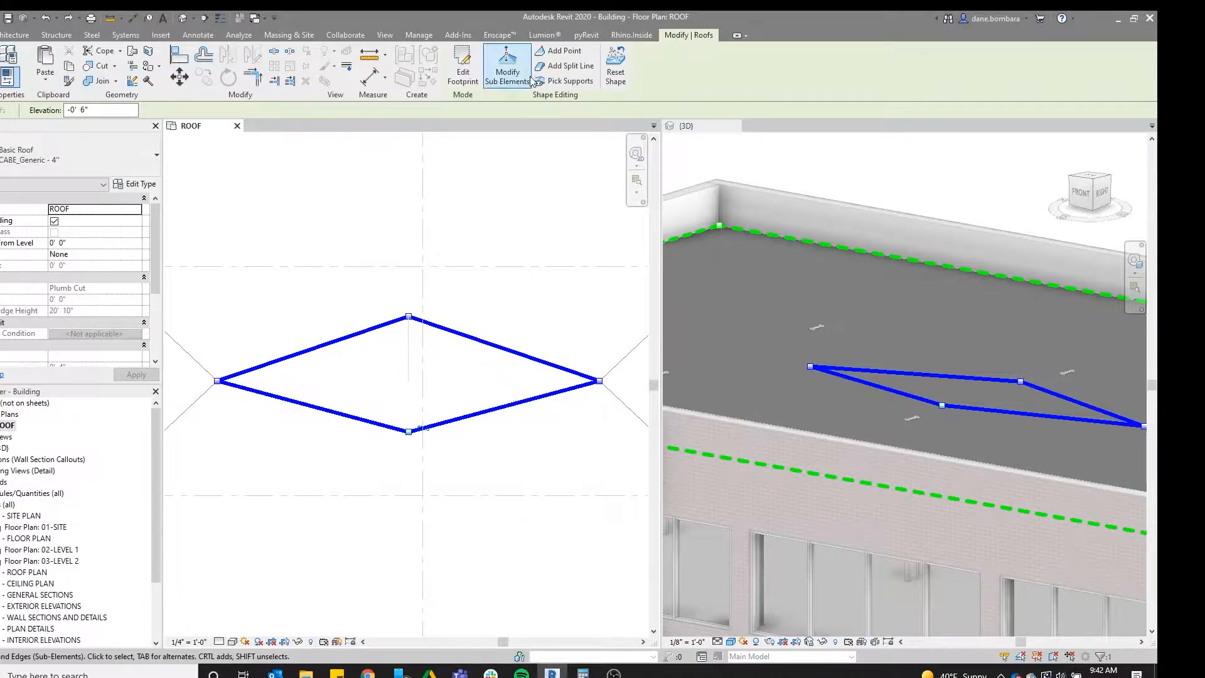
{"action": "left_click", "coordinate": [567, 66]}
{"action": "left_click", "coordinate": [217, 381]}
{"action": "left_click", "coordinate": [601, 381]}
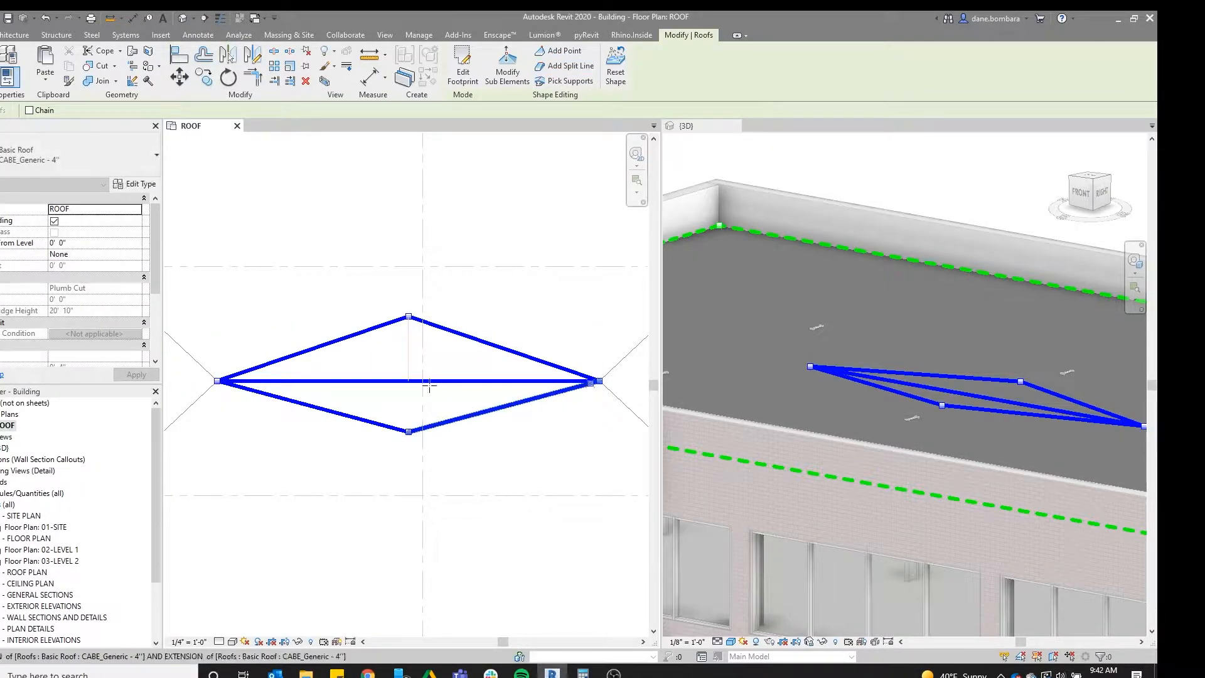
Add a point at the middle of the diamond's east-west split line and set its elevation to -0' 3"
{"action": "left_click", "coordinate": [564, 52]}
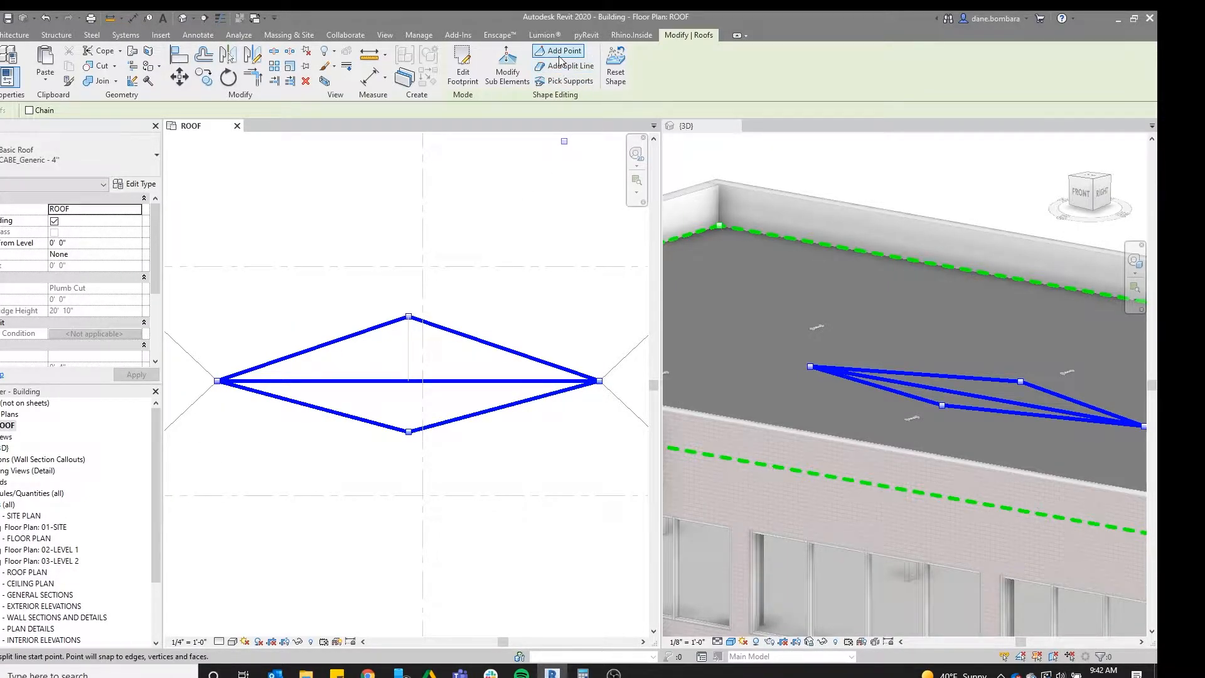
{"action": "key", "text": "Escape"}
{"action": "left_click", "coordinate": [414, 381]}
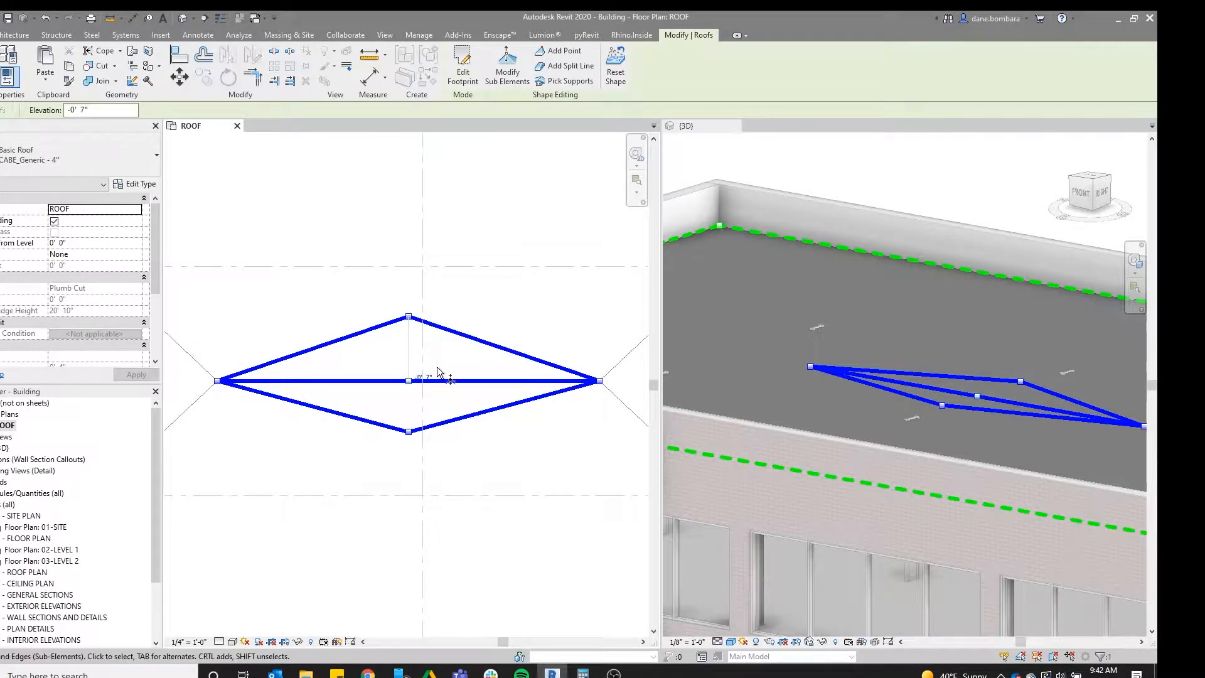
{"action": "left_click", "coordinate": [429, 376]}
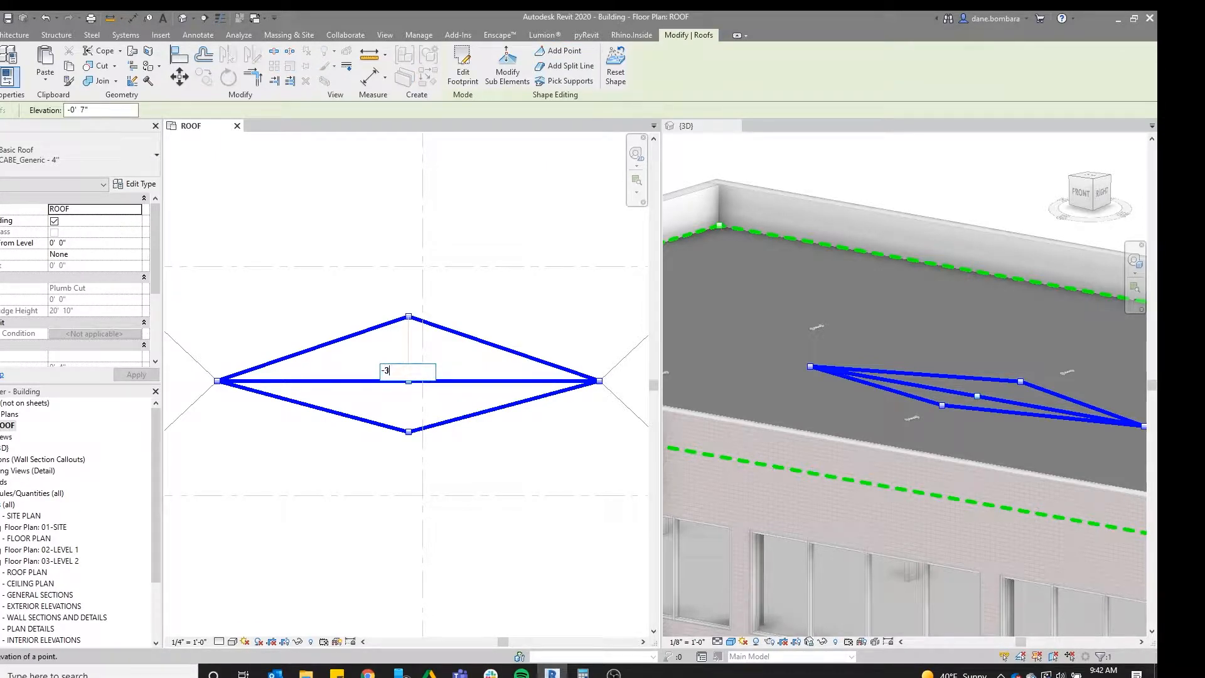
{"action": "key", "text": "Return"}
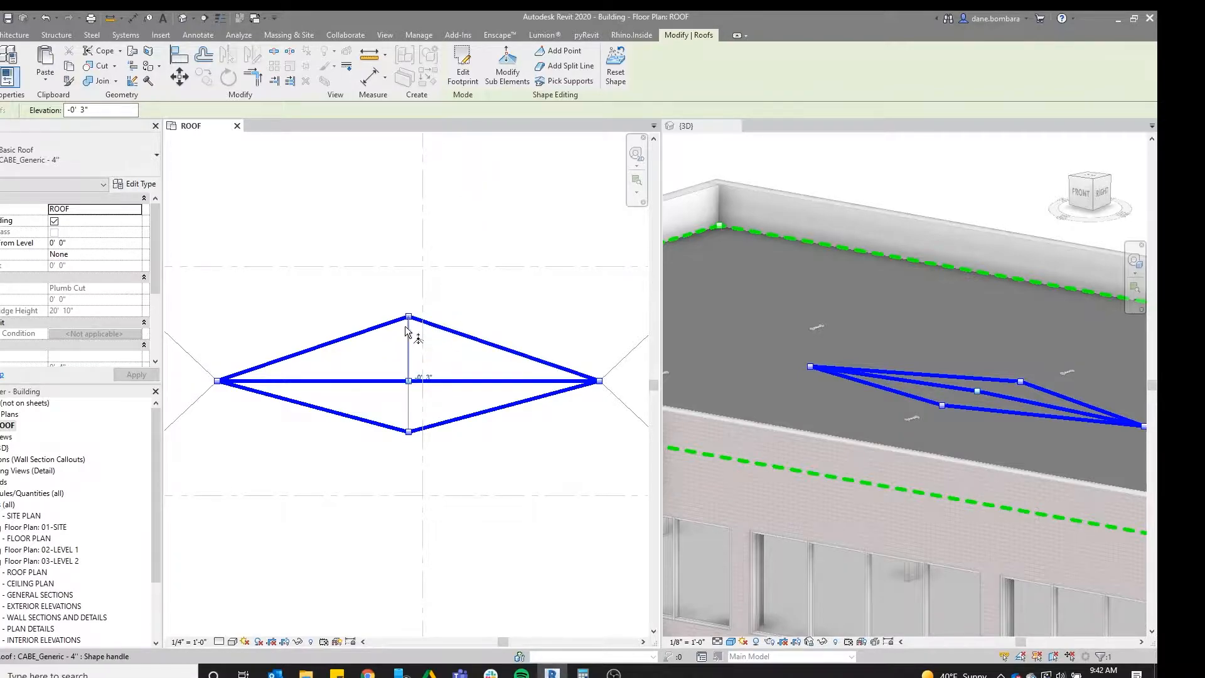
{"action": "left_click", "coordinate": [300, 193]}
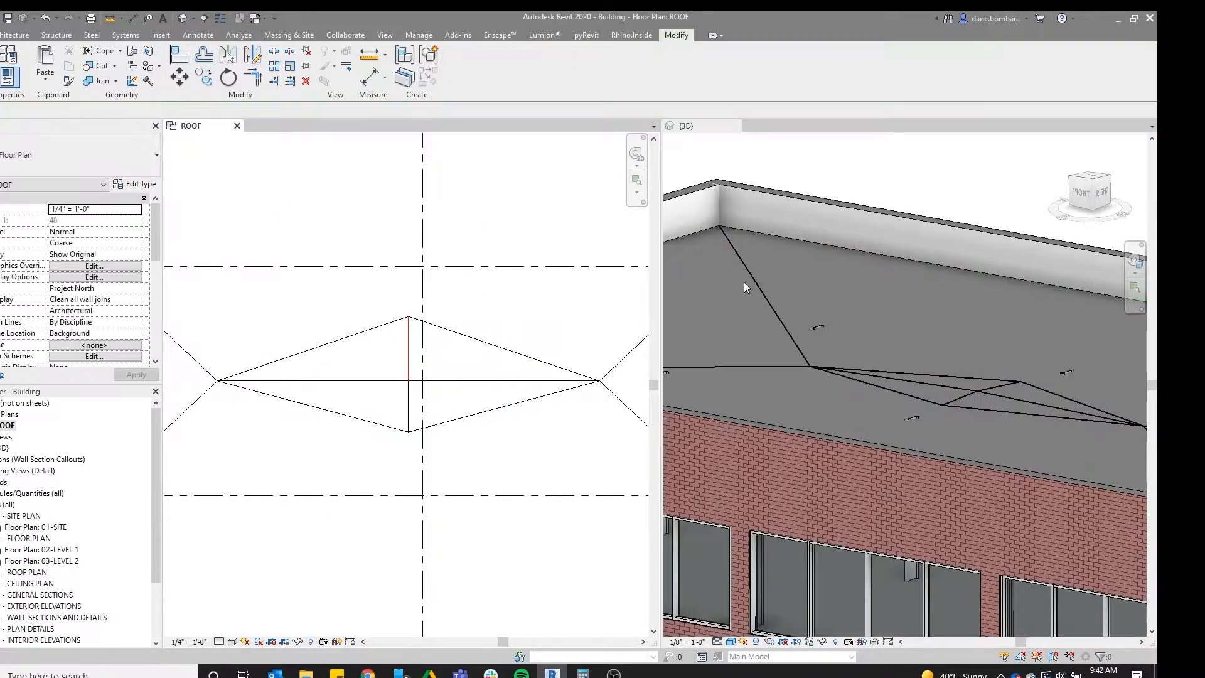
Temporarily isolate the roof in the 3D view to examine the cricket, and restore the hidden elements
{"action": "mouse_move", "coordinate": [928, 396]}
{"action": "middle_mouse_down", "text": "shift"}
{"action": "mouse_move", "coordinate": [1018, 368]}
{"action": "mouse_move", "coordinate": [1029, 484]}
{"action": "mouse_move", "coordinate": [942, 408]}
{"action": "middle_mouse_up", "text": "shift"}
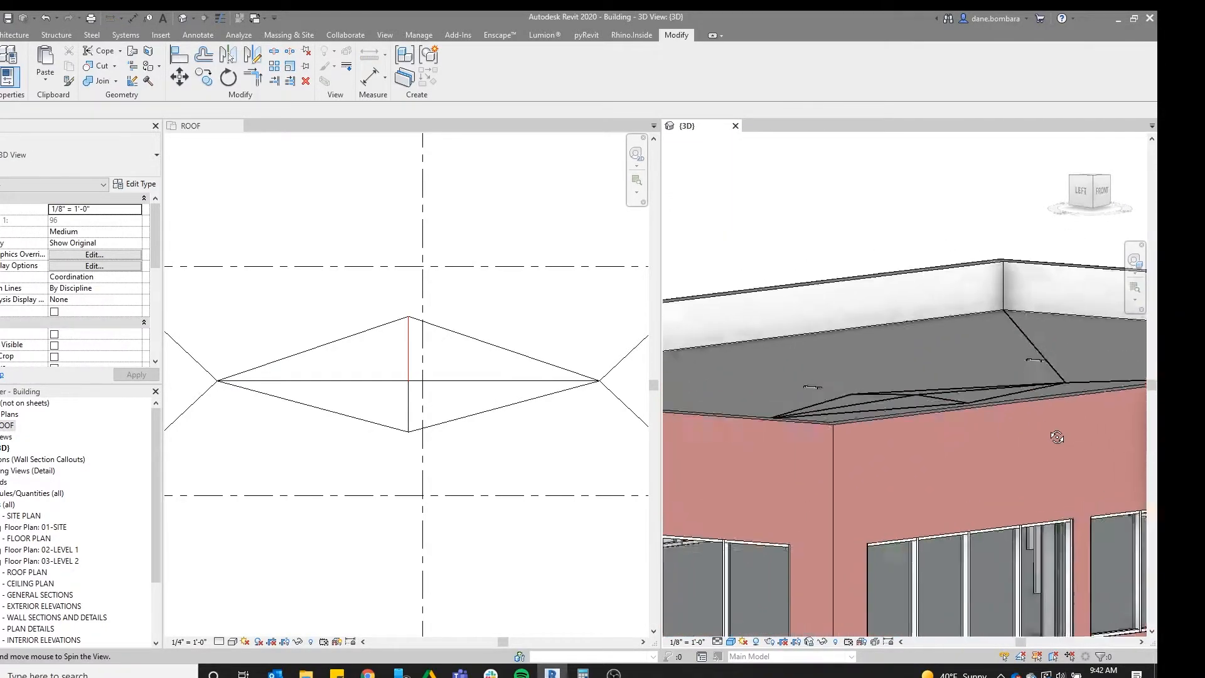
{"action": "left_click", "coordinate": [921, 390]}
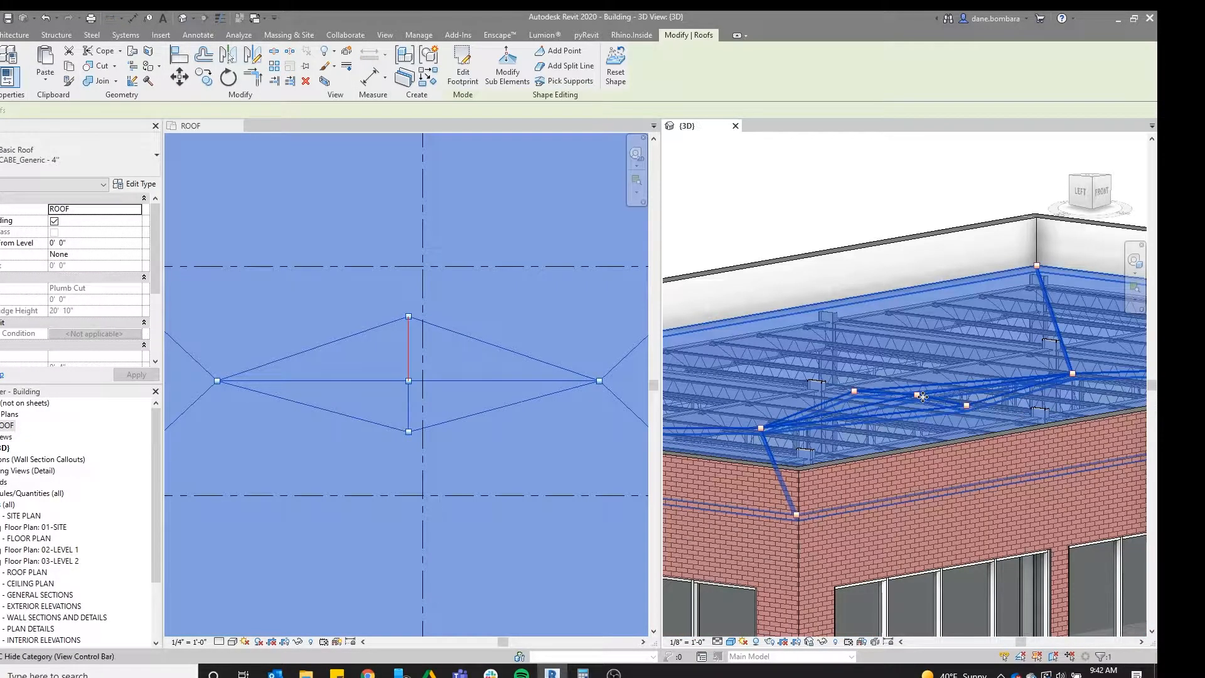
{"action": "key", "text": "h"}
{"action": "key", "text": "i"}
{"action": "left_click", "coordinate": [935, 493]}
{"action": "scroll", "coordinate": [834, 401], "scroll_direction": "up", "scroll_amount": 2}
{"action": "middle_click_drag", "start_coordinate": [921, 397], "coordinate": [792, 427], "text": "shift"}
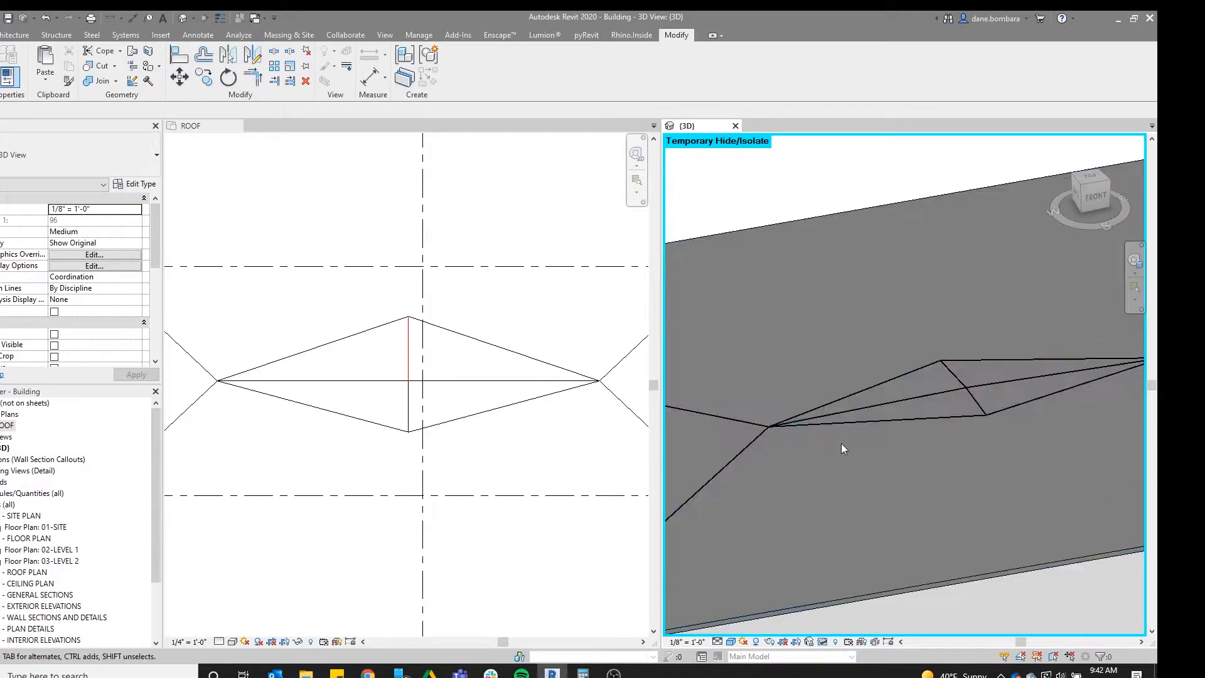
{"action": "key", "text": "h"}
{"action": "key", "text": "r"}
Place spot slopes in the roof plan on the north, west, south and east main roof planes
{"action": "left_click", "coordinate": [416, 337]}
{"action": "scroll", "coordinate": [411, 339], "scroll_direction": "down", "scroll_amount": 3}
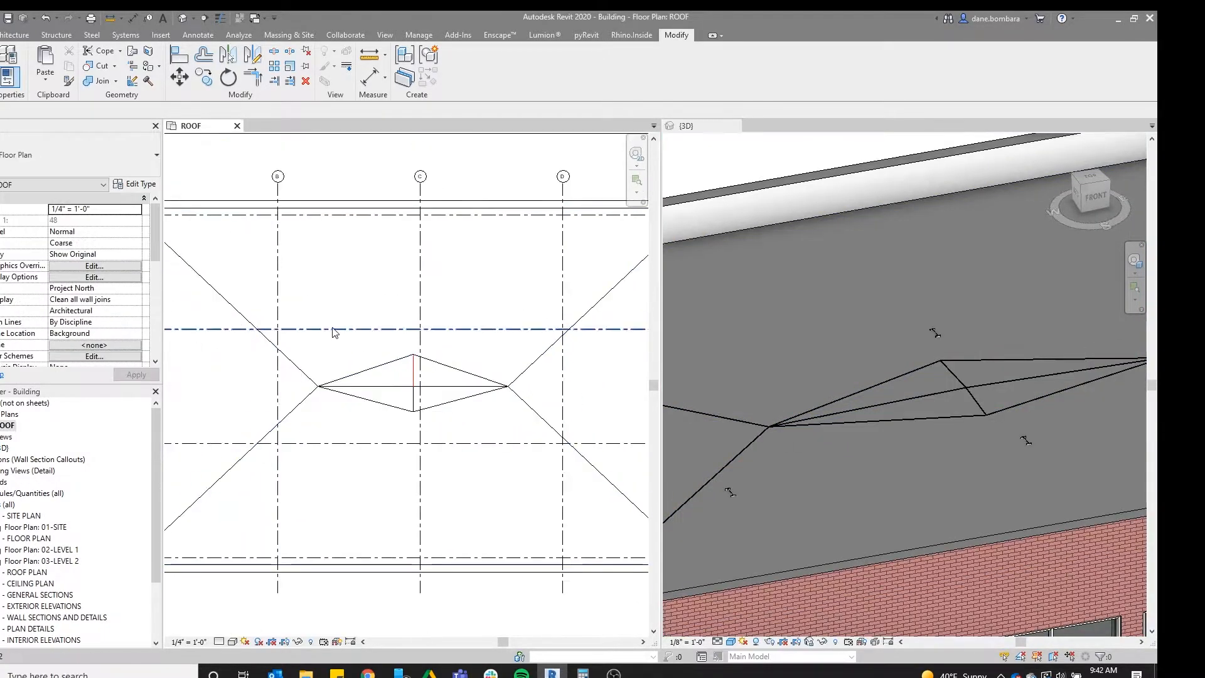
{"action": "left_click", "coordinate": [198, 35]}
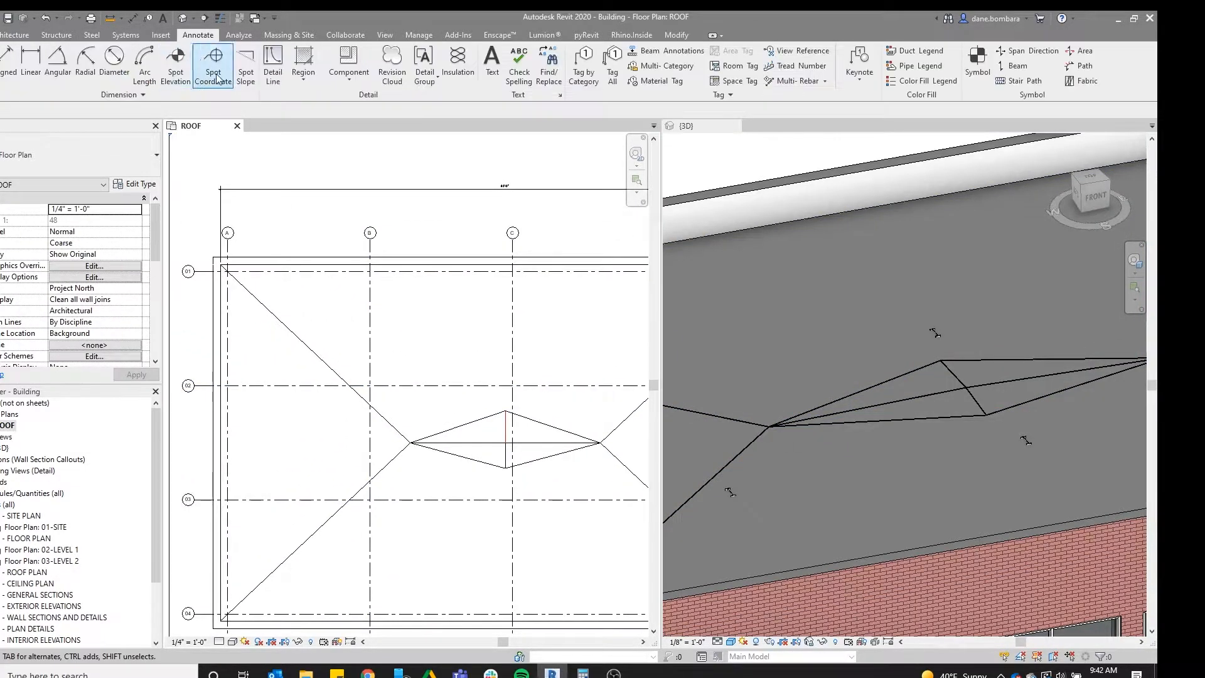
{"action": "left_click", "coordinate": [245, 69]}
{"action": "scroll", "coordinate": [471, 341], "scroll_direction": "up", "scroll_amount": 4}
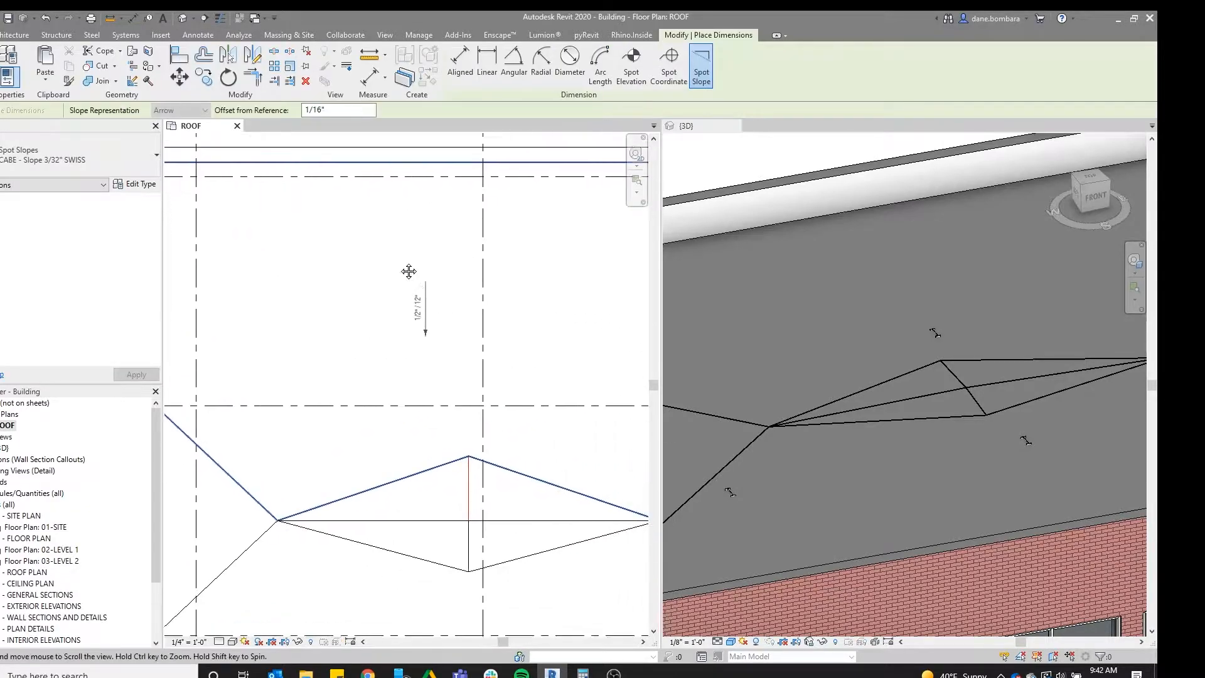
{"action": "middle_click_drag", "start_coordinate": [386, 365], "coordinate": [630, 215]}
{"action": "left_click", "coordinate": [239, 330]}
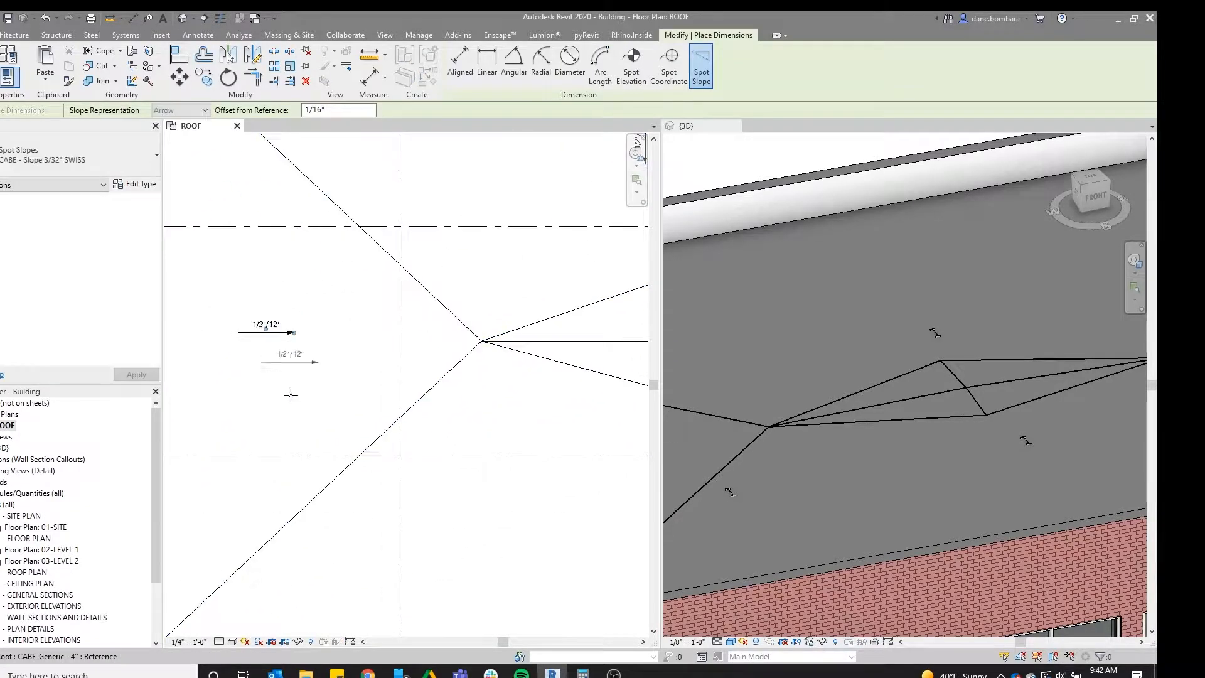
{"action": "middle_click_drag", "start_coordinate": [383, 502], "coordinate": [276, 376]}
{"action": "left_click", "coordinate": [568, 448]}
{"action": "middle_click_drag", "start_coordinate": [573, 326], "coordinate": [214, 399]}
{"action": "scroll", "coordinate": [239, 395], "scroll_direction": "down", "scroll_amount": 2}
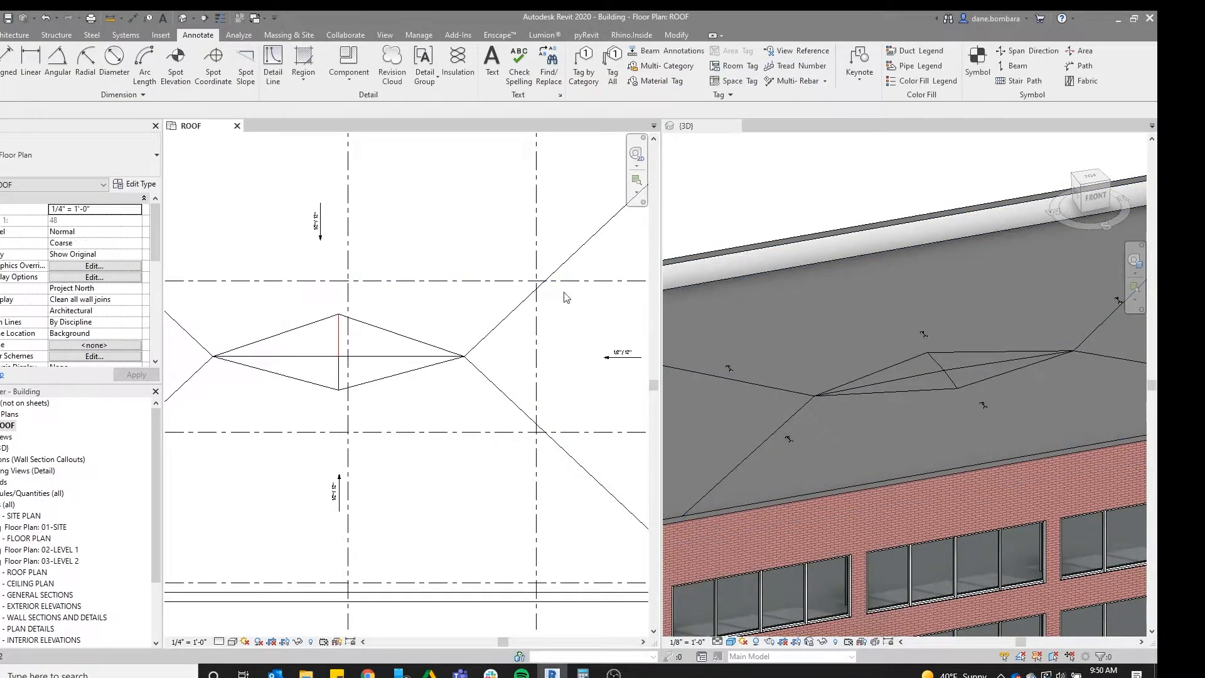
Move the north roof plane's spot slope slightly east, closer to the diamond's north-south axis
{"action": "middle_click_drag", "start_coordinate": [565, 305], "coordinate": [452, 345]}
{"action": "scroll", "coordinate": [424, 234], "scroll_direction": "down", "scroll_amount": 1}
{"action": "left_click", "coordinate": [416, 220]}
{"action": "scroll", "coordinate": [418, 206], "scroll_direction": "up", "scroll_amount": 1}
{"action": "left_click_drag", "start_coordinate": [415, 233], "coordinate": [439, 237]}
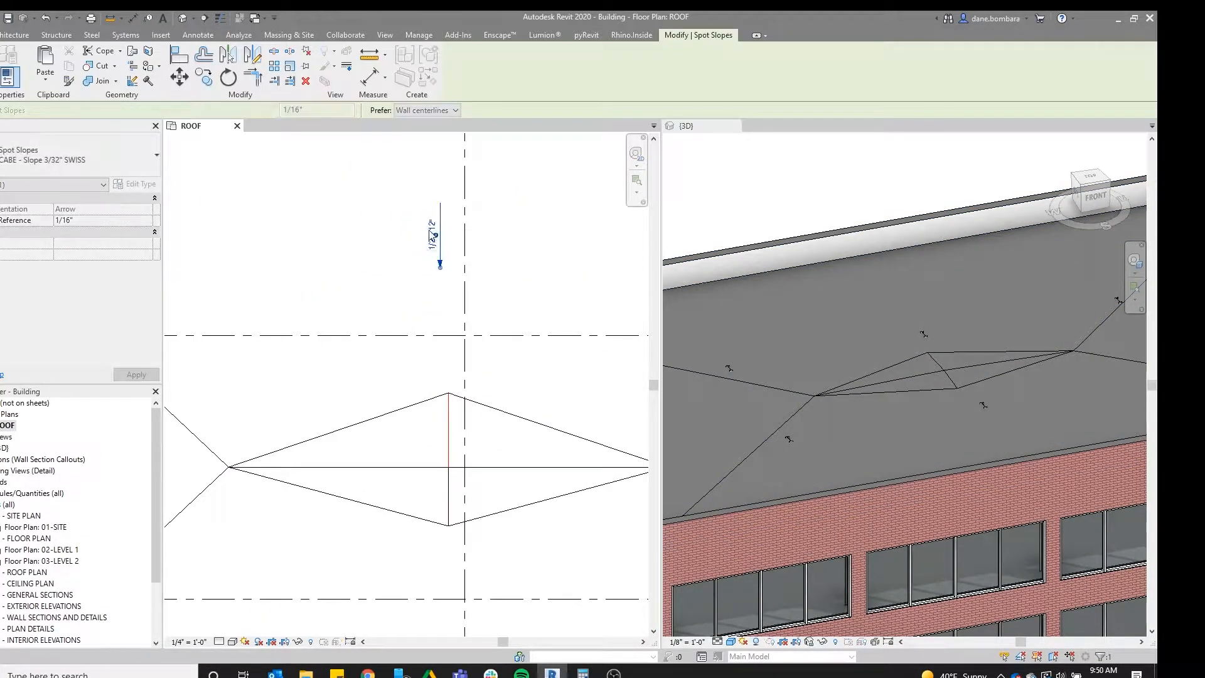
{"action": "scroll", "coordinate": [439, 238], "scroll_direction": "down", "scroll_amount": 1}
{"action": "middle_click_drag", "start_coordinate": [404, 378], "coordinate": [448, 323]}
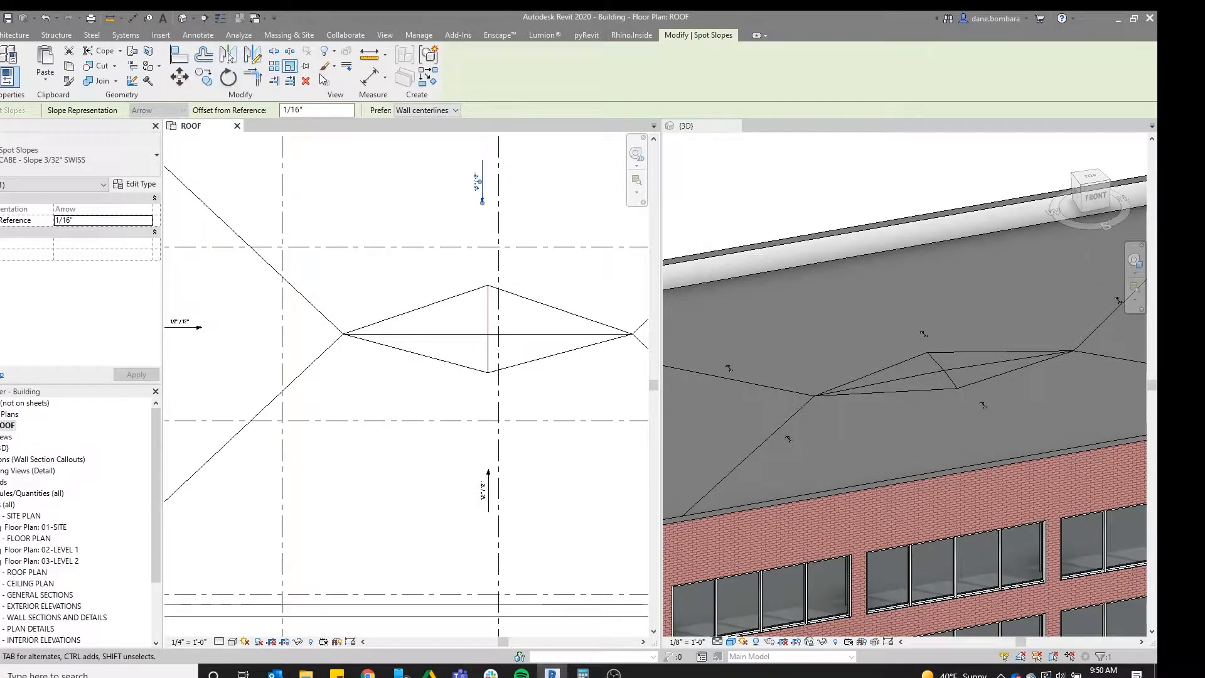
Place matching spot slopes on the four triangular facets of the diamond
{"action": "key", "text": "c"}
{"action": "key", "text": "s"}
{"action": "scroll", "coordinate": [453, 308], "scroll_direction": "up", "scroll_amount": 2}
{"action": "left_click", "coordinate": [465, 337]}
{"action": "left_click", "coordinate": [565, 328]}
{"action": "left_click", "coordinate": [463, 367]}
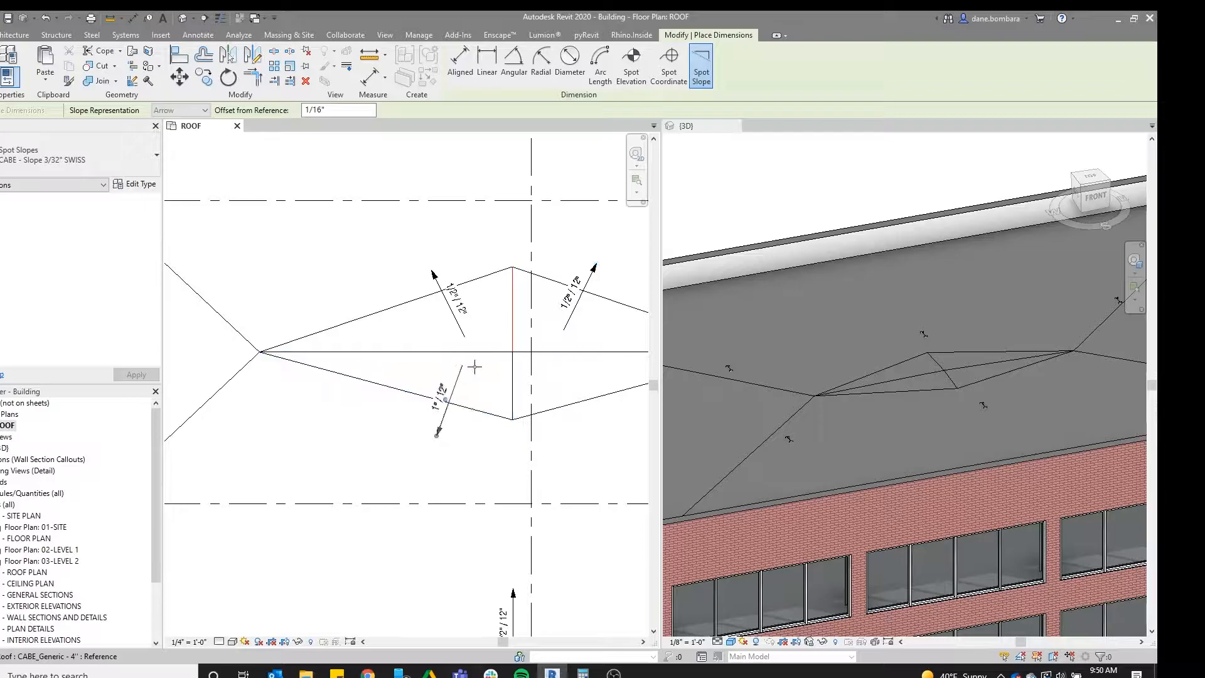
{"action": "left_click", "coordinate": [558, 368]}
{"action": "key", "text": "Escape"}
Shorten the spot slope arrow on the diamond's southwestern facet
{"action": "left_click", "coordinate": [453, 390]}
{"action": "left_click_drag", "start_coordinate": [437, 436], "coordinate": [461, 376]}
{"action": "scroll", "coordinate": [461, 374], "scroll_direction": "up", "scroll_amount": 1}
{"action": "scroll", "coordinate": [484, 417], "scroll_direction": "down", "scroll_amount": 2}
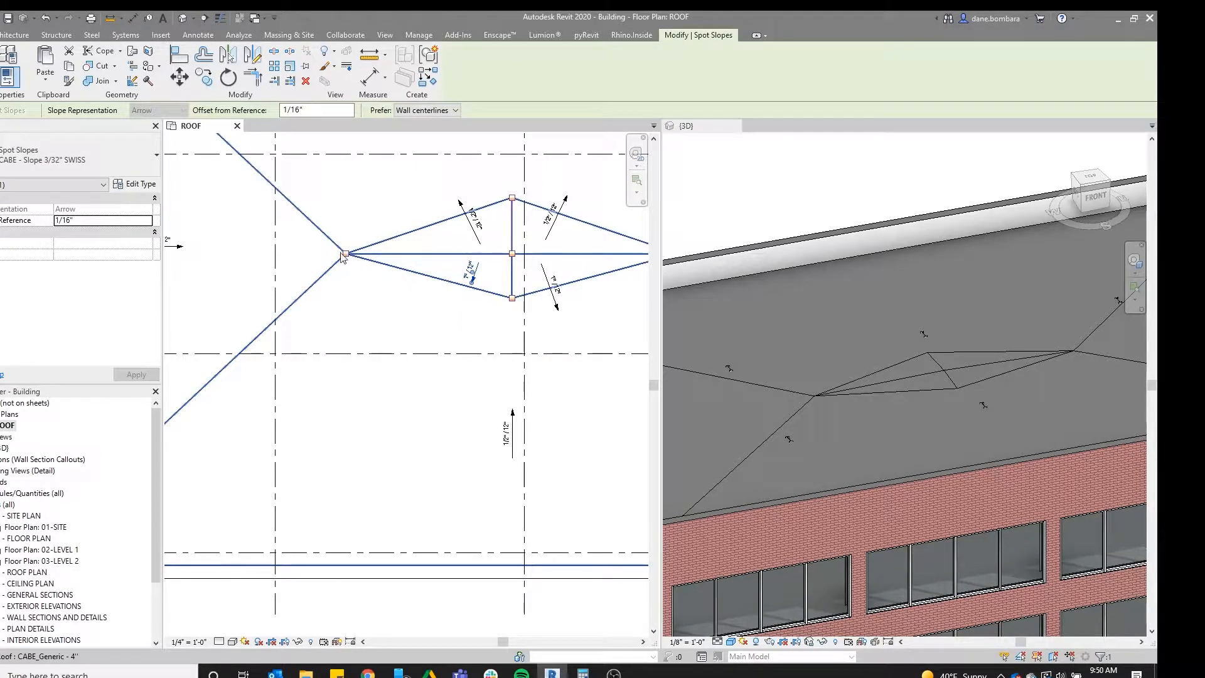
{"action": "scroll", "coordinate": [343, 257], "scroll_direction": "up", "scroll_amount": 2}
{"action": "scroll", "coordinate": [345, 258], "scroll_direction": "down", "scroll_amount": 2}
{"action": "middle_click_drag", "start_coordinate": [355, 265], "coordinate": [338, 356]}
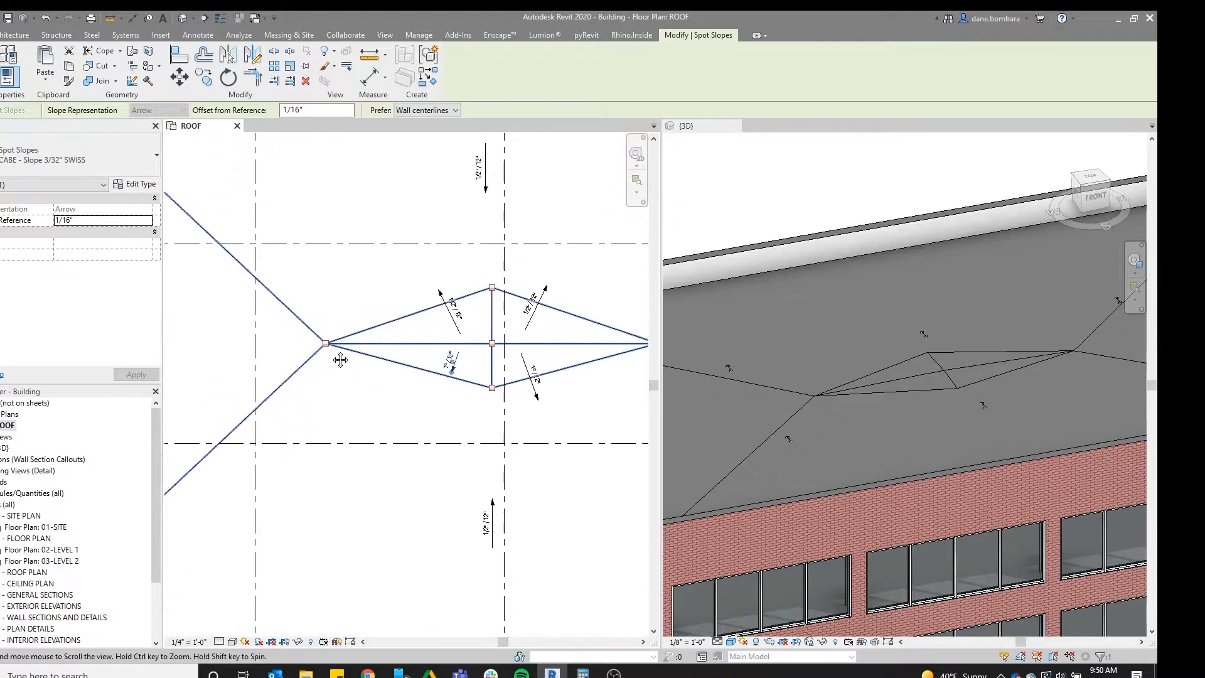
{"action": "scroll", "coordinate": [335, 352], "scroll_direction": "down", "scroll_amount": 3}
{"action": "left_click", "coordinate": [368, 263]}
Draw a north-south section through the whole roof, crossing the western half of the diamond between grids B and C
{"action": "middle_click_drag", "start_coordinate": [342, 208], "coordinate": [350, 208]}
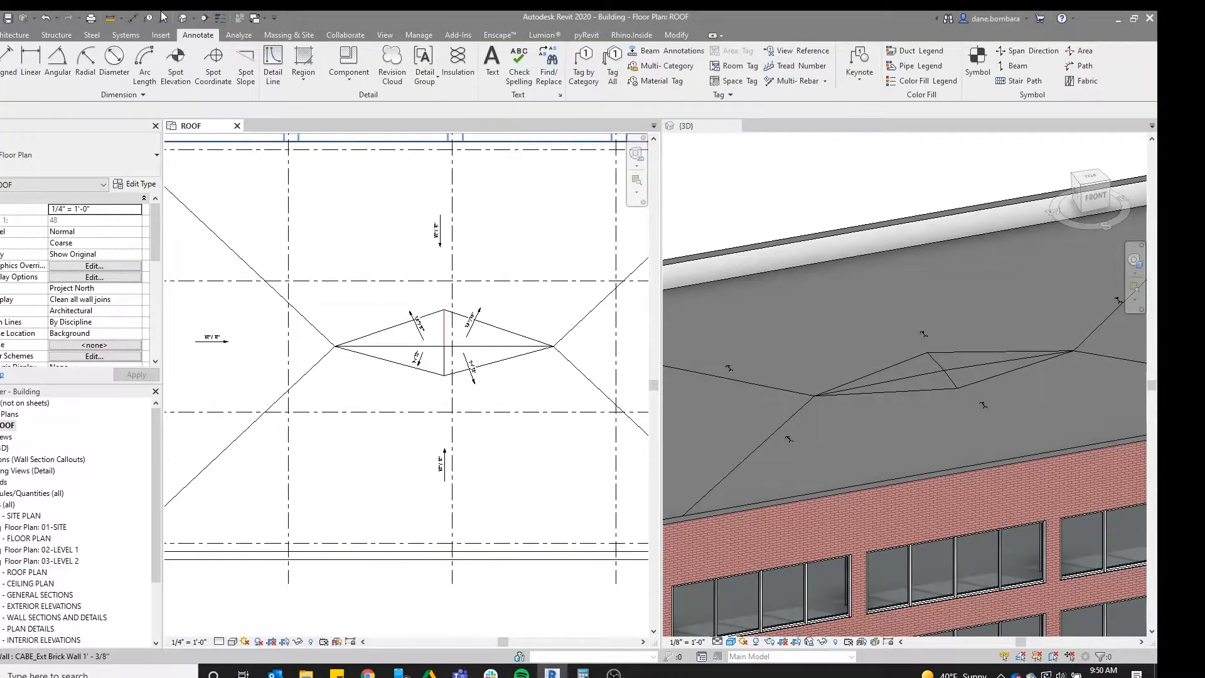
{"action": "left_click", "coordinate": [204, 18]}
{"action": "scroll", "coordinate": [341, 408], "scroll_direction": "down", "scroll_amount": 3}
{"action": "left_click", "coordinate": [357, 224]}
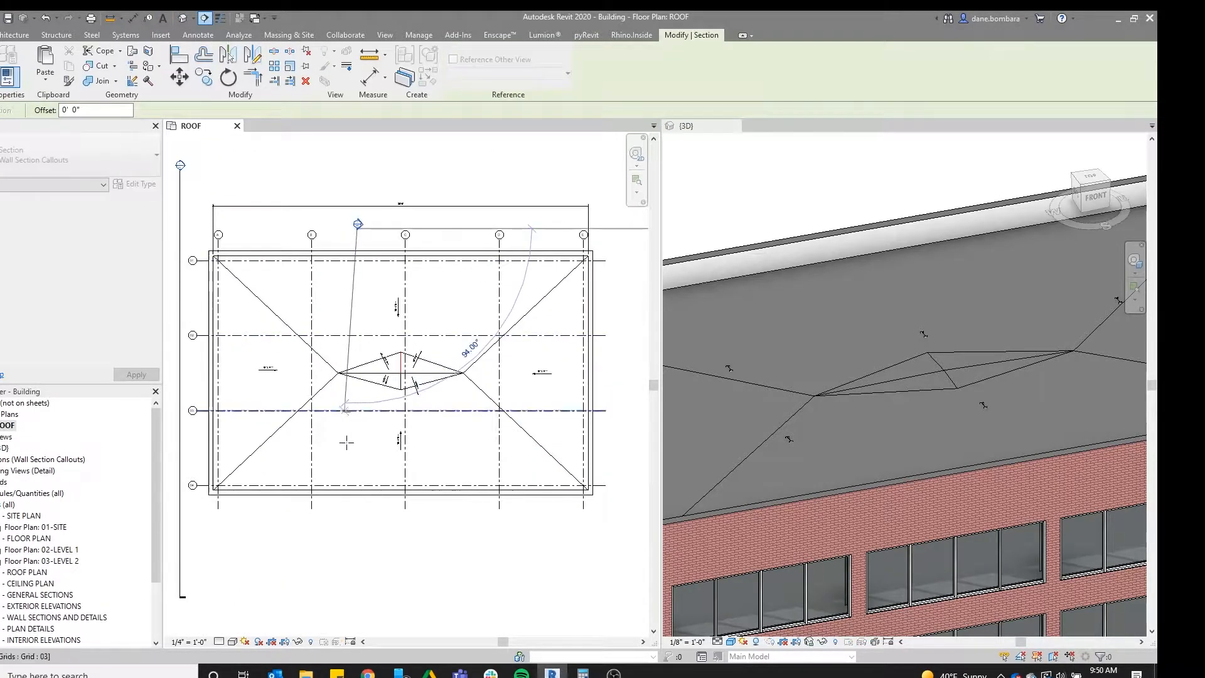
{"action": "left_click", "coordinate": [357, 504]}
{"action": "key", "text": "Escape"}
{"action": "key", "text": "Escape"}
{"action": "scroll", "coordinate": [363, 230], "scroll_direction": "up", "scroll_amount": 2}
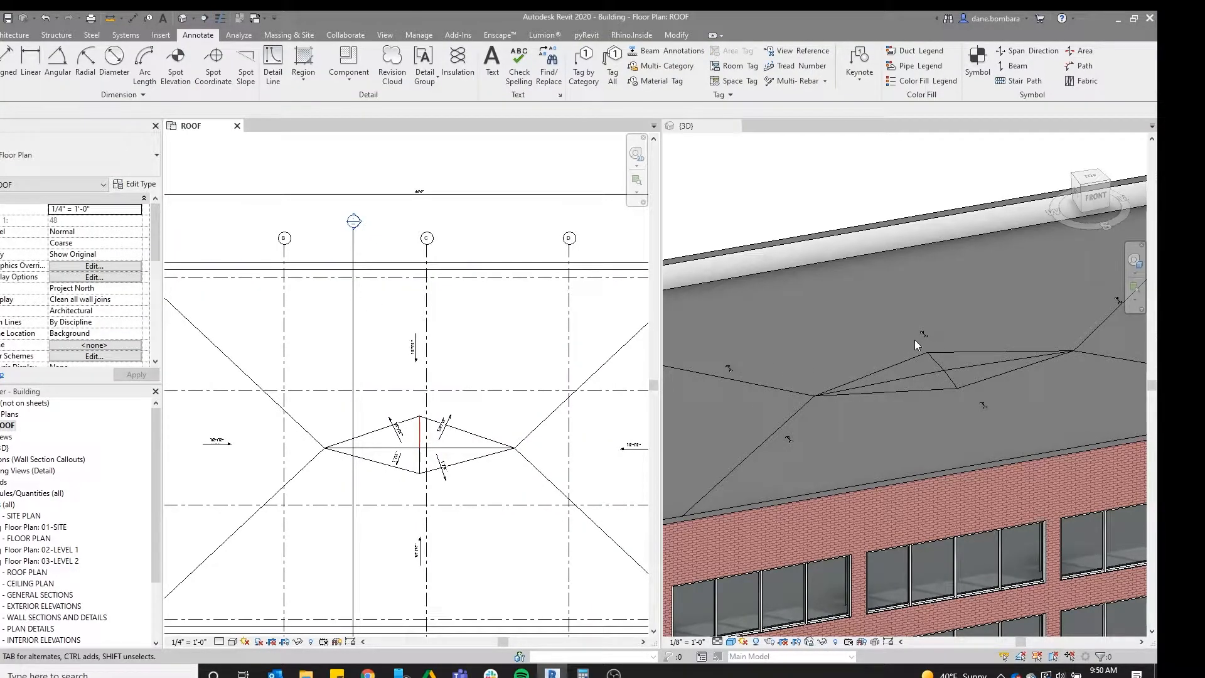
Open the new section view and set its far clip offset to 5' 0"
{"action": "double_click", "coordinate": [353, 221]}
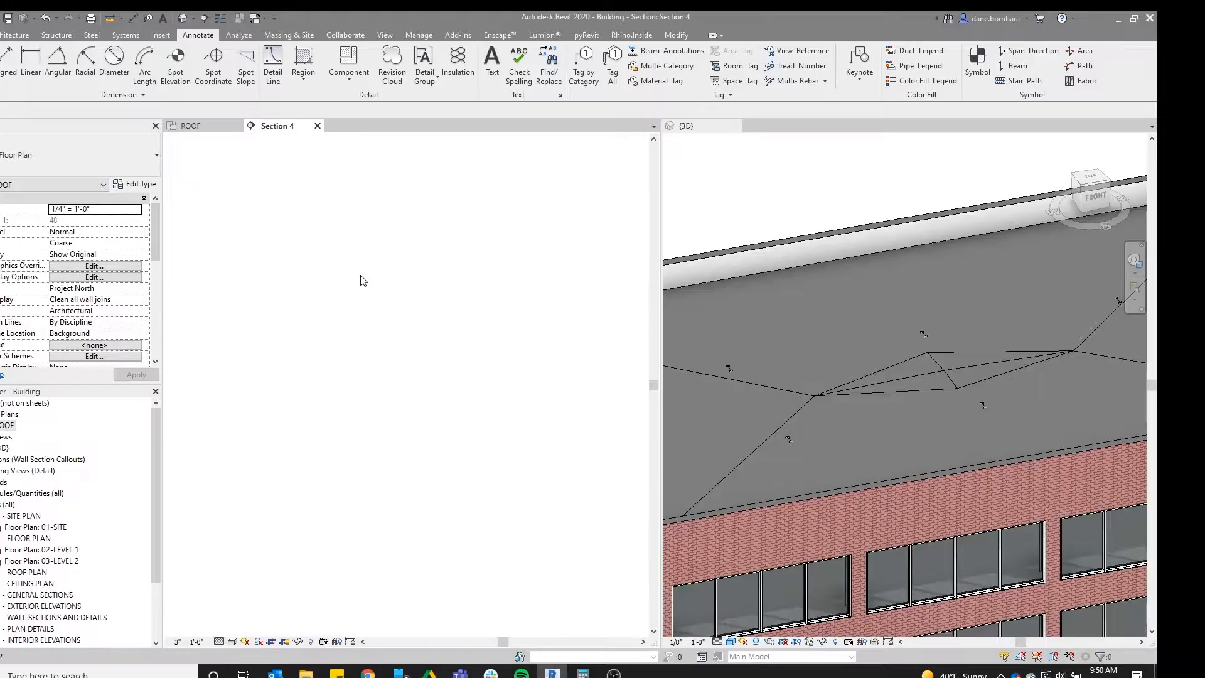
{"action": "scroll", "coordinate": [444, 295], "scroll_direction": "up", "scroll_amount": 4}
{"action": "left_click", "coordinate": [183, 377]}
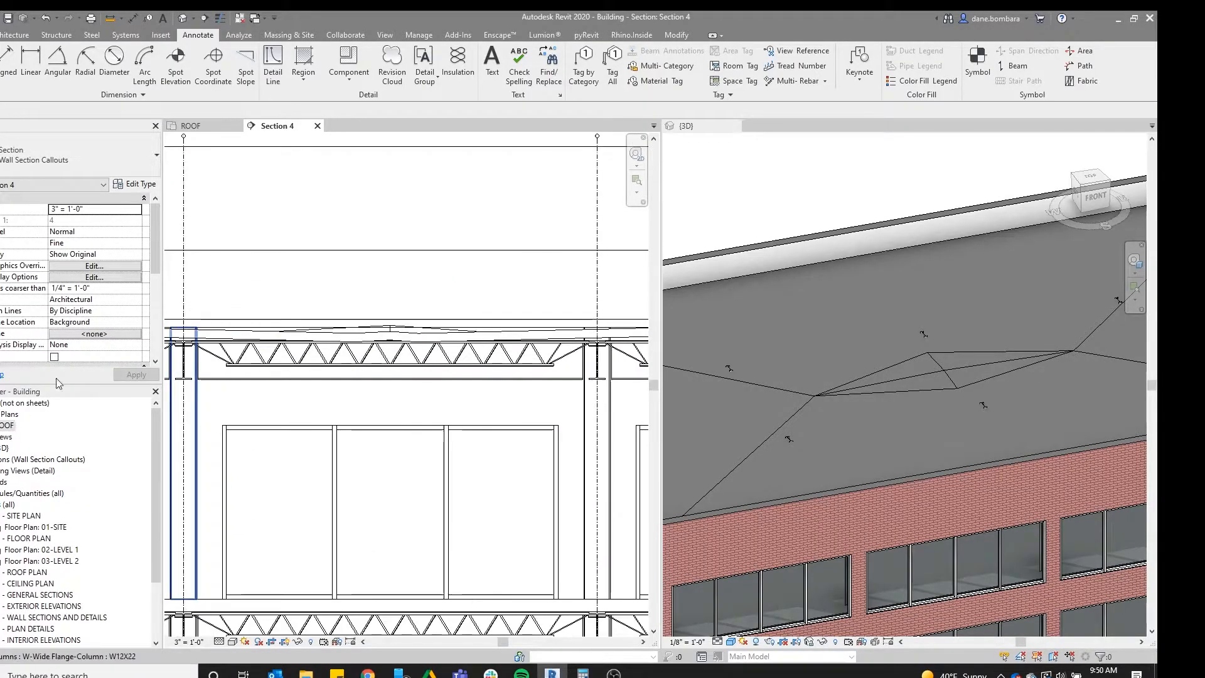
{"action": "left_click", "coordinate": [98, 220]}
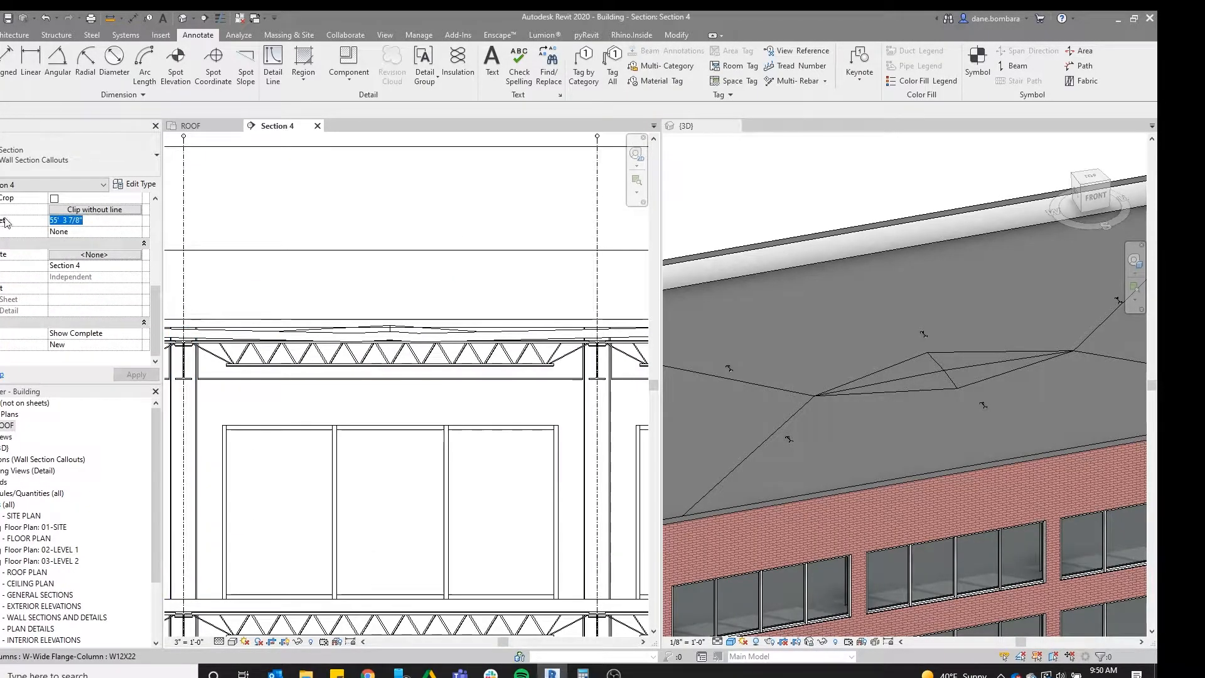
{"action": "type", "text": "5"}
Examine the roof's sloping top and underside against the joists and steel beam in the section
{"action": "scroll", "coordinate": [439, 304], "scroll_direction": "up", "scroll_amount": 6}
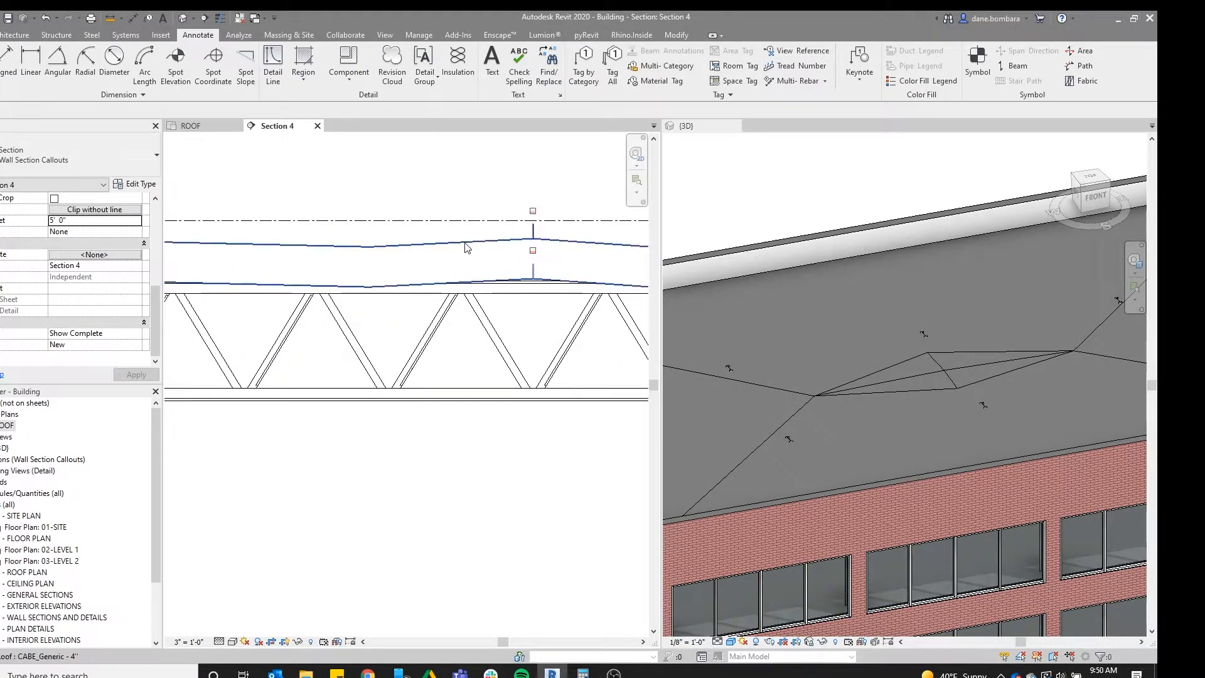
{"action": "left_click", "coordinate": [465, 247]}
{"action": "scroll", "coordinate": [242, 249], "scroll_direction": "down", "scroll_amount": 3}
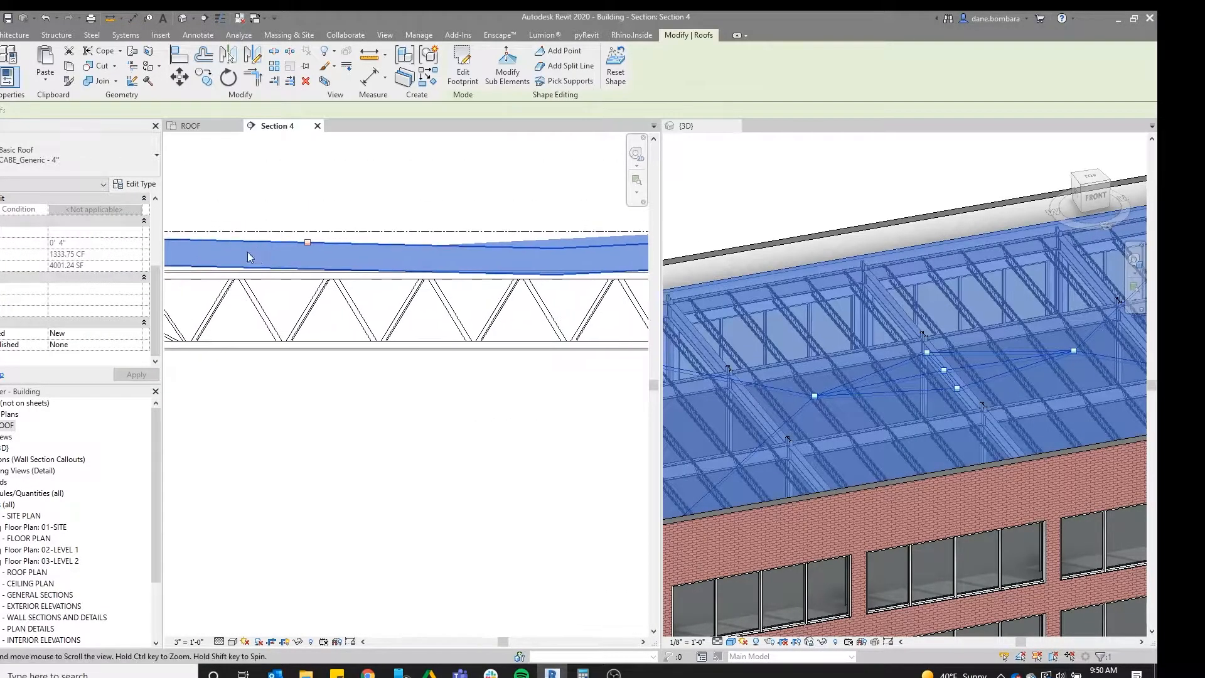
{"action": "middle_click_drag", "start_coordinate": [259, 259], "coordinate": [436, 271]}
{"action": "middle_click_drag", "start_coordinate": [296, 269], "coordinate": [470, 281]}
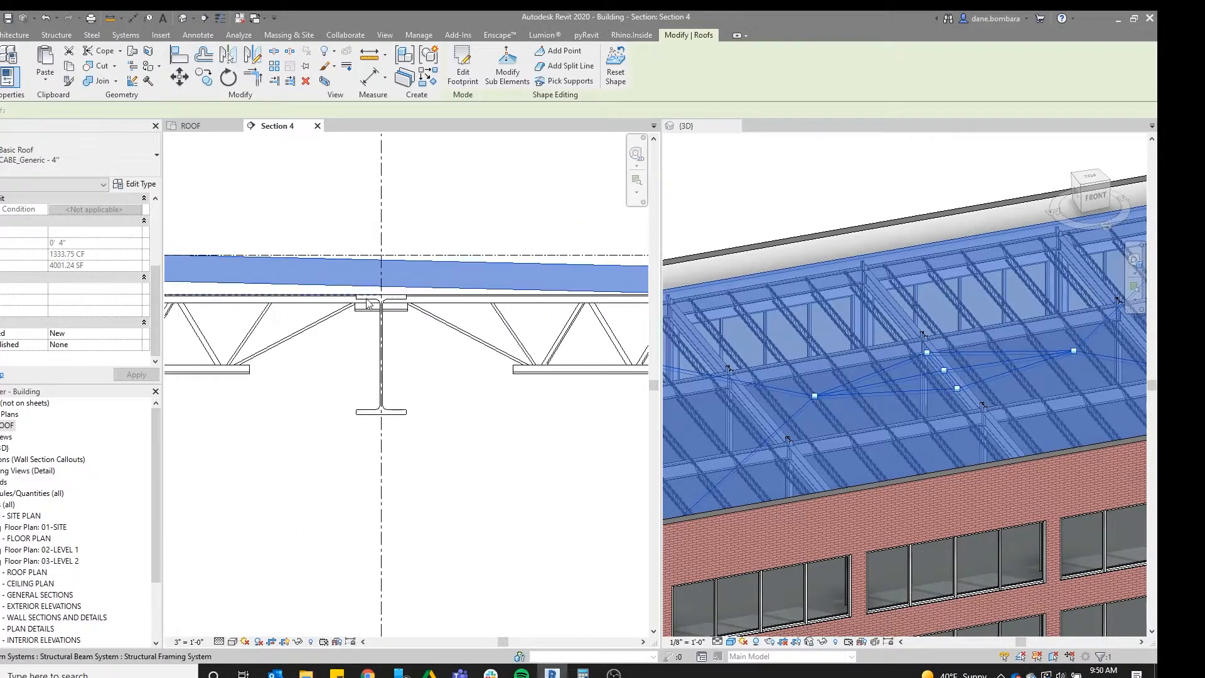
{"action": "scroll", "coordinate": [368, 304], "scroll_direction": "up", "scroll_amount": 3}
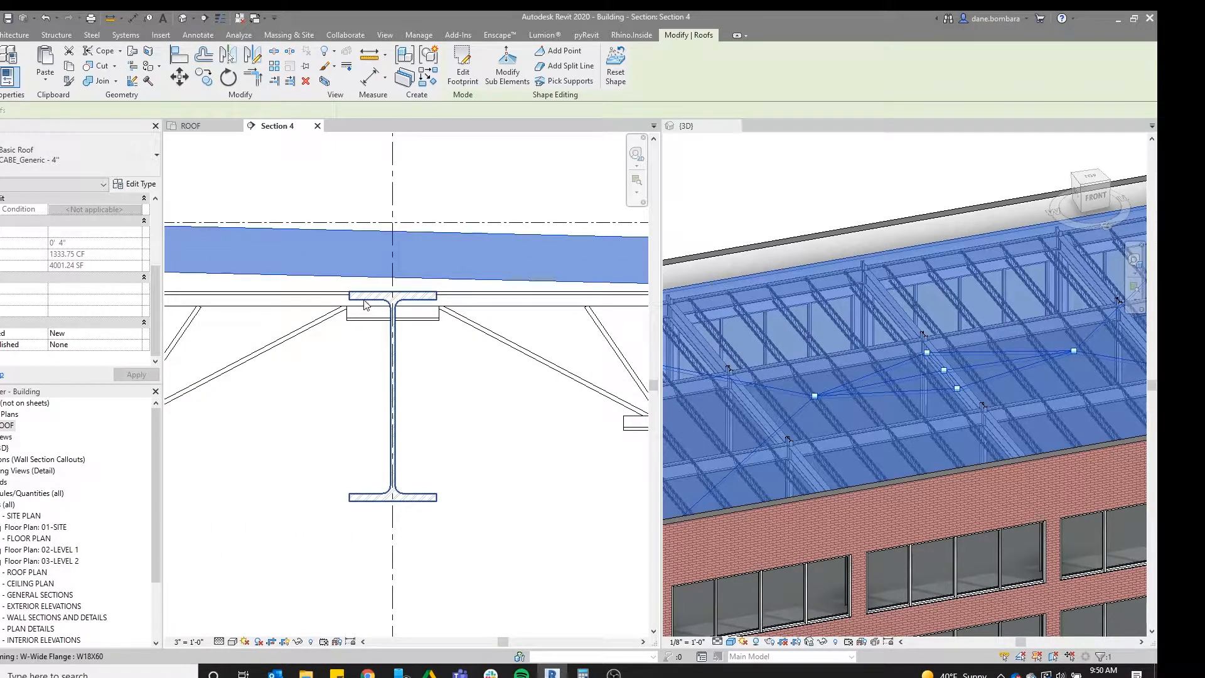
Examine the roof along the section from the diamond's peak past the steel beam to the exterior wall
{"action": "scroll", "coordinate": [370, 312], "scroll_direction": "down", "scroll_amount": 4}
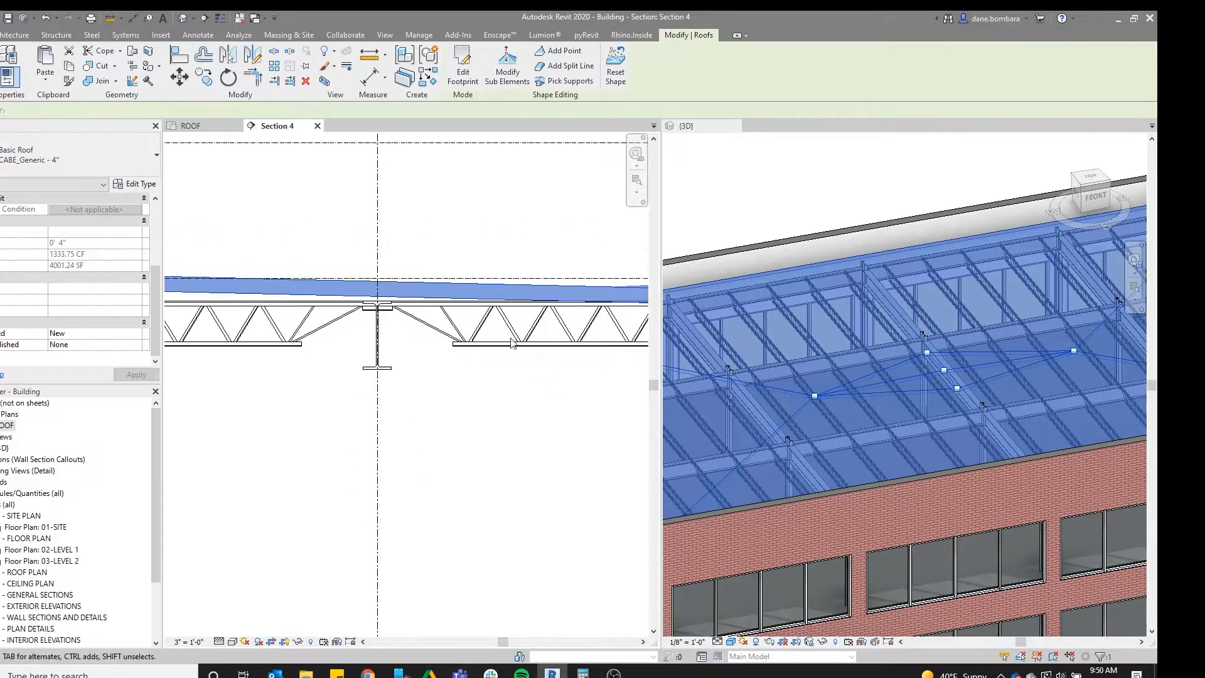
{"action": "scroll", "coordinate": [389, 303], "scroll_direction": "up", "scroll_amount": 3}
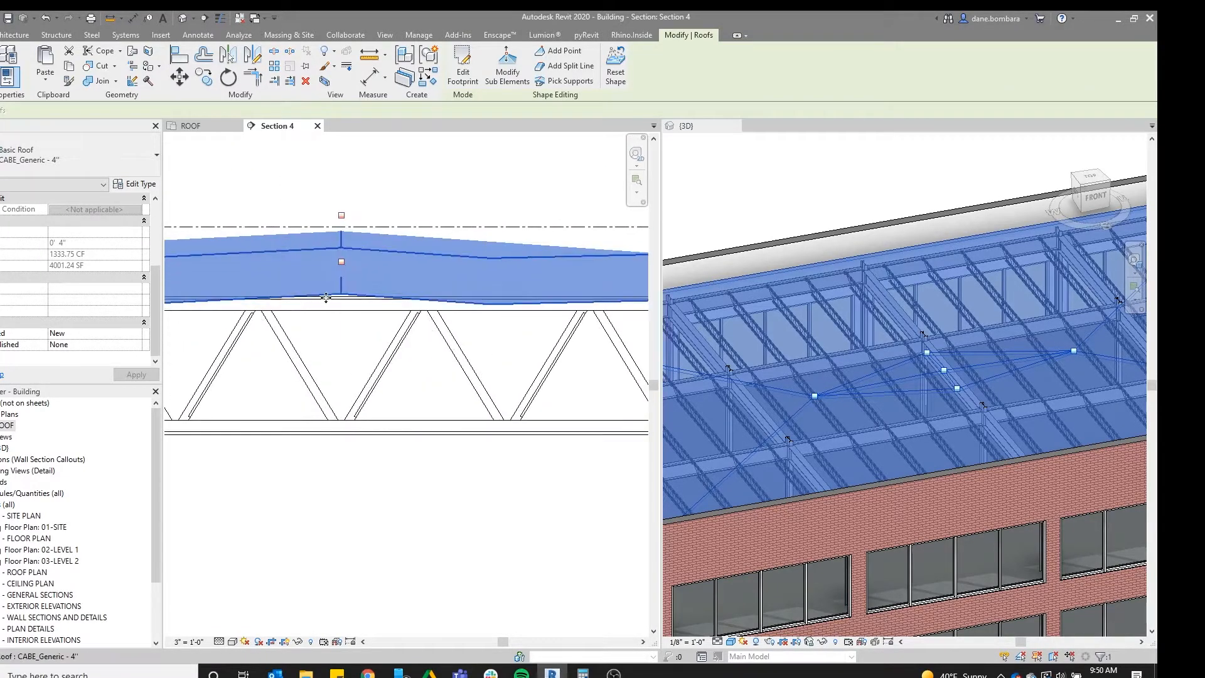
{"action": "scroll", "coordinate": [437, 323], "scroll_direction": "down", "scroll_amount": 5}
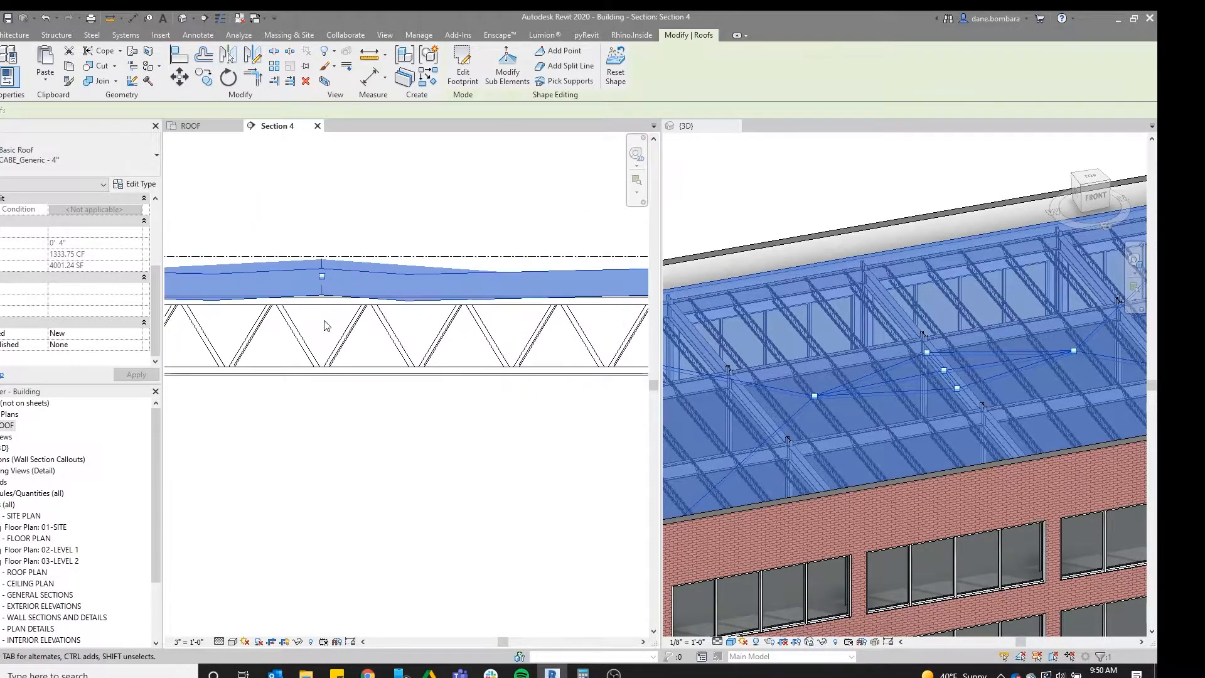
{"action": "key", "text": "Escape"}
{"action": "middle_click_drag", "start_coordinate": [277, 273], "coordinate": [544, 265]}
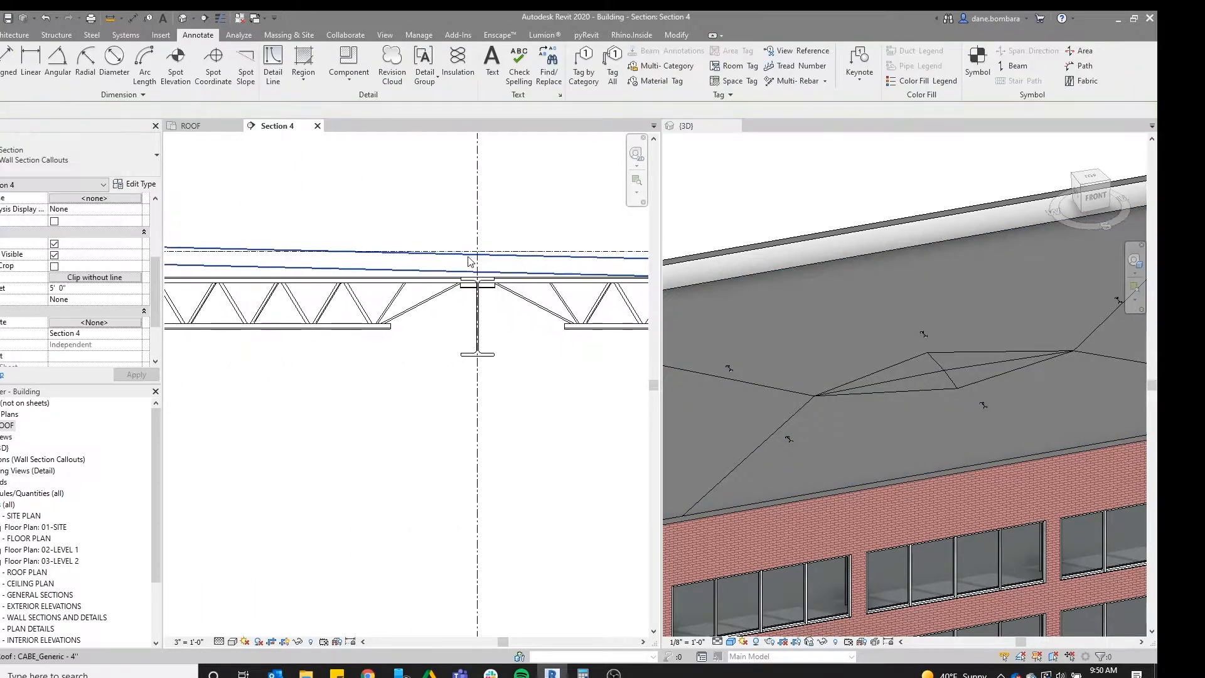
{"action": "left_click", "coordinate": [359, 252]}
{"action": "scroll", "coordinate": [349, 254], "scroll_direction": "down", "scroll_amount": 2}
{"action": "middle_click_drag", "start_coordinate": [385, 278], "coordinate": [497, 269]}
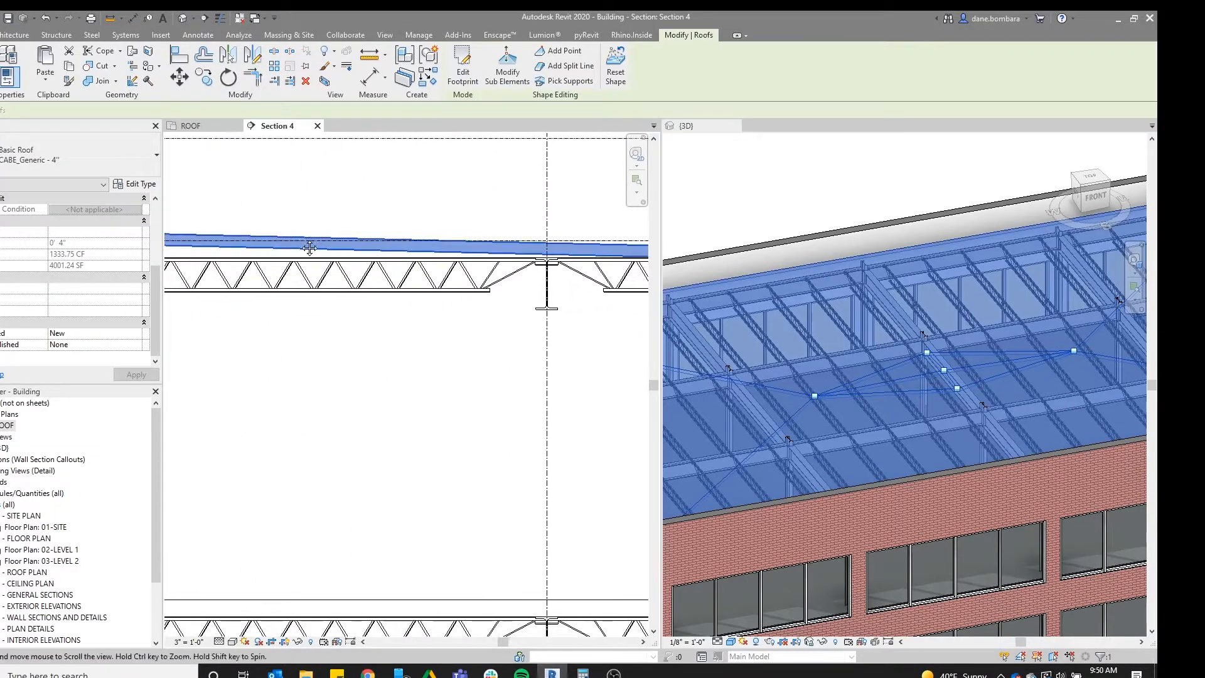
{"action": "middle_click_drag", "start_coordinate": [307, 247], "coordinate": [476, 227]}
{"action": "middle_click_drag", "start_coordinate": [235, 237], "coordinate": [410, 257]}
{"action": "middle_click_drag", "start_coordinate": [333, 264], "coordinate": [306, 258]}
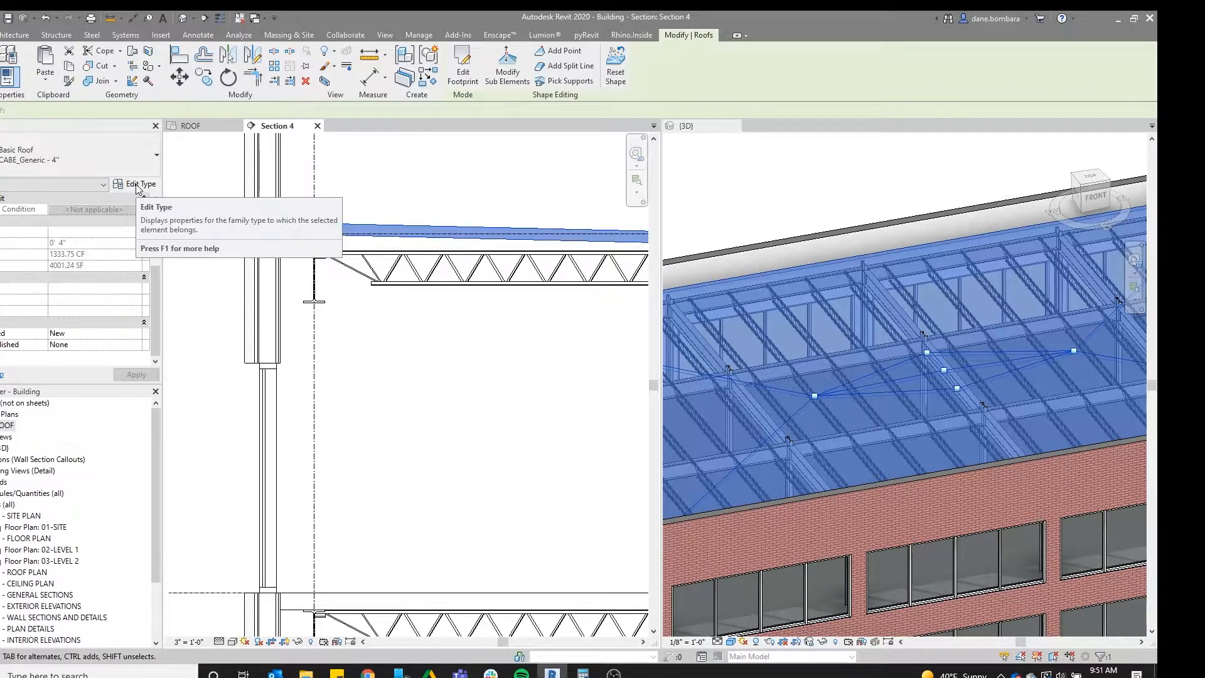
Duplicate the selected roof's type under the name CABE_Generic - 4" - Sloped Insulation
{"action": "left_click", "coordinate": [139, 185]}
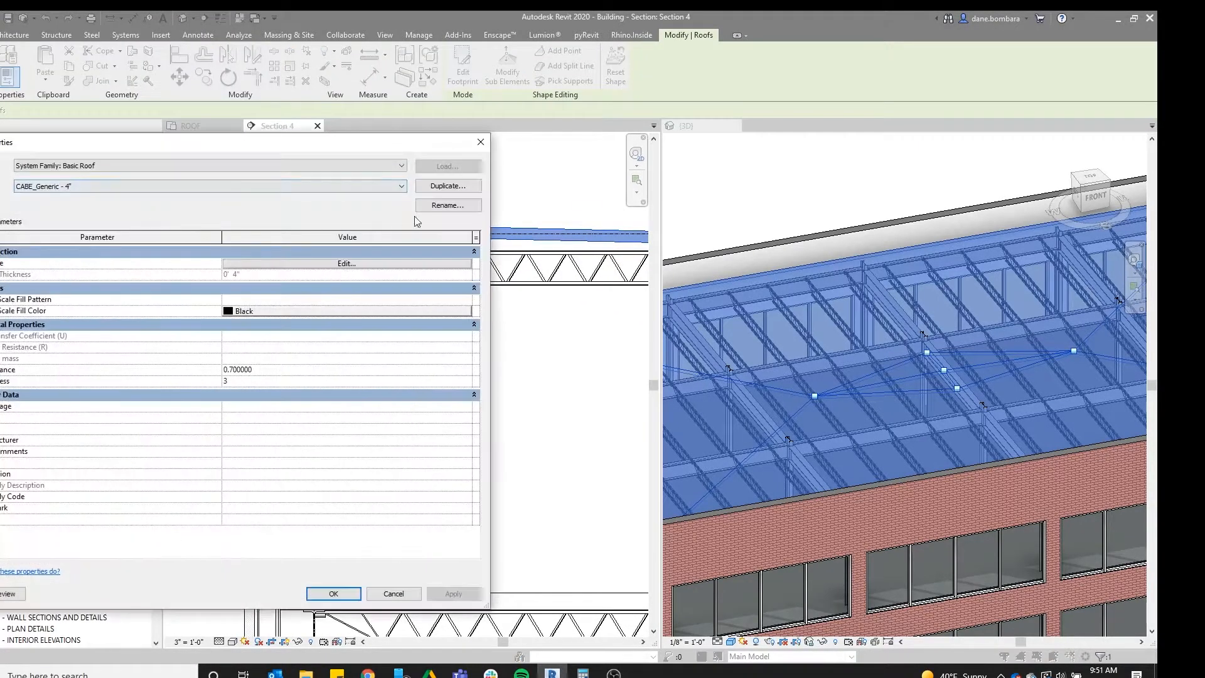
{"action": "left_click", "coordinate": [457, 187]}
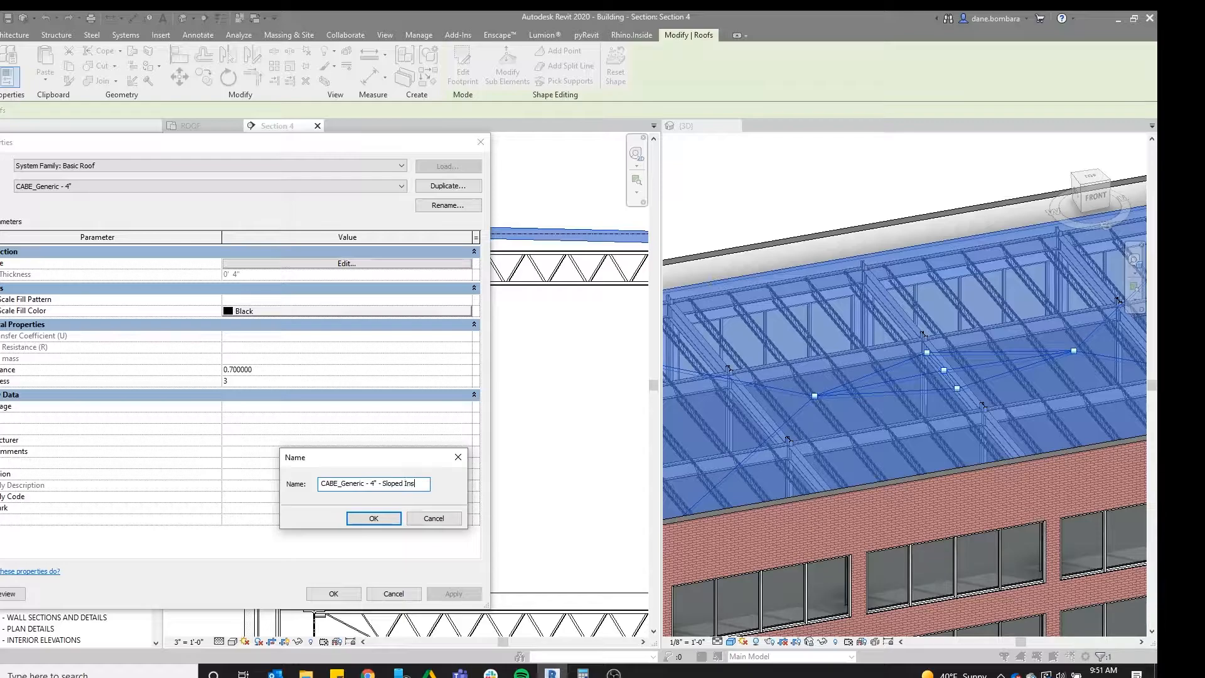
{"action": "type", "text": "on"}
{"action": "key", "text": "Return"}
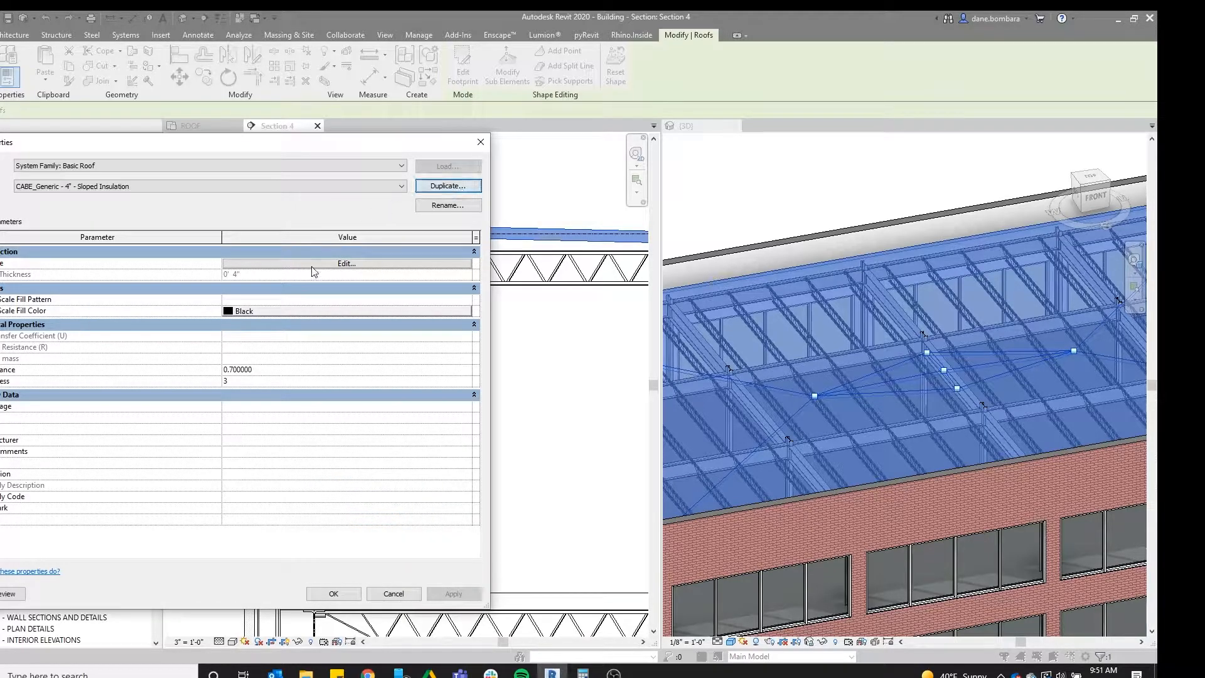
Insert a 4" structure layer of CABE-Rigid Insulation above the CABE-Default layer in the roof assembly
{"action": "left_click", "coordinate": [317, 263]}
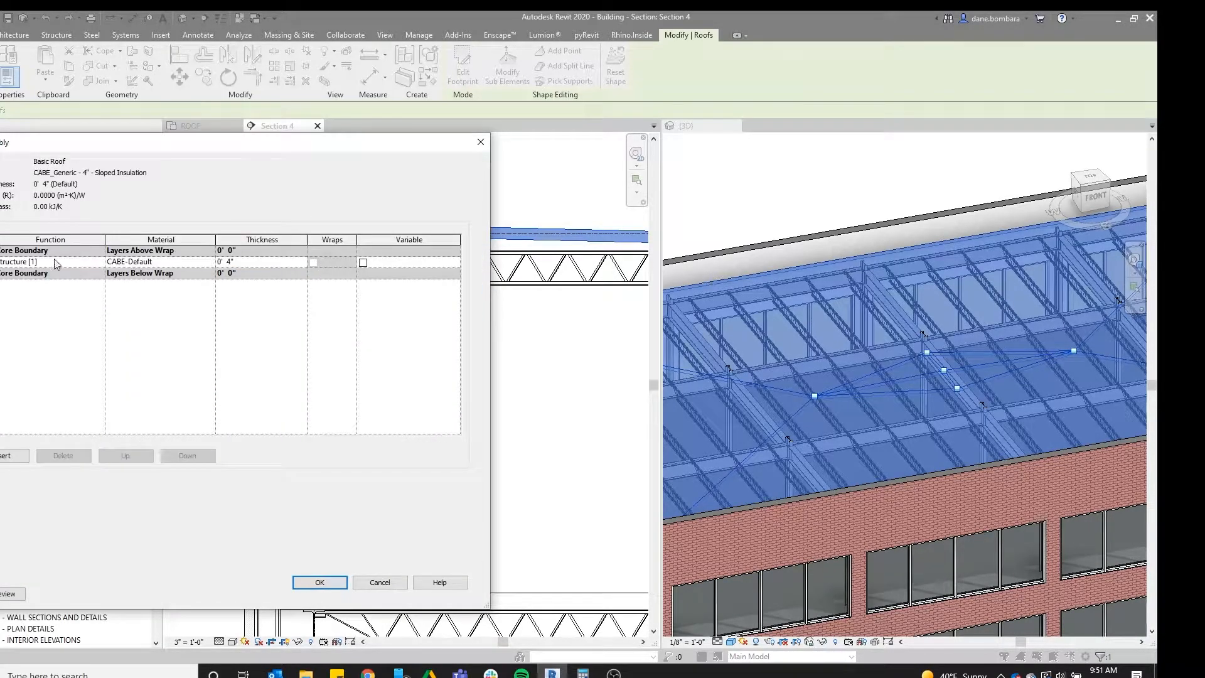
{"action": "left_click", "coordinate": [22, 456]}
{"action": "left_click", "coordinate": [168, 262]}
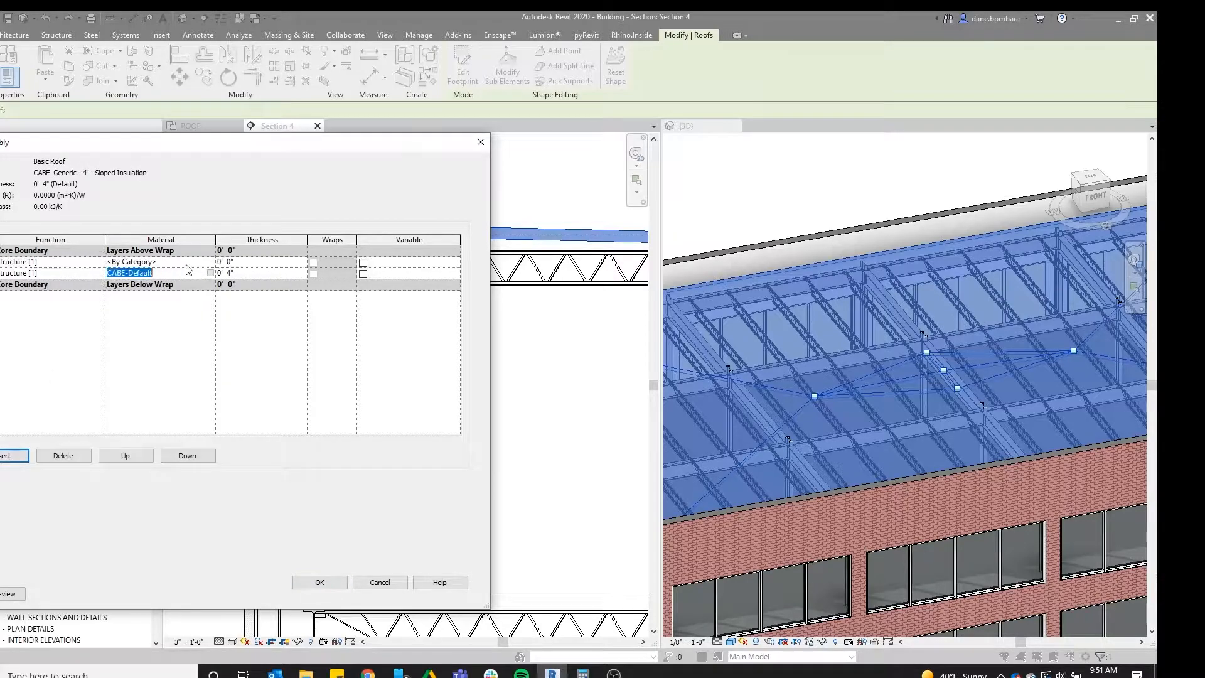
{"action": "left_click", "coordinate": [209, 263]}
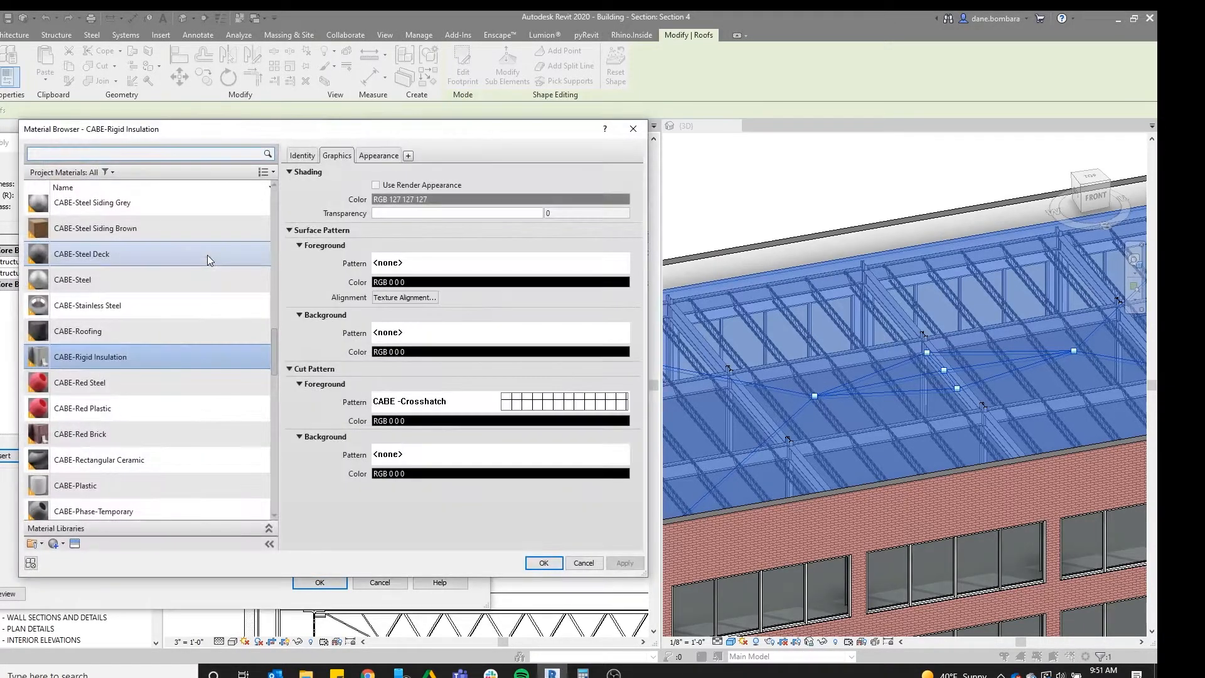
{"action": "left_click", "coordinate": [543, 563]}
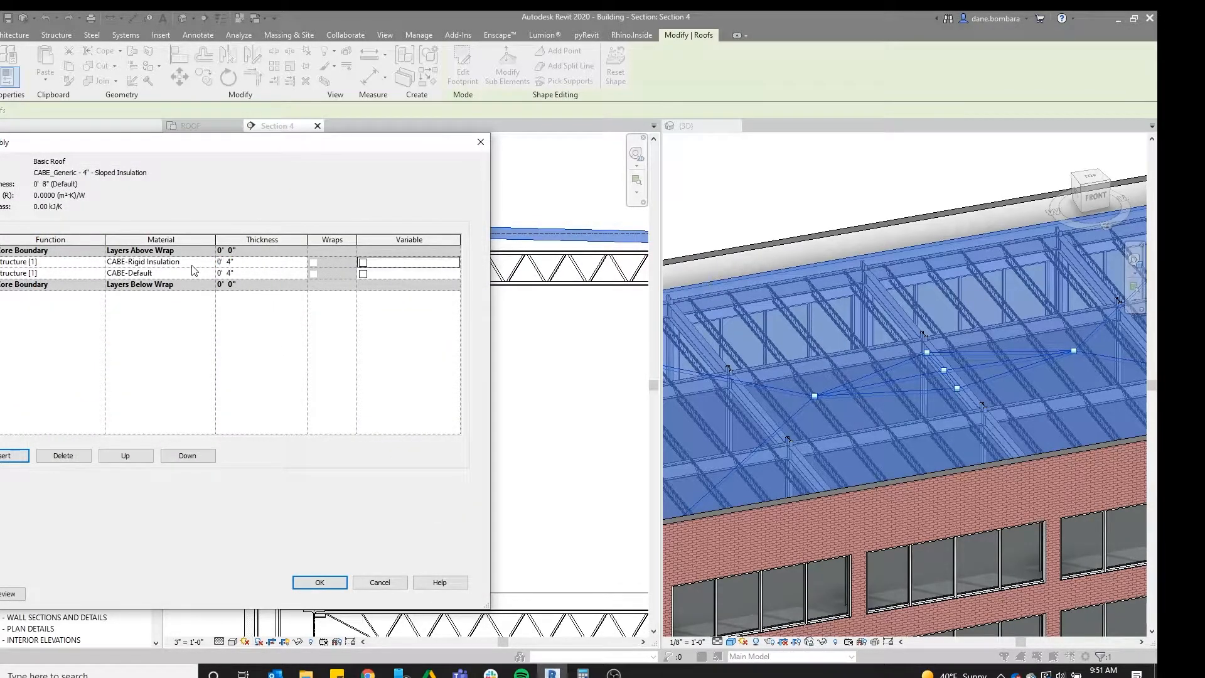
Try to make the rigid insulation layer variable and apply the new type to the roof
{"action": "left_click_drag", "start_coordinate": [292, 158], "coordinate": [326, 271]}
{"action": "left_click_drag", "start_coordinate": [405, 268], "coordinate": [438, 284]}
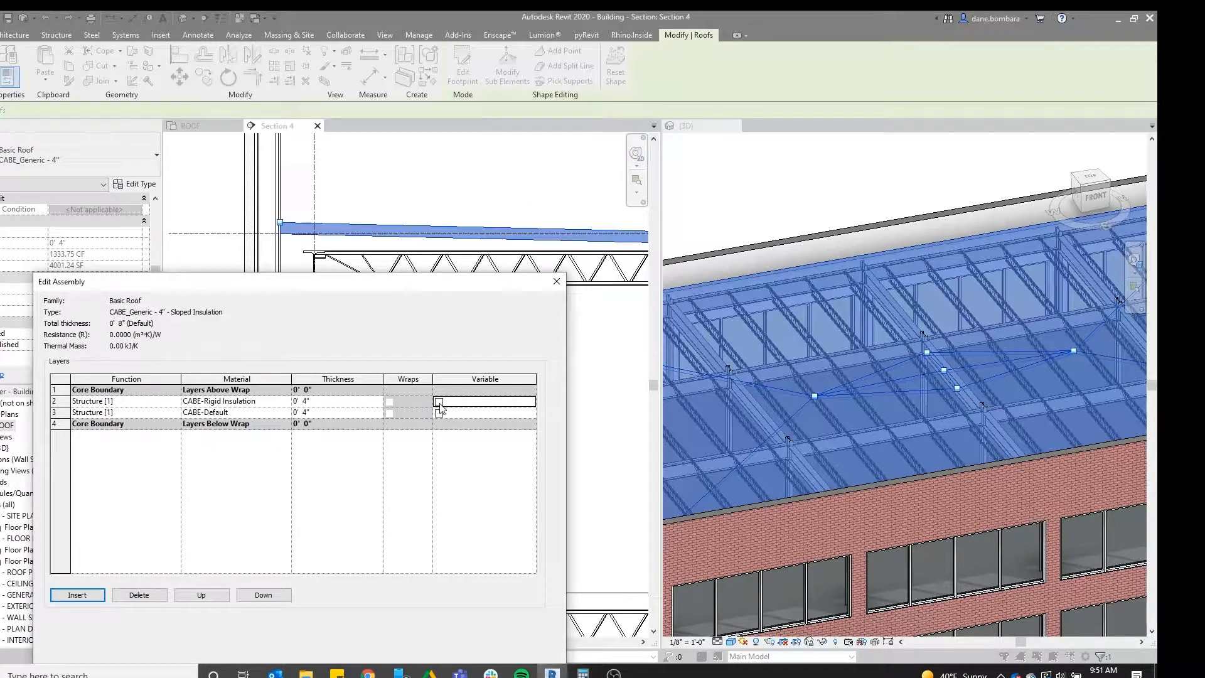
{"action": "left_click_drag", "start_coordinate": [420, 282], "coordinate": [366, 154]}
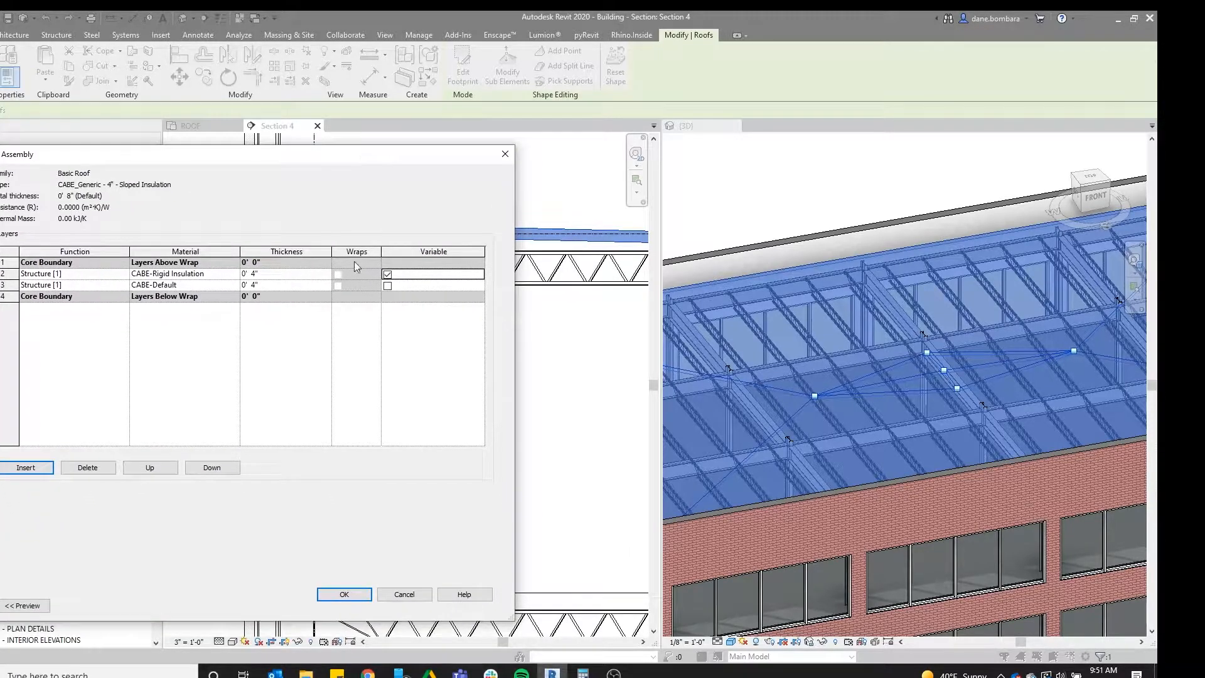
{"action": "left_click", "coordinate": [344, 594]}
{"action": "left_click", "coordinate": [371, 606]}
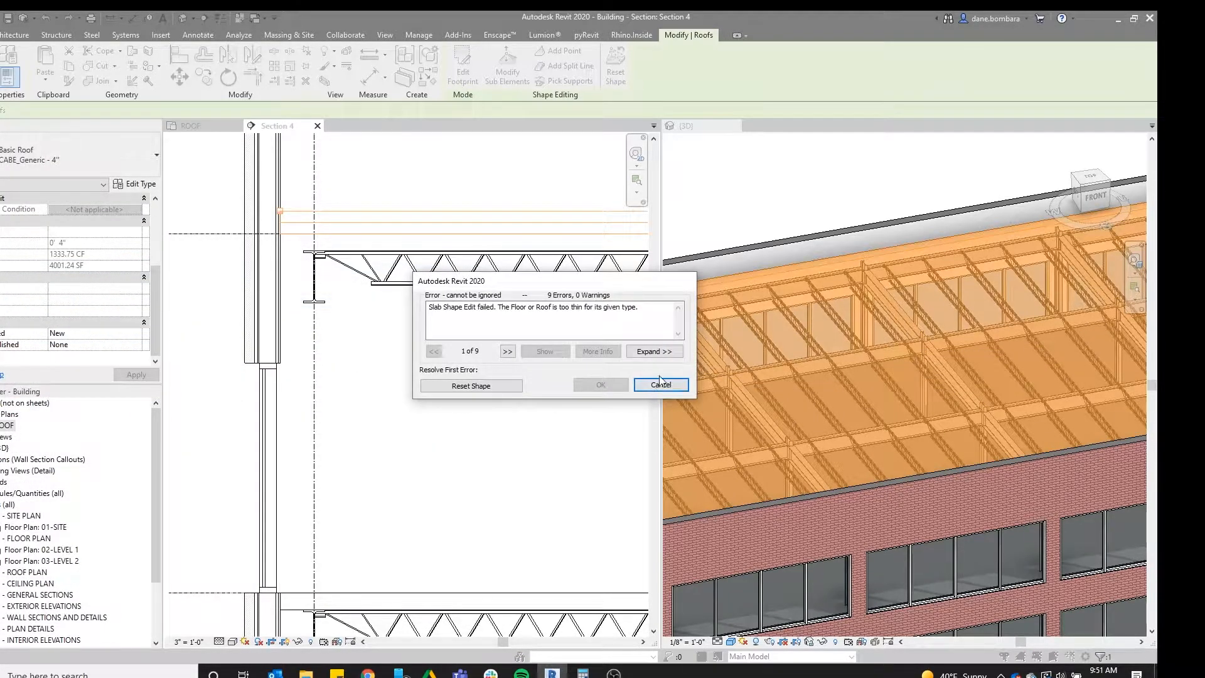
{"action": "left_click_drag", "start_coordinate": [494, 307], "coordinate": [632, 311]}
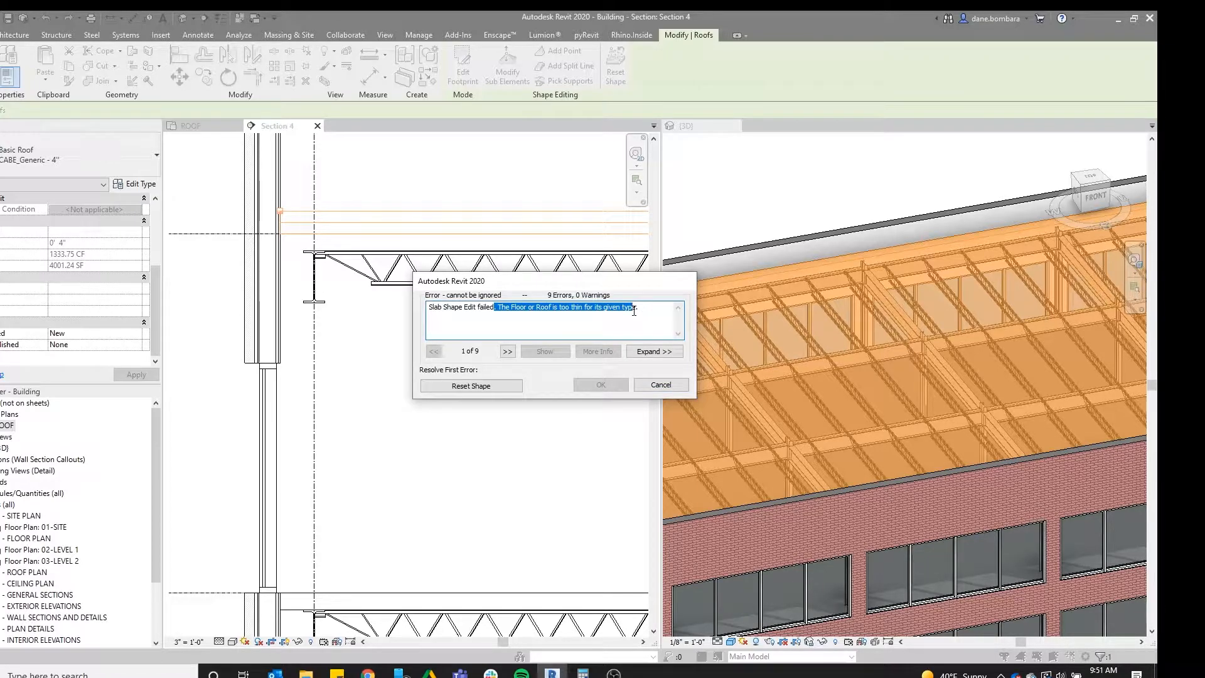
{"action": "left_click", "coordinate": [660, 385]}
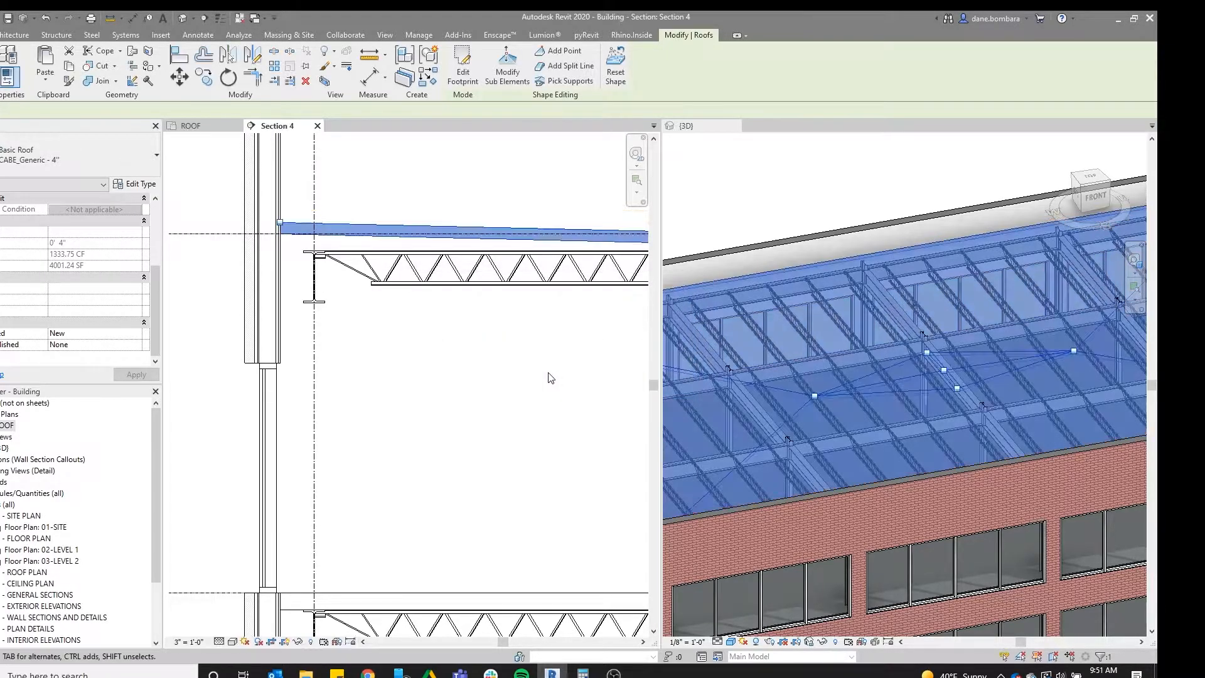
Duplicate the 4" generic roof type as CABE_Generic - 4" Sloped Insulation
{"action": "left_click", "coordinate": [133, 184]}
{"action": "left_click", "coordinate": [465, 201]}
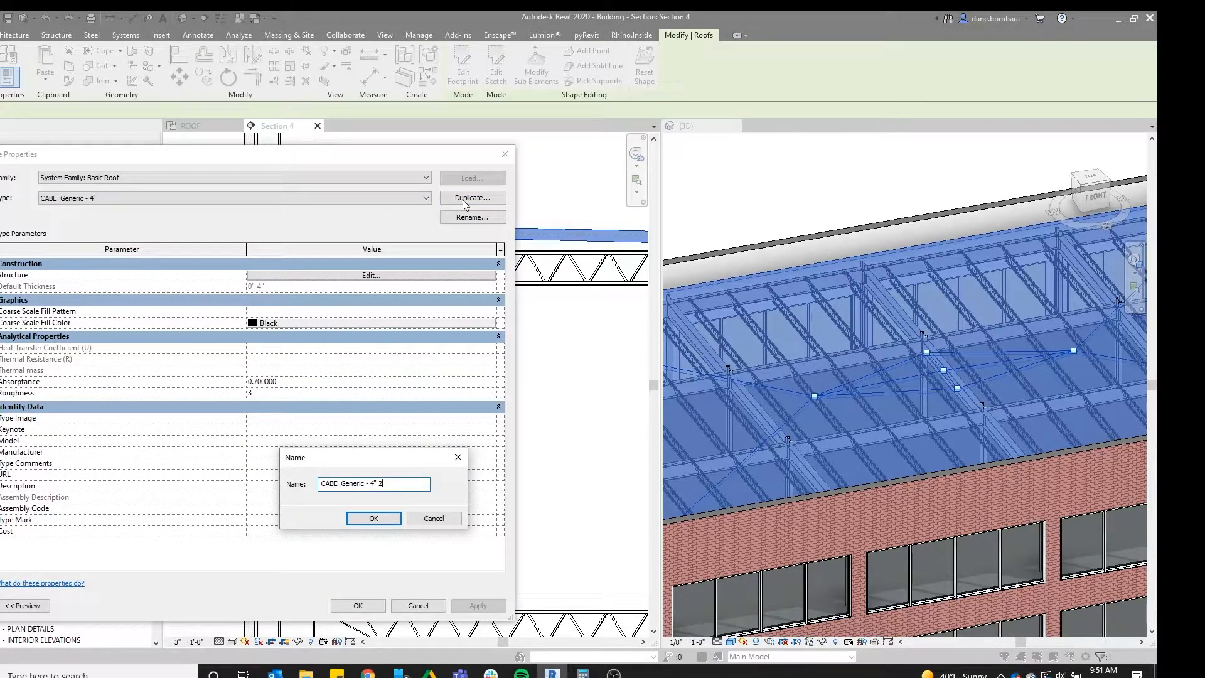
{"action": "left_click", "coordinate": [425, 155]}
{"action": "key", "text": "Return"}
Add a new structure layer to the roof assembly, directly above the CABE-Default layer within the core boundary
{"action": "left_click", "coordinate": [380, 276]}
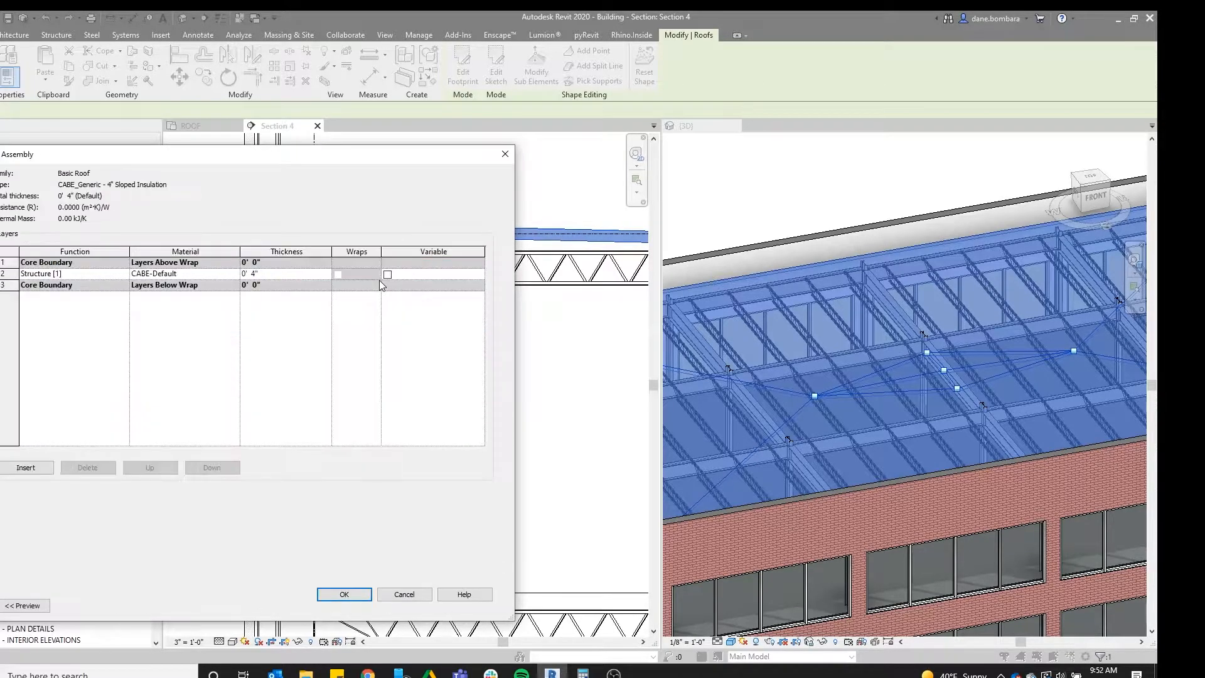
{"action": "left_click", "coordinate": [44, 468]}
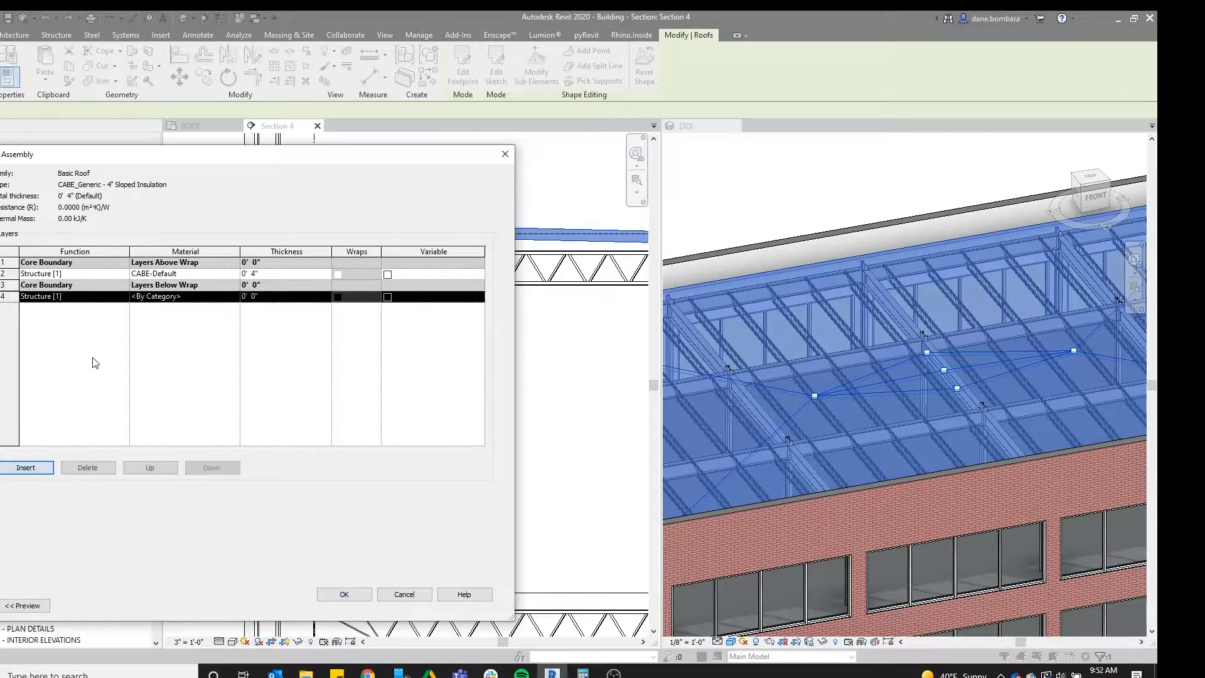
{"action": "left_click", "coordinate": [143, 471]}
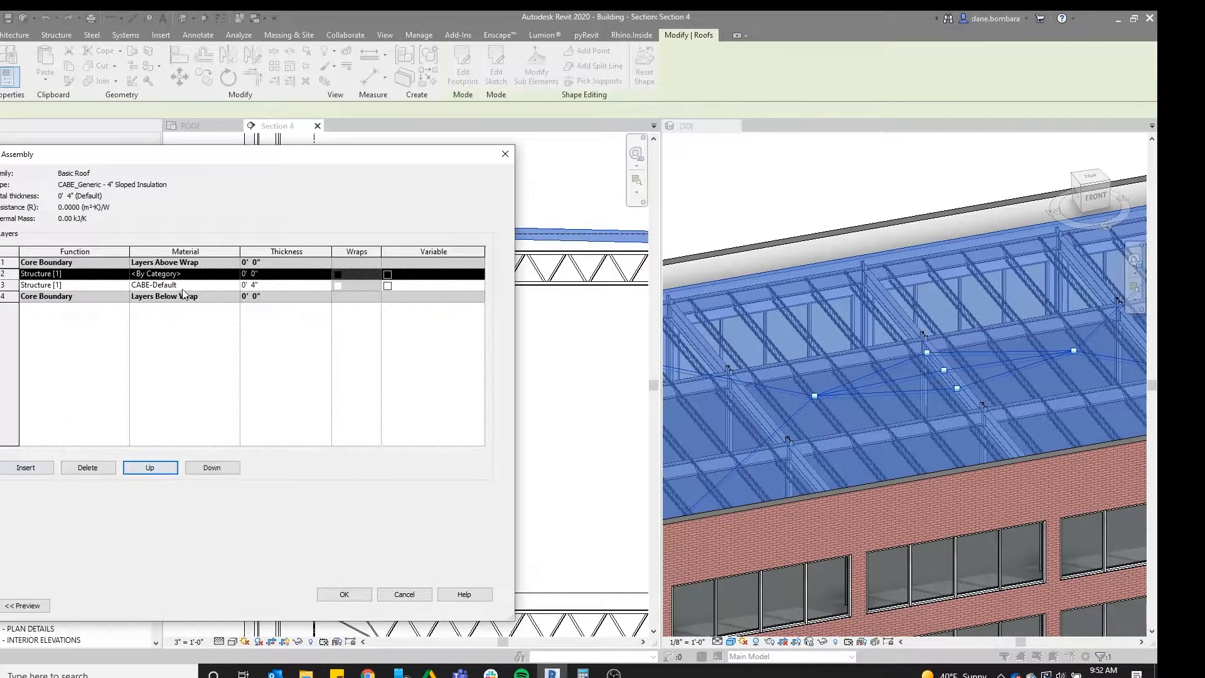
Assign the CABE-Rigid Insulation material to the new upper layer of the roof assembly
{"action": "left_click", "coordinate": [224, 274]}
{"action": "left_click", "coordinate": [235, 274]}
{"action": "type", "text": "r"}
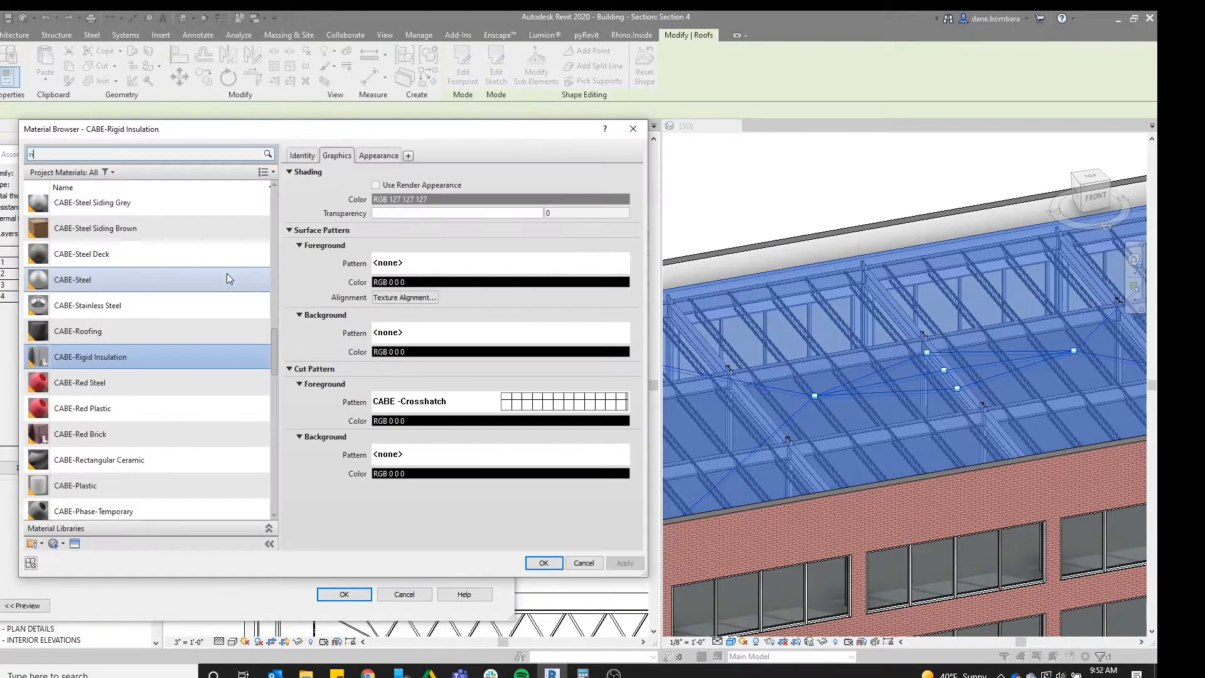
{"action": "type", "text": "ig"}
{"action": "key", "text": "Return"}
{"action": "left_click", "coordinate": [147, 228]}
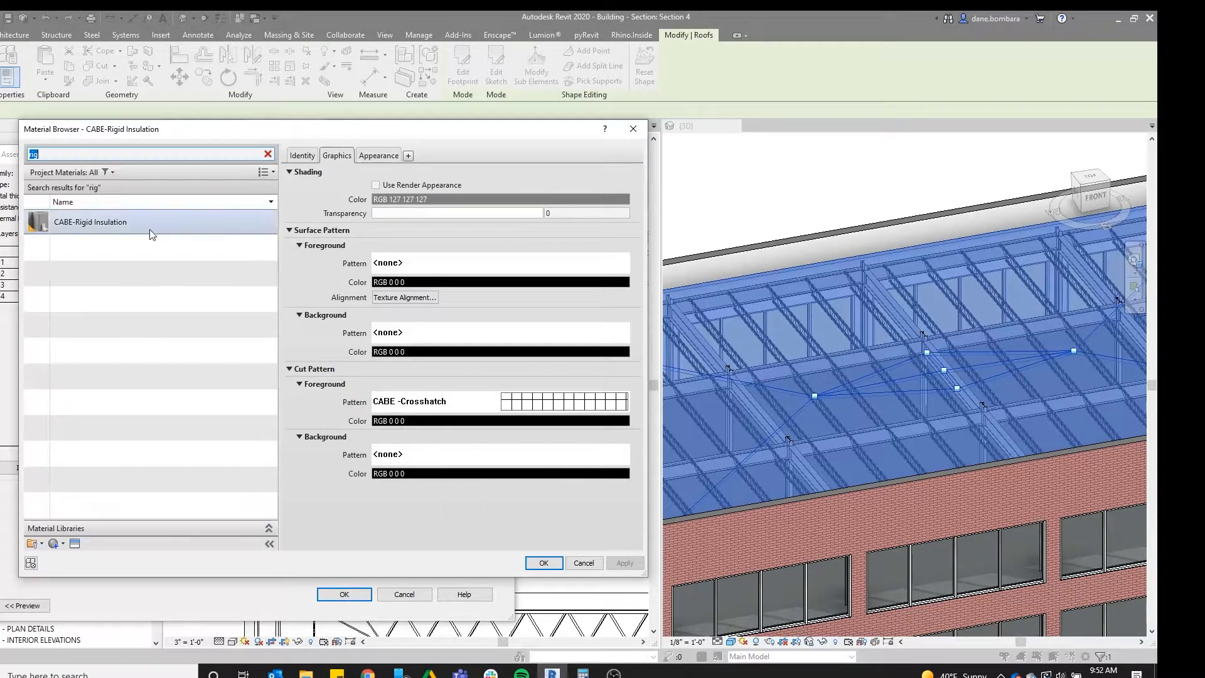
{"action": "left_click", "coordinate": [544, 562]}
Set the rigid insulation layer's thickness to 1' 6" and apply the type to the roof
{"action": "left_click", "coordinate": [292, 272]}
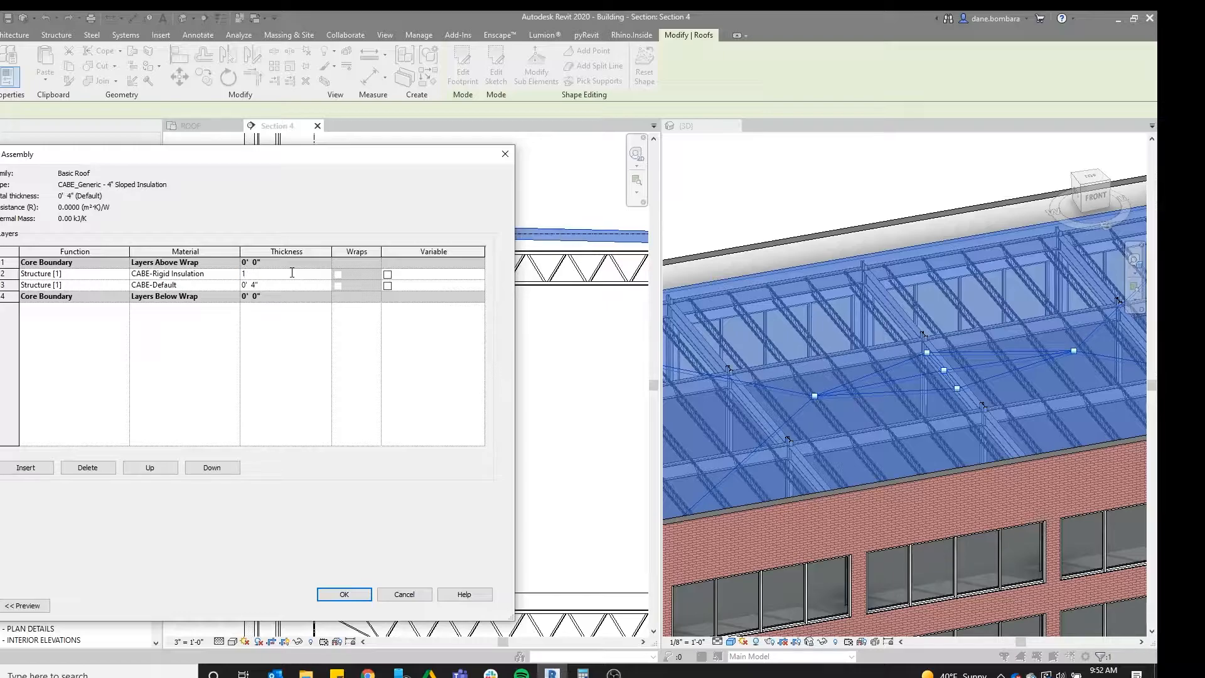
{"action": "left_click", "coordinate": [315, 390]}
{"action": "left_click", "coordinate": [344, 595]}
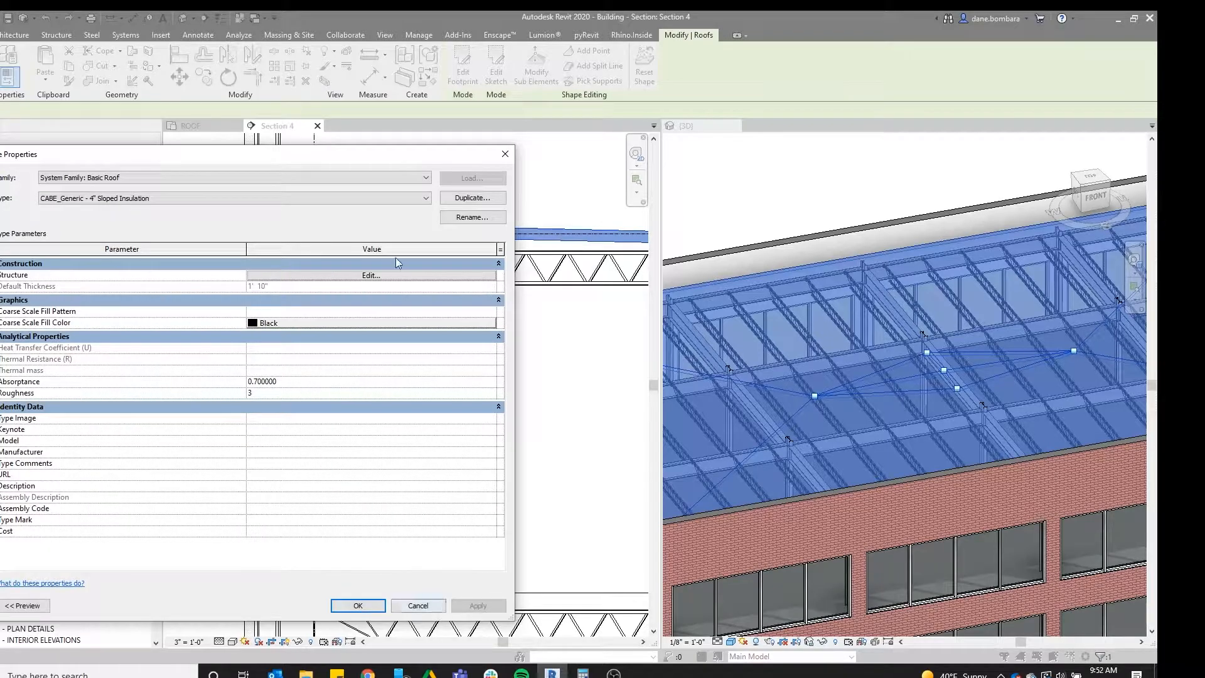
{"action": "left_click_drag", "start_coordinate": [387, 161], "coordinate": [926, 131]}
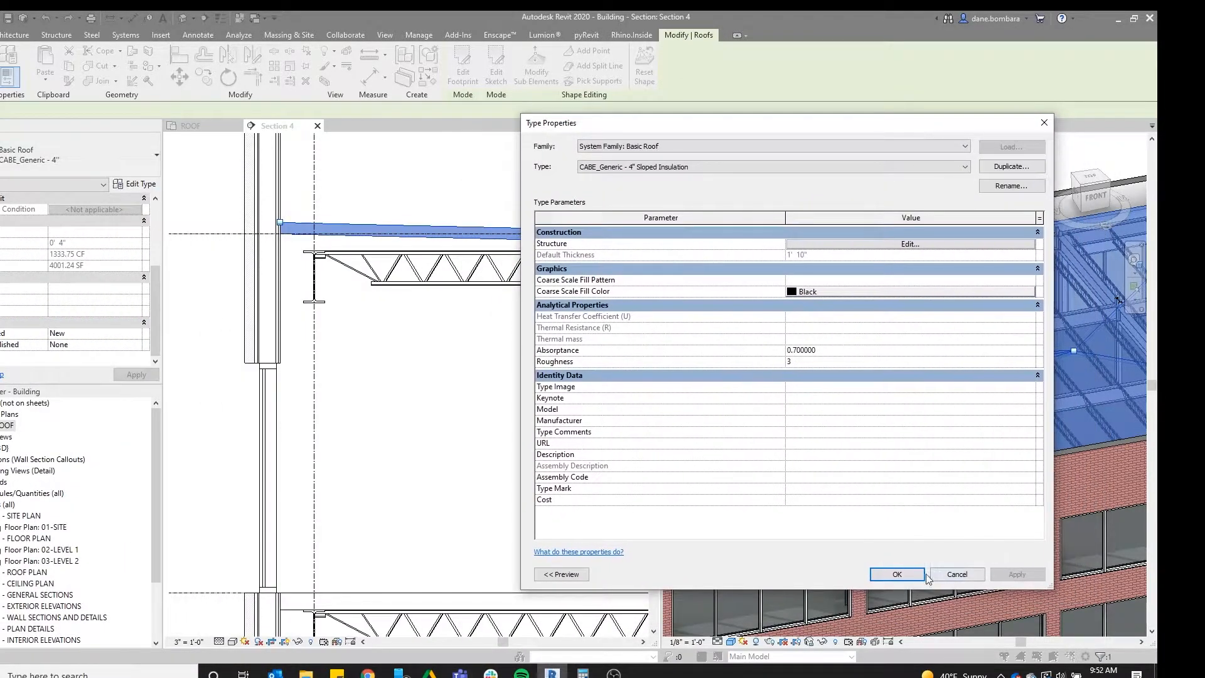
{"action": "left_click", "coordinate": [912, 583]}
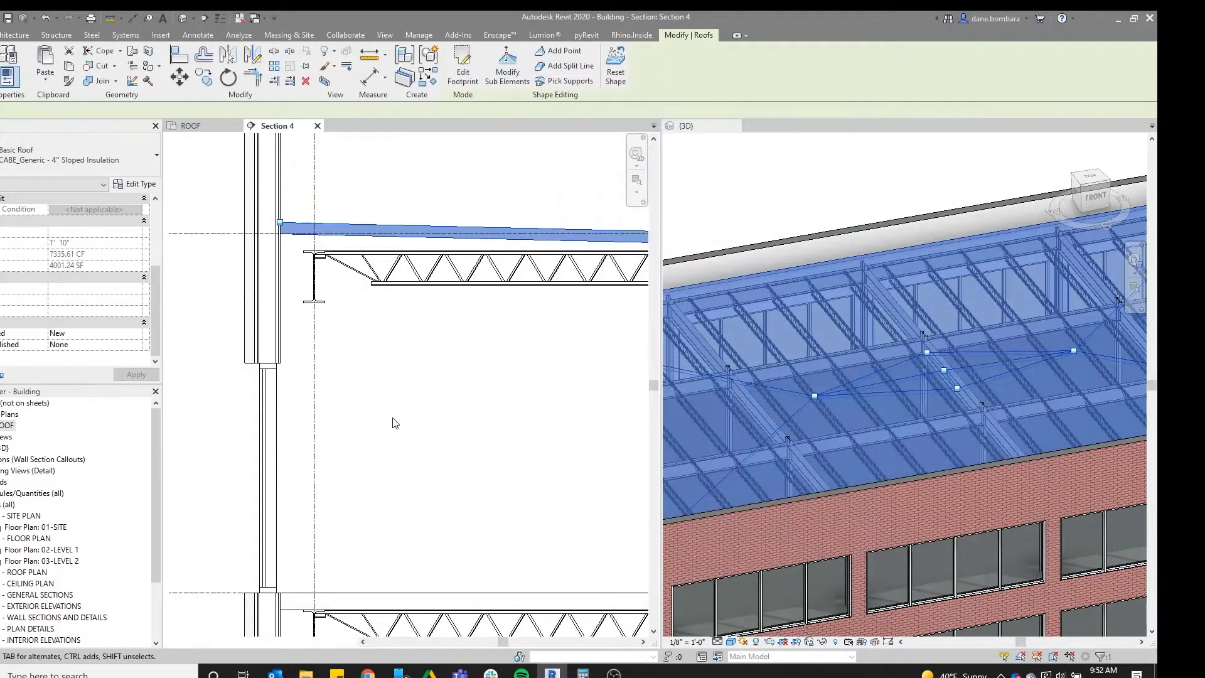
Make the CABE-Rigid Insulation layer of the roof assembly variable in thickness and apply the change
{"action": "scroll", "coordinate": [370, 263], "scroll_direction": "down", "scroll_amount": 4}
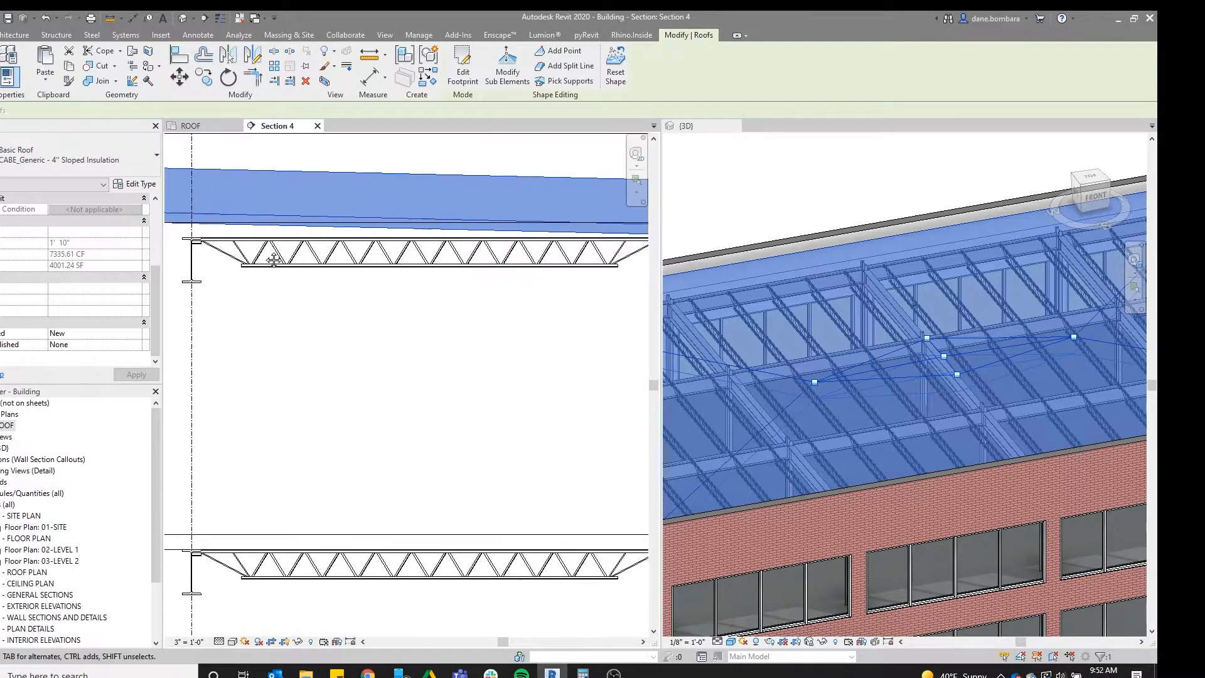
{"action": "middle_click_drag", "start_coordinate": [437, 275], "coordinate": [359, 293]}
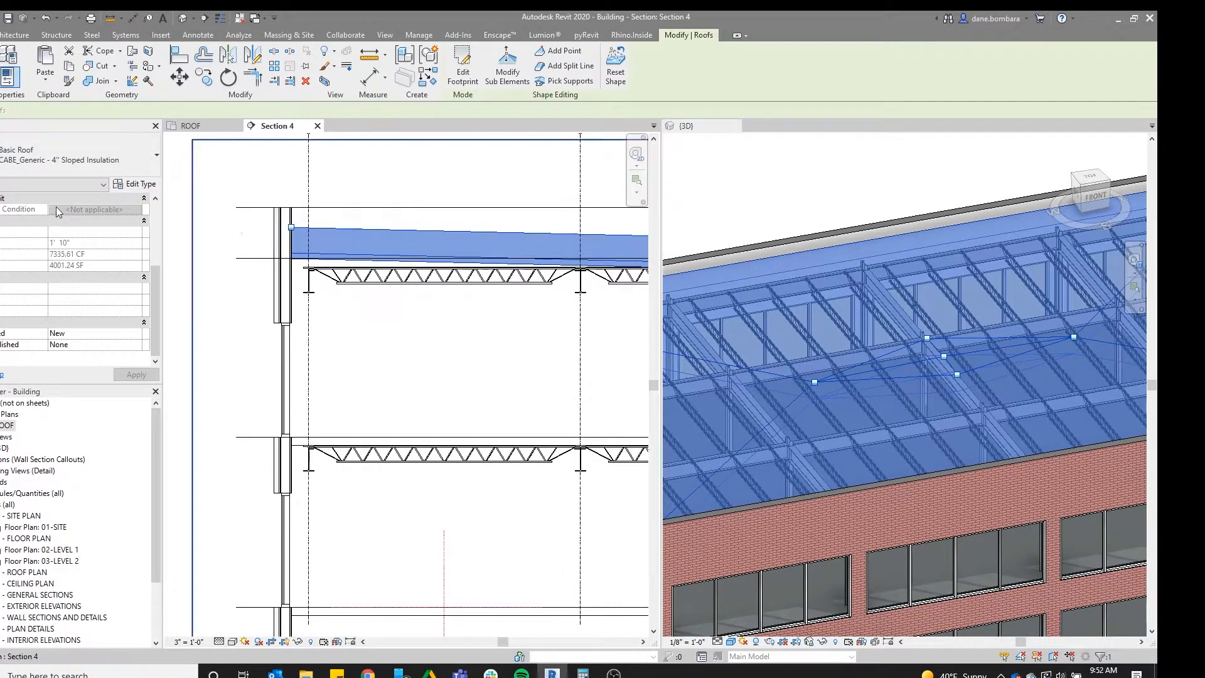
{"action": "left_click", "coordinate": [151, 185]}
{"action": "left_click", "coordinate": [853, 245]}
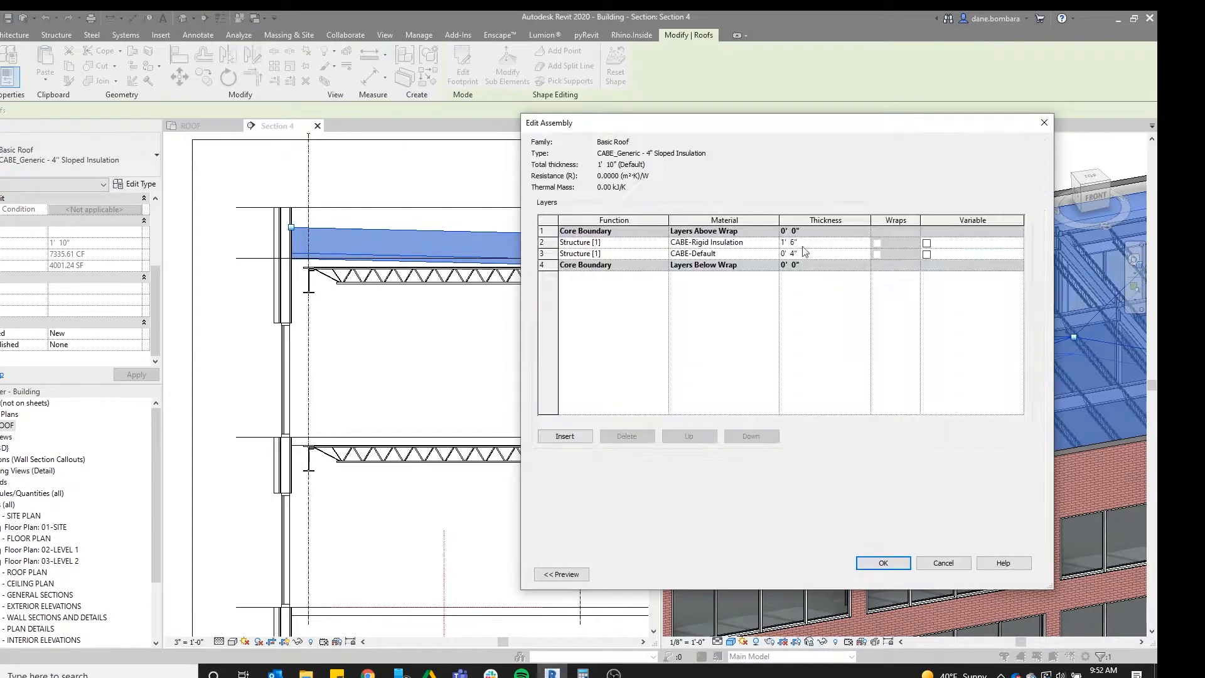
{"action": "left_click", "coordinate": [927, 244]}
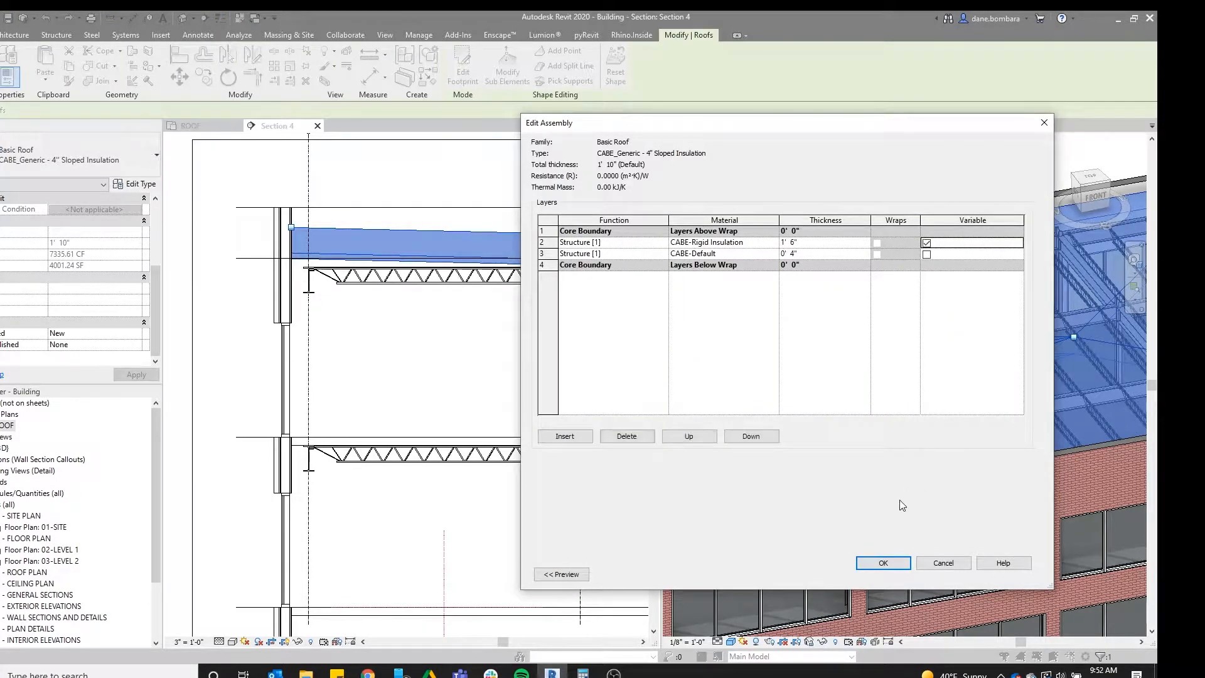
{"action": "left_click", "coordinate": [885, 566]}
{"action": "left_click", "coordinate": [897, 574]}
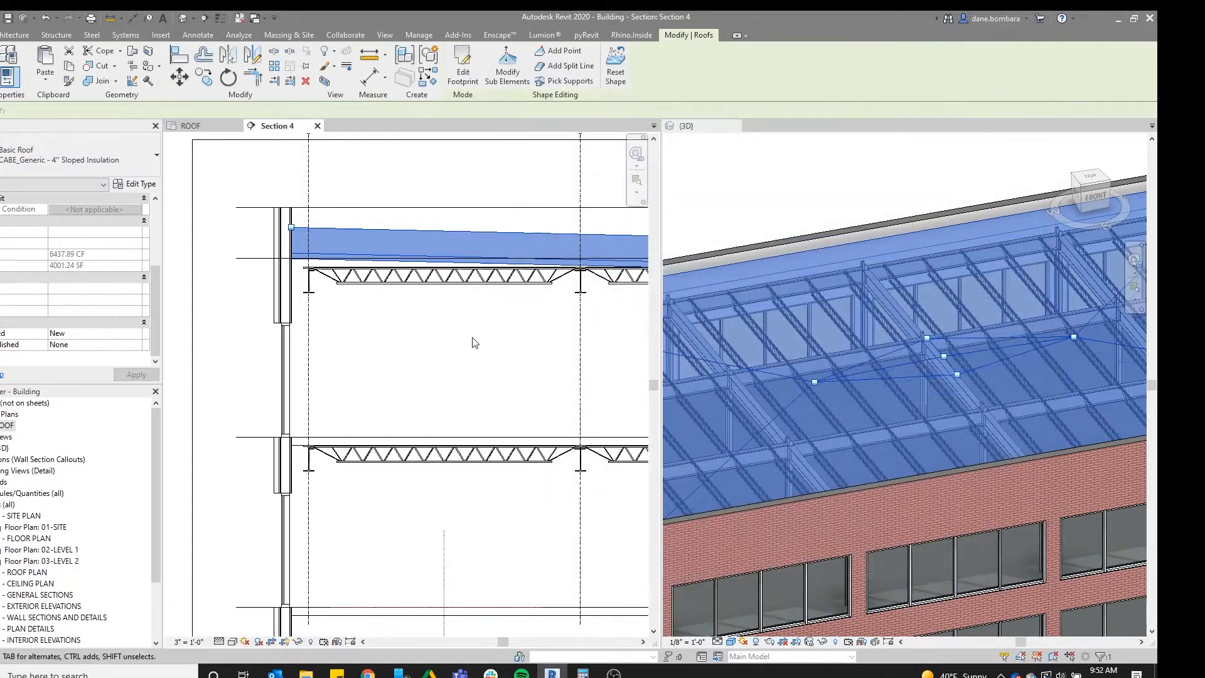
Examine the roof's underside and tapered insulation in the section, from the exterior wall toward the diamond
{"action": "scroll", "coordinate": [232, 286], "scroll_direction": "up", "scroll_amount": 3}
{"action": "middle_click_drag", "start_coordinate": [232, 286], "coordinate": [375, 304]}
{"action": "scroll", "coordinate": [370, 287], "scroll_direction": "up", "scroll_amount": 1}
{"action": "left_click", "coordinate": [369, 283]}
{"action": "scroll", "coordinate": [370, 283], "scroll_direction": "up", "scroll_amount": 1}
{"action": "left_click", "coordinate": [384, 285]}
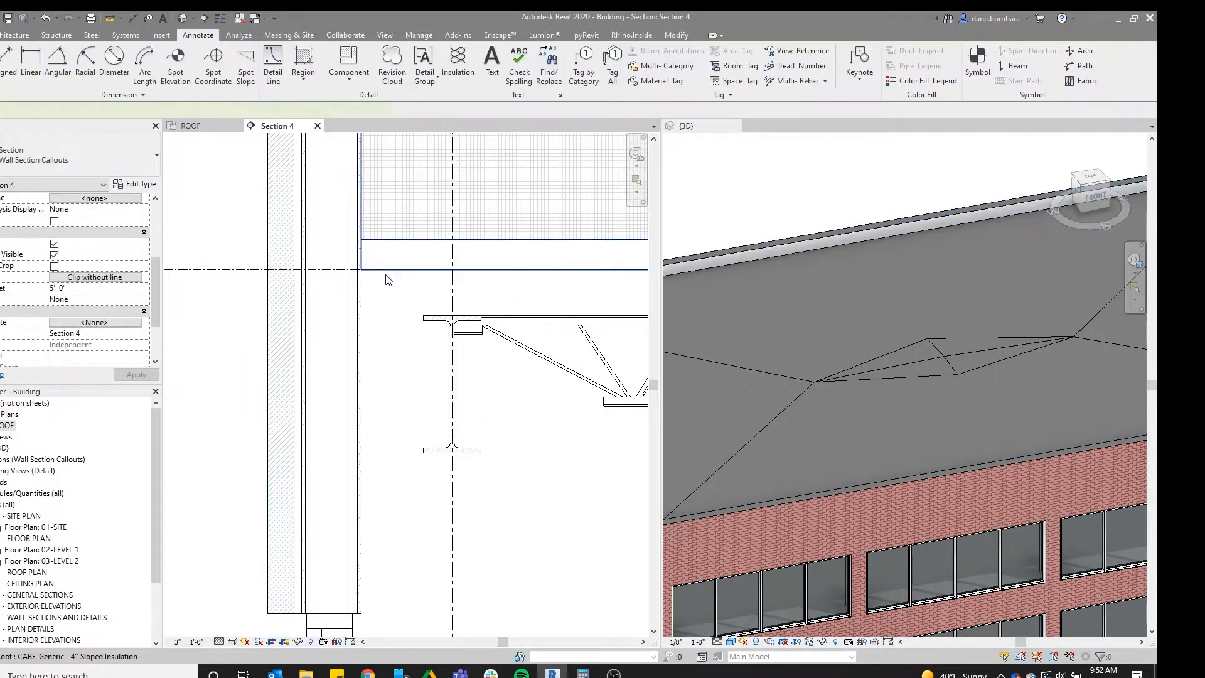
{"action": "left_click", "coordinate": [386, 271]}
{"action": "scroll", "coordinate": [247, 288], "scroll_direction": "down", "scroll_amount": 8}
{"action": "scroll", "coordinate": [622, 278], "scroll_direction": "up", "scroll_amount": 4}
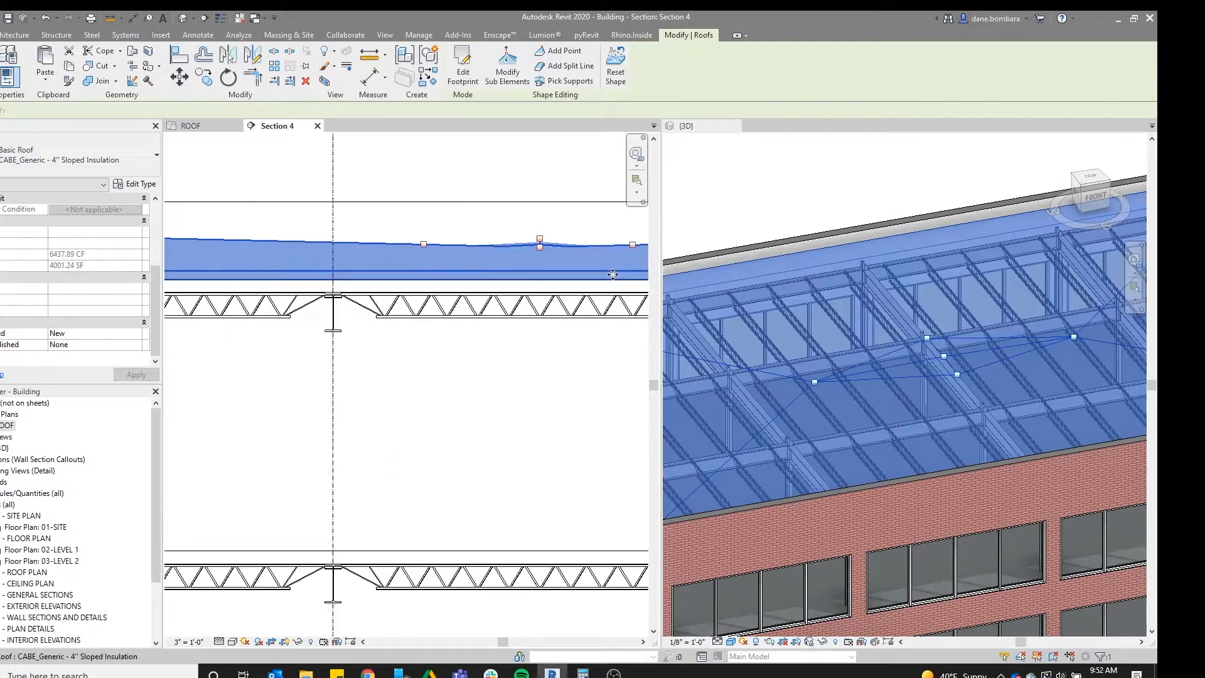
Set the thickness of the roof assembly's CABE-Rigid Insulation layer to 8" and apply the type change
{"action": "scroll", "coordinate": [614, 272], "scroll_direction": "down", "scroll_amount": 2}
{"action": "middle_click_drag", "start_coordinate": [370, 254], "coordinate": [433, 249]}
{"action": "middle_click_drag", "start_coordinate": [271, 261], "coordinate": [447, 262]}
{"action": "scroll", "coordinate": [334, 261], "scroll_direction": "up", "scroll_amount": 1}
{"action": "scroll", "coordinate": [332, 261], "scroll_direction": "down", "scroll_amount": 1}
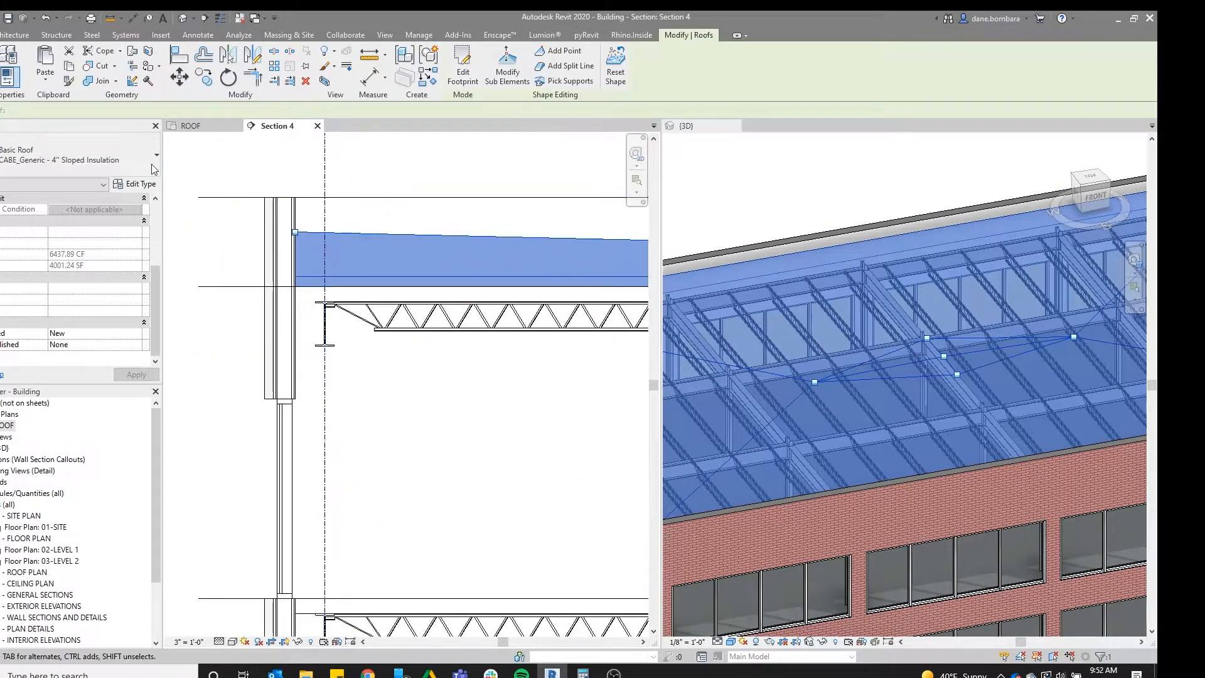
{"action": "left_click", "coordinate": [135, 184]}
{"action": "left_click", "coordinate": [964, 247]}
{"action": "left_click", "coordinate": [821, 243]}
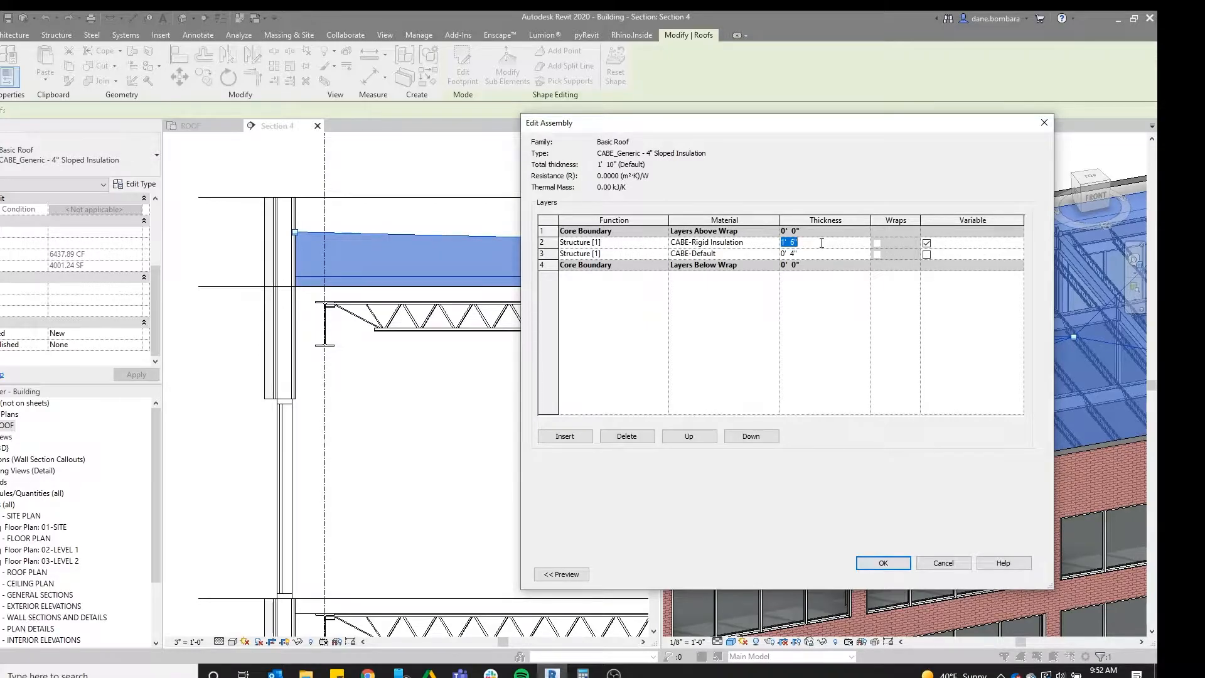
{"action": "type", "text": "8\""}
{"action": "key", "text": "Return"}
{"action": "left_click", "coordinate": [868, 556]}
{"action": "left_click", "coordinate": [1009, 575]}
{"action": "left_click", "coordinate": [897, 574]}
Examine the thinner tapered insulation, its low points and the gap above the joists along Section 4
{"action": "middle_click_drag", "start_coordinate": [535, 328], "coordinate": [195, 293]}
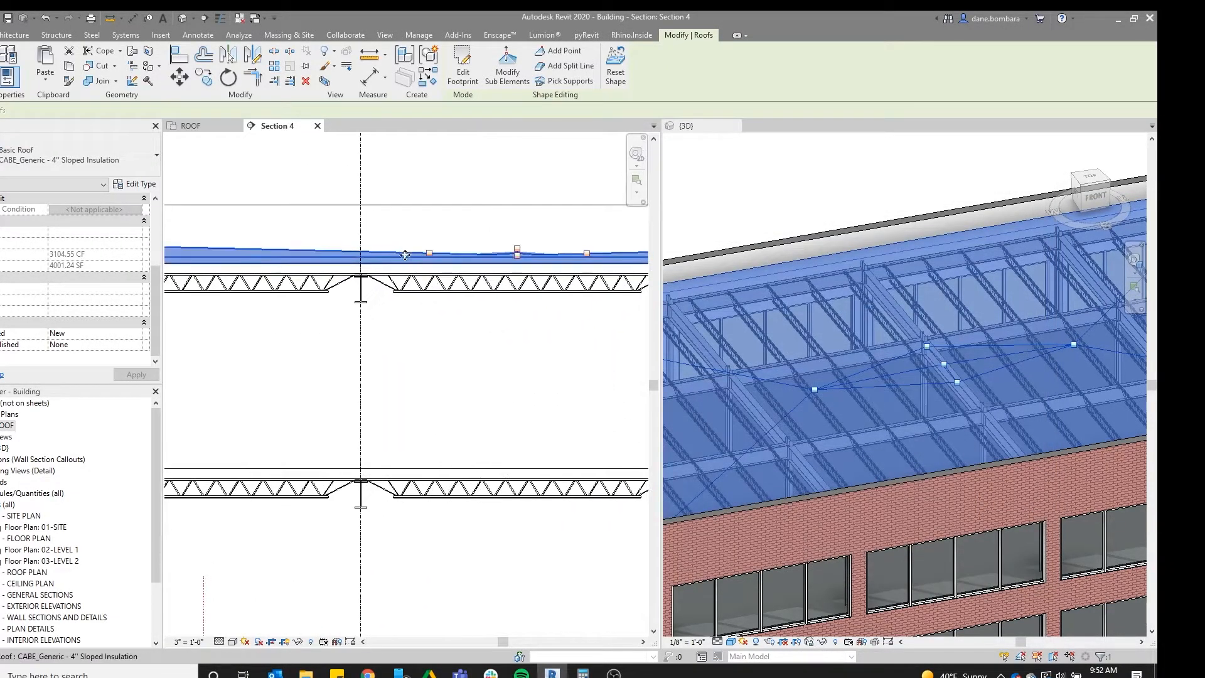
{"action": "scroll", "coordinate": [531, 245], "scroll_direction": "up", "scroll_amount": 5}
{"action": "key", "text": "Escape"}
{"action": "scroll", "coordinate": [466, 243], "scroll_direction": "up", "scroll_amount": 3}
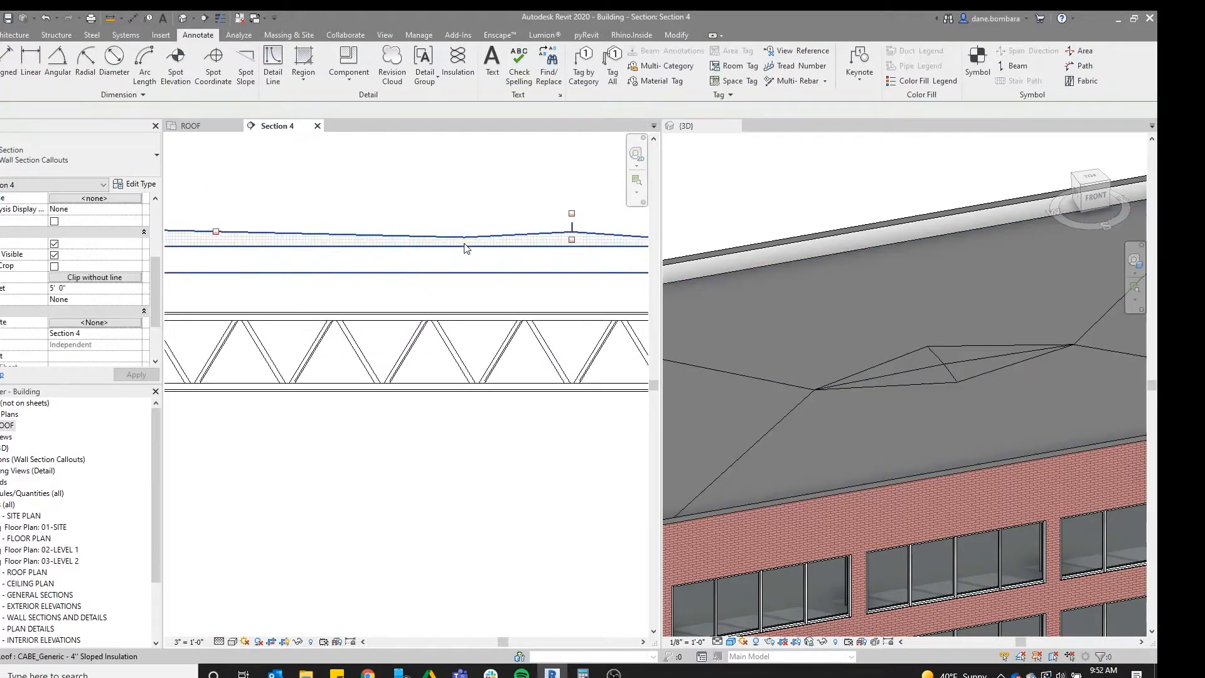
{"action": "scroll", "coordinate": [342, 244], "scroll_direction": "up", "scroll_amount": 4}
{"action": "scroll", "coordinate": [448, 274], "scroll_direction": "down", "scroll_amount": 4}
{"action": "scroll", "coordinate": [449, 282], "scroll_direction": "down", "scroll_amount": 5}
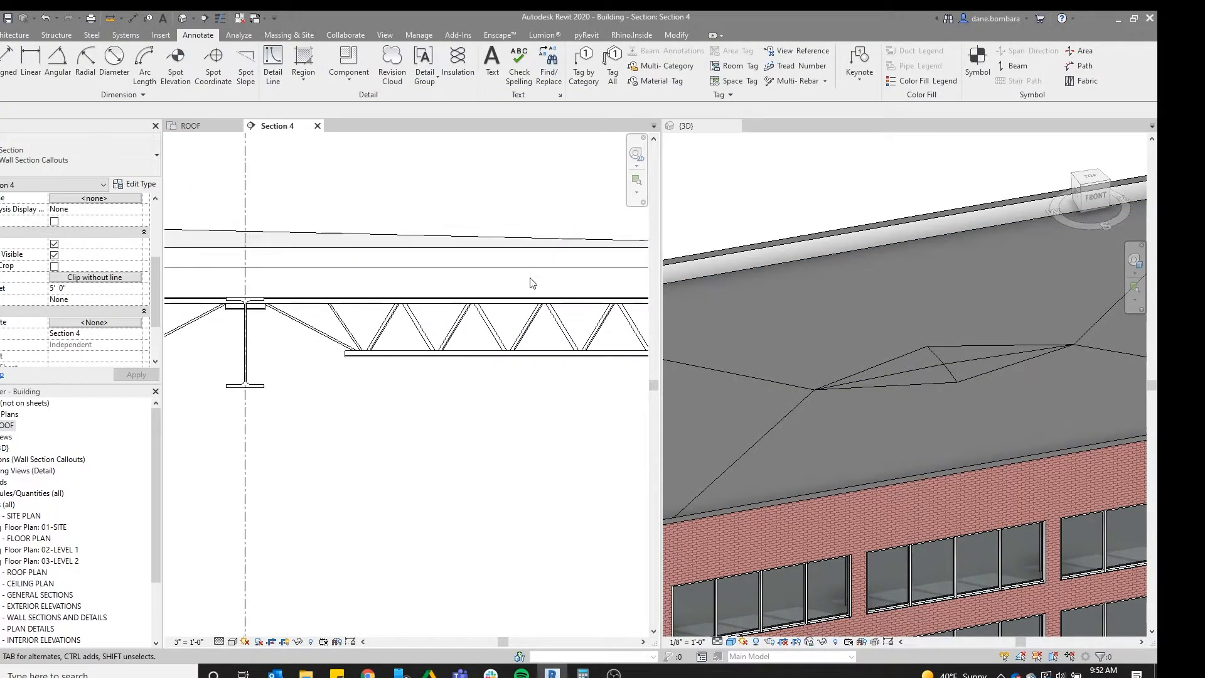
{"action": "scroll", "coordinate": [574, 277], "scroll_direction": "up", "scroll_amount": 3}
{"action": "scroll", "coordinate": [476, 270], "scroll_direction": "down", "scroll_amount": 4}
{"action": "middle_click_drag", "start_coordinate": [415, 329], "coordinate": [415, 329]}
{"action": "scroll", "coordinate": [414, 329], "scroll_direction": "down", "scroll_amount": 2}
{"action": "scroll", "coordinate": [244, 317], "scroll_direction": "down", "scroll_amount": 4}
Set the start and end level offsets of the roof girder beside the exterior wall to 0
{"action": "left_click_drag", "start_coordinate": [236, 310], "coordinate": [522, 296]}
{"action": "scroll", "coordinate": [574, 274], "scroll_direction": "up", "scroll_amount": 3}
{"action": "scroll", "coordinate": [573, 275], "scroll_direction": "up", "scroll_amount": 6}
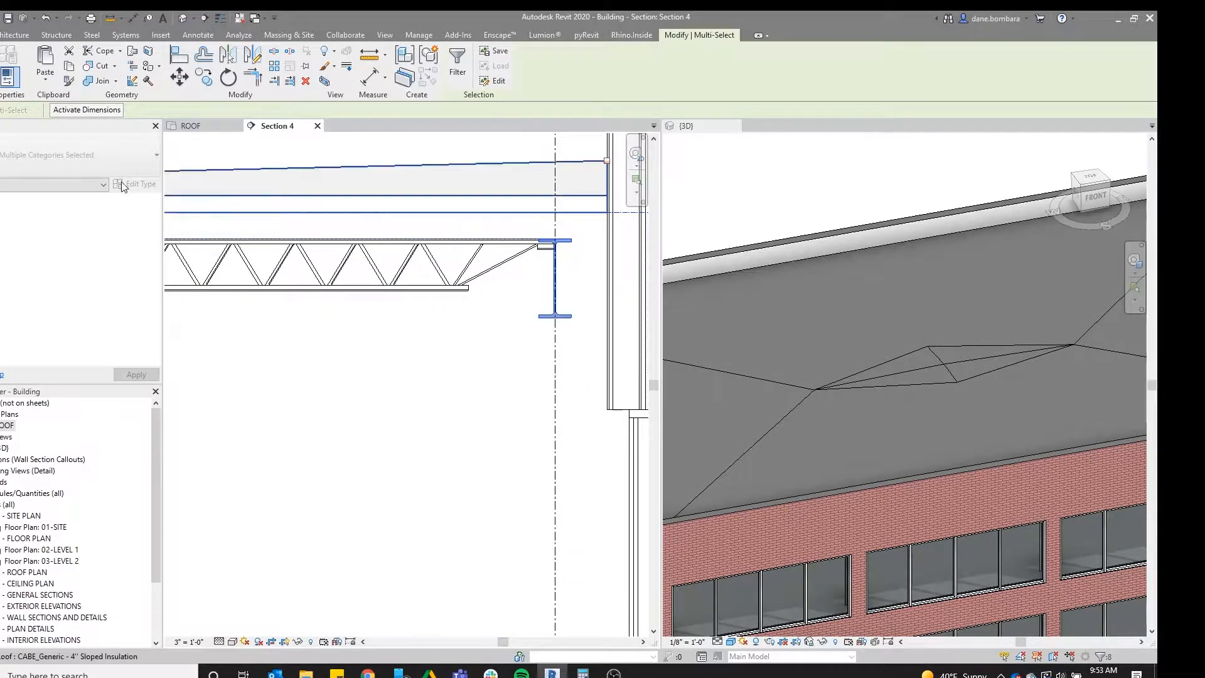
{"action": "left_click", "coordinate": [555, 316]}
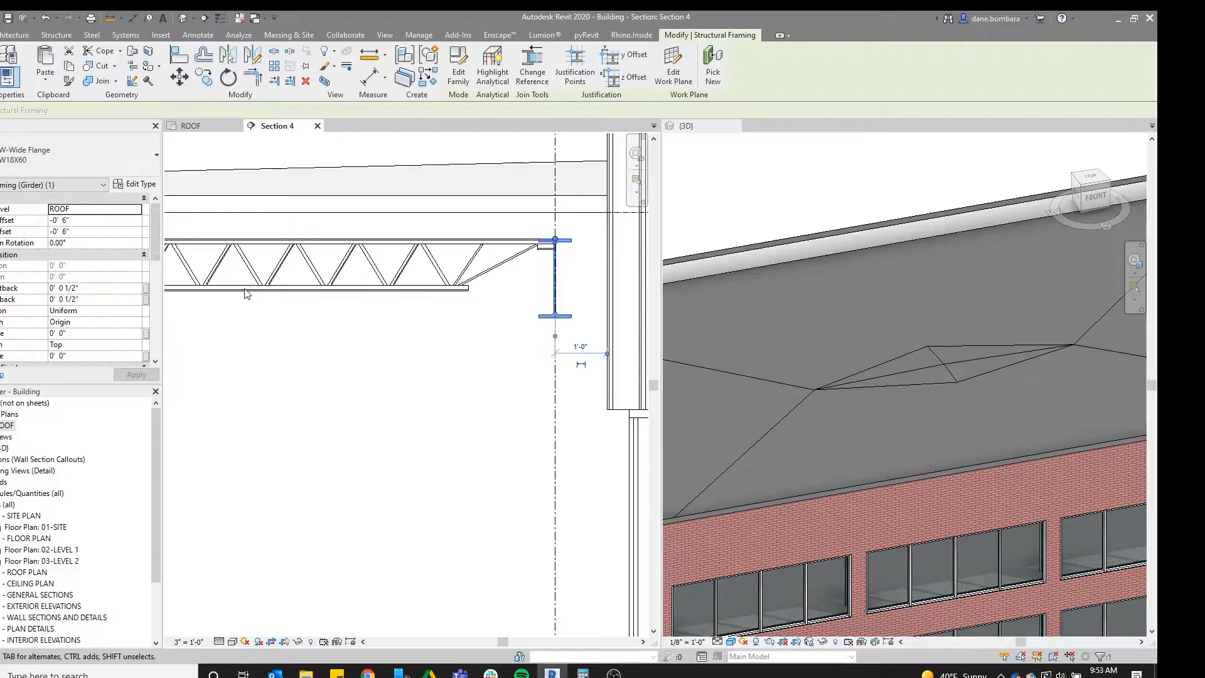
{"action": "scroll", "coordinate": [524, 257], "scroll_direction": "down", "scroll_amount": 2}
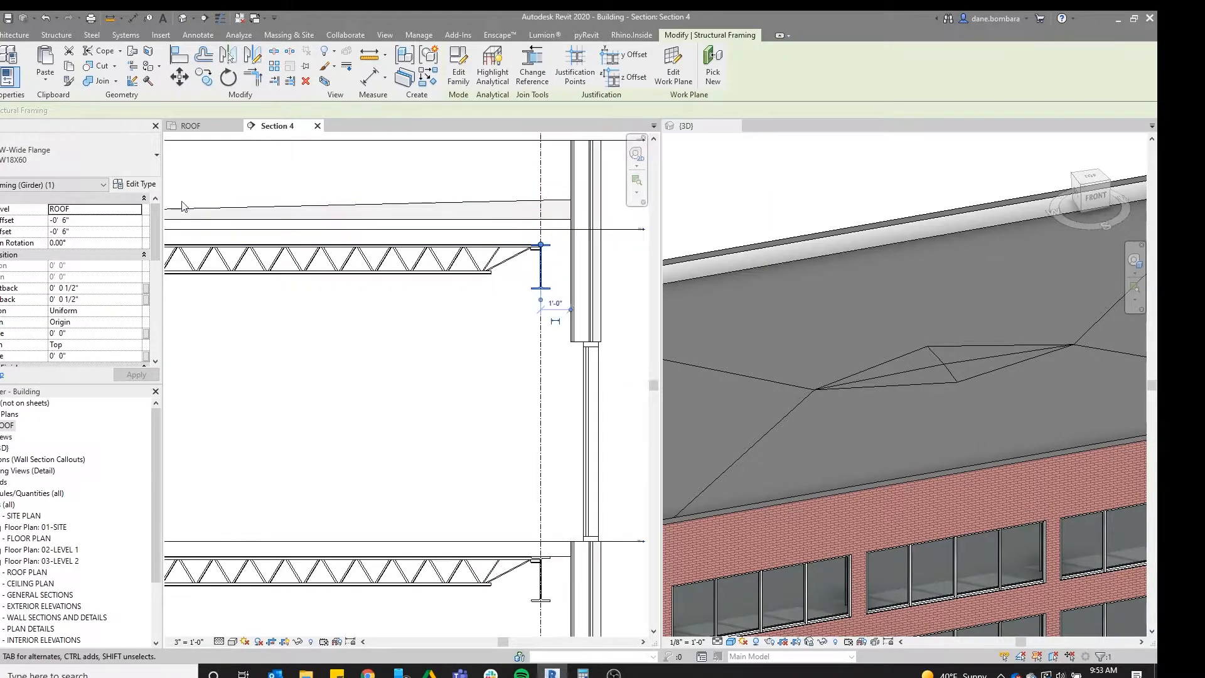
{"action": "left_click", "coordinate": [117, 218]}
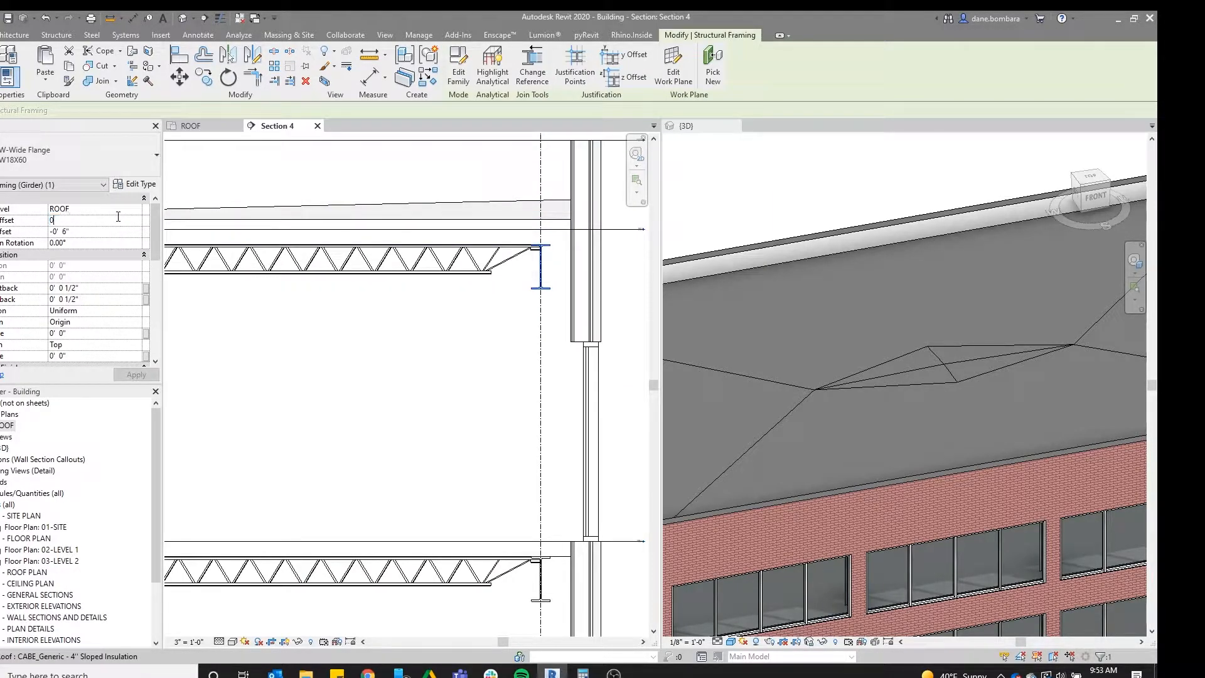
{"action": "left_click", "coordinate": [107, 233]}
{"action": "type", "text": "0"}
{"action": "key", "text": "Return"}
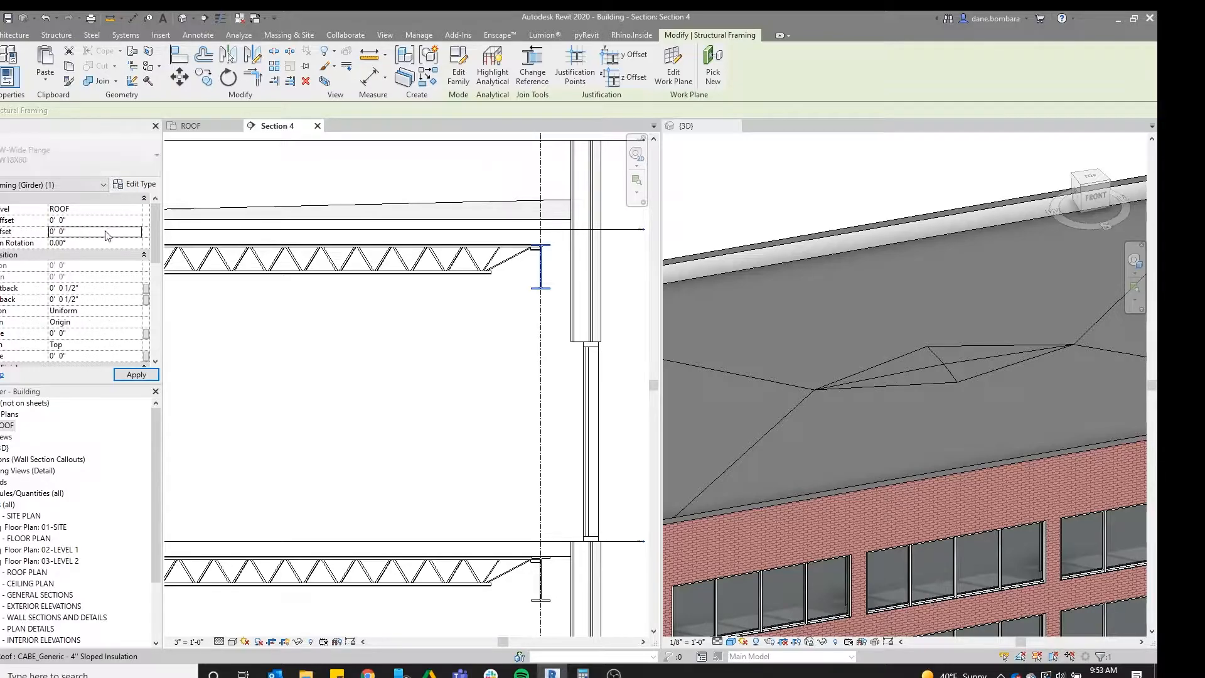
{"action": "scroll", "coordinate": [547, 250], "scroll_direction": "up", "scroll_amount": 3}
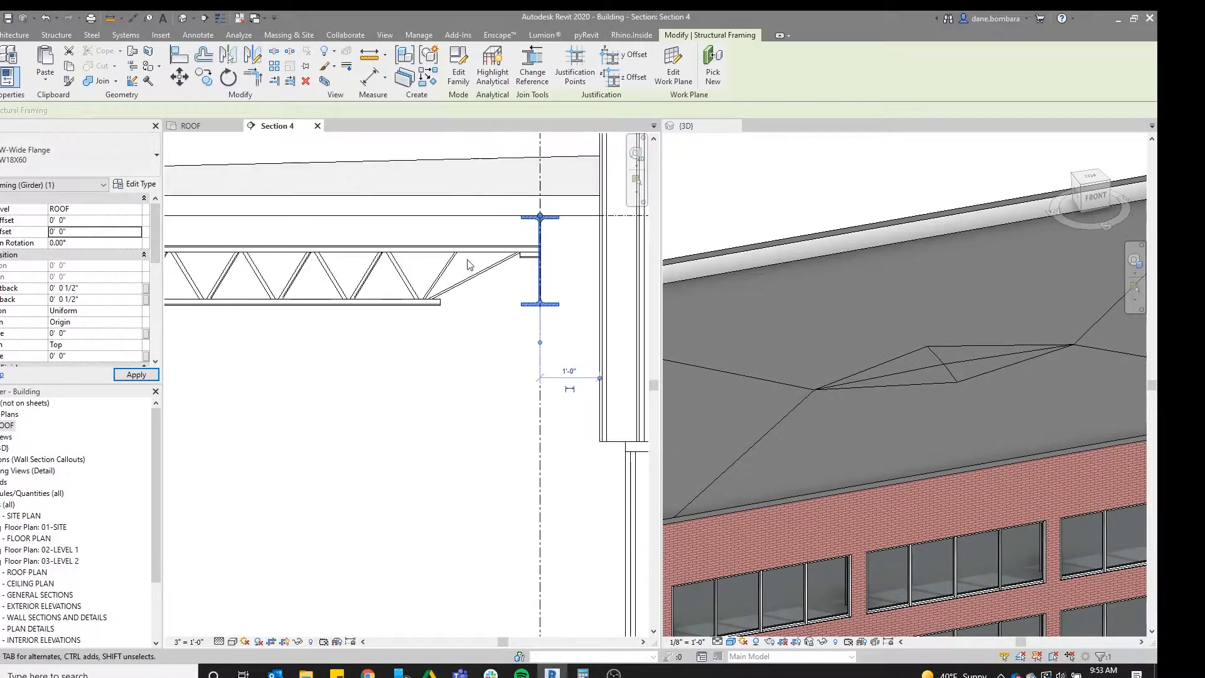
Set the elevation of the roof beam system adjoining the raised girder to 0' 0" from the ROOF level
{"action": "left_click", "coordinate": [499, 254]}
{"action": "scroll", "coordinate": [515, 282], "scroll_direction": "down", "scroll_amount": 4}
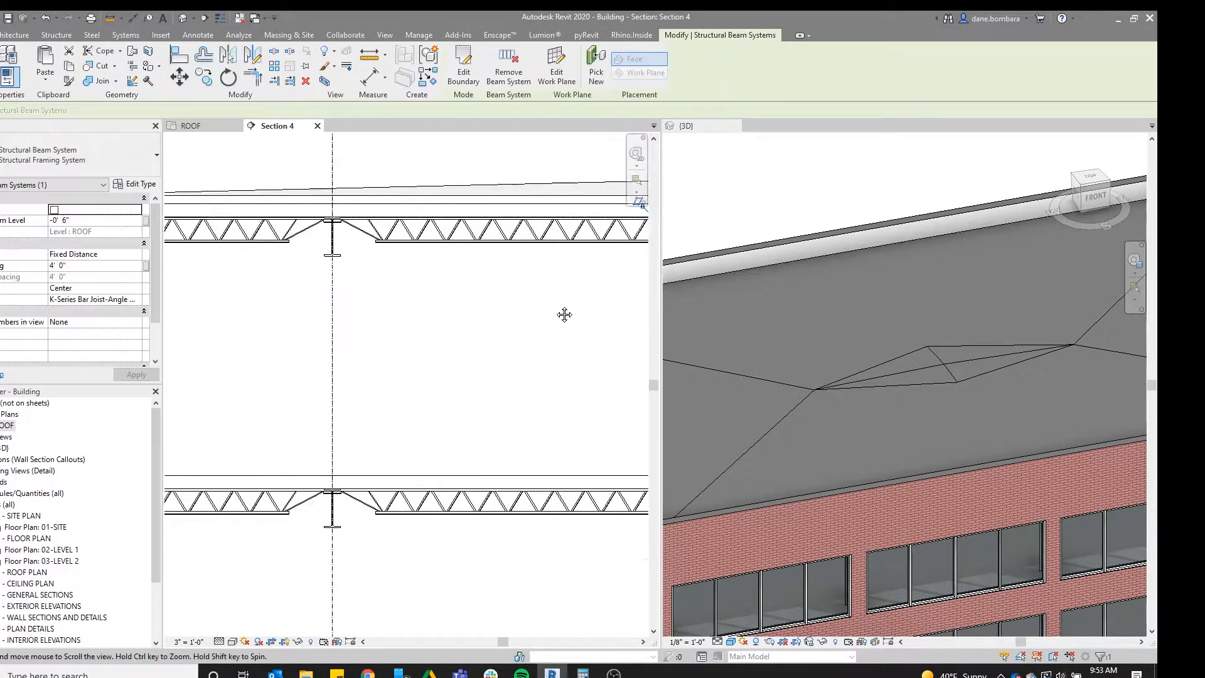
{"action": "left_click", "coordinate": [120, 223]}
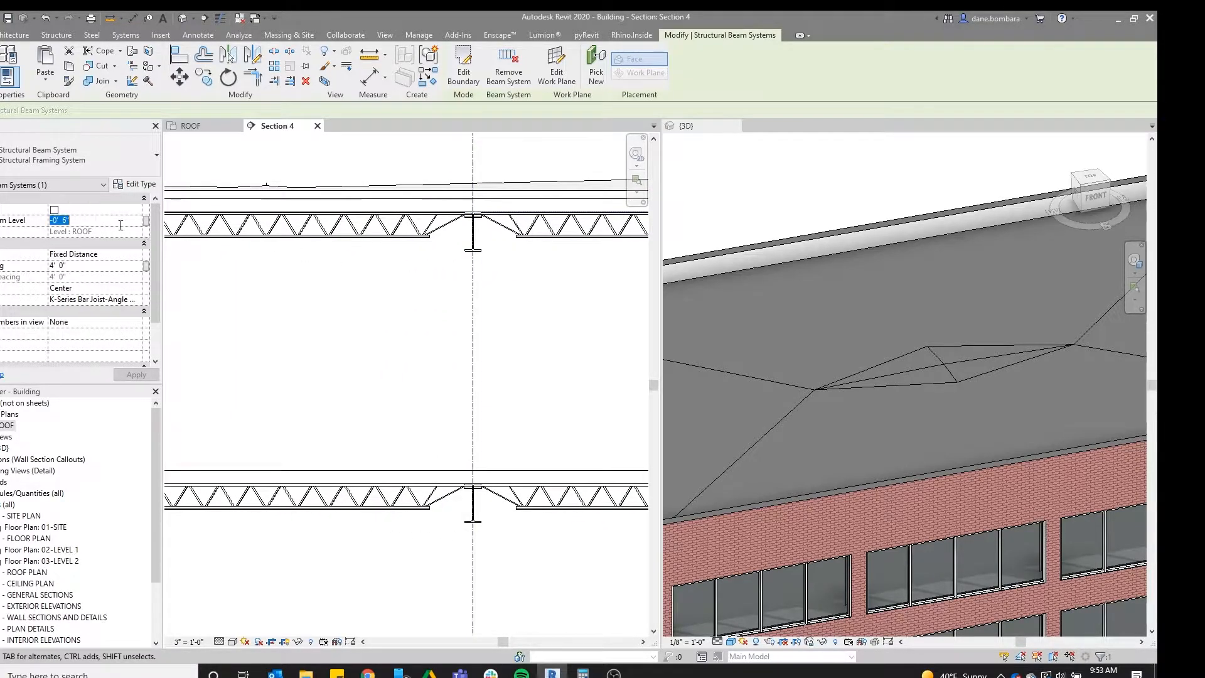
{"action": "key", "text": "Return"}
{"action": "left_click", "coordinate": [396, 273]}
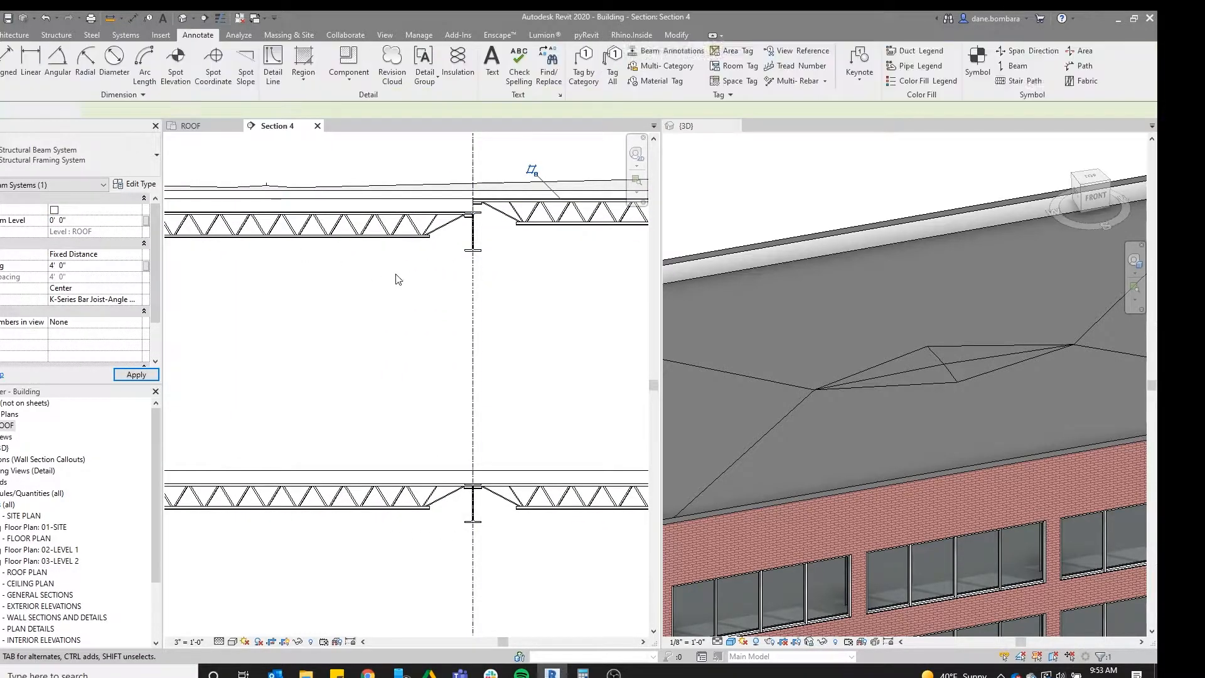
Set the start and end level offsets of the remaining roof girders to 0
{"action": "left_click", "coordinate": [479, 251]}
{"action": "scroll", "coordinate": [292, 255], "scroll_direction": "down", "scroll_amount": 4}
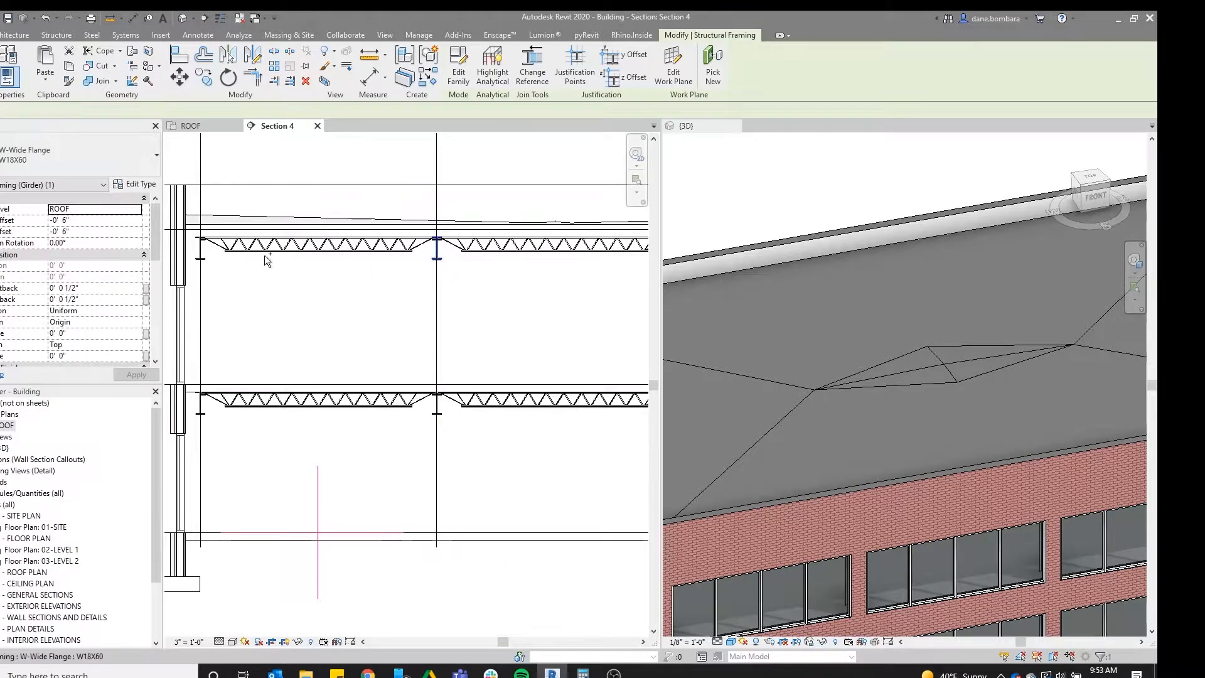
{"action": "left_click", "coordinate": [206, 264], "text": "ctrl"}
{"action": "left_click", "coordinate": [116, 219]}
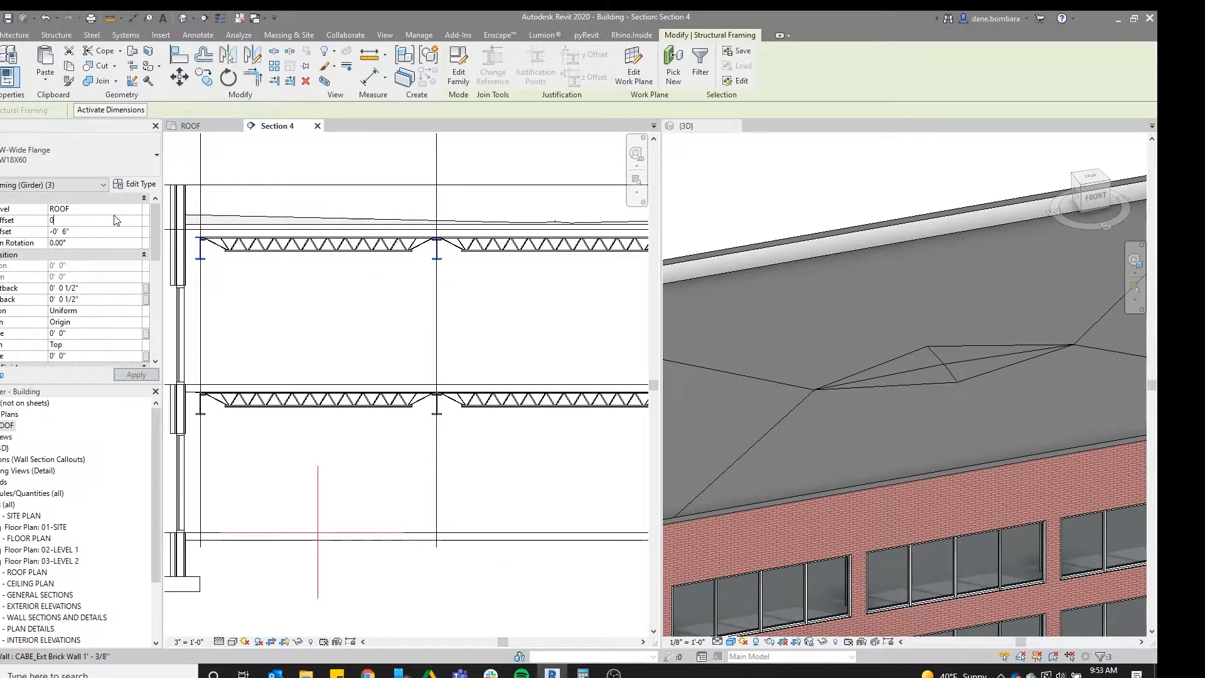
{"action": "left_click", "coordinate": [112, 232]}
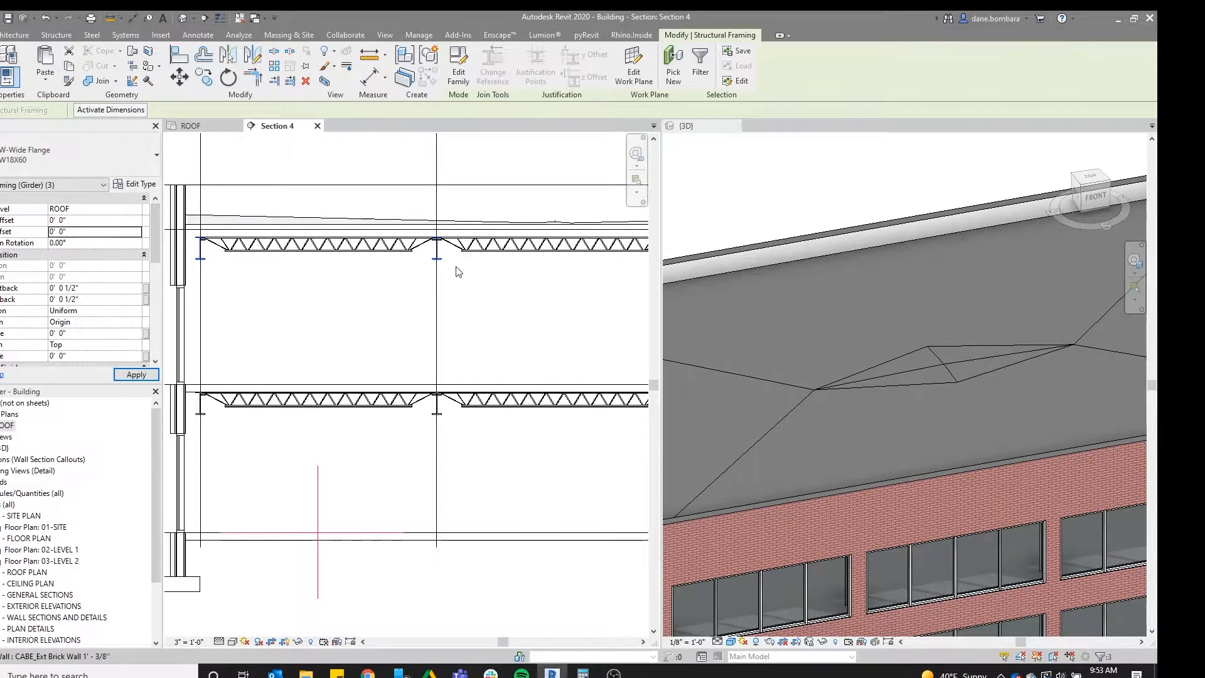
Set the elevation of the two remaining roof beam systems to 0 from the ROOF level
{"action": "left_click", "coordinate": [371, 238]}
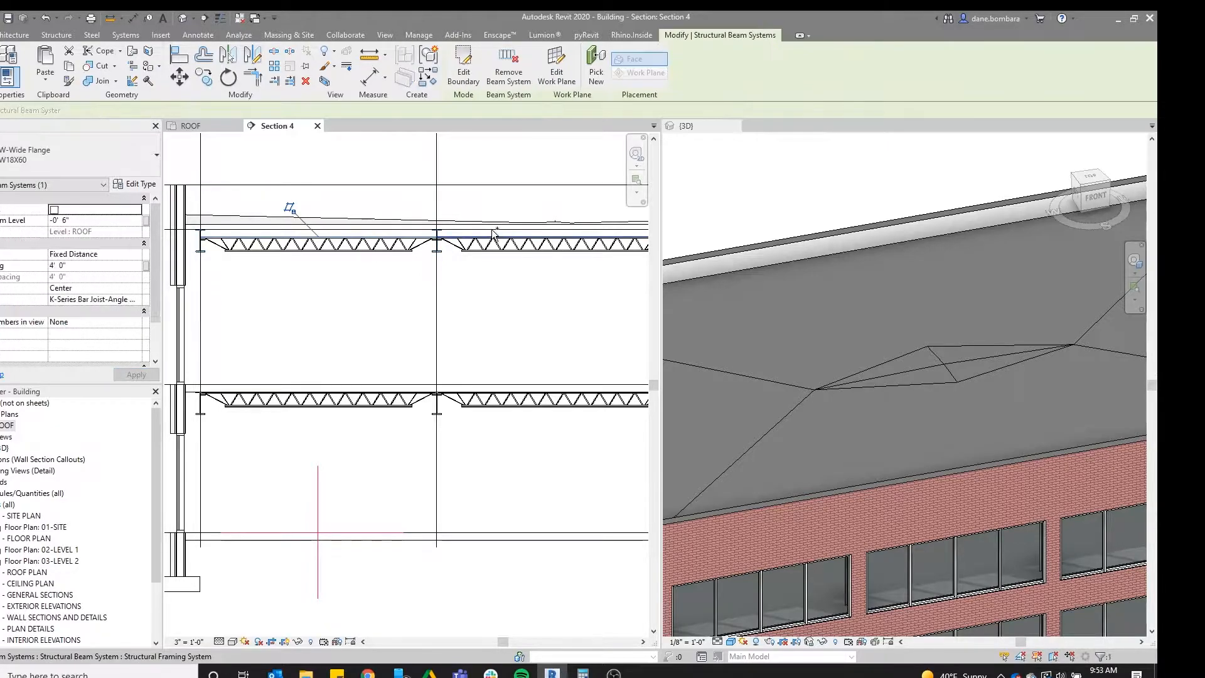
{"action": "left_click", "coordinate": [494, 241], "text": "ctrl"}
{"action": "left_click", "coordinate": [87, 221]}
{"action": "type", "text": "0"}
{"action": "key", "text": "Return"}
{"action": "left_click", "coordinate": [543, 315]}
Inspect the raised girders and joists beneath the roof along the length of Section 4
{"action": "scroll", "coordinate": [502, 339], "scroll_direction": "down", "scroll_amount": 2}
{"action": "middle_click_drag", "start_coordinate": [502, 339], "coordinate": [495, 334]}
{"action": "scroll", "coordinate": [466, 284], "scroll_direction": "up", "scroll_amount": 6}
{"action": "middle_click_drag", "start_coordinate": [415, 222], "coordinate": [525, 251]}
{"action": "scroll", "coordinate": [299, 254], "scroll_direction": "down", "scroll_amount": 1}
{"action": "middle_click_drag", "start_coordinate": [204, 246], "coordinate": [360, 229]}
{"action": "middle_click_drag", "start_coordinate": [247, 217], "coordinate": [398, 212]}
{"action": "scroll", "coordinate": [377, 215], "scroll_direction": "up", "scroll_amount": 1}
{"action": "middle_click_drag", "start_coordinate": [342, 256], "coordinate": [422, 243]}
{"action": "scroll", "coordinate": [423, 242], "scroll_direction": "down", "scroll_amount": 1}
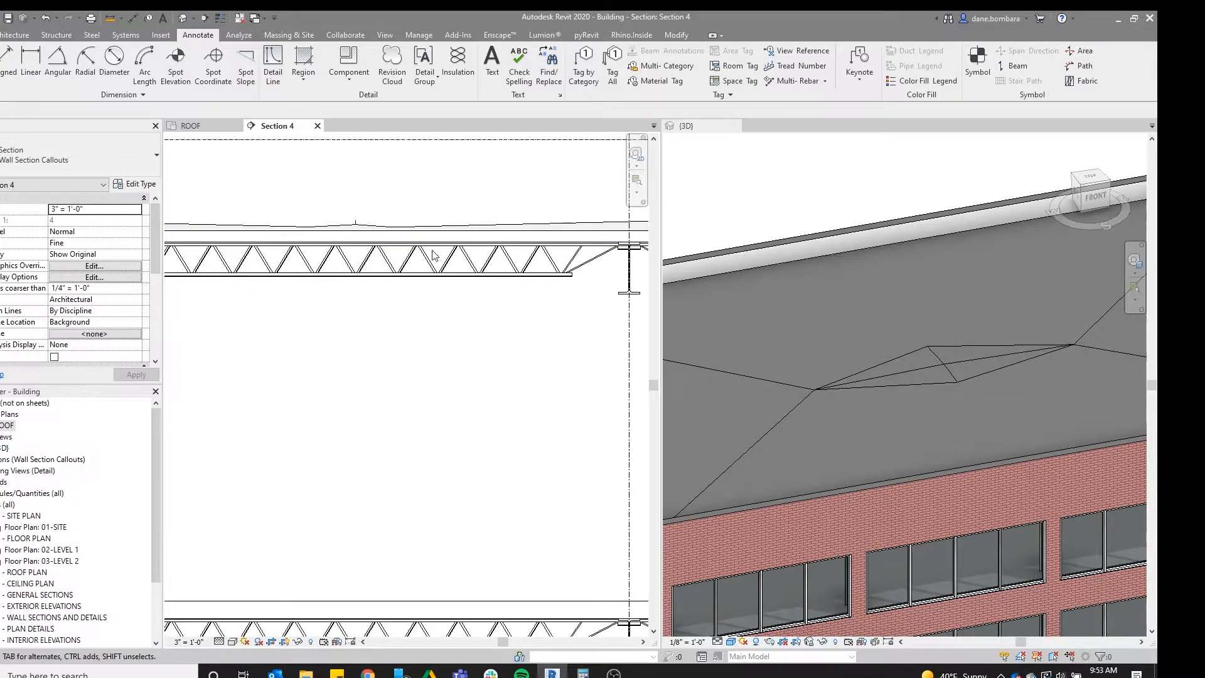
{"action": "scroll", "coordinate": [433, 256], "scroll_direction": "down", "scroll_amount": 2}
{"action": "scroll", "coordinate": [522, 280], "scroll_direction": "down", "scroll_amount": 1}
{"action": "scroll", "coordinate": [864, 322], "scroll_direction": "down", "scroll_amount": 2}
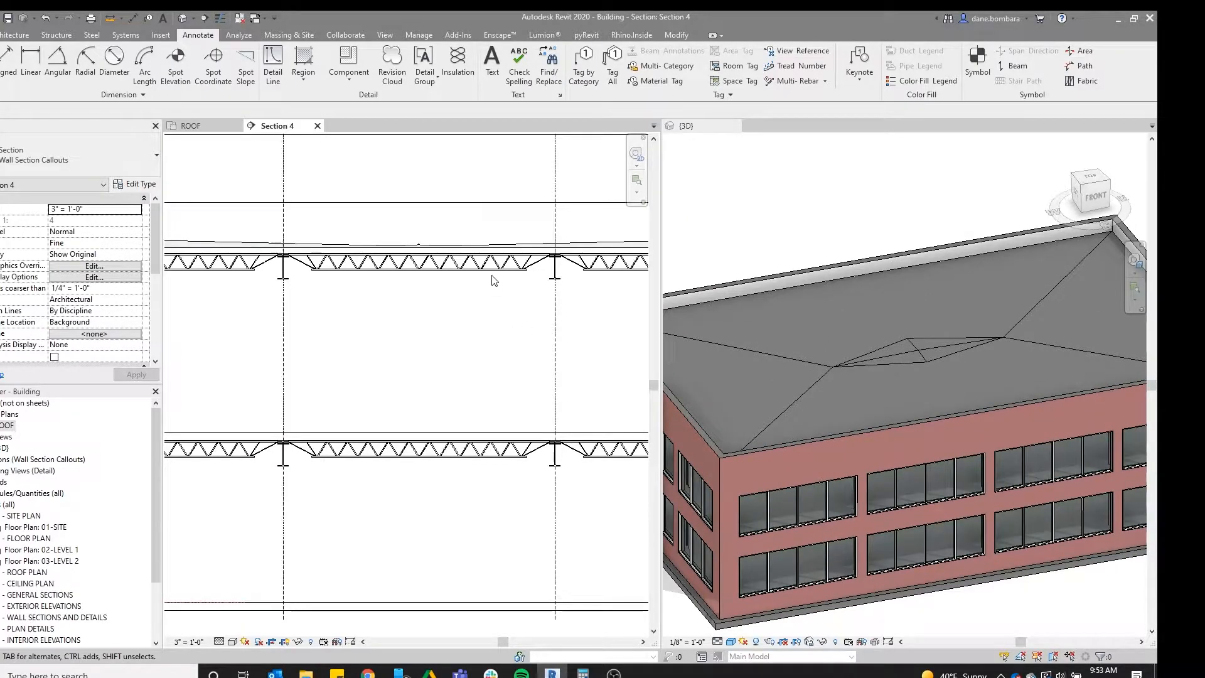
Review the whole building section and the sloped roof in the 3D view
{"action": "left_click", "coordinate": [788, 251]}
{"action": "scroll", "coordinate": [415, 302], "scroll_direction": "down", "scroll_amount": 5}
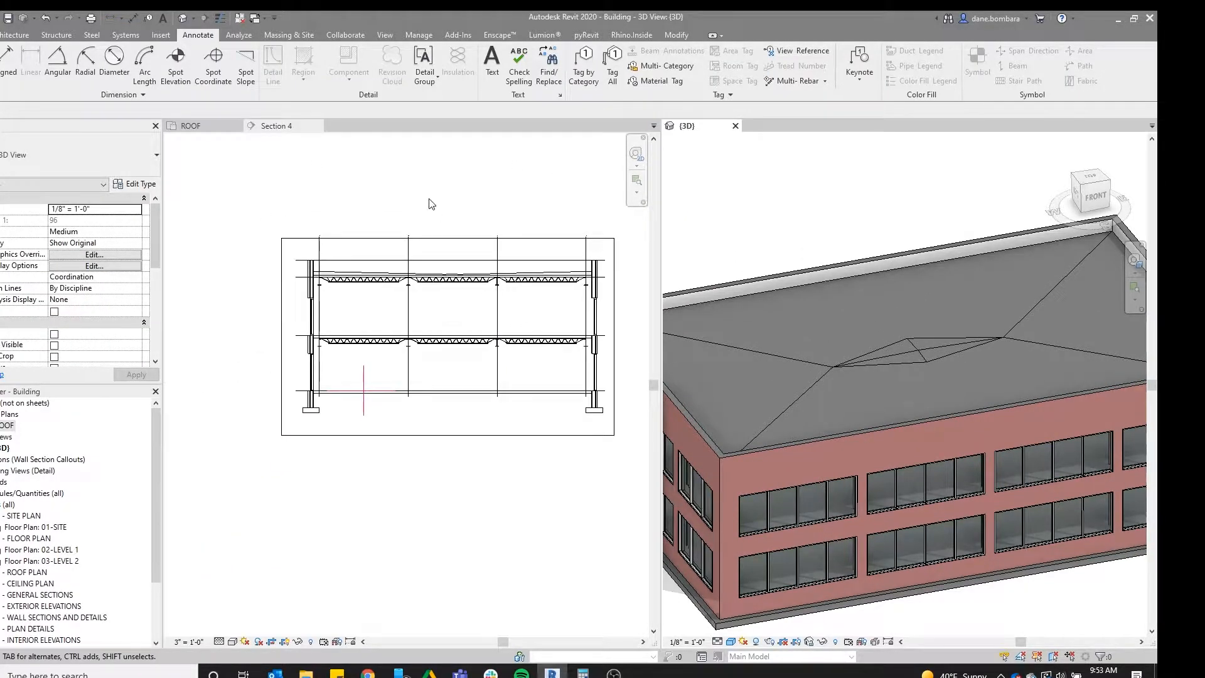
{"action": "left_click", "coordinate": [405, 372]}
{"action": "scroll", "coordinate": [835, 365], "scroll_direction": "up", "scroll_amount": 3}
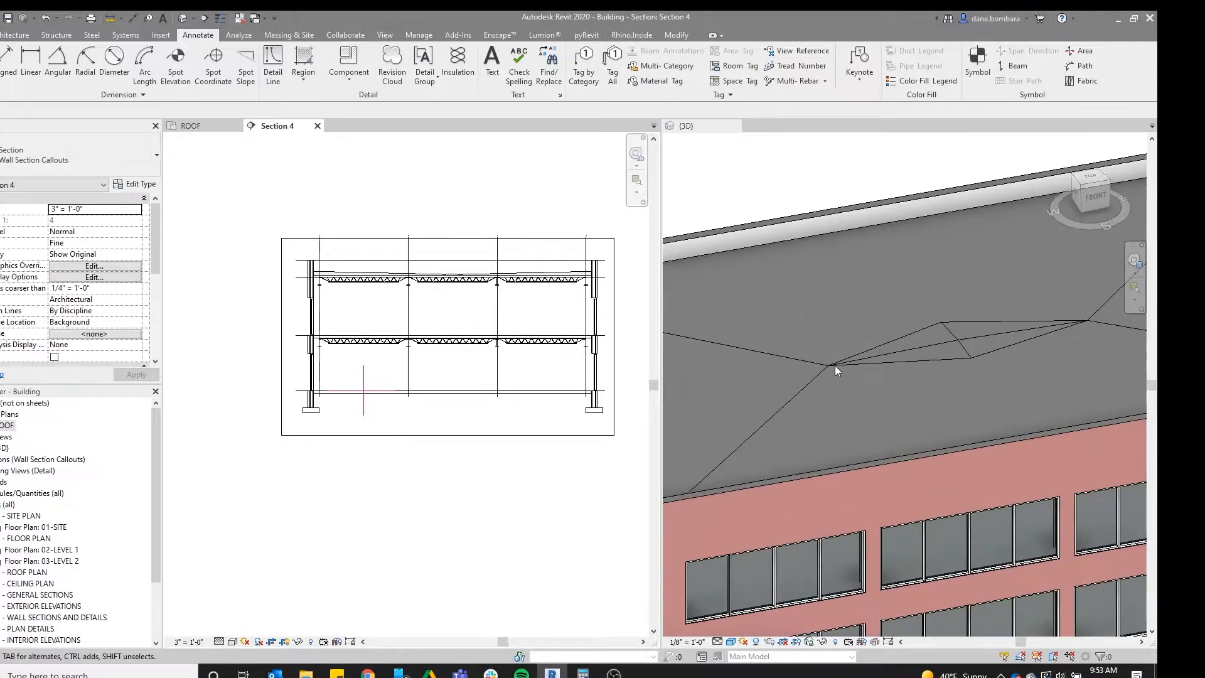
{"action": "scroll", "coordinate": [819, 338], "scroll_direction": "down", "scroll_amount": 3}
{"action": "left_click", "coordinate": [782, 230]}
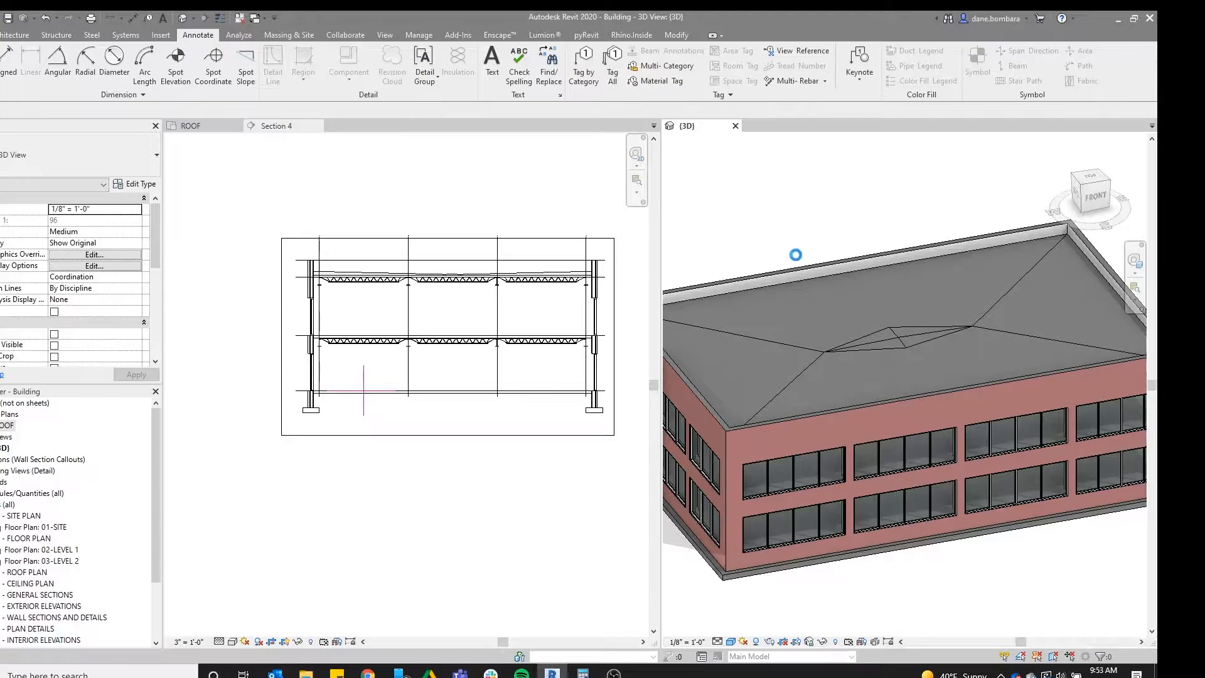
{"action": "scroll", "coordinate": [764, 249], "scroll_direction": "down", "scroll_amount": 2}
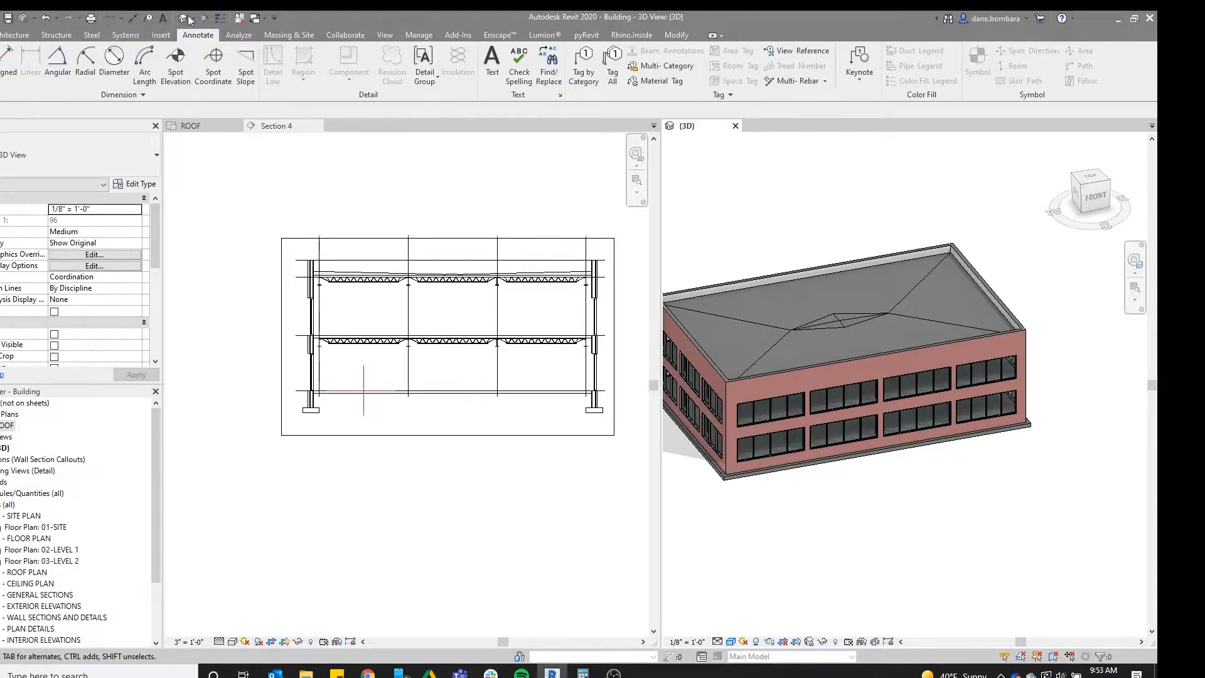
Close the inactive views and create a new project from the Mechanical Template
{"action": "left_click", "coordinate": [244, 16]}
{"action": "left_click", "coordinate": [0, 35]}
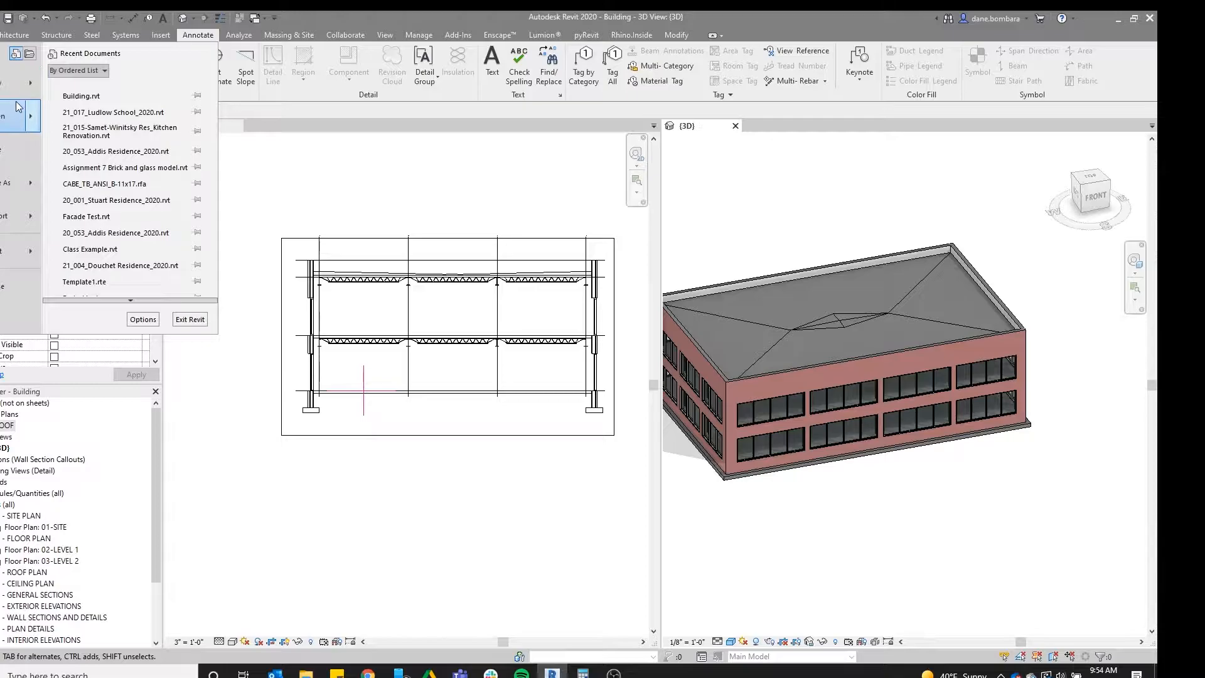
{"action": "mouse_move", "coordinate": [10, 97]}
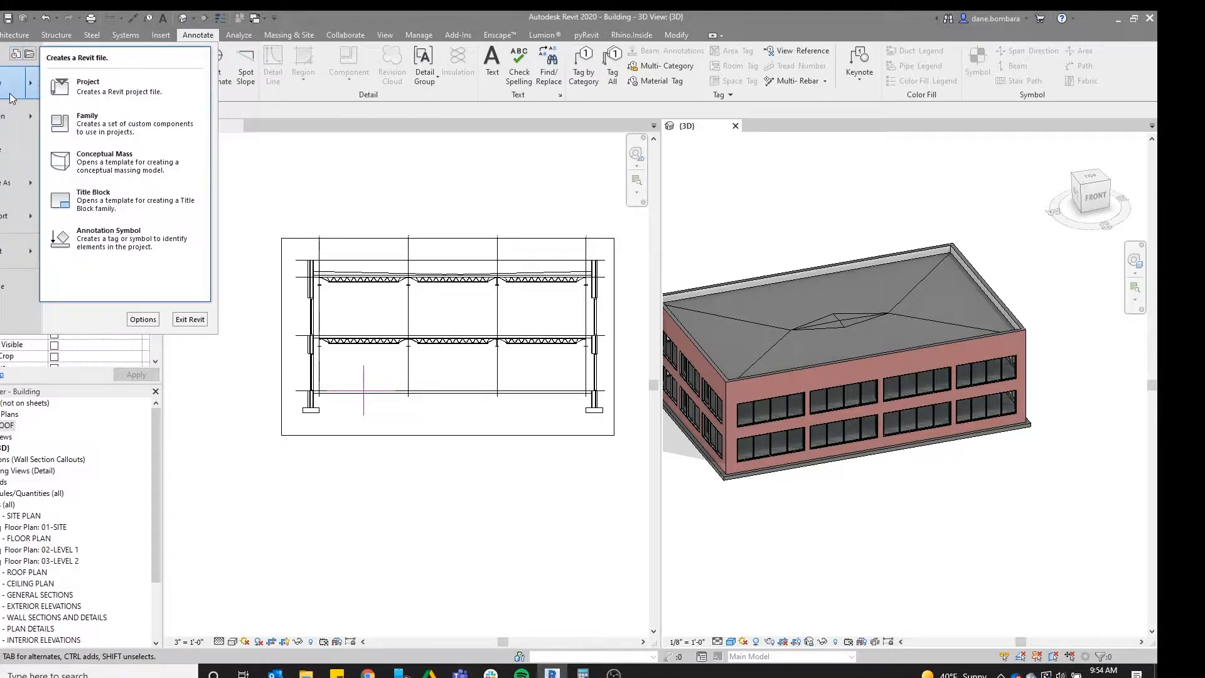
{"action": "left_click", "coordinate": [112, 95]}
{"action": "left_click", "coordinate": [376, 253]}
{"action": "left_click", "coordinate": [335, 283]}
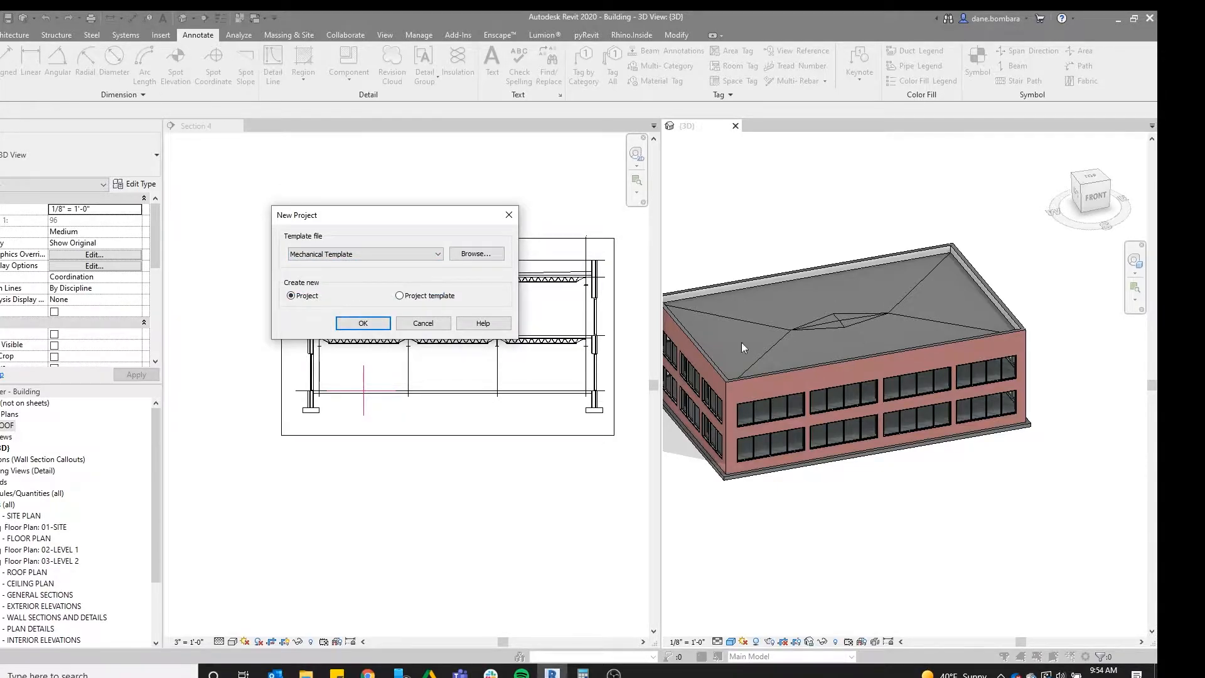
{"action": "left_click", "coordinate": [370, 324]}
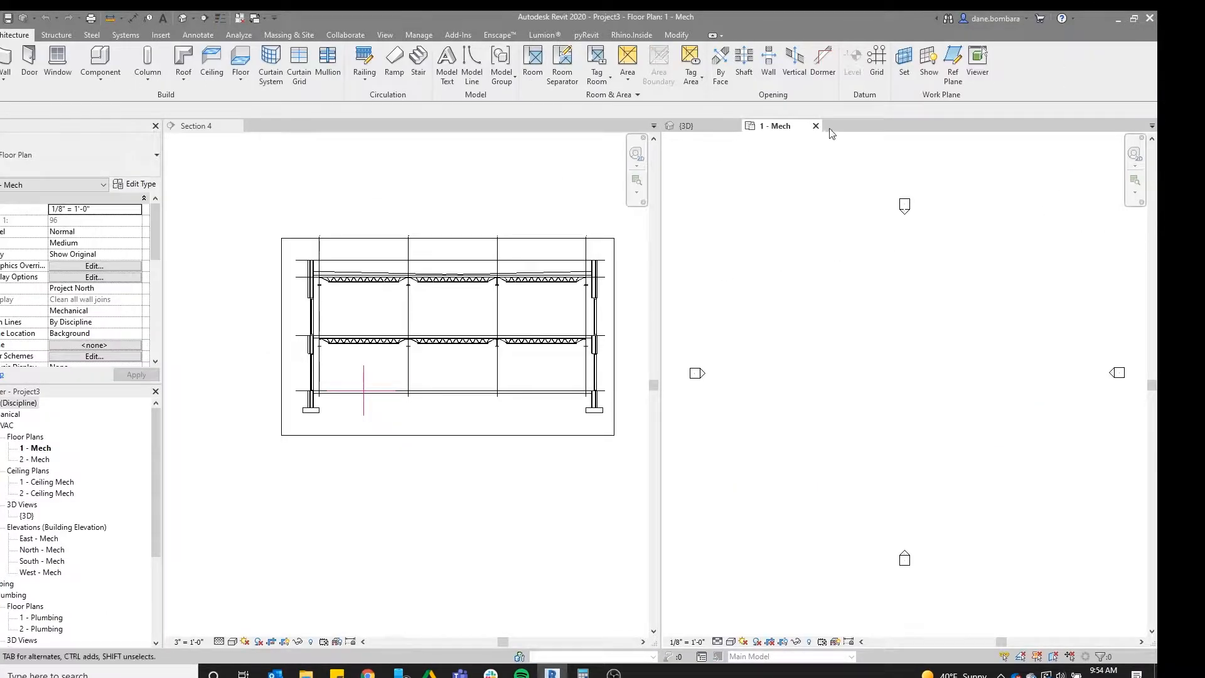
Close the building model's 3D and Section 4 views so only the new project's 1 - Mech plan stays open
{"action": "left_click", "coordinate": [731, 127]}
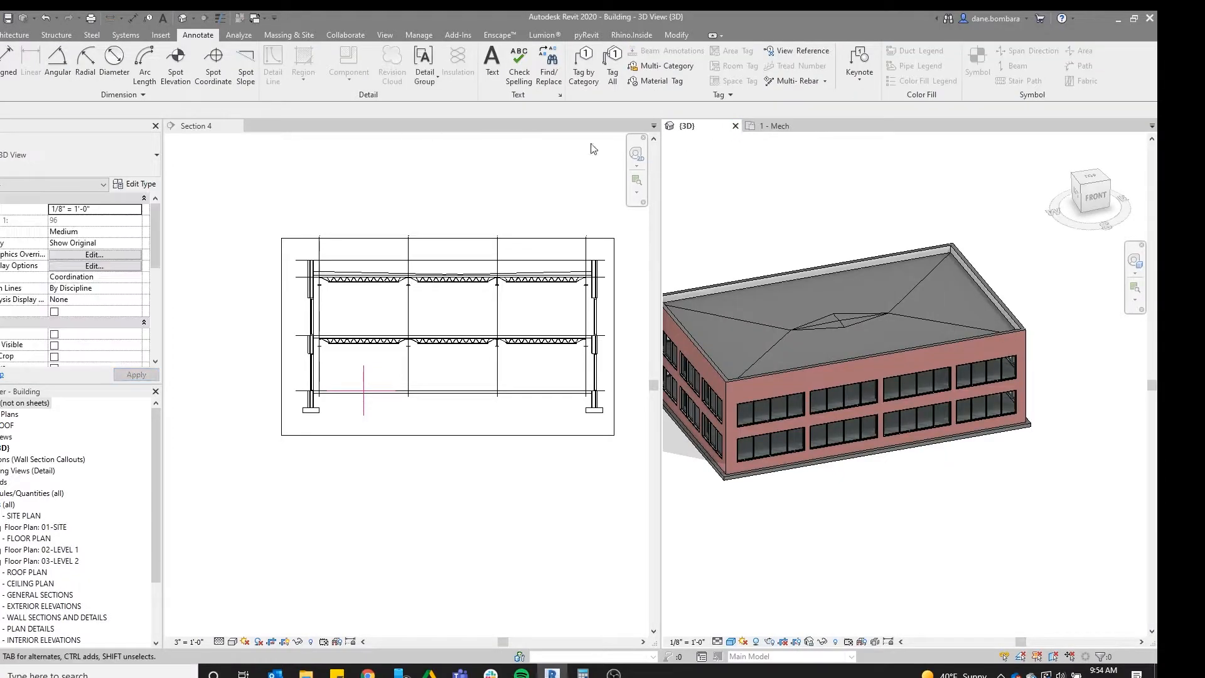
{"action": "left_click", "coordinate": [735, 126]}
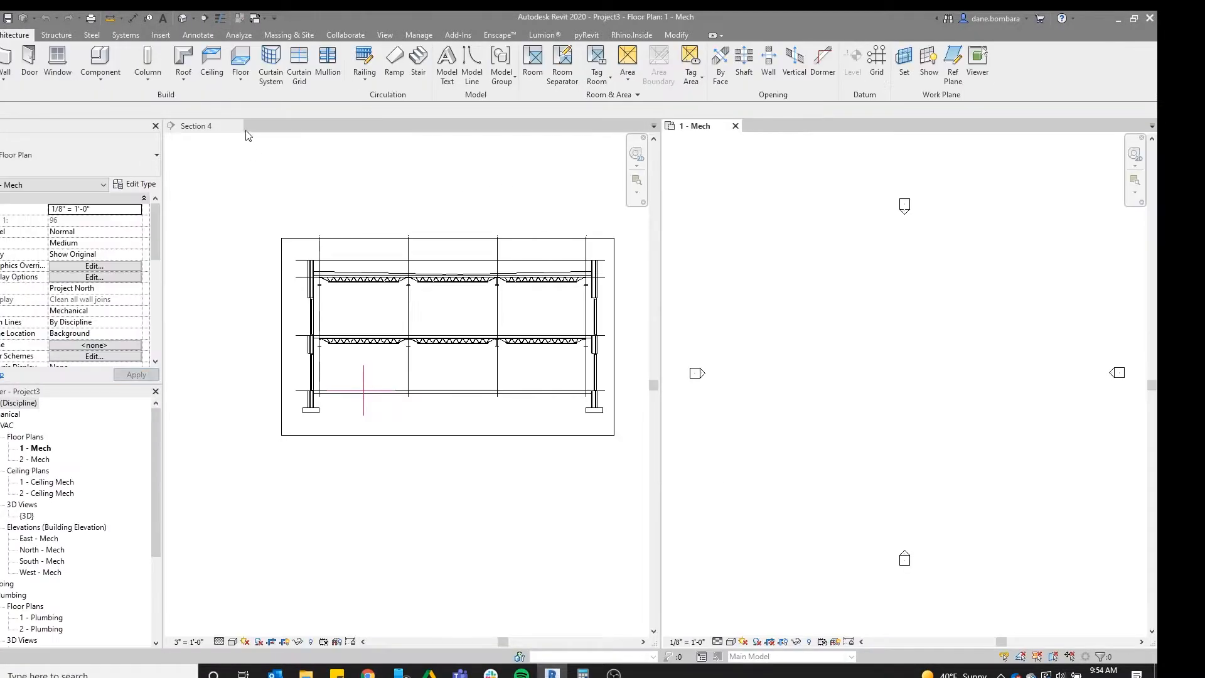
{"action": "left_click", "coordinate": [237, 125]}
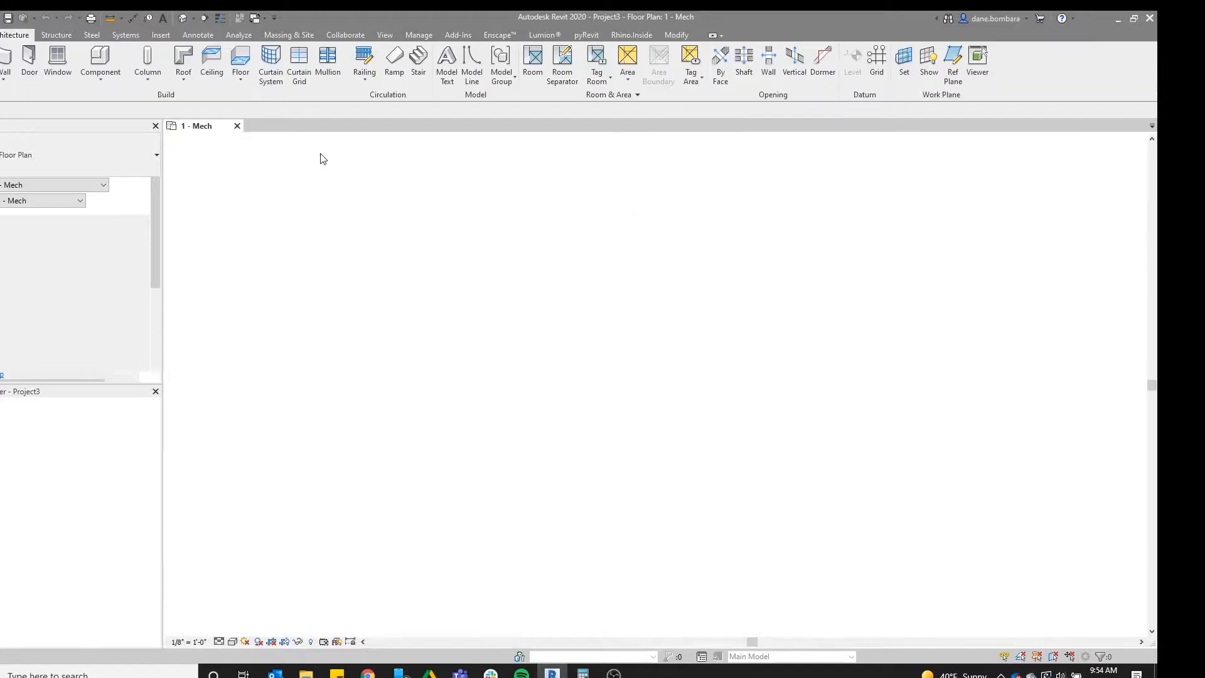
Link Building.rvt from the Plumbing folder into the new project with Auto - Origin to Origin positioning
{"action": "scroll", "coordinate": [408, 295], "scroll_direction": "down", "scroll_amount": 3}
{"action": "middle_click_drag", "start_coordinate": [448, 315], "coordinate": [523, 334]}
{"action": "scroll", "coordinate": [495, 311], "scroll_direction": "up", "scroll_amount": 3}
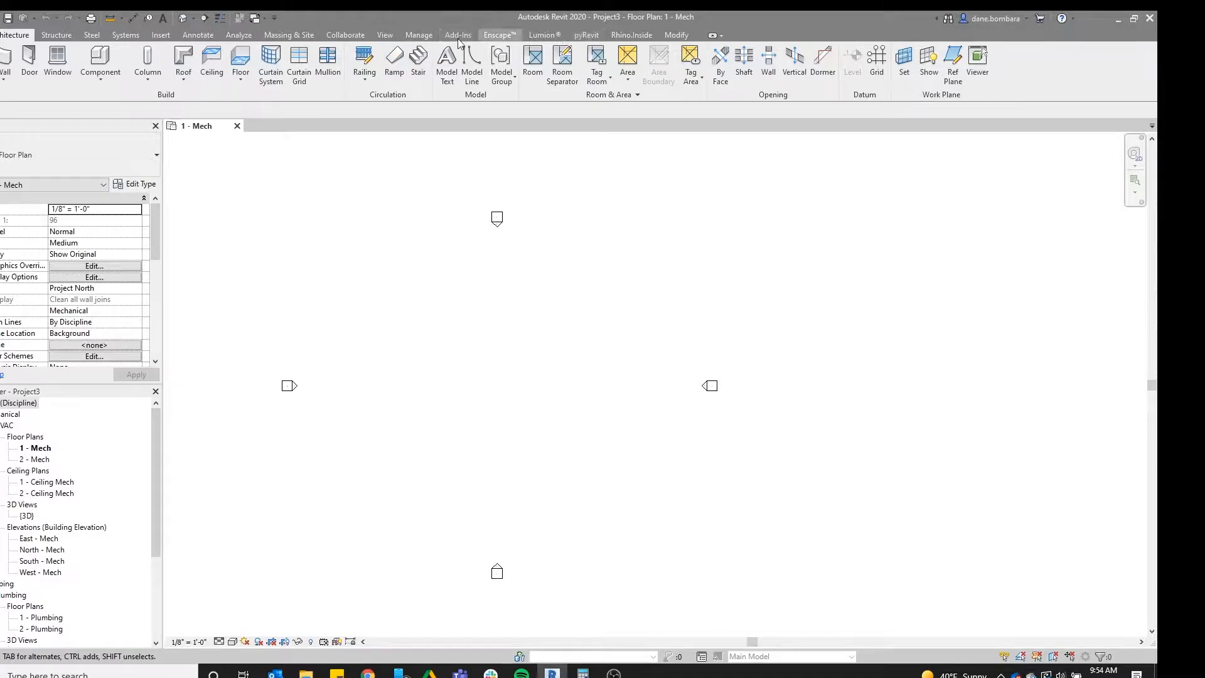
{"action": "left_click", "coordinate": [161, 35]}
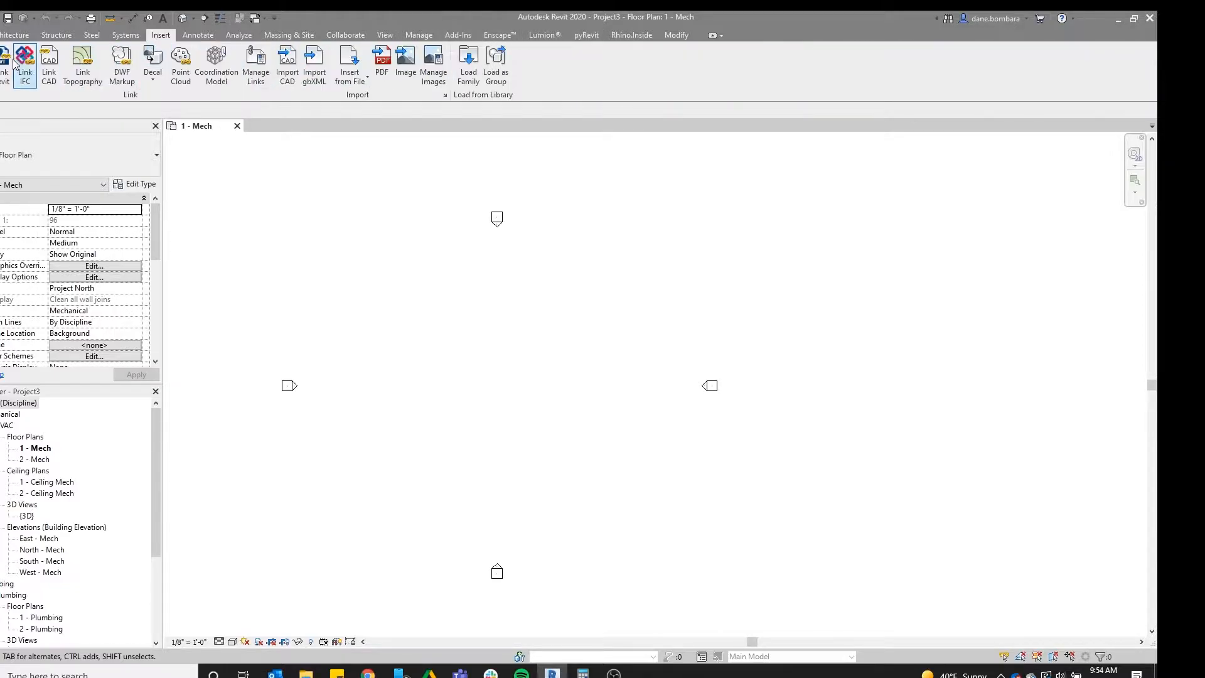
{"action": "left_click", "coordinate": [6, 63]}
{"action": "left_click", "coordinate": [243, 178]}
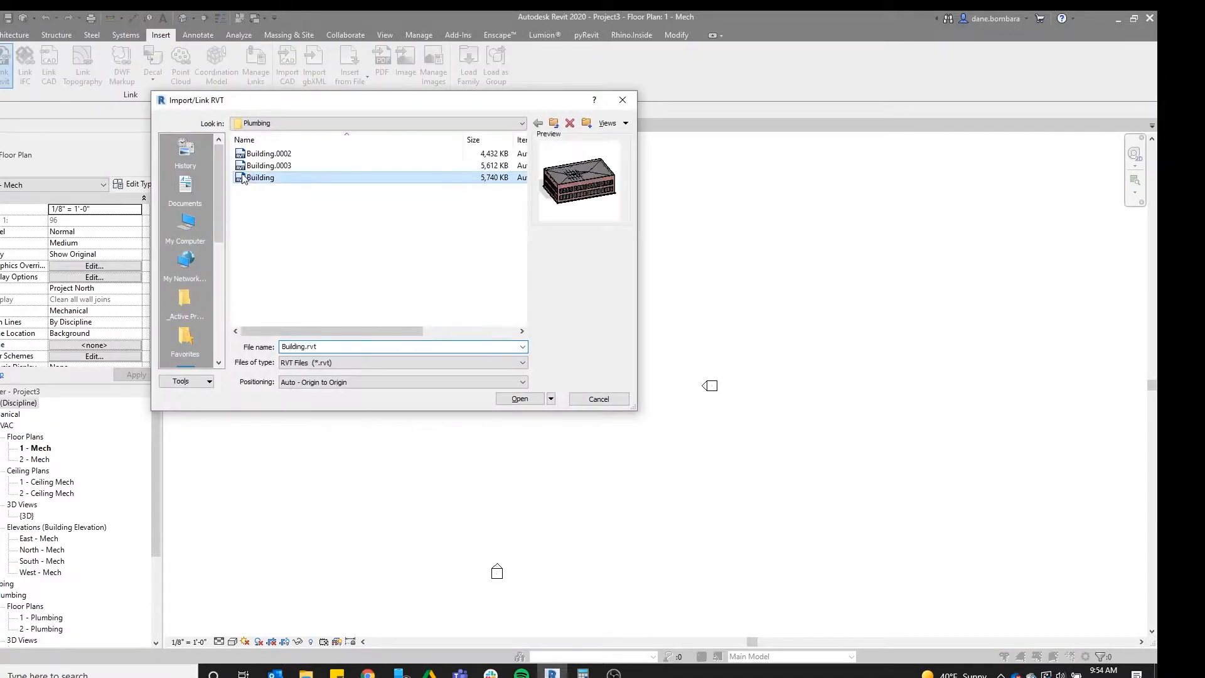
{"action": "left_click", "coordinate": [531, 399]}
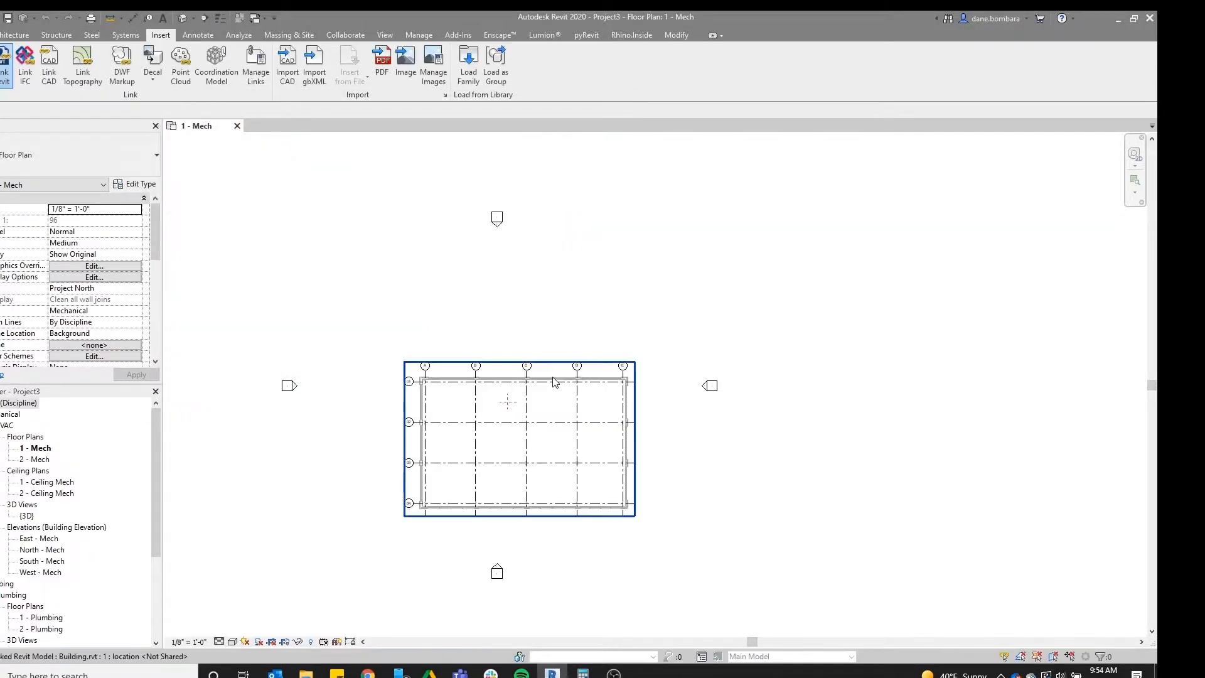
Open the West - Mech elevation from its marker in the 1 - Mech plan to compare the project and linked levels
{"action": "scroll", "coordinate": [505, 291], "scroll_direction": "up", "scroll_amount": 2}
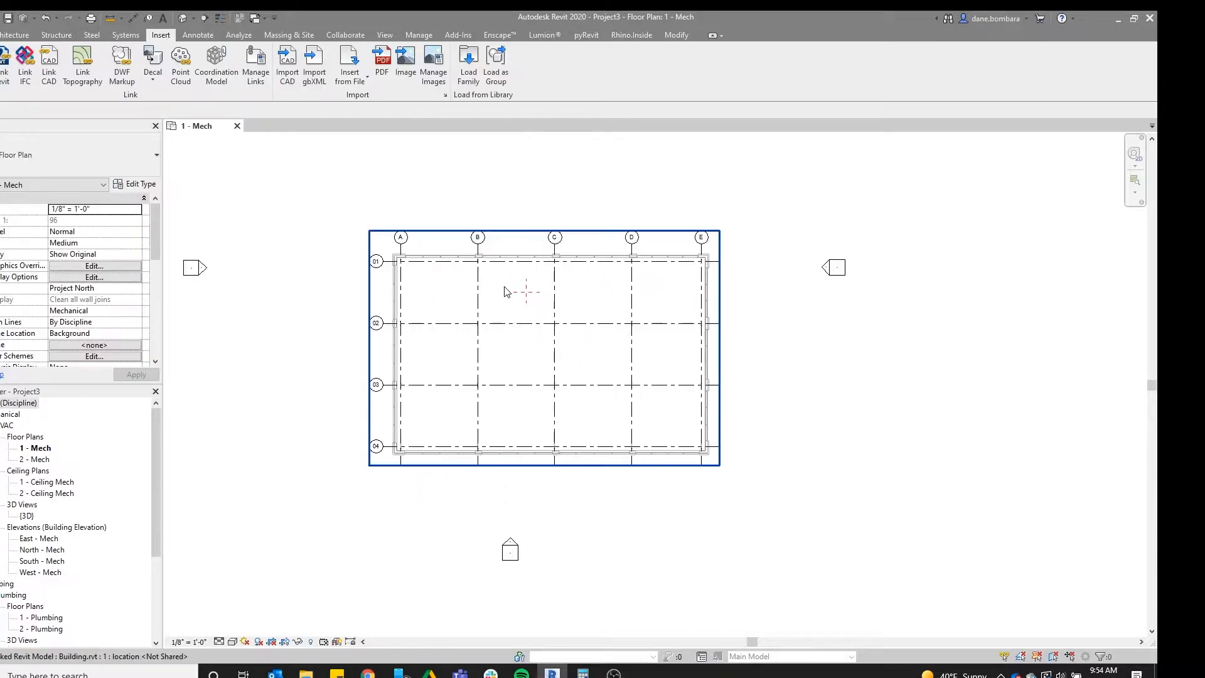
{"action": "middle_click_drag", "start_coordinate": [507, 295], "coordinate": [556, 270]}
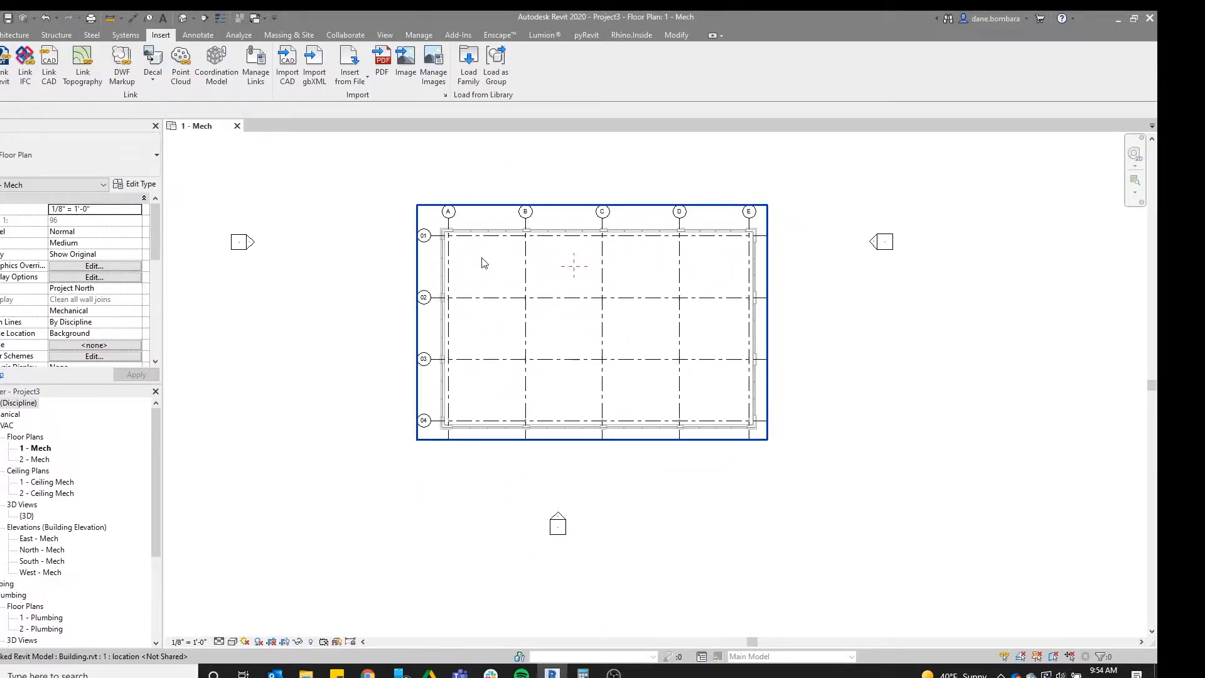
{"action": "left_click", "coordinate": [256, 249]}
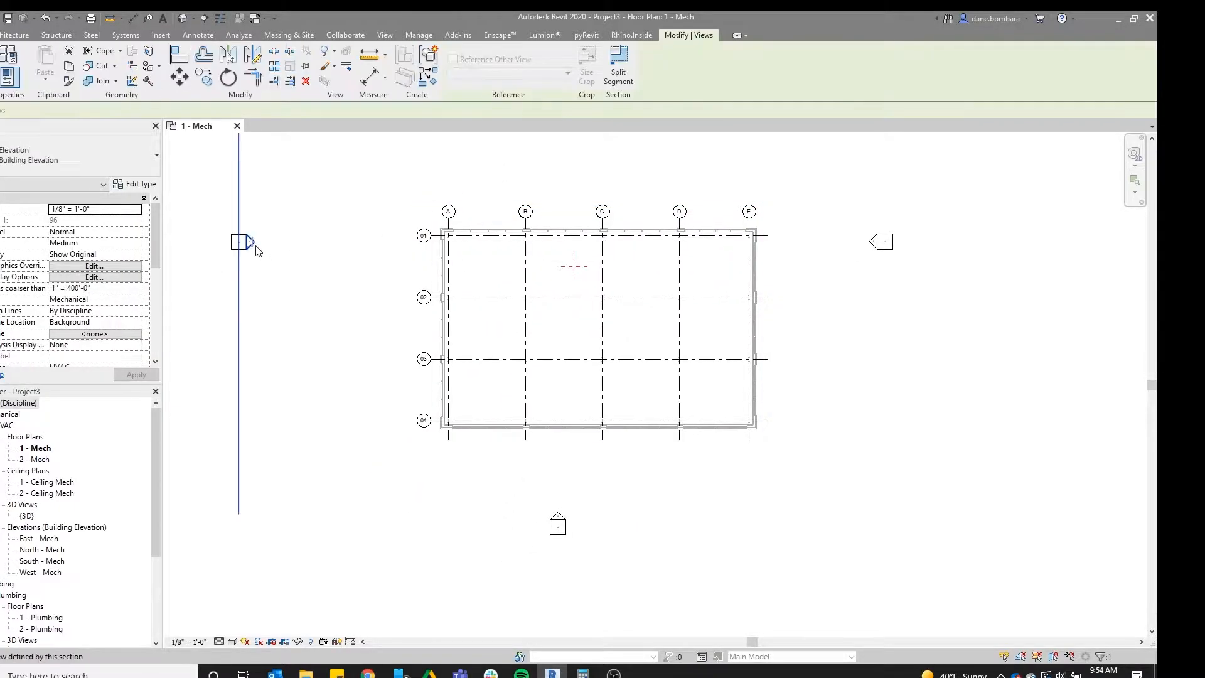
{"action": "left_click", "coordinate": [322, 259]}
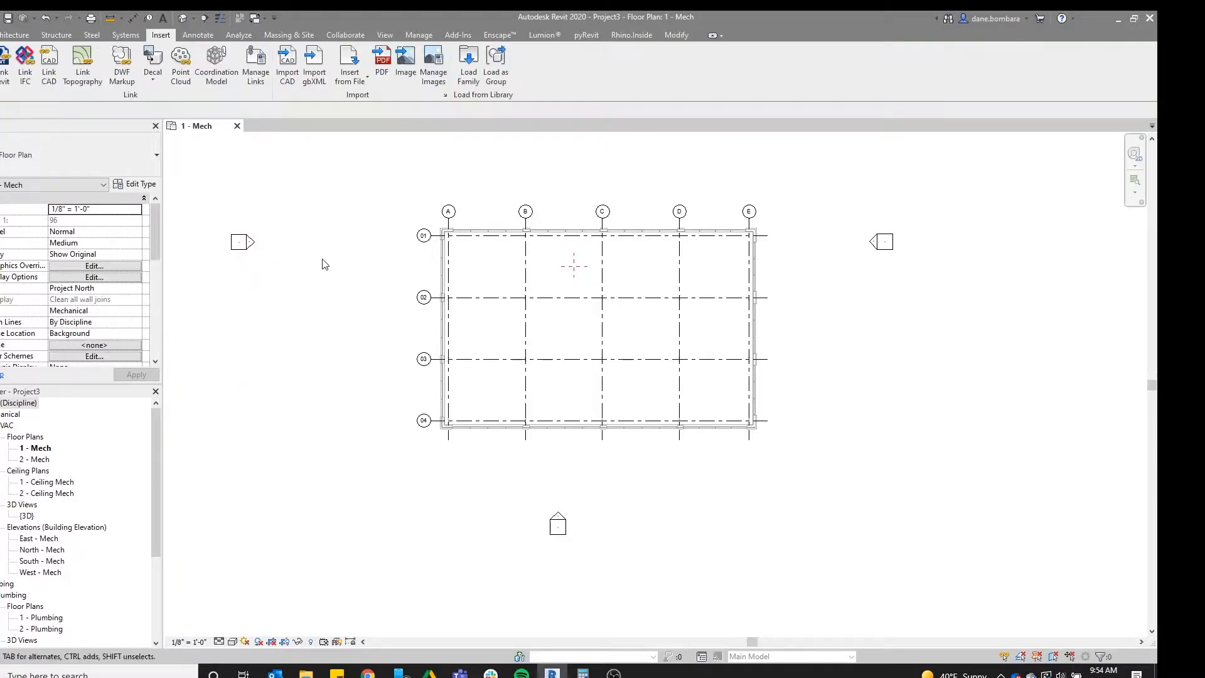
{"action": "double_click", "coordinate": [255, 249]}
{"action": "scroll", "coordinate": [675, 337], "scroll_direction": "up", "scroll_amount": 3}
{"action": "middle_click_drag", "start_coordinate": [675, 337], "coordinate": [687, 298]}
{"action": "scroll", "coordinate": [722, 314], "scroll_direction": "up", "scroll_amount": 1}
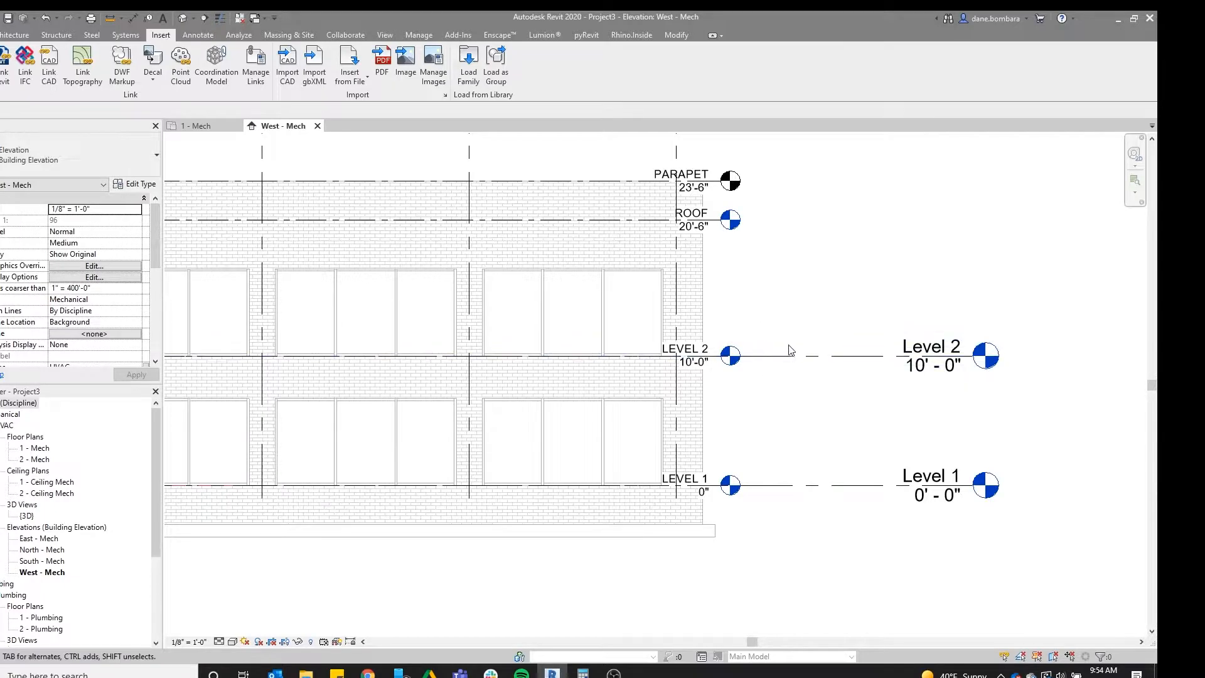
Pull the Level 1 and Level 2 heads in closer to the linked building's level markers
{"action": "left_click", "coordinate": [898, 356]}
{"action": "left_click_drag", "start_coordinate": [973, 356], "coordinate": [872, 356]}
{"action": "left_click", "coordinate": [813, 274]}
Copy Level 2 up to the linked ROOF and PARAPET levels, at 20' - 6" and 23' - 6"
{"action": "left_click", "coordinate": [776, 356]}
{"action": "middle_click_drag", "start_coordinate": [771, 403], "coordinate": [754, 422]}
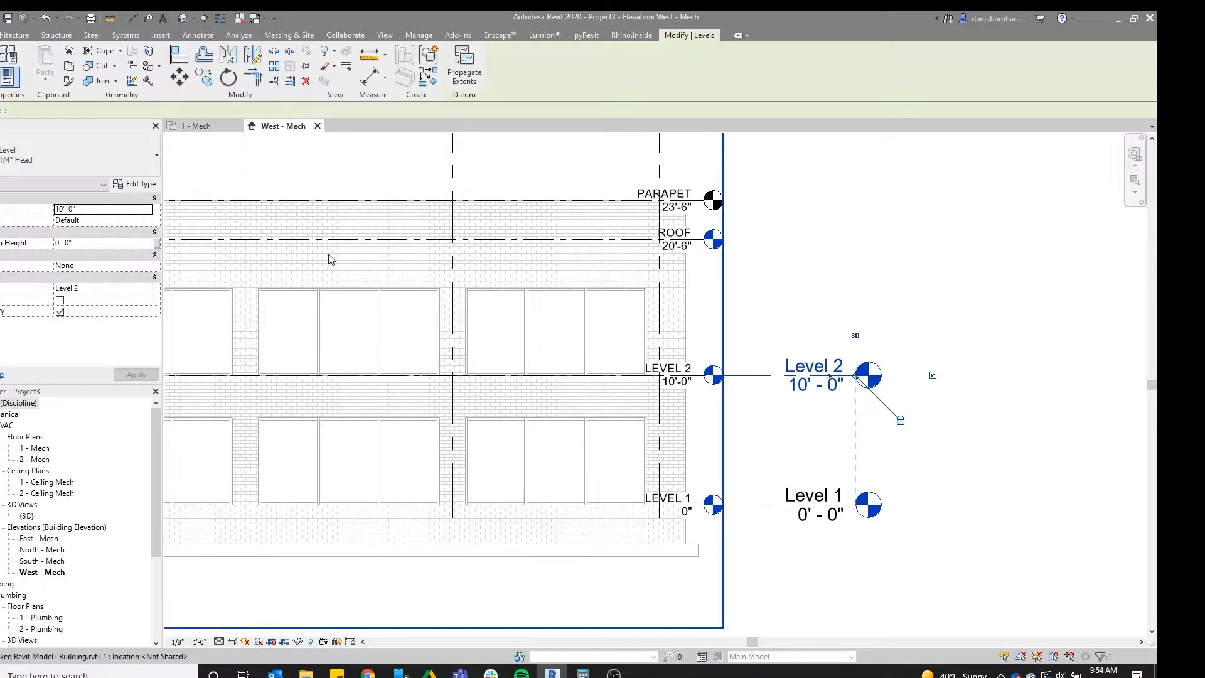
{"action": "left_click", "coordinate": [203, 77]}
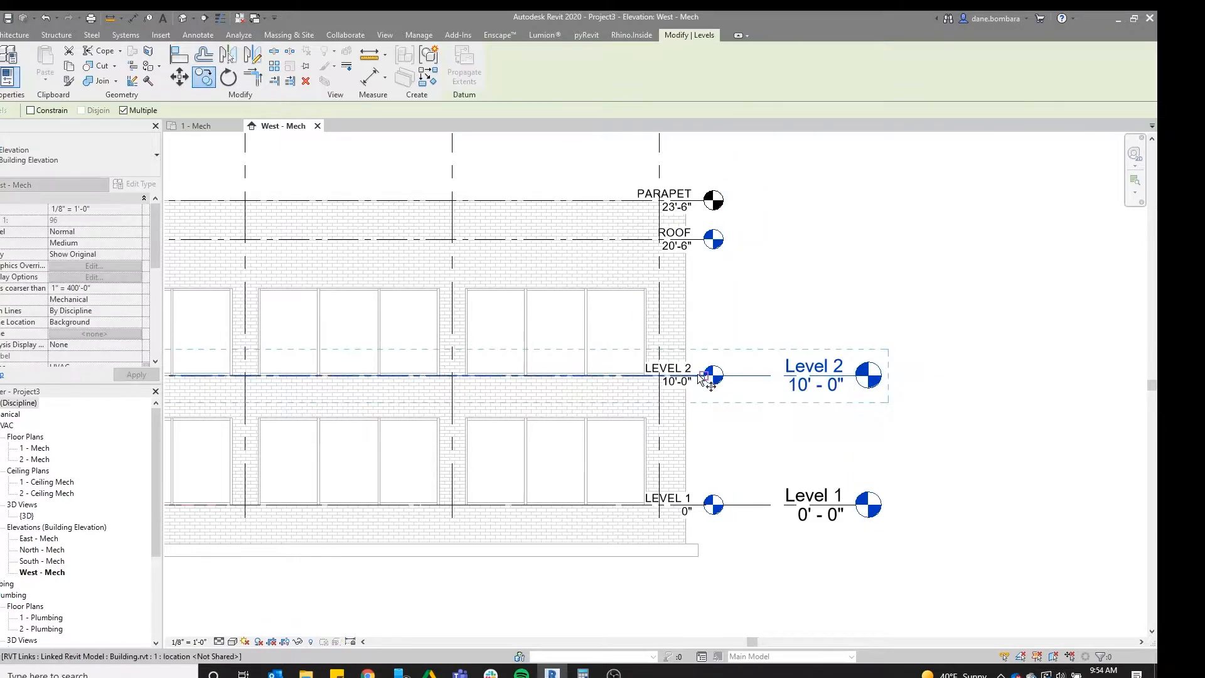
{"action": "scroll", "coordinate": [702, 376], "scroll_direction": "up", "scroll_amount": 3}
{"action": "left_click", "coordinate": [696, 375]}
{"action": "left_click", "coordinate": [695, 168]}
{"action": "middle_click_drag", "start_coordinate": [693, 103], "coordinate": [693, 261]}
{"action": "left_click", "coordinate": [693, 264]}
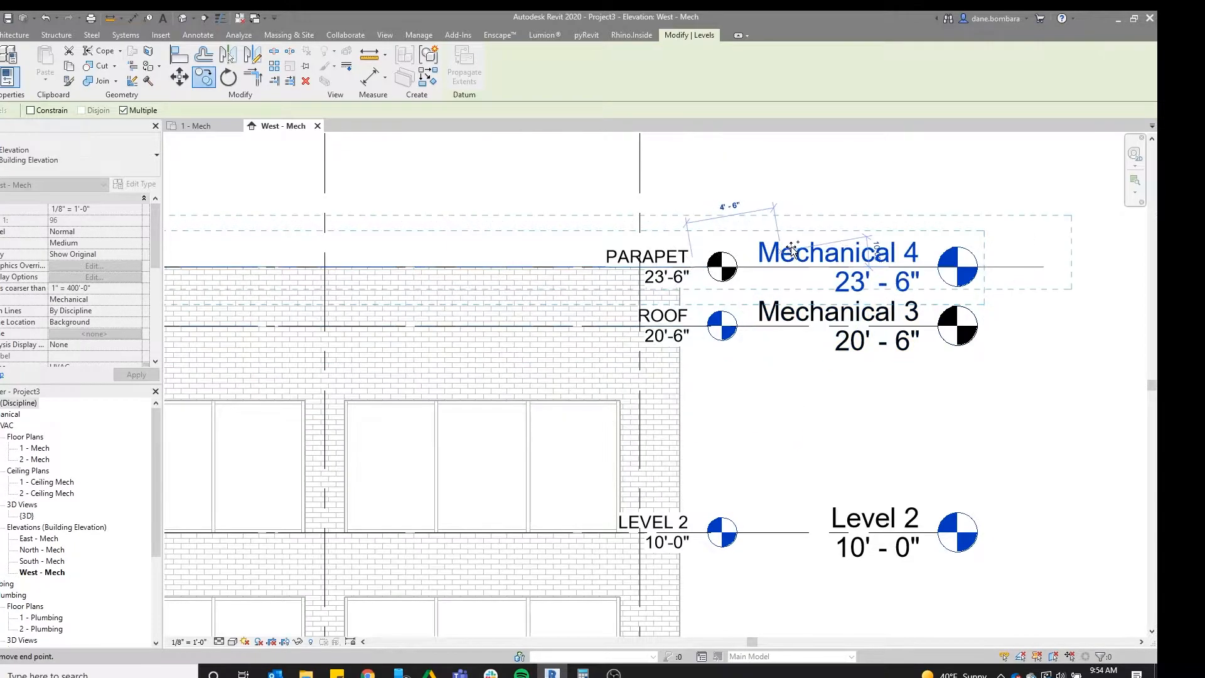
Rename the copied level at the parapet as MECH_PARAPET and the one at the roof as MECH_ROOF
{"action": "scroll", "coordinate": [790, 251], "scroll_direction": "up", "scroll_amount": 2}
{"action": "key", "text": "Escape"}
{"action": "left_click", "coordinate": [882, 252]}
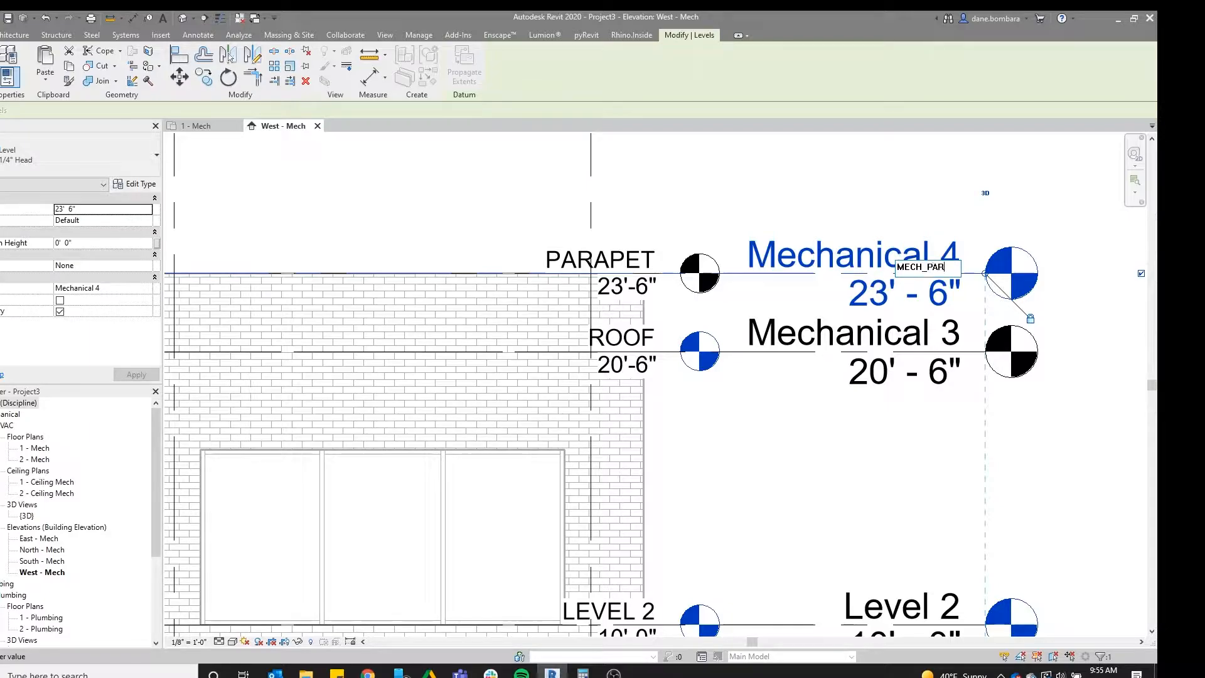
{"action": "type", "text": "T"}
{"action": "key", "text": "Return"}
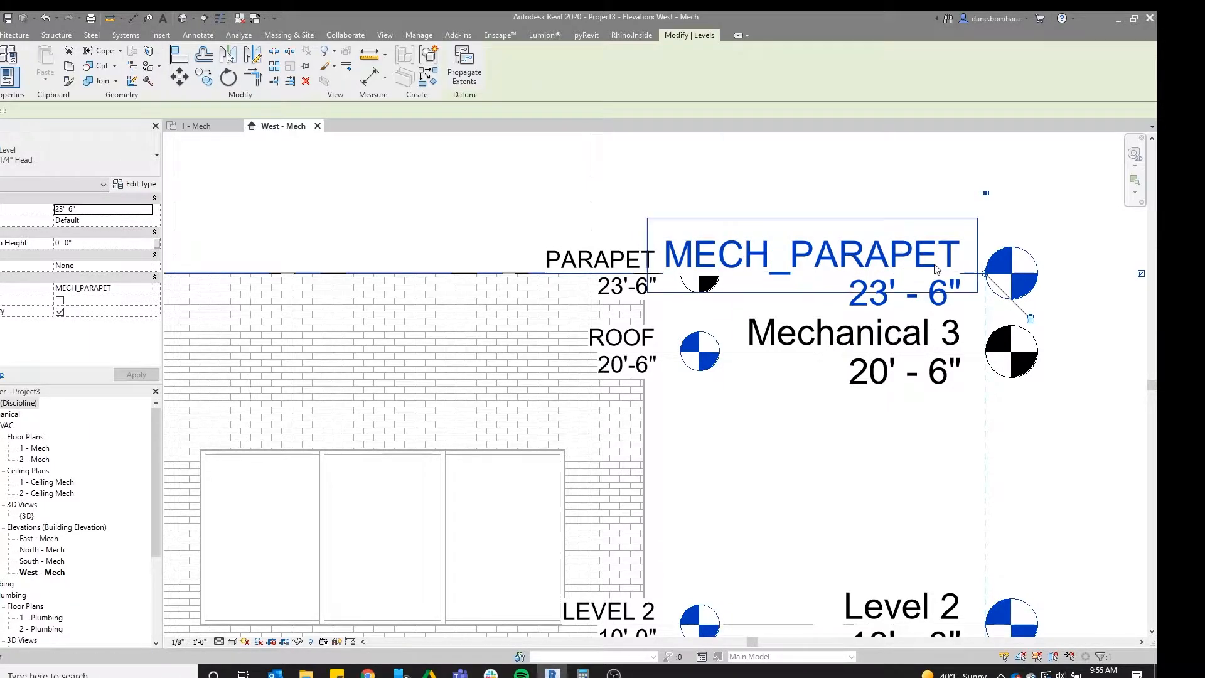
{"action": "middle_click_drag", "start_coordinate": [999, 295], "coordinate": [913, 269]}
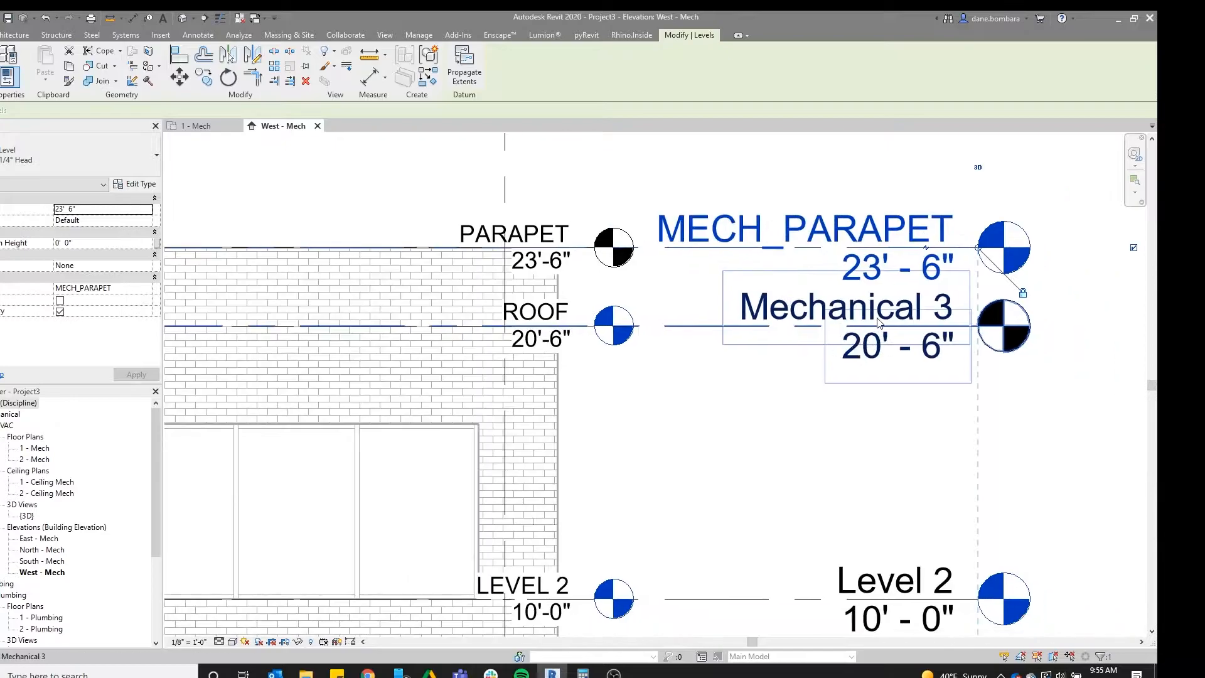
{"action": "double_click", "coordinate": [887, 308]}
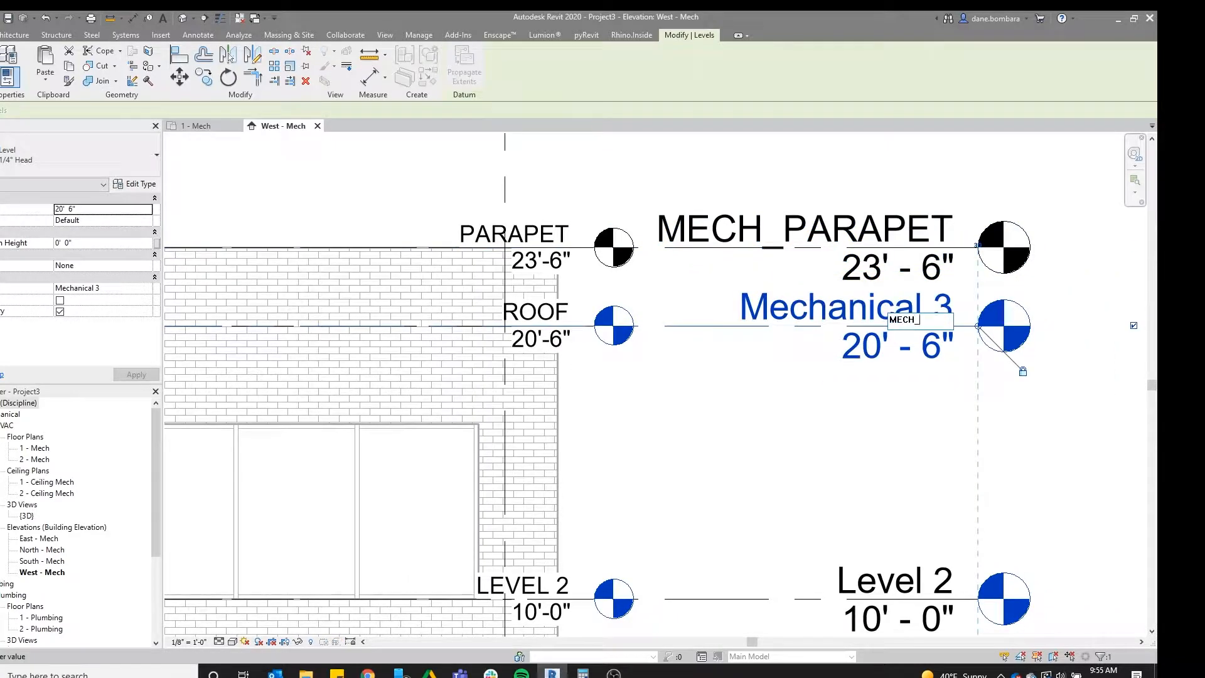
{"action": "key", "text": "Return"}
Rename Level 2 as MECH_LEVEL 2 and Level 1 as MECH_LEVEL 1
{"action": "scroll", "coordinate": [801, 429], "scroll_direction": "down", "scroll_amount": 1}
{"action": "middle_click_drag", "start_coordinate": [800, 430], "coordinate": [747, 348]}
{"action": "left_click", "coordinate": [797, 452]}
{"action": "left_click", "coordinate": [798, 451]}
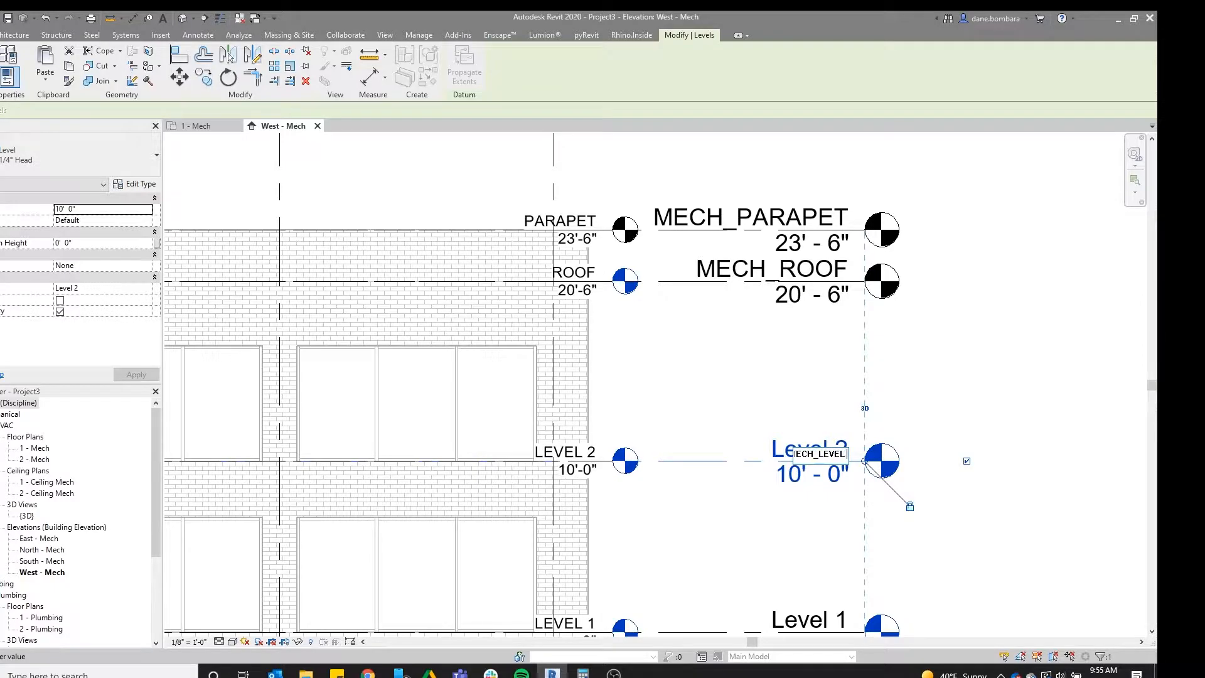
{"action": "key", "text": "Return"}
{"action": "middle_click_drag", "start_coordinate": [772, 618], "coordinate": [769, 424]}
{"action": "left_click", "coordinate": [769, 427]}
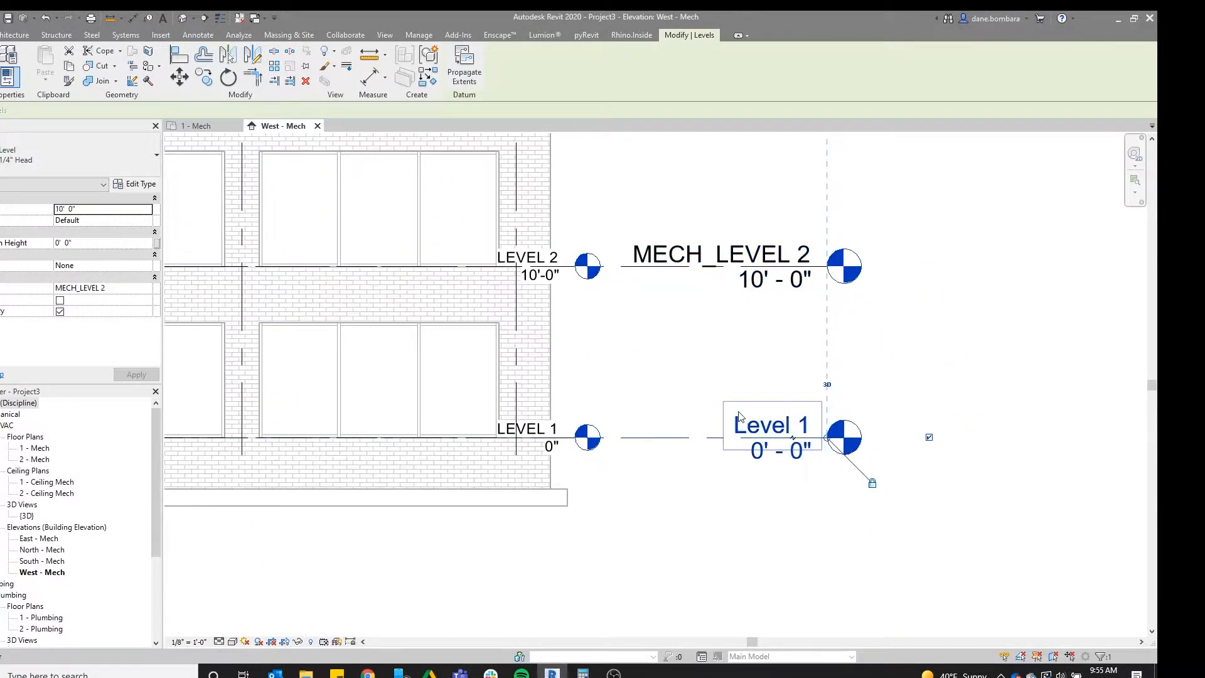
{"action": "left_click", "coordinate": [767, 425]}
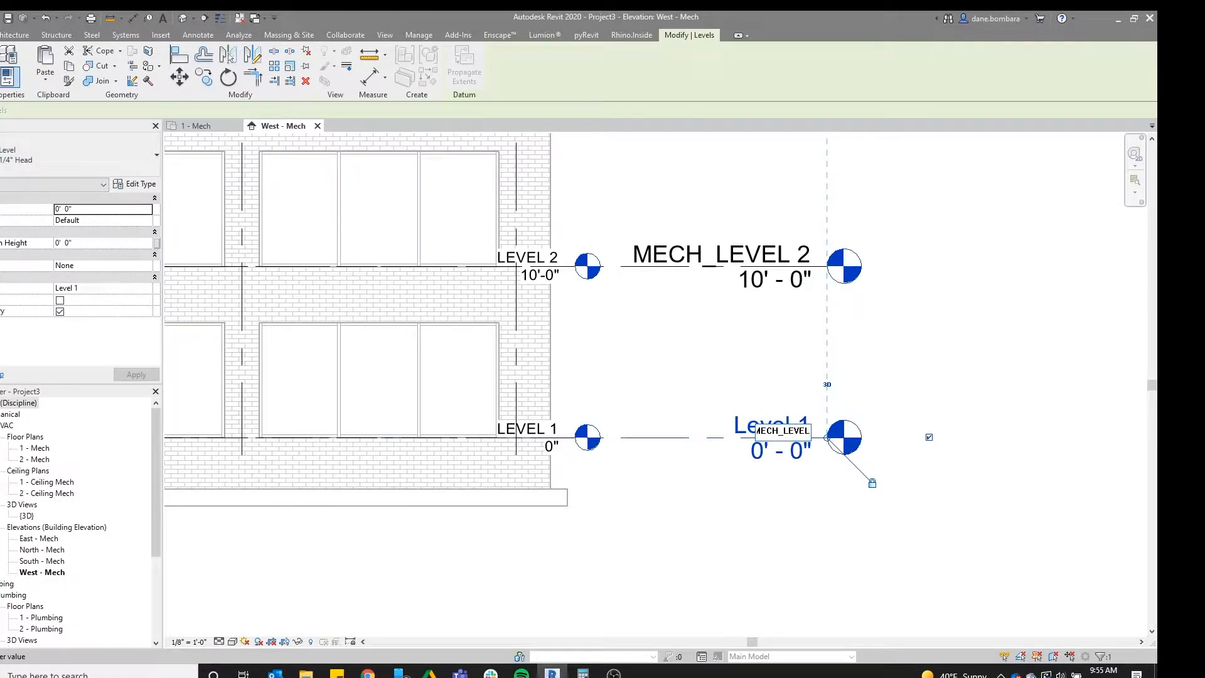
{"action": "key", "text": "Return"}
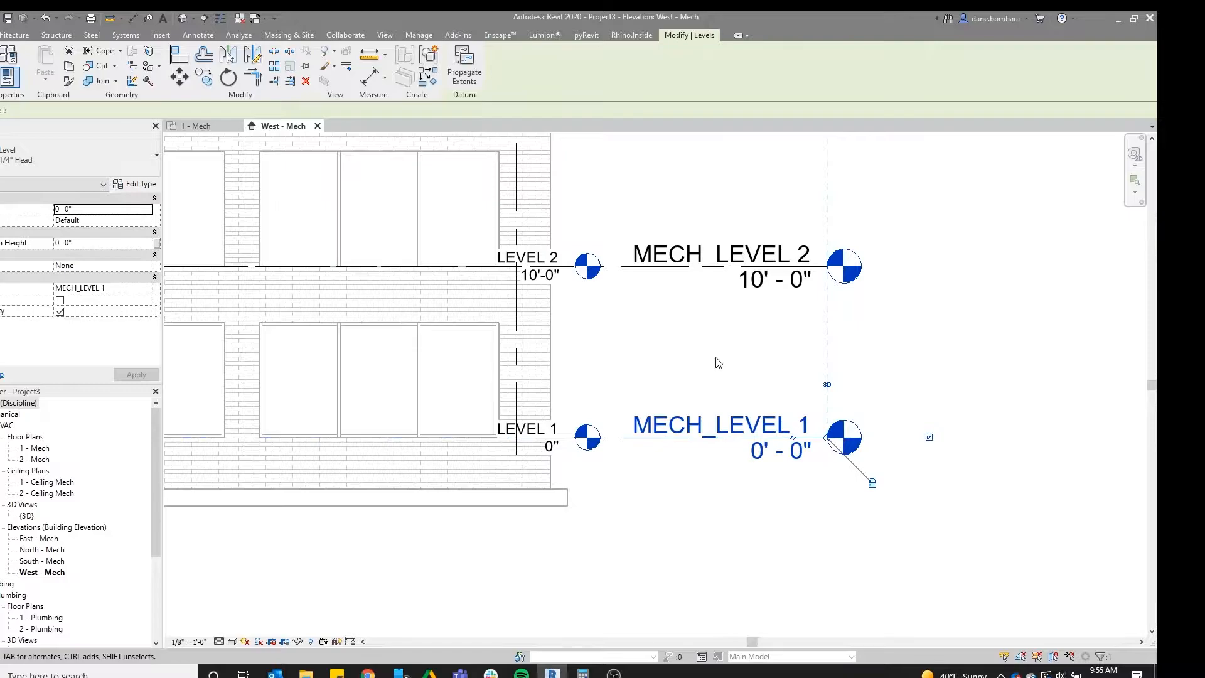
Check the four mechanical levels against the linked building's levels in the west elevation
{"action": "scroll", "coordinate": [718, 358], "scroll_direction": "down", "scroll_amount": 4}
{"action": "left_click", "coordinate": [671, 282]}
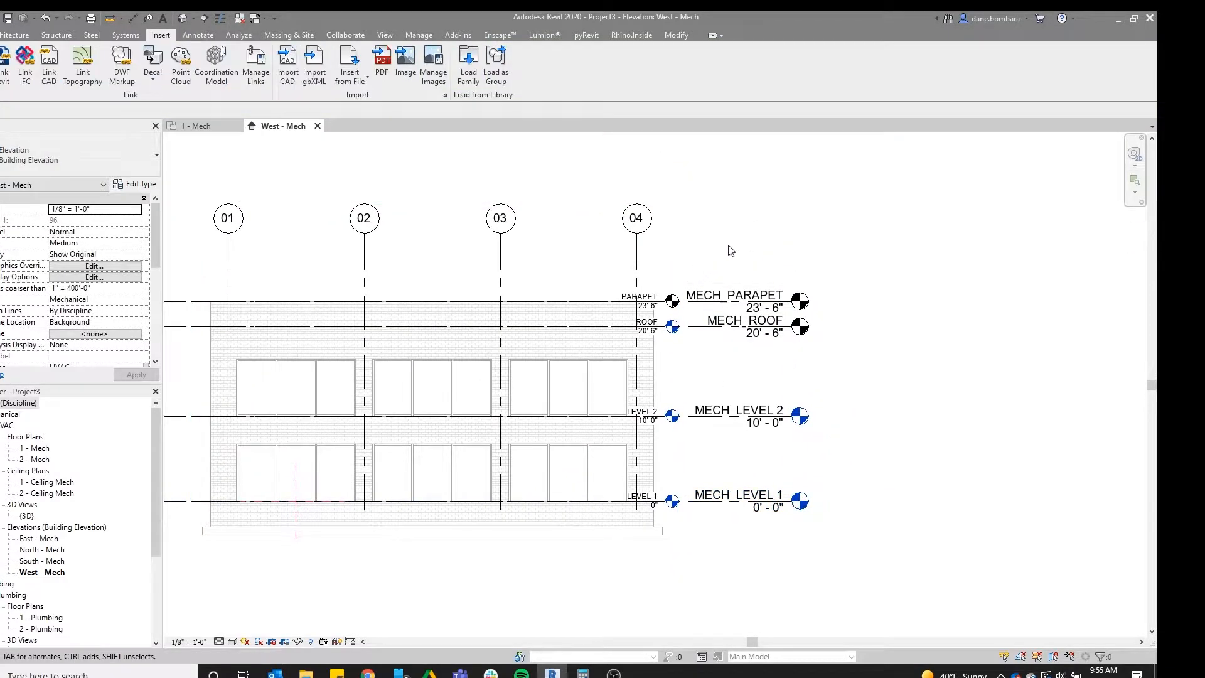
{"action": "scroll", "coordinate": [719, 254], "scroll_direction": "down", "scroll_amount": 2}
{"action": "scroll", "coordinate": [728, 253], "scroll_direction": "up", "scroll_amount": 2}
{"action": "scroll", "coordinate": [762, 251], "scroll_direction": "down", "scroll_amount": 2}
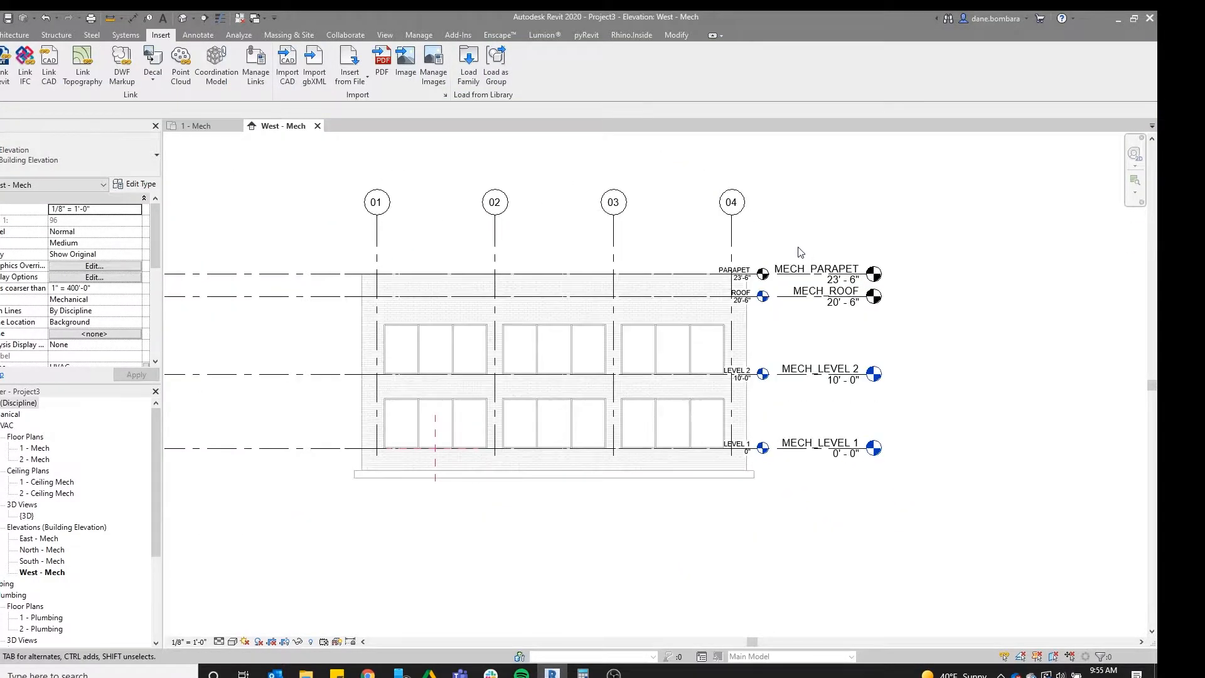
{"action": "scroll", "coordinate": [799, 250], "scroll_direction": "down", "scroll_amount": 2}
{"action": "scroll", "coordinate": [811, 266], "scroll_direction": "up", "scroll_amount": 2}
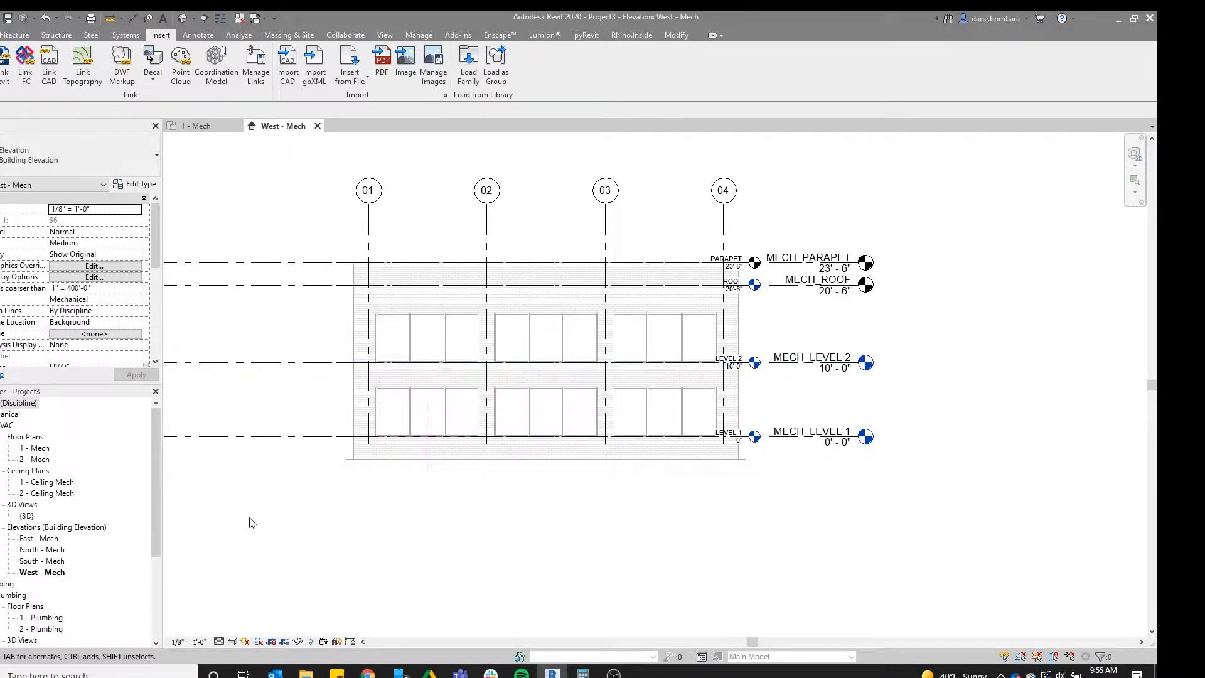
{"action": "scroll", "coordinate": [809, 266], "scroll_direction": "up", "scroll_amount": 2}
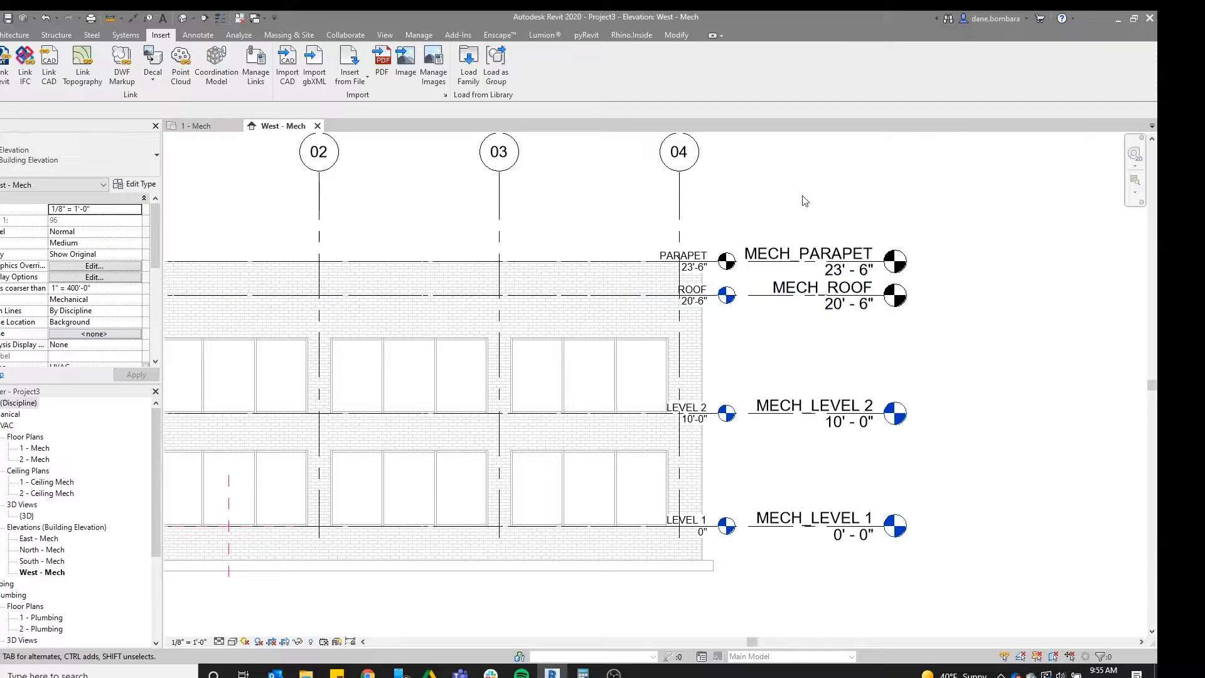
Create a floor plan view for the MECH_ROOF level and inspect the linked roof's slopes in it
{"action": "left_click", "coordinate": [384, 36]}
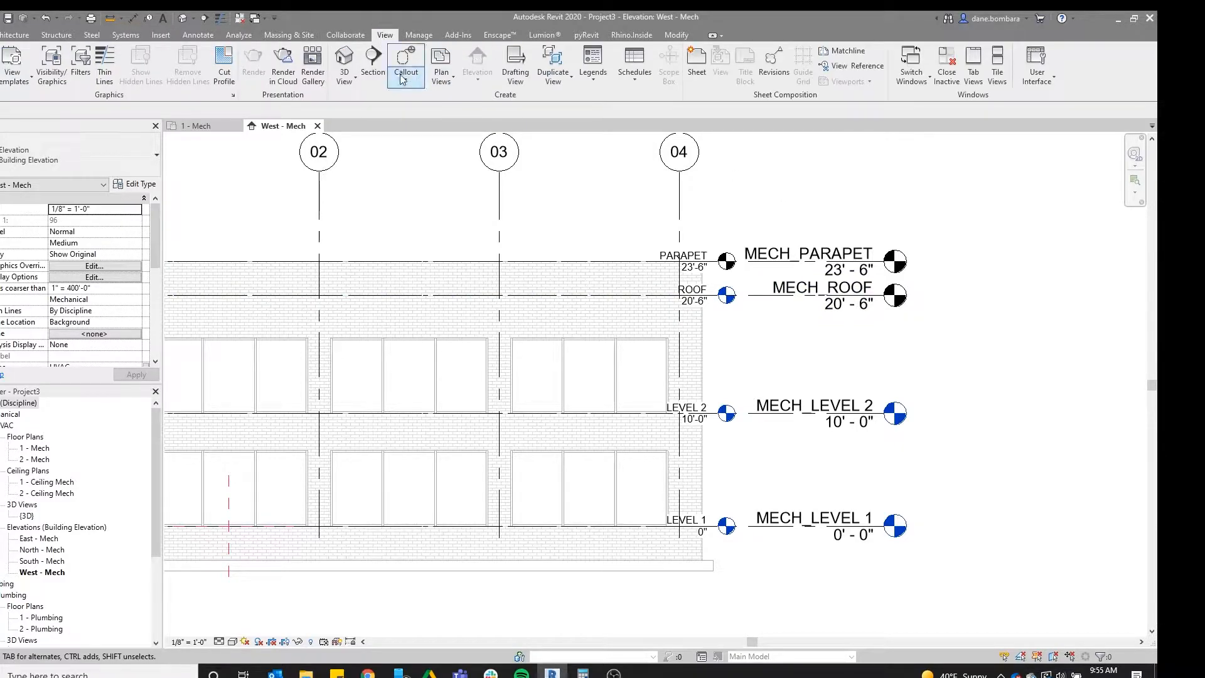
{"action": "left_click", "coordinate": [441, 69]}
{"action": "left_click", "coordinate": [454, 101]}
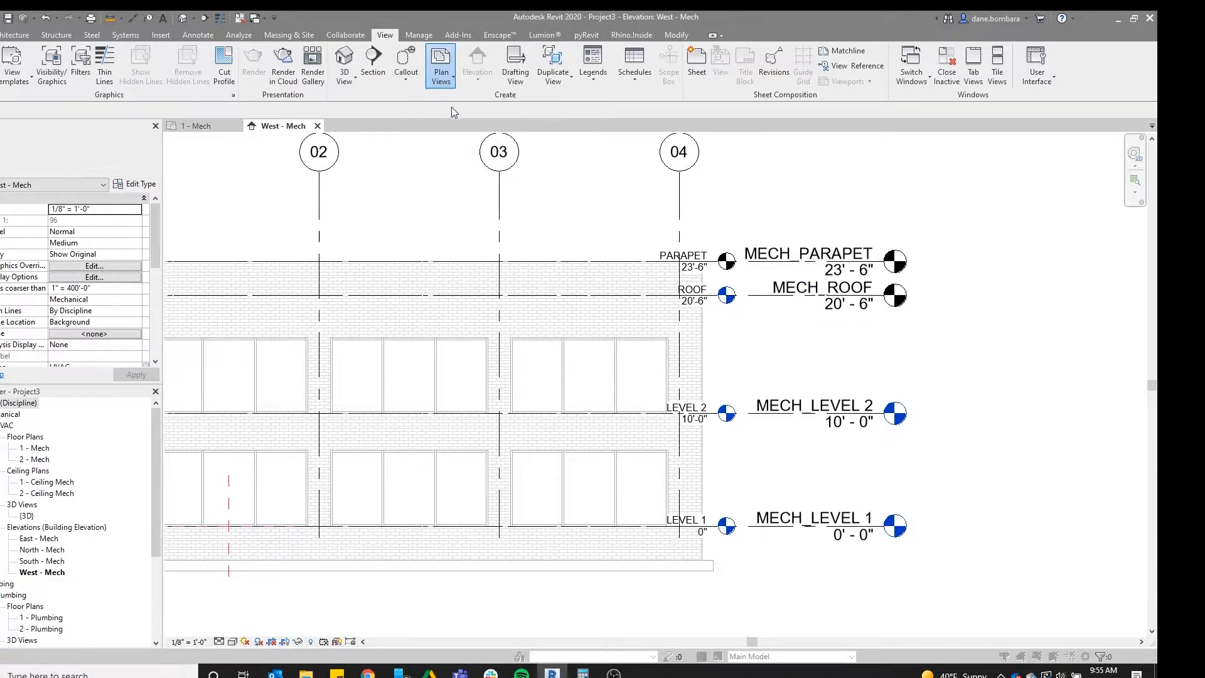
{"action": "left_click", "coordinate": [491, 299]}
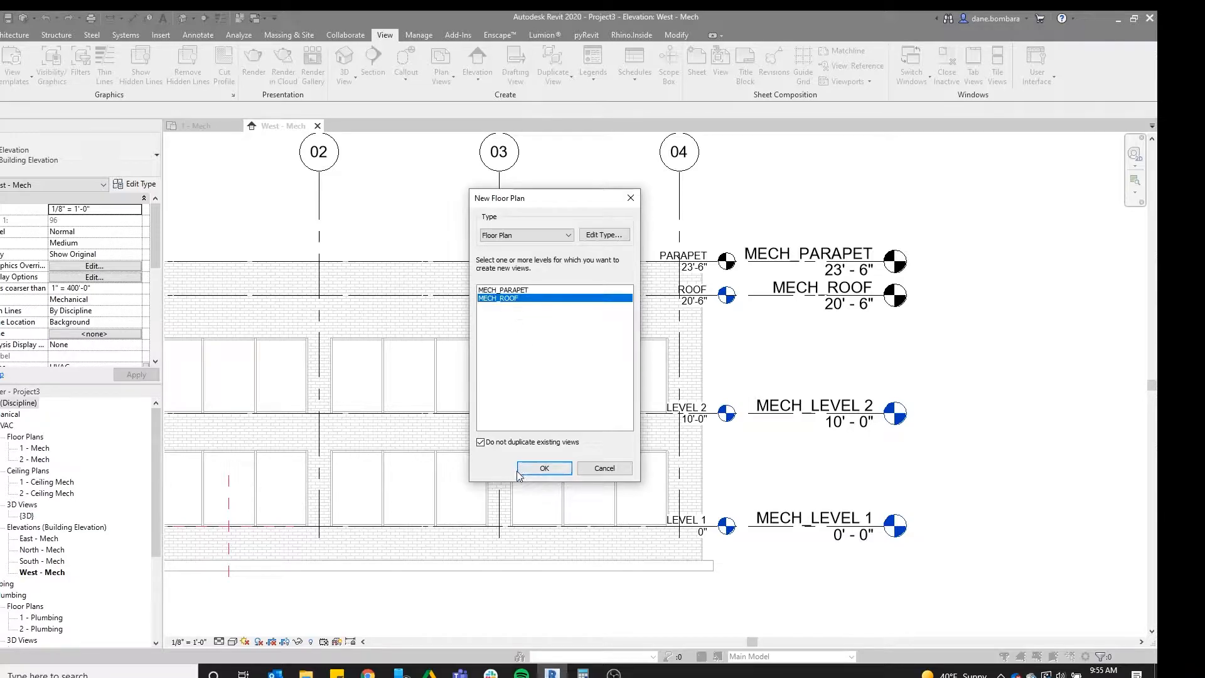
{"action": "left_click", "coordinate": [547, 471]}
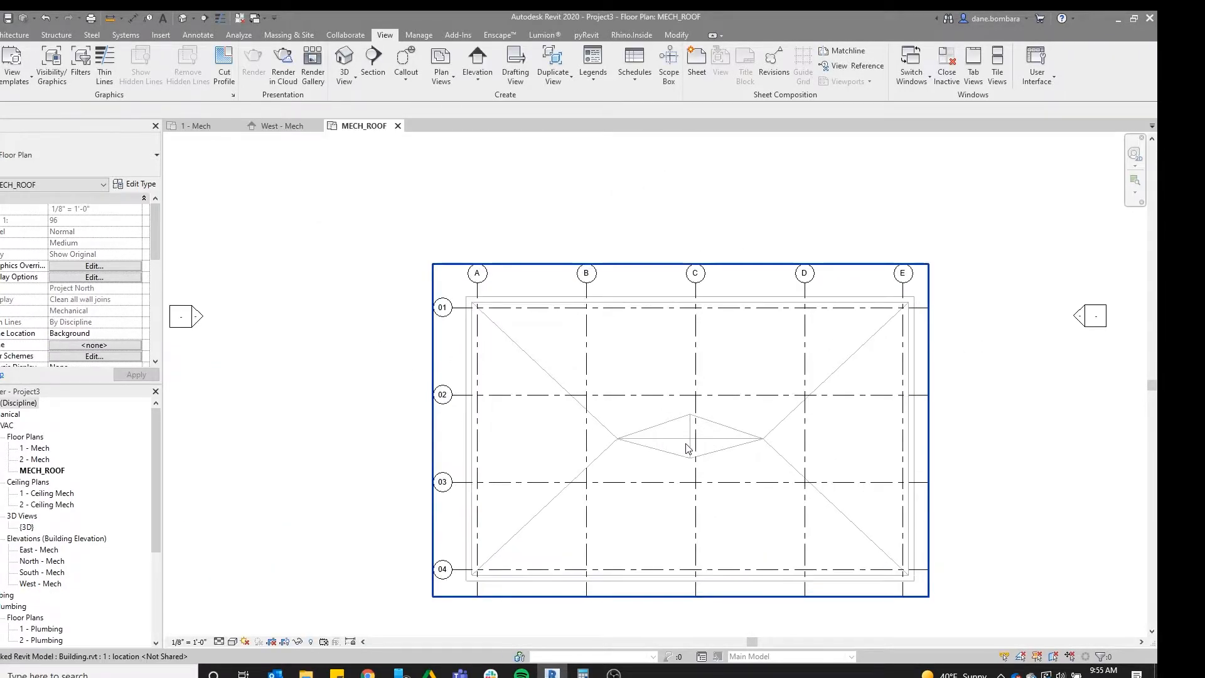
{"action": "middle_click_drag", "start_coordinate": [689, 447], "coordinate": [557, 332]}
{"action": "scroll", "coordinate": [500, 336], "scroll_direction": "down", "scroll_amount": 2}
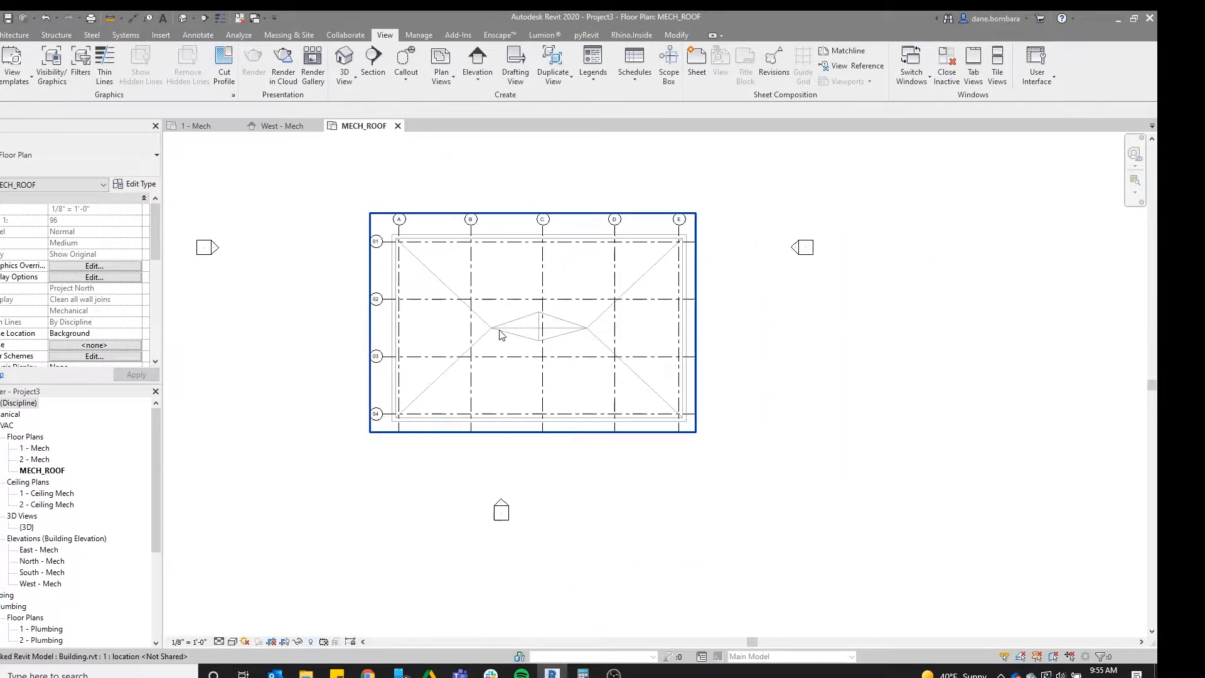
{"action": "scroll", "coordinate": [500, 331], "scroll_direction": "up", "scroll_amount": 4}
{"action": "scroll", "coordinate": [501, 328], "scroll_direction": "down", "scroll_amount": 1}
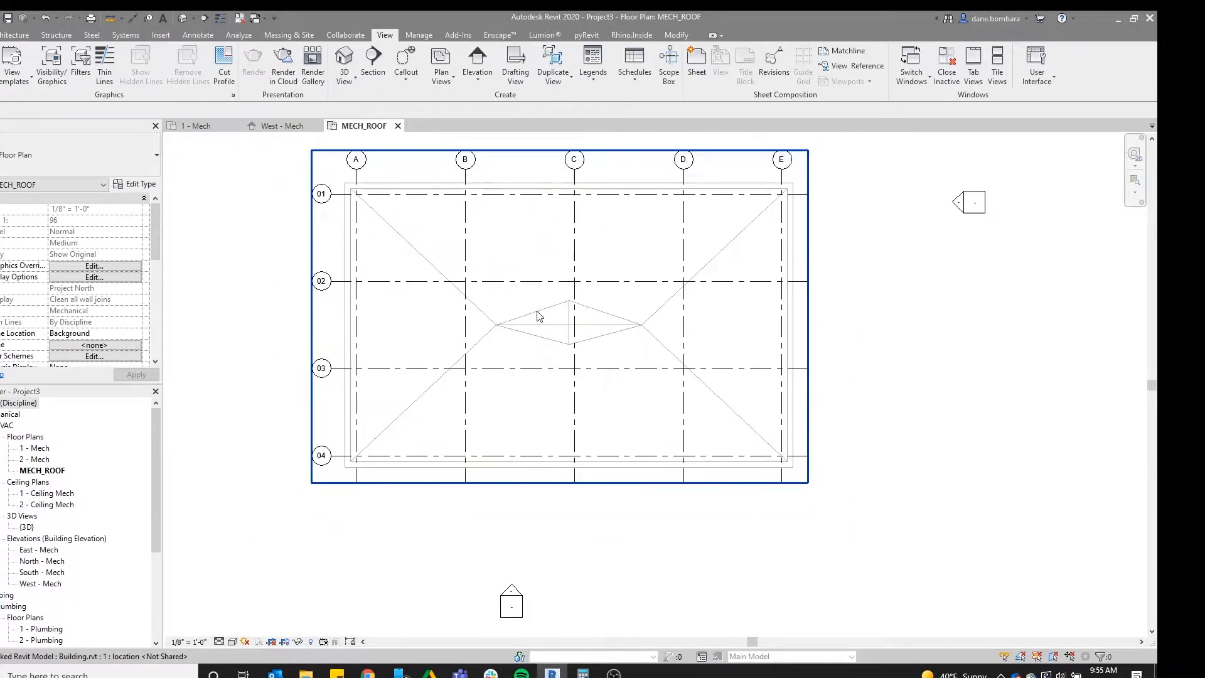
{"action": "scroll", "coordinate": [444, 263], "scroll_direction": "up", "scroll_amount": 3}
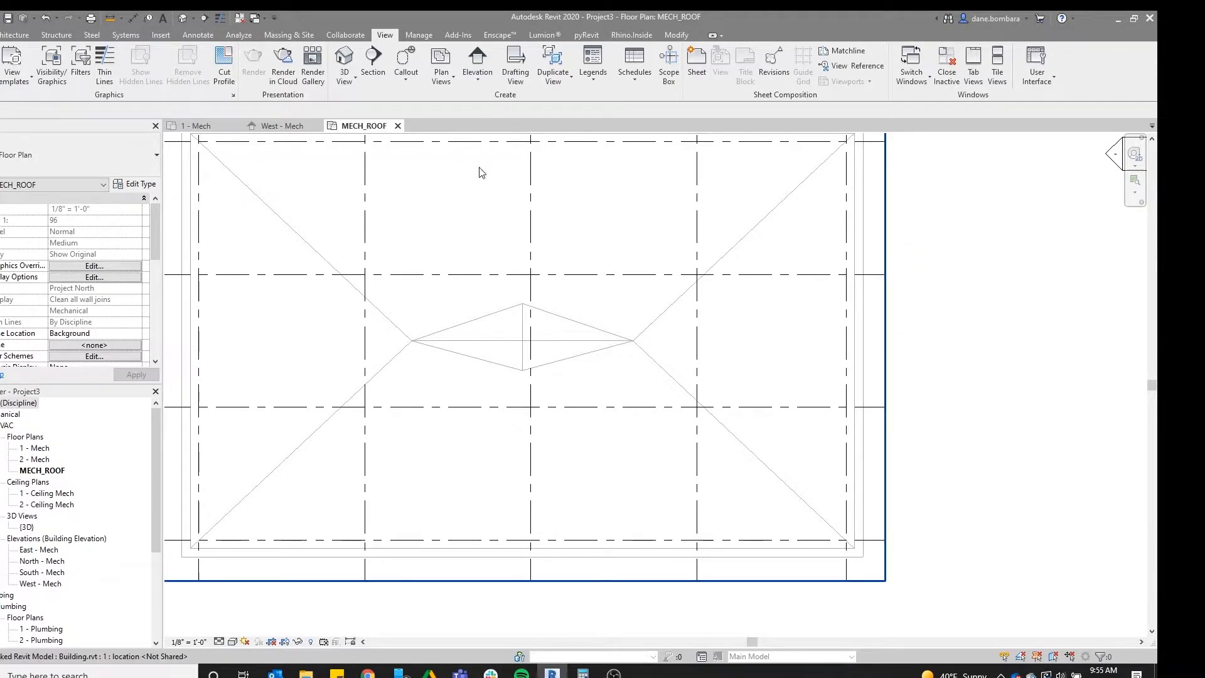
Load the Roof Drain family from the US Imperial library's Plumbing, MEP, Fixtures, Drains folder
{"action": "left_click", "coordinate": [168, 36]}
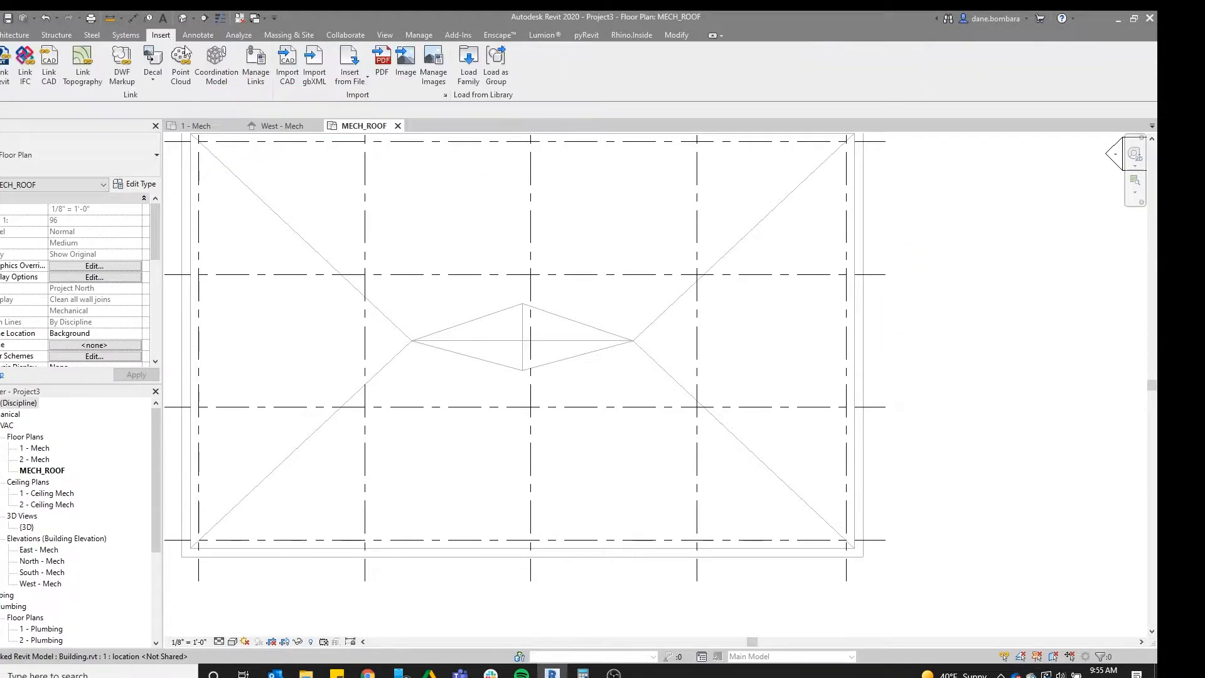
{"action": "left_click", "coordinate": [468, 74]}
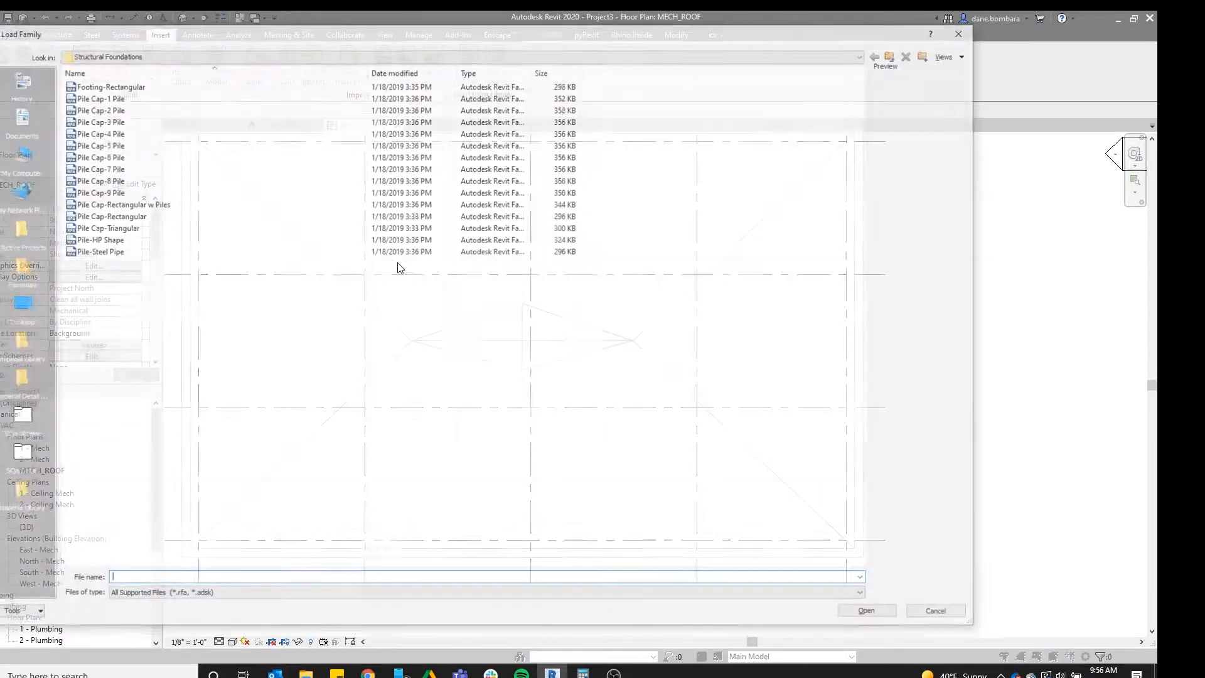
{"action": "left_click", "coordinate": [894, 54]}
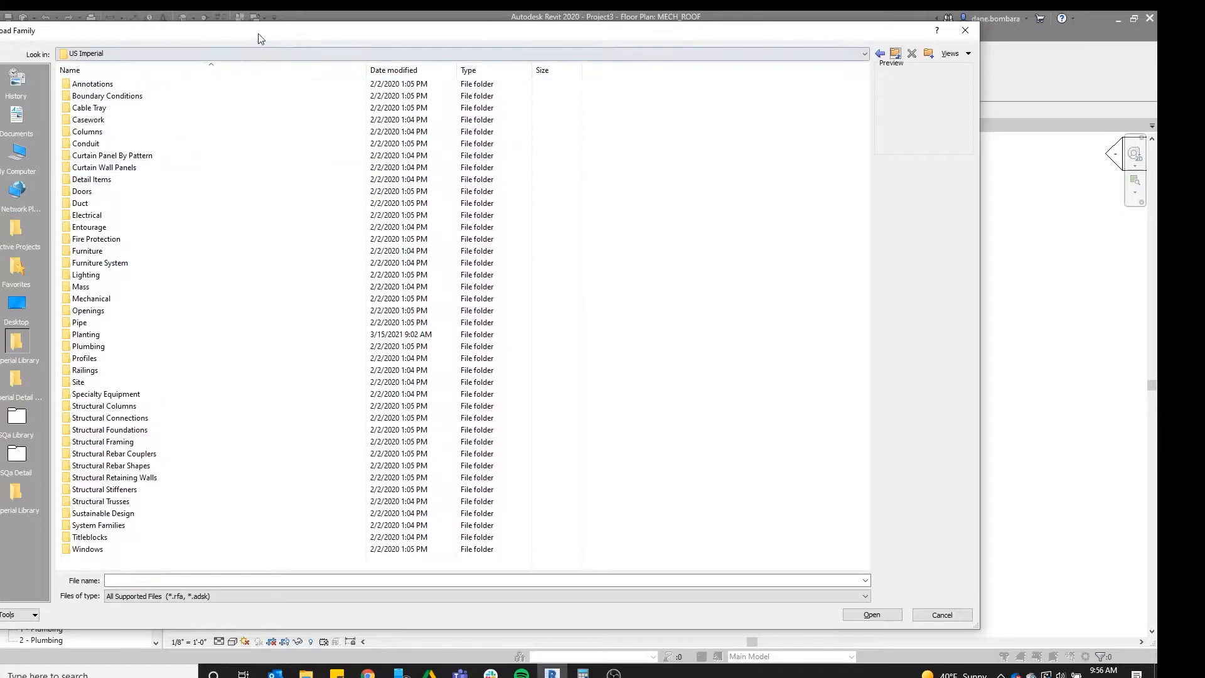
{"action": "left_click_drag", "start_coordinate": [260, 39], "coordinate": [317, 39]}
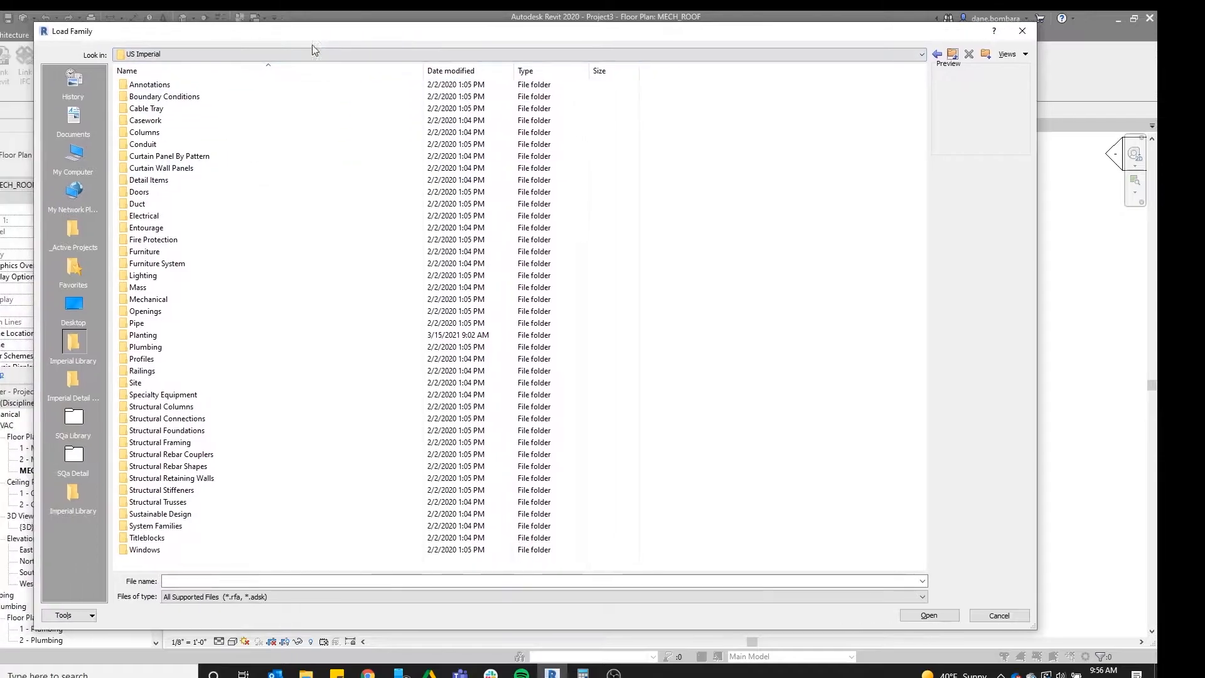
{"action": "double_click", "coordinate": [151, 347]}
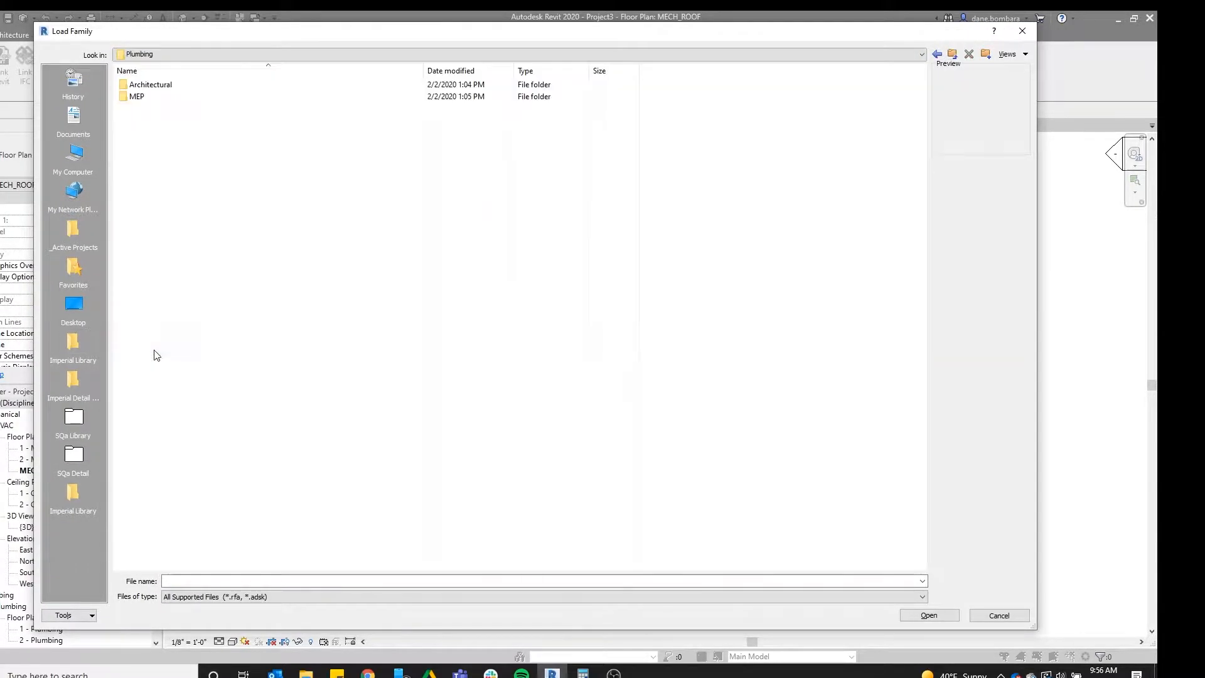
{"action": "double_click", "coordinate": [137, 96]}
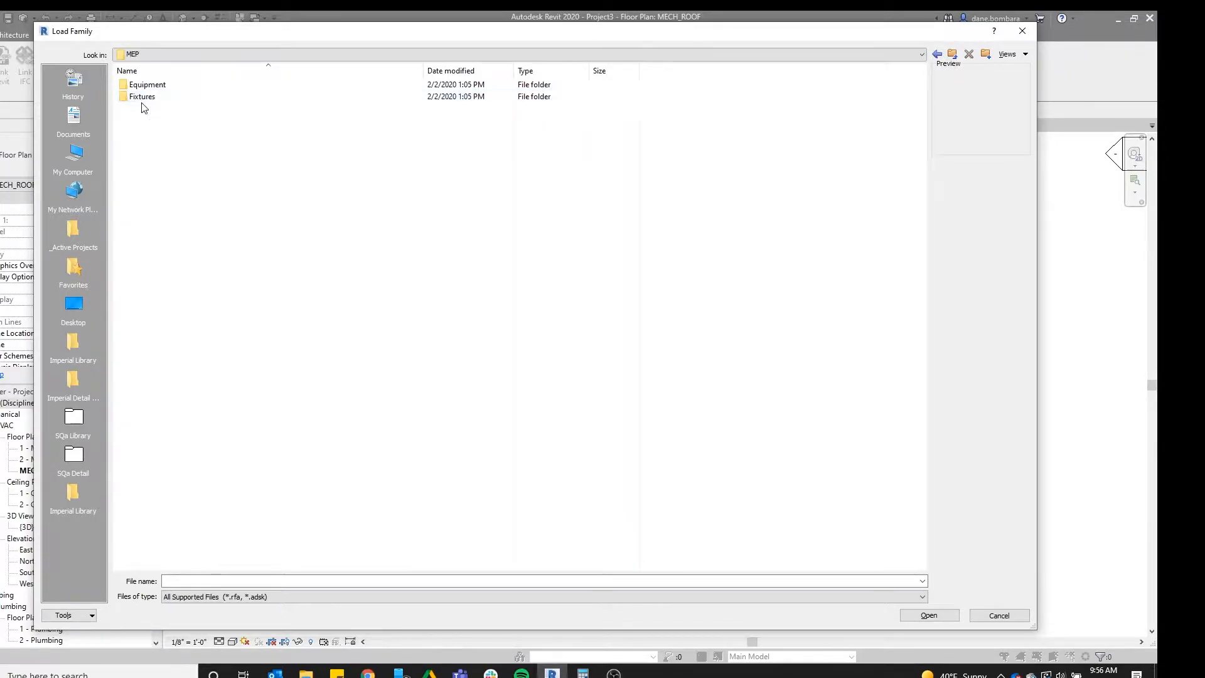
{"action": "double_click", "coordinate": [143, 97]}
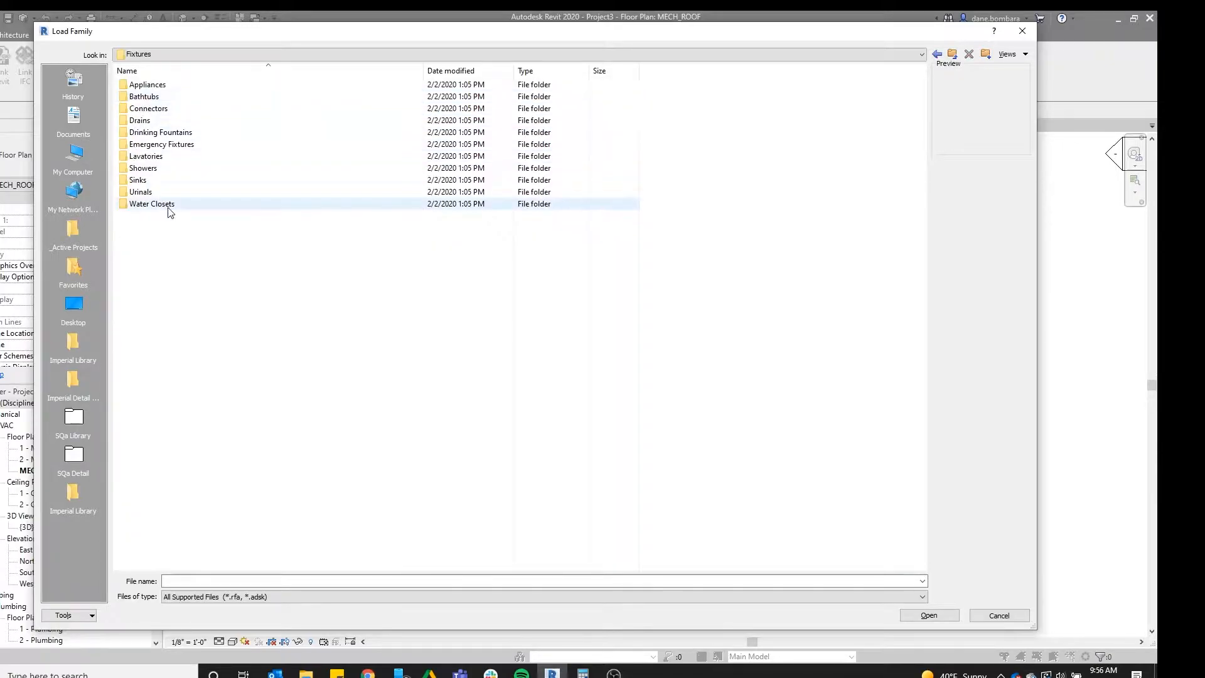
{"action": "double_click", "coordinate": [149, 121]}
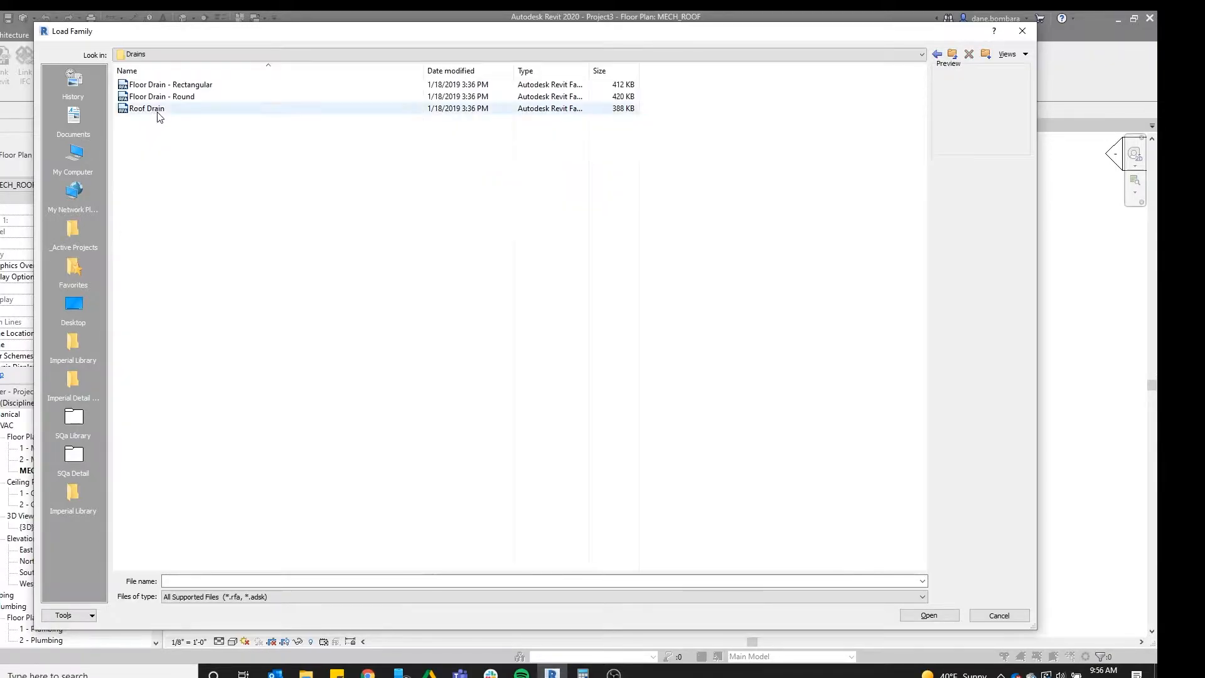
{"action": "left_click", "coordinate": [146, 111]}
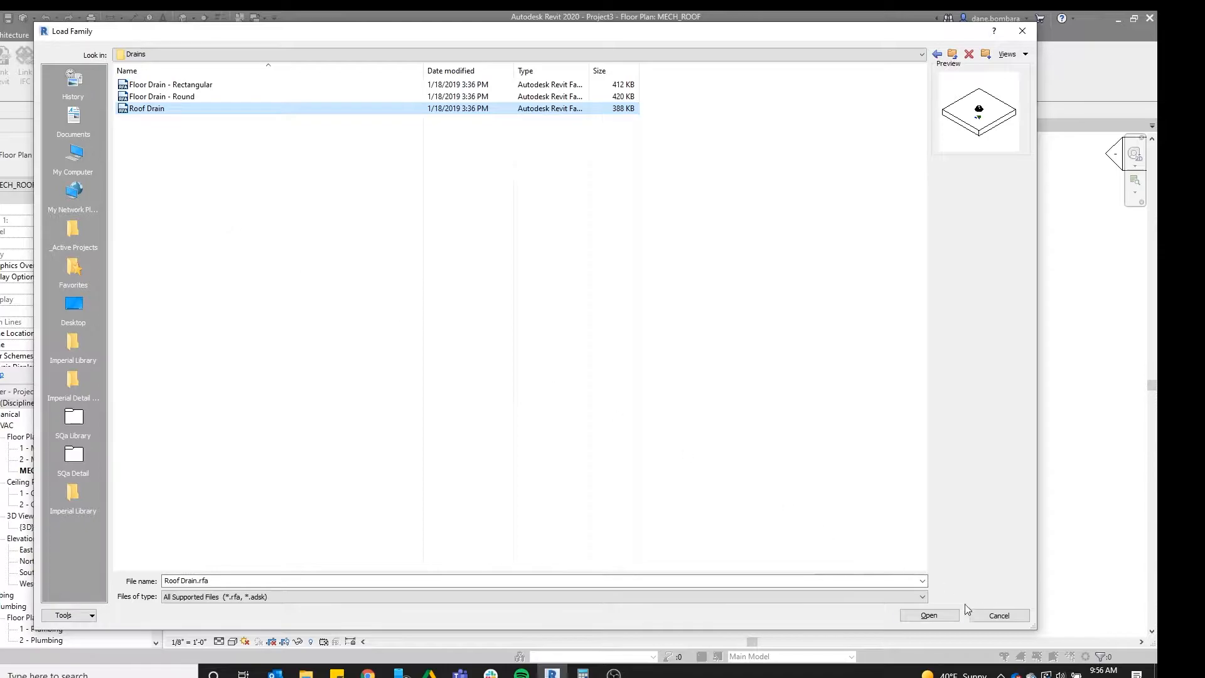
{"action": "left_click", "coordinate": [950, 618]}
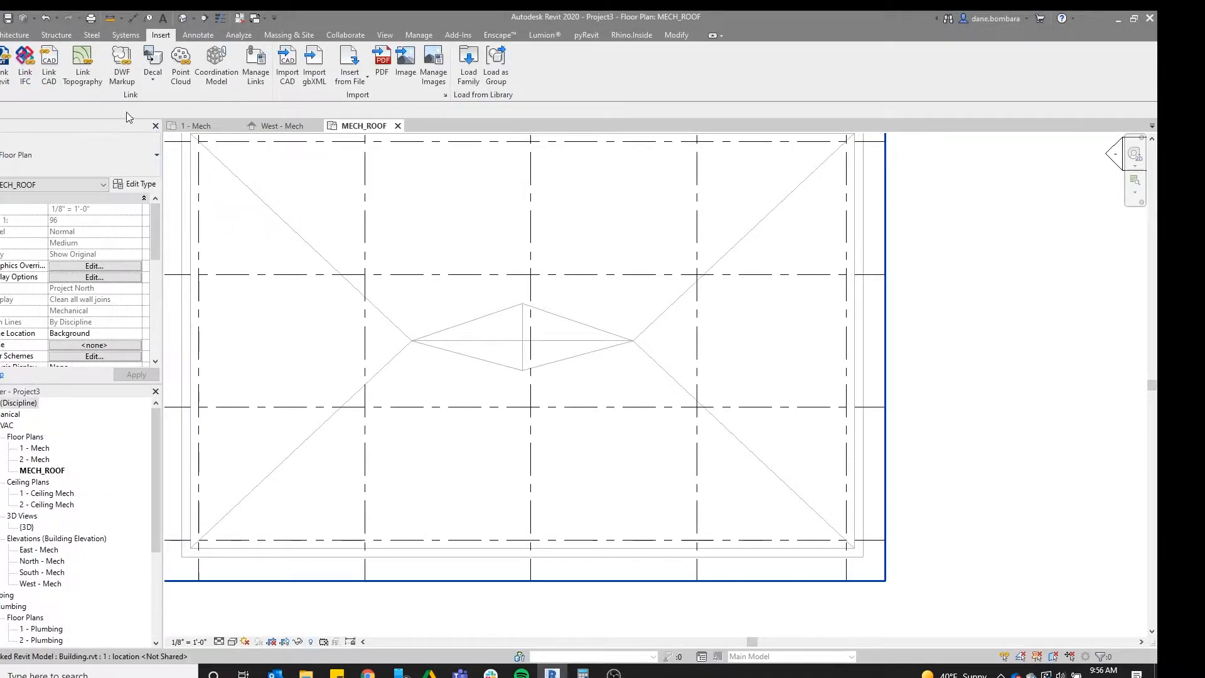
Start placing a component using the Roof Drain family's 15" Strainer - 8" Drain type
{"action": "left_click", "coordinate": [14, 35]}
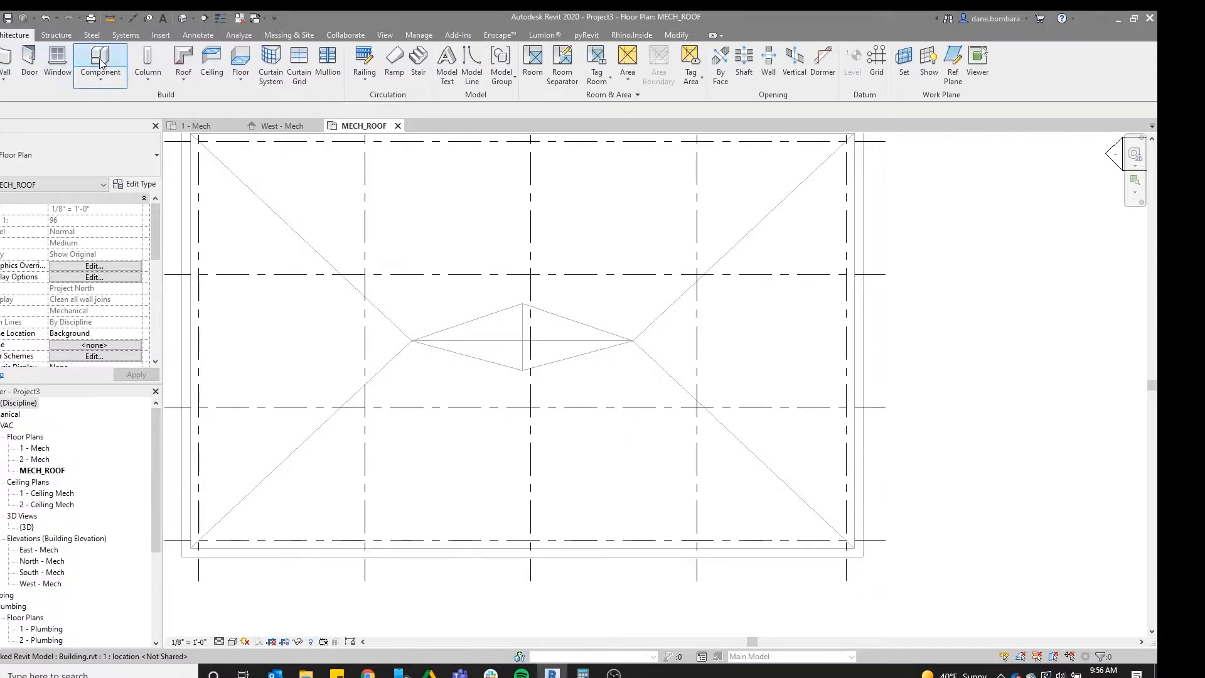
{"action": "left_click", "coordinate": [102, 63]}
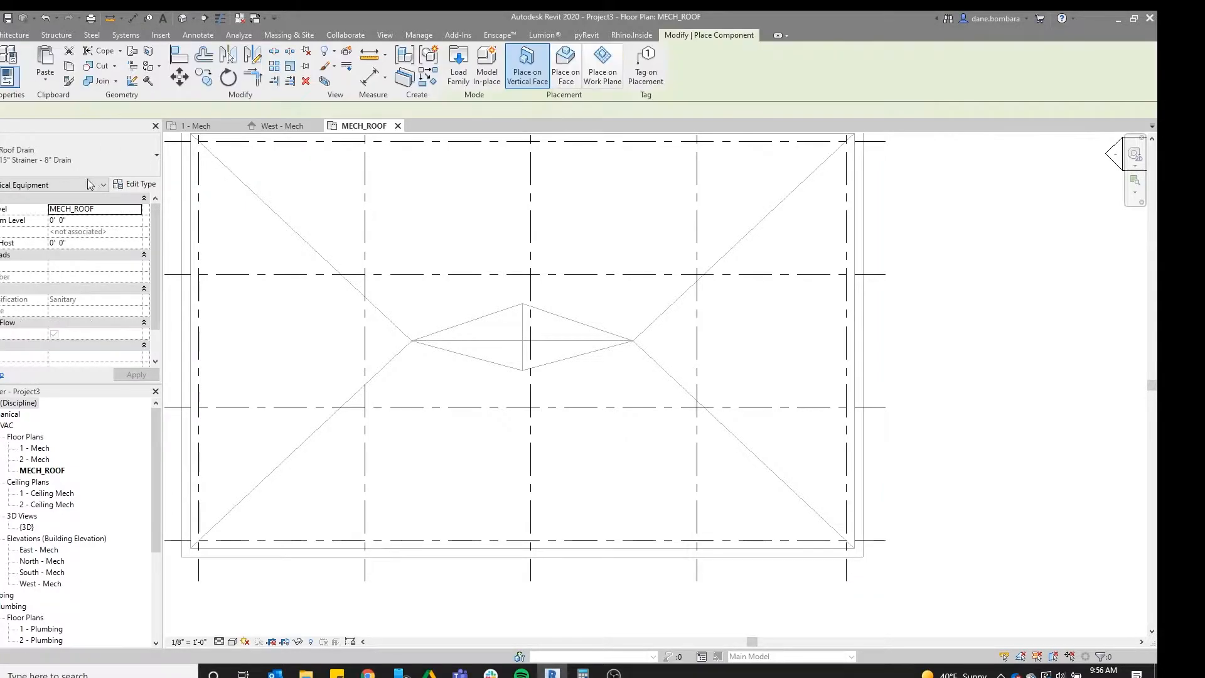
{"action": "left_click", "coordinate": [62, 153]}
{"action": "scroll", "coordinate": [118, 466], "scroll_direction": "down", "scroll_amount": 1}
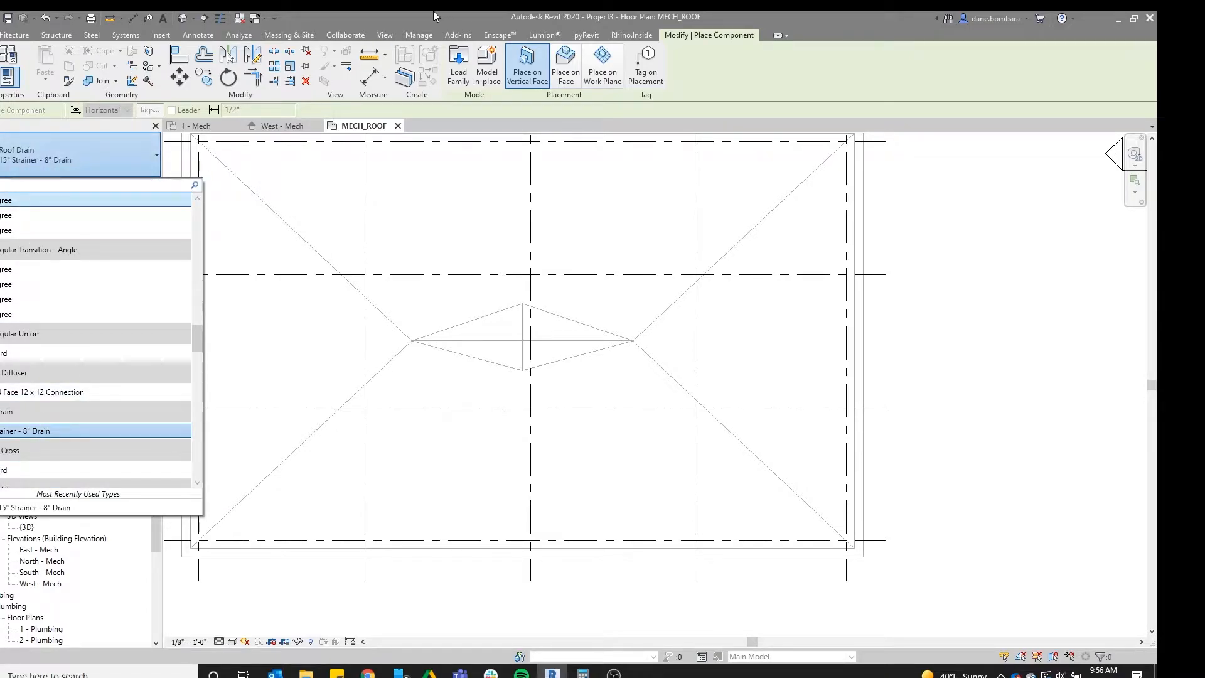
Try hosting the roof drain on the linked roof's sloped faces around the central diamond
{"action": "left_click", "coordinate": [602, 71]}
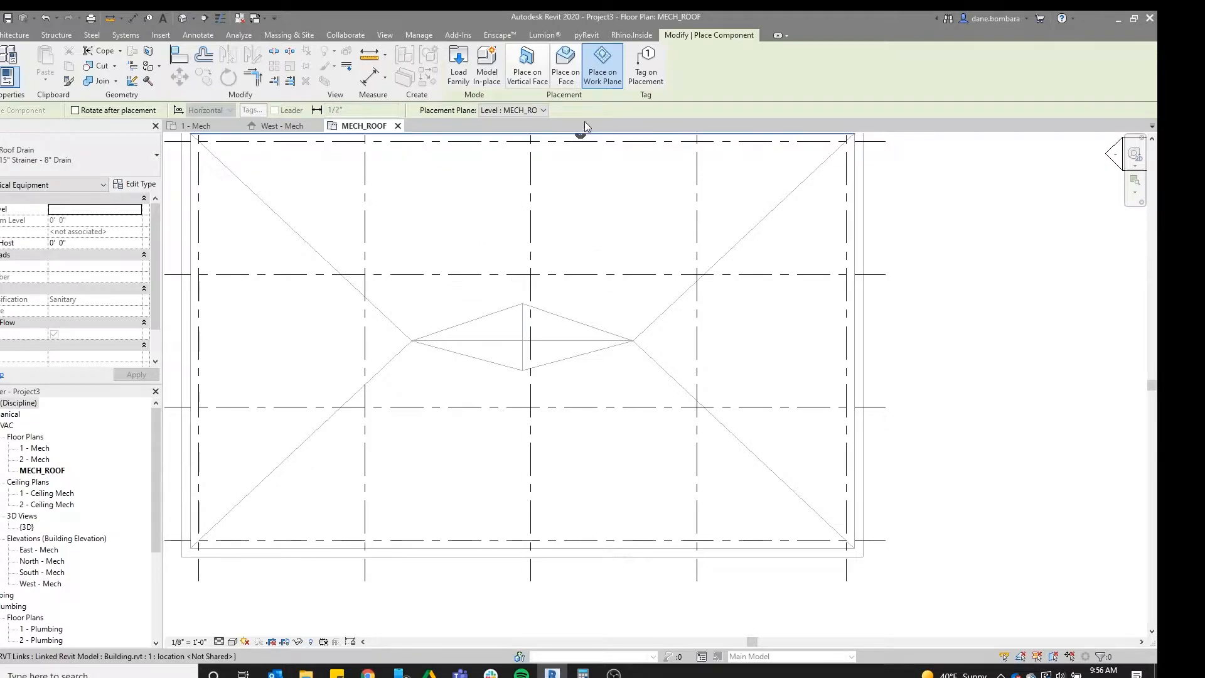
{"action": "left_click", "coordinate": [578, 75]}
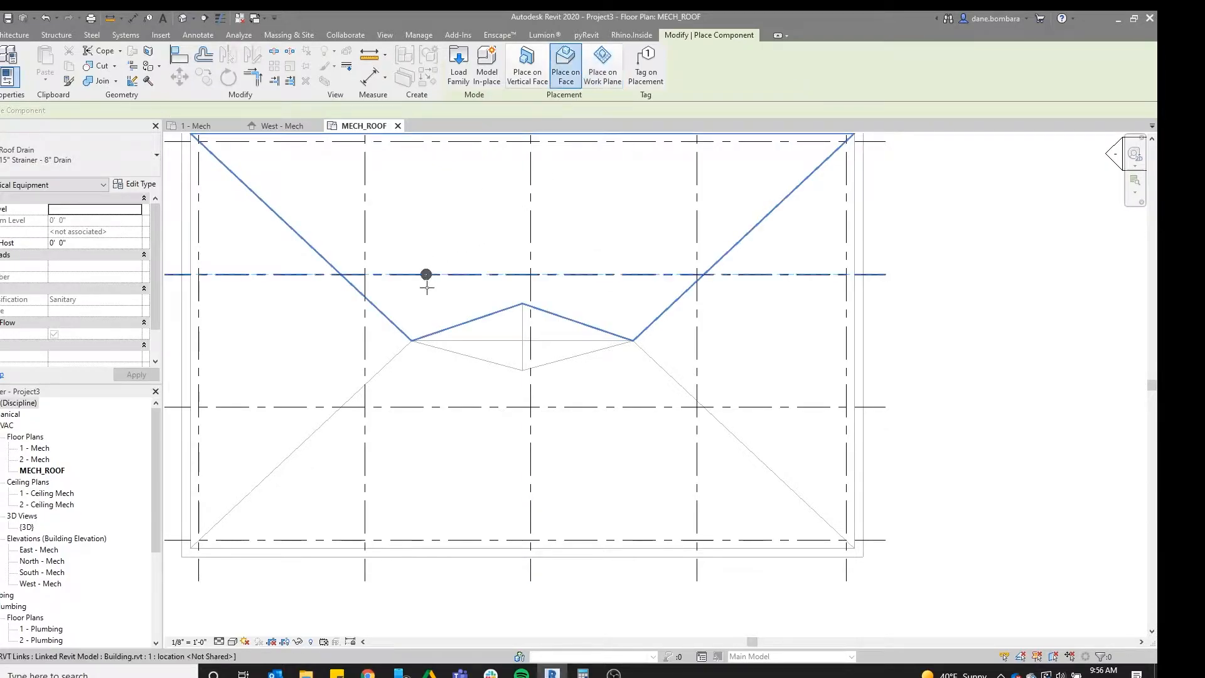
{"action": "scroll", "coordinate": [389, 338], "scroll_direction": "up", "scroll_amount": 1}
{"action": "scroll", "coordinate": [490, 337], "scroll_direction": "up", "scroll_amount": 2}
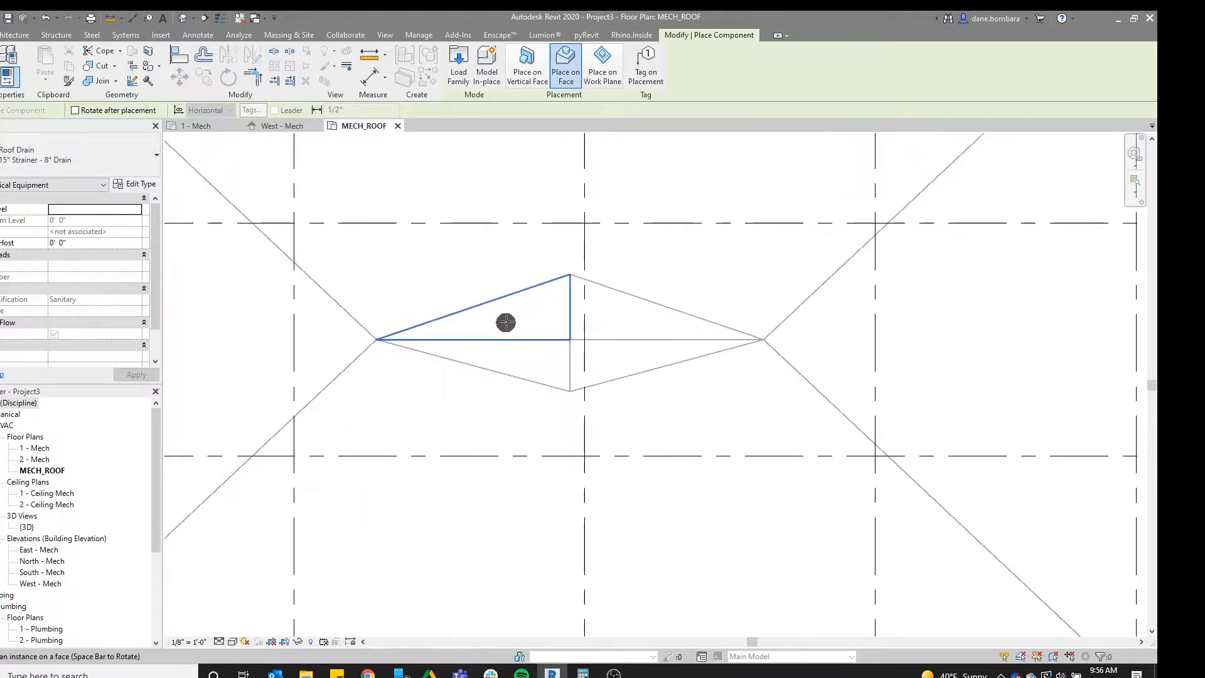
{"action": "scroll", "coordinate": [509, 368], "scroll_direction": "up", "scroll_amount": 2}
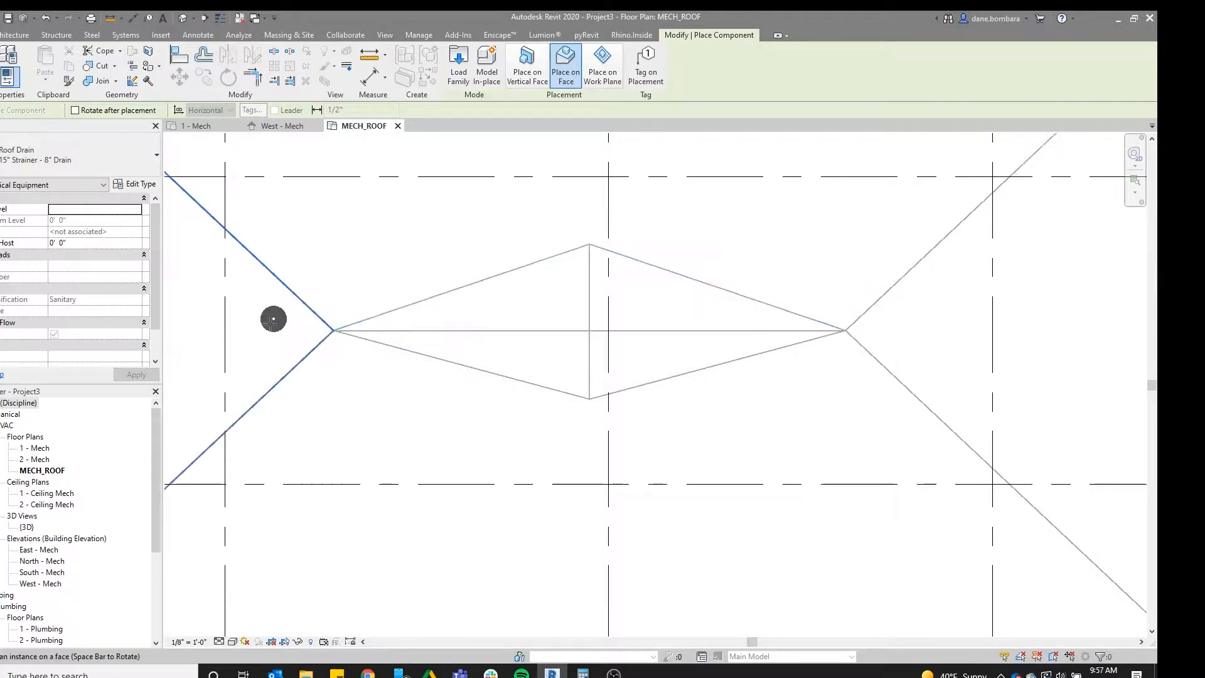
Place two roof drains on the MECH_ROOF work plane, one at each pointed end of the roof's central diamond
{"action": "left_click", "coordinate": [611, 74]}
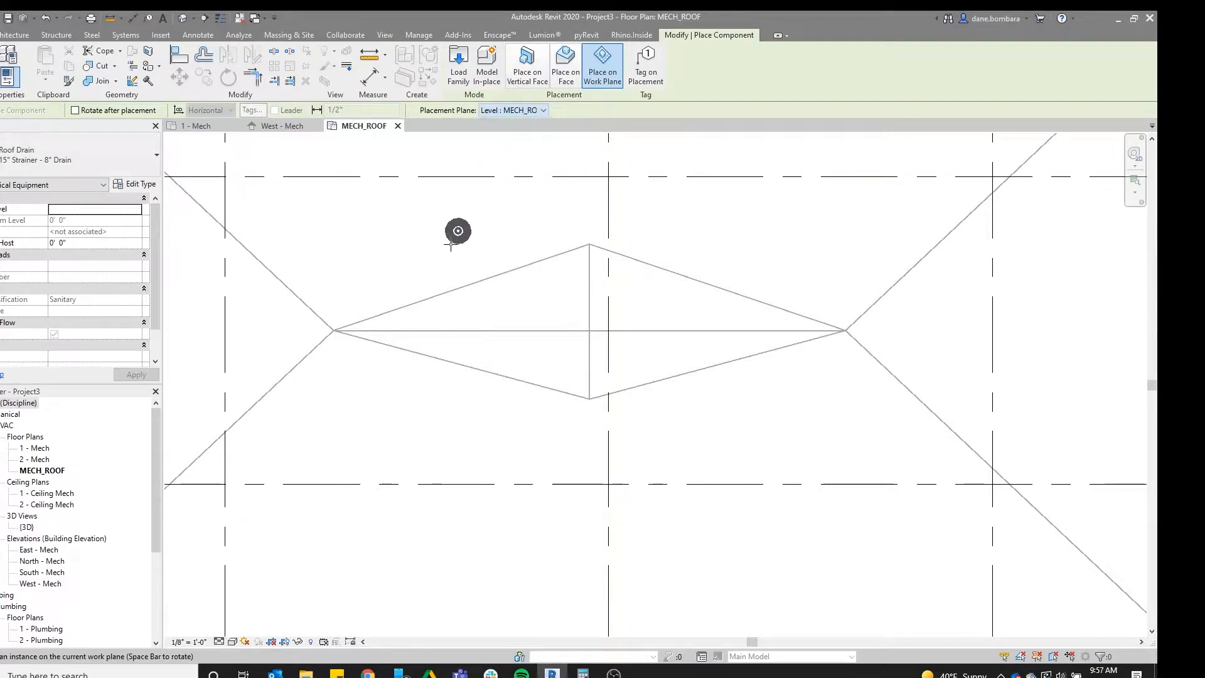
{"action": "left_click", "coordinate": [333, 330]}
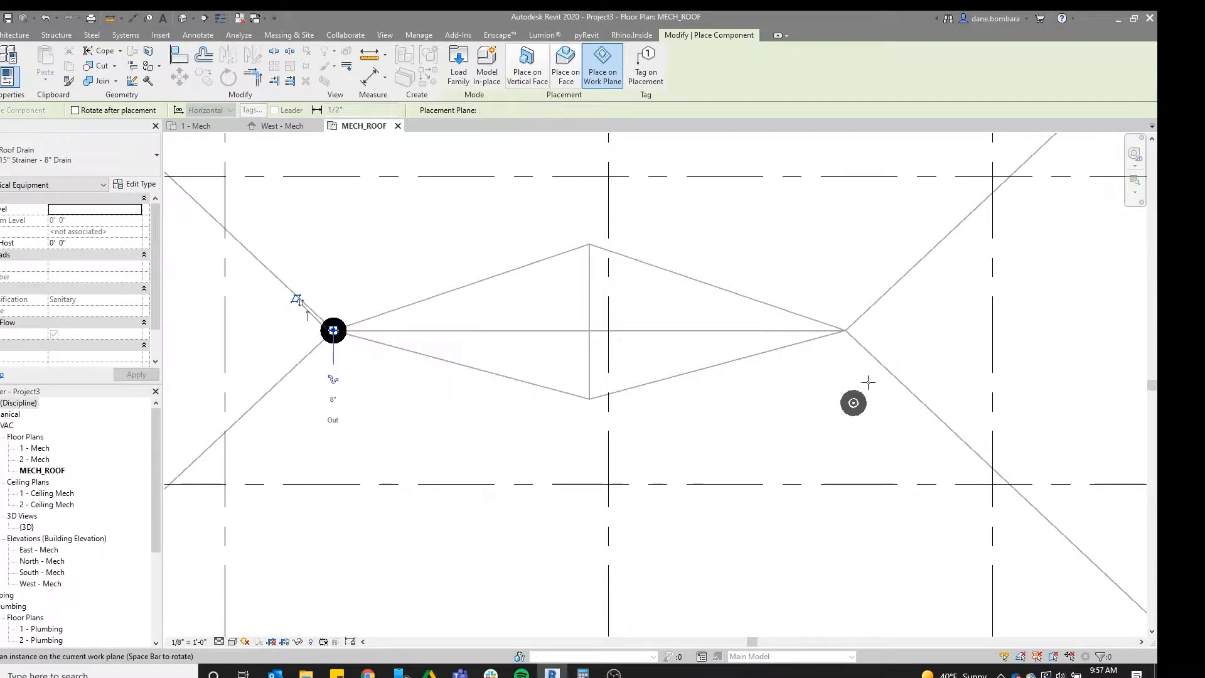
{"action": "left_click", "coordinate": [846, 331]}
{"action": "scroll", "coordinate": [678, 286], "scroll_direction": "down", "scroll_amount": 3}
{"action": "middle_click_drag", "start_coordinate": [678, 289], "coordinate": [688, 274]}
{"action": "scroll", "coordinate": [689, 274], "scroll_direction": "up", "scroll_amount": 1}
{"action": "scroll", "coordinate": [688, 274], "scroll_direction": "up", "scroll_amount": 1}
{"action": "middle_click_drag", "start_coordinate": [724, 193], "coordinate": [707, 239]}
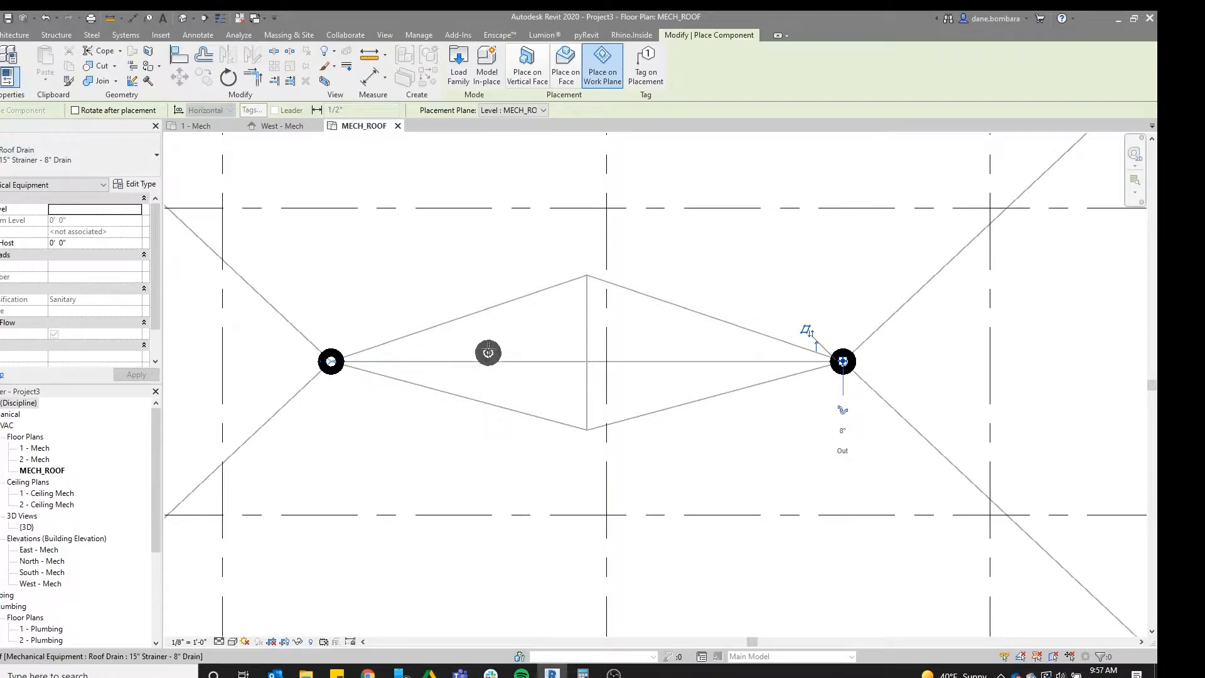
{"action": "scroll", "coordinate": [480, 355], "scroll_direction": "down", "scroll_amount": 1}
{"action": "scroll", "coordinate": [405, 365], "scroll_direction": "down", "scroll_amount": 1}
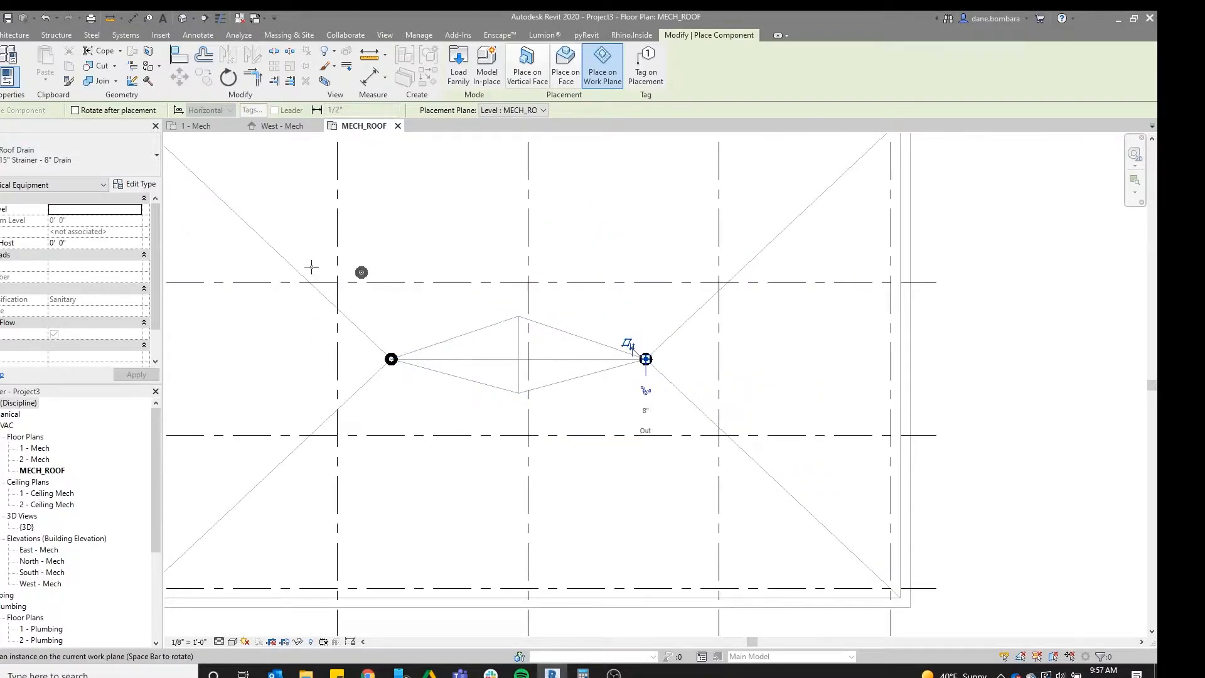
{"action": "middle_click_drag", "start_coordinate": [469, 425], "coordinate": [514, 458]}
{"action": "scroll", "coordinate": [514, 458], "scroll_direction": "down", "scroll_amount": 1}
{"action": "middle_click_drag", "start_coordinate": [461, 367], "coordinate": [460, 350]}
{"action": "key", "text": "Escape"}
{"action": "key", "text": "Escape"}
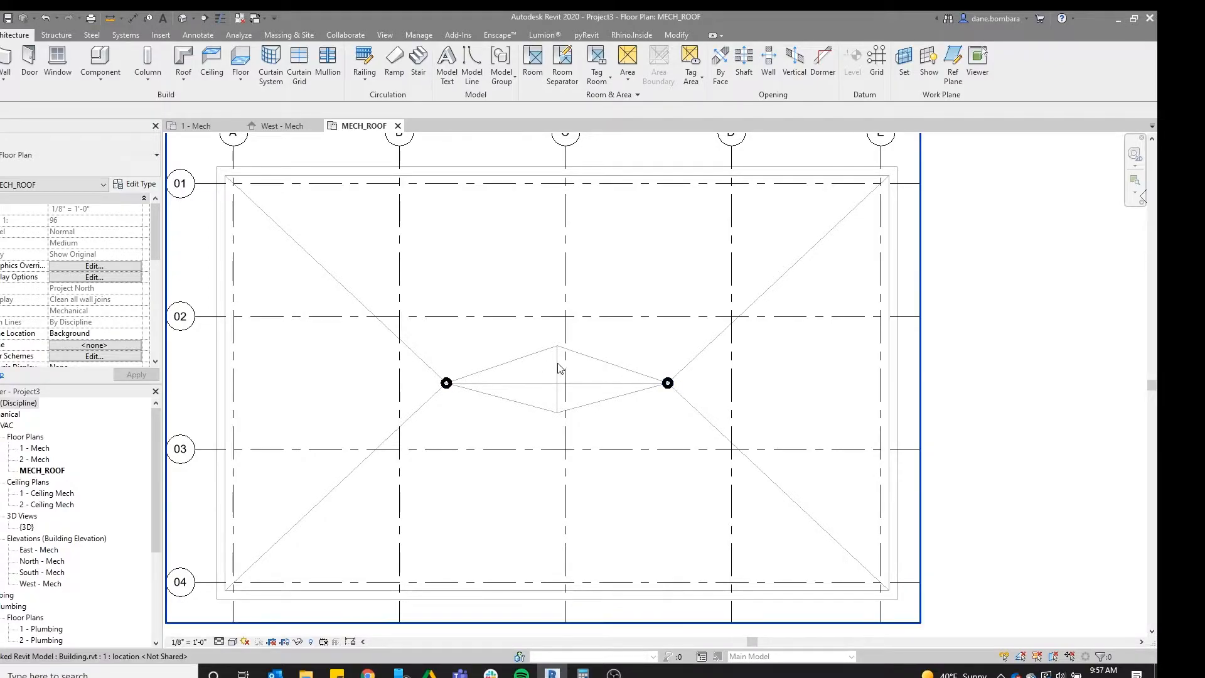
Check the two roof drains' positions in the roof plan and in the default 3D view
{"action": "middle_click_drag", "start_coordinate": [641, 342], "coordinate": [604, 420]}
{"action": "scroll", "coordinate": [590, 421], "scroll_direction": "up", "scroll_amount": 1}
{"action": "left_click", "coordinate": [584, 414]}
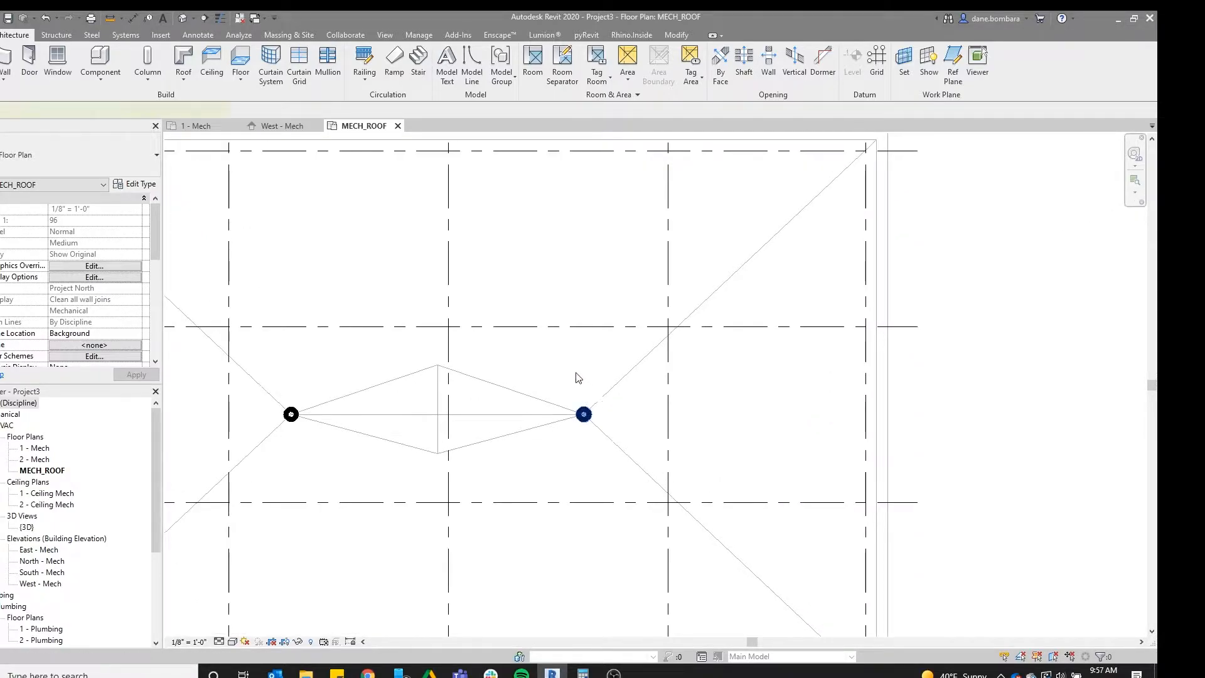
{"action": "left_click", "coordinate": [558, 370]}
{"action": "middle_click_drag", "start_coordinate": [573, 361], "coordinate": [601, 349]}
{"action": "scroll", "coordinate": [601, 349], "scroll_direction": "down", "scroll_amount": 1}
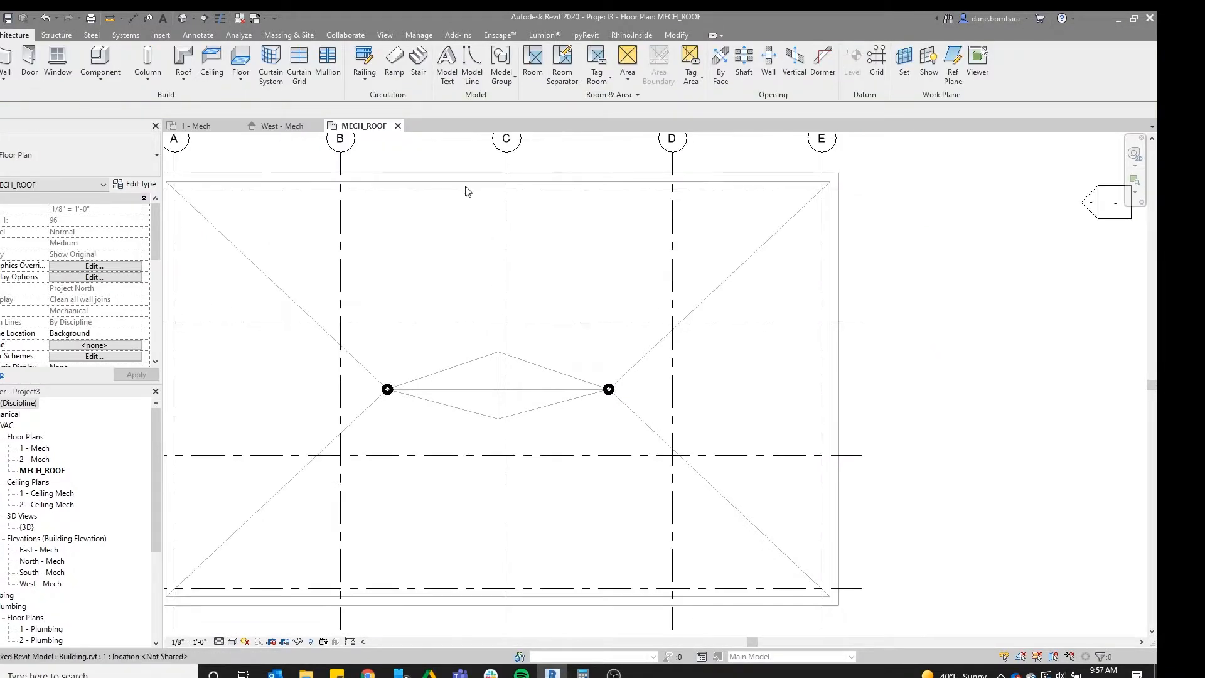
{"action": "left_click", "coordinate": [184, 19]}
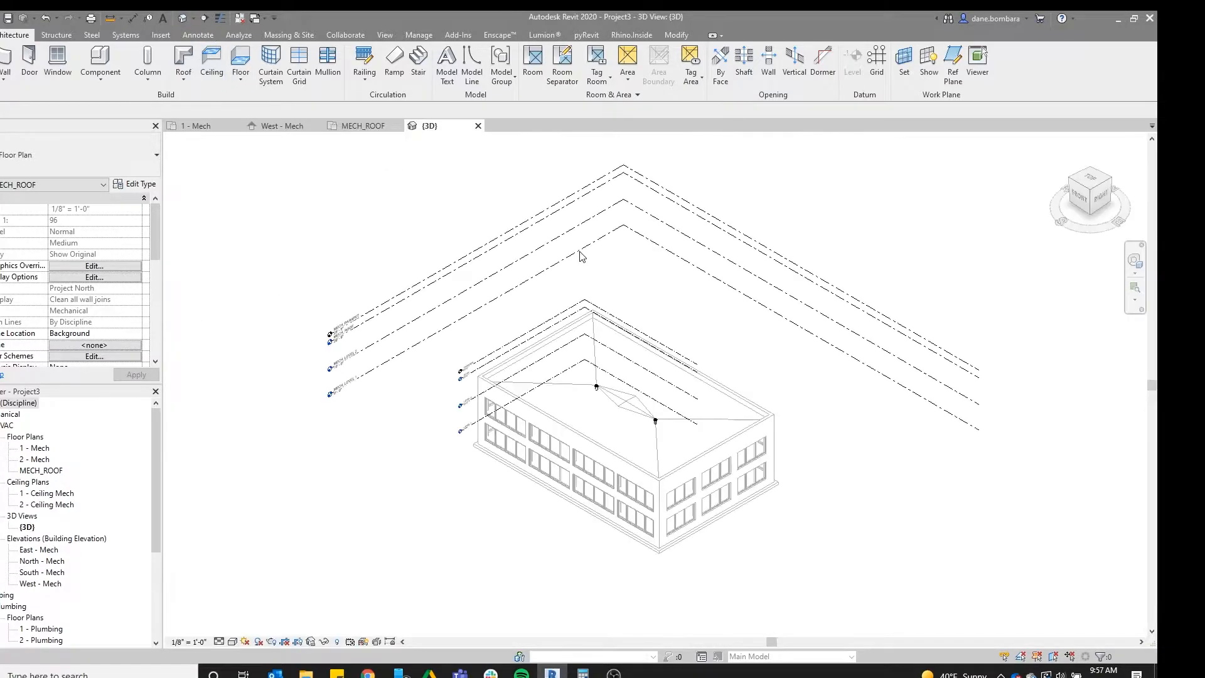
{"action": "scroll", "coordinate": [686, 322], "scroll_direction": "up", "scroll_amount": 4}
{"action": "middle_click_drag", "start_coordinate": [686, 321], "coordinate": [689, 261], "text": "shift"}
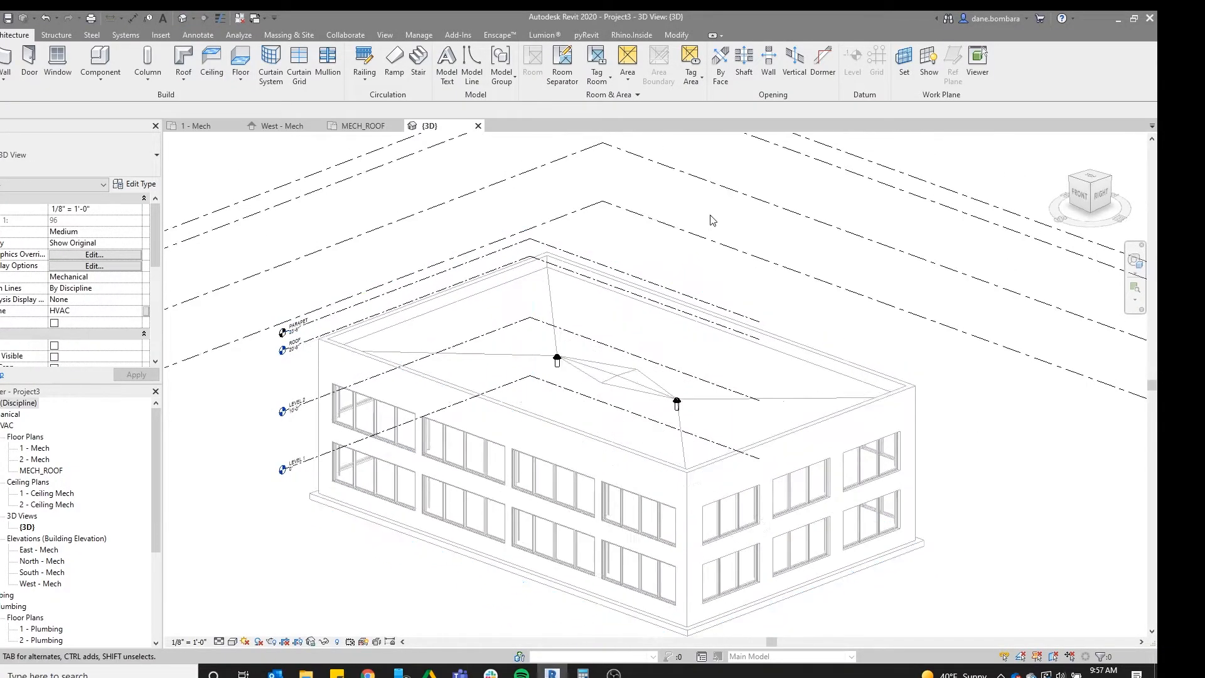
{"action": "scroll", "coordinate": [540, 266], "scroll_direction": "up", "scroll_amount": 2}
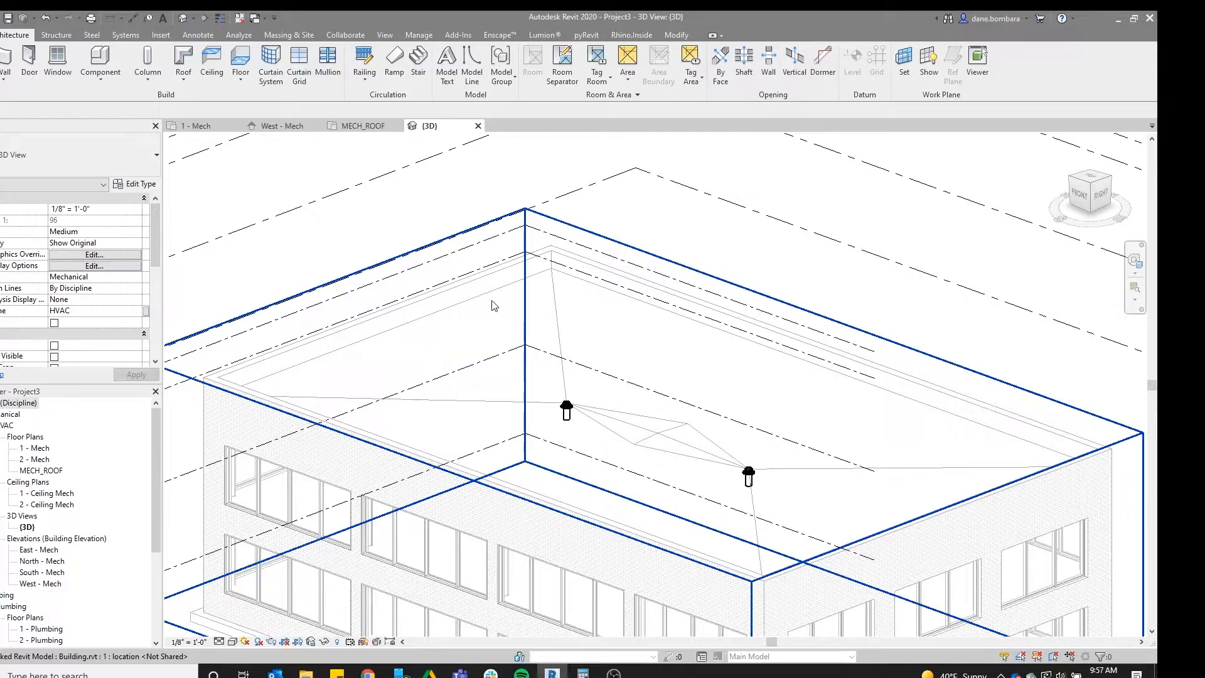
{"action": "scroll", "coordinate": [602, 377], "scroll_direction": "down", "scroll_amount": 2}
{"action": "middle_click_drag", "start_coordinate": [603, 383], "coordinate": [461, 402], "text": "shift"}
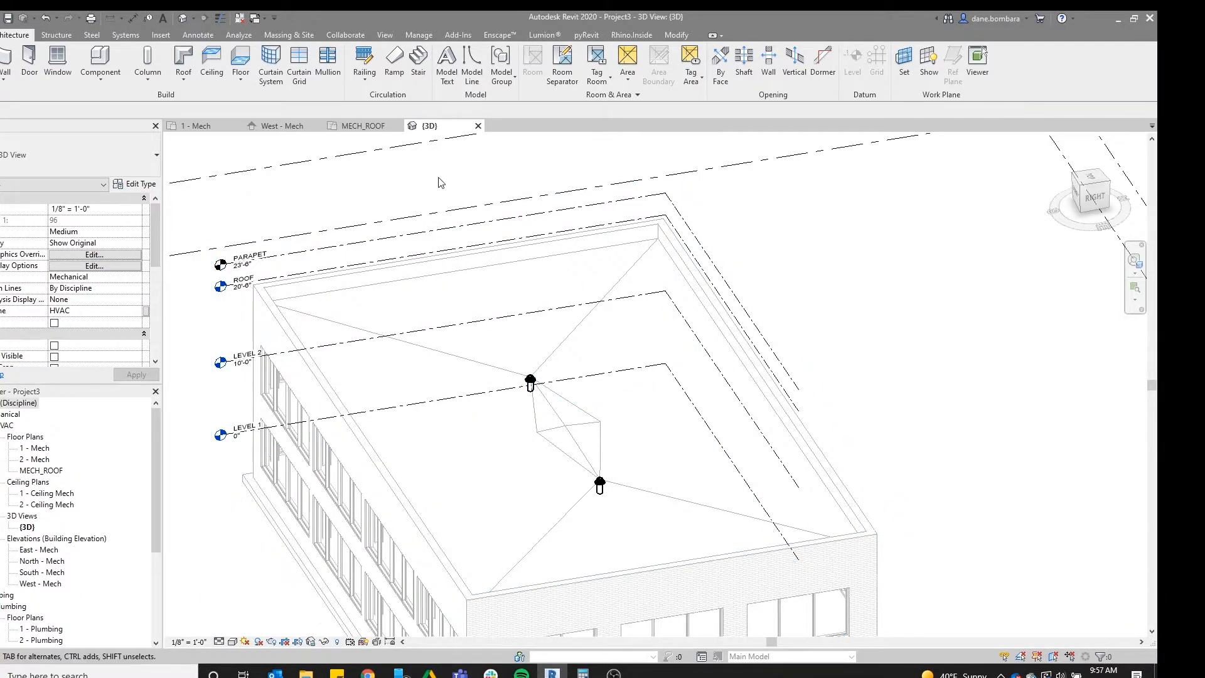
Return to the MECH_ROOF floor plan and focus on the two roof drains
{"action": "left_click", "coordinate": [355, 125]}
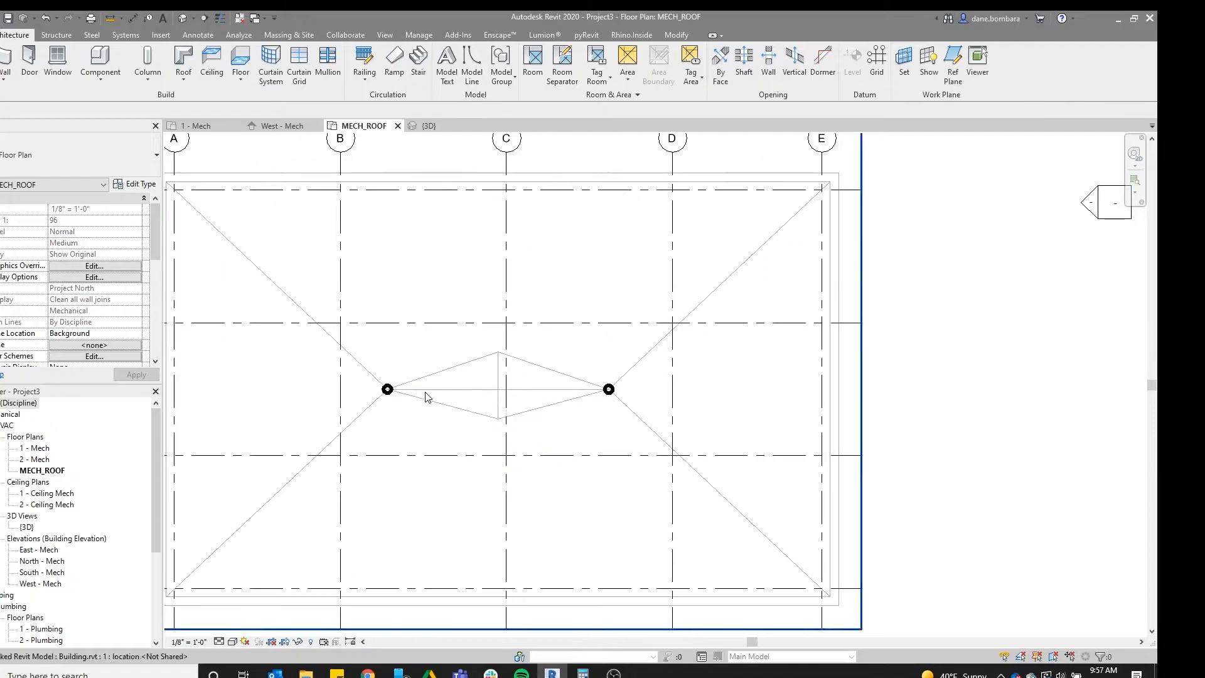
{"action": "scroll", "coordinate": [430, 389], "scroll_direction": "up", "scroll_amount": 5}
{"action": "middle_click_drag", "start_coordinate": [389, 342], "coordinate": [440, 322]}
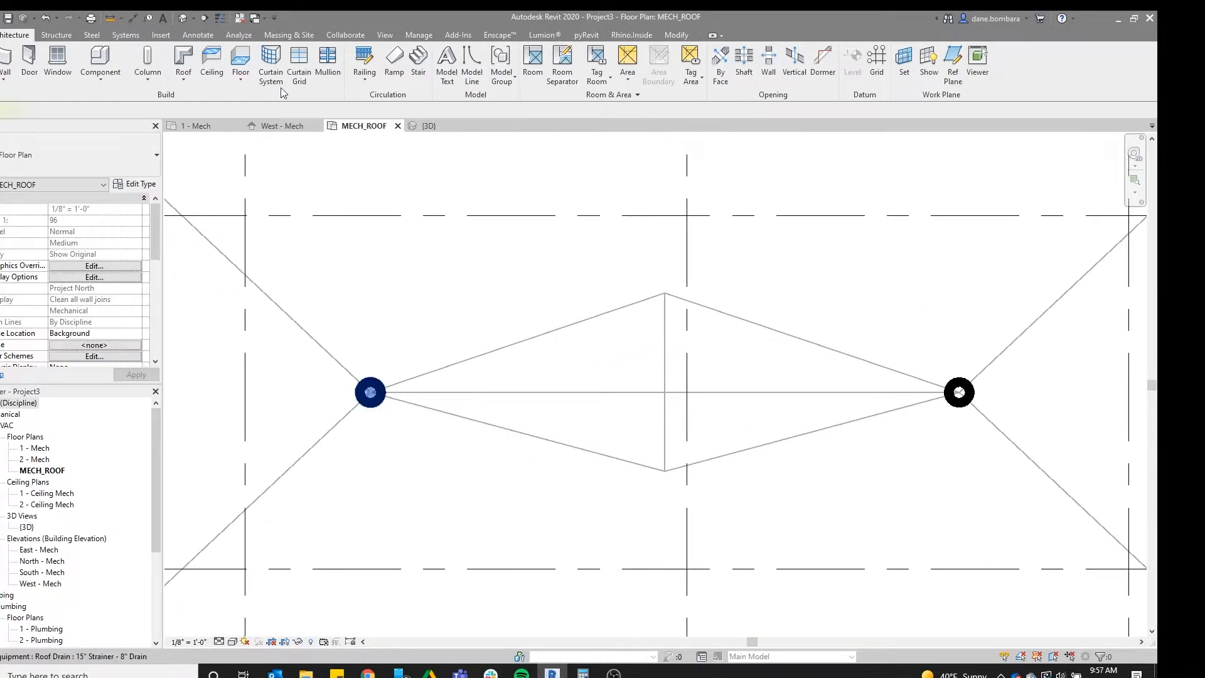
Copy the roof drain at the west valley point to two spots along the centre line between the end drains
{"action": "left_click", "coordinate": [370, 392]}
{"action": "left_click", "coordinate": [204, 77]}
{"action": "left_click", "coordinate": [360, 333]}
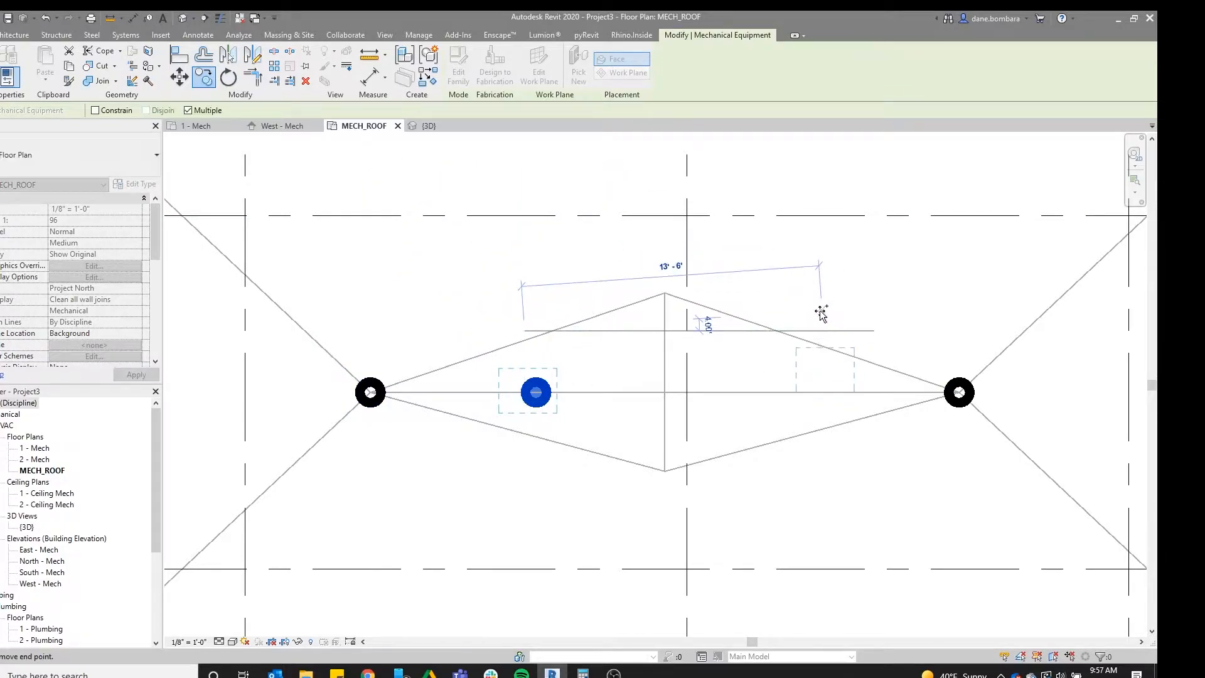
{"action": "left_click", "coordinate": [790, 327]}
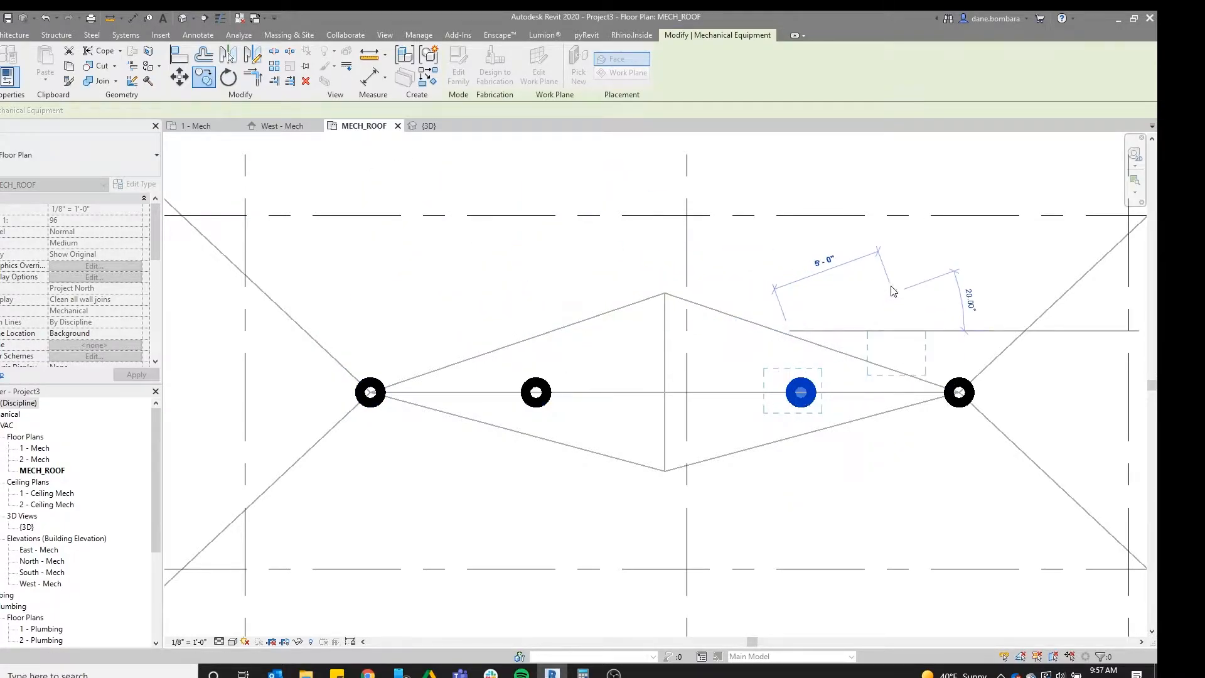
{"action": "key", "text": "Escape"}
{"action": "middle_click_drag", "start_coordinate": [970, 415], "coordinate": [905, 387]}
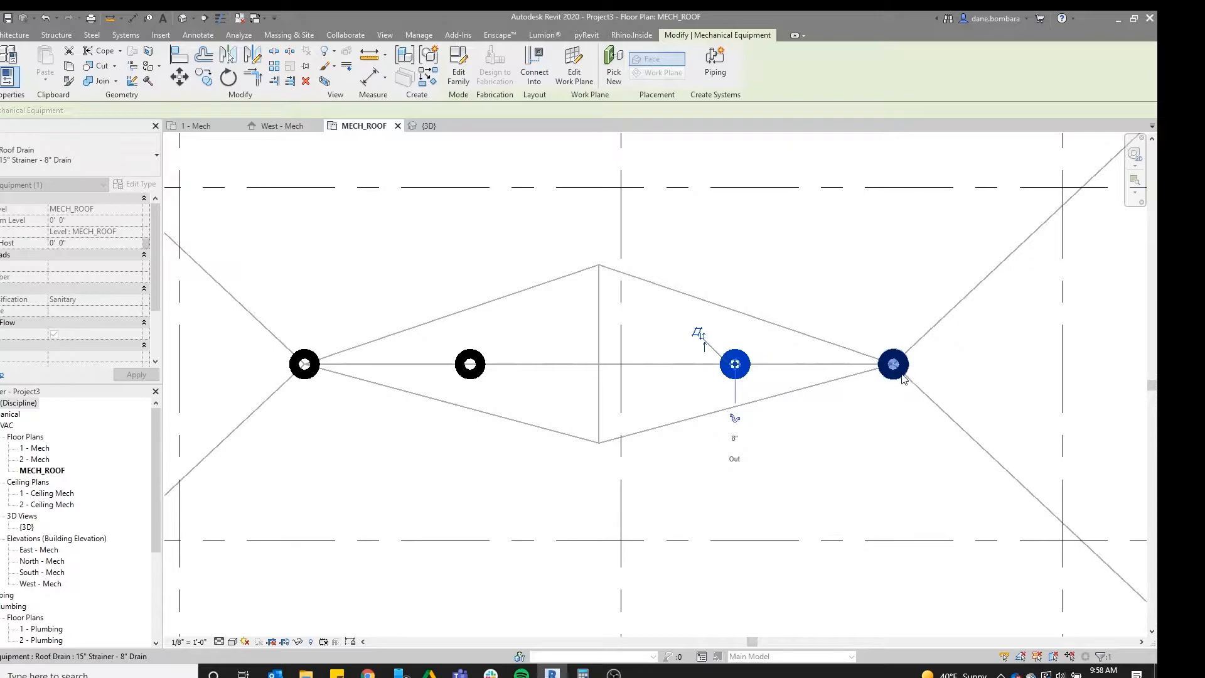
{"action": "scroll", "coordinate": [902, 378], "scroll_direction": "down", "scroll_amount": 3}
{"action": "scroll", "coordinate": [799, 377], "scroll_direction": "up", "scroll_amount": 4}
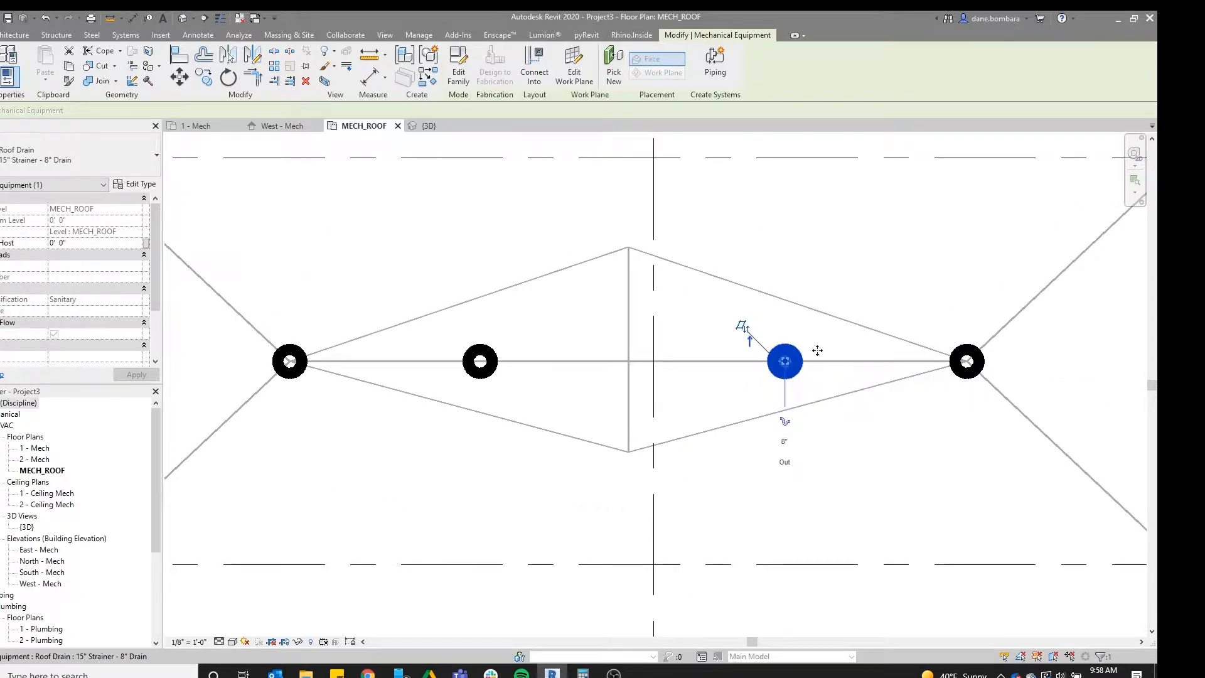
{"action": "left_click", "coordinate": [887, 333]}
{"action": "middle_click_drag", "start_coordinate": [983, 374], "coordinate": [797, 398]}
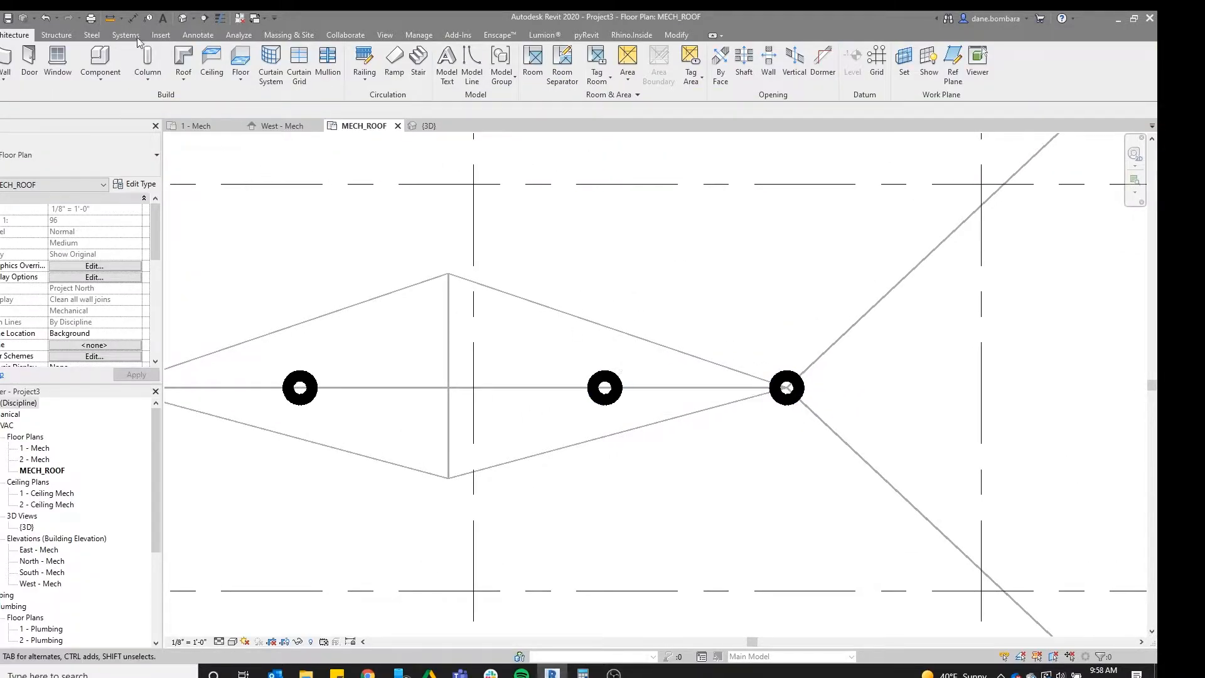
Create a building section across the full building width just south of the drains, facing them, and open its view
{"action": "left_click", "coordinate": [205, 19]}
{"action": "scroll", "coordinate": [659, 379], "scroll_direction": "down", "scroll_amount": 5}
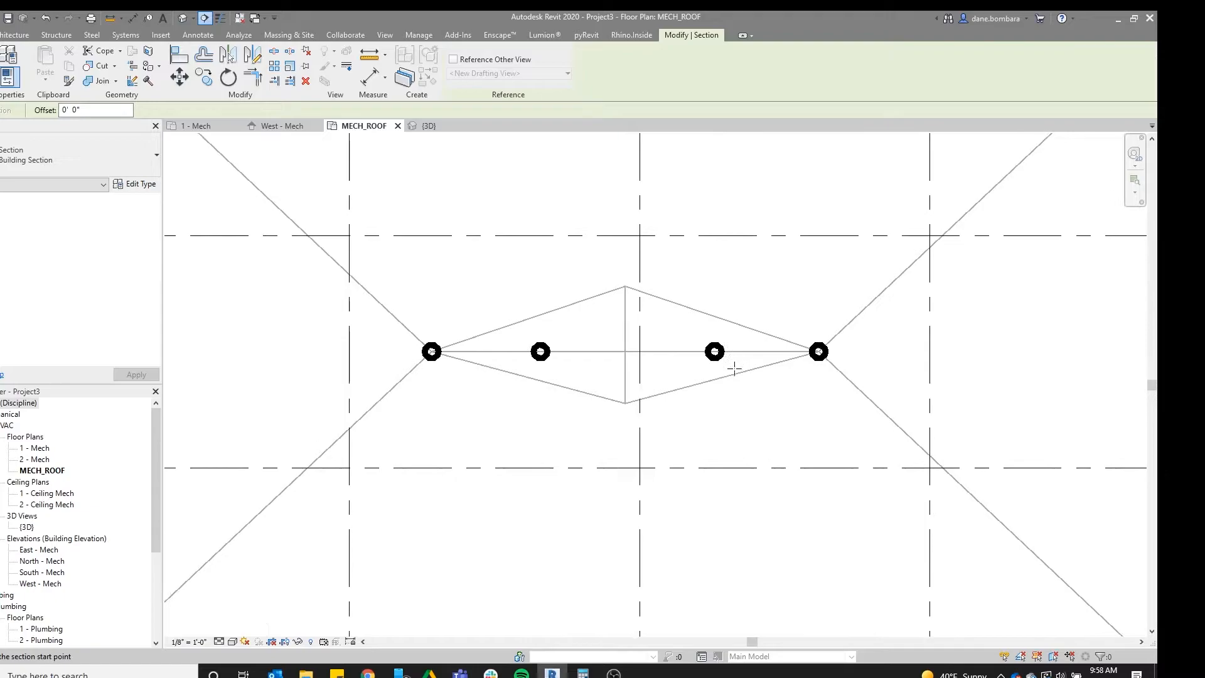
{"action": "left_click", "coordinate": [299, 379]}
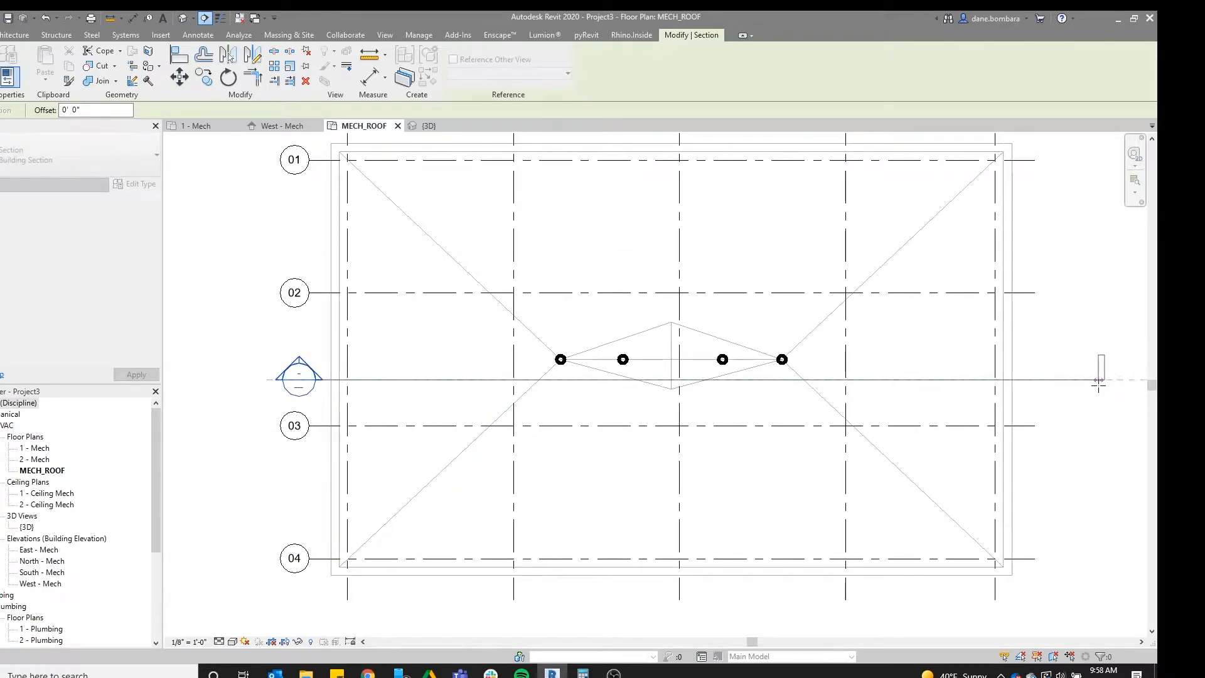
{"action": "left_click", "coordinate": [1100, 379]}
{"action": "key", "text": "Escape"}
{"action": "key", "text": "Escape"}
{"action": "double_click", "coordinate": [300, 371]}
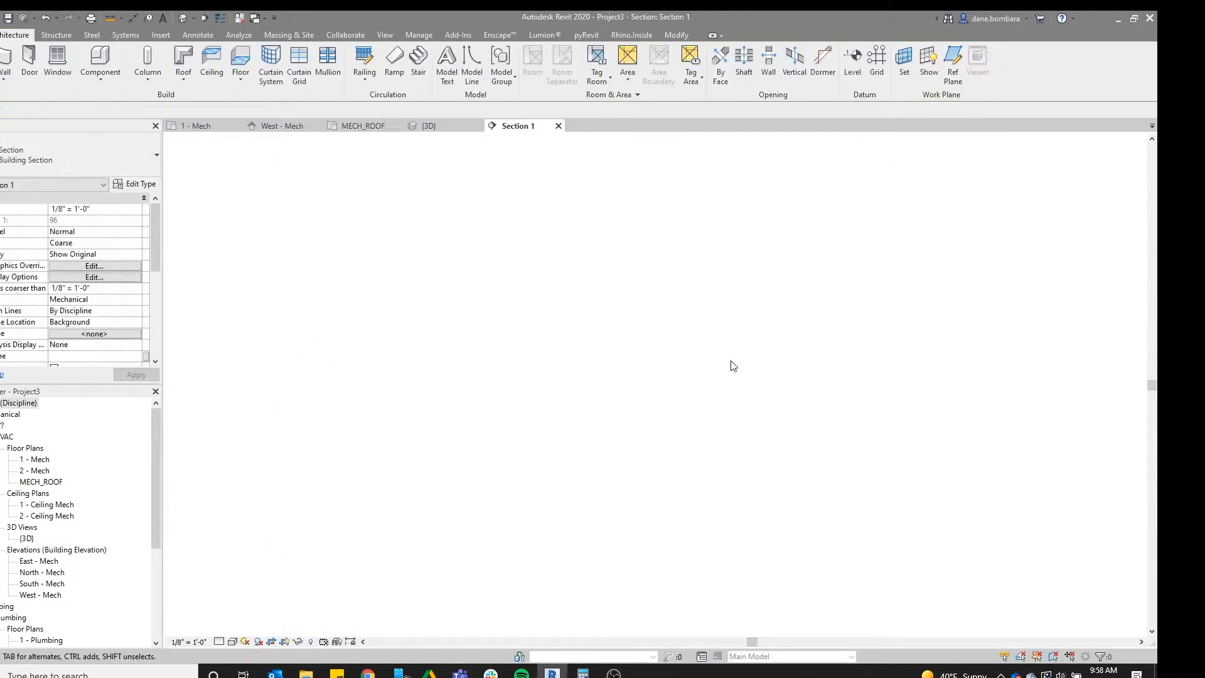
Set the offset from host of all four roof drains to 0' 6"
{"action": "scroll", "coordinate": [645, 319], "scroll_direction": "up", "scroll_amount": 4}
{"action": "scroll", "coordinate": [645, 320], "scroll_direction": "down", "scroll_amount": 4}
{"action": "left_click_drag", "start_coordinate": [419, 341], "coordinate": [852, 420]}
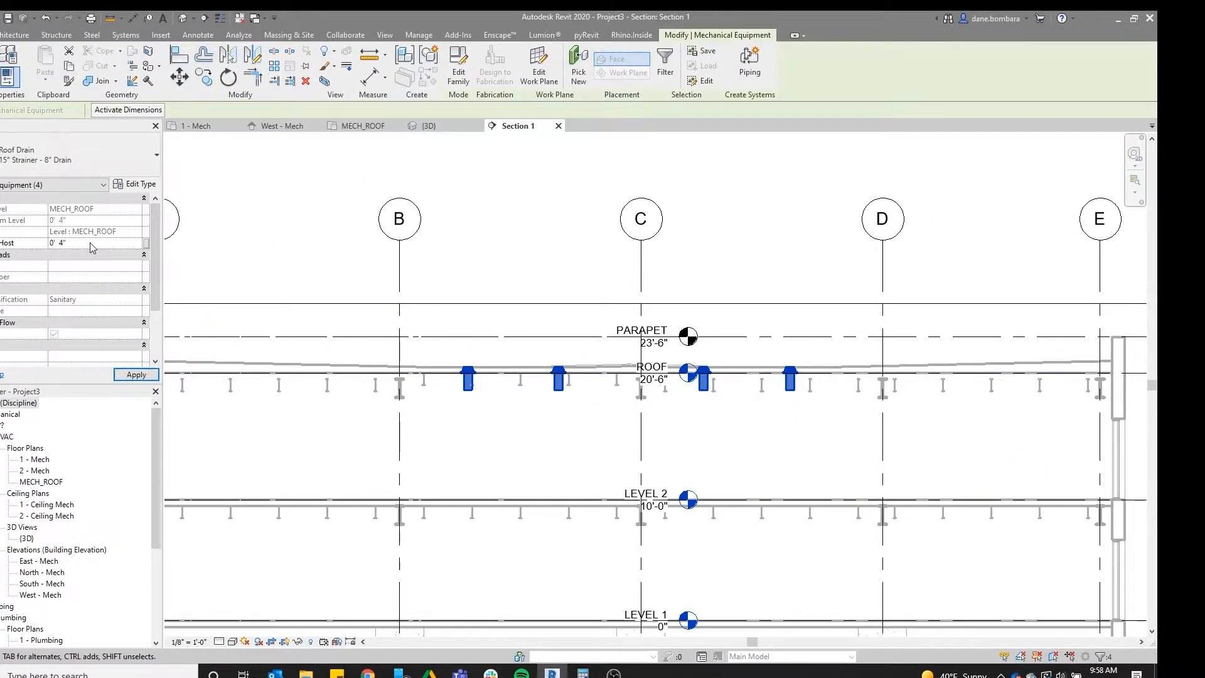
{"action": "scroll", "coordinate": [761, 409], "scroll_direction": "up", "scroll_amount": 1}
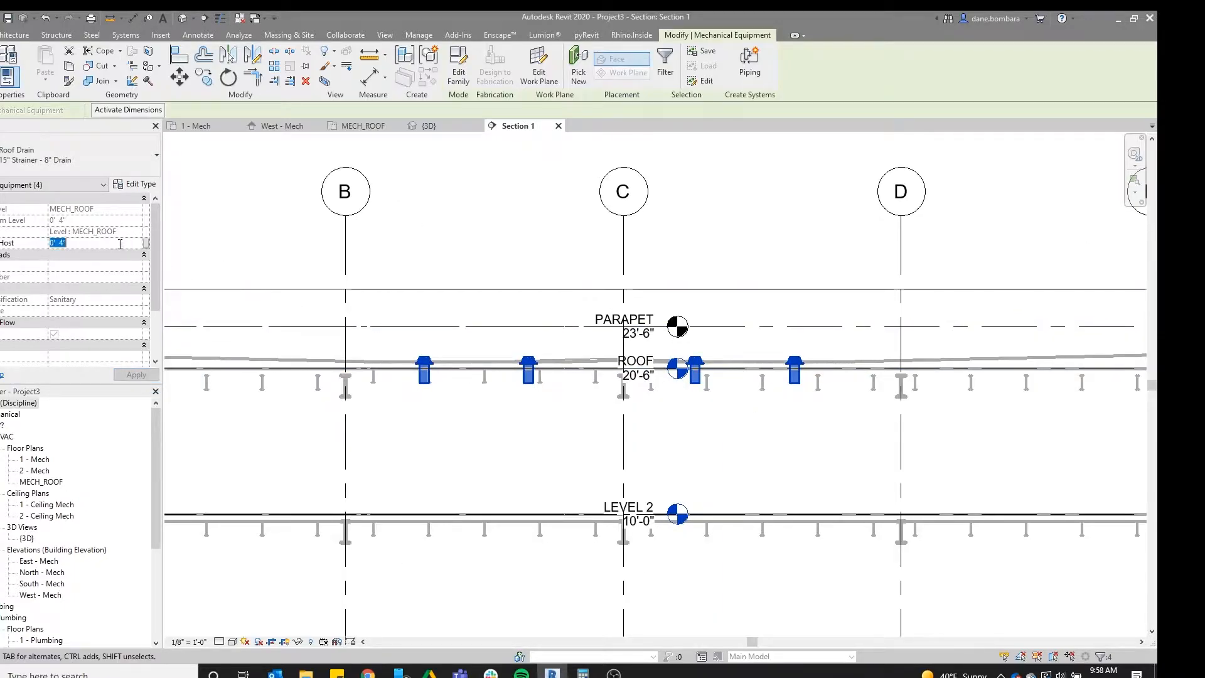
{"action": "key", "text": "Return"}
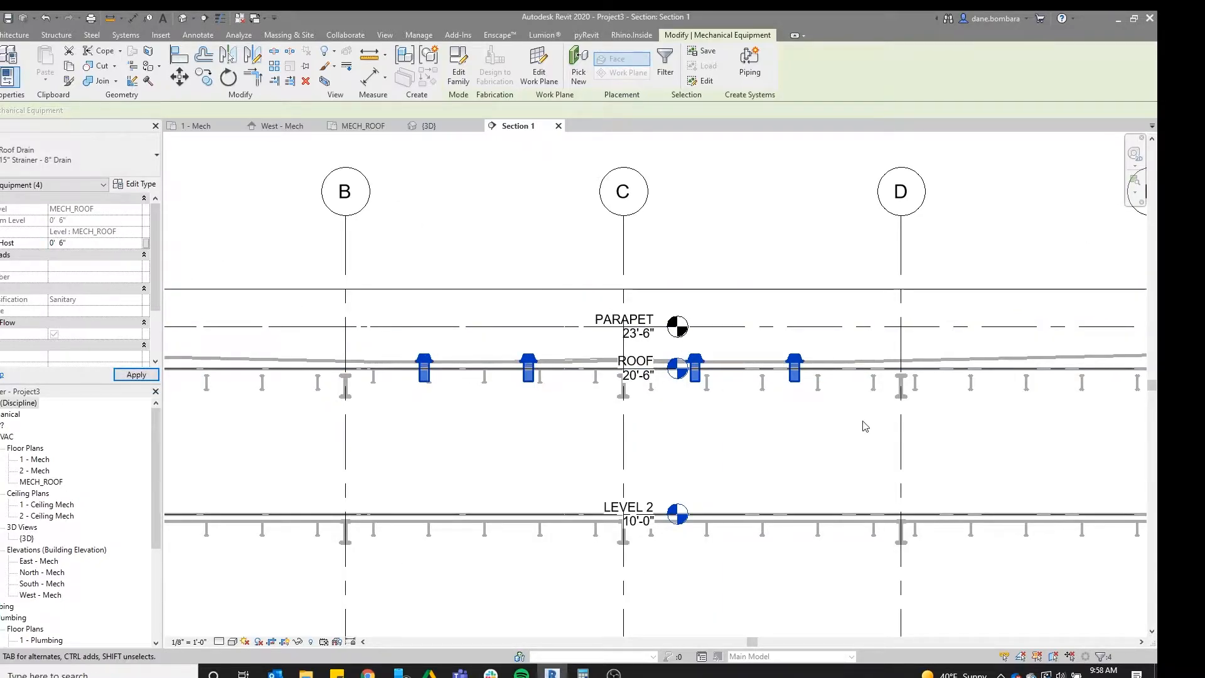
{"action": "left_click", "coordinate": [830, 354]}
{"action": "scroll", "coordinate": [830, 354], "scroll_direction": "up", "scroll_amount": 4}
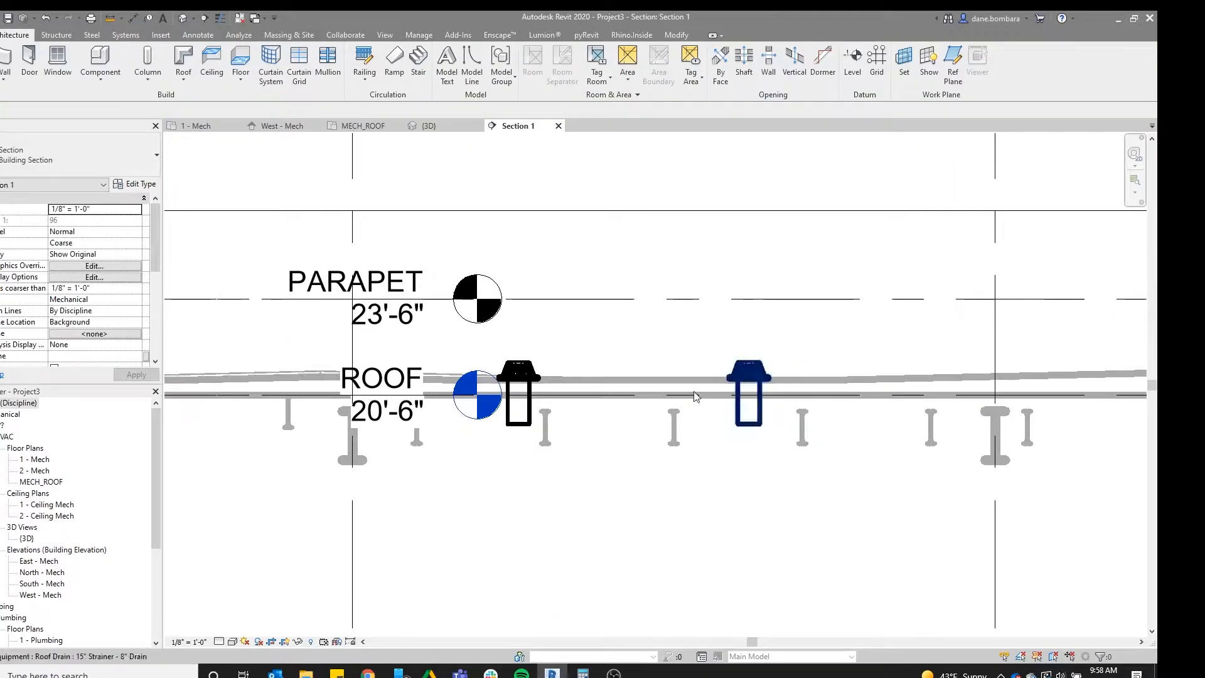
In the section's visibility/graphic overrides, switch the linked Building.rvt display settings to Custom
{"action": "scroll", "coordinate": [634, 446], "scroll_direction": "down", "scroll_amount": 3}
{"action": "scroll", "coordinate": [475, 379], "scroll_direction": "down", "scroll_amount": 2}
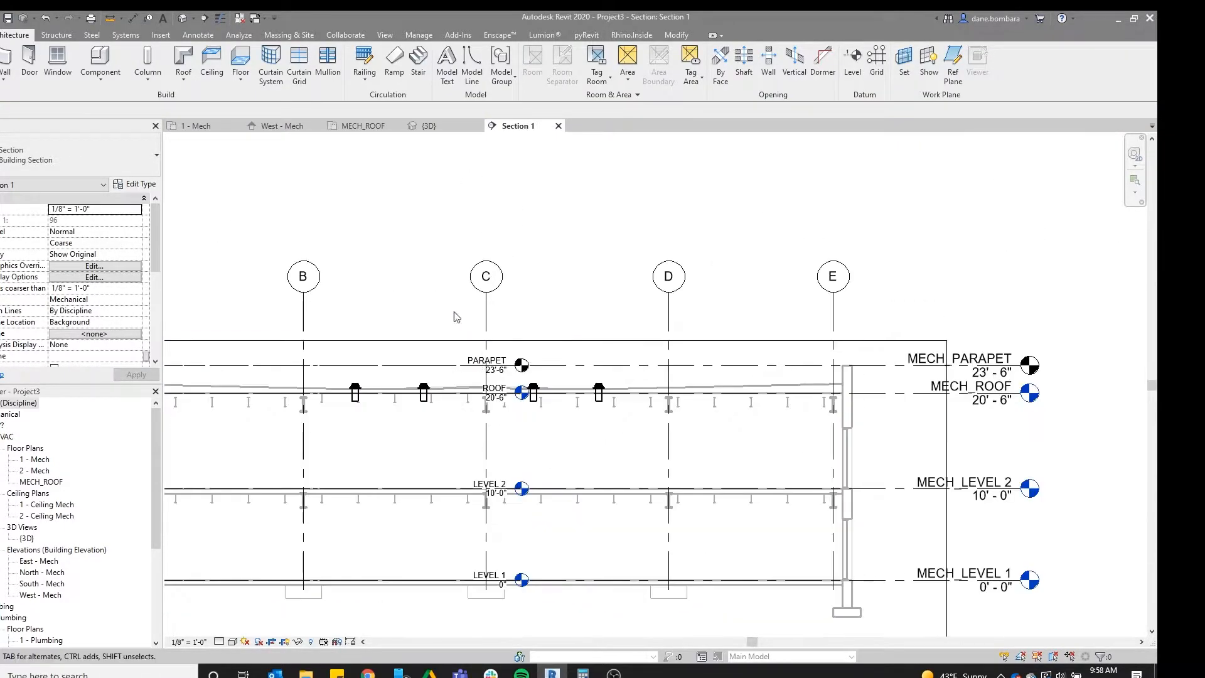
{"action": "middle_click_drag", "start_coordinate": [419, 303], "coordinate": [450, 279]}
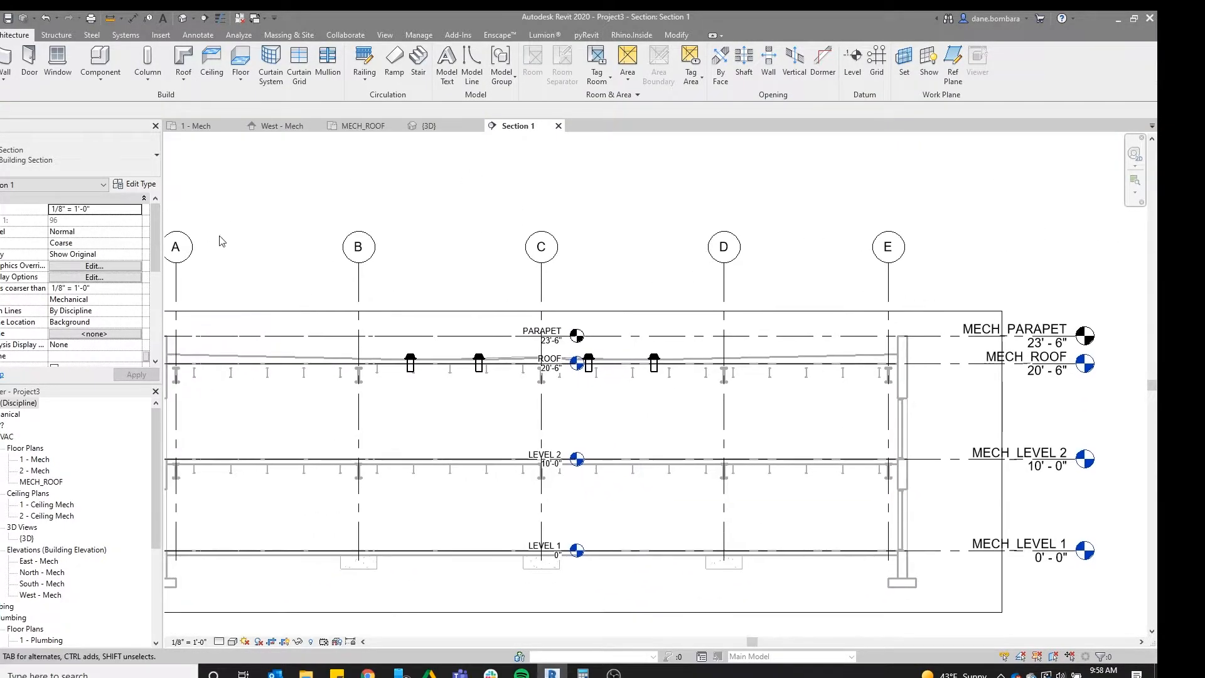
{"action": "key", "text": "v"}
{"action": "key", "text": "g"}
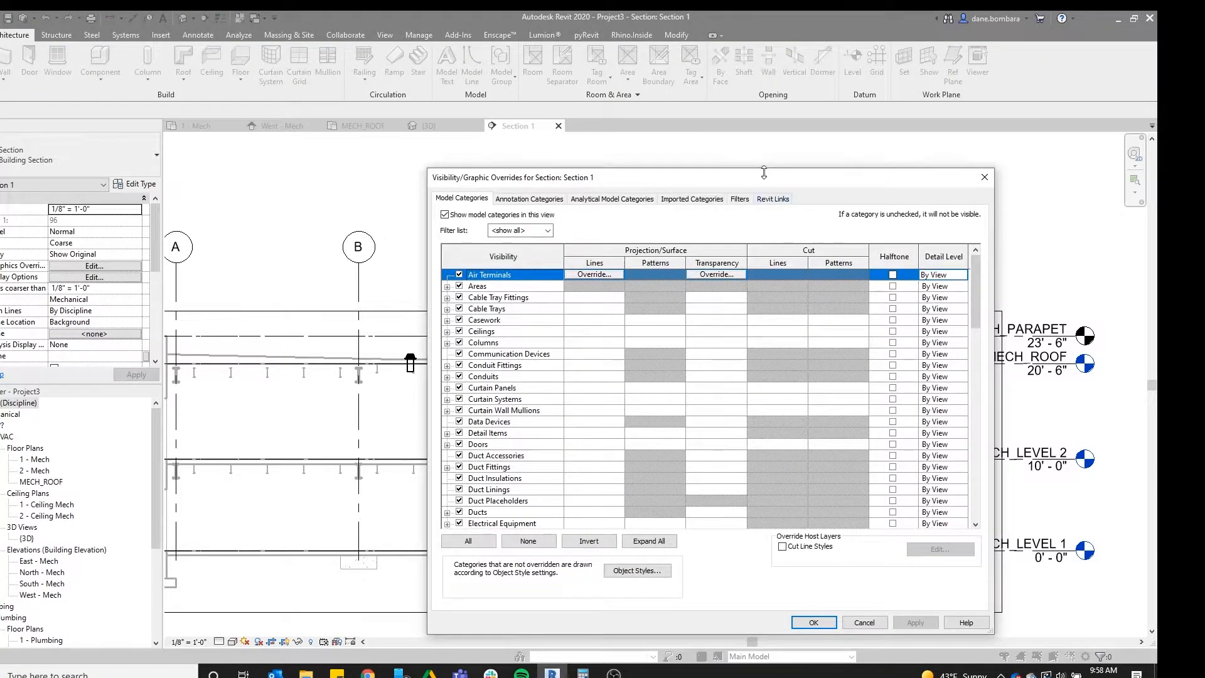
{"action": "left_click_drag", "start_coordinate": [756, 171], "coordinate": [865, 193]}
{"action": "left_click_drag", "start_coordinate": [776, 201], "coordinate": [564, 180]}
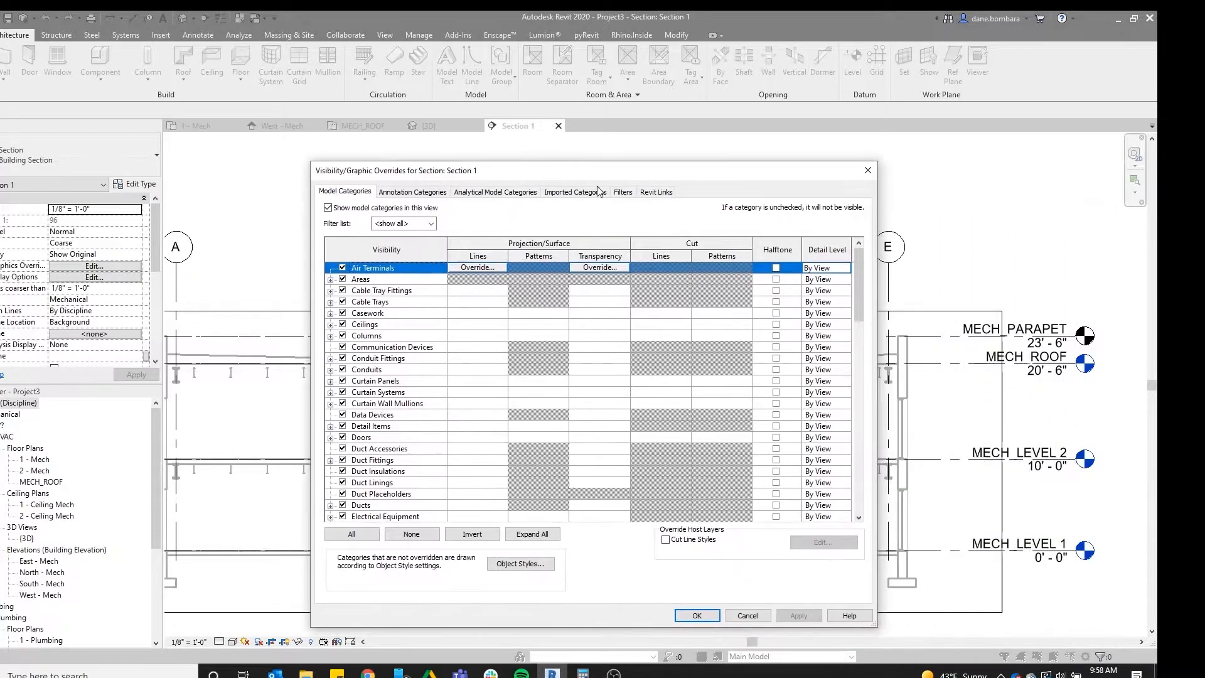
{"action": "left_click", "coordinate": [657, 193]}
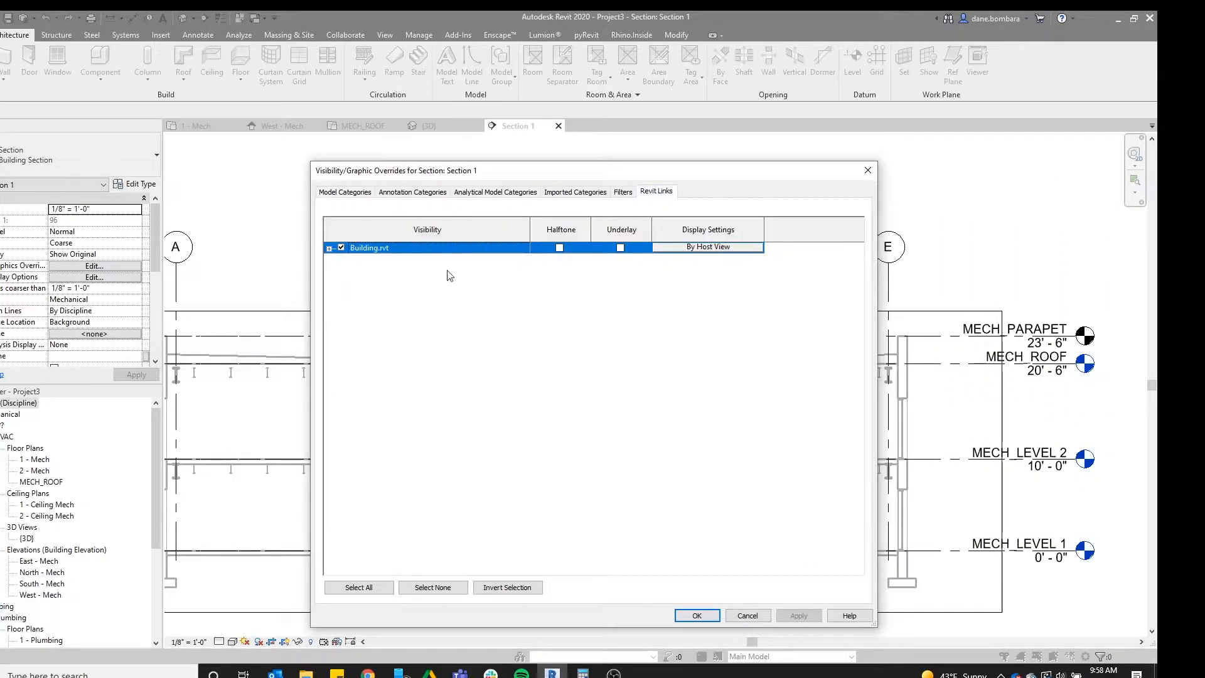
{"action": "left_click", "coordinate": [707, 249]}
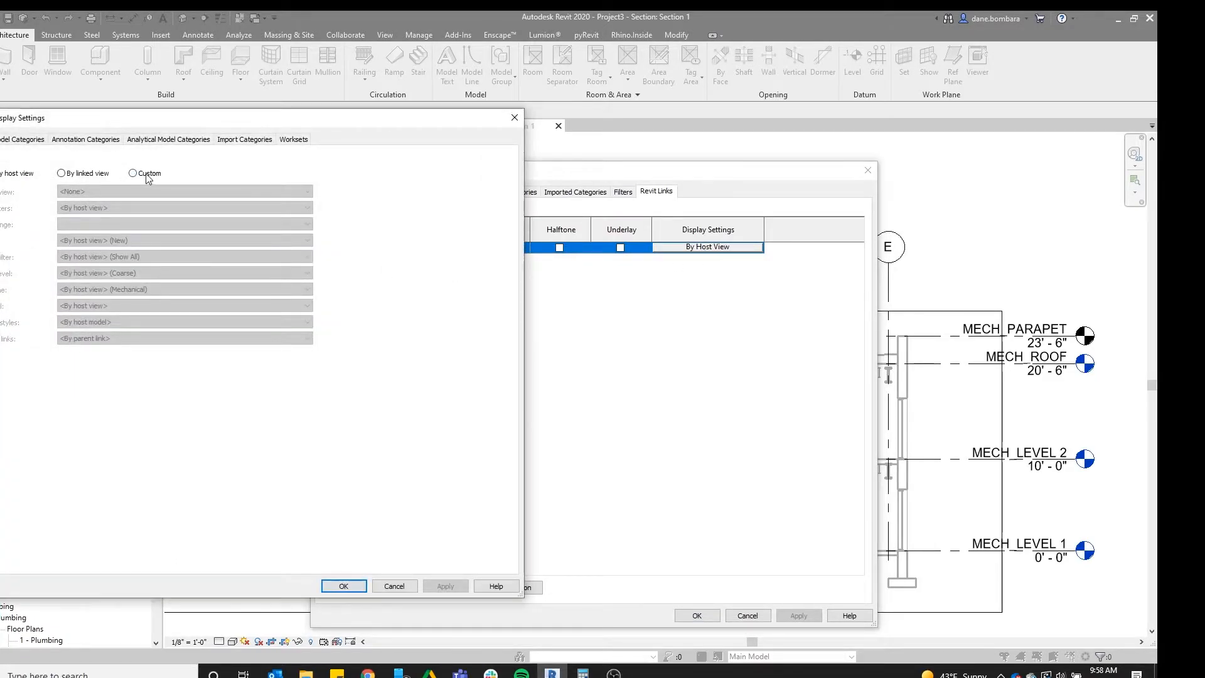
{"action": "left_click", "coordinate": [147, 177]}
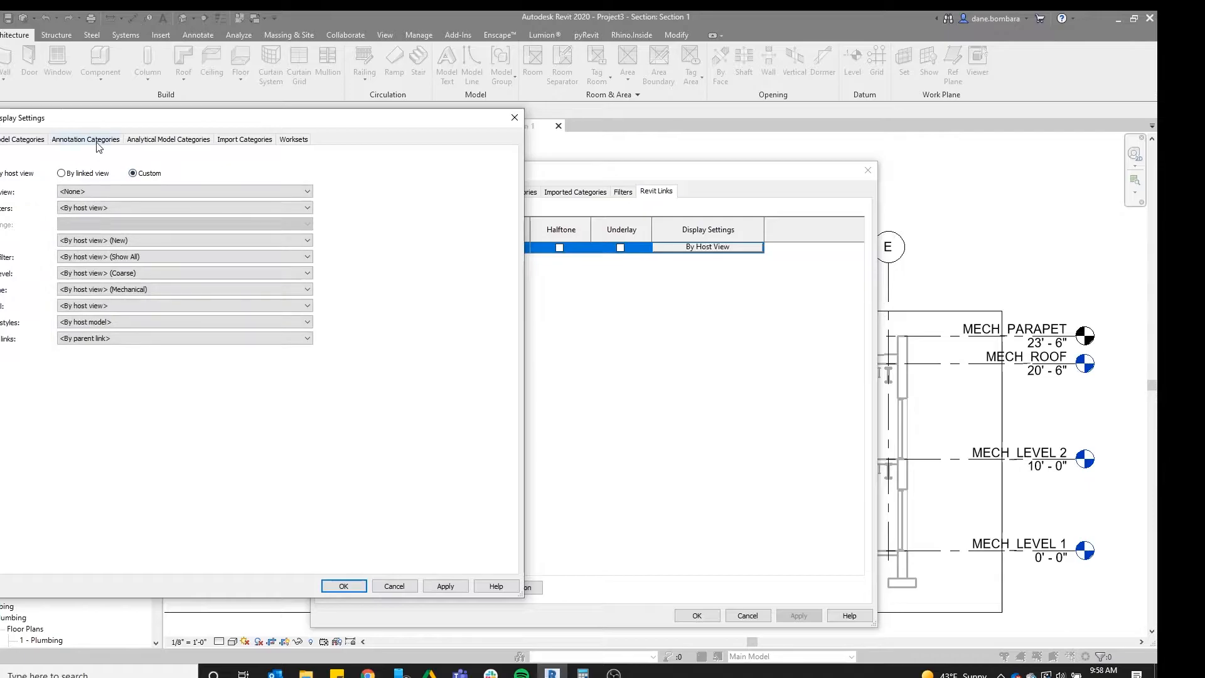
Make the link's annotation categories custom, hide its Levels category, and apply the overrides
{"action": "left_click", "coordinate": [98, 141]}
{"action": "left_click", "coordinate": [111, 162]}
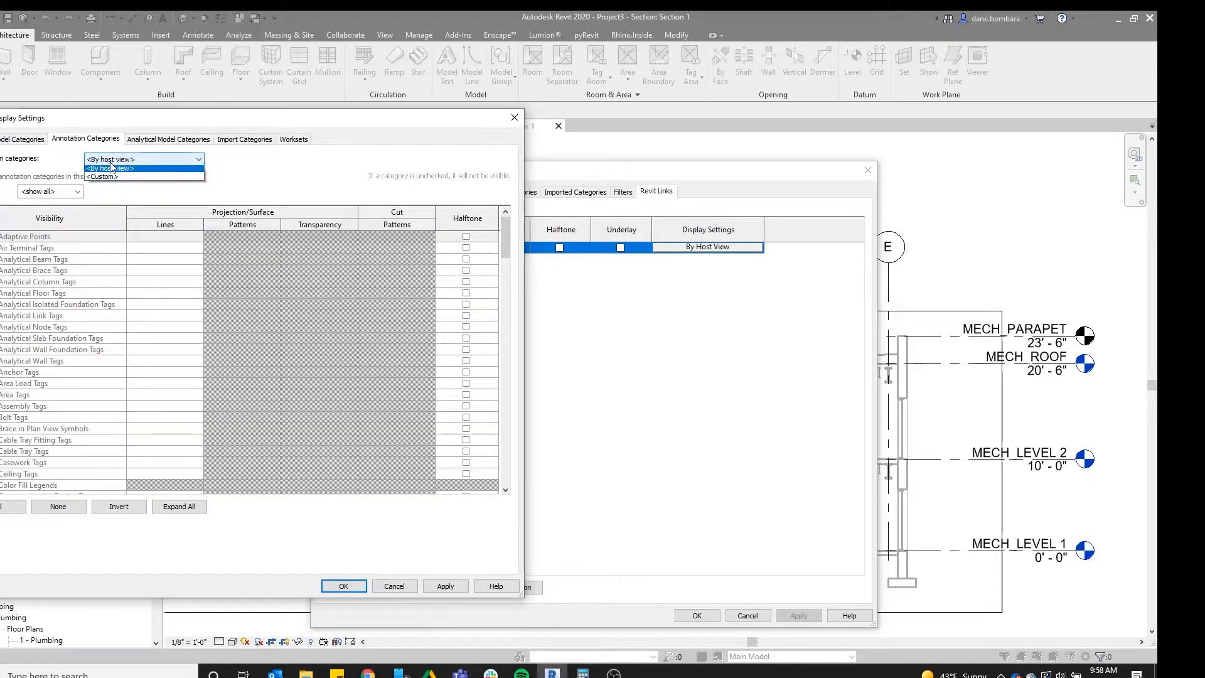
{"action": "left_click", "coordinate": [113, 177]}
{"action": "left_click", "coordinate": [52, 283]}
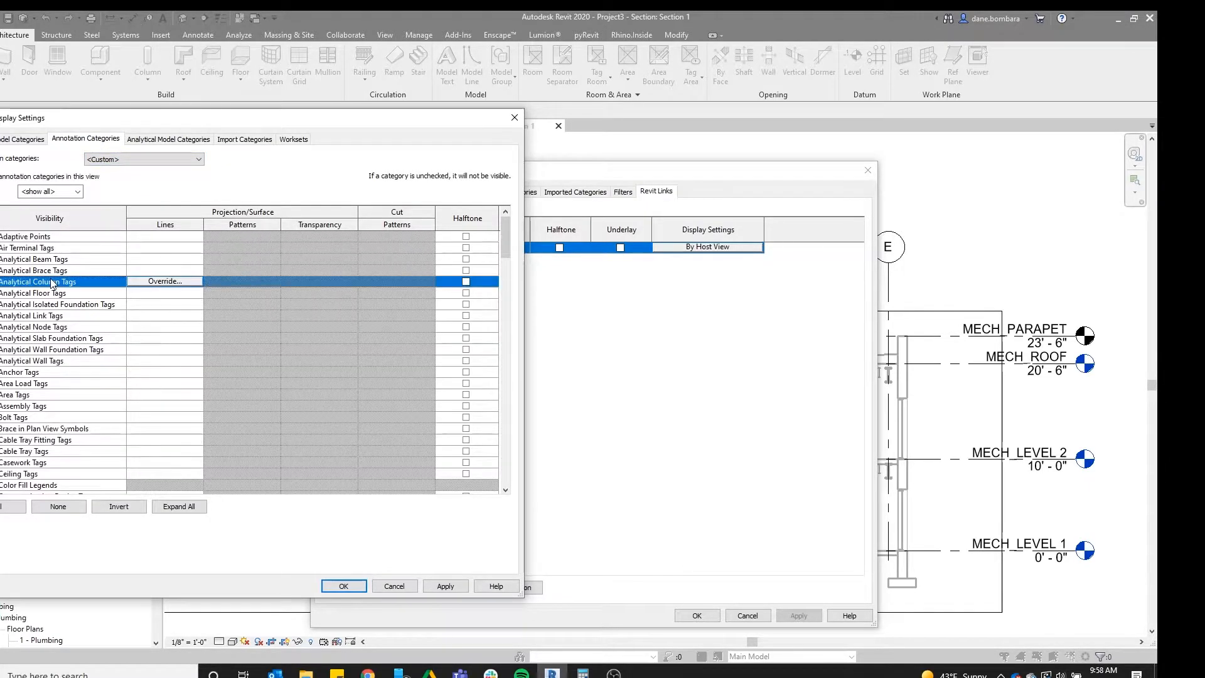
{"action": "scroll", "coordinate": [37, 377], "scroll_direction": "down", "scroll_amount": 12}
{"action": "left_click", "coordinate": [25, 475]}
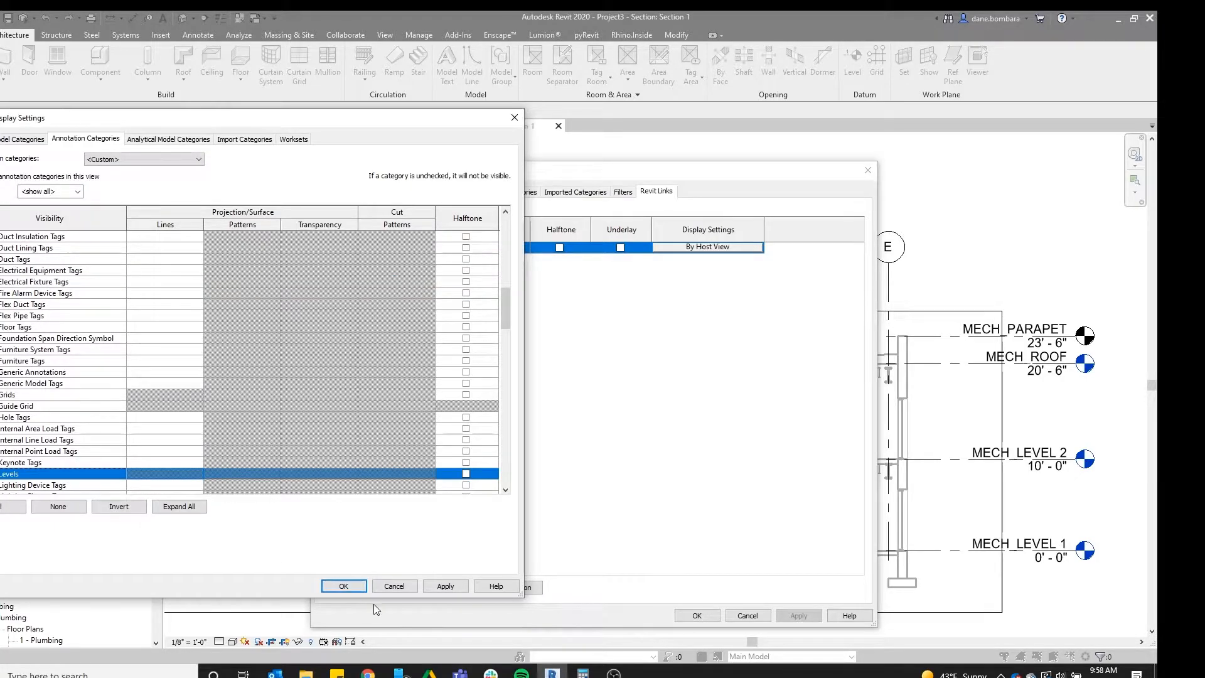
{"action": "left_click", "coordinate": [359, 589]}
{"action": "left_click", "coordinate": [697, 616]}
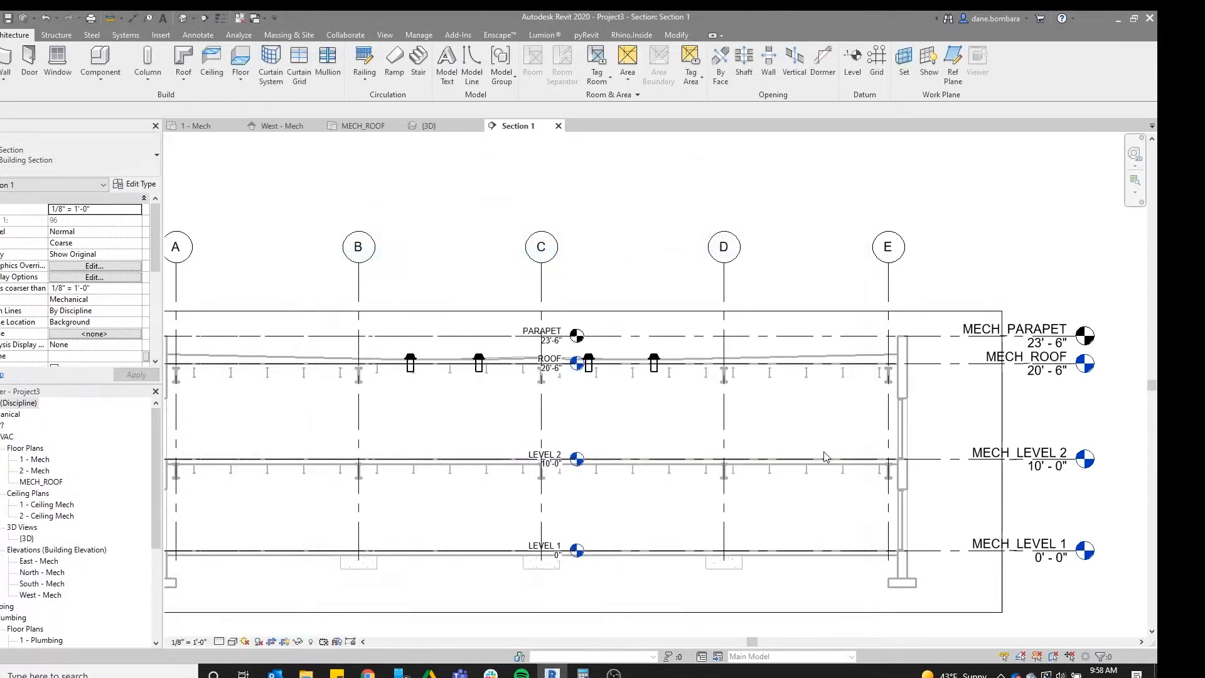
Examine the four roof drains in section for clearance from the roof joists and beams below
{"action": "scroll", "coordinate": [590, 394], "scroll_direction": "up", "scroll_amount": 1}
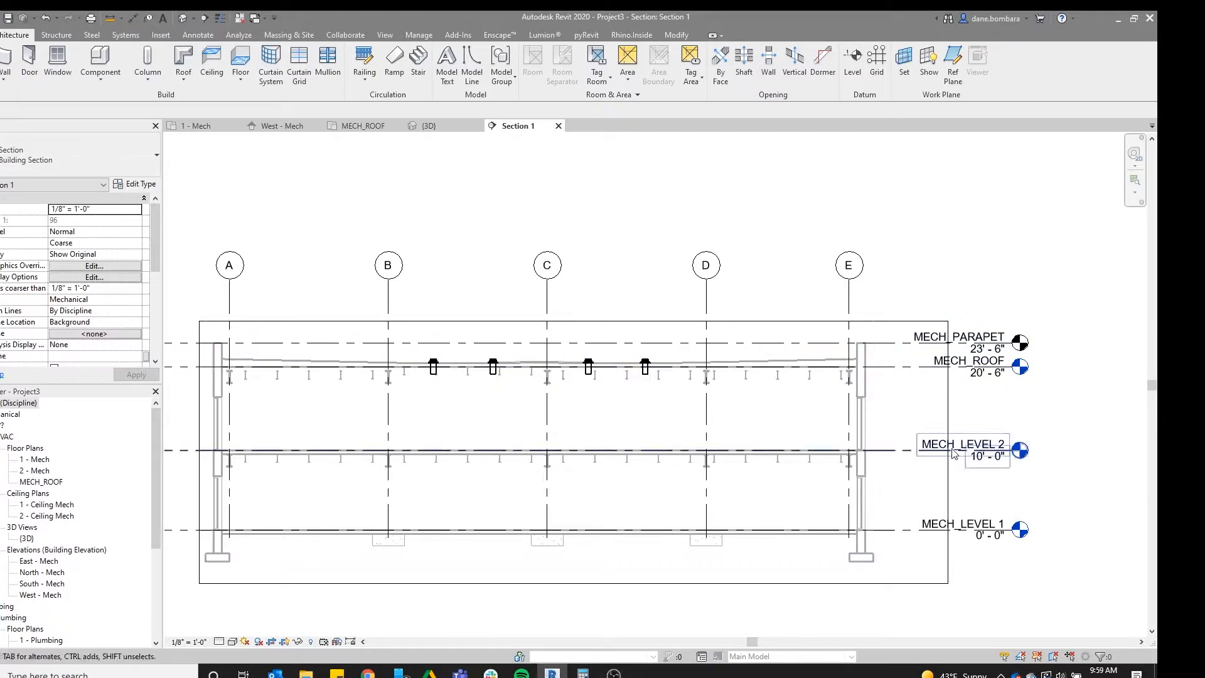
{"action": "scroll", "coordinate": [676, 390], "scroll_direction": "up", "scroll_amount": 2}
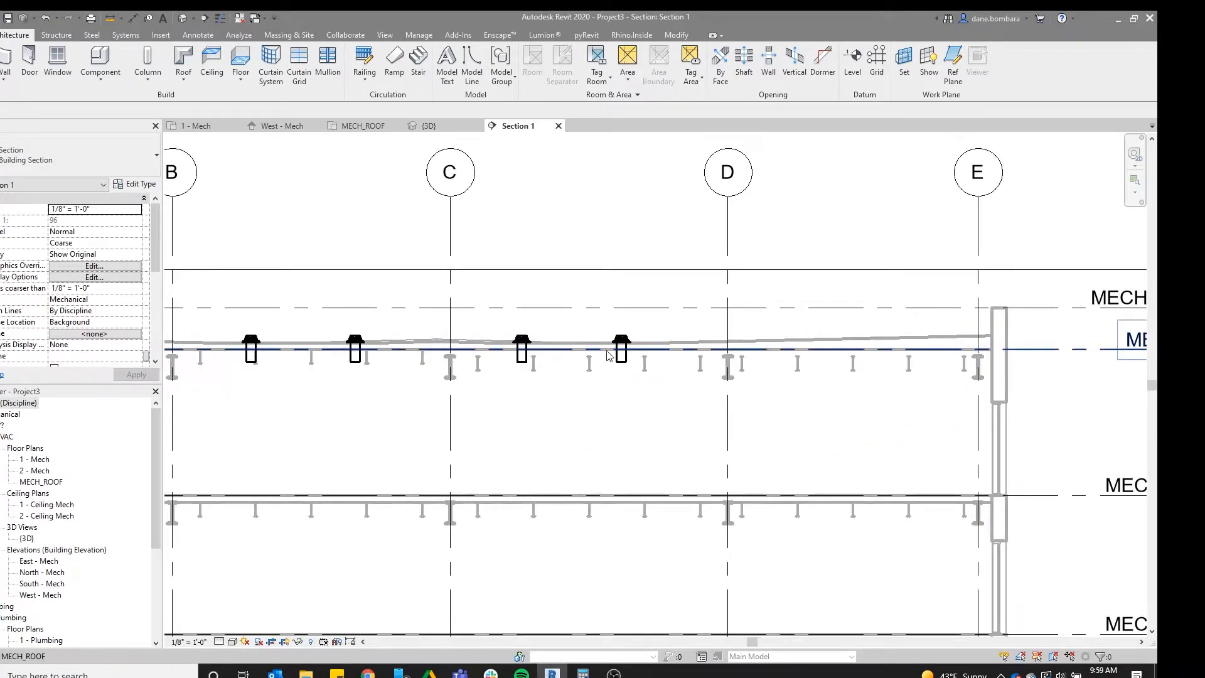
{"action": "scroll", "coordinate": [606, 354], "scroll_direction": "up", "scroll_amount": 2}
{"action": "middle_click_drag", "start_coordinate": [462, 375], "coordinate": [749, 372]}
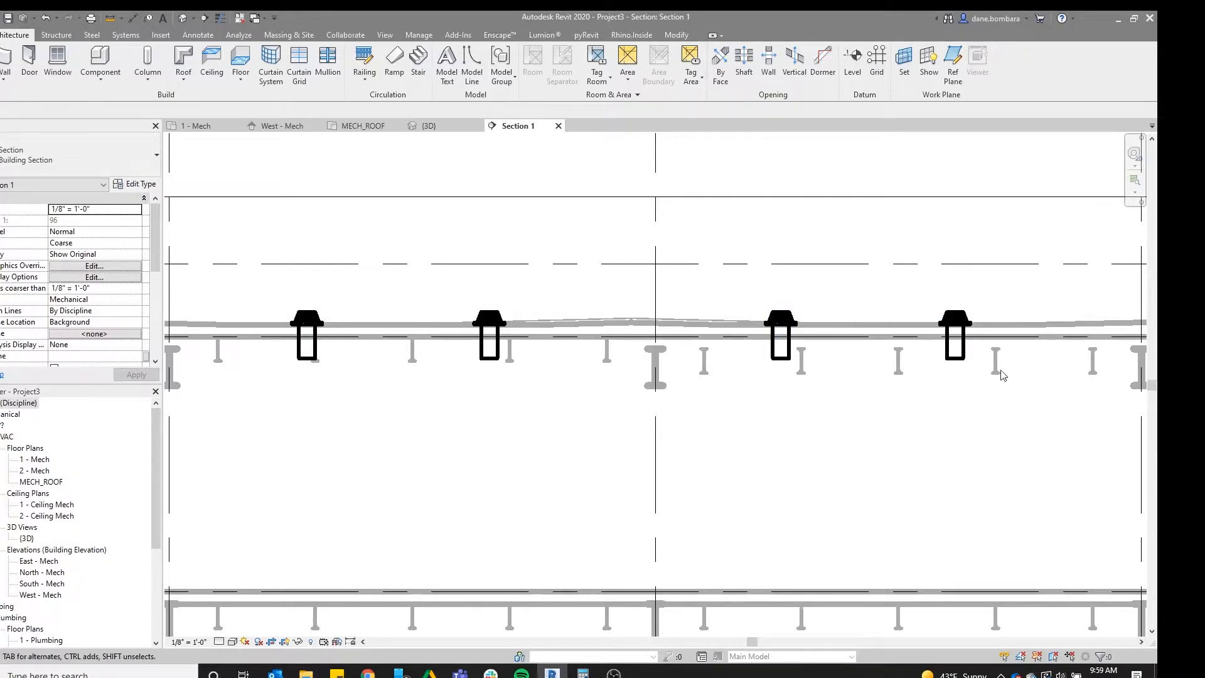
{"action": "scroll", "coordinate": [767, 370], "scroll_direction": "up", "scroll_amount": 2}
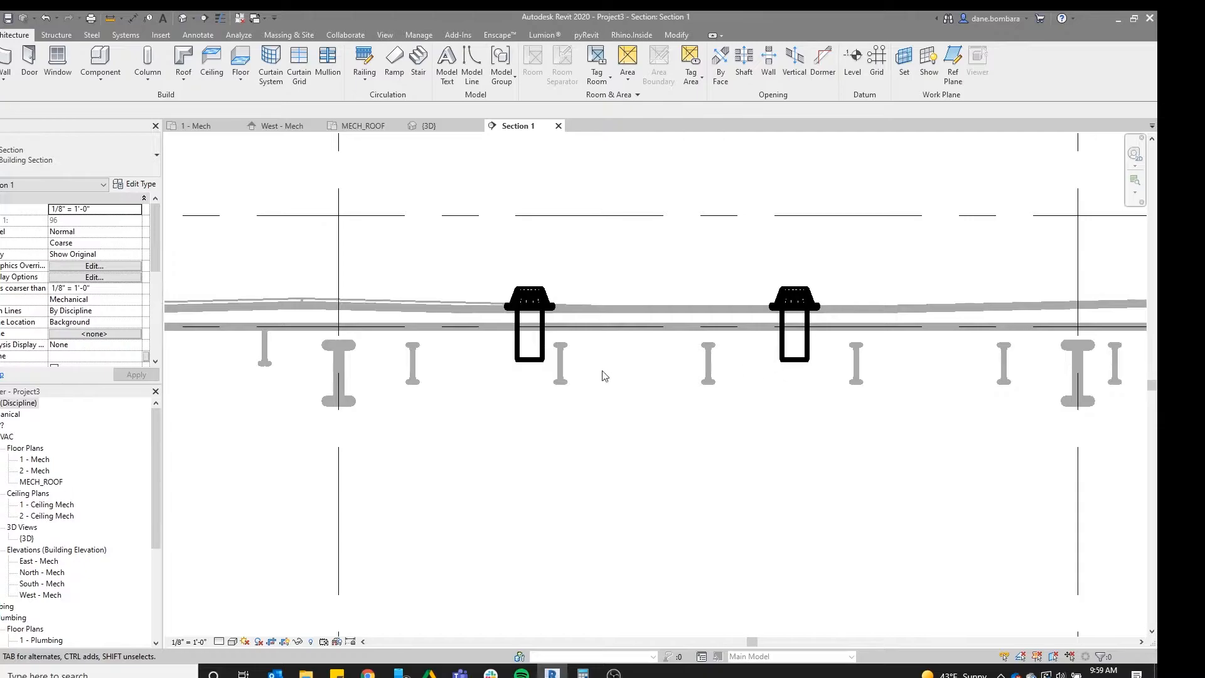
{"action": "middle_click_drag", "start_coordinate": [534, 361], "coordinate": [913, 361]}
{"action": "middle_click_drag", "start_coordinate": [512, 361], "coordinate": [734, 361]}
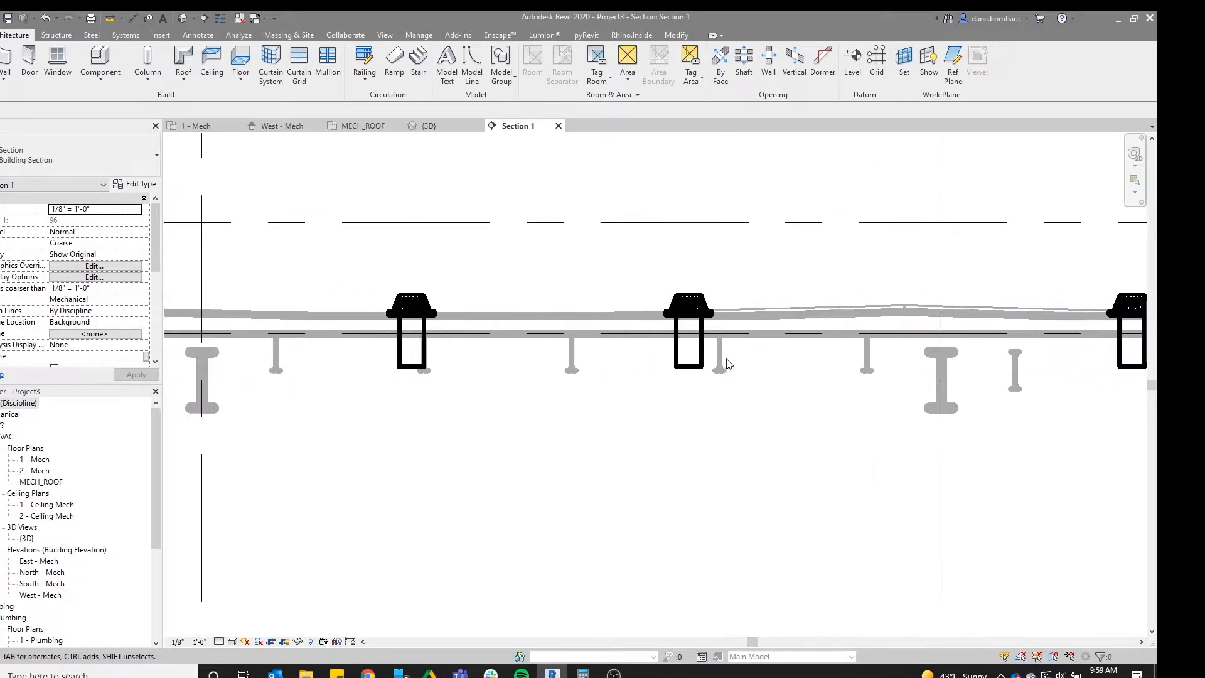
{"action": "middle_click_drag", "start_coordinate": [625, 390], "coordinate": [757, 390]}
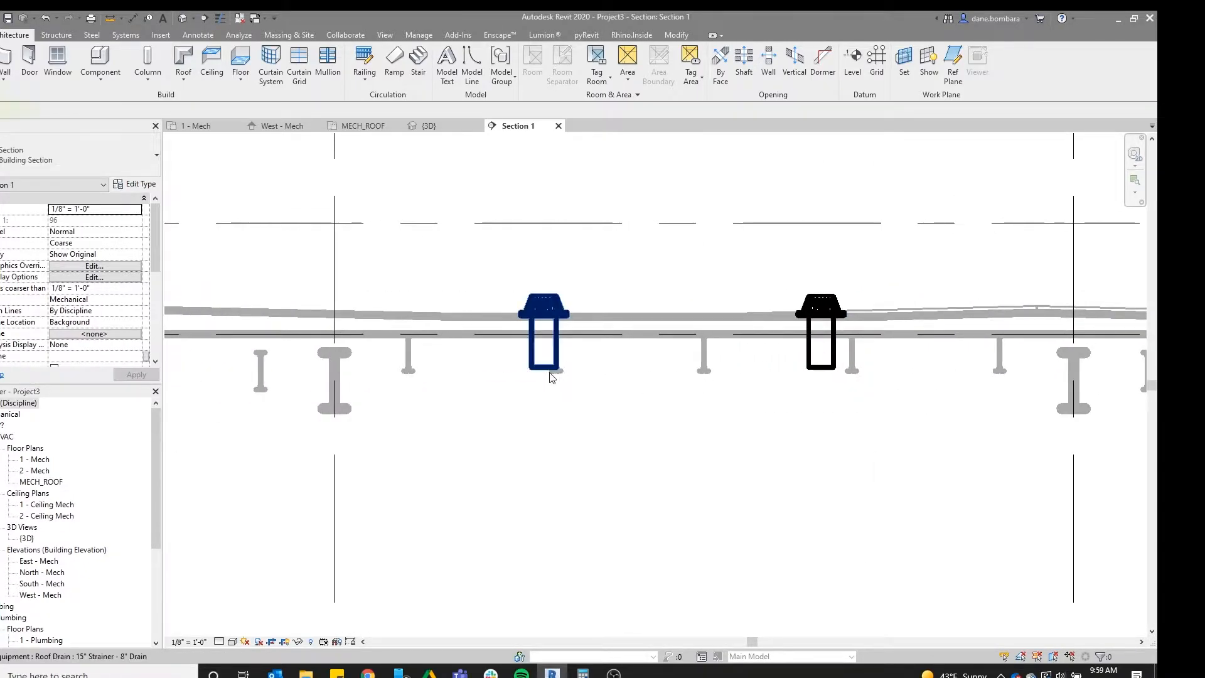
Move the drain nearest grid B slightly toward that grid, clear of the adjacent joist
{"action": "left_click", "coordinate": [551, 376]}
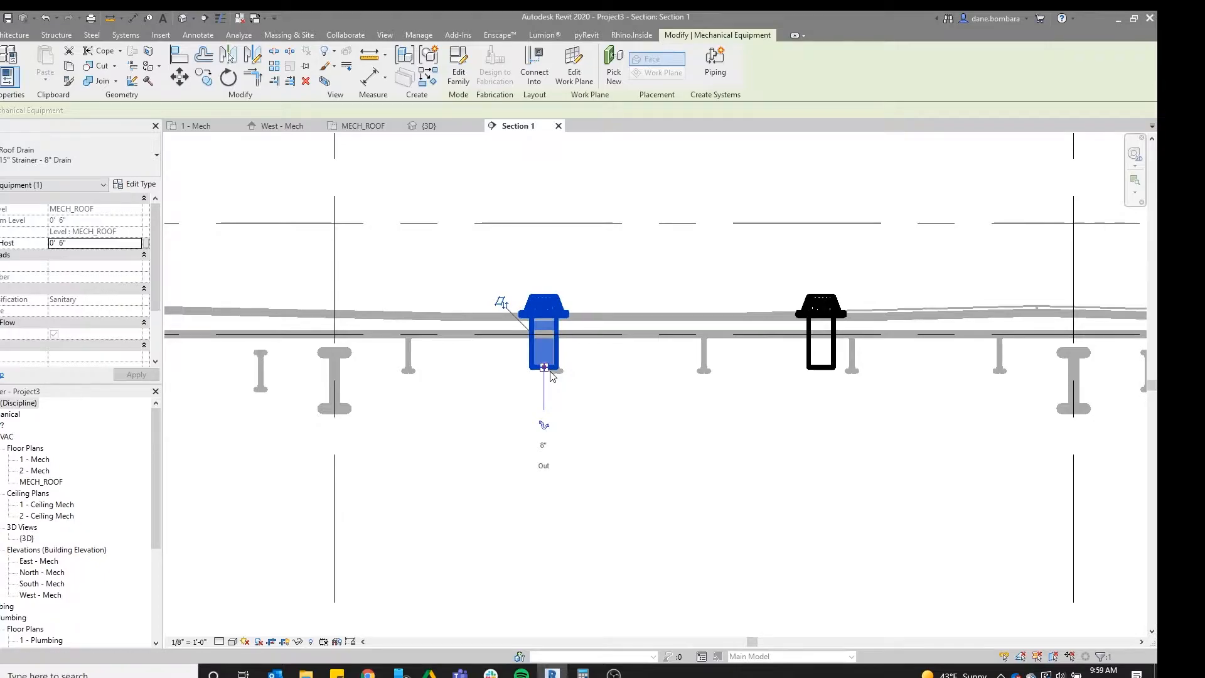
{"action": "scroll", "coordinate": [534, 368], "scroll_direction": "up", "scroll_amount": 2}
{"action": "left_click_drag", "start_coordinate": [519, 367], "coordinate": [469, 368]}
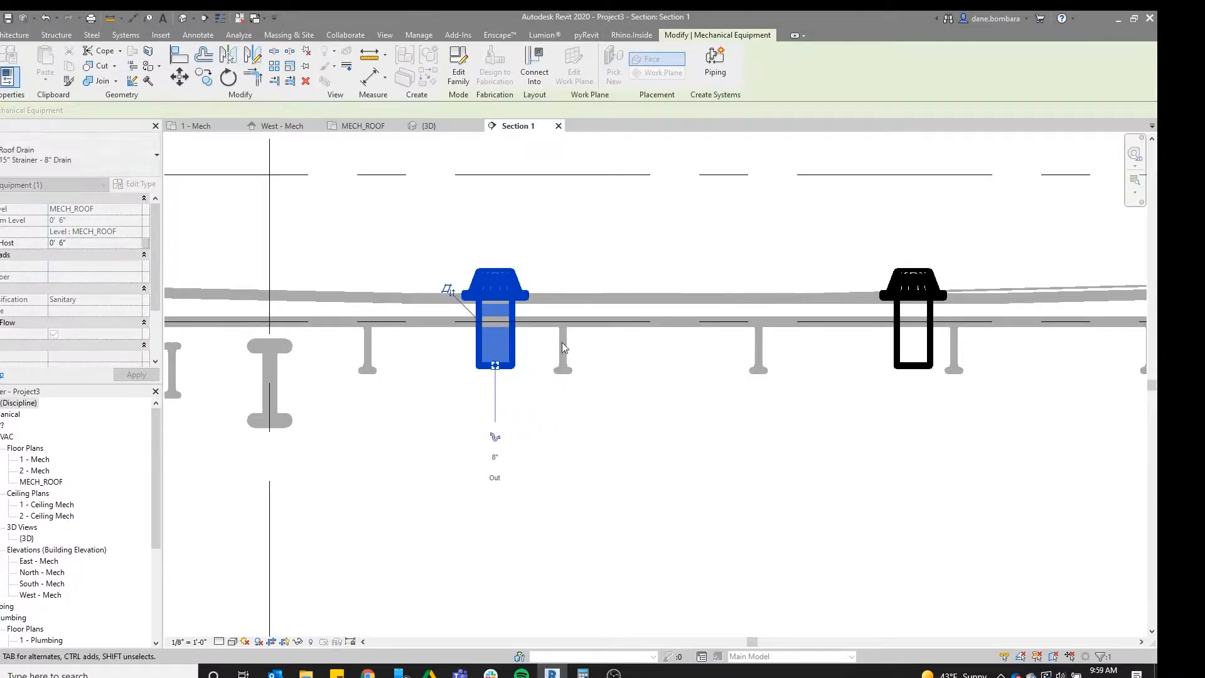
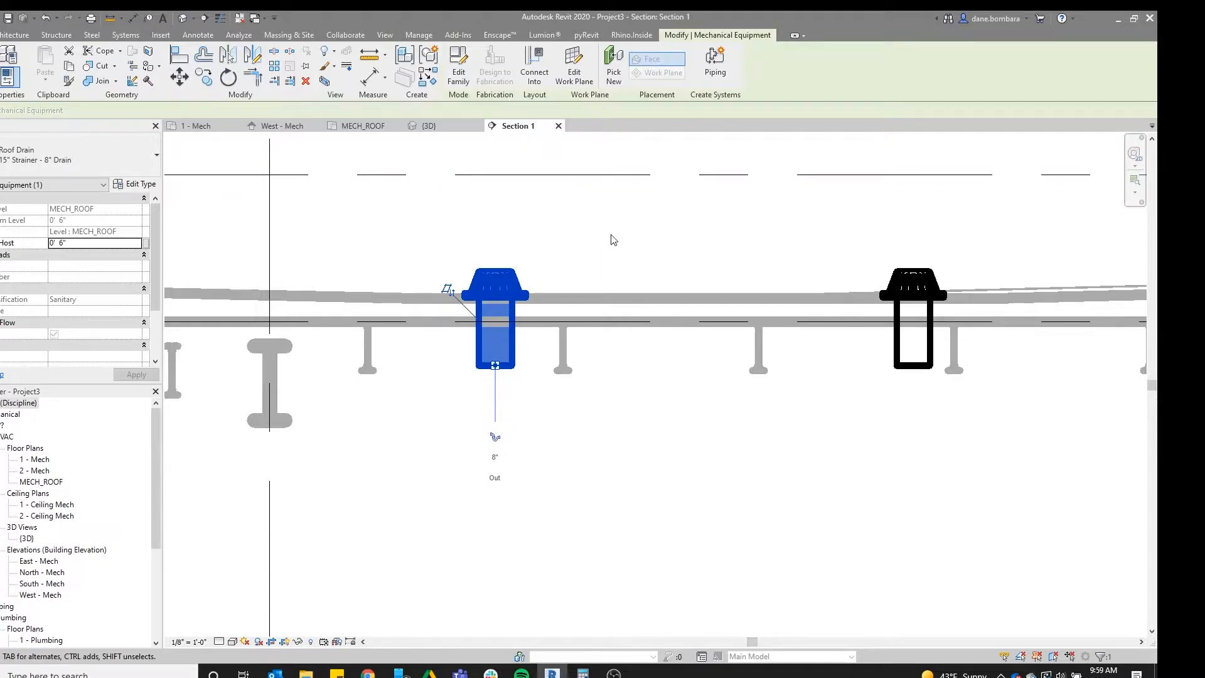
Open the MECH_ROOF floor plan and check the shifted drain's position against the roof valley lines
{"action": "left_click", "coordinate": [363, 125]}
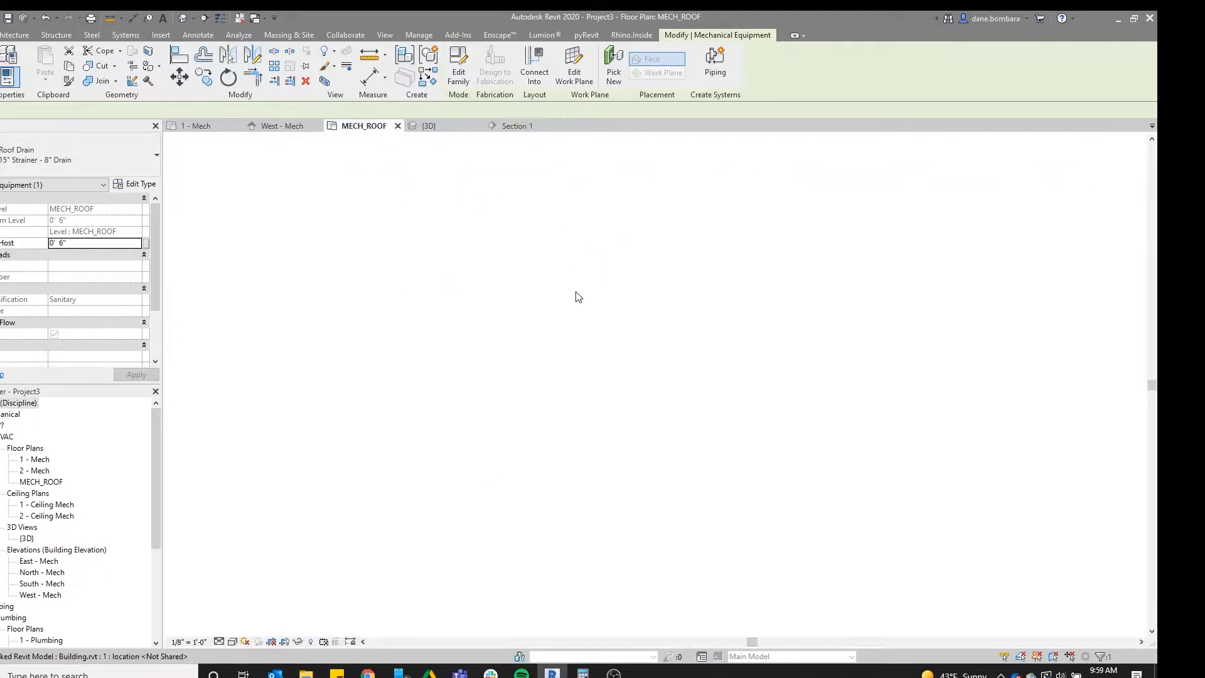
{"action": "scroll", "coordinate": [570, 375], "scroll_direction": "up", "scroll_amount": 5}
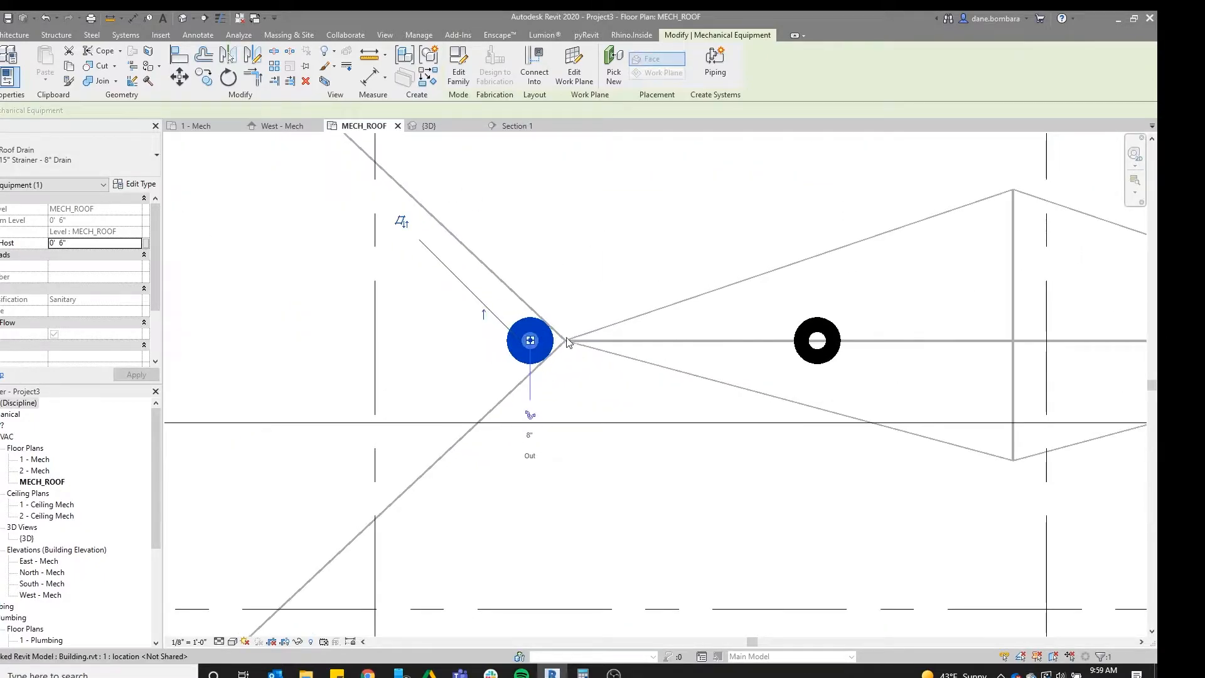
{"action": "scroll", "coordinate": [572, 349], "scroll_direction": "down", "scroll_amount": 2}
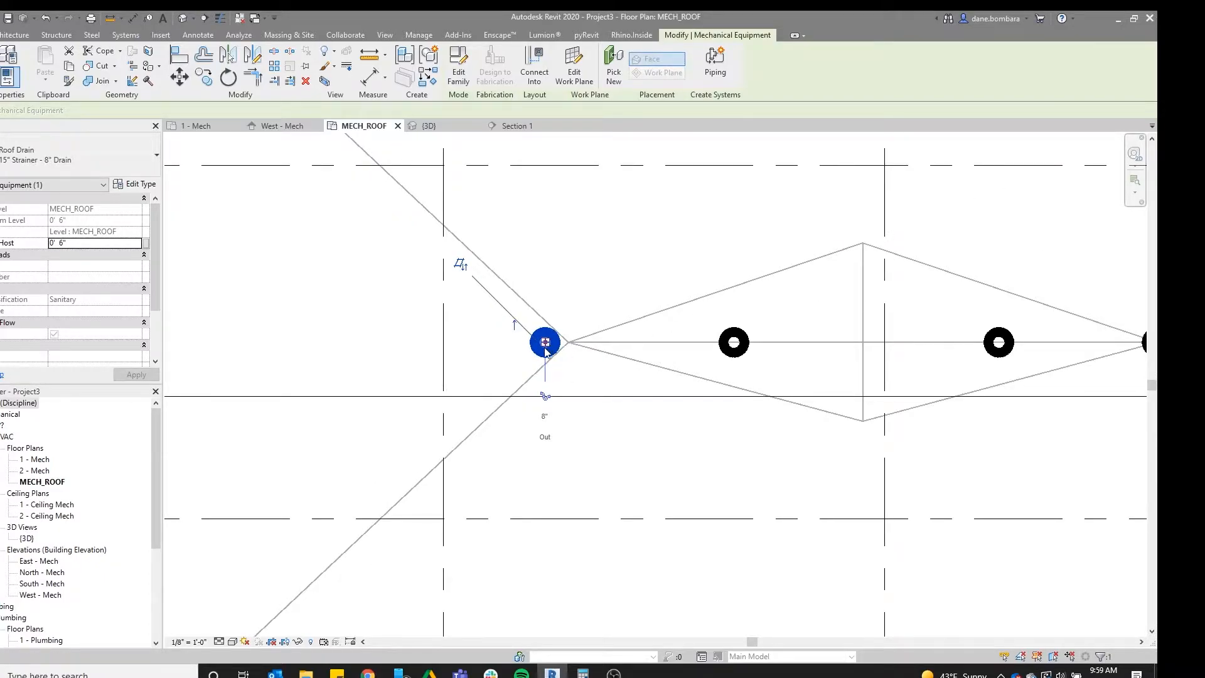
Examine the four roof drains' positions against the roof valley and ridge lines in the roof plan
{"action": "left_click", "coordinate": [605, 250]}
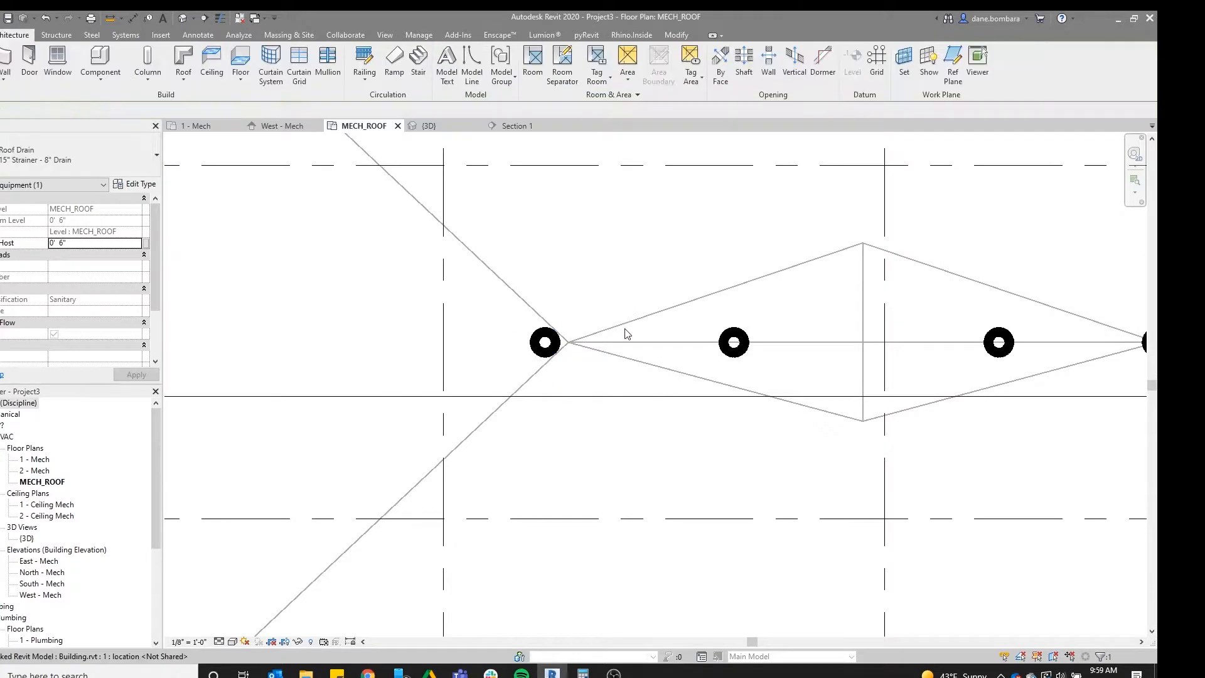
{"action": "scroll", "coordinate": [639, 270], "scroll_direction": "down", "scroll_amount": 1}
{"action": "middle_click_drag", "start_coordinate": [716, 280], "coordinate": [488, 305]}
{"action": "scroll", "coordinate": [640, 275], "scroll_direction": "down", "scroll_amount": 1}
{"action": "scroll", "coordinate": [458, 237], "scroll_direction": "up", "scroll_amount": 1}
{"action": "scroll", "coordinate": [638, 235], "scroll_direction": "up", "scroll_amount": 1}
{"action": "scroll", "coordinate": [488, 305], "scroll_direction": "down", "scroll_amount": 3}
{"action": "scroll", "coordinate": [383, 338], "scroll_direction": "up", "scroll_amount": 3}
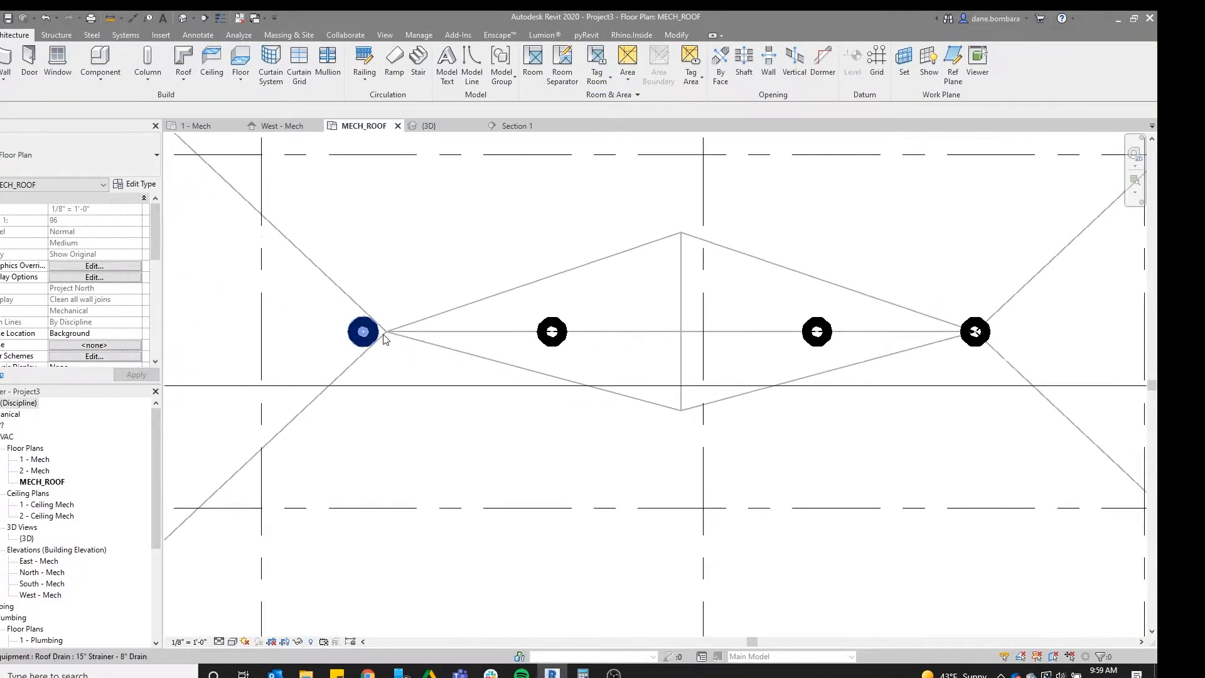
{"action": "scroll", "coordinate": [620, 300], "scroll_direction": "down", "scroll_amount": 1}
{"action": "scroll", "coordinate": [621, 307], "scroll_direction": "down", "scroll_amount": 1}
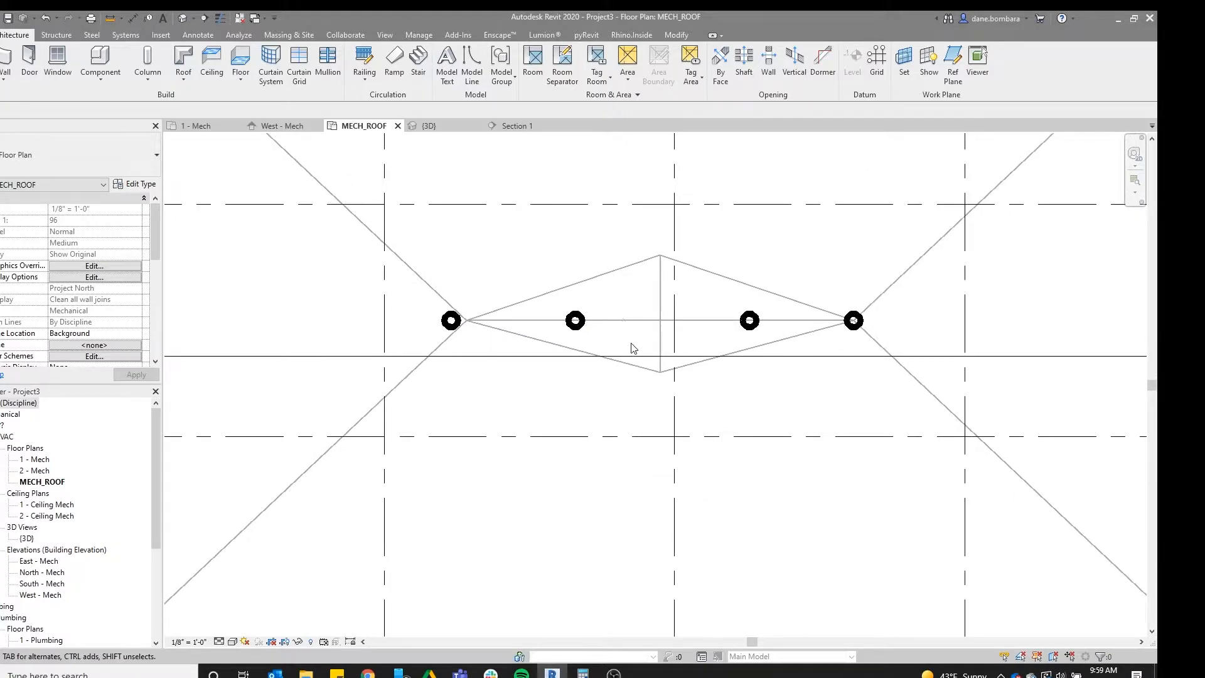
{"action": "scroll", "coordinate": [621, 324], "scroll_direction": "down", "scroll_amount": 1}
{"action": "scroll", "coordinate": [812, 322], "scroll_direction": "up", "scroll_amount": 1}
{"action": "scroll", "coordinate": [811, 323], "scroll_direction": "up", "scroll_amount": 1}
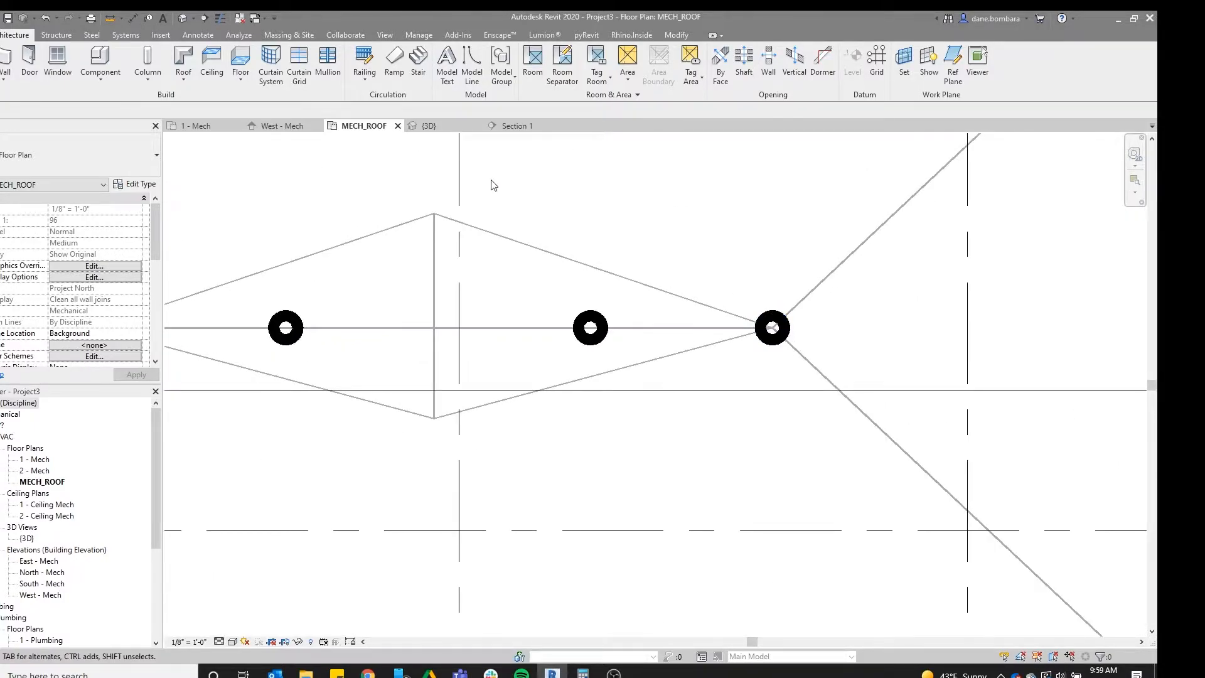
Return to the Section 1 view and turn on thin line display
{"action": "left_click", "coordinate": [440, 128]}
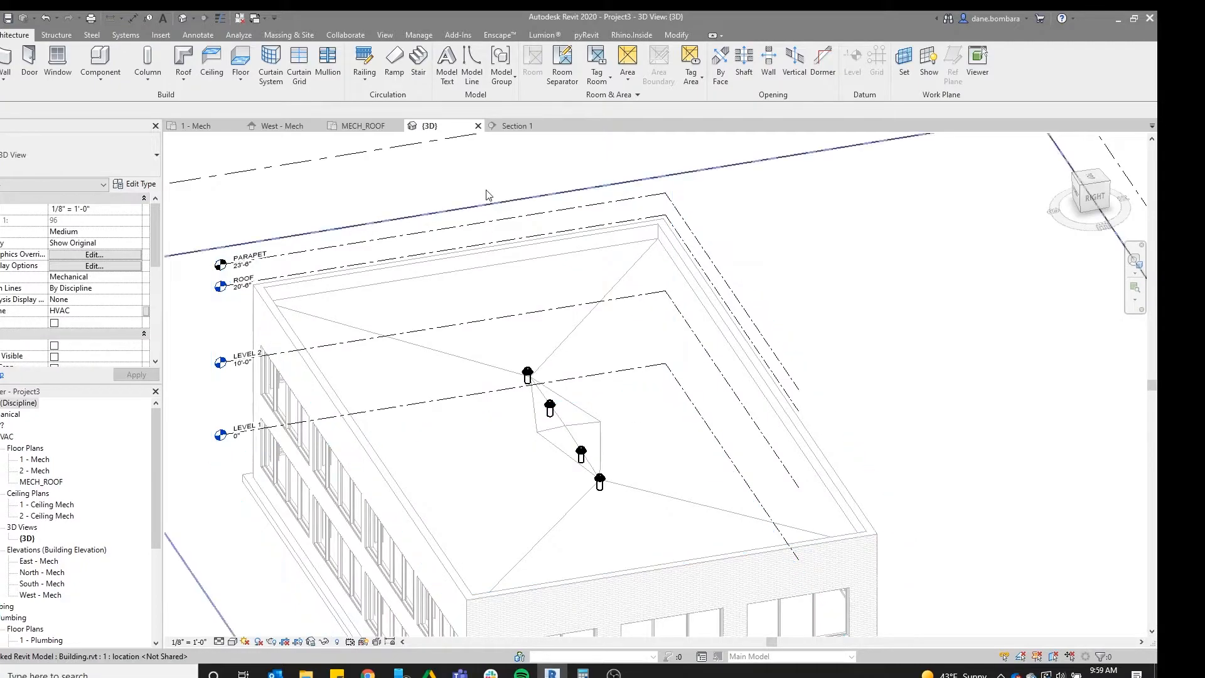
{"action": "left_click", "coordinate": [524, 127]}
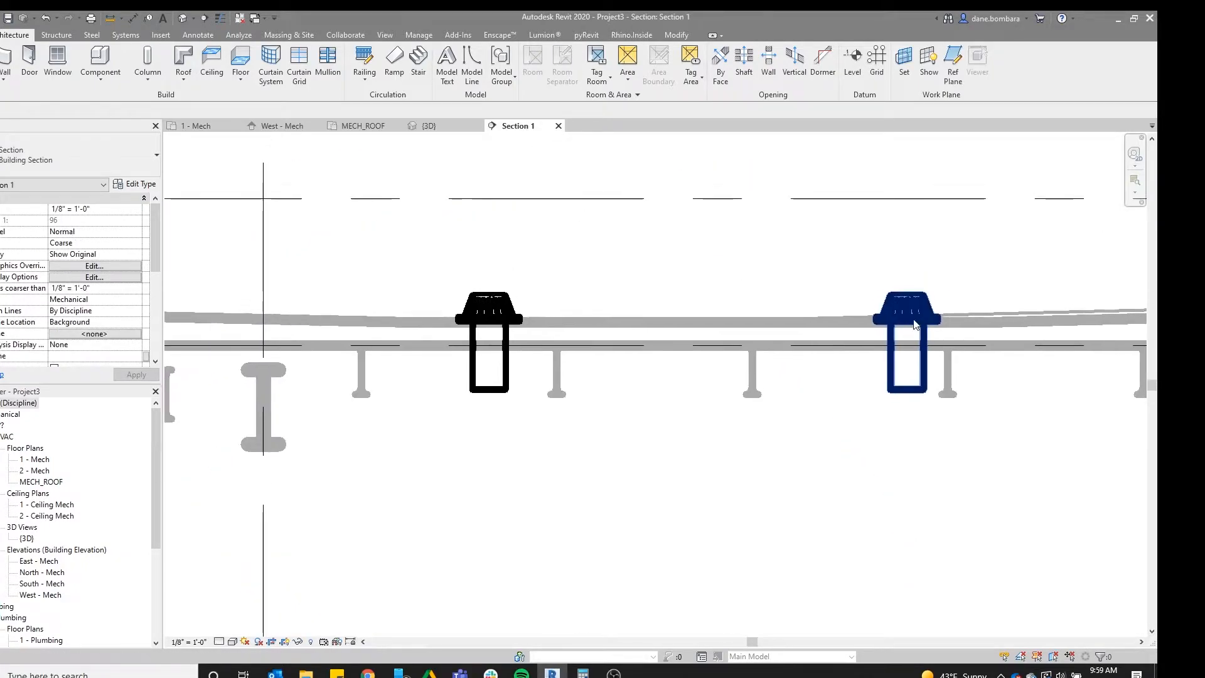
{"action": "left_click", "coordinate": [219, 19]}
{"action": "scroll", "coordinate": [860, 304], "scroll_direction": "down", "scroll_amount": 2}
{"action": "scroll", "coordinate": [546, 368], "scroll_direction": "down", "scroll_amount": 3}
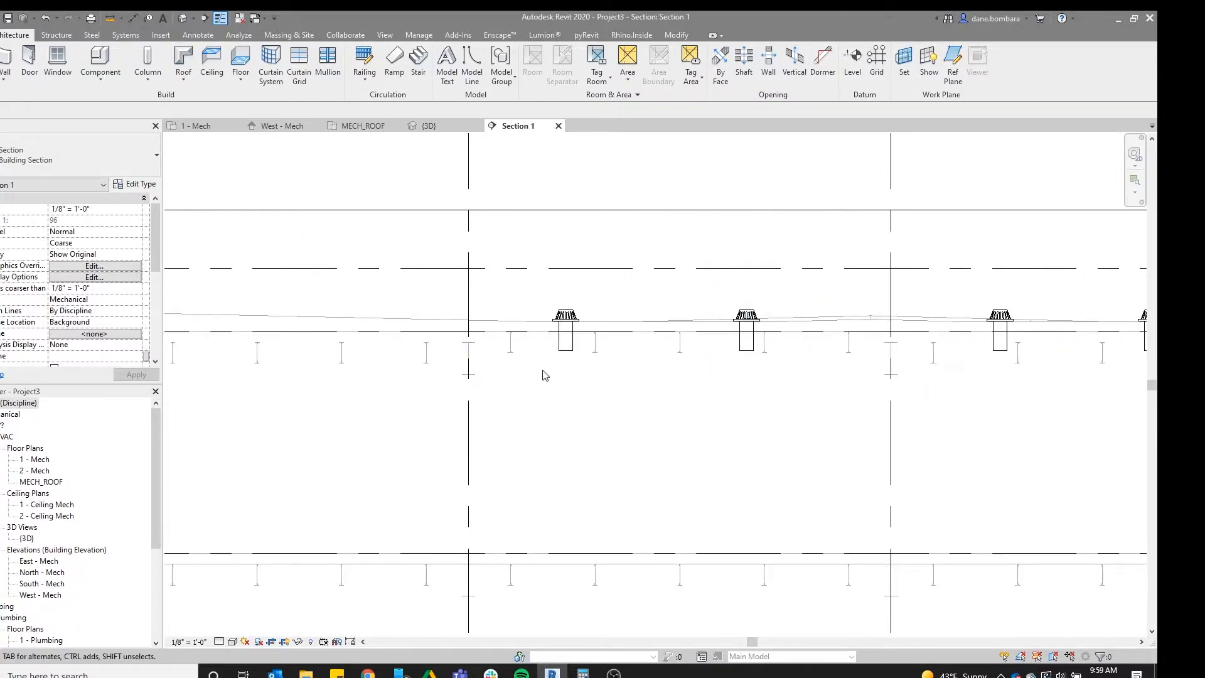
Set the host offset of the two drains on either side of grid C to 0' 8"
{"action": "scroll", "coordinate": [906, 349], "scroll_direction": "up", "scroll_amount": 3}
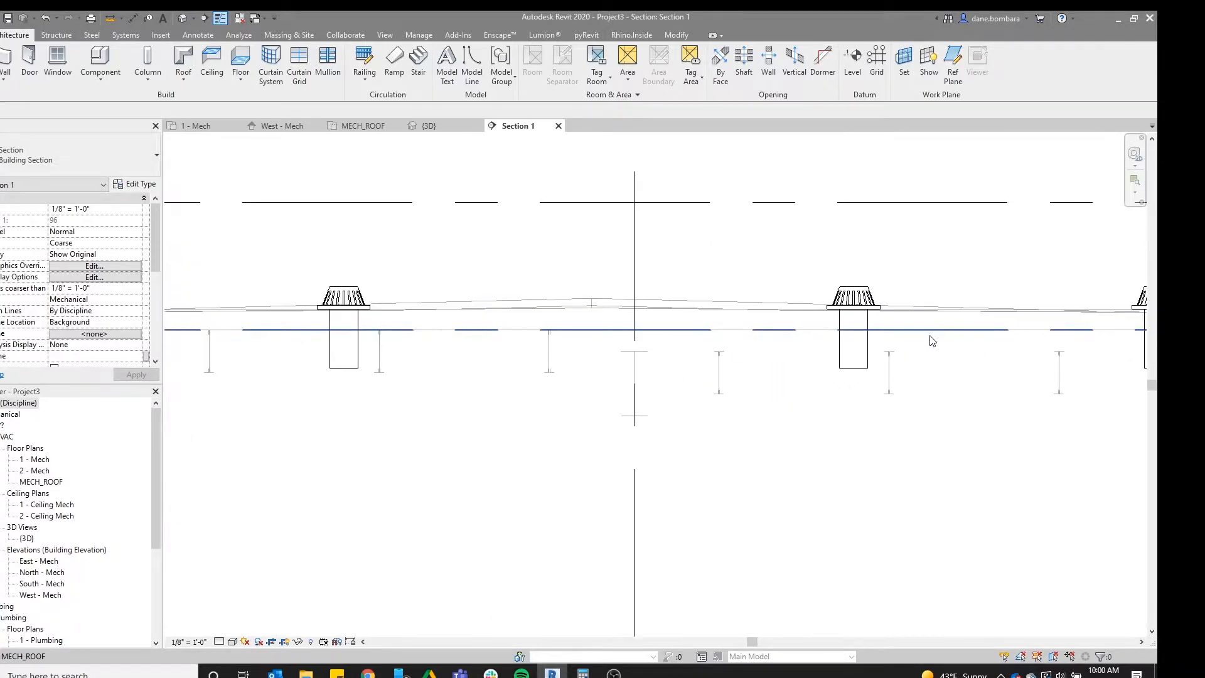
{"action": "left_click", "coordinate": [898, 339]}
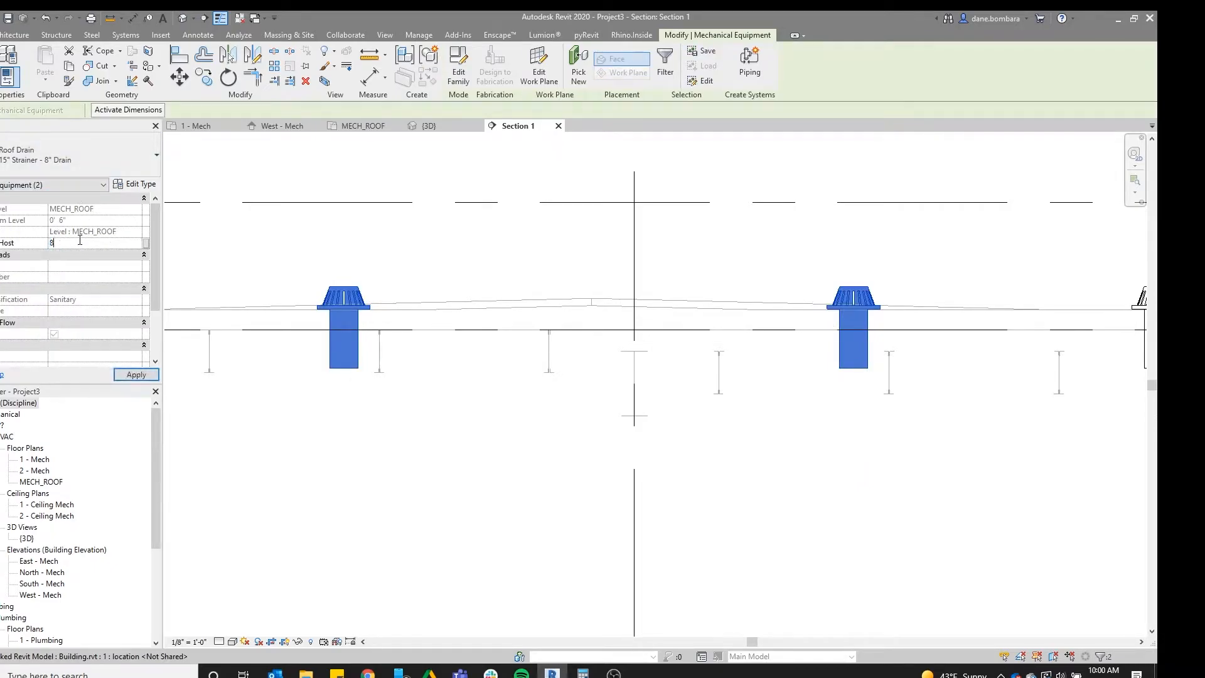
{"action": "middle_click_drag", "start_coordinate": [700, 318], "coordinate": [571, 276]}
{"action": "scroll", "coordinate": [1019, 283], "scroll_direction": "up", "scroll_amount": 1}
{"action": "middle_click_drag", "start_coordinate": [1018, 283], "coordinate": [769, 330]}
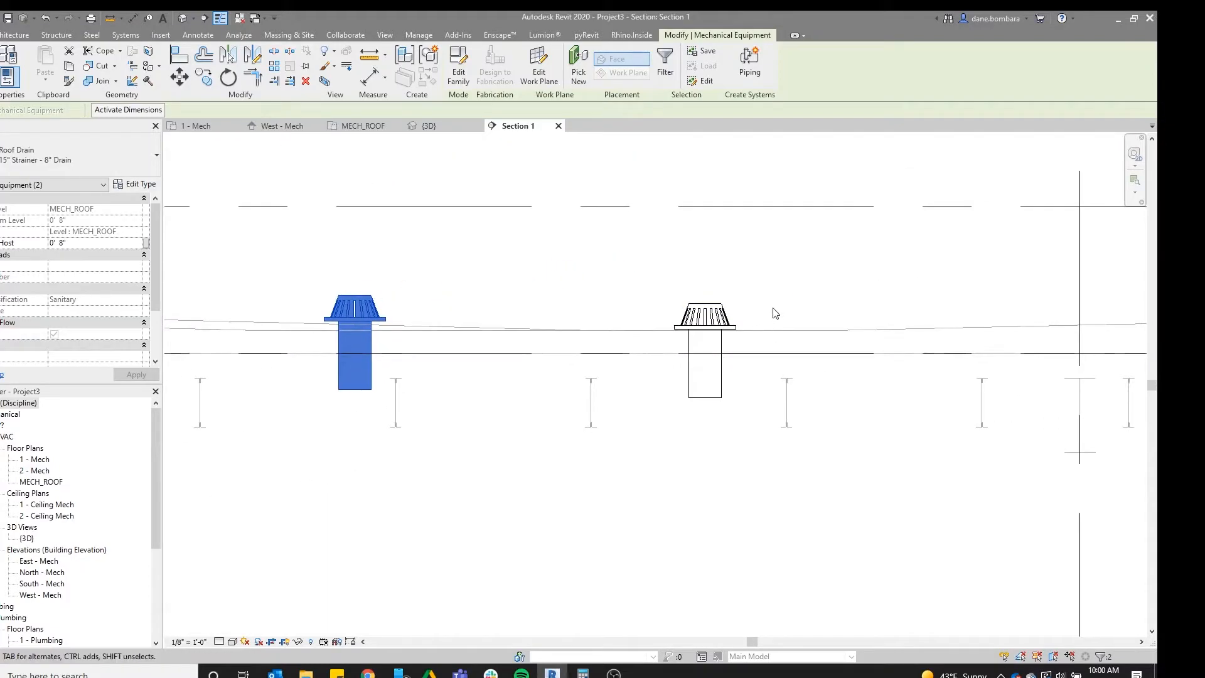
{"action": "key", "text": "Escape"}
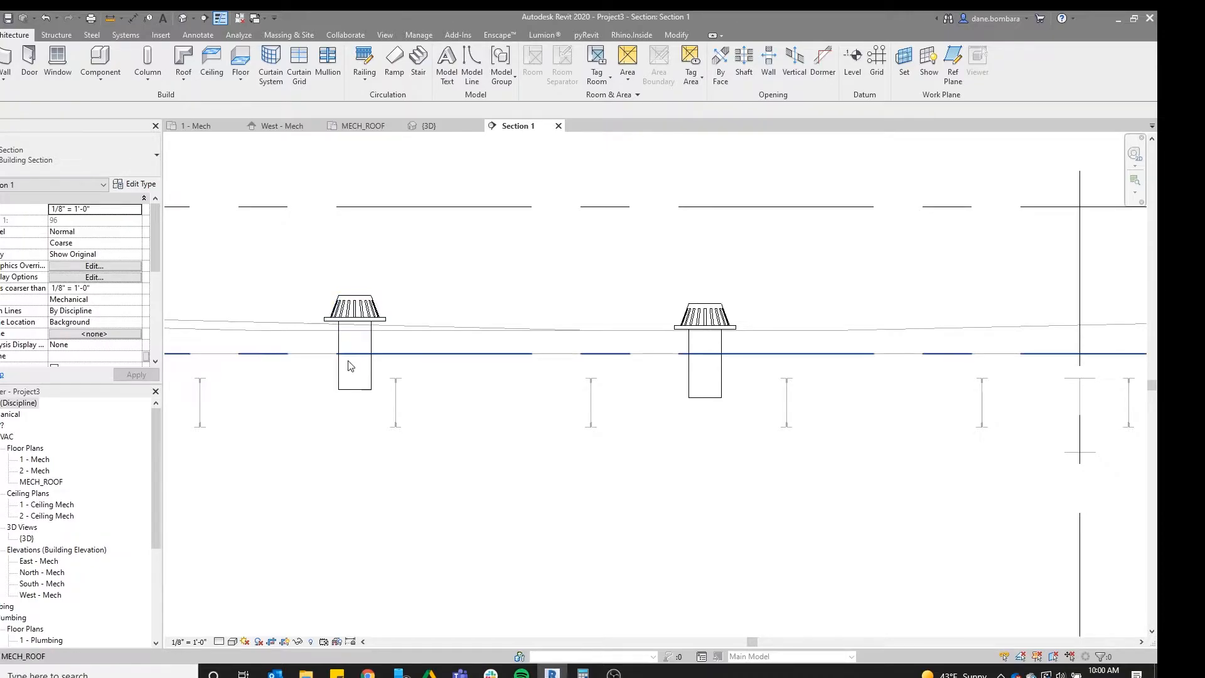
Compare the host offsets of the outer pair and the inner pair of roof drains in the section
{"action": "middle_click_drag", "start_coordinate": [354, 336], "coordinate": [806, 300]}
{"action": "scroll", "coordinate": [806, 299], "scroll_direction": "down", "scroll_amount": 3}
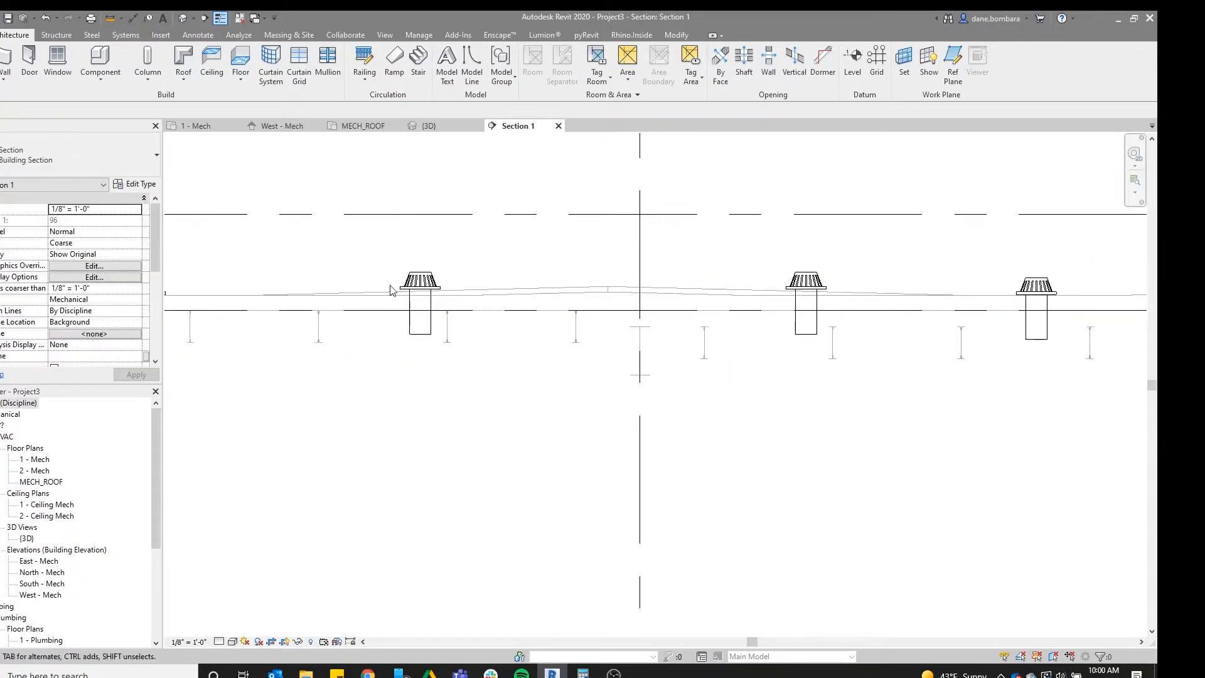
{"action": "scroll", "coordinate": [502, 317], "scroll_direction": "down", "scroll_amount": 3}
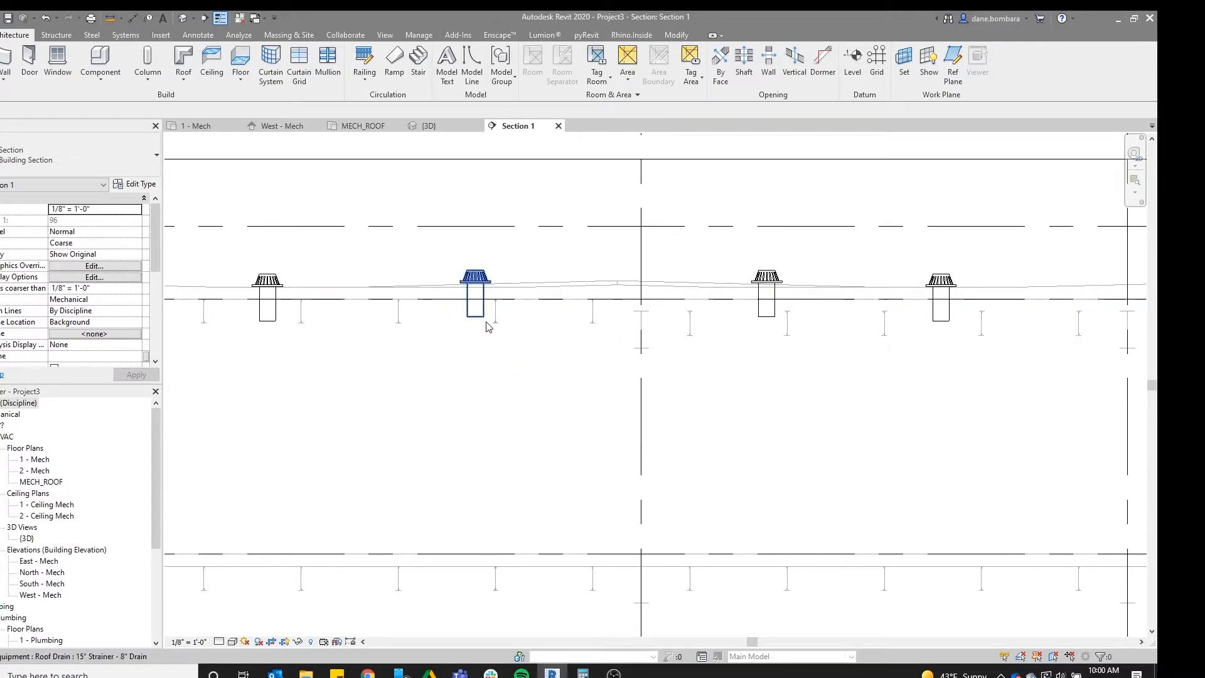
{"action": "left_click", "coordinate": [268, 295]}
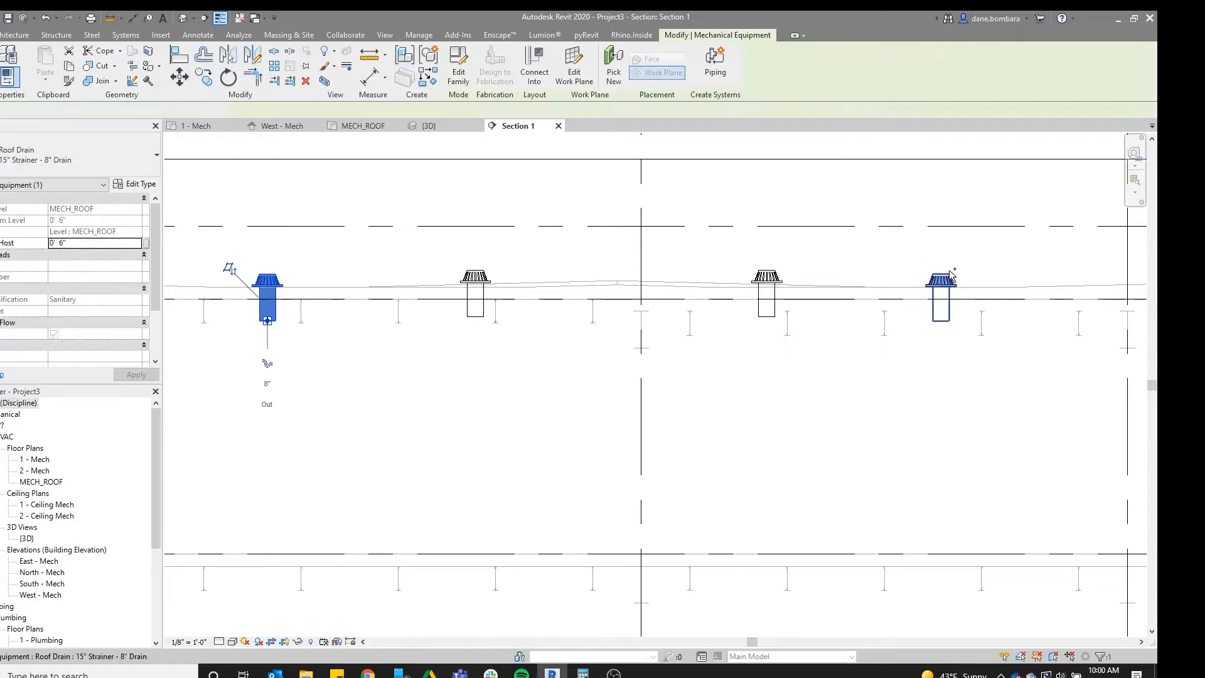
{"action": "left_click", "coordinate": [942, 279], "text": "ctrl"}
{"action": "scroll", "coordinate": [781, 251], "scroll_direction": "down", "scroll_amount": 3}
{"action": "scroll", "coordinate": [879, 277], "scroll_direction": "down", "scroll_amount": 3}
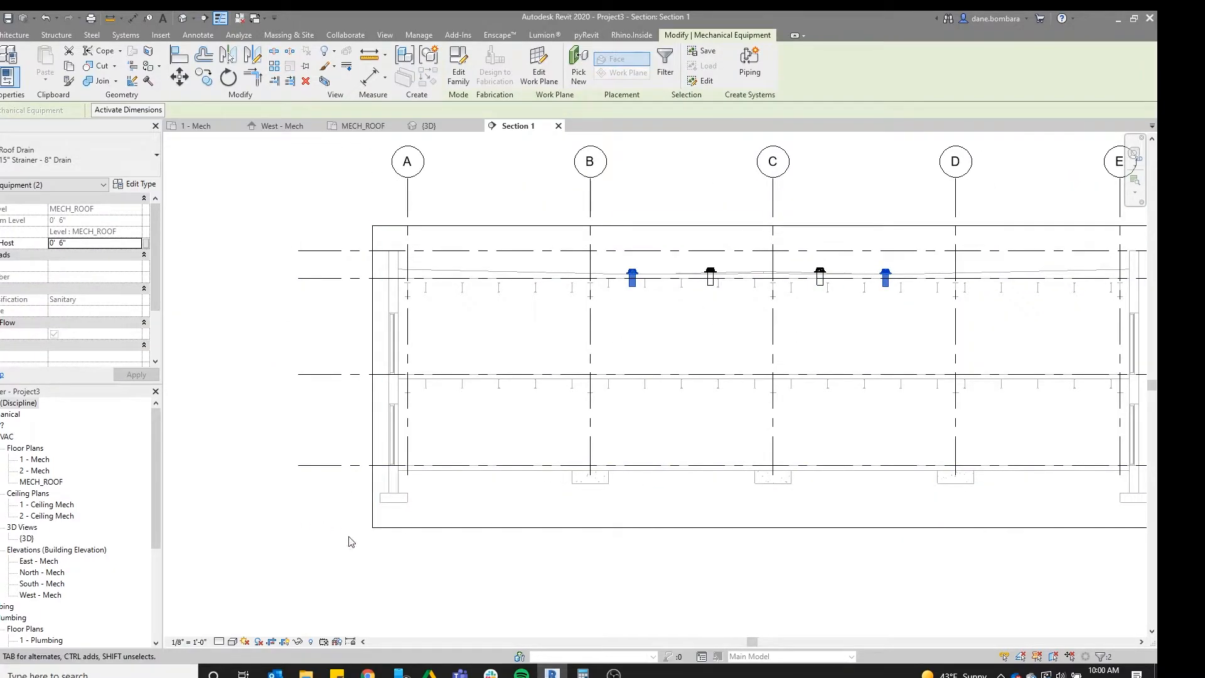
{"action": "scroll", "coordinate": [707, 255], "scroll_direction": "up", "scroll_amount": 2}
{"action": "left_click", "coordinate": [711, 286]}
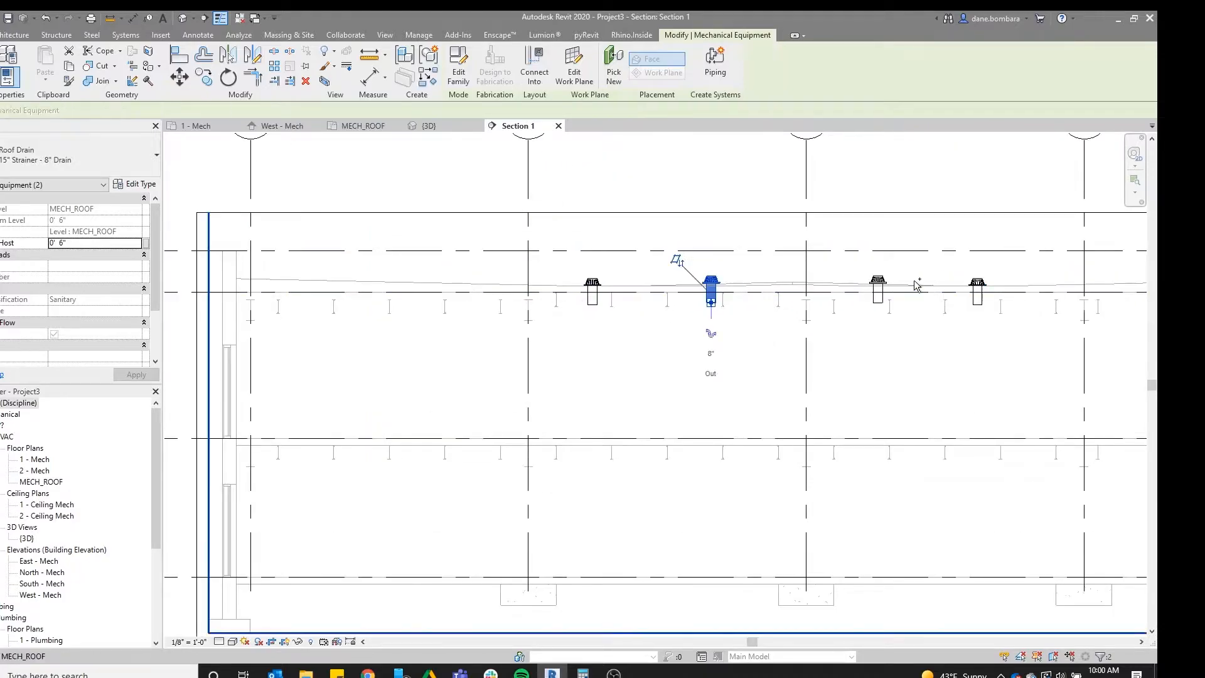
{"action": "left_click", "coordinate": [888, 281], "text": "ctrl"}
{"action": "scroll", "coordinate": [878, 280], "scroll_direction": "down", "scroll_amount": 3}
{"action": "scroll", "coordinate": [797, 251], "scroll_direction": "up", "scroll_amount": 1}
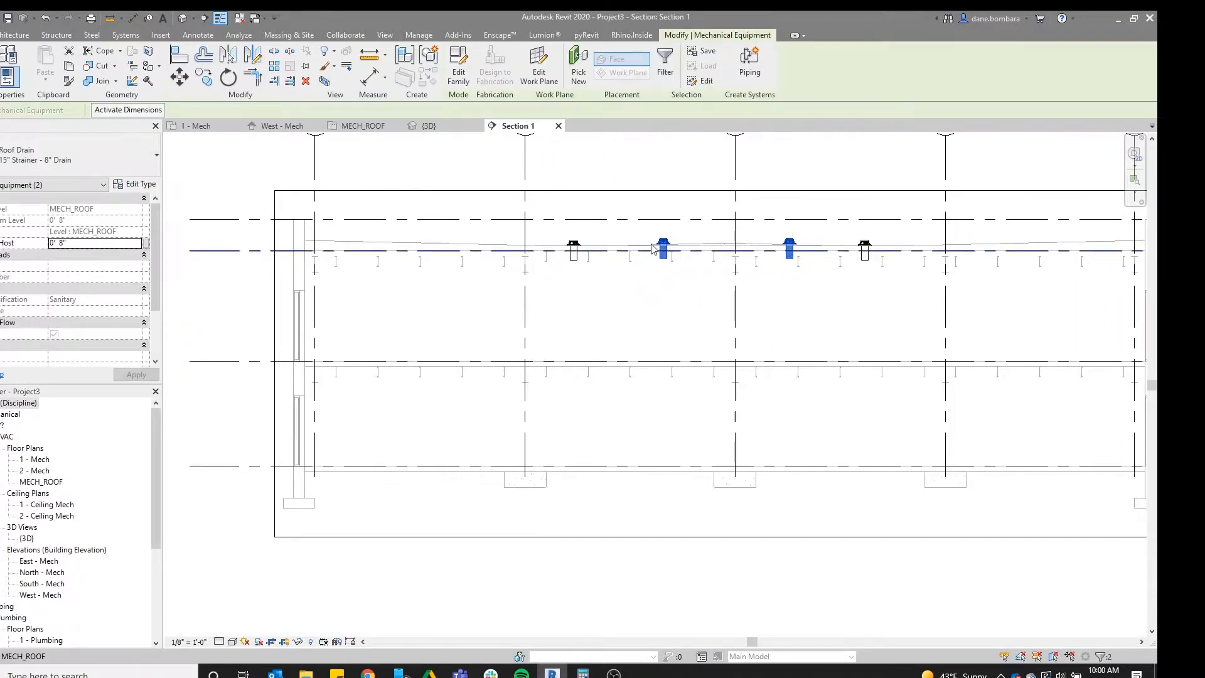
Examine the drains' placement relative to the roof and structure across the full building section and in the 3D view
{"action": "middle_click_drag", "start_coordinate": [668, 253], "coordinate": [650, 270]}
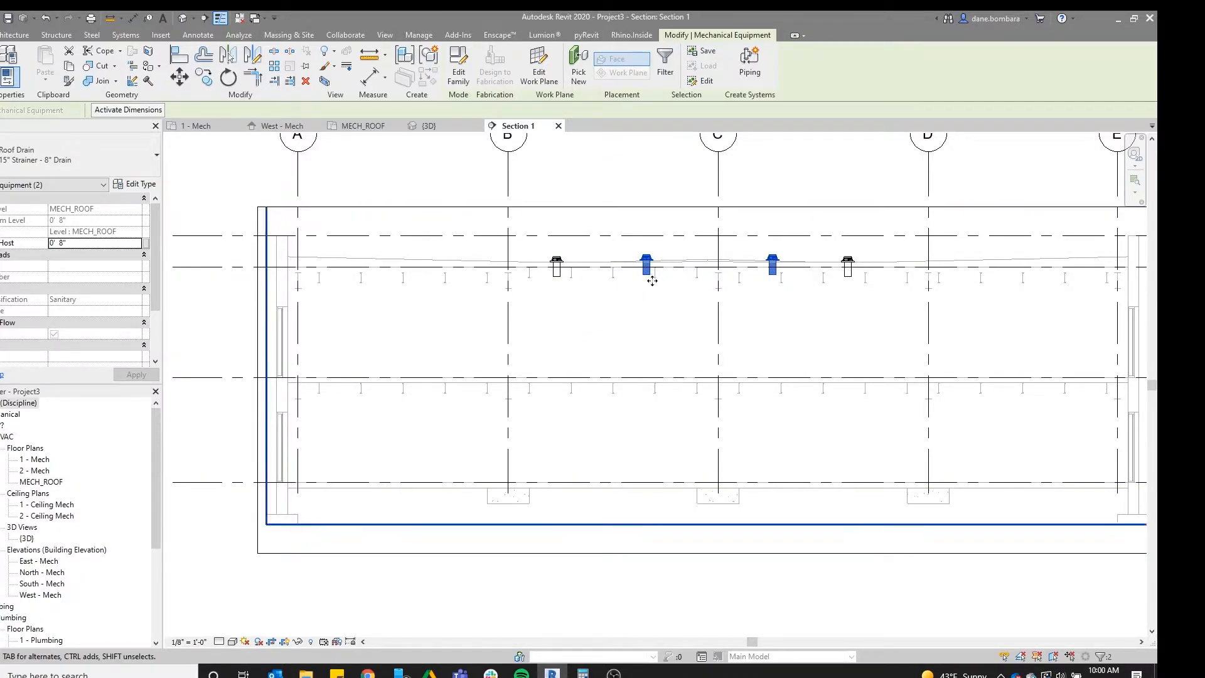
{"action": "scroll", "coordinate": [632, 312], "scroll_direction": "down", "scroll_amount": 1}
{"action": "scroll", "coordinate": [649, 285], "scroll_direction": "up", "scroll_amount": 2}
{"action": "middle_click_drag", "start_coordinate": [648, 280], "coordinate": [683, 261]}
{"action": "middle_click_drag", "start_coordinate": [330, 377], "coordinate": [447, 353]}
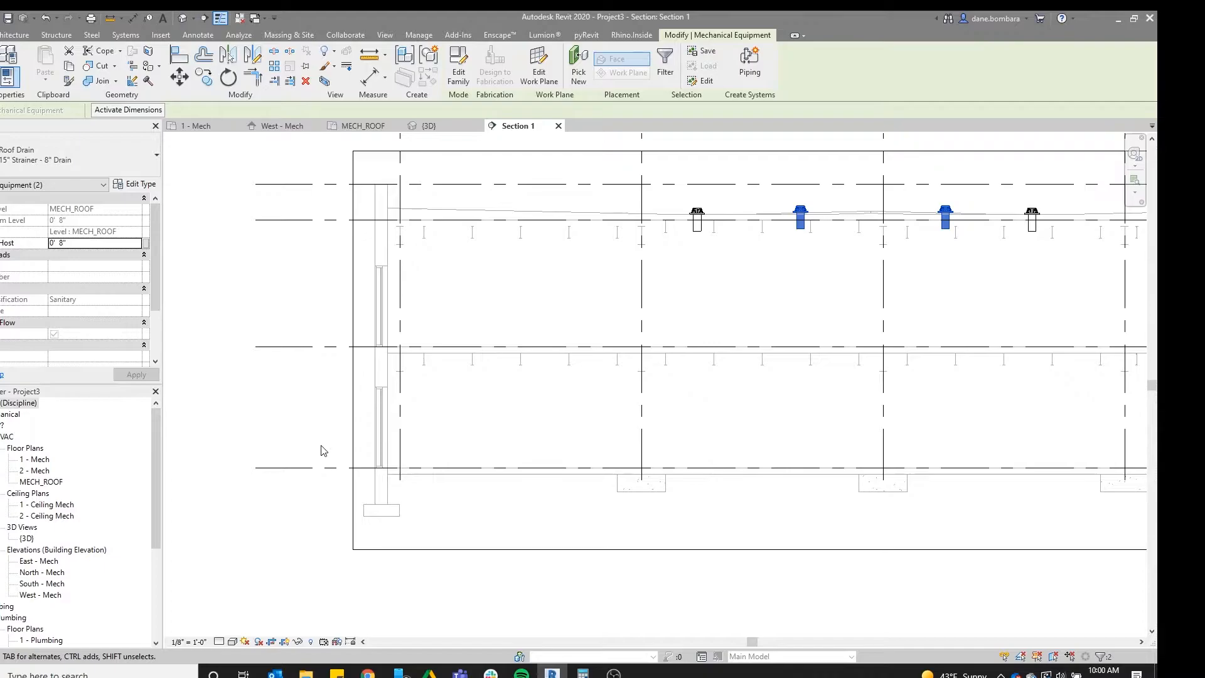
{"action": "middle_click_drag", "start_coordinate": [367, 461], "coordinate": [349, 480]}
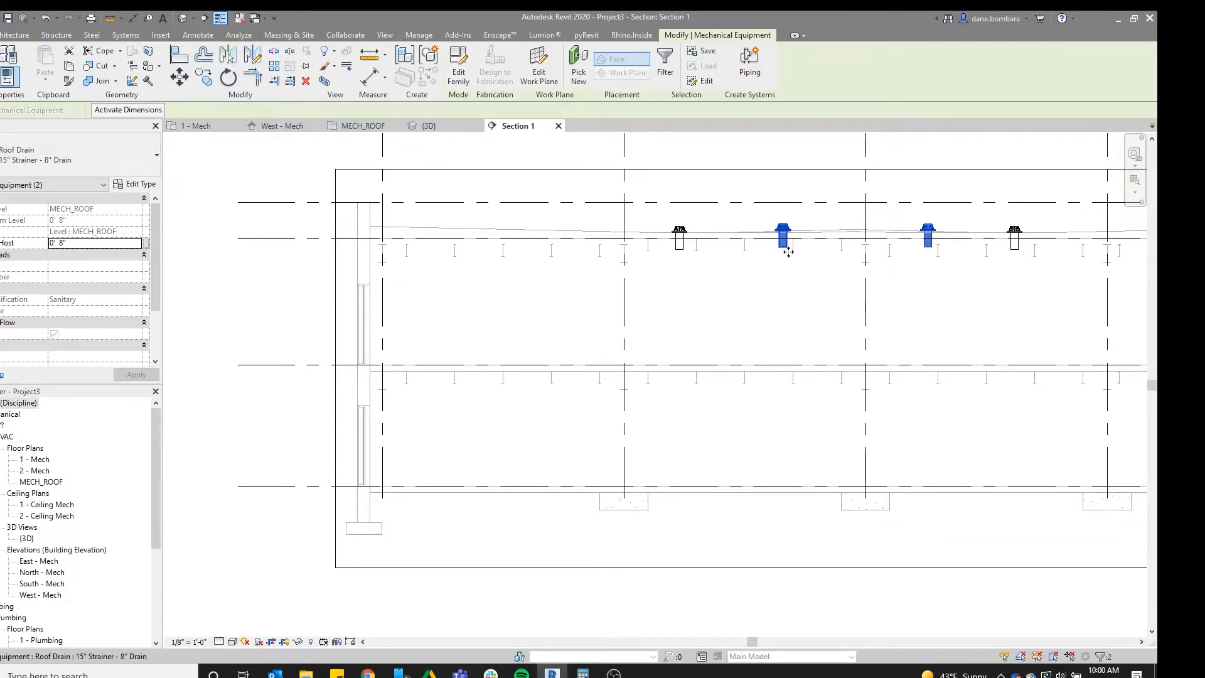
{"action": "scroll", "coordinate": [786, 264], "scroll_direction": "down", "scroll_amount": 2}
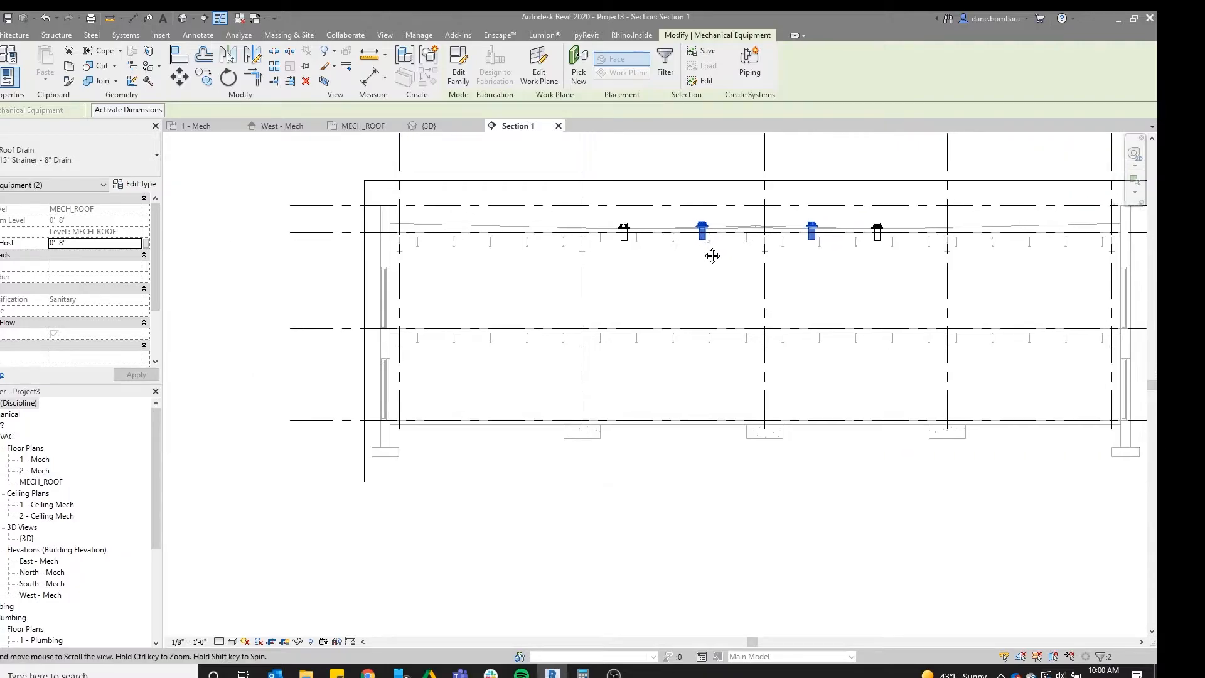
{"action": "scroll", "coordinate": [568, 250], "scroll_direction": "up", "scroll_amount": 1}
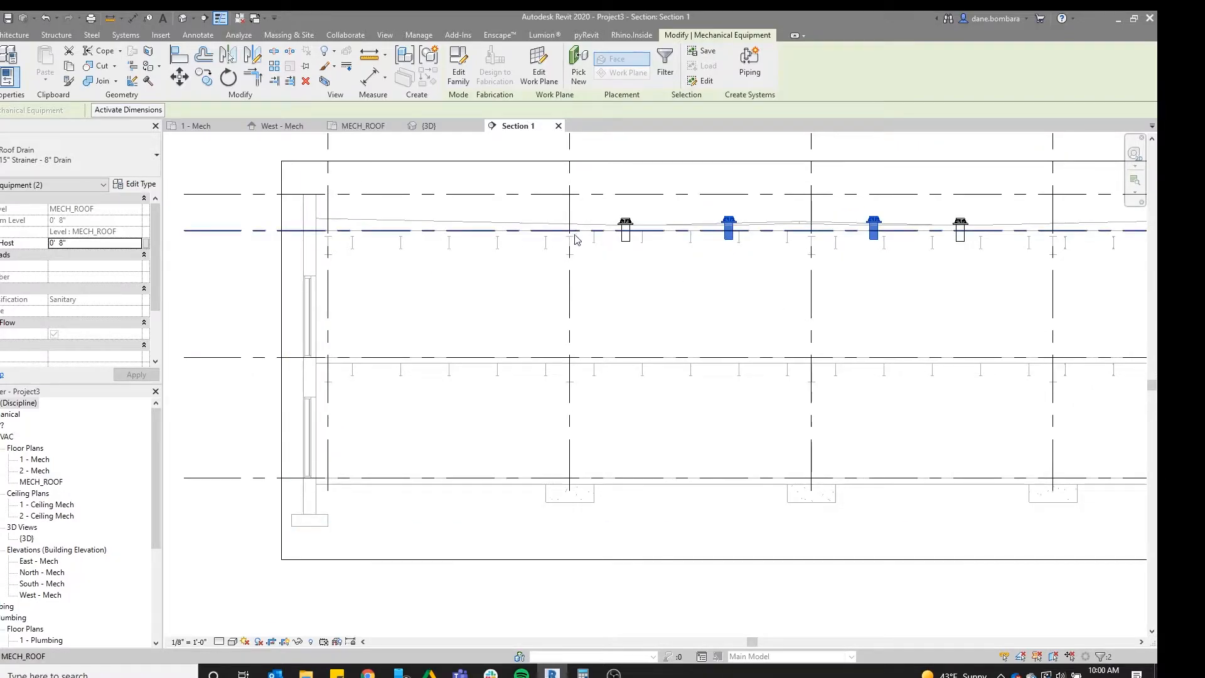
{"action": "middle_click_drag", "start_coordinate": [578, 237], "coordinate": [482, 264]}
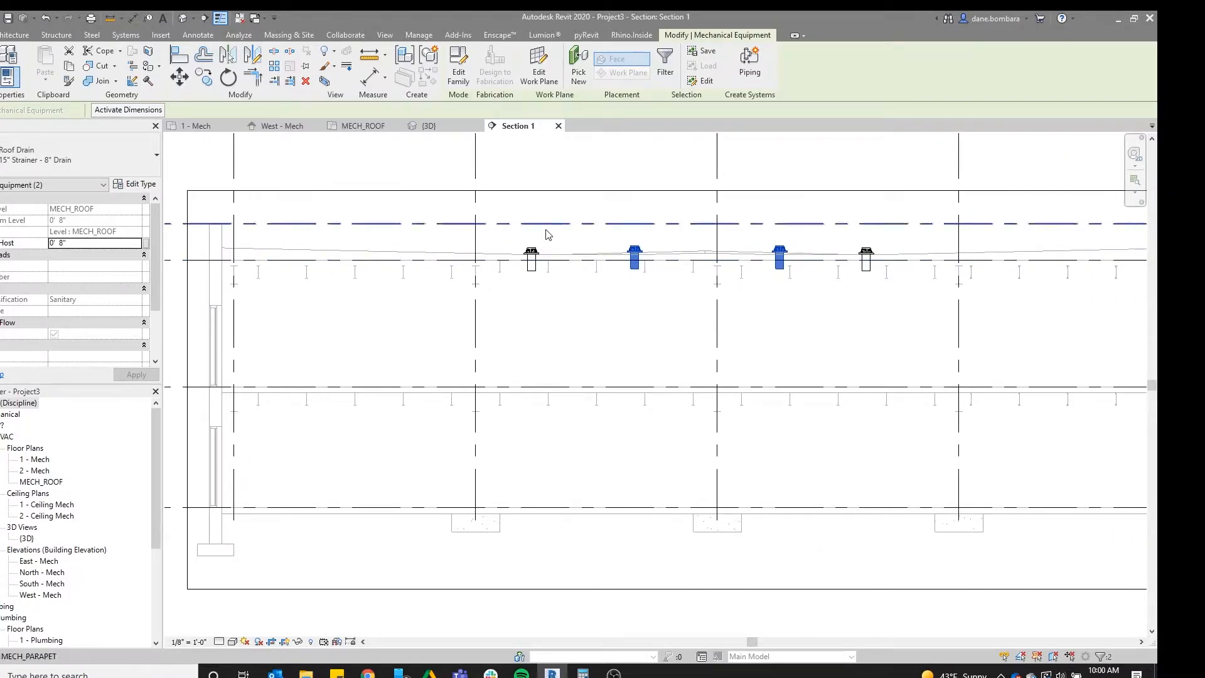
{"action": "middle_click_drag", "start_coordinate": [587, 235], "coordinate": [590, 225]}
{"action": "scroll", "coordinate": [590, 224], "scroll_direction": "down", "scroll_amount": 1}
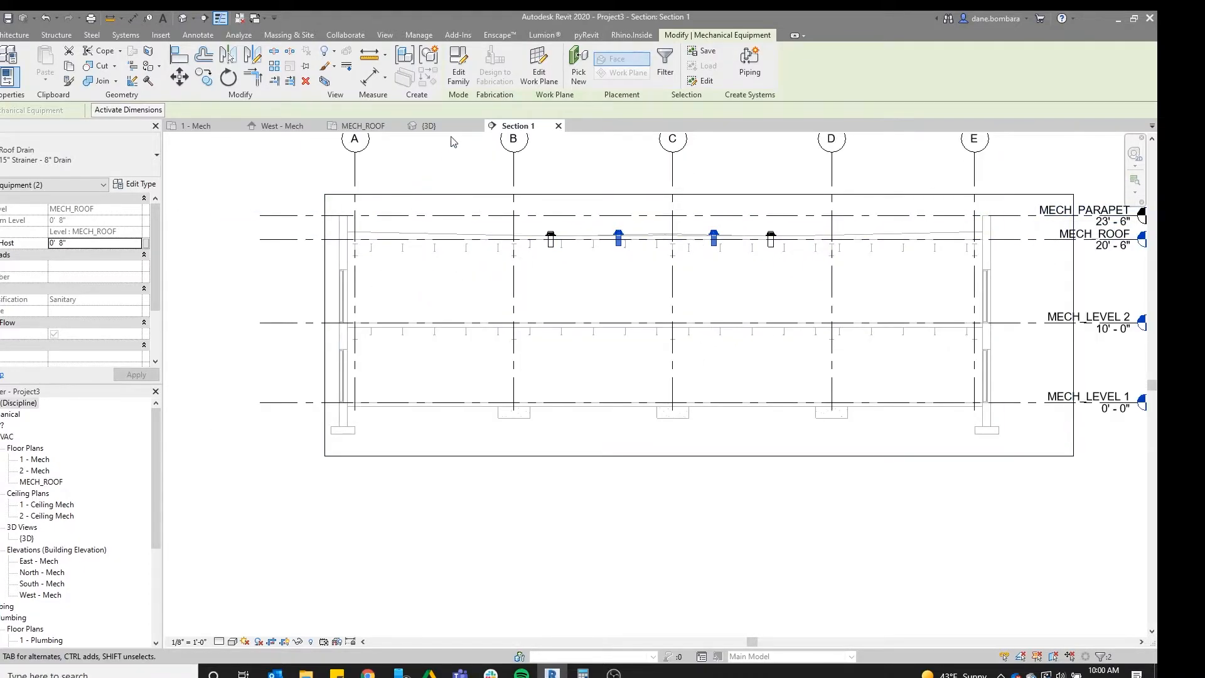
{"action": "left_click", "coordinate": [429, 125]}
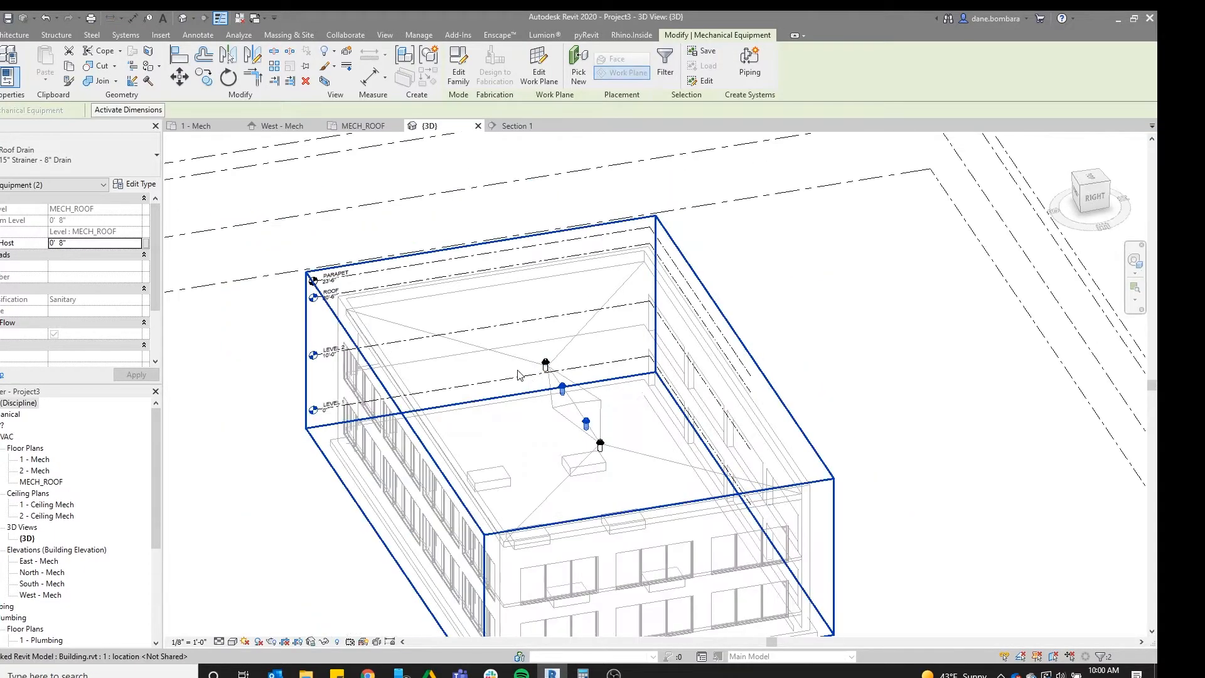
{"action": "middle_click_drag", "start_coordinate": [527, 377], "coordinate": [516, 471], "text": "shift"}
{"action": "scroll", "coordinate": [512, 402], "scroll_direction": "up", "scroll_amount": 5}
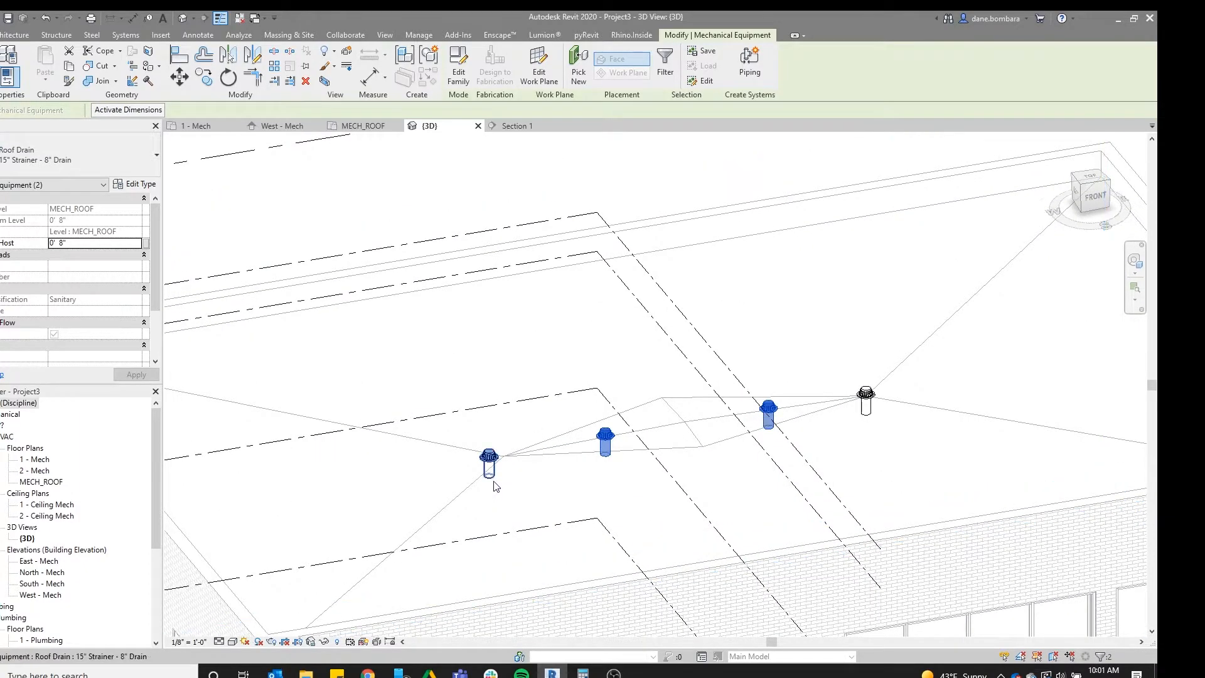
{"action": "scroll", "coordinate": [403, 310], "scroll_direction": "down", "scroll_amount": 1}
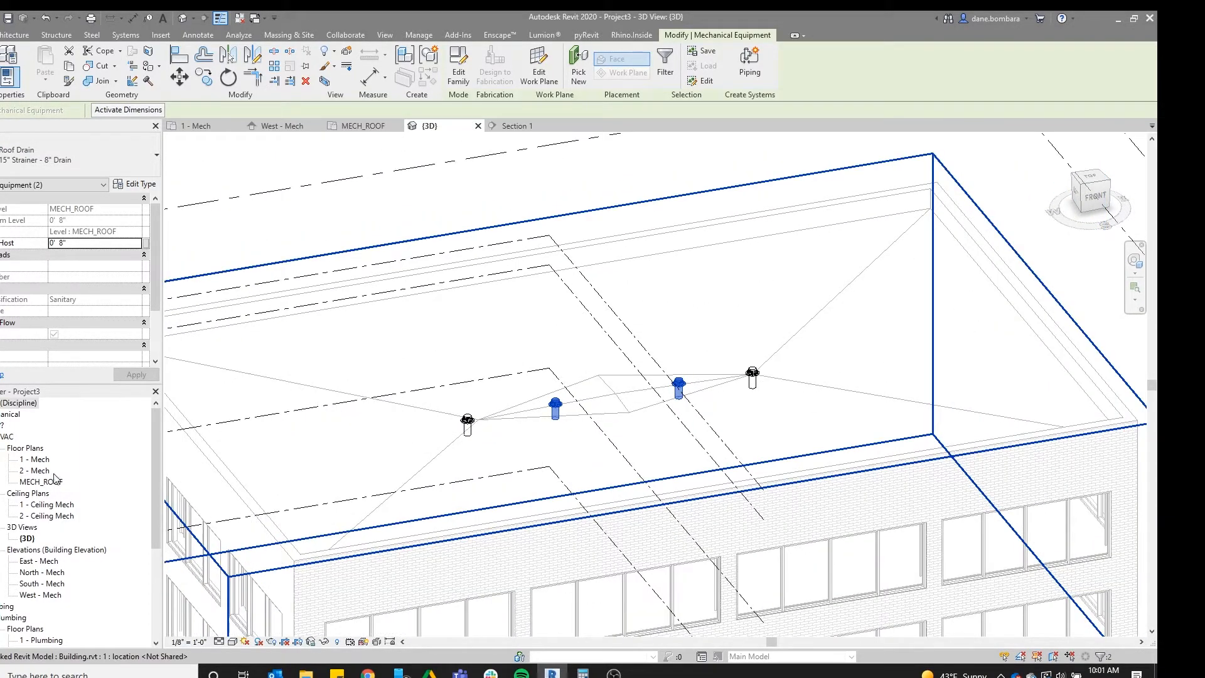
In the MECH_ROOF floor plan, draw a section line between grid B and its nearest drain, from above grid 01 to below grid 04
{"action": "double_click", "coordinate": [41, 481]}
{"action": "scroll", "coordinate": [557, 345], "scroll_direction": "down", "scroll_amount": 4}
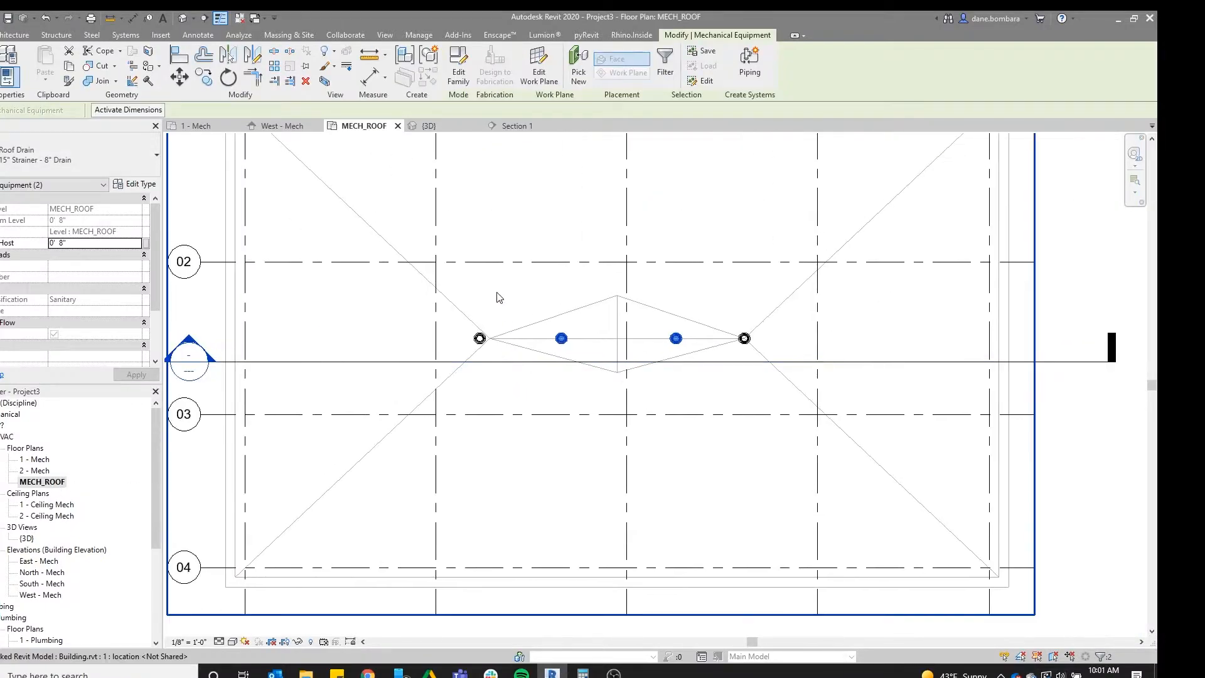
{"action": "middle_click_drag", "start_coordinate": [499, 297], "coordinate": [533, 358]}
{"action": "left_click", "coordinate": [532, 358]}
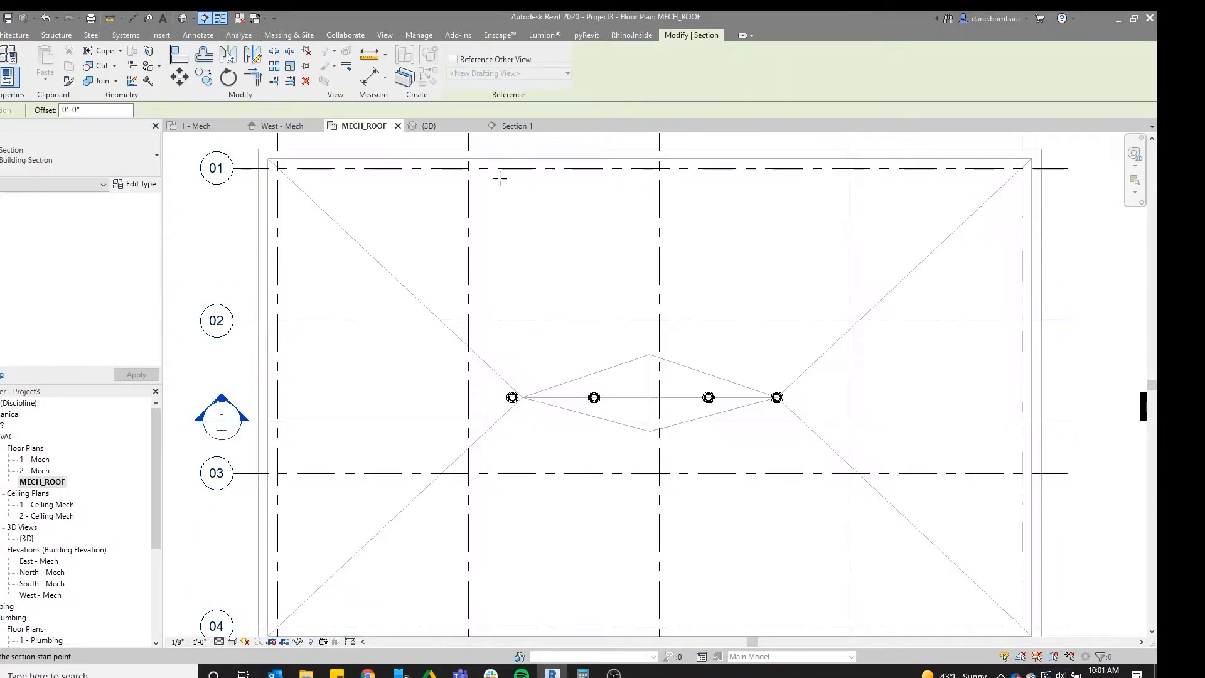
{"action": "left_click", "coordinate": [493, 140]}
{"action": "middle_click_drag", "start_coordinate": [511, 570], "coordinate": [508, 451]}
{"action": "left_click", "coordinate": [494, 544]}
{"action": "key", "text": "Escape"}
{"action": "middle_click_drag", "start_coordinate": [529, 233], "coordinate": [526, 310]}
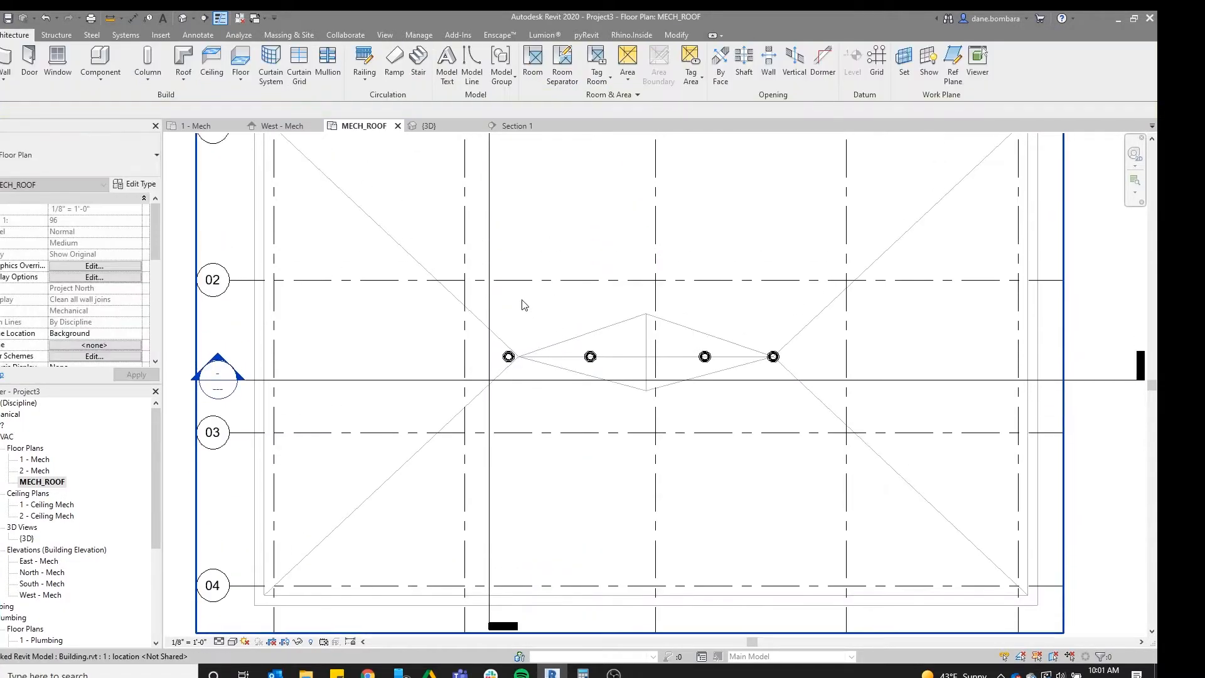
Adjust the new section's view depth to just past the drain nearest grid B, and open its section view
{"action": "left_click", "coordinate": [490, 235]}
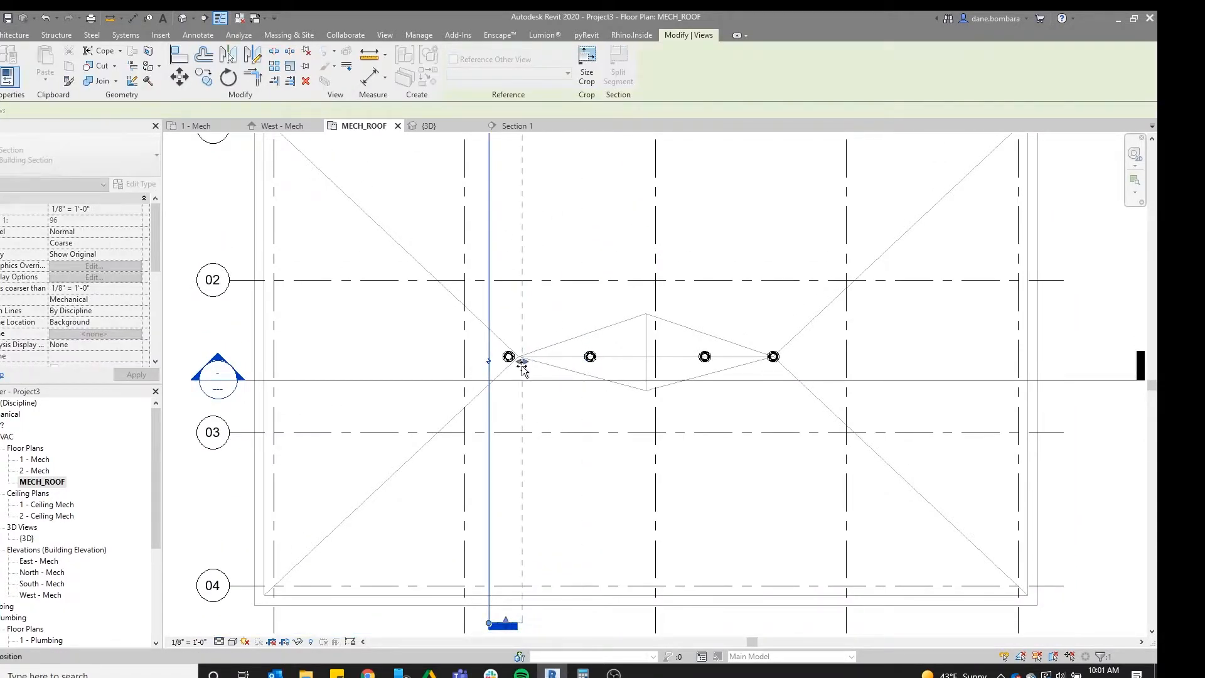
{"action": "middle_click_drag", "start_coordinate": [533, 359], "coordinate": [508, 512]}
{"action": "key", "text": "Escape"}
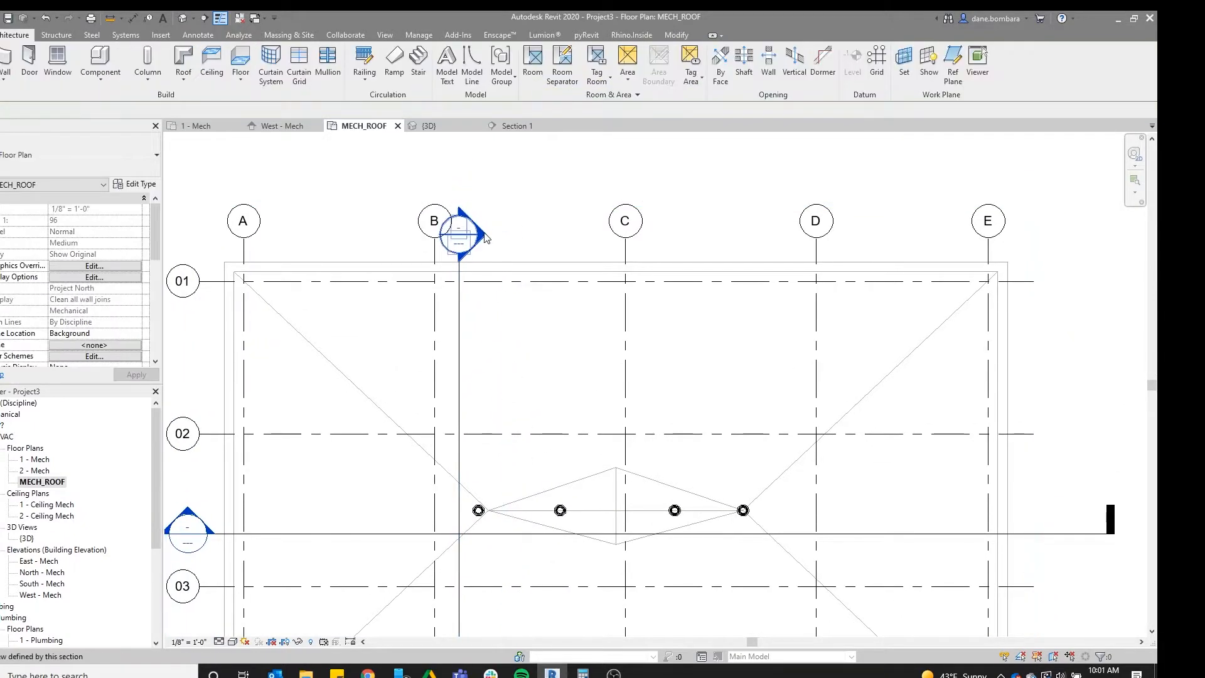
{"action": "double_click", "coordinate": [485, 237]}
{"action": "scroll", "coordinate": [622, 309], "scroll_direction": "up", "scroll_amount": 3}
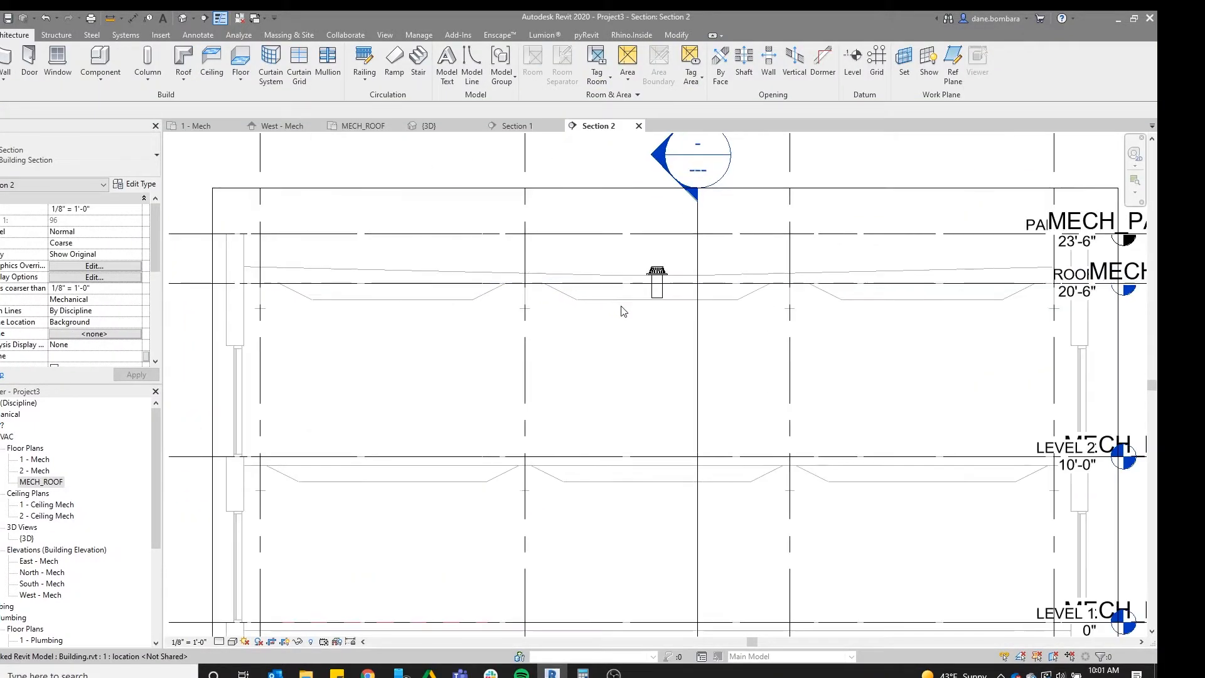
Set the new section view's detail level to Fine
{"action": "left_click", "coordinate": [630, 233]}
{"action": "left_click", "coordinate": [219, 641]}
{"action": "left_click", "coordinate": [236, 629]}
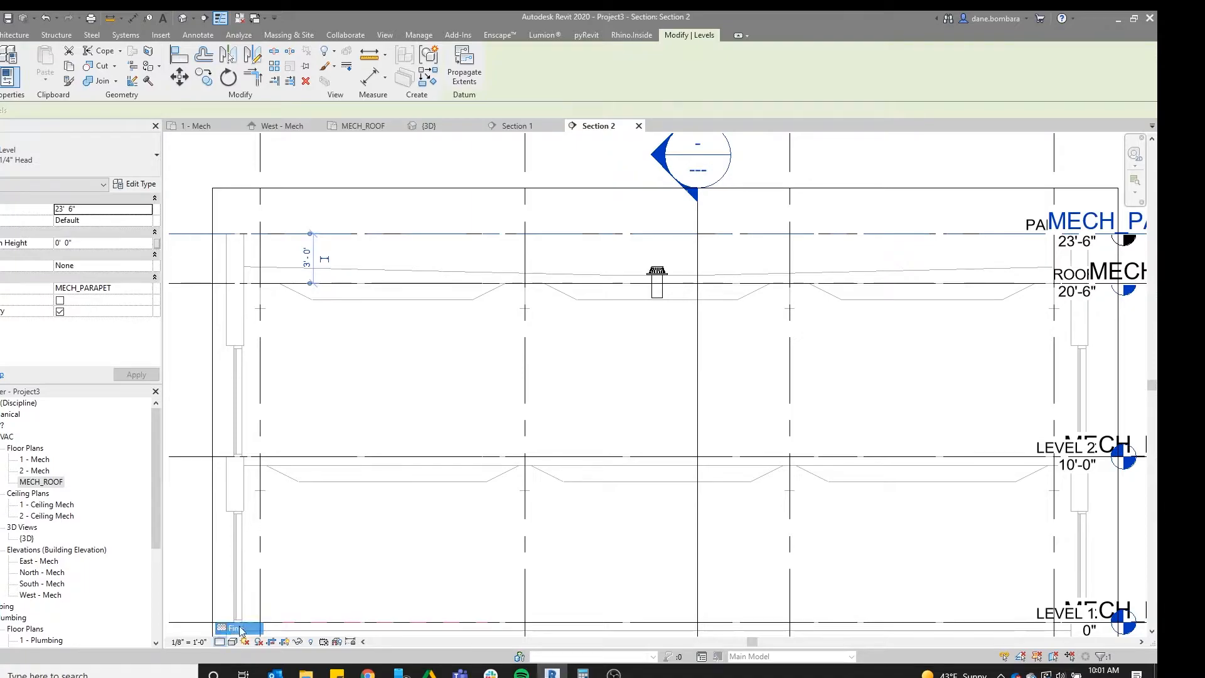
{"action": "left_click", "coordinate": [587, 319]}
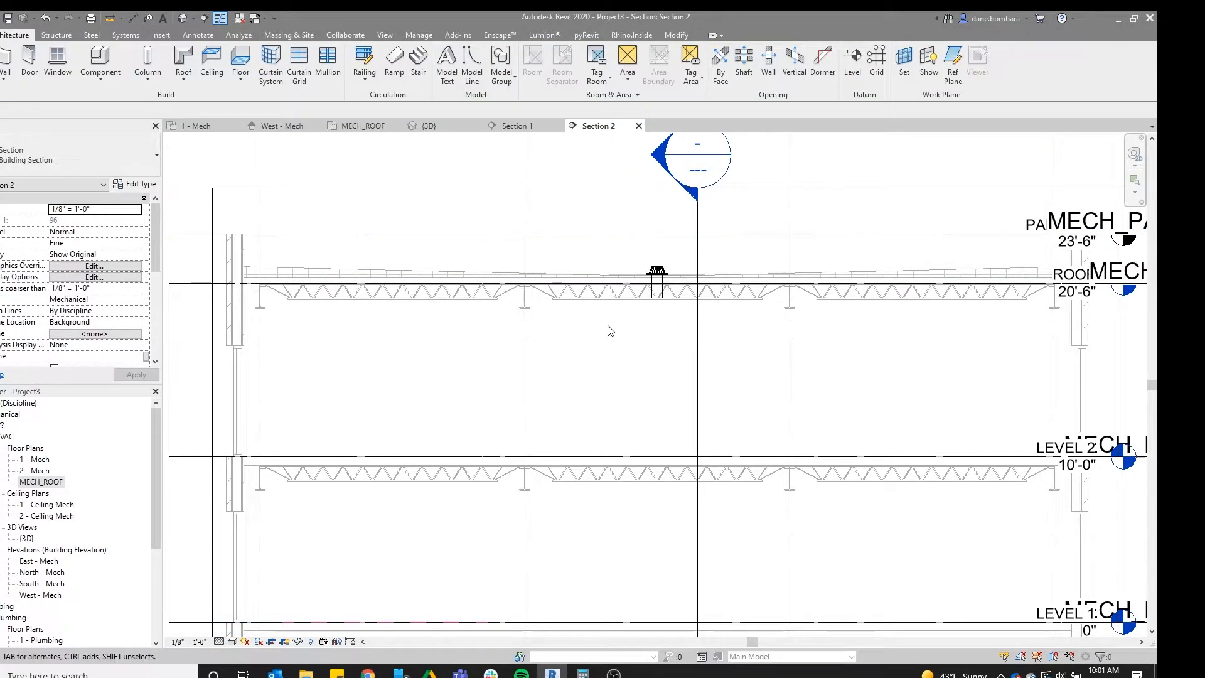
Draw an 8" pipe straight down from the roof drain's outlet to about 2'-5" below the MECH_ROOF level
{"action": "scroll", "coordinate": [587, 320], "scroll_direction": "up", "scroll_amount": 3}
{"action": "scroll", "coordinate": [785, 282], "scroll_direction": "up", "scroll_amount": 1}
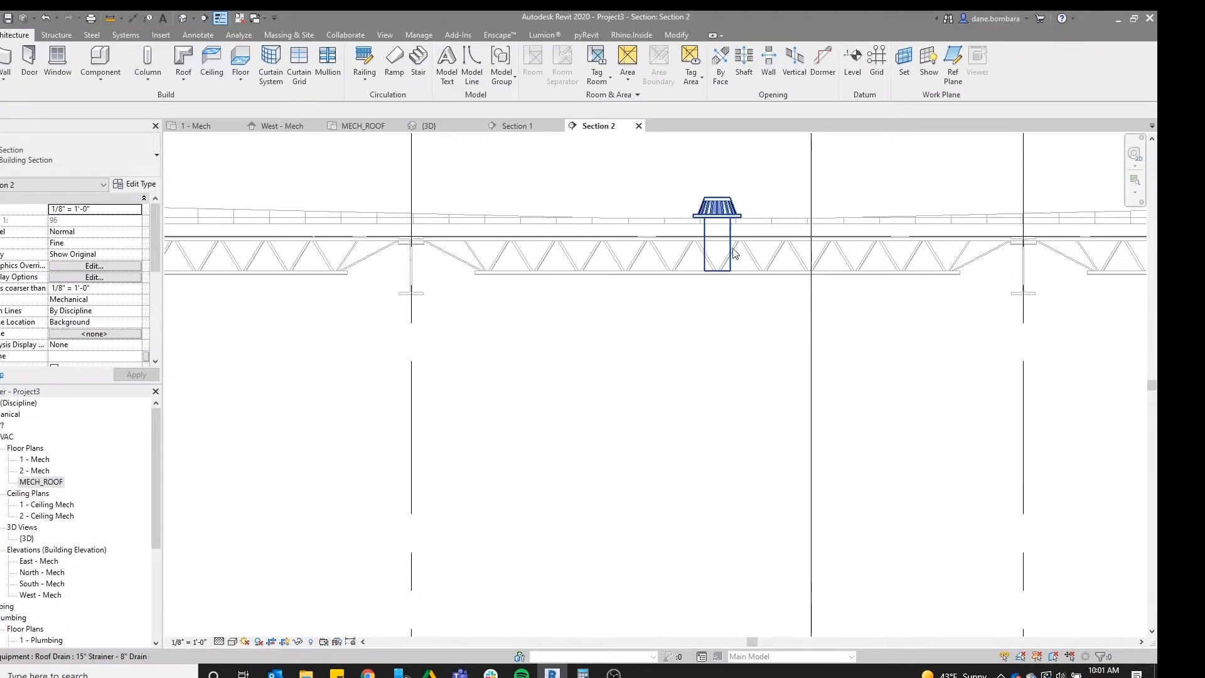
{"action": "left_click", "coordinate": [735, 251]}
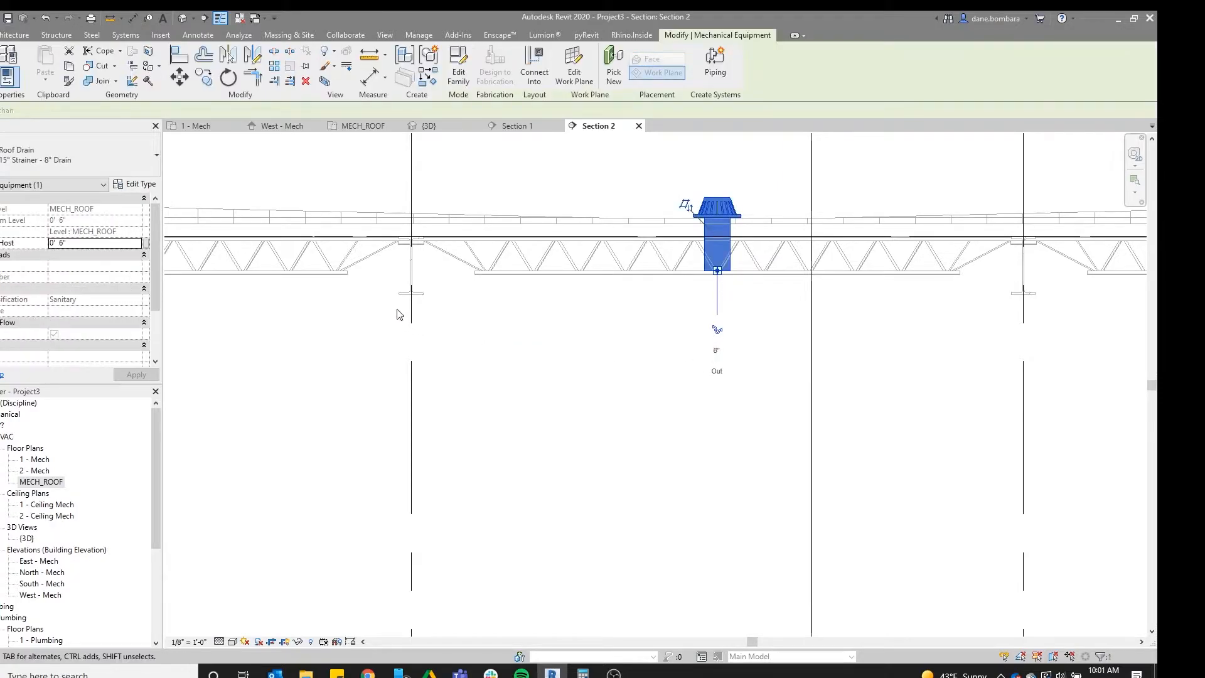
{"action": "scroll", "coordinate": [377, 309], "scroll_direction": "down", "scroll_amount": 3}
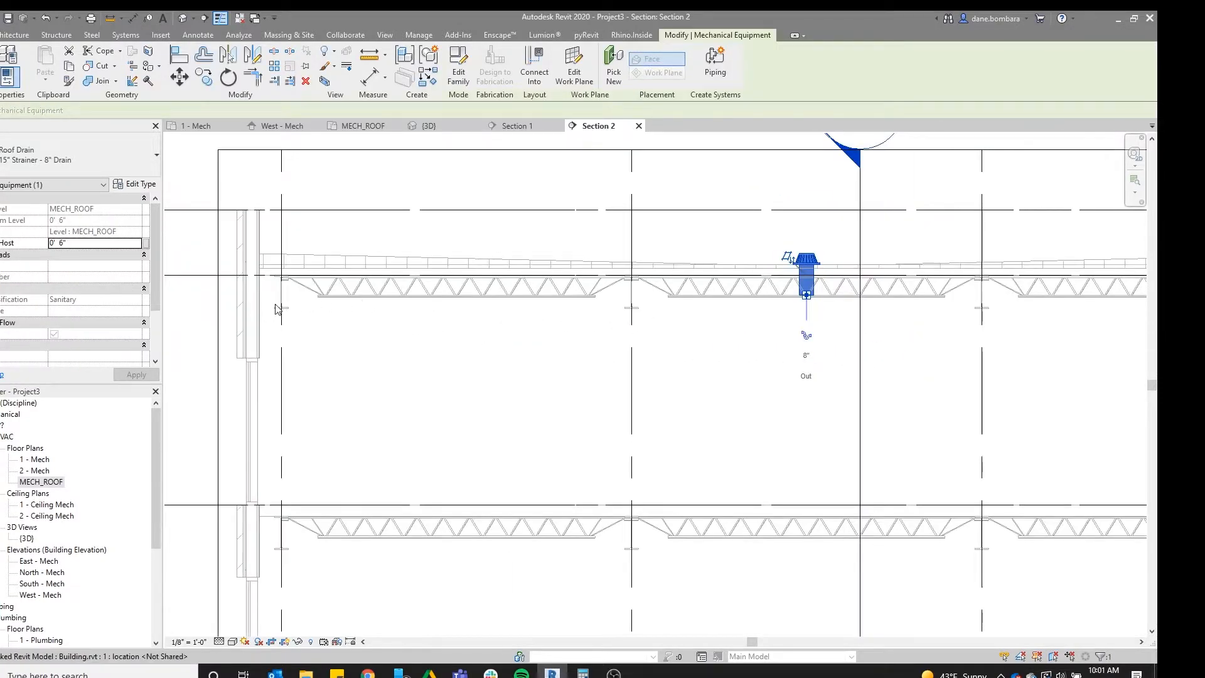
{"action": "middle_click_drag", "start_coordinate": [279, 337], "coordinate": [275, 276]}
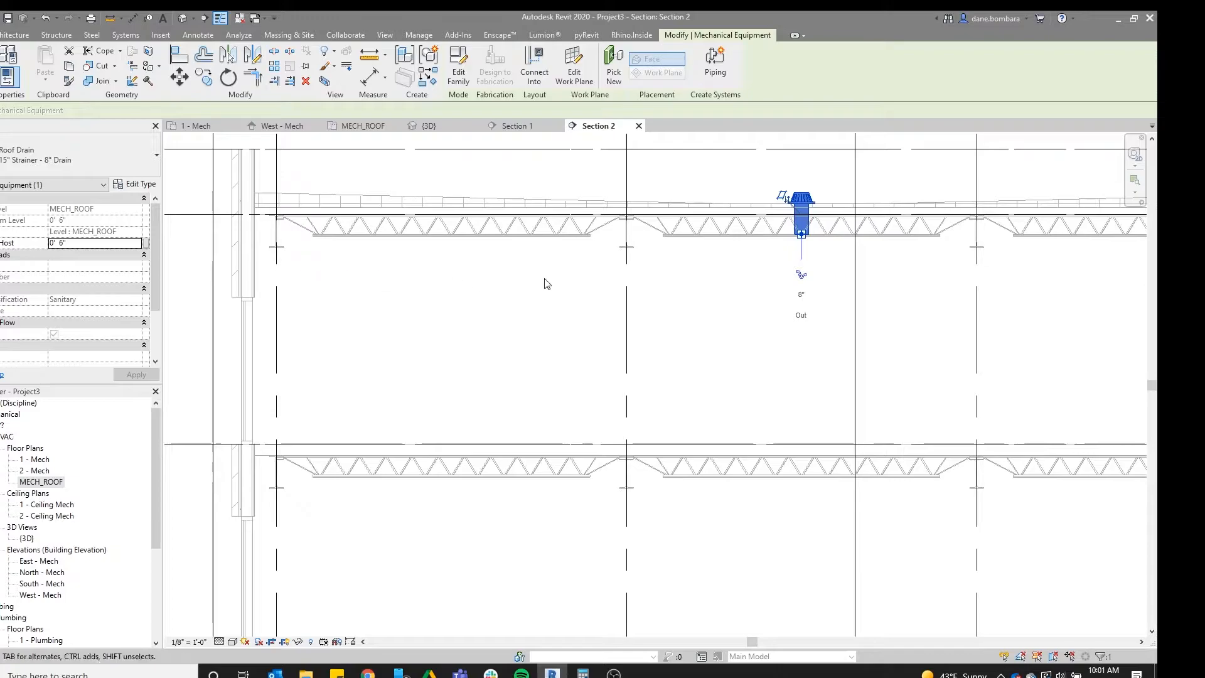
{"action": "middle_click_drag", "start_coordinate": [630, 252], "coordinate": [540, 263]}
{"action": "scroll", "coordinate": [711, 254], "scroll_direction": "up", "scroll_amount": 3}
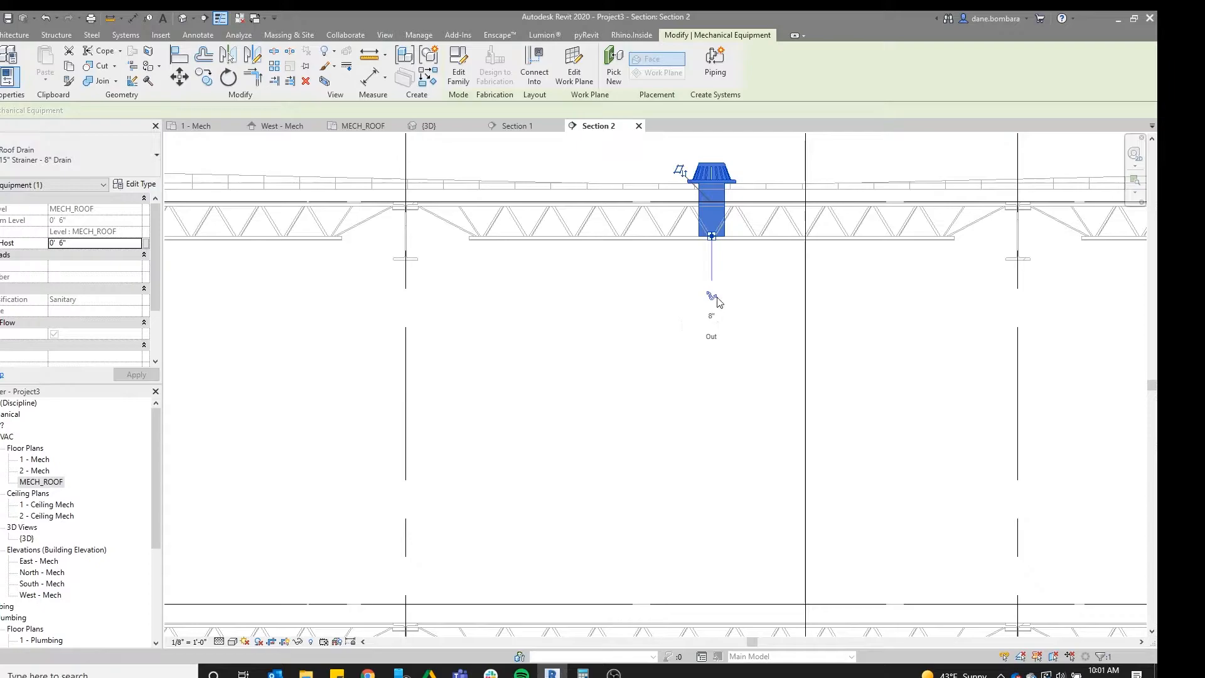
{"action": "left_click", "coordinate": [712, 337]}
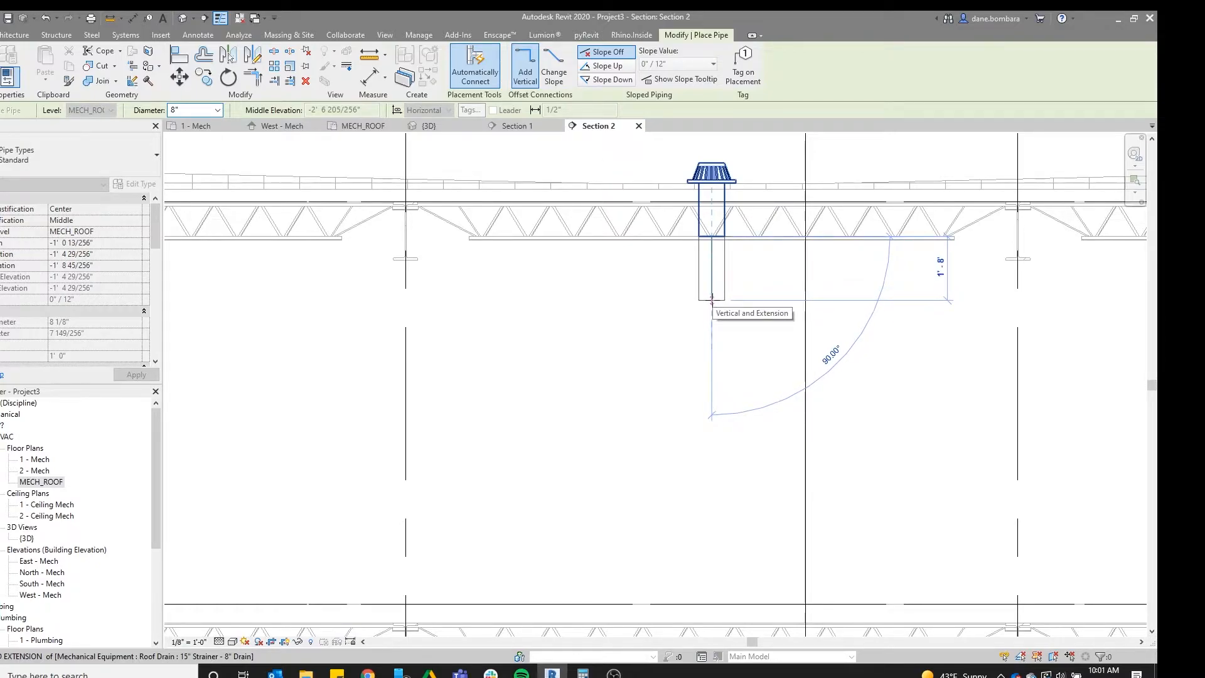
{"action": "left_click", "coordinate": [712, 297]}
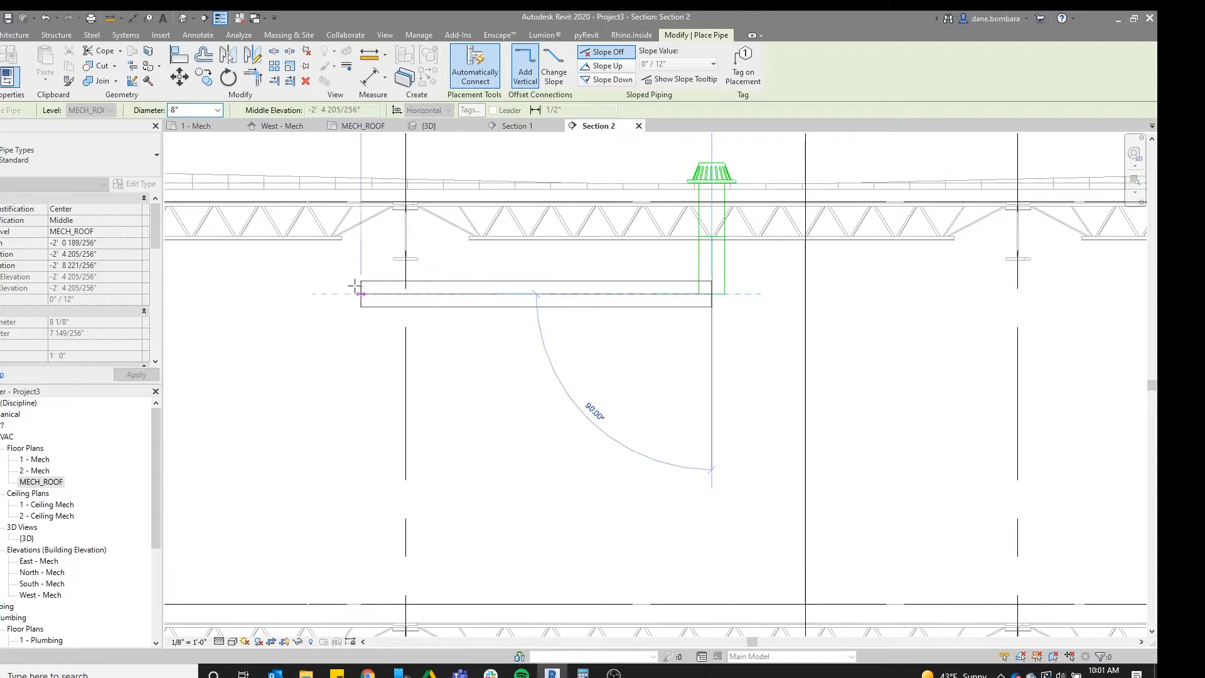
Run the 8" pipe horizontally from the drain's vertical drop to just inside the exterior wall, with Slope Off
{"action": "middle_click_drag", "start_coordinate": [301, 297], "coordinate": [551, 280]}
{"action": "scroll", "coordinate": [551, 281], "scroll_direction": "down", "scroll_amount": 1}
{"action": "middle_click_drag", "start_coordinate": [398, 280], "coordinate": [672, 285]}
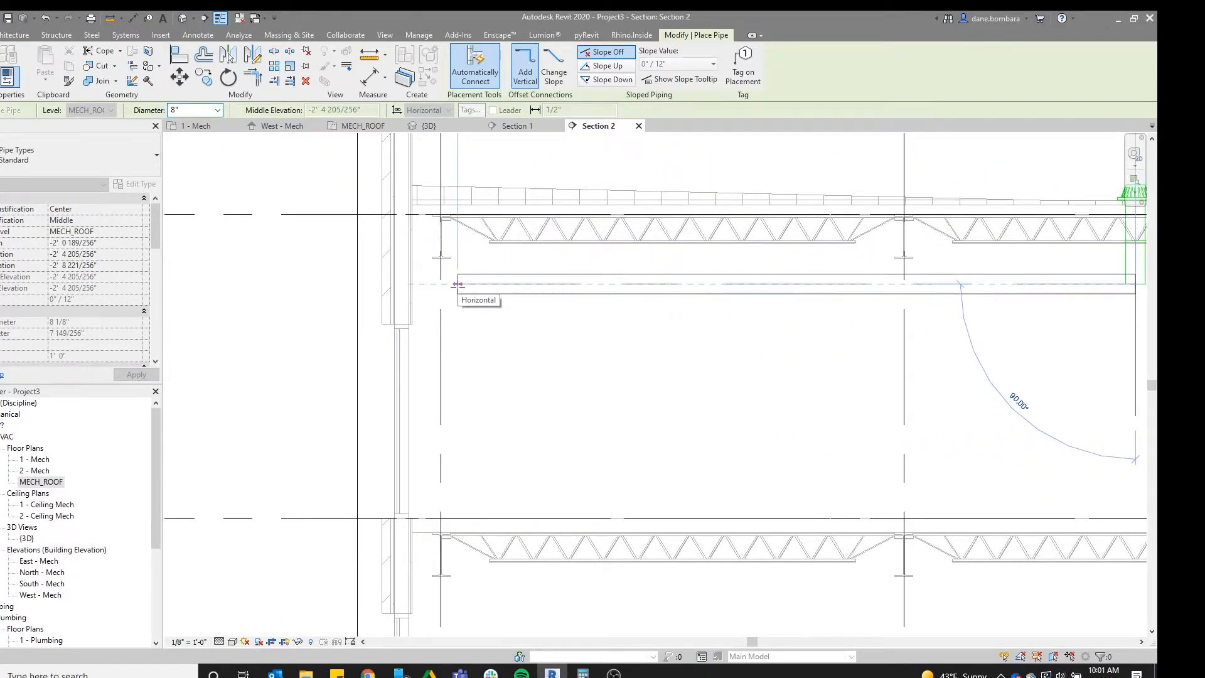
{"action": "middle_click_drag", "start_coordinate": [457, 285], "coordinate": [403, 274]}
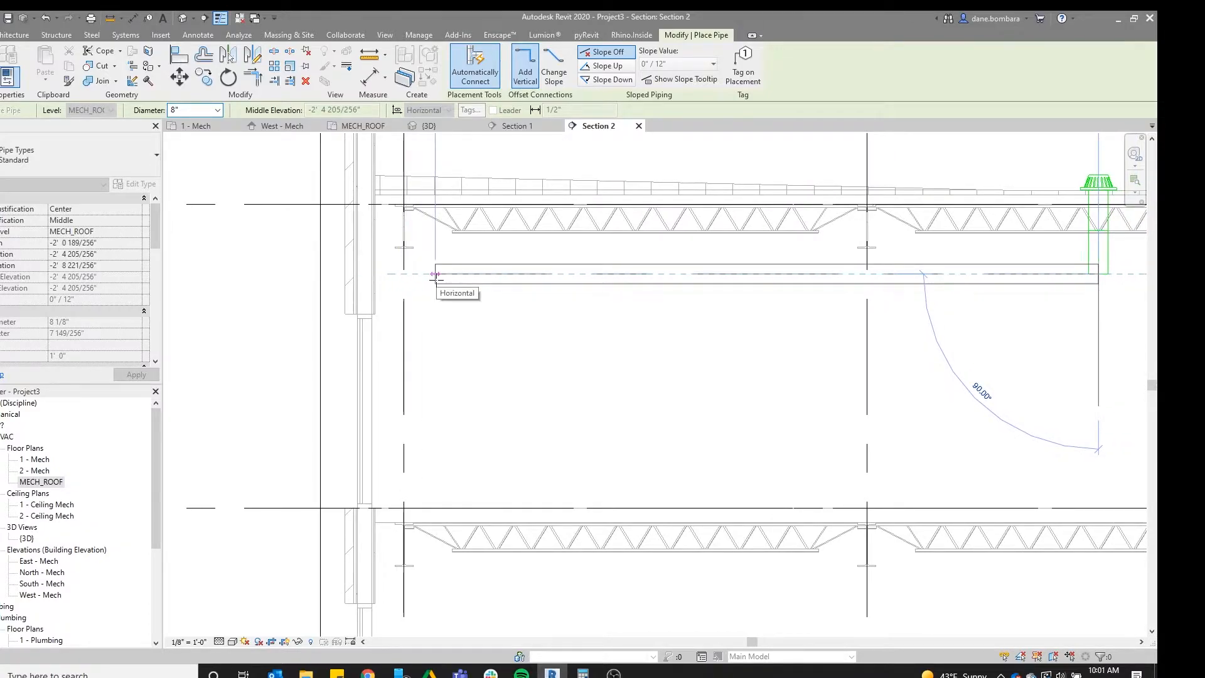
{"action": "left_click", "coordinate": [389, 274]}
Continue the pipe down along the exterior wall to below Level 1, run it out through the wall, and end the pipe run
{"action": "middle_click_drag", "start_coordinate": [415, 385], "coordinate": [430, 239]}
{"action": "scroll", "coordinate": [430, 242], "scroll_direction": "down", "scroll_amount": 2}
{"action": "middle_click_drag", "start_coordinate": [448, 461], "coordinate": [456, 344]}
{"action": "scroll", "coordinate": [454, 348], "scroll_direction": "up", "scroll_amount": 1}
{"action": "scroll", "coordinate": [416, 448], "scroll_direction": "up", "scroll_amount": 1}
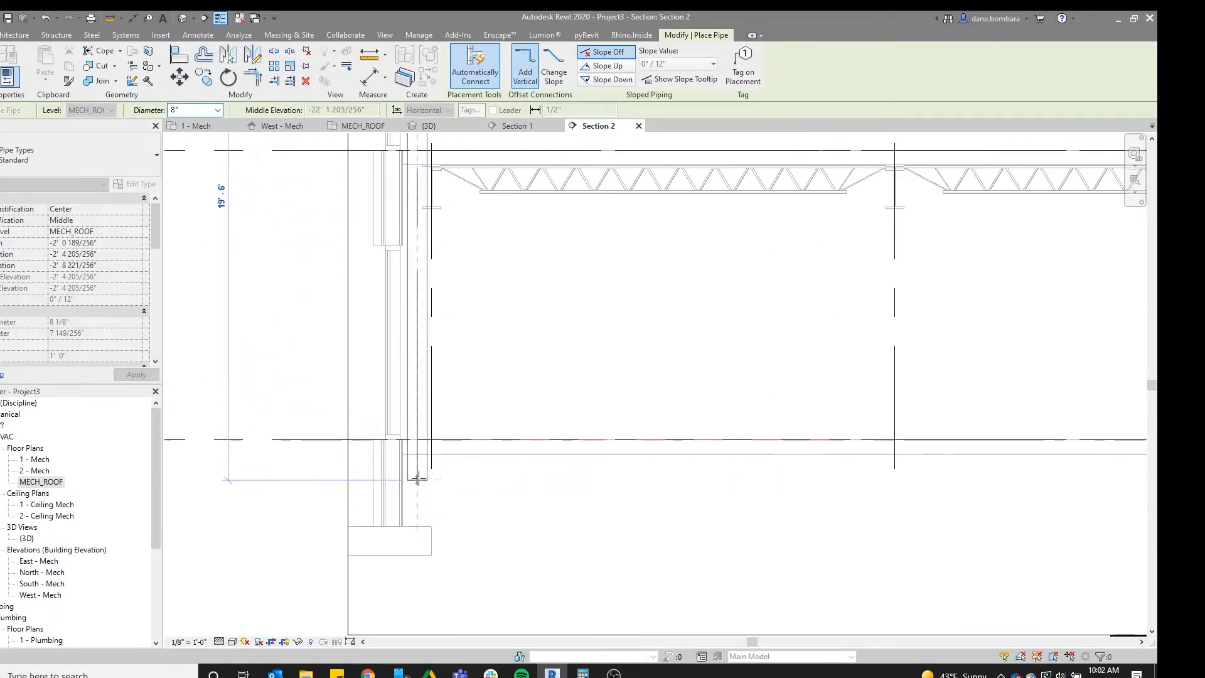
{"action": "left_click", "coordinate": [345, 485]}
{"action": "left_click", "coordinate": [316, 483]}
{"action": "key", "text": "Escape"}
{"action": "middle_click_drag", "start_coordinate": [433, 477], "coordinate": [485, 355]}
{"action": "scroll", "coordinate": [469, 434], "scroll_direction": "down", "scroll_amount": 1}
{"action": "scroll", "coordinate": [436, 298], "scroll_direction": "up", "scroll_amount": 3}
{"action": "key", "text": "Escape"}
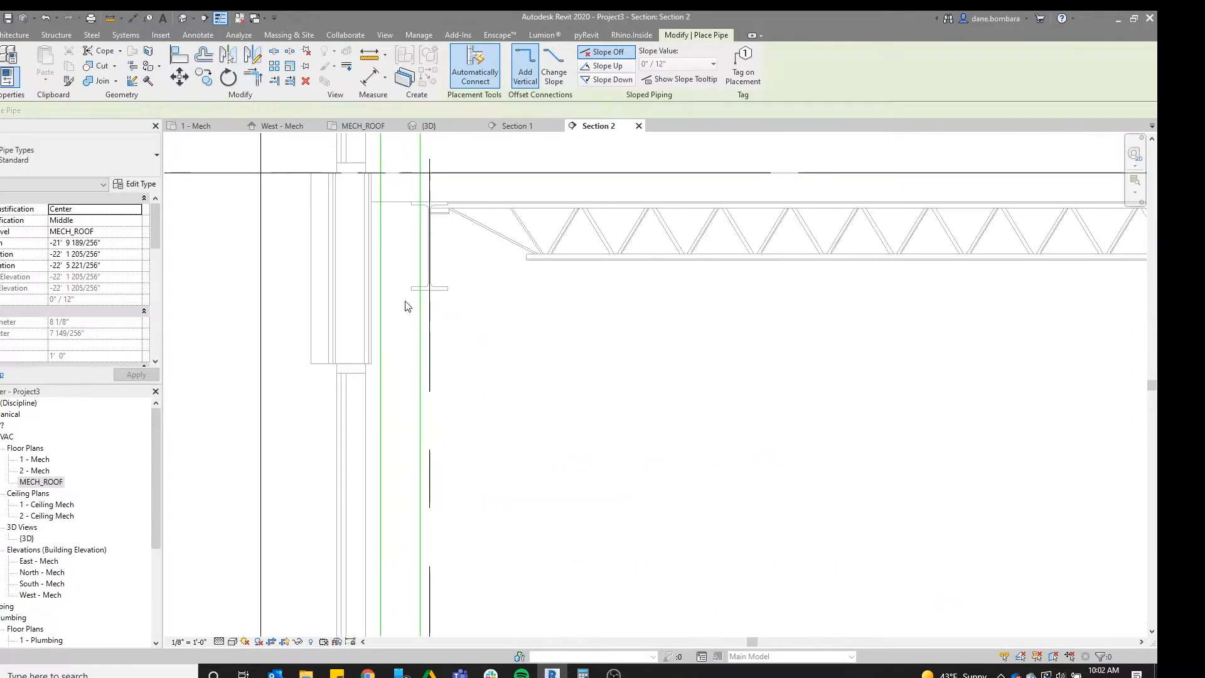
{"action": "key", "text": "Escape"}
Move the vertical pipe beside the exterior wall inward past the grid line, clear of the perimeter beam
{"action": "scroll", "coordinate": [420, 304], "scroll_direction": "up", "scroll_amount": 3}
{"action": "left_click", "coordinate": [424, 304]}
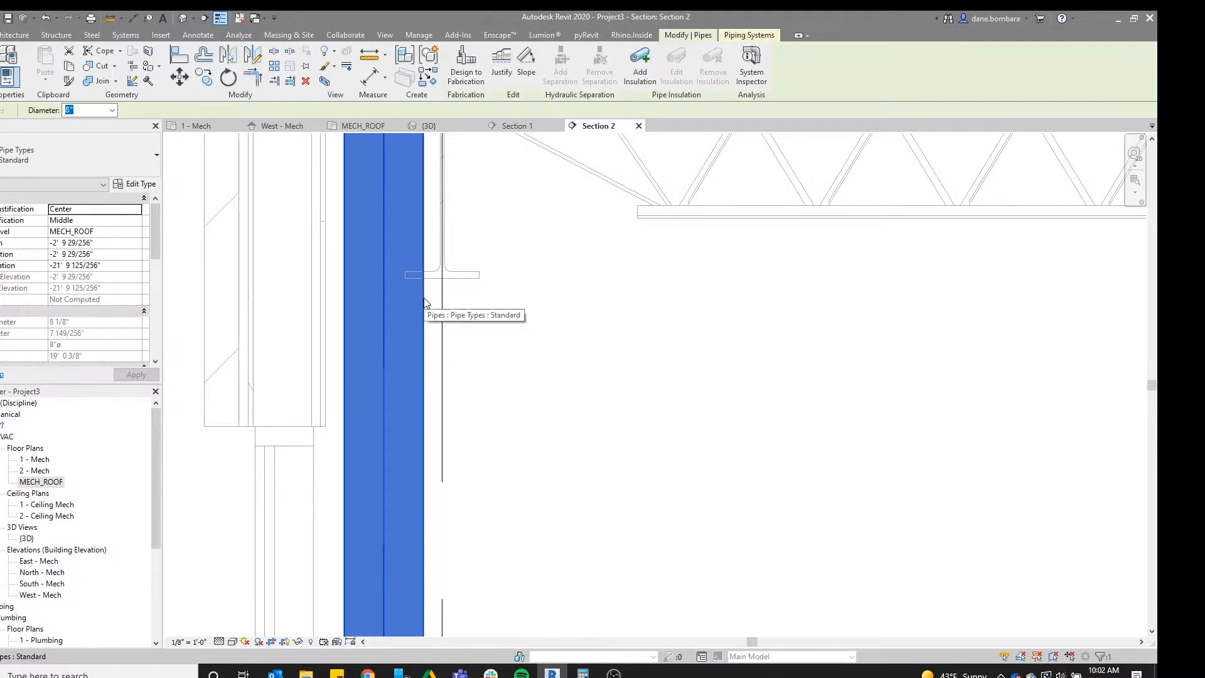
{"action": "scroll", "coordinate": [423, 304], "scroll_direction": "down", "scroll_amount": 2}
{"action": "left_click_drag", "start_coordinate": [420, 321], "coordinate": [507, 323]}
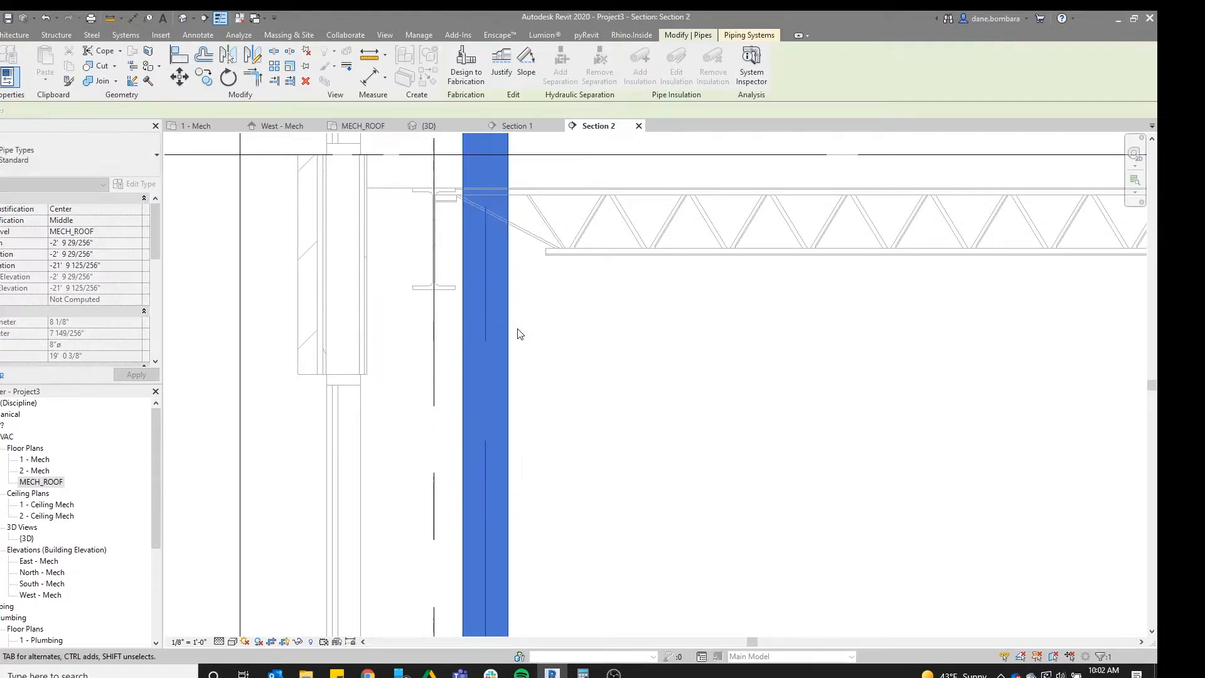
{"action": "scroll", "coordinate": [516, 334], "scroll_direction": "down", "scroll_amount": 3}
{"action": "middle_click_drag", "start_coordinate": [517, 333], "coordinate": [506, 409]}
{"action": "scroll", "coordinate": [506, 408], "scroll_direction": "down", "scroll_amount": 1}
{"action": "middle_click_drag", "start_coordinate": [500, 177], "coordinate": [458, 334]}
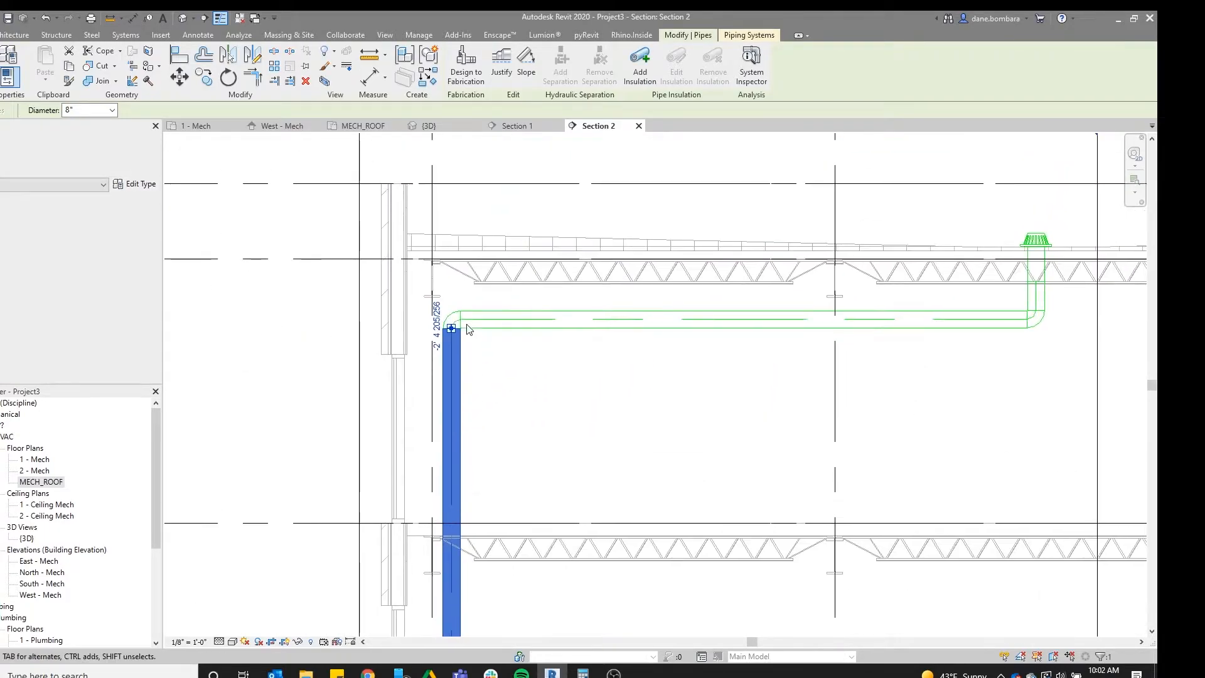
Align the top of the horizontal pipe under the roof joists with the underside of the roof beam it crosses
{"action": "left_click", "coordinate": [751, 322]}
{"action": "scroll", "coordinate": [860, 314], "scroll_direction": "up", "scroll_amount": 2}
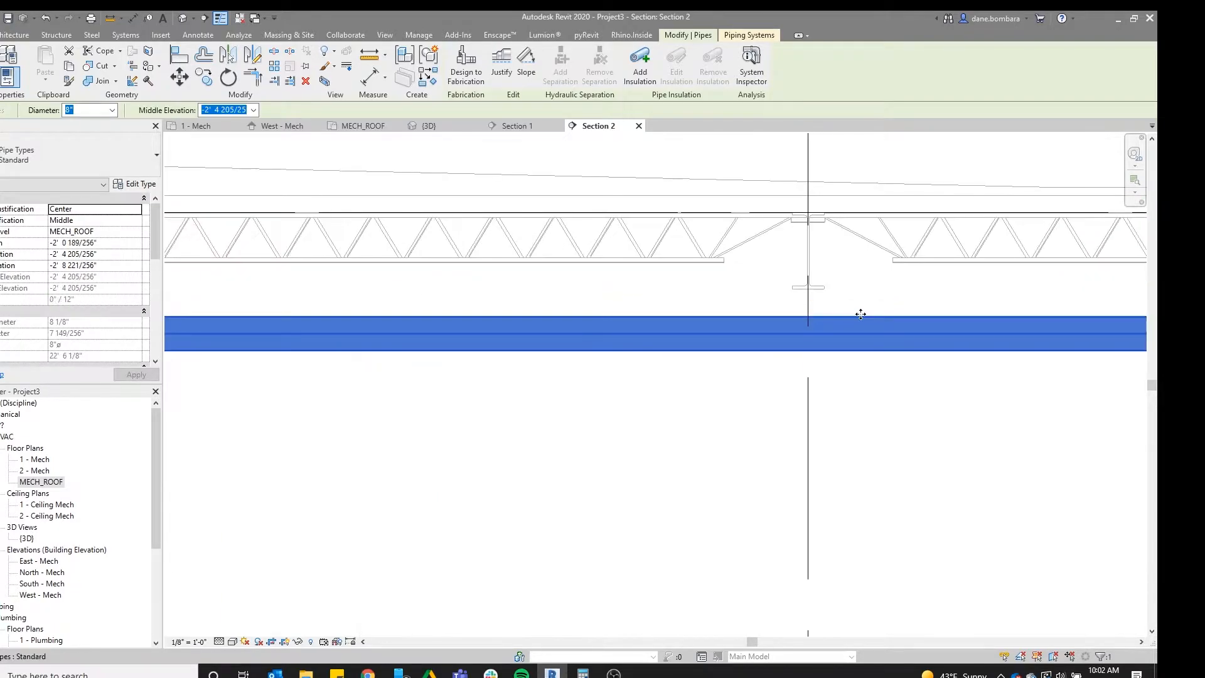
{"action": "key", "text": "Escape"}
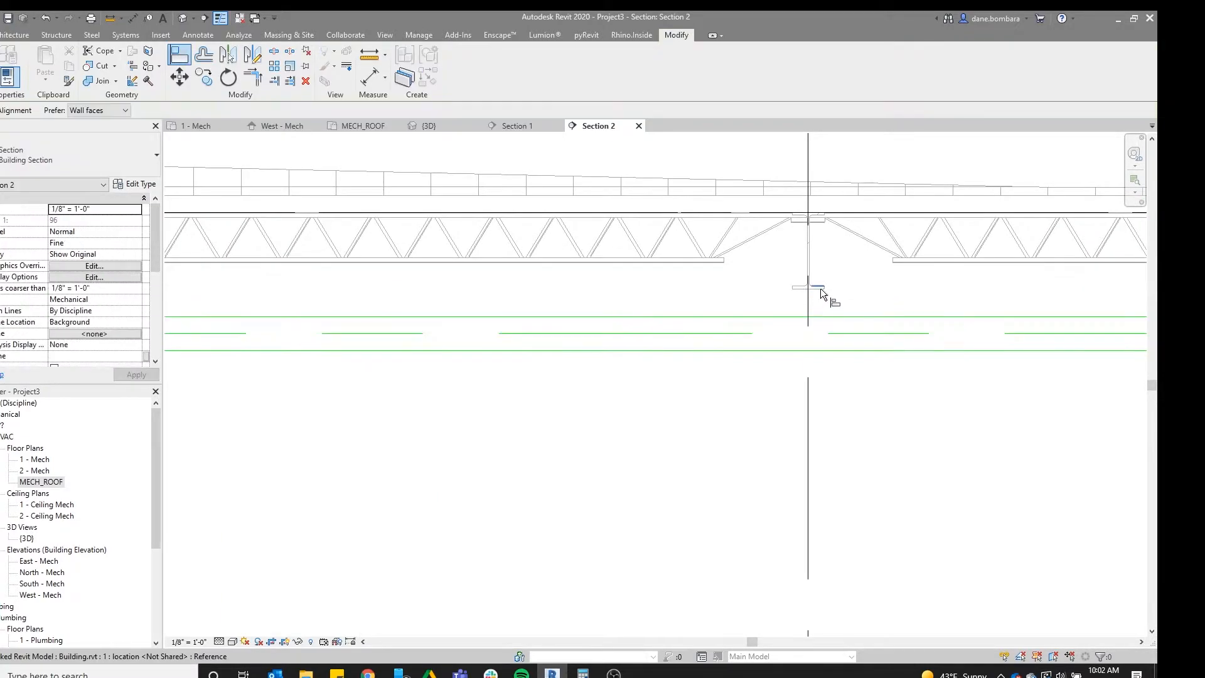
{"action": "scroll", "coordinate": [813, 288], "scroll_direction": "up", "scroll_amount": 2}
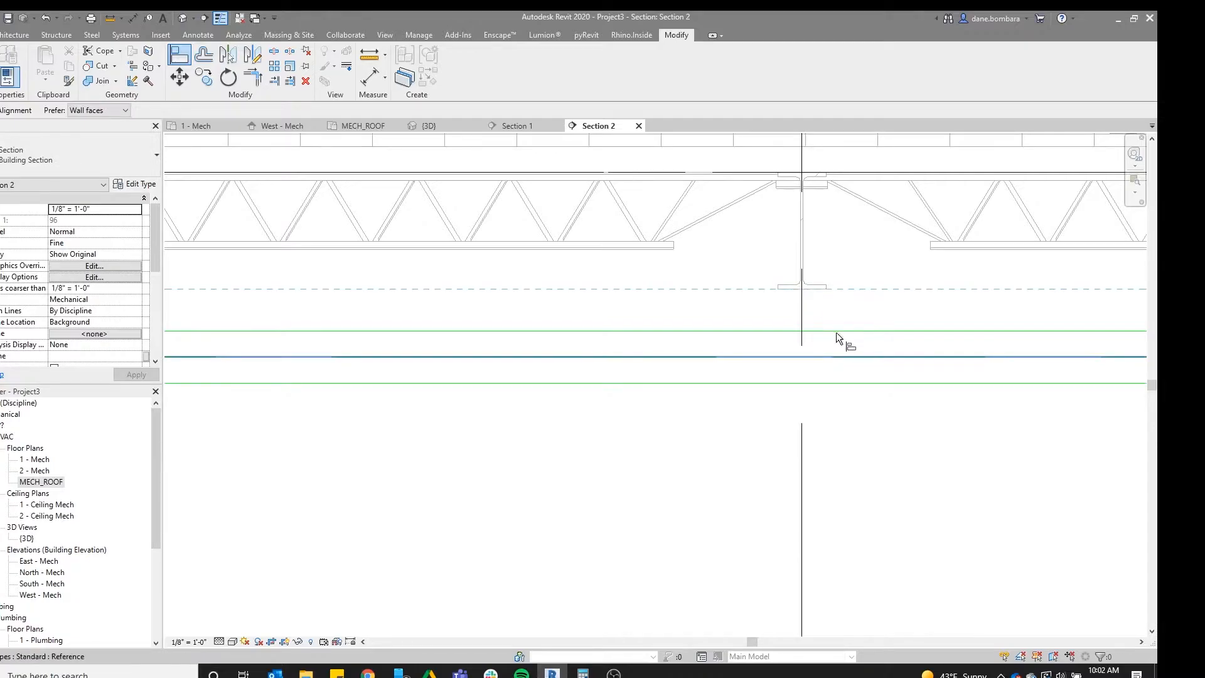
{"action": "scroll", "coordinate": [766, 349], "scroll_direction": "down", "scroll_amount": 2}
{"action": "key", "text": "Escape"}
{"action": "middle_click_drag", "start_coordinate": [799, 315], "coordinate": [764, 341]}
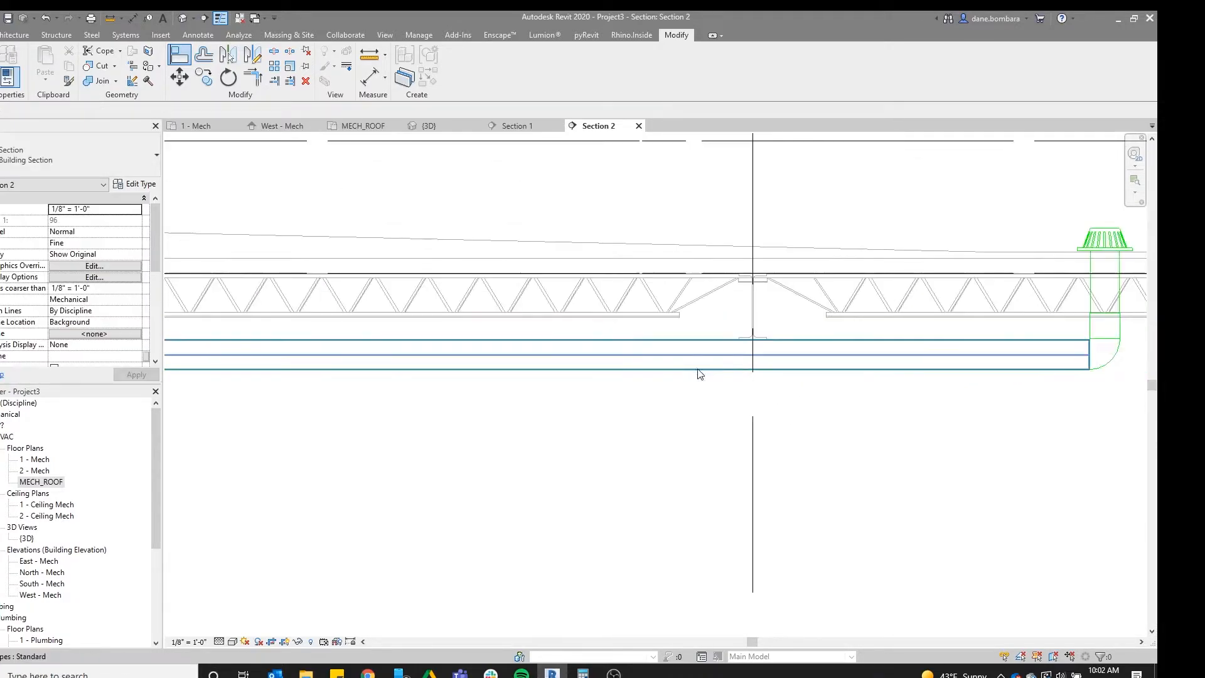
{"action": "middle_click_drag", "start_coordinate": [290, 393], "coordinate": [680, 318]}
{"action": "scroll", "coordinate": [477, 268], "scroll_direction": "up", "scroll_amount": 1}
{"action": "scroll", "coordinate": [477, 291], "scroll_direction": "down", "scroll_amount": 3}
{"action": "middle_click_drag", "start_coordinate": [509, 375], "coordinate": [525, 187]}
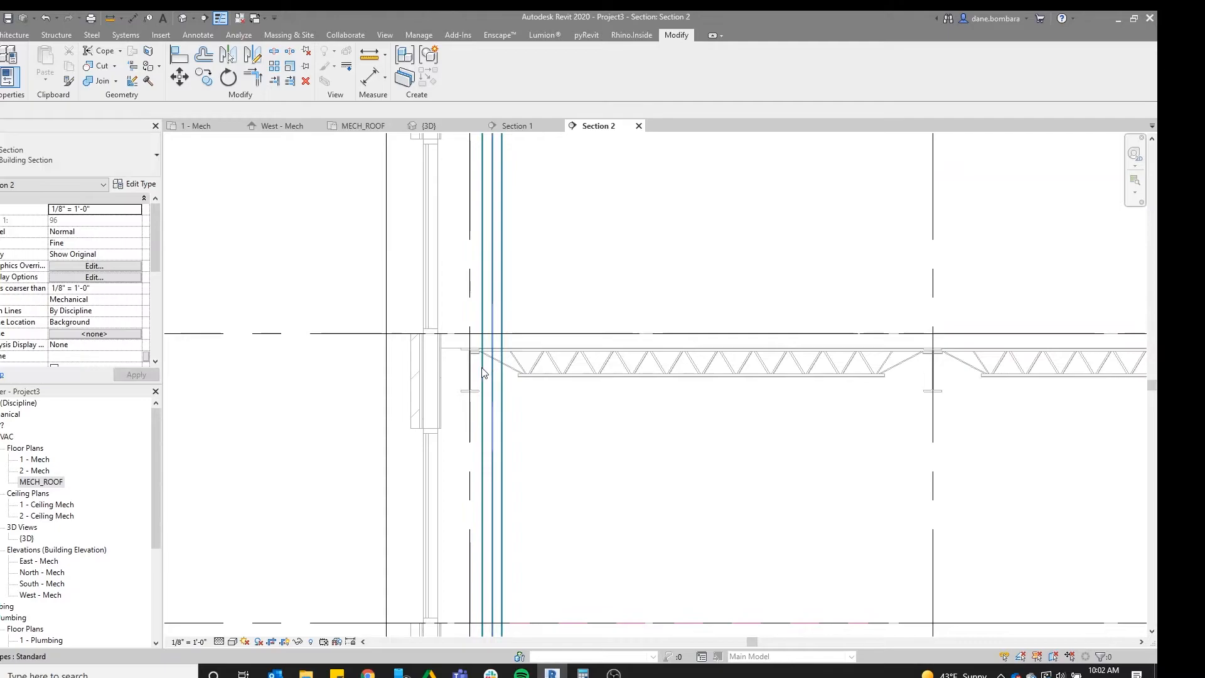
Look for the drain's vertical pipe in the 2 - Mech and 1 - Mech floor plans
{"action": "double_click", "coordinate": [37, 470]}
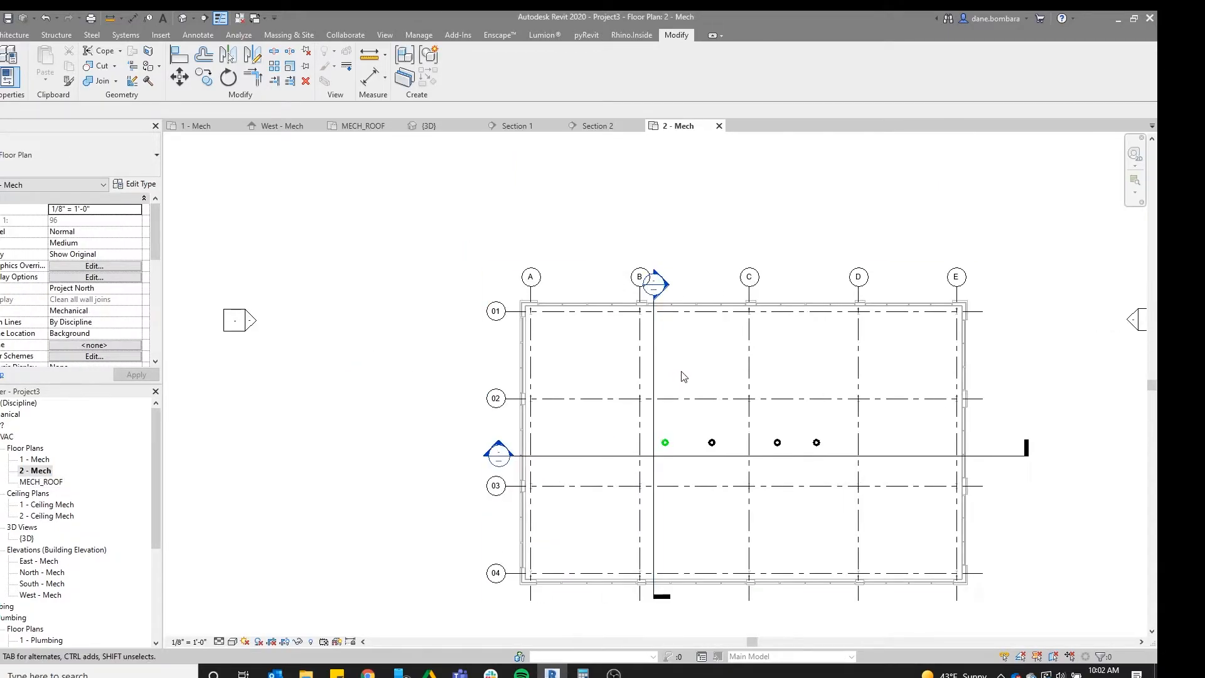
{"action": "scroll", "coordinate": [683, 376], "scroll_direction": "up", "scroll_amount": 2}
{"action": "scroll", "coordinate": [652, 266], "scroll_direction": "up", "scroll_amount": 3}
{"action": "scroll", "coordinate": [653, 269], "scroll_direction": "down", "scroll_amount": 2}
{"action": "middle_click_drag", "start_coordinate": [659, 351], "coordinate": [664, 313]}
{"action": "scroll", "coordinate": [665, 313], "scroll_direction": "down", "scroll_amount": 1}
{"action": "double_click", "coordinate": [35, 459]}
{"action": "scroll", "coordinate": [518, 253], "scroll_direction": "up", "scroll_amount": 3}
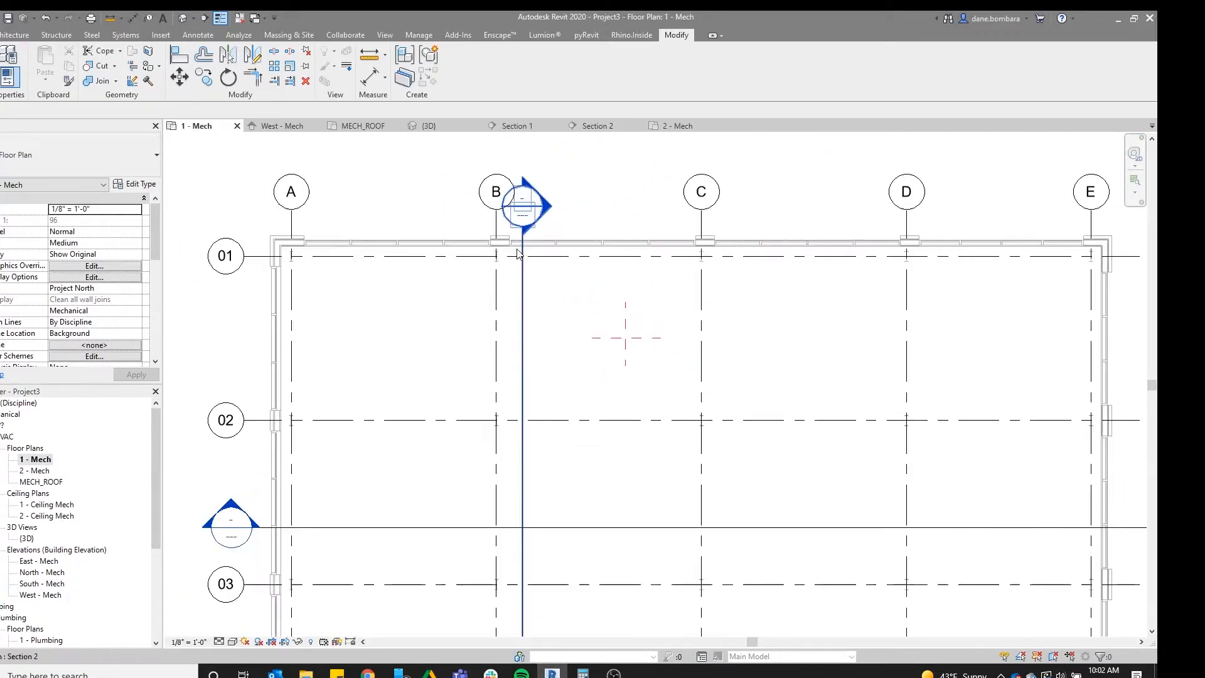
{"action": "scroll", "coordinate": [553, 295], "scroll_direction": "up", "scroll_amount": 1}
Check the visibility of the pipe categories in the Visibility/Graphic Overrides of the 1 - Mech floor plan
{"action": "key", "text": "g"}
{"action": "left_click", "coordinate": [385, 349]}
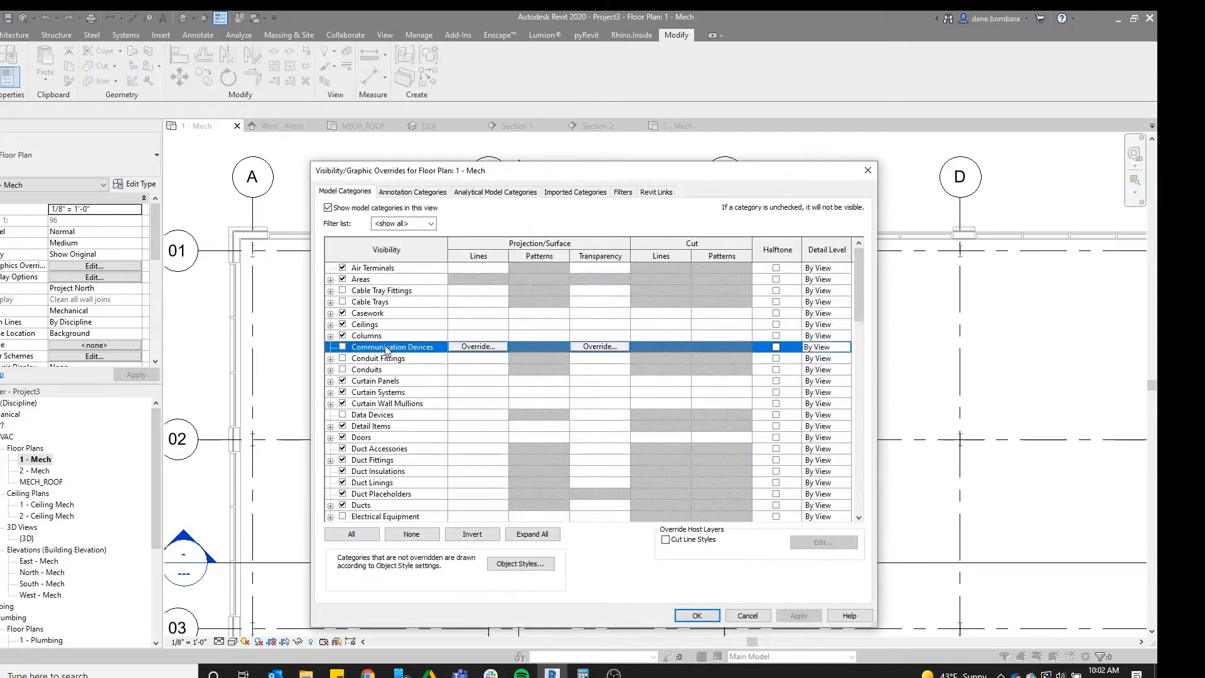
{"action": "key", "text": "p"}
{"action": "scroll", "coordinate": [409, 488], "scroll_direction": "down", "scroll_amount": 2}
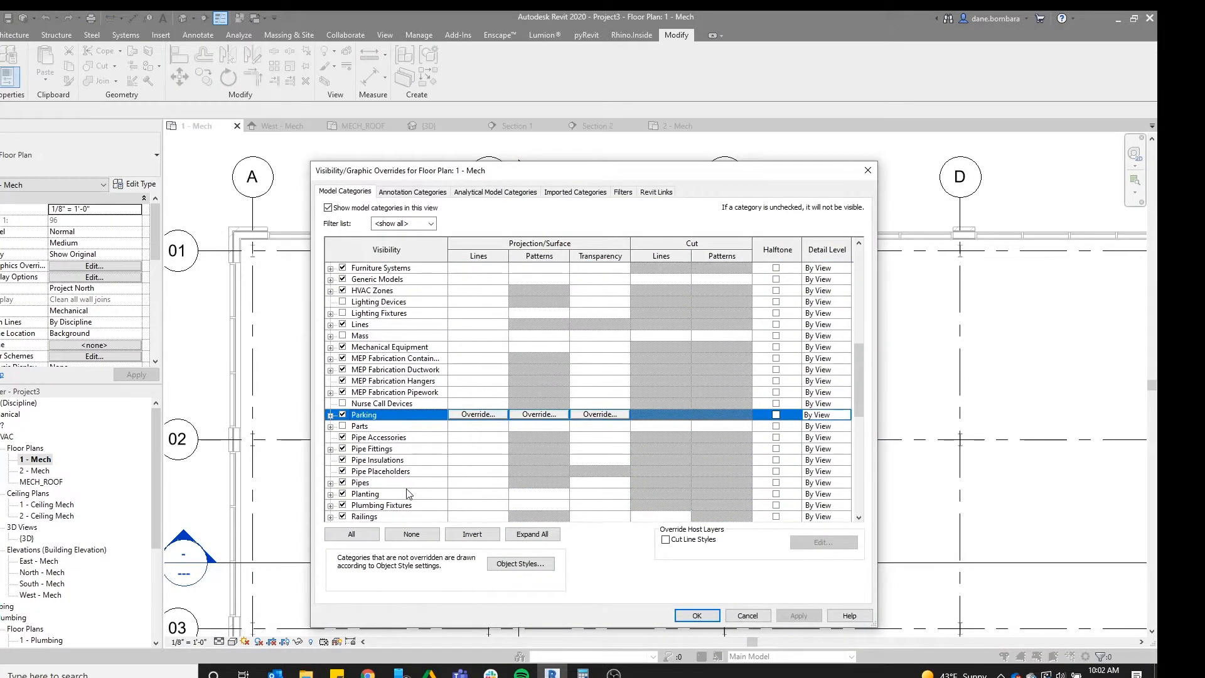
{"action": "scroll", "coordinate": [378, 497], "scroll_direction": "down", "scroll_amount": 1}
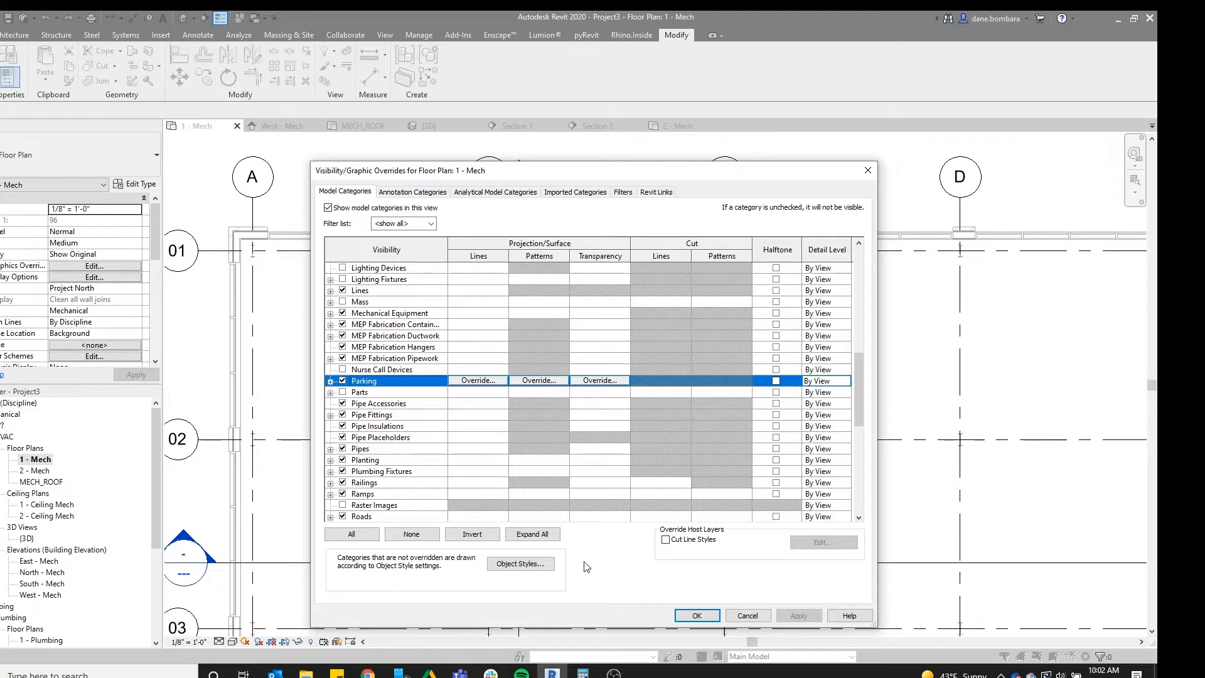
{"action": "left_click", "coordinate": [678, 616]}
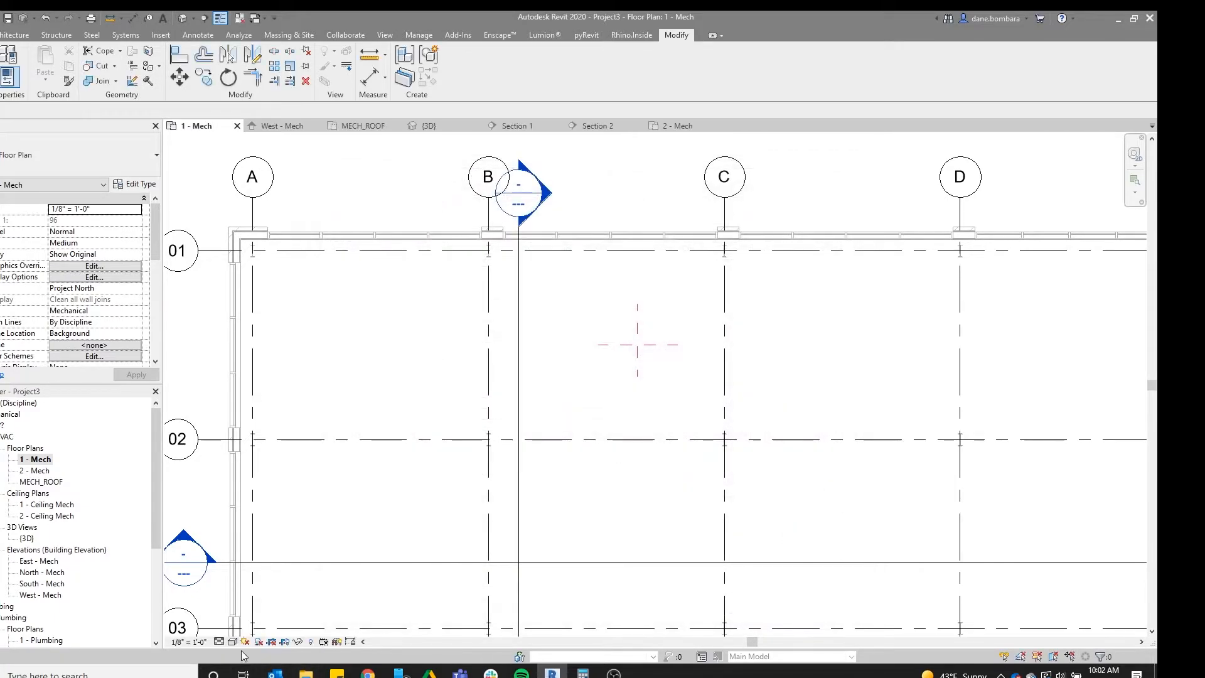
Set the 1 - Mech floor plan's detail level to Fine and inspect the area around grids B and 01
{"action": "left_click", "coordinate": [235, 628]}
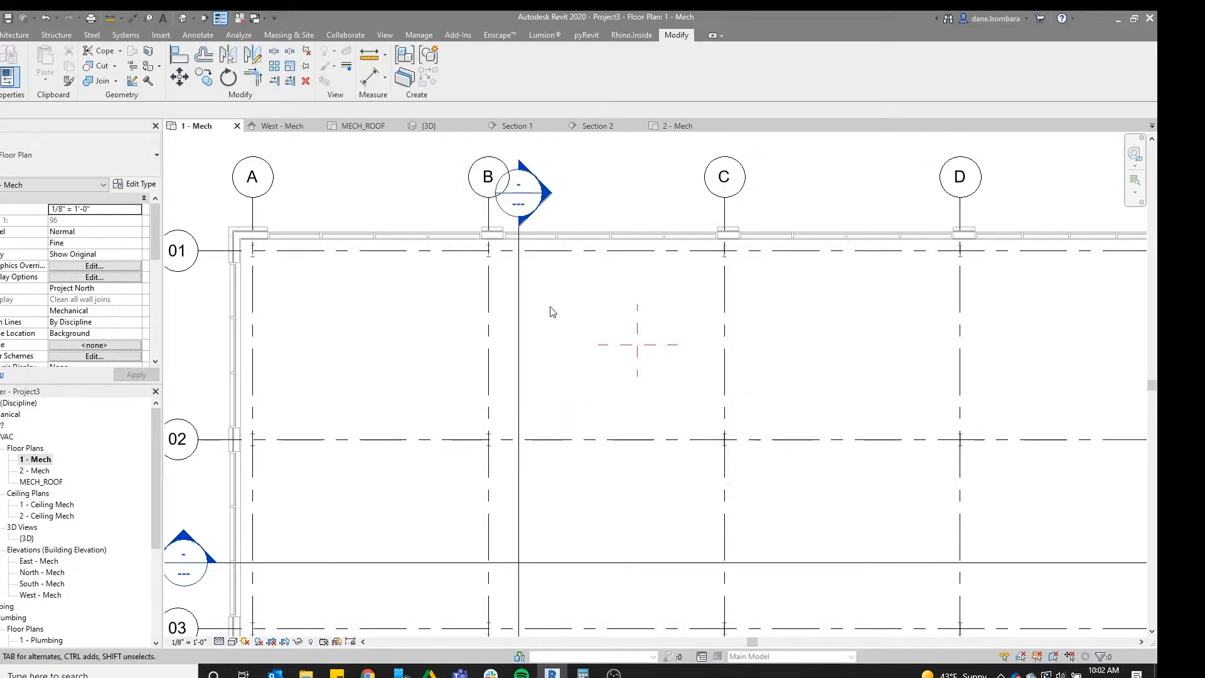
{"action": "scroll", "coordinate": [549, 306], "scroll_direction": "down", "scroll_amount": 2}
{"action": "middle_click_drag", "start_coordinate": [561, 353], "coordinate": [542, 322]}
{"action": "scroll", "coordinate": [552, 245], "scroll_direction": "up", "scroll_amount": 5}
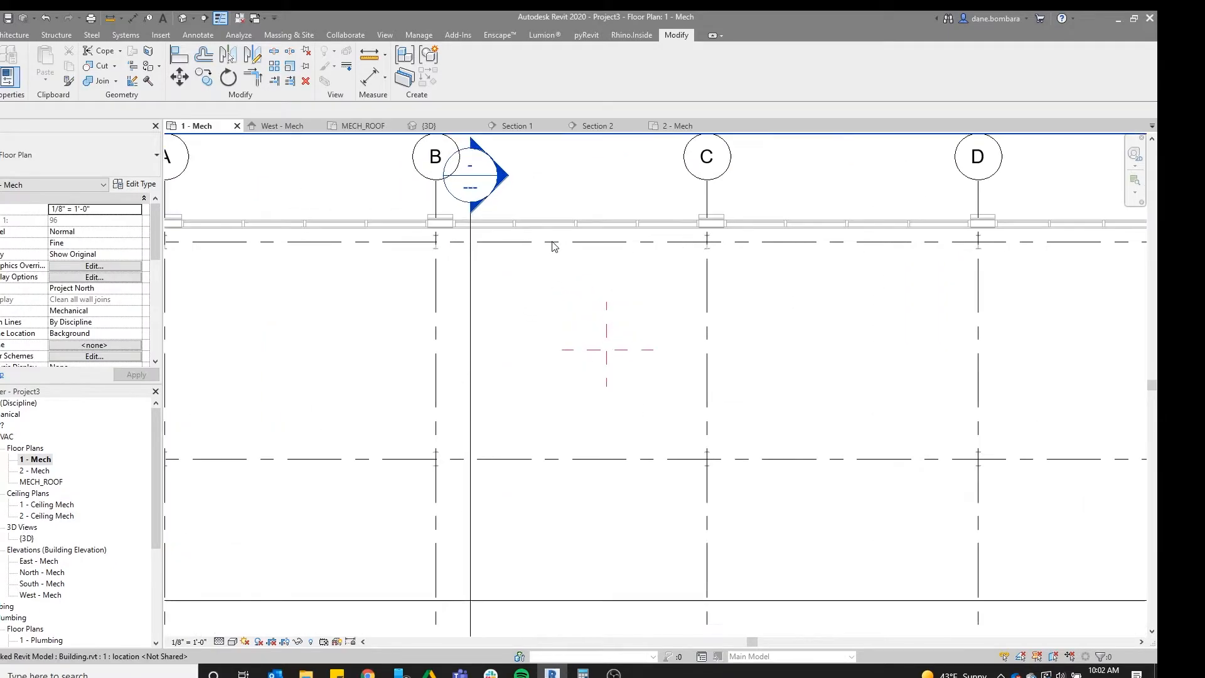
Open Section 2 from its section mark and examine the full pipe run from the drain to the exterior wall
{"action": "middle_click_drag", "start_coordinate": [513, 181], "coordinate": [475, 250]}
{"action": "double_click", "coordinate": [475, 250]}
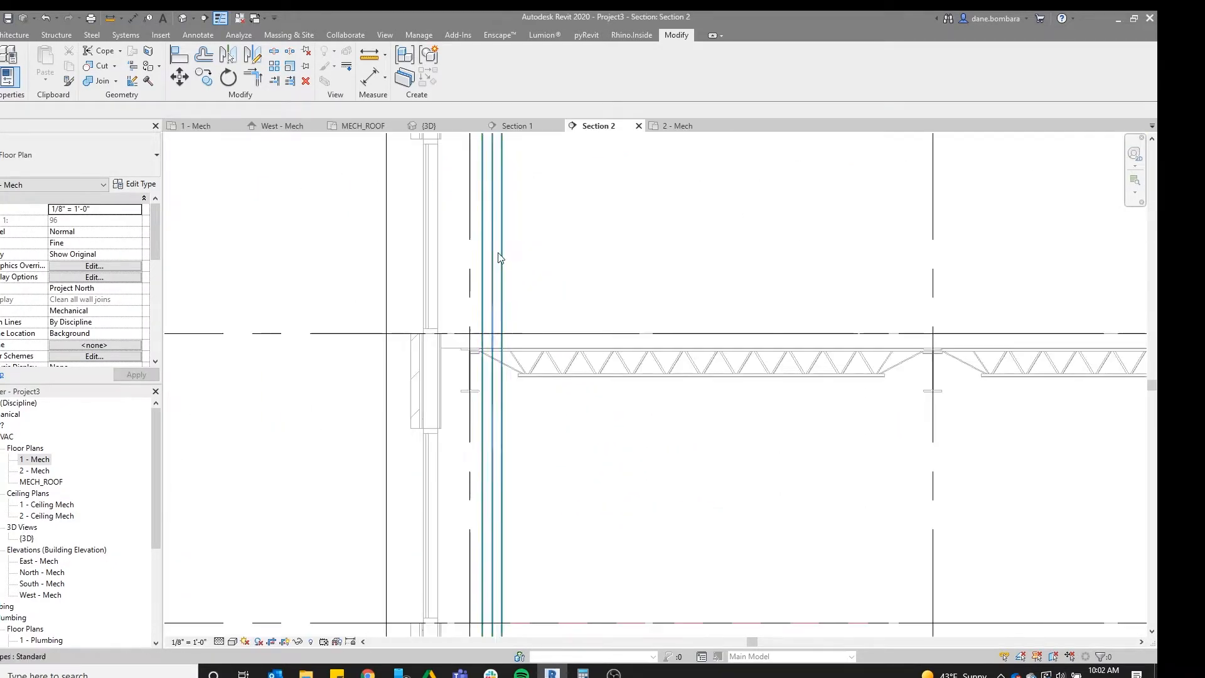
{"action": "left_click", "coordinate": [516, 289]}
{"action": "scroll", "coordinate": [553, 322], "scroll_direction": "down", "scroll_amount": 3}
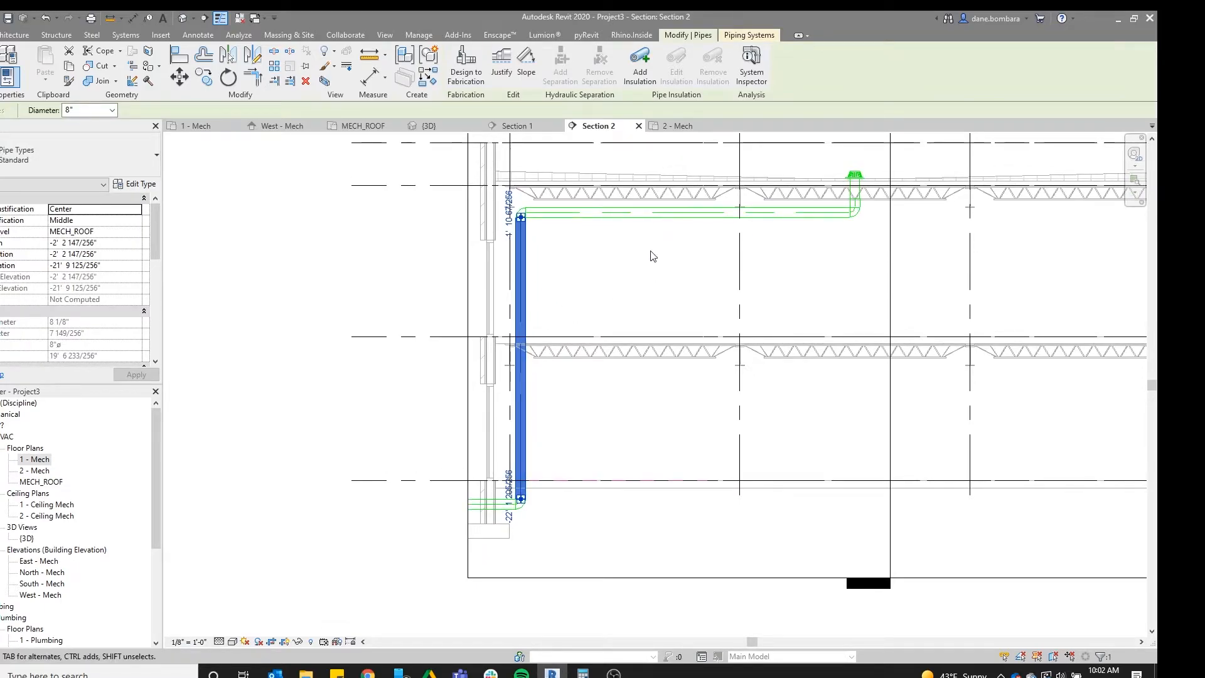
{"action": "left_click", "coordinate": [411, 304]}
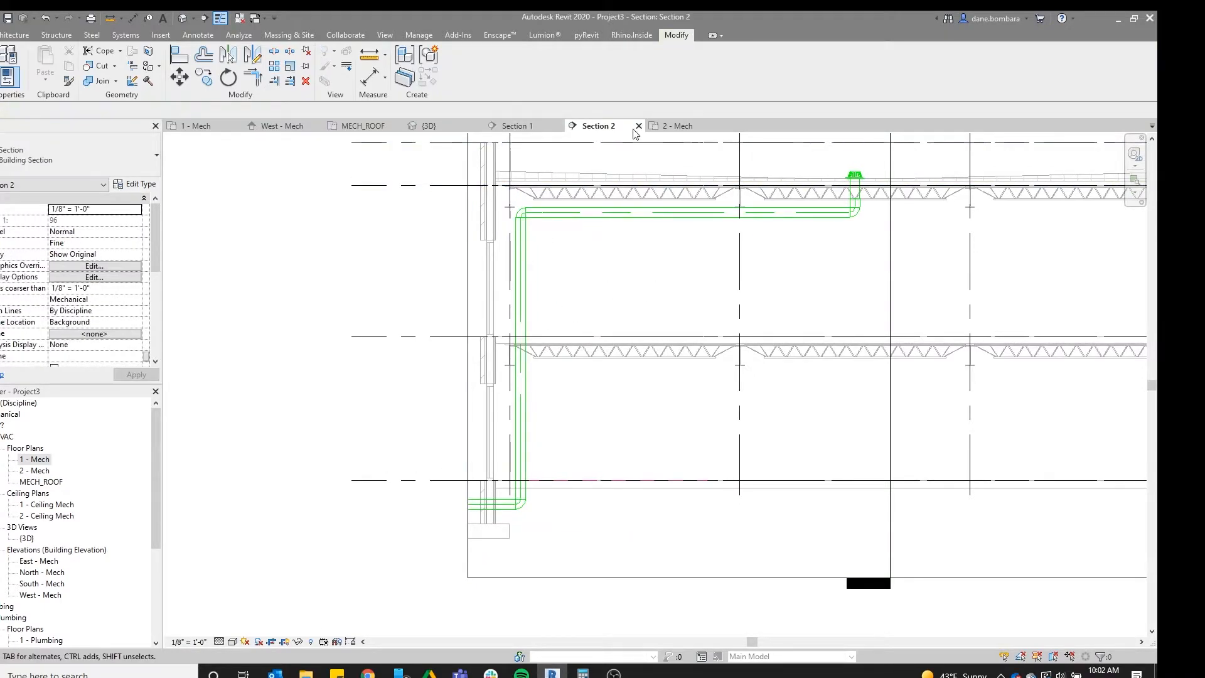
Compare how the drain piping displays in the 2 - Mech and 1 - Mech floor plans
{"action": "left_click", "coordinate": [677, 126]}
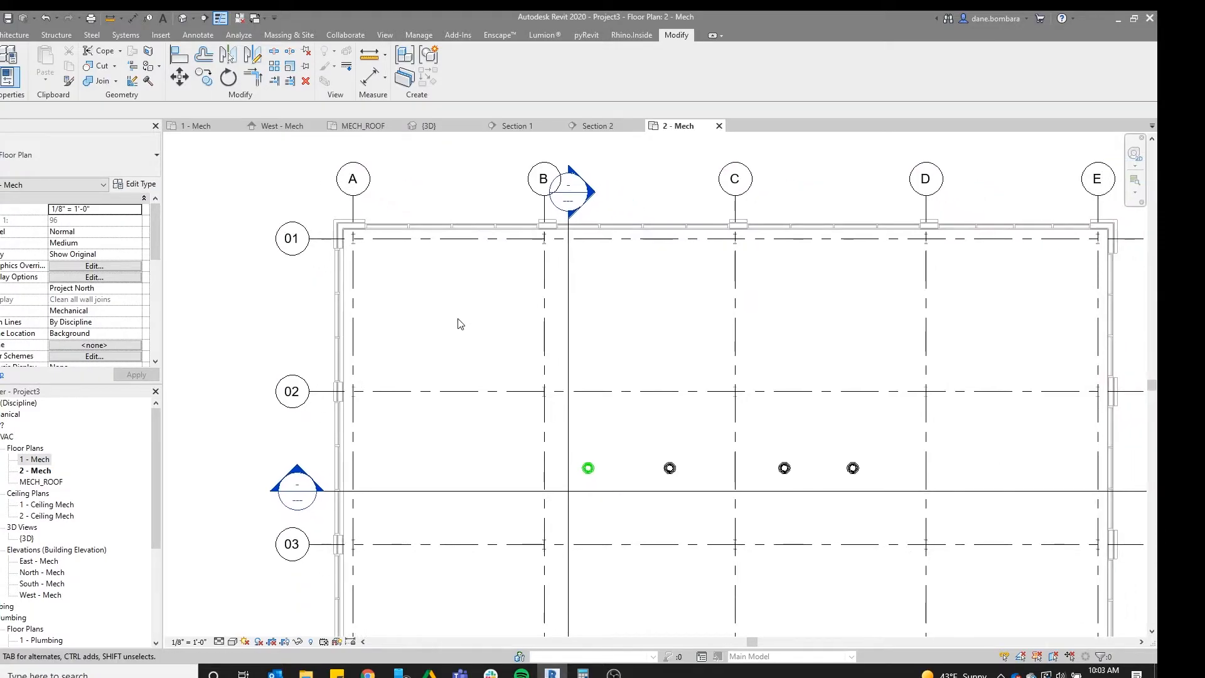
{"action": "left_click", "coordinate": [44, 472]}
{"action": "double_click", "coordinate": [44, 459]}
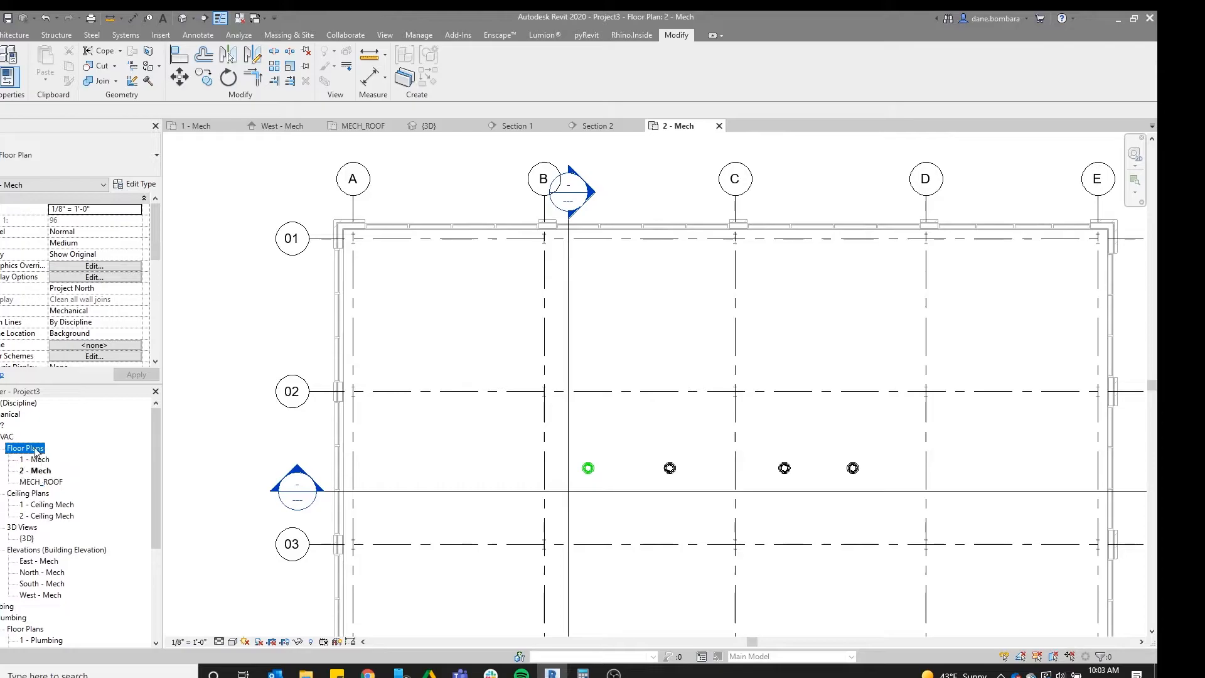
{"action": "scroll", "coordinate": [493, 377], "scroll_direction": "down", "scroll_amount": 4}
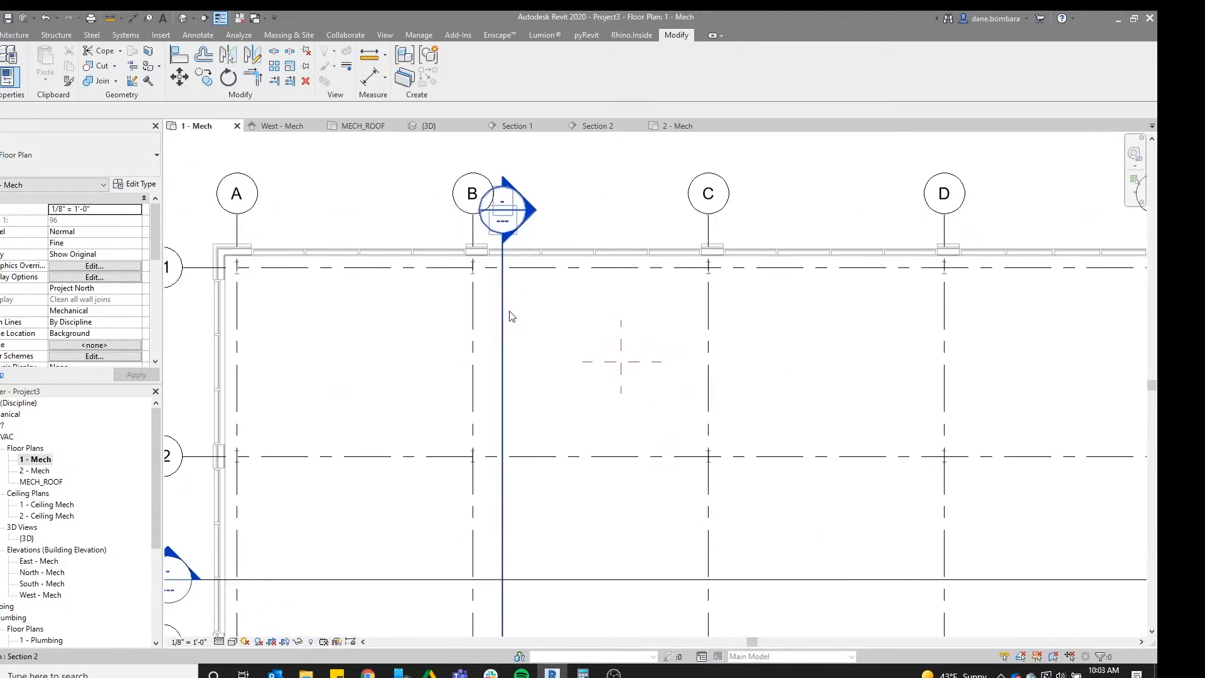
Turn on the Center Line subcategory of Pipes in the Visibility/Graphic Overrides of the 1 - Mech floor plan
{"action": "left_click", "coordinate": [506, 314]}
{"action": "key", "text": "v"}
{"action": "key", "text": "v"}
{"action": "left_click", "coordinate": [382, 360]}
{"action": "key", "text": "p"}
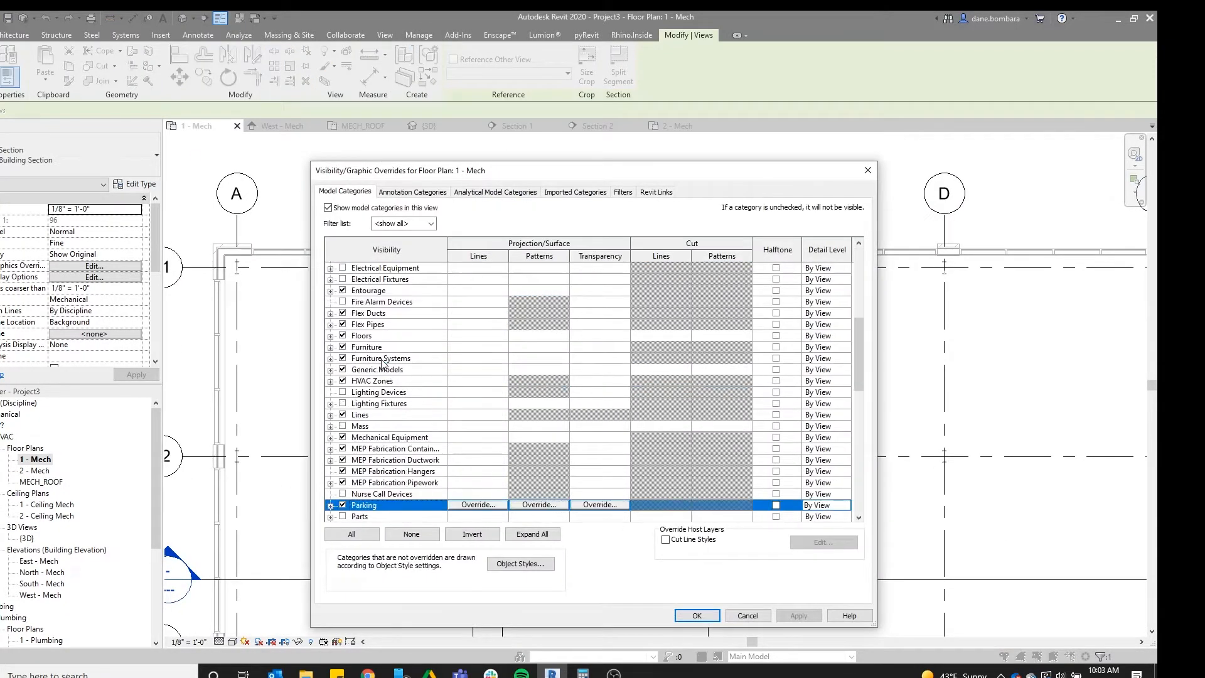
{"action": "scroll", "coordinate": [391, 389], "scroll_direction": "down", "scroll_amount": 3}
{"action": "left_click", "coordinate": [375, 451]}
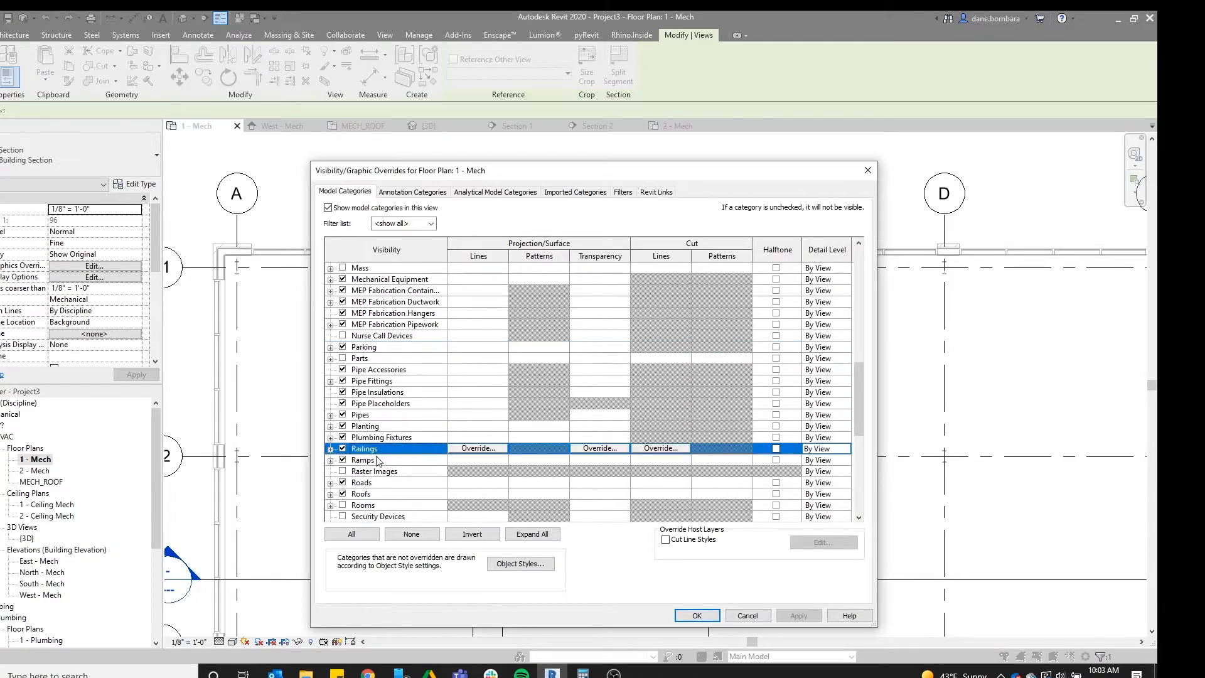
{"action": "left_click", "coordinate": [381, 437]}
{"action": "scroll", "coordinate": [384, 450], "scroll_direction": "down", "scroll_amount": 1}
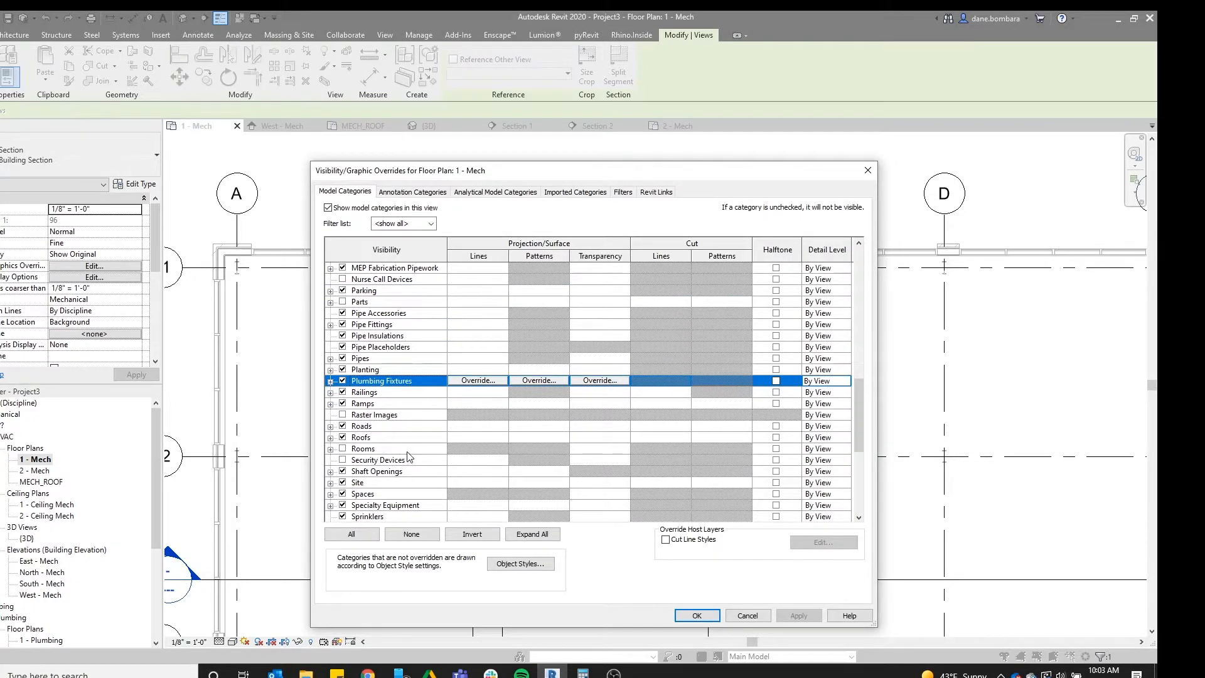
{"action": "scroll", "coordinate": [408, 457], "scroll_direction": "down", "scroll_amount": 2}
{"action": "scroll", "coordinate": [406, 439], "scroll_direction": "up", "scroll_amount": 1}
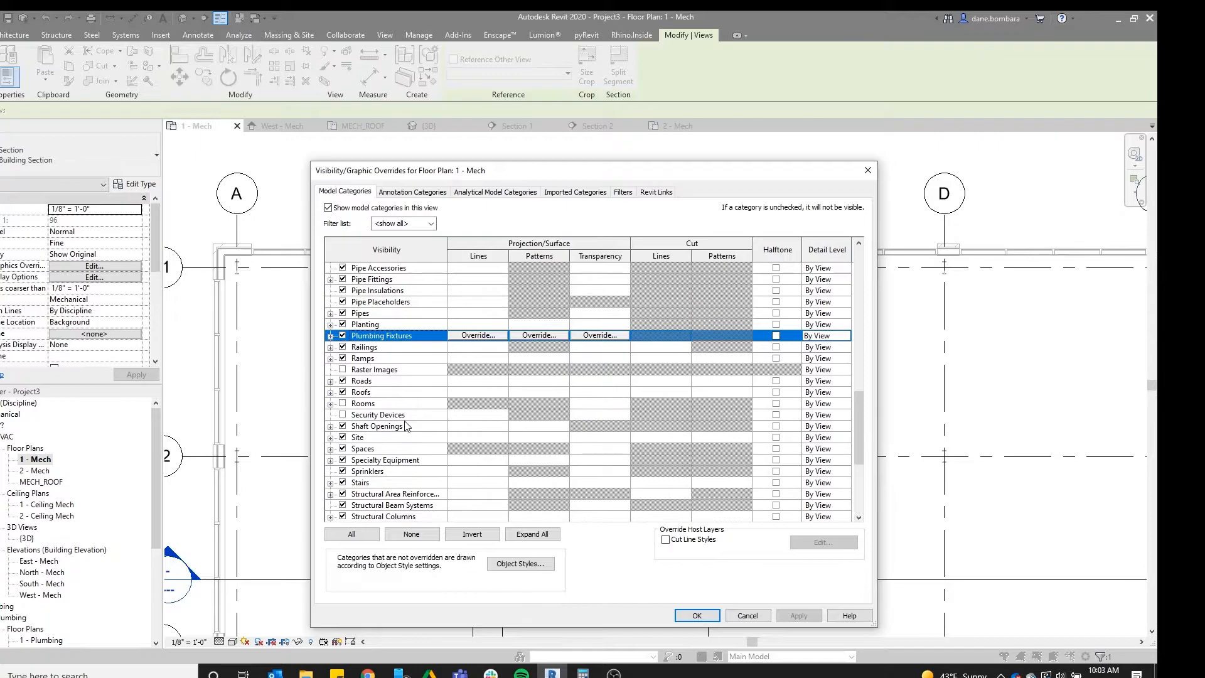
{"action": "left_click", "coordinate": [334, 314]}
{"action": "left_click", "coordinate": [331, 313]}
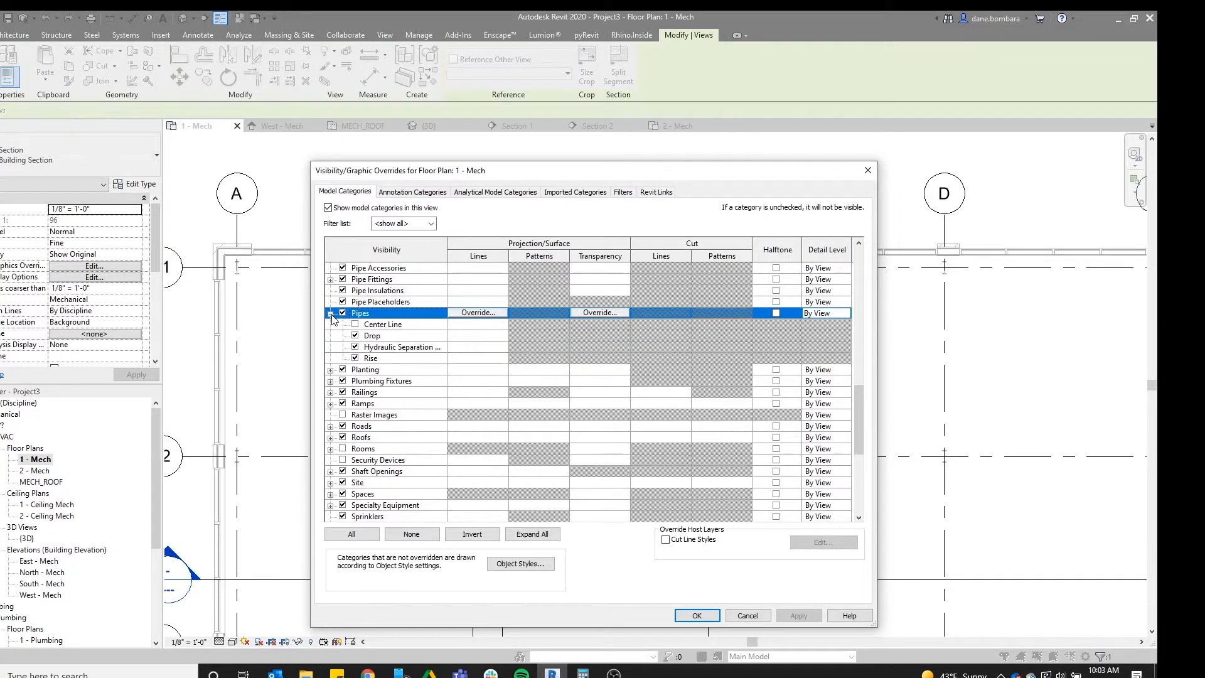
{"action": "left_click", "coordinate": [355, 324]}
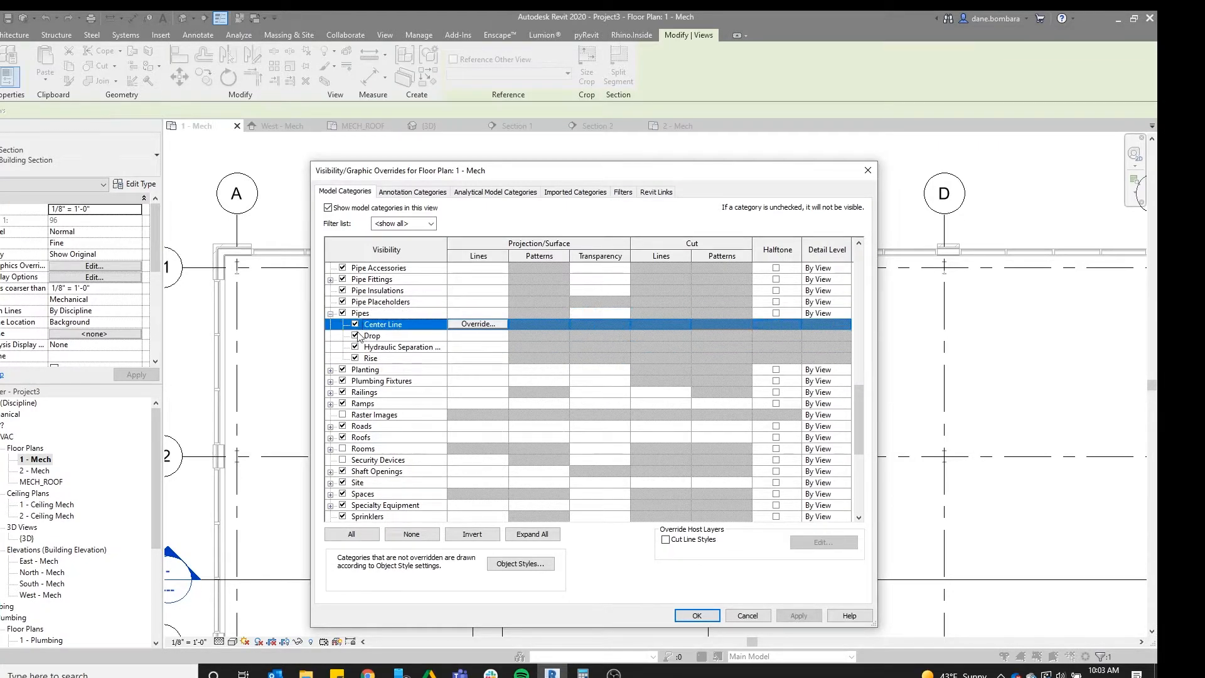
{"action": "left_click", "coordinate": [698, 616]}
Open Section 2 from its section mark, select the vertical drain pipe by the exterior wall, and close all inactive views
{"action": "scroll", "coordinate": [589, 427], "scroll_direction": "down", "scroll_amount": 4}
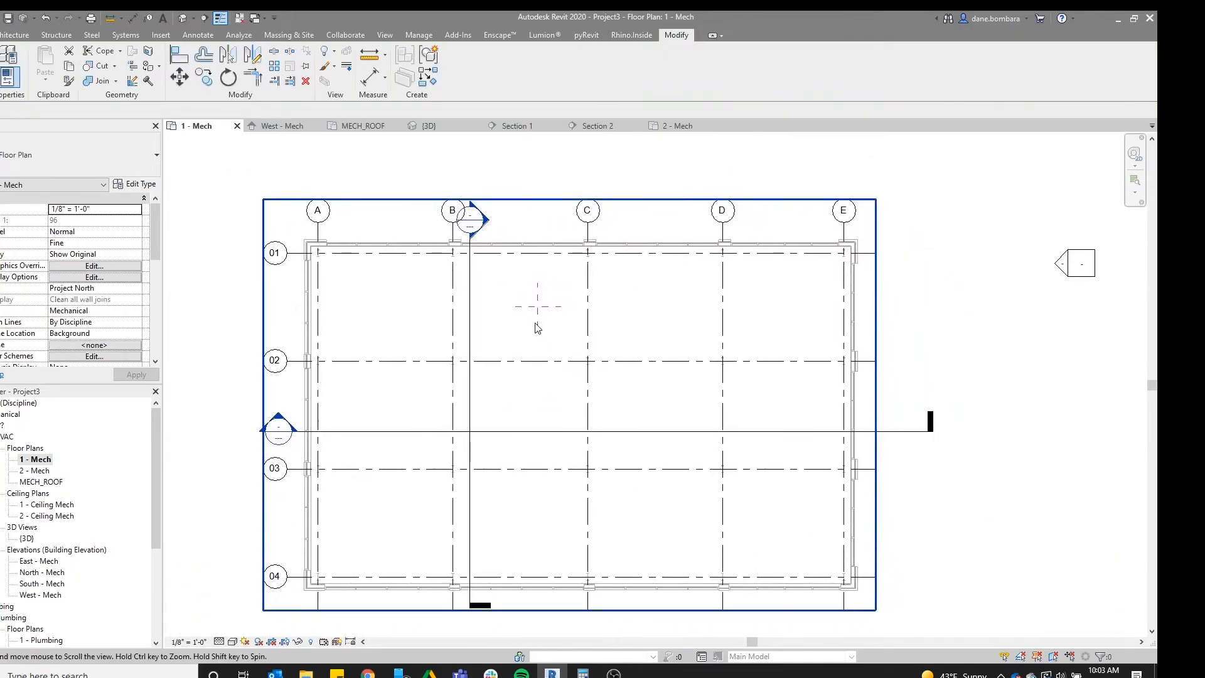
{"action": "middle_click_drag", "start_coordinate": [549, 398], "coordinate": [539, 446]}
{"action": "scroll", "coordinate": [500, 299], "scroll_direction": "up", "scroll_amount": 5}
{"action": "double_click", "coordinate": [466, 266]}
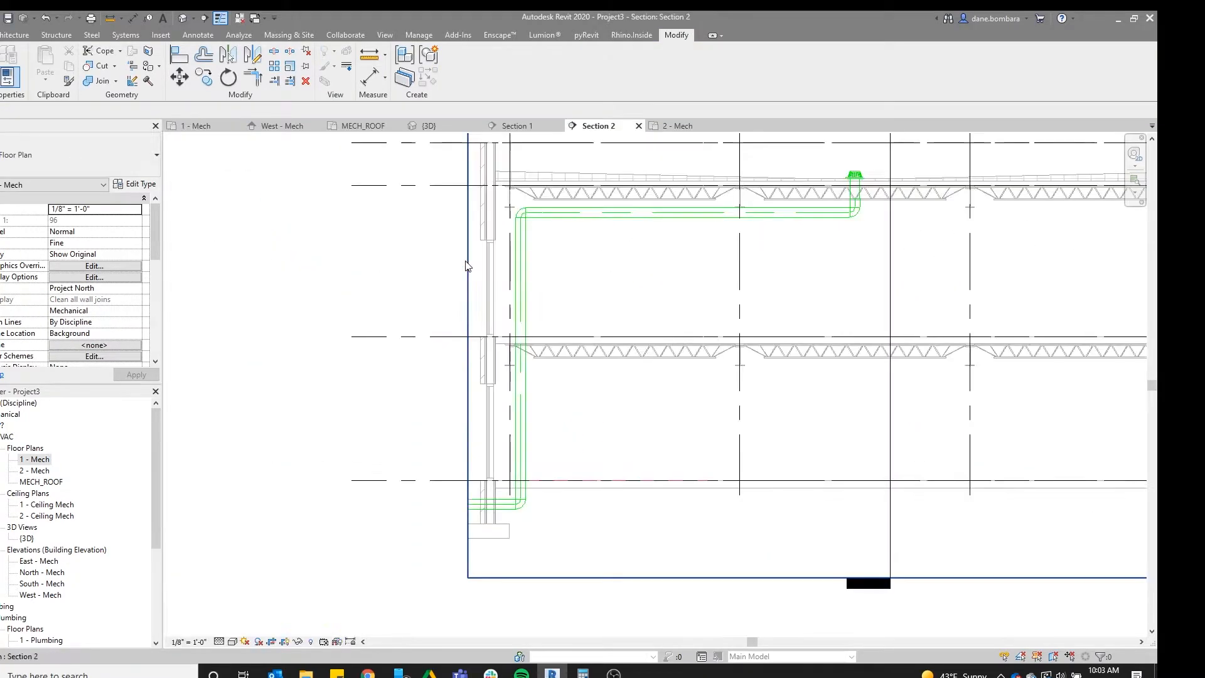
{"action": "scroll", "coordinate": [424, 221], "scroll_direction": "down", "scroll_amount": 2}
{"action": "left_click", "coordinate": [513, 247]}
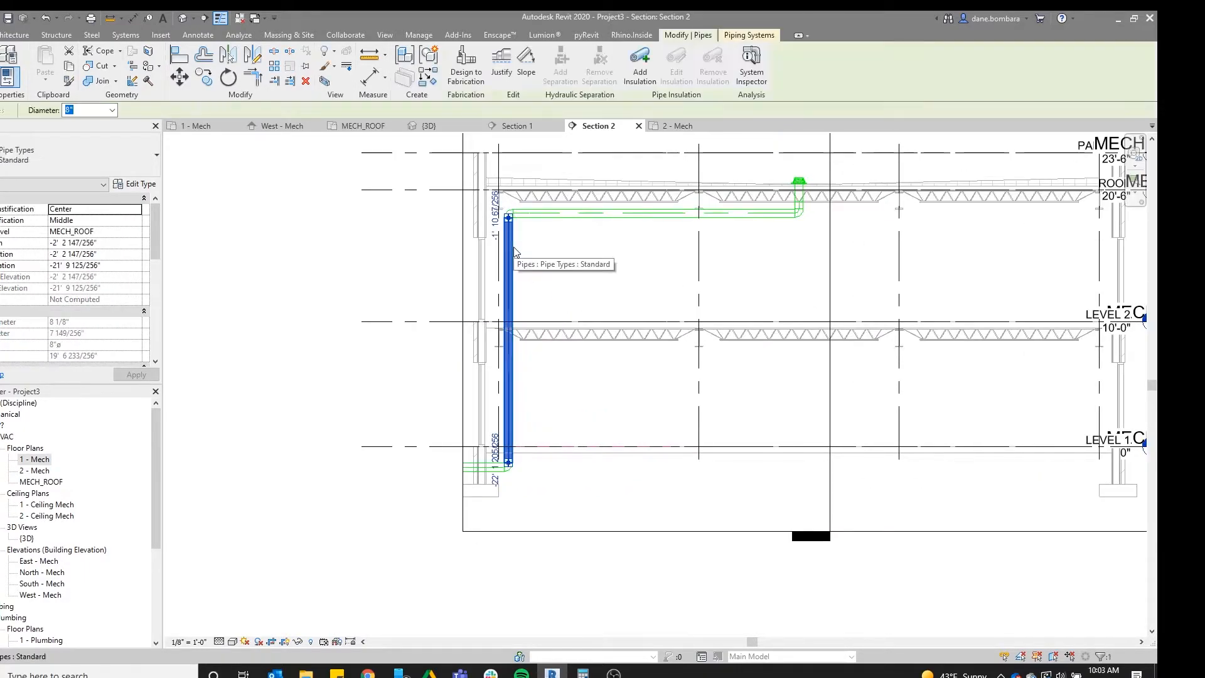
{"action": "left_click", "coordinate": [239, 17]}
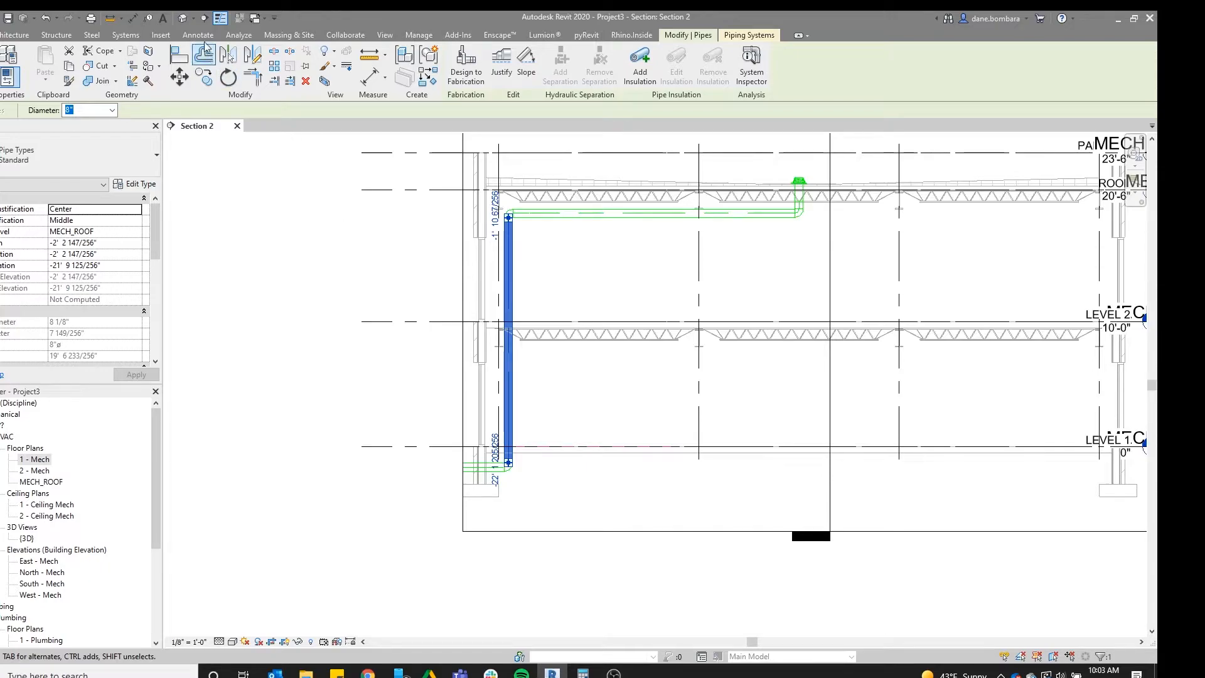
Open the default 3D view, set its detail level to Fine, and inspect the drain piping down to the exterior outlet
{"action": "left_click", "coordinate": [182, 18]}
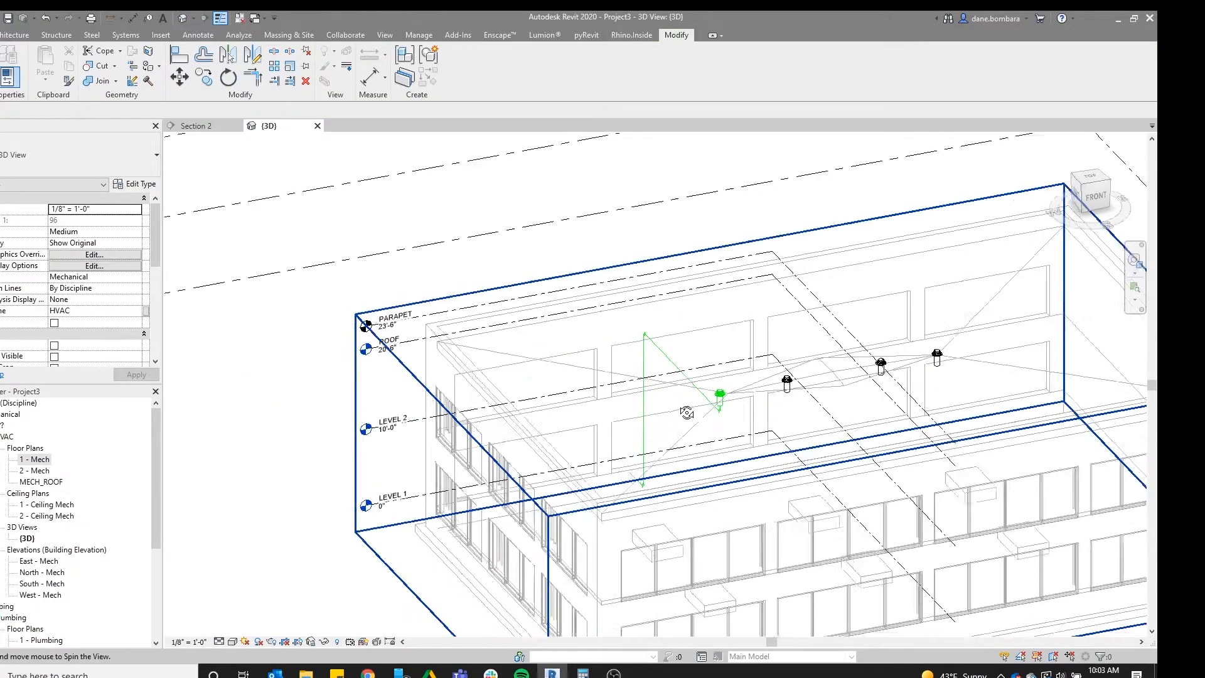
{"action": "left_click", "coordinate": [220, 642]}
{"action": "left_click", "coordinate": [242, 631]}
{"action": "middle_click_drag", "start_coordinate": [650, 386], "coordinate": [878, 314], "text": "shift"}
{"action": "scroll", "coordinate": [697, 487], "scroll_direction": "up", "scroll_amount": 2}
{"action": "middle_click_drag", "start_coordinate": [696, 487], "coordinate": [420, 463], "text": "shift"}
{"action": "middle_click_drag", "start_coordinate": [549, 365], "coordinate": [478, 264], "text": "shift"}
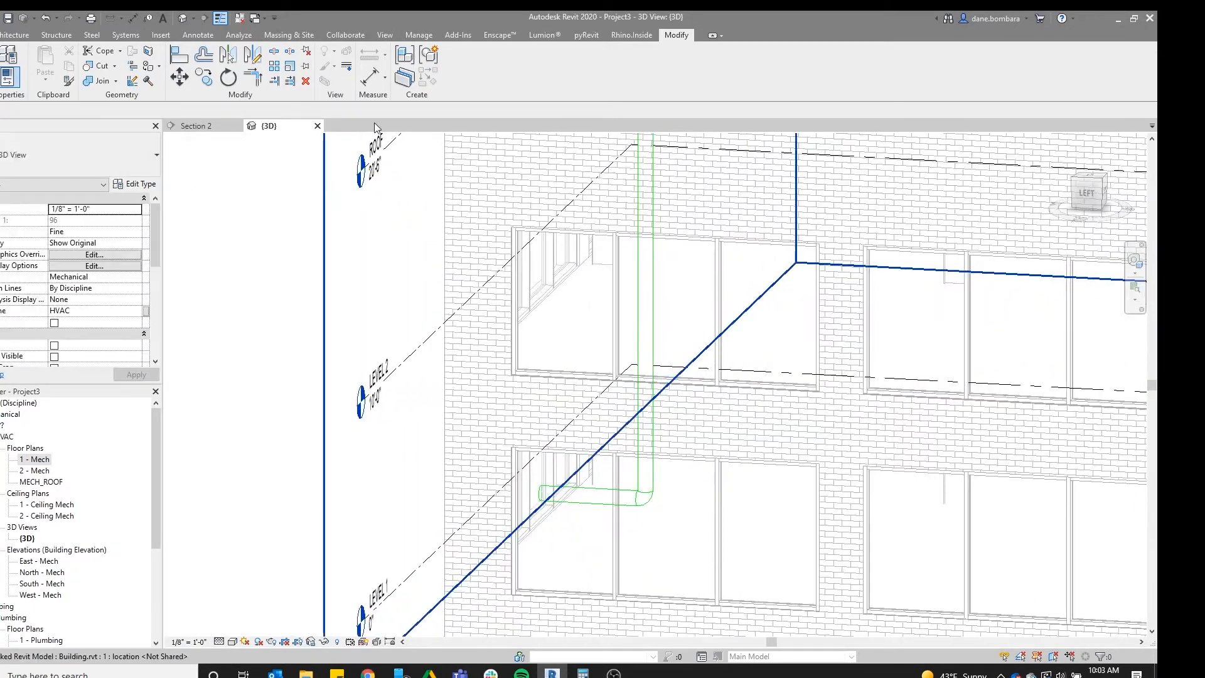
{"action": "scroll", "coordinate": [381, 376], "scroll_direction": "down", "scroll_amount": 6}
{"action": "mouse_move", "coordinate": [403, 371]}
{"action": "middle_mouse_down", "text": "shift"}
{"action": "mouse_move", "coordinate": [307, 361]}
{"action": "mouse_move", "coordinate": [403, 365]}
{"action": "middle_mouse_up", "text": "shift"}
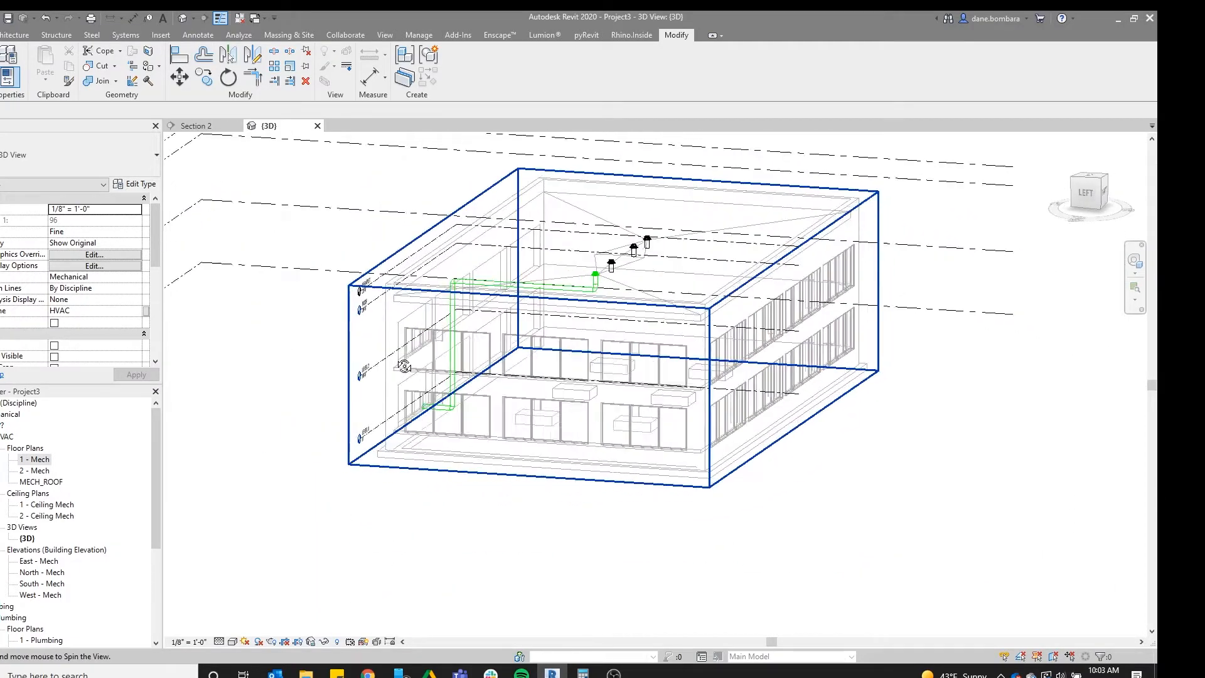
Open the 2 - Mech floor plan and examine how the roof drains and their piping display
{"action": "double_click", "coordinate": [41, 471]}
{"action": "scroll", "coordinate": [640, 380], "scroll_direction": "up", "scroll_amount": 6}
{"action": "middle_click_drag", "start_coordinate": [735, 335], "coordinate": [686, 309]}
{"action": "scroll", "coordinate": [665, 307], "scroll_direction": "up", "scroll_amount": 2}
{"action": "middle_click_drag", "start_coordinate": [656, 349], "coordinate": [644, 267]}
{"action": "scroll", "coordinate": [664, 365], "scroll_direction": "down", "scroll_amount": 3}
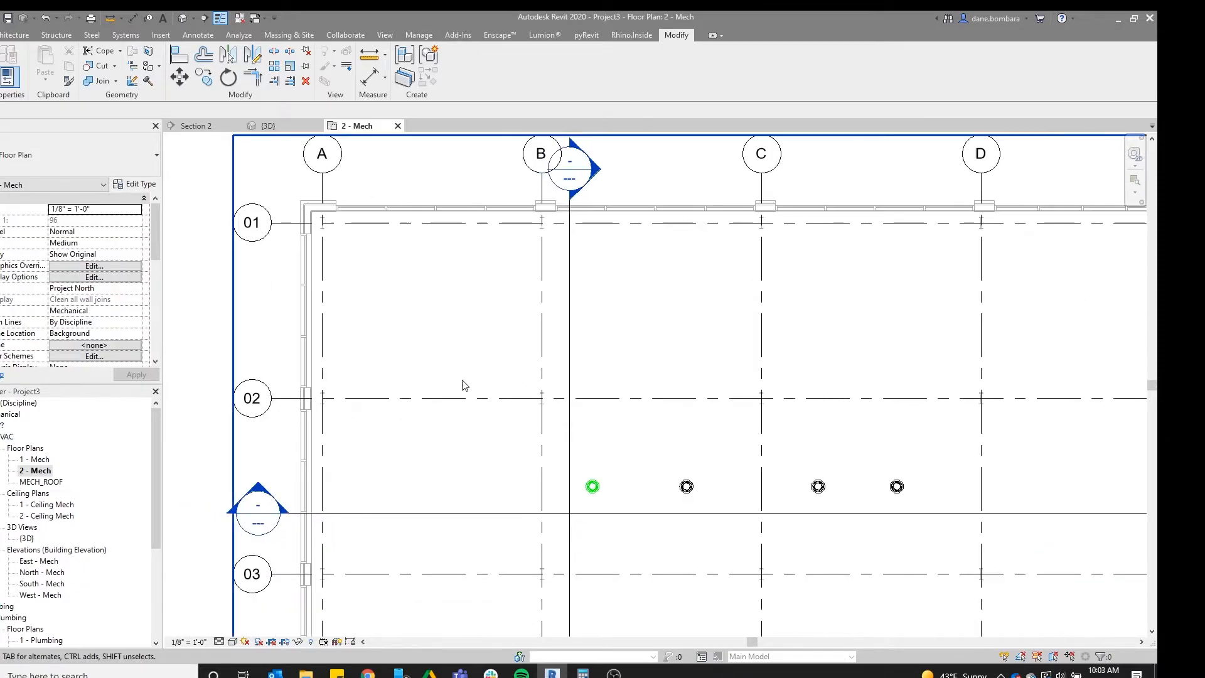
Open the 1 - Mech floor plan and look for the drain pipe along the exterior wall between grids B and C
{"action": "double_click", "coordinate": [33, 461]}
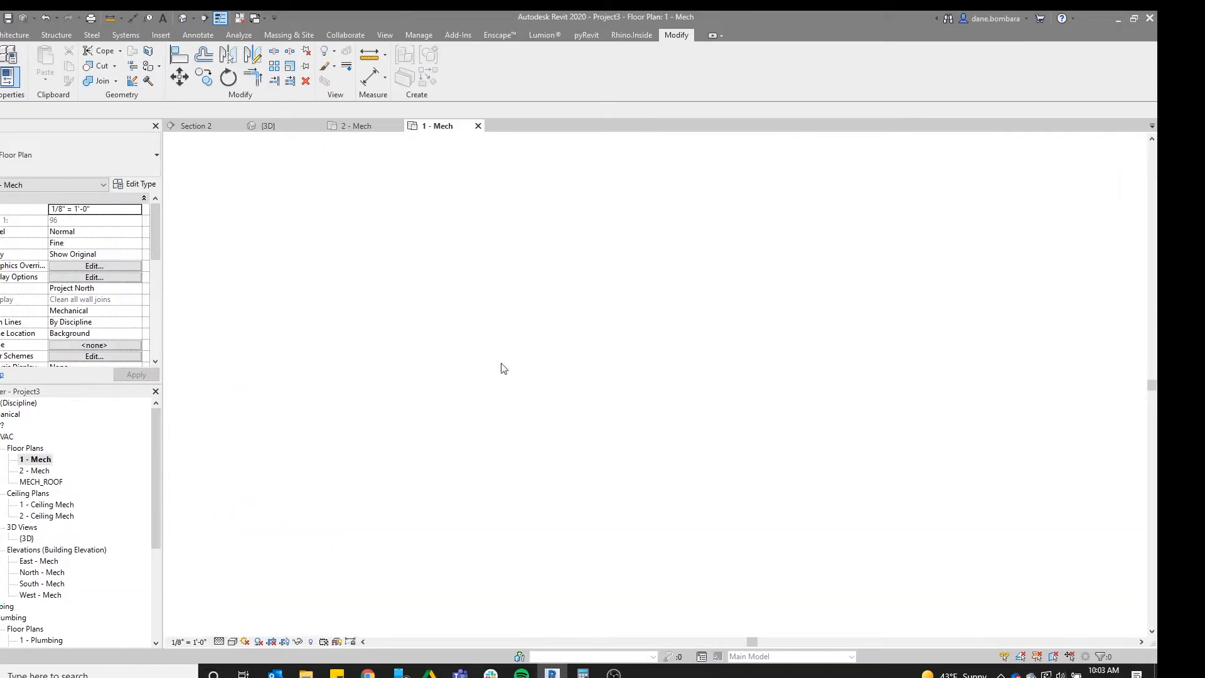
{"action": "middle_click_drag", "start_coordinate": [632, 310], "coordinate": [611, 270]}
{"action": "scroll", "coordinate": [578, 209], "scroll_direction": "up", "scroll_amount": 2}
{"action": "scroll", "coordinate": [583, 219], "scroll_direction": "down", "scroll_amount": 4}
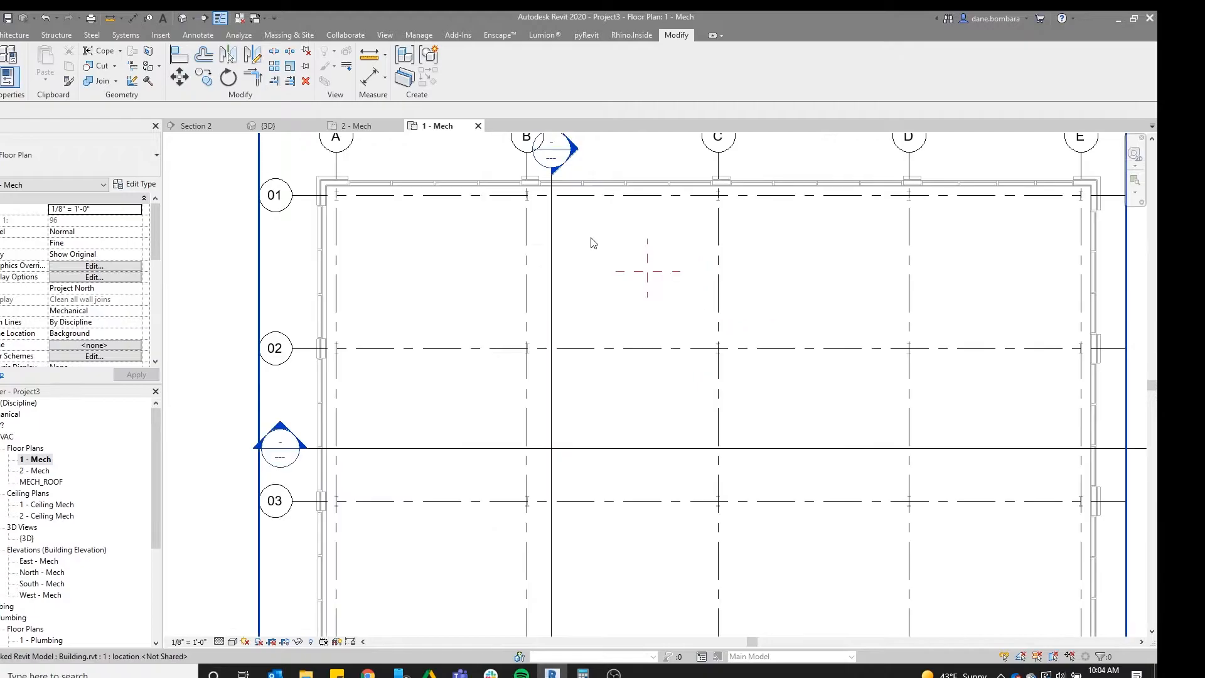
{"action": "scroll", "coordinate": [561, 262], "scroll_direction": "up", "scroll_amount": 5}
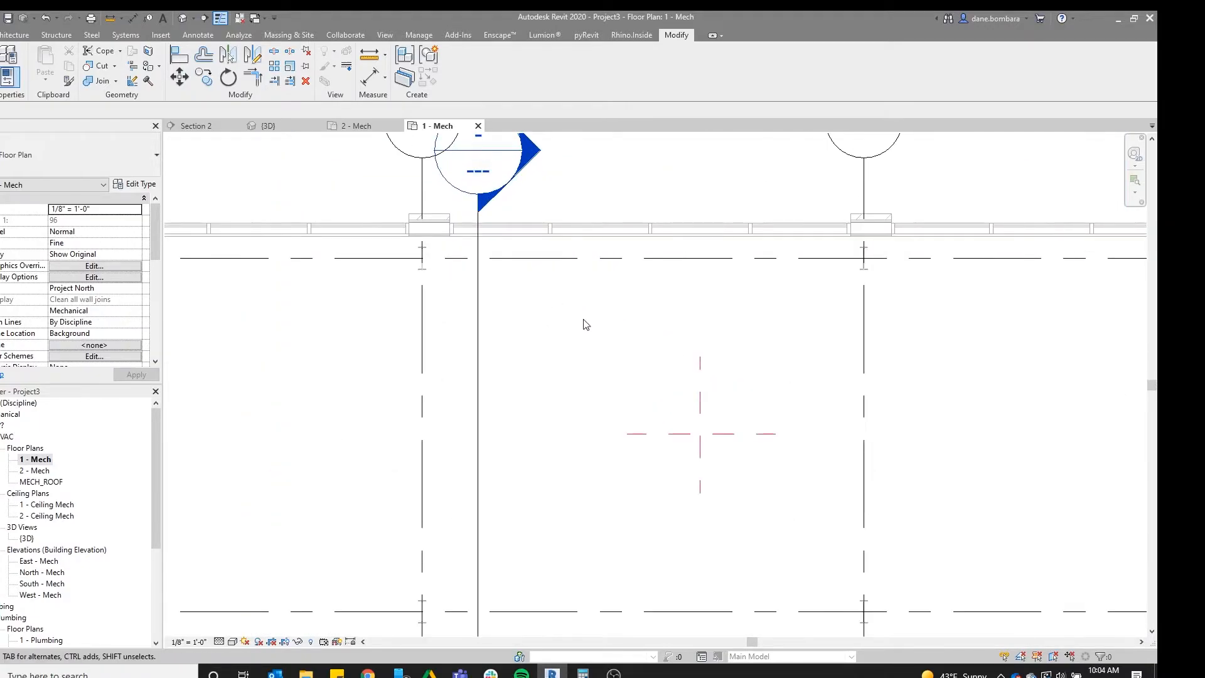
{"action": "scroll", "coordinate": [584, 325], "scroll_direction": "down", "scroll_amount": 2}
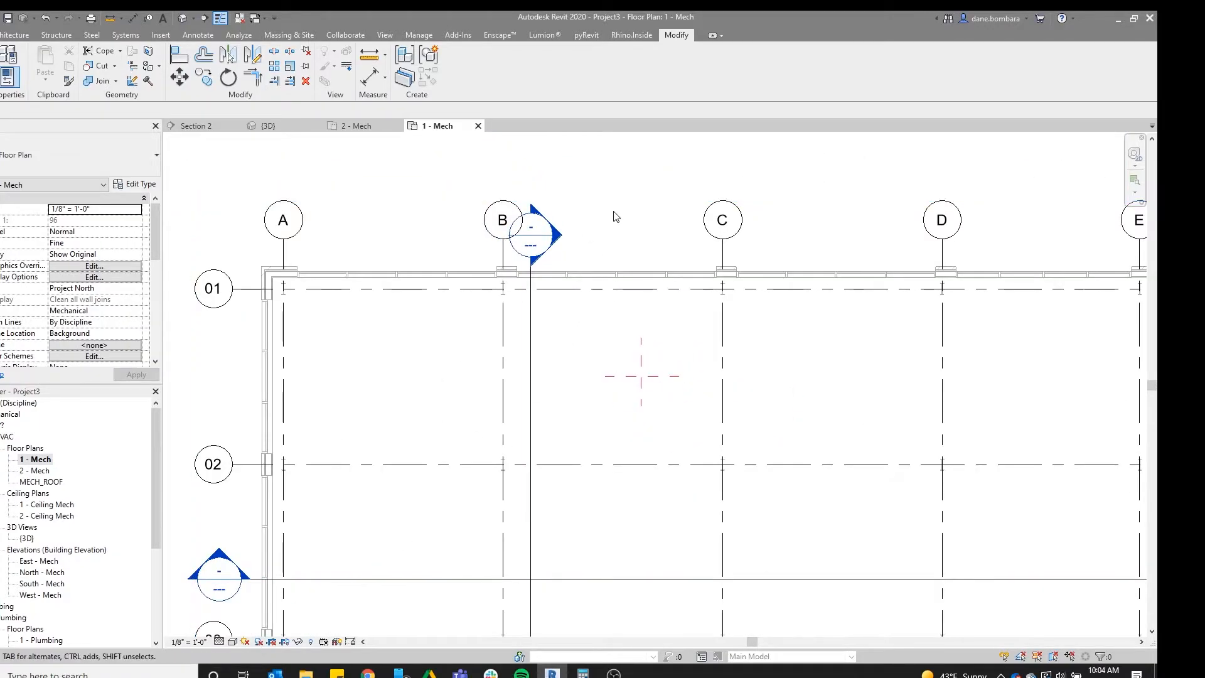
{"action": "scroll", "coordinate": [646, 245], "scroll_direction": "down", "scroll_amount": 3}
{"action": "middle_click_drag", "start_coordinate": [703, 275], "coordinate": [608, 286]}
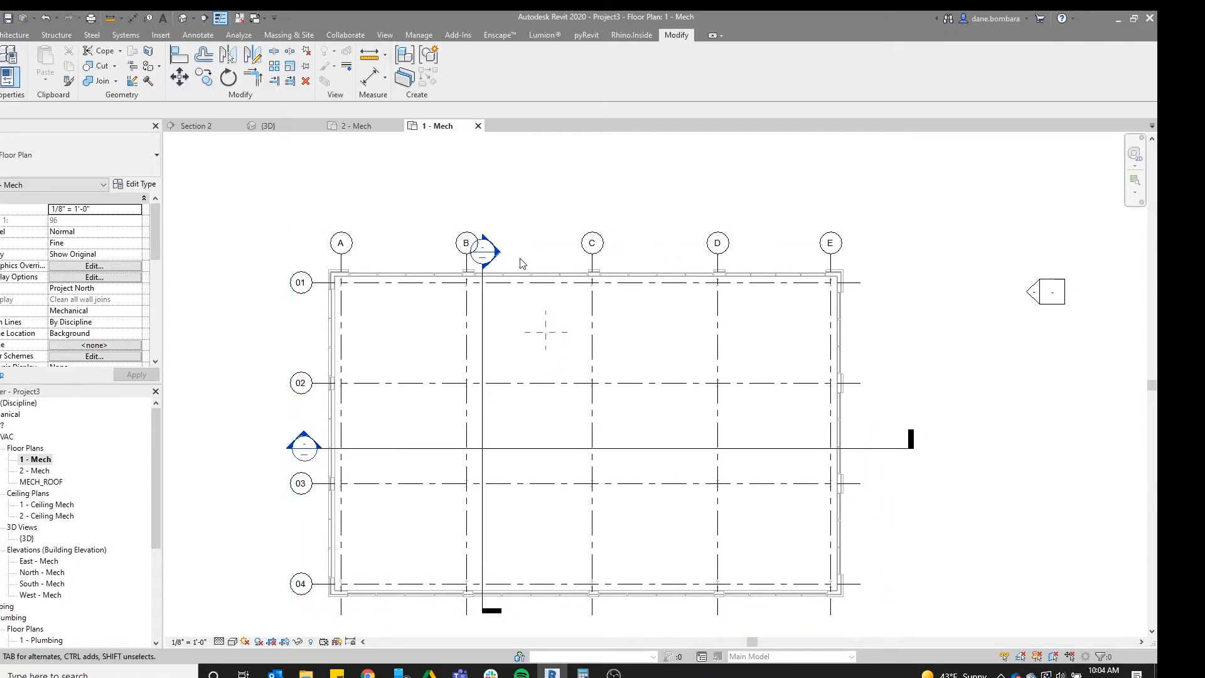
Turn on all model categories in the Visibility/Graphic Overrides of the 1 - Mech floor plan
{"action": "scroll", "coordinate": [520, 257], "scroll_direction": "up", "scroll_amount": 2}
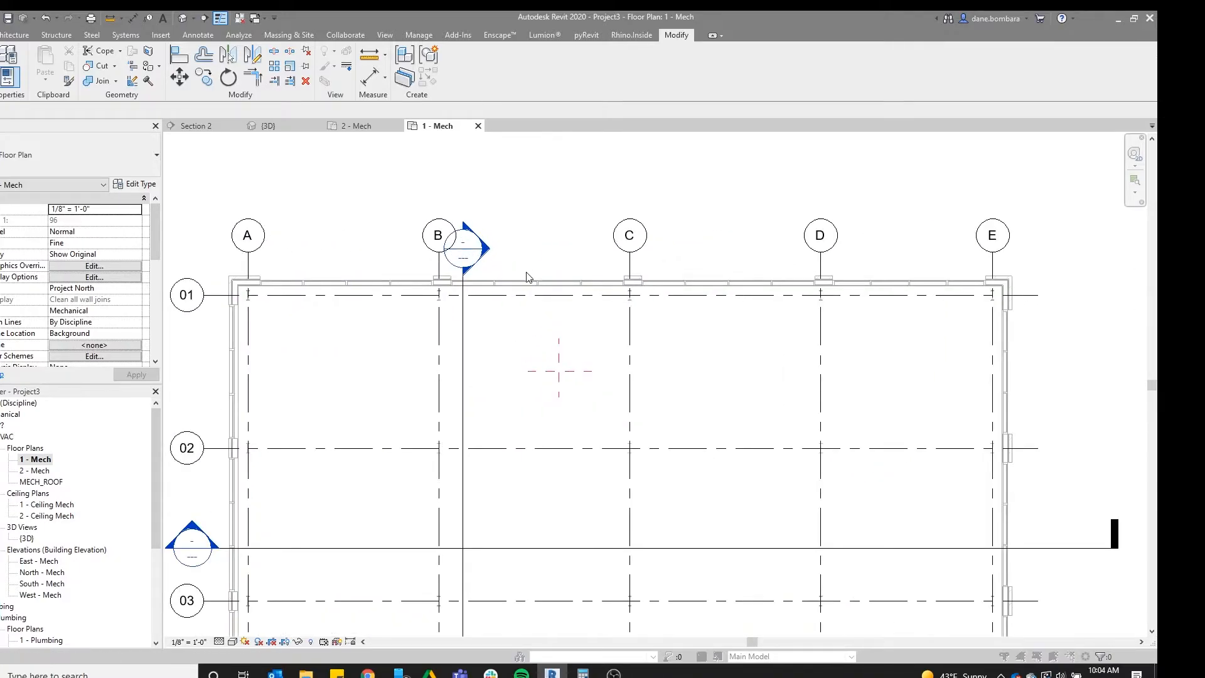
{"action": "key", "text": "v"}
{"action": "key", "text": "g"}
{"action": "left_click", "coordinate": [405, 325]}
{"action": "scroll", "coordinate": [403, 329], "scroll_direction": "down", "scroll_amount": 2}
{"action": "scroll", "coordinate": [404, 332], "scroll_direction": "up", "scroll_amount": 2}
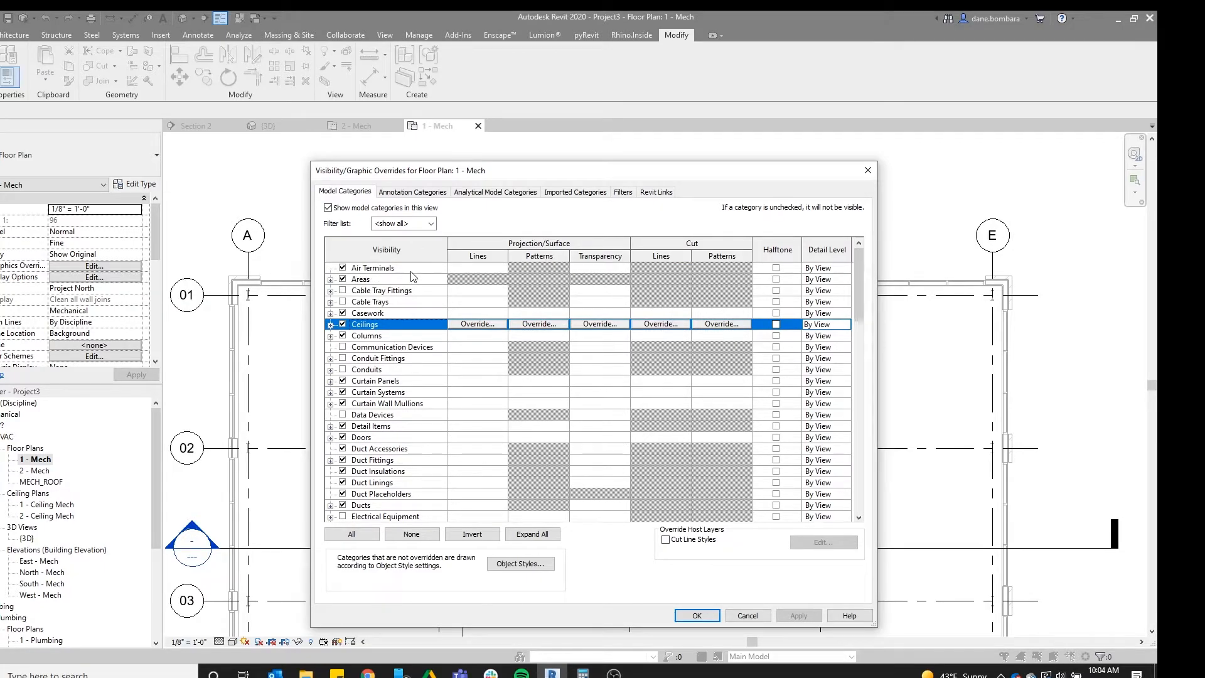
{"action": "left_click", "coordinate": [376, 538]}
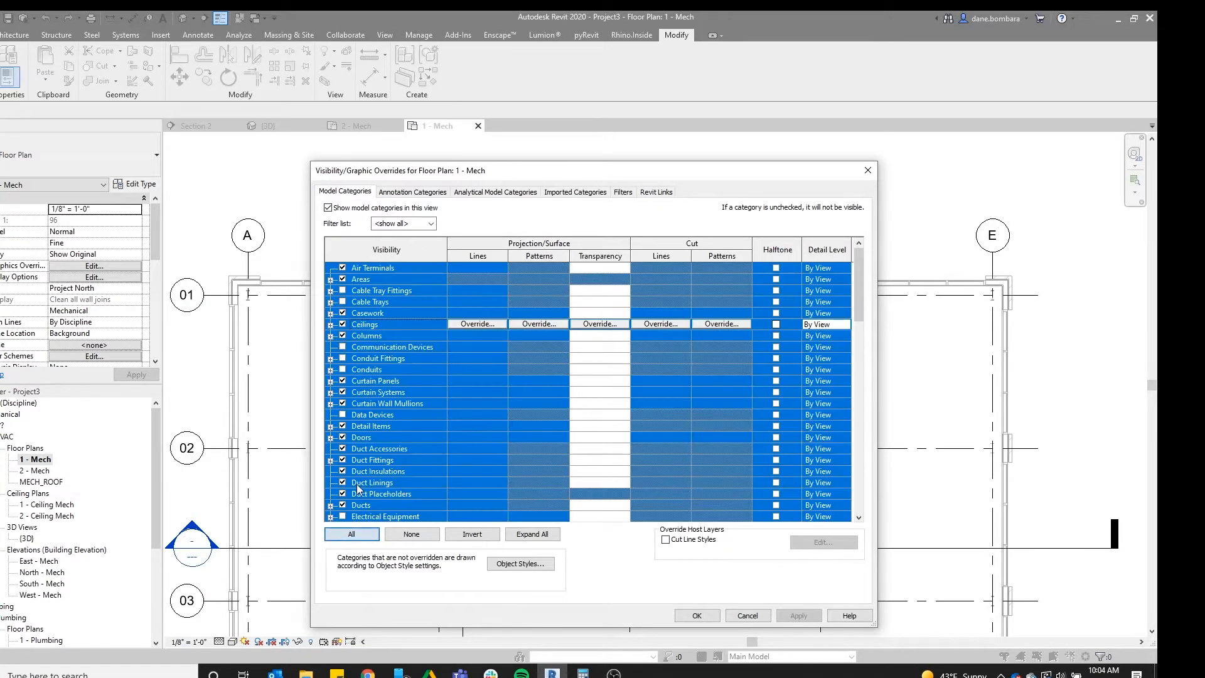
{"action": "left_click", "coordinate": [747, 615]}
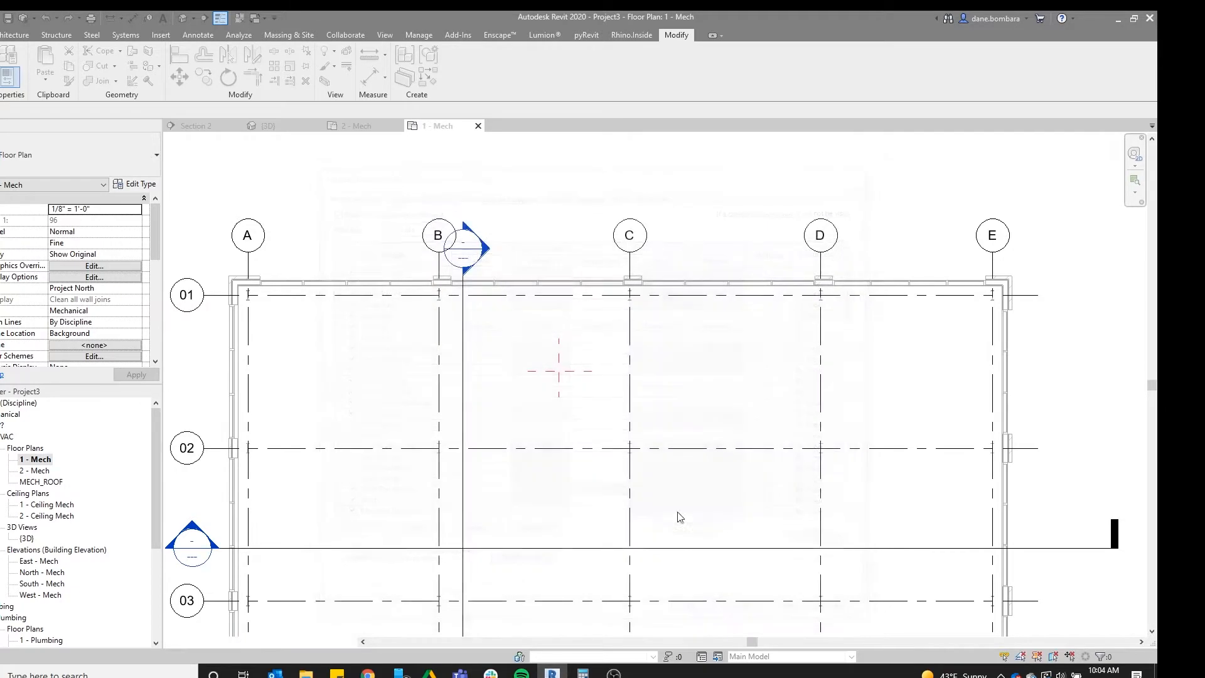
Set the 1 - Mech floor plan's view scale to 1/2" = 1'-0" and inspect the exterior wall between grids B and C
{"action": "scroll", "coordinate": [490, 331], "scroll_direction": "up", "scroll_amount": 2}
{"action": "scroll", "coordinate": [496, 351], "scroll_direction": "down", "scroll_amount": 3}
{"action": "scroll", "coordinate": [502, 377], "scroll_direction": "down", "scroll_amount": 3}
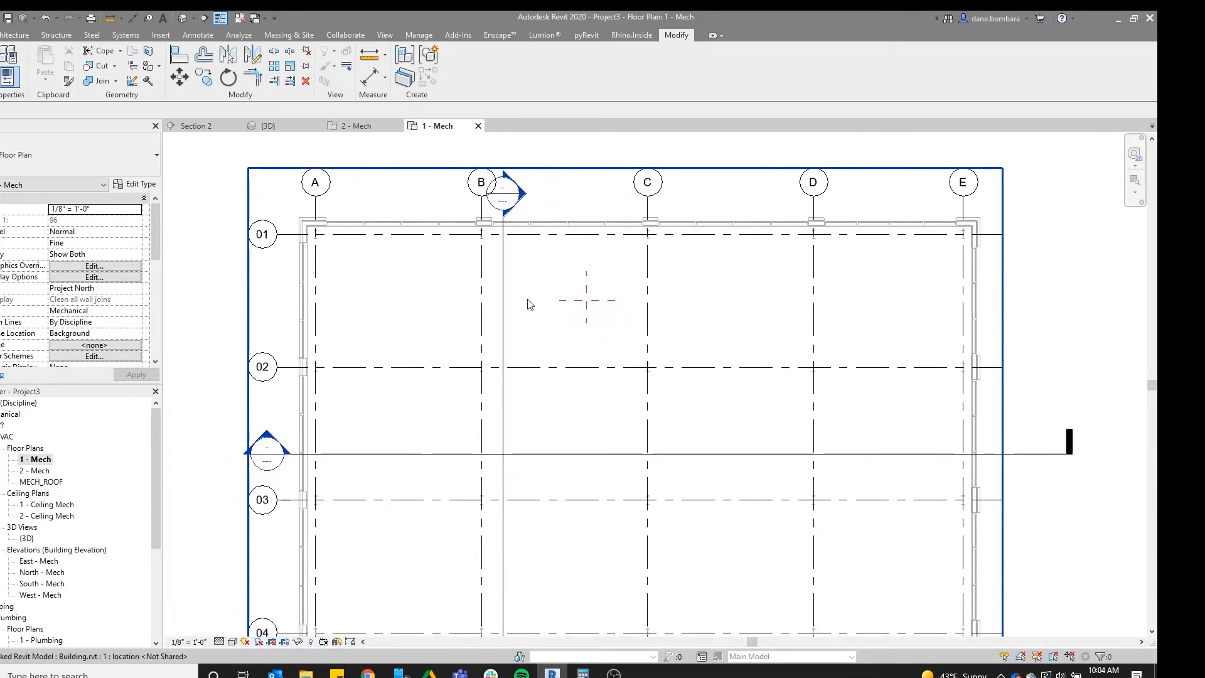
{"action": "scroll", "coordinate": [556, 295], "scroll_direction": "down", "scroll_amount": 4}
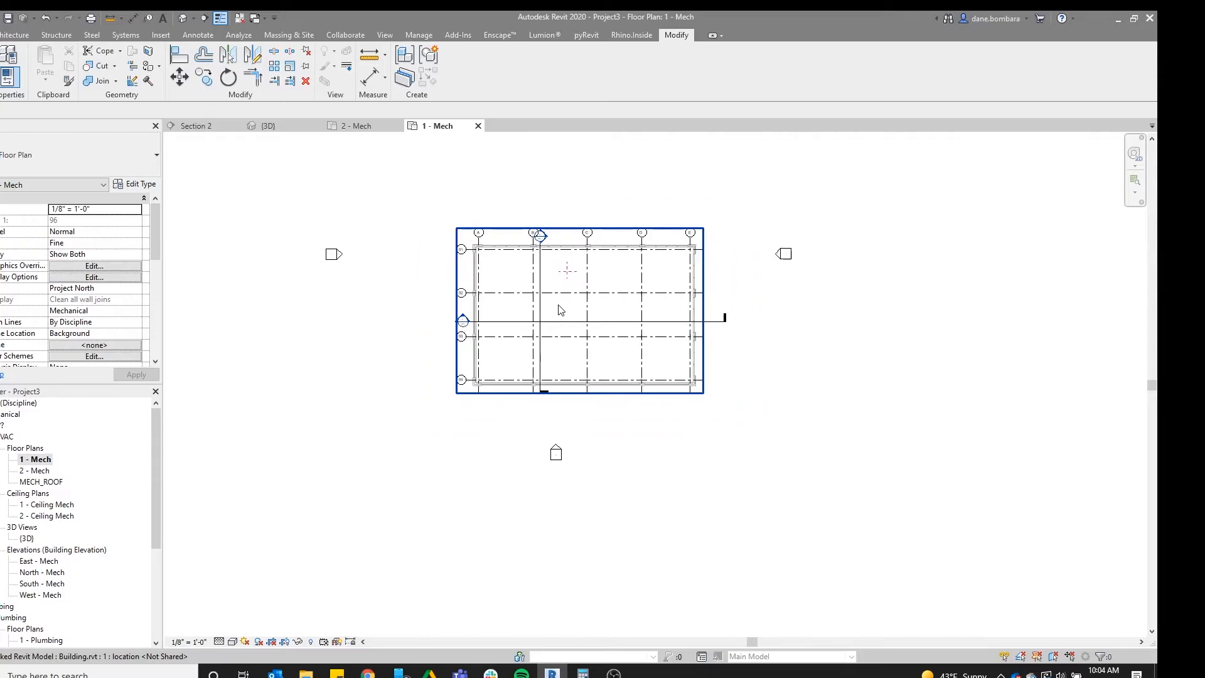
{"action": "scroll", "coordinate": [530, 423], "scroll_direction": "up", "scroll_amount": 3}
{"action": "scroll", "coordinate": [529, 424], "scroll_direction": "up", "scroll_amount": 3}
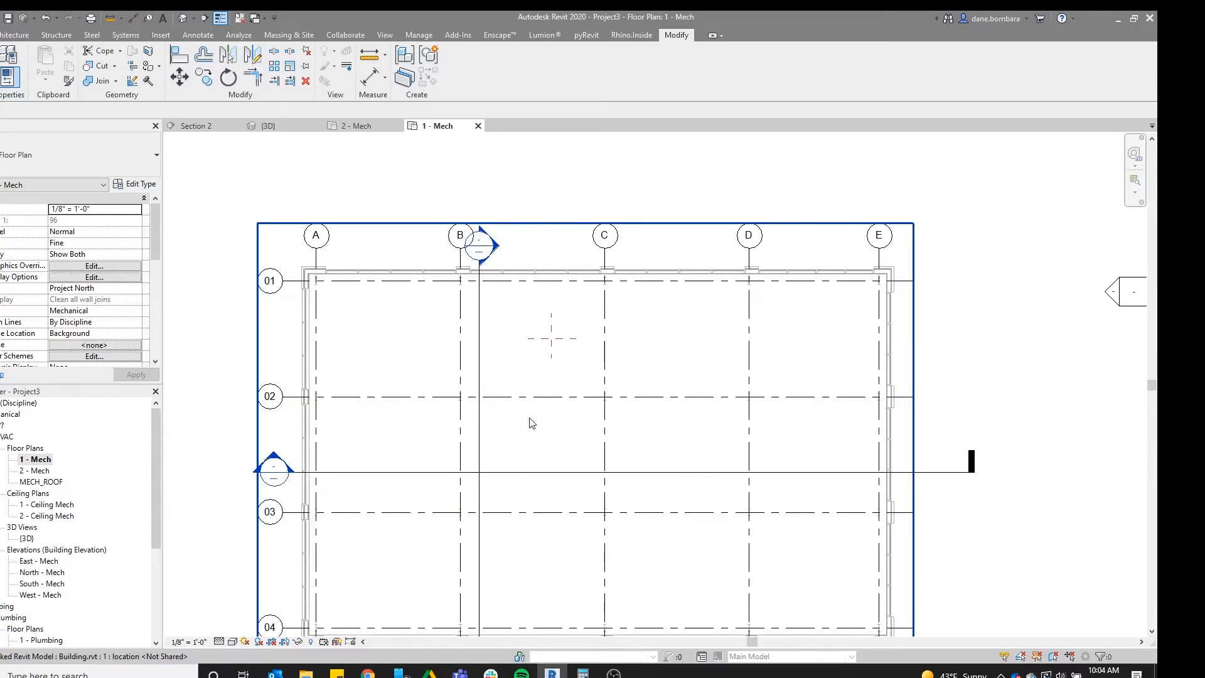
{"action": "left_click", "coordinate": [188, 642]}
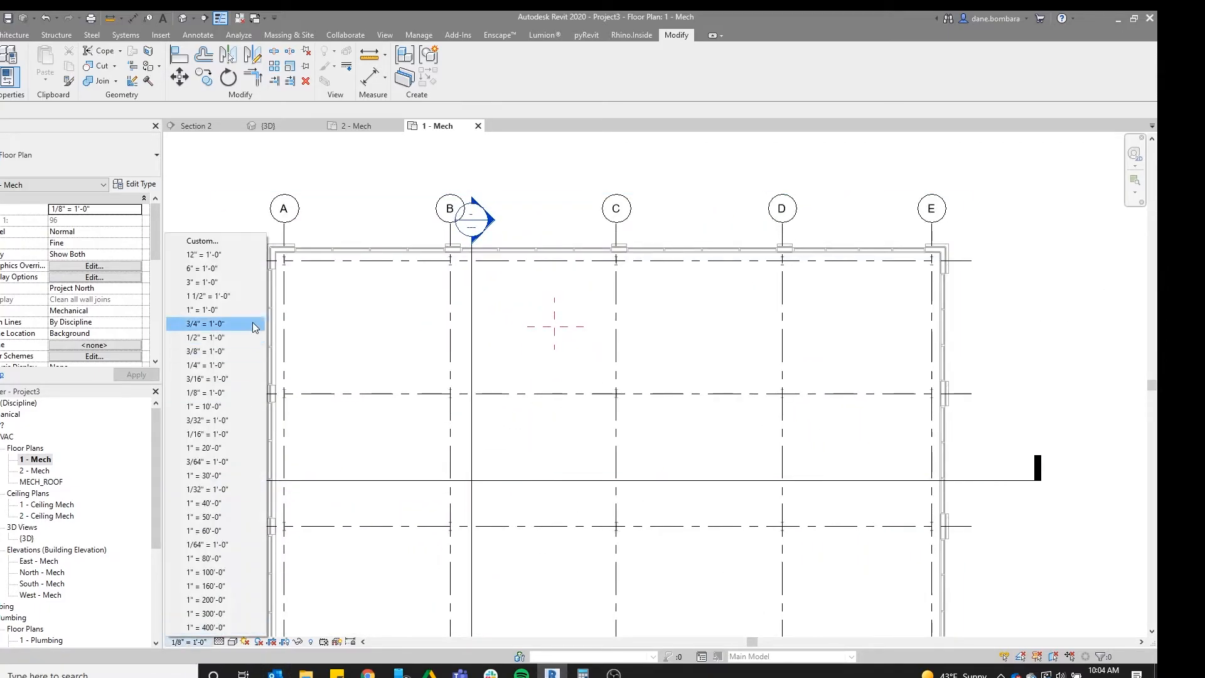
{"action": "left_click", "coordinate": [207, 337]}
{"action": "scroll", "coordinate": [472, 270], "scroll_direction": "up", "scroll_amount": 3}
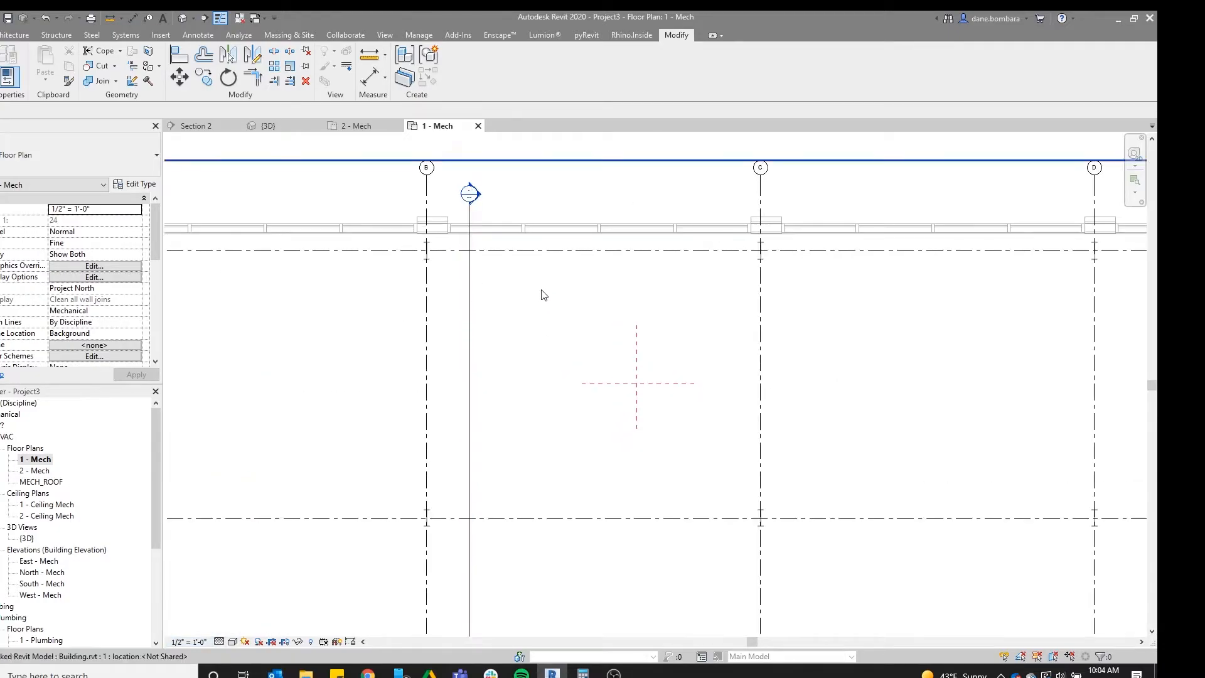
{"action": "scroll", "coordinate": [481, 277], "scroll_direction": "up", "scroll_amount": 3}
{"action": "middle_click_drag", "start_coordinate": [485, 275], "coordinate": [471, 363]}
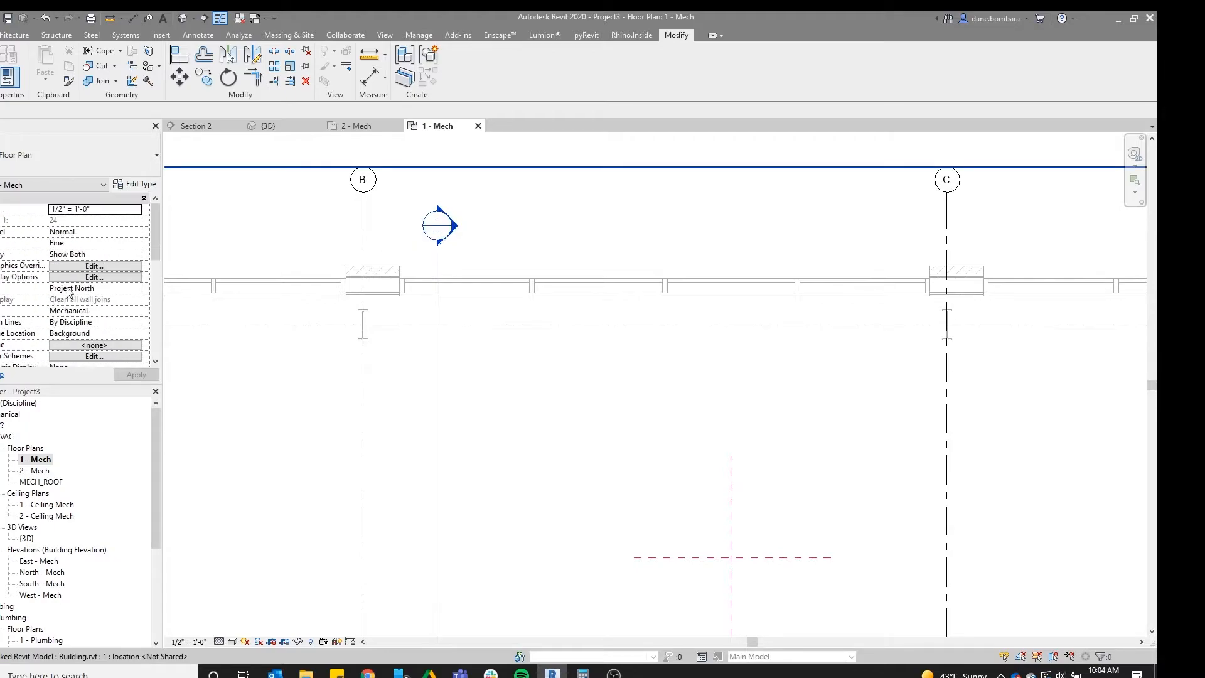
Try the Architectural discipline for the 1 - Mech floor plan, restore Mechanical, and recheck the area near grid B
{"action": "left_click", "coordinate": [115, 310]}
{"action": "left_click", "coordinate": [136, 312]}
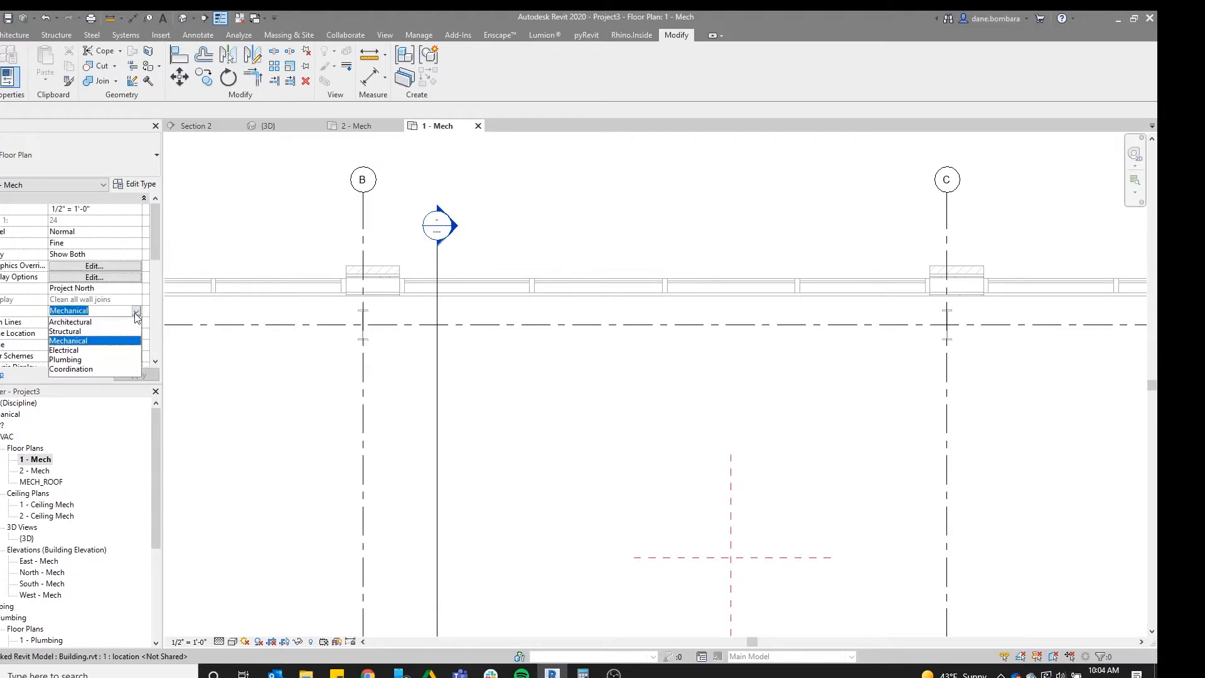
{"action": "left_click", "coordinate": [70, 321]}
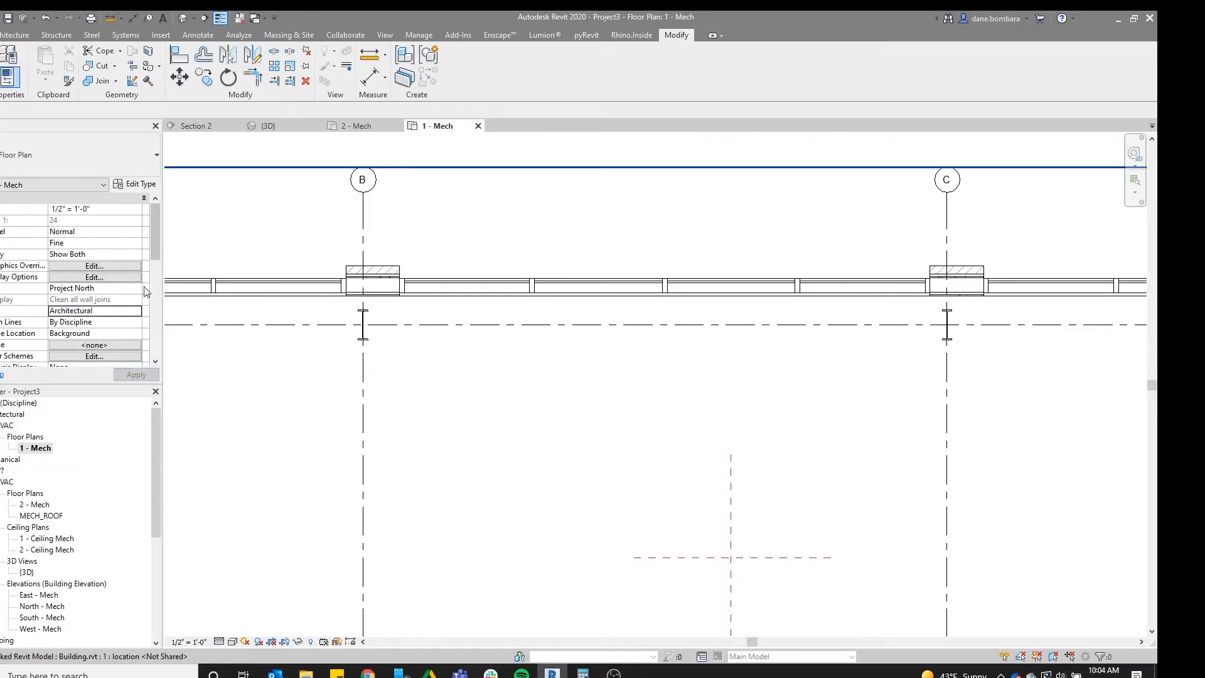
{"action": "left_click", "coordinate": [94, 310]}
{"action": "left_click", "coordinate": [136, 311]}
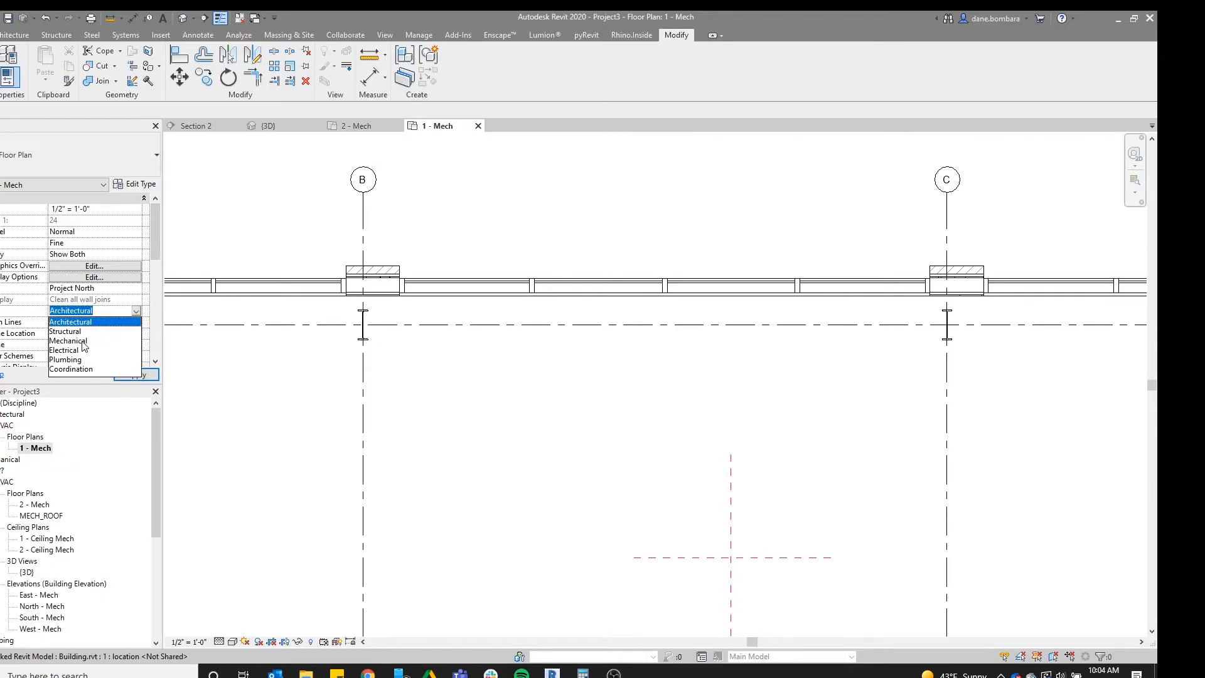
{"action": "left_click", "coordinate": [69, 341]}
{"action": "left_click", "coordinate": [136, 324]}
{"action": "left_click", "coordinate": [136, 324]}
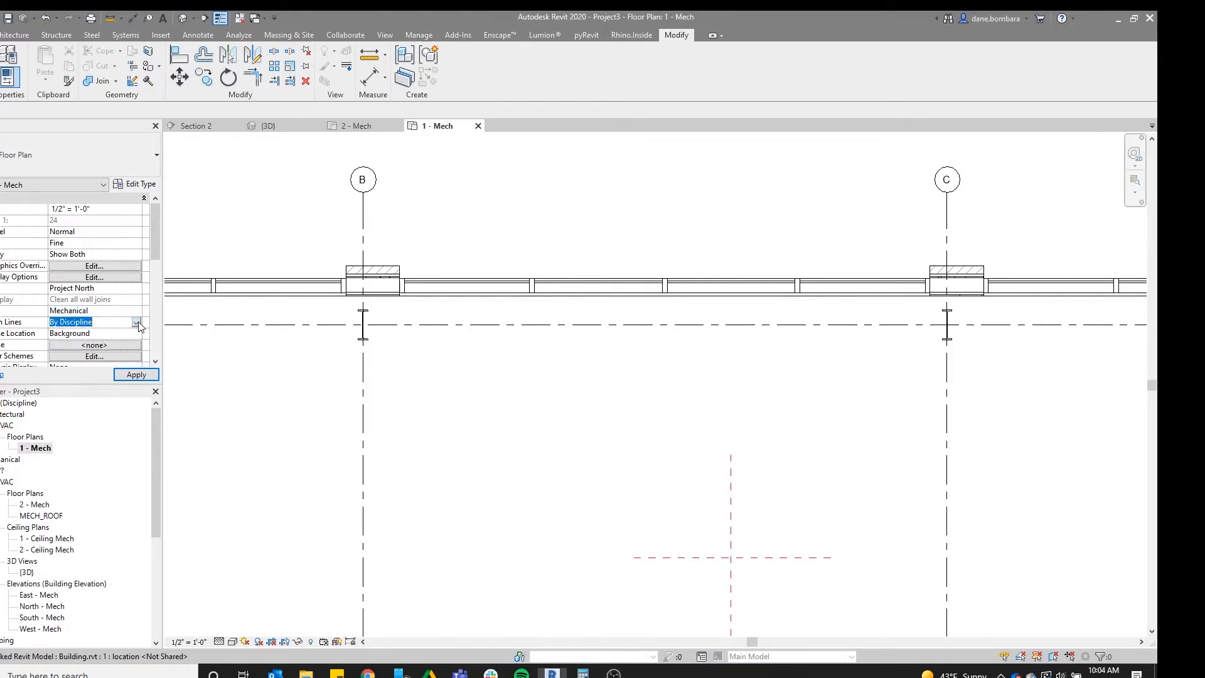
{"action": "scroll", "coordinate": [396, 289], "scroll_direction": "down", "scroll_amount": 5}
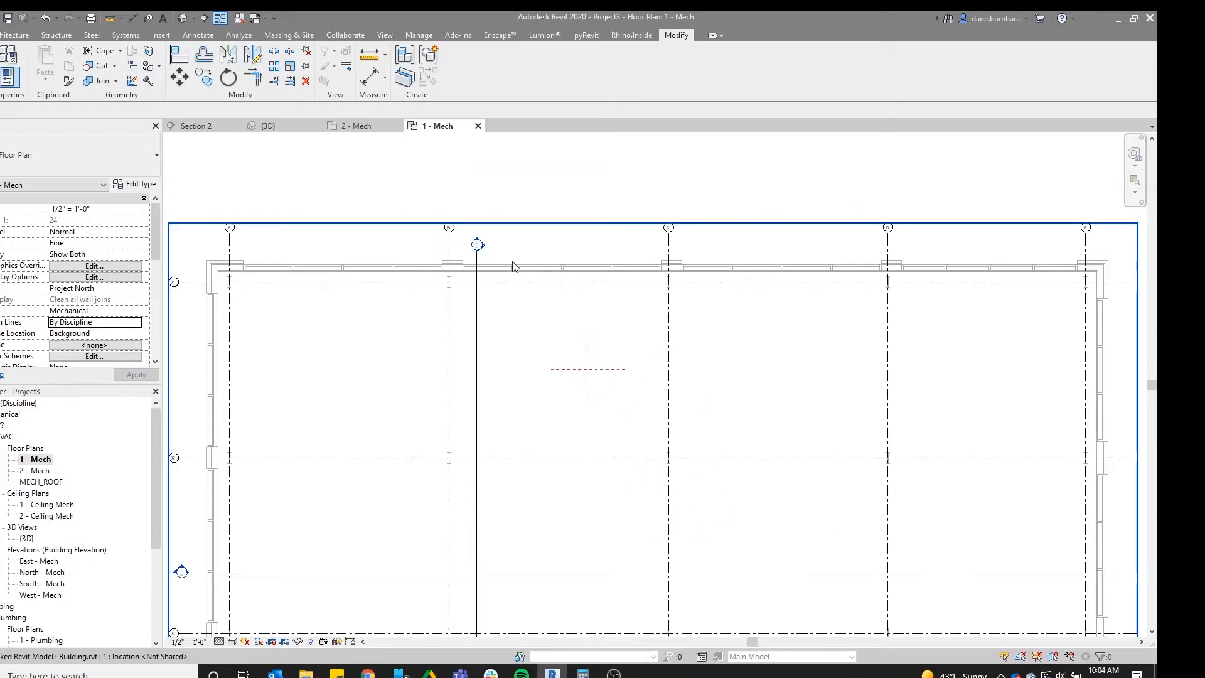
{"action": "scroll", "coordinate": [452, 225], "scroll_direction": "up", "scroll_amount": 3}
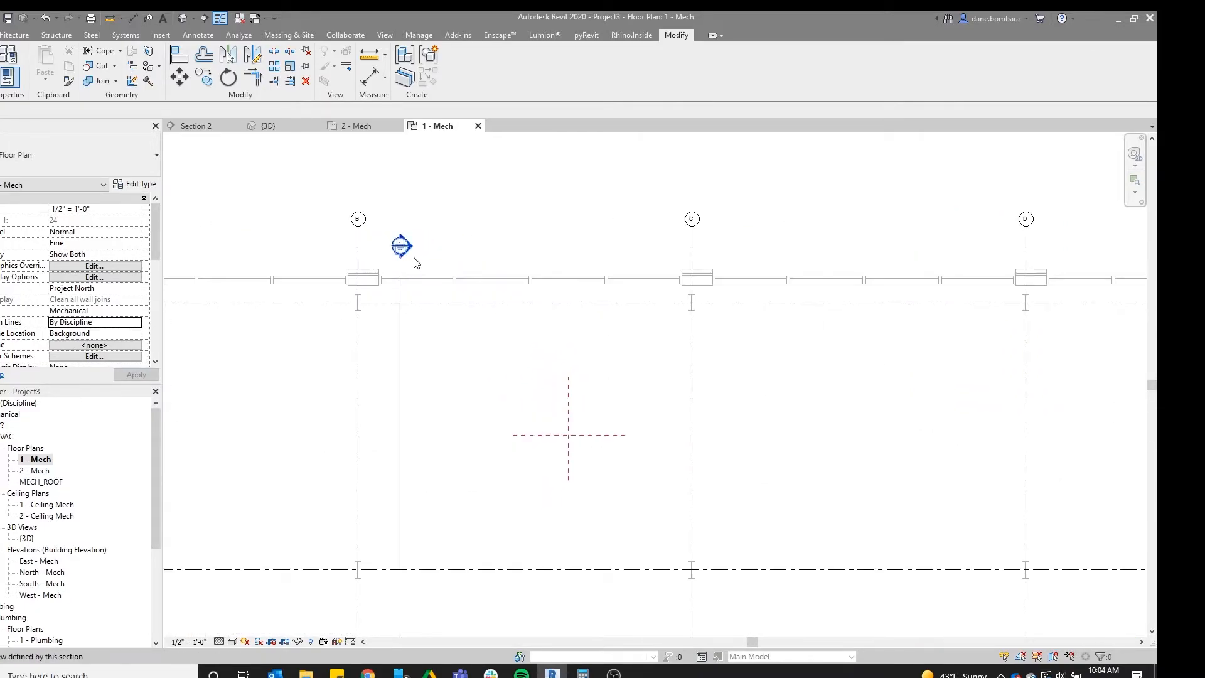
Open Section 2 and examine the drain pipe's route from the roof drain past the joists to its below-grade exit at the exterior wall
{"action": "double_click", "coordinate": [402, 247]}
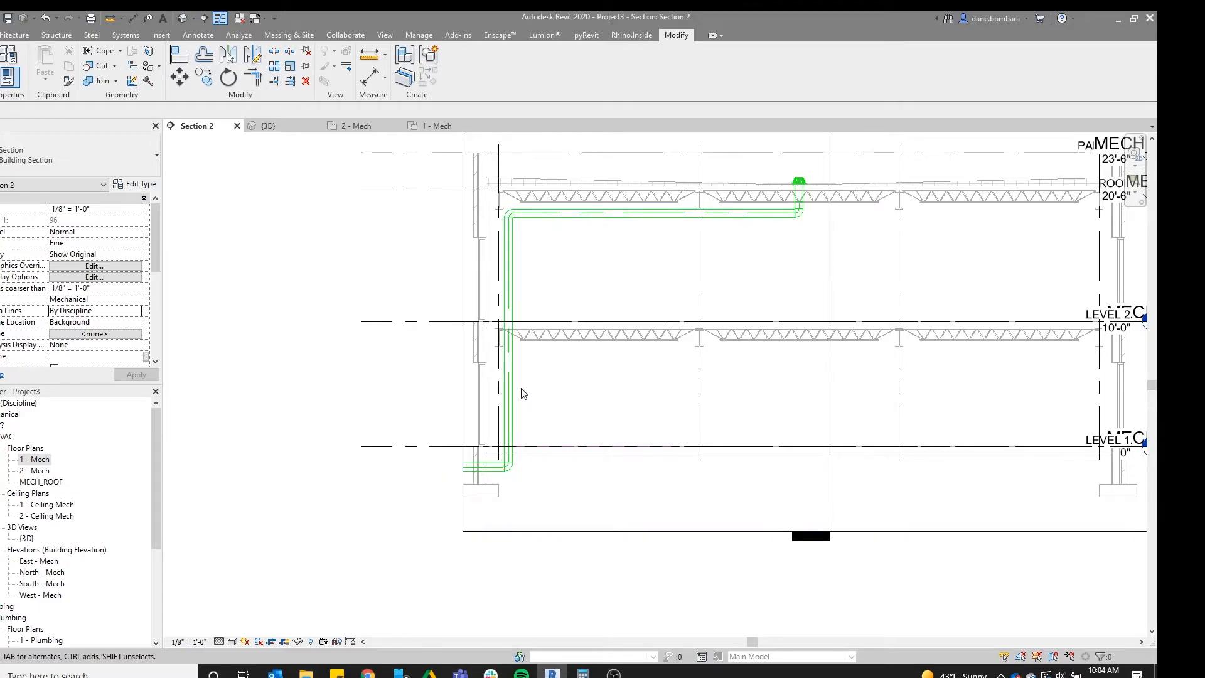
{"action": "scroll", "coordinate": [521, 394], "scroll_direction": "up", "scroll_amount": 3}
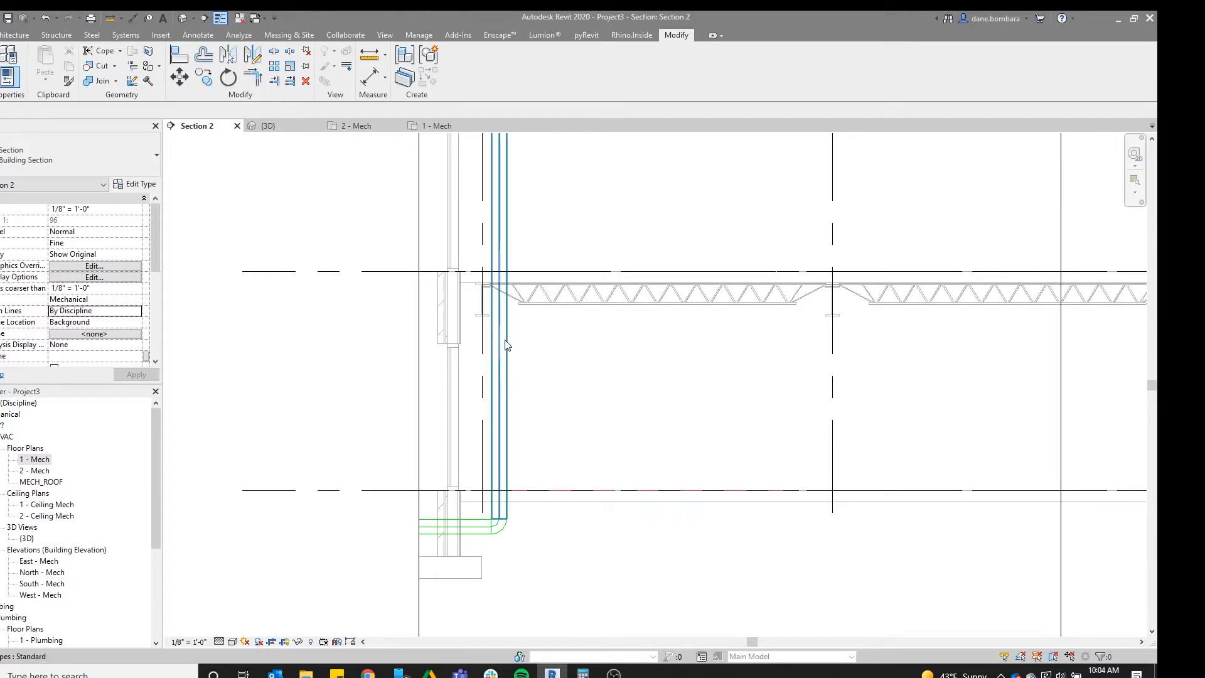
{"action": "scroll", "coordinate": [506, 345], "scroll_direction": "up", "scroll_amount": 2}
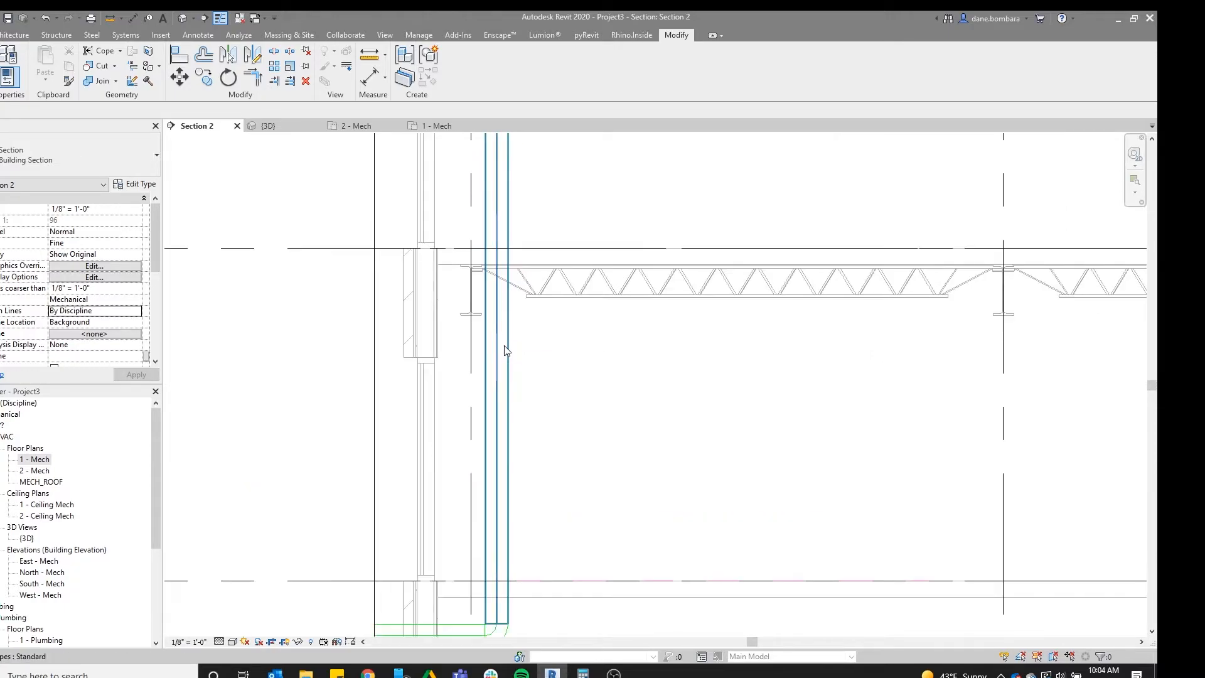
{"action": "middle_click_drag", "start_coordinate": [459, 571], "coordinate": [461, 501]}
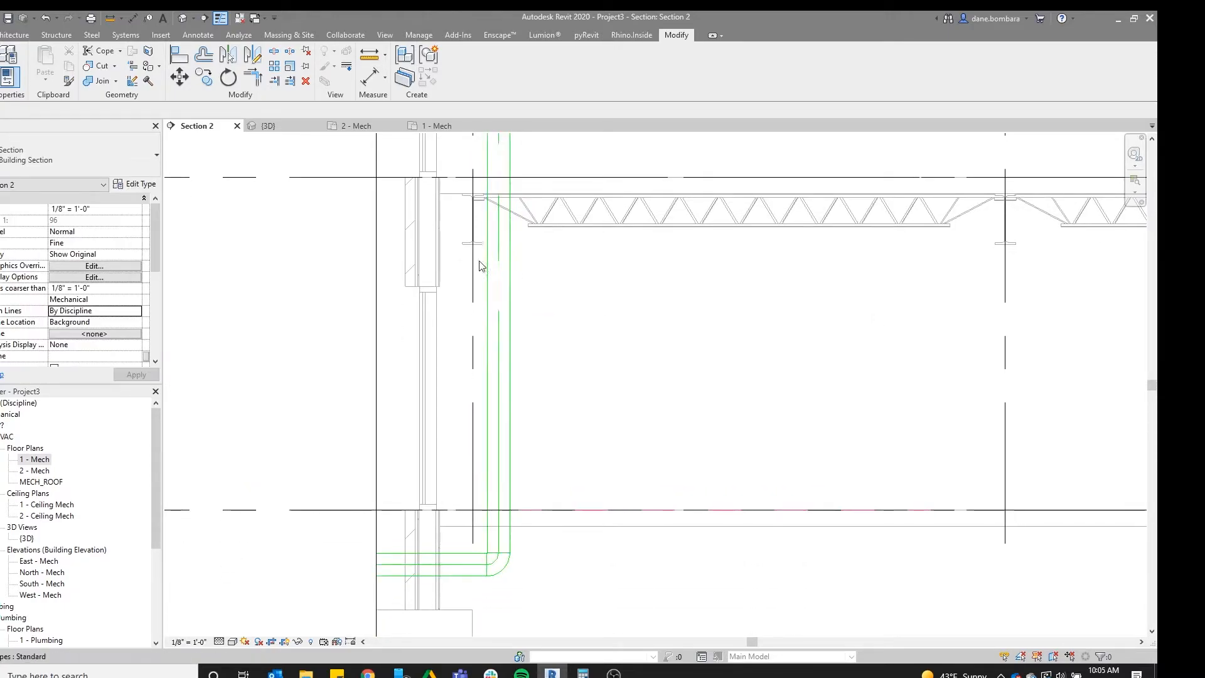
{"action": "scroll", "coordinate": [468, 504], "scroll_direction": "down", "scroll_amount": 4}
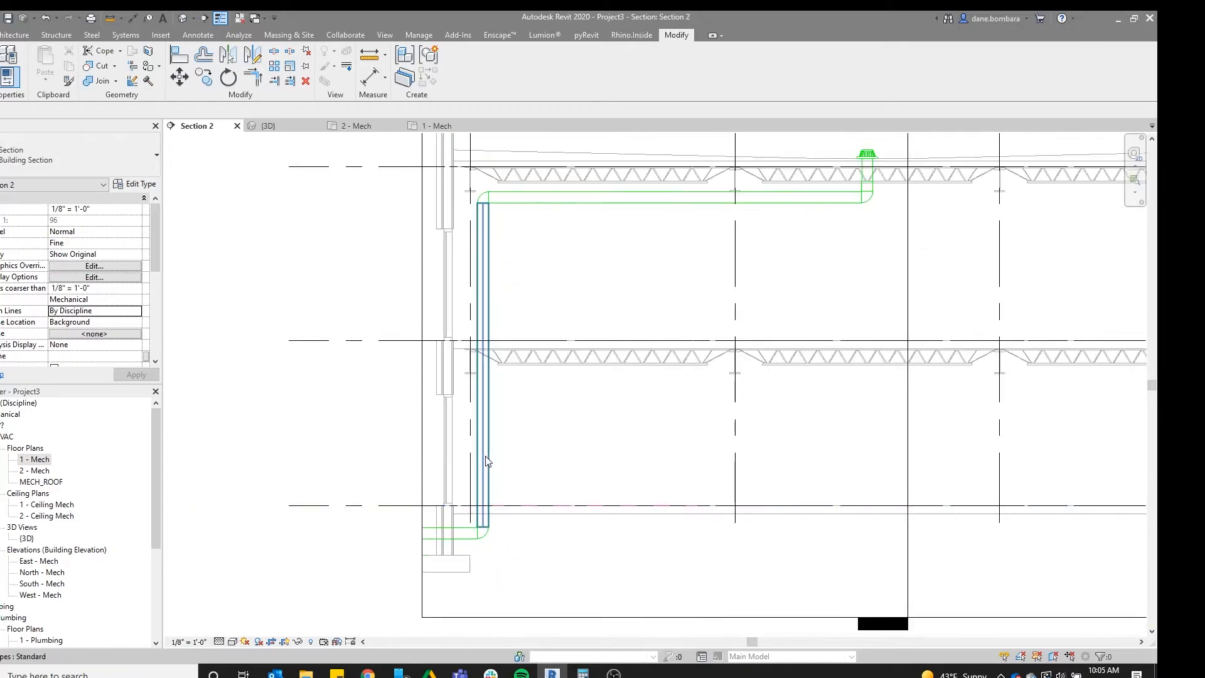
{"action": "scroll", "coordinate": [450, 260], "scroll_direction": "up", "scroll_amount": 3}
{"action": "scroll", "coordinate": [451, 300], "scroll_direction": "up", "scroll_amount": 1}
{"action": "middle_click_drag", "start_coordinate": [491, 338], "coordinate": [471, 190]}
{"action": "scroll", "coordinate": [472, 192], "scroll_direction": "down", "scroll_amount": 1}
{"action": "middle_click_drag", "start_coordinate": [518, 242], "coordinate": [393, 360]}
{"action": "scroll", "coordinate": [477, 360], "scroll_direction": "down", "scroll_amount": 3}
{"action": "scroll", "coordinate": [411, 428], "scroll_direction": "up", "scroll_amount": 2}
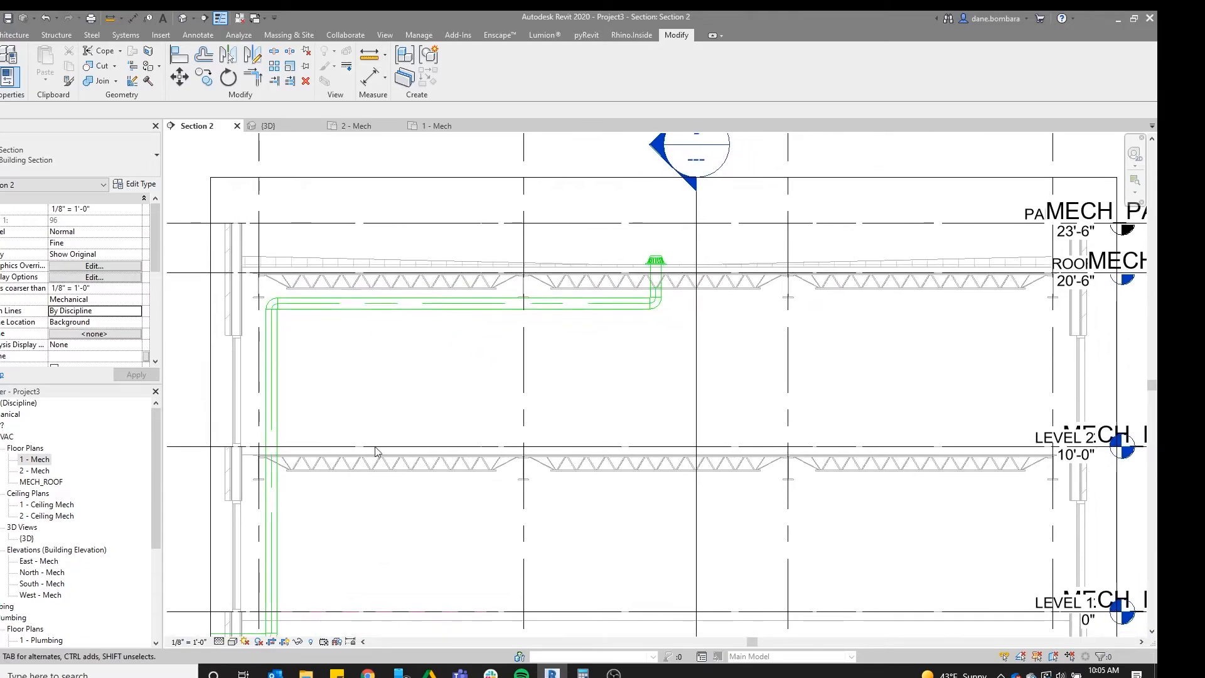
{"action": "scroll", "coordinate": [249, 497], "scroll_direction": "up", "scroll_amount": 2}
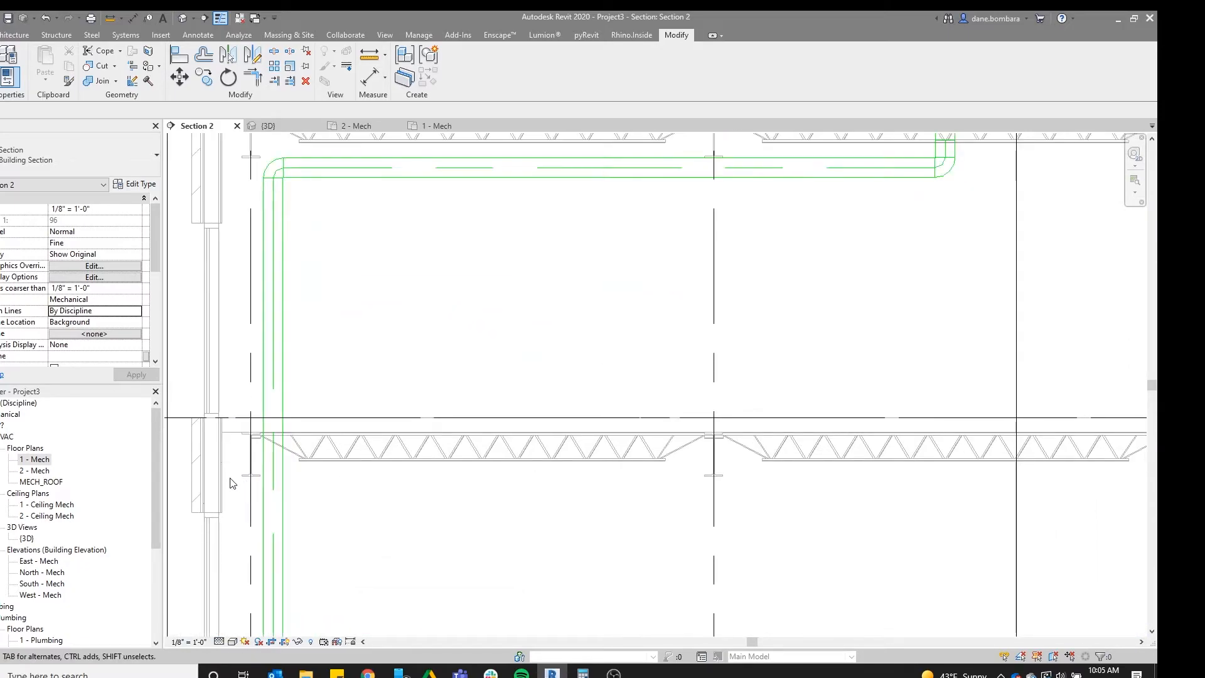
{"action": "scroll", "coordinate": [349, 471], "scroll_direction": "down", "scroll_amount": 2}
{"action": "middle_click_drag", "start_coordinate": [408, 456], "coordinate": [386, 373]}
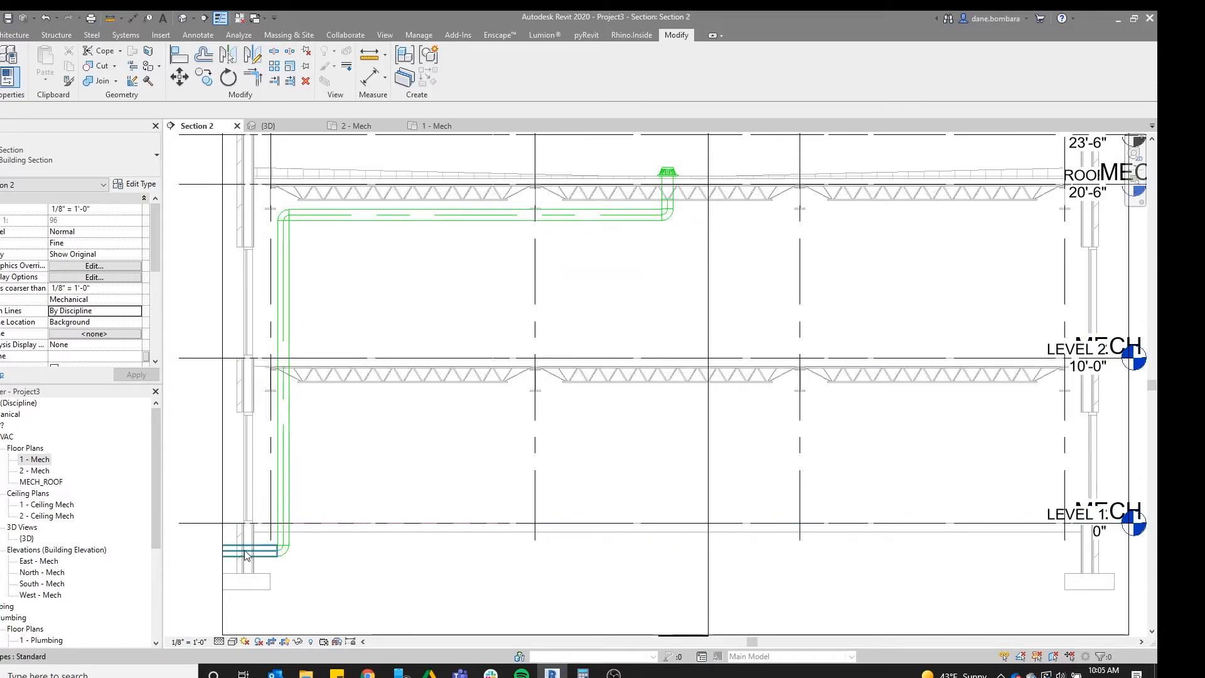
{"action": "scroll", "coordinate": [608, 389], "scroll_direction": "down", "scroll_amount": 2}
{"action": "scroll", "coordinate": [599, 219], "scroll_direction": "down", "scroll_amount": 2}
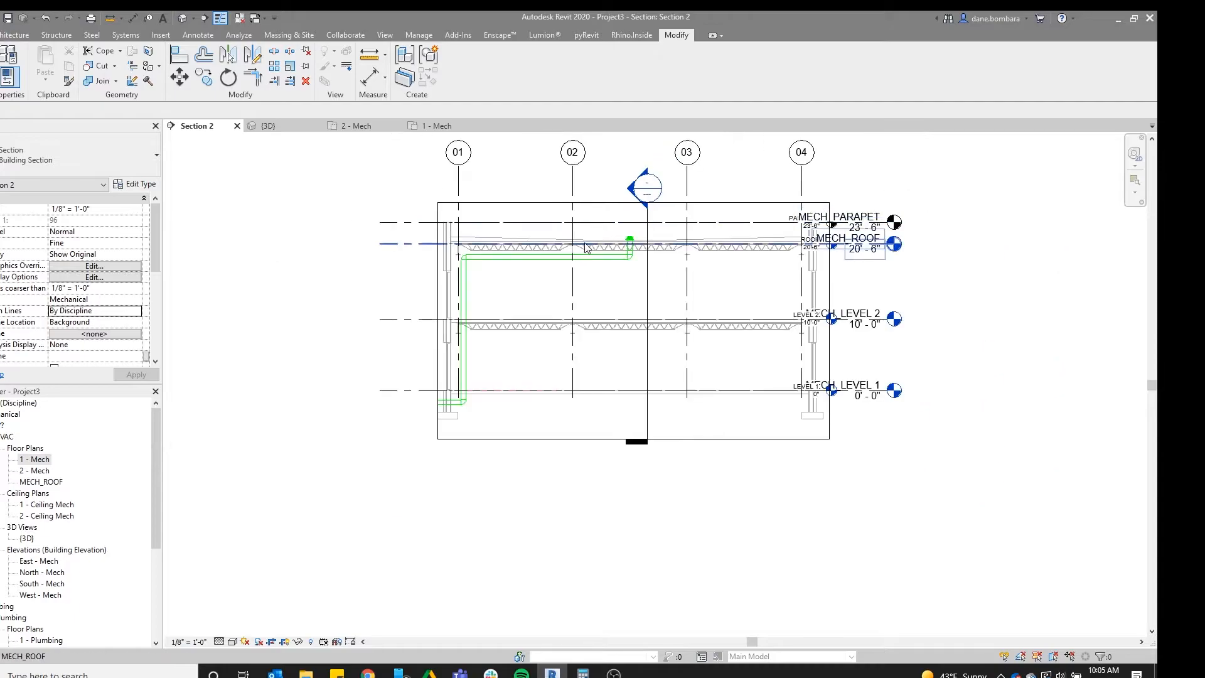
Shift the Section 2 line in the 2 - Mech floor plan toward the second roof drain, keeping it between grids B and C
{"action": "left_click", "coordinate": [282, 128]}
{"action": "left_click", "coordinate": [348, 126]}
{"action": "scroll", "coordinate": [586, 385], "scroll_direction": "down", "scroll_amount": 1}
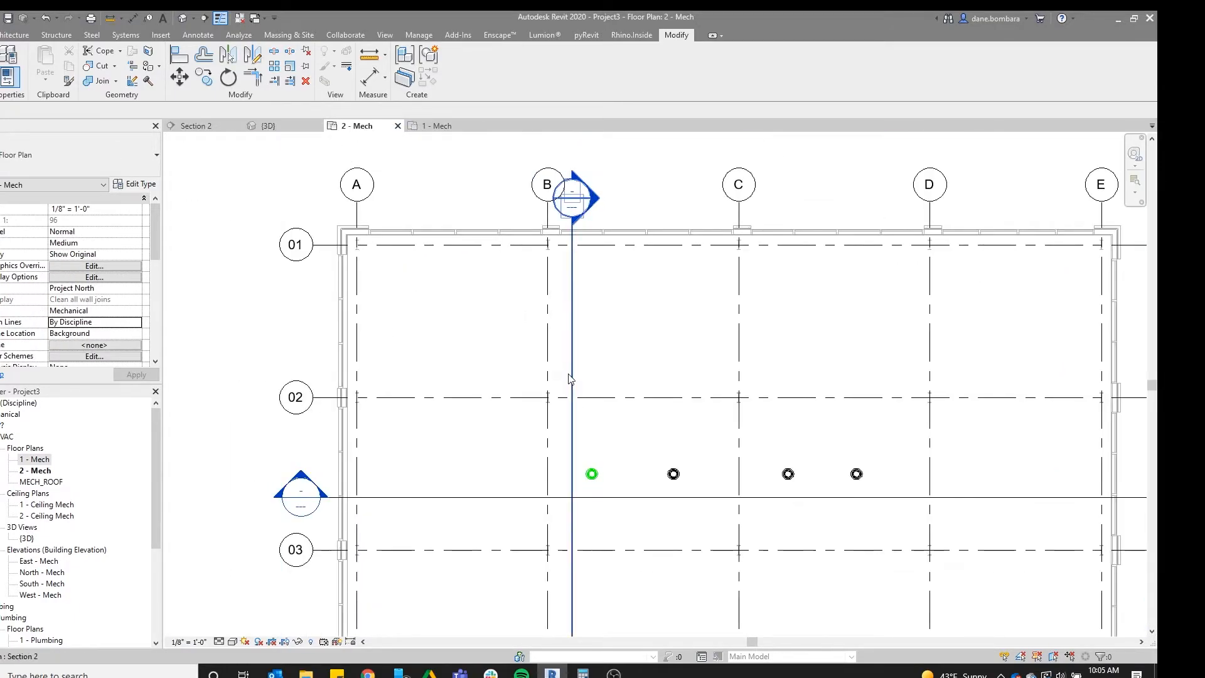
{"action": "left_click", "coordinate": [570, 346]}
{"action": "left_click_drag", "start_coordinate": [570, 346], "coordinate": [649, 347]}
{"action": "scroll", "coordinate": [663, 538], "scroll_direction": "up", "scroll_amount": 5}
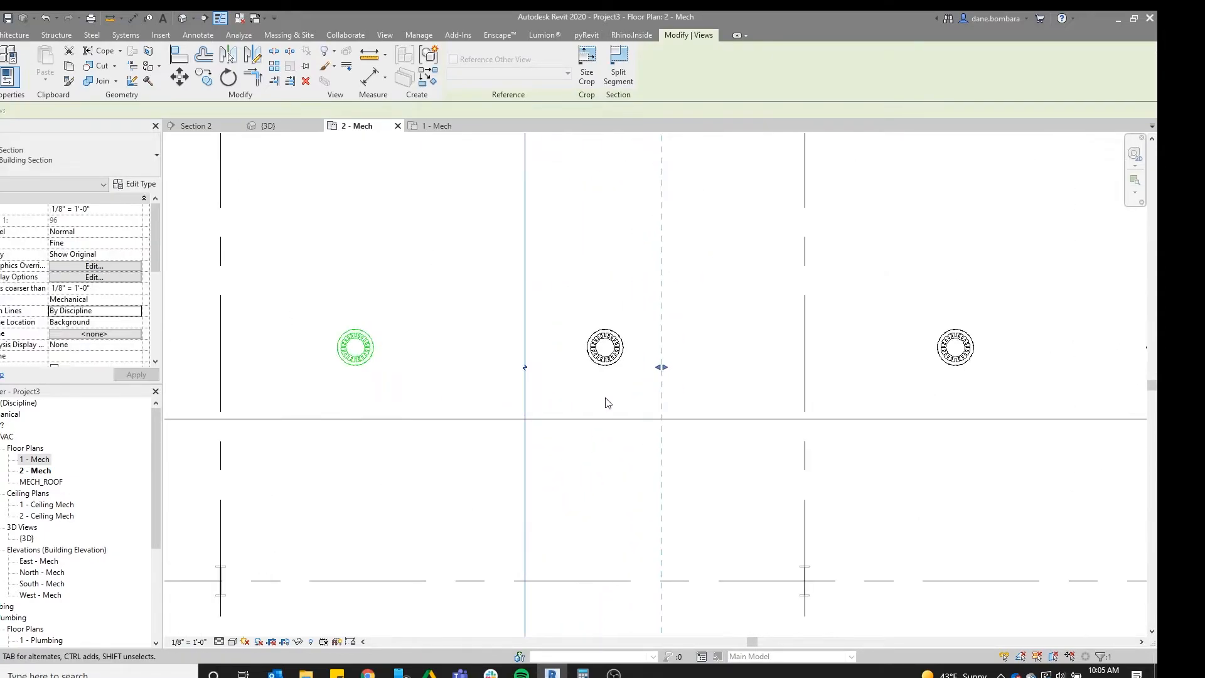
{"action": "scroll", "coordinate": [594, 490], "scroll_direction": "down", "scroll_amount": 2}
{"action": "left_click", "coordinate": [584, 478]}
{"action": "scroll", "coordinate": [583, 478], "scroll_direction": "up", "scroll_amount": 4}
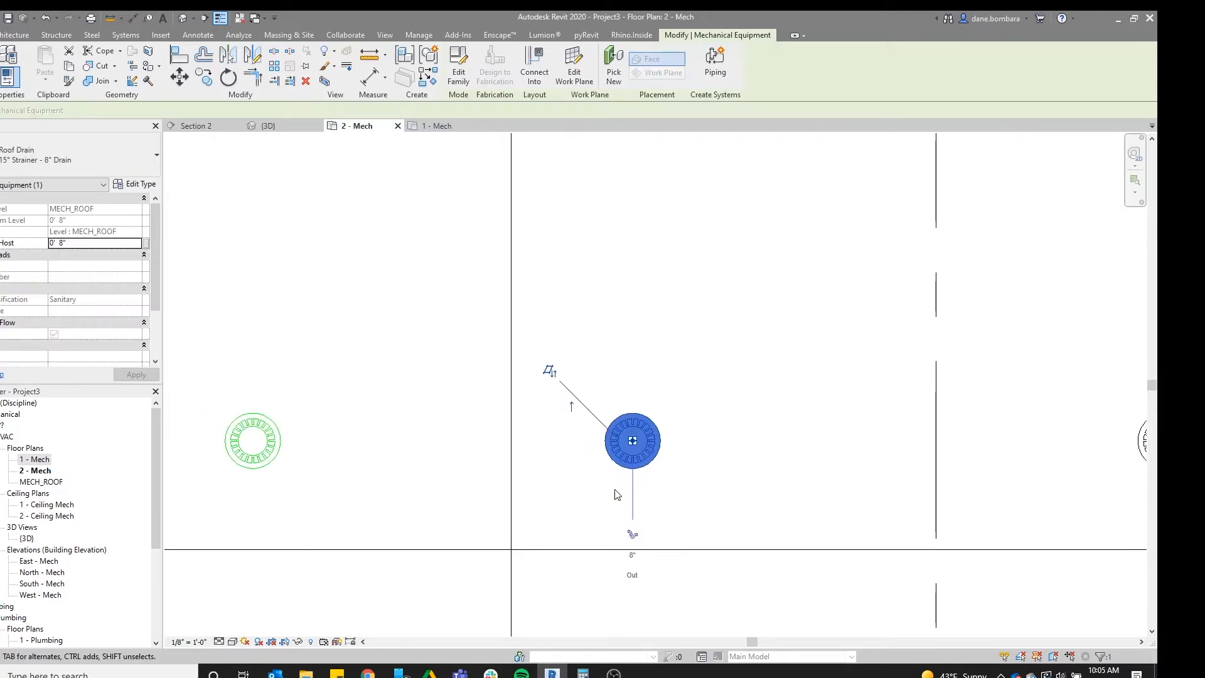
{"action": "scroll", "coordinate": [612, 498], "scroll_direction": "down", "scroll_amount": 2}
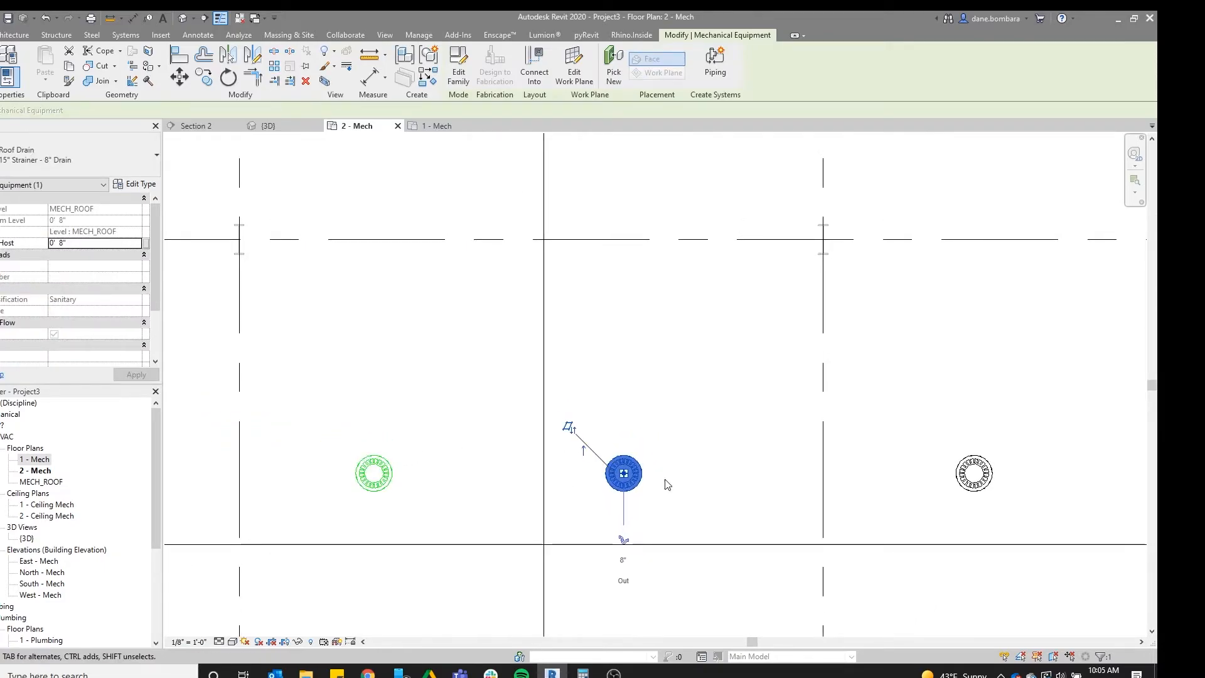
{"action": "scroll", "coordinate": [602, 492], "scroll_direction": "down", "scroll_amount": 2}
{"action": "scroll", "coordinate": [548, 366], "scroll_direction": "down", "scroll_amount": 3}
{"action": "scroll", "coordinate": [613, 458], "scroll_direction": "up", "scroll_amount": 2}
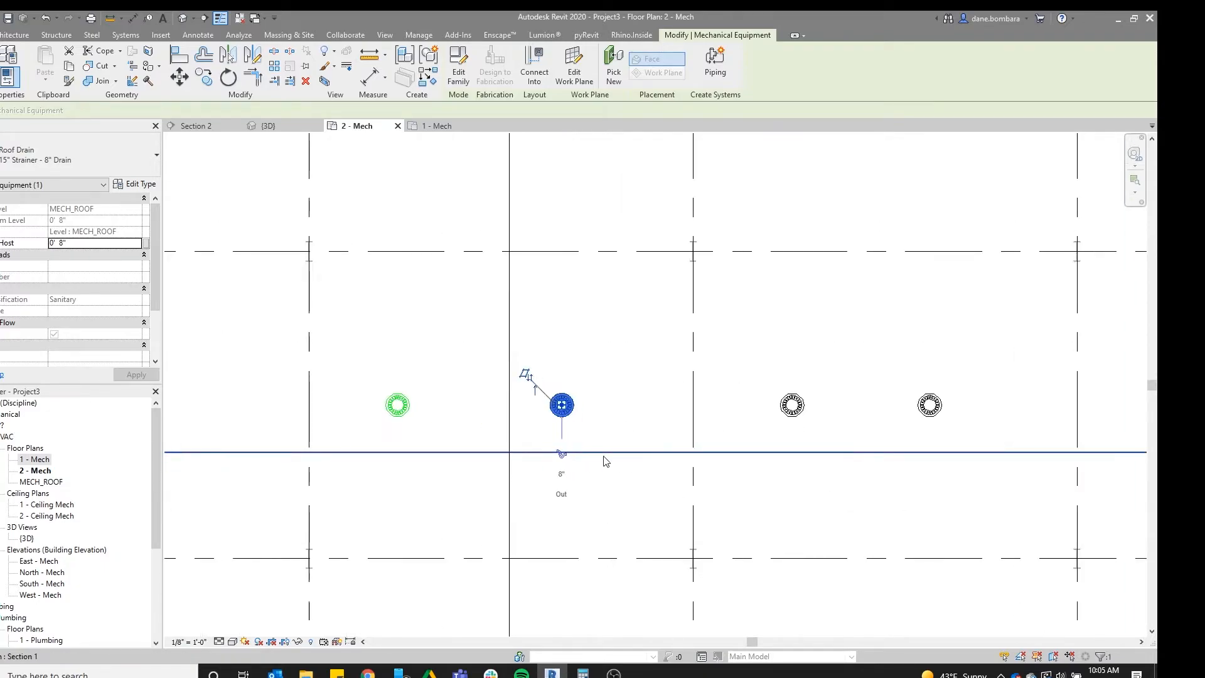
{"action": "left_click", "coordinate": [525, 375]}
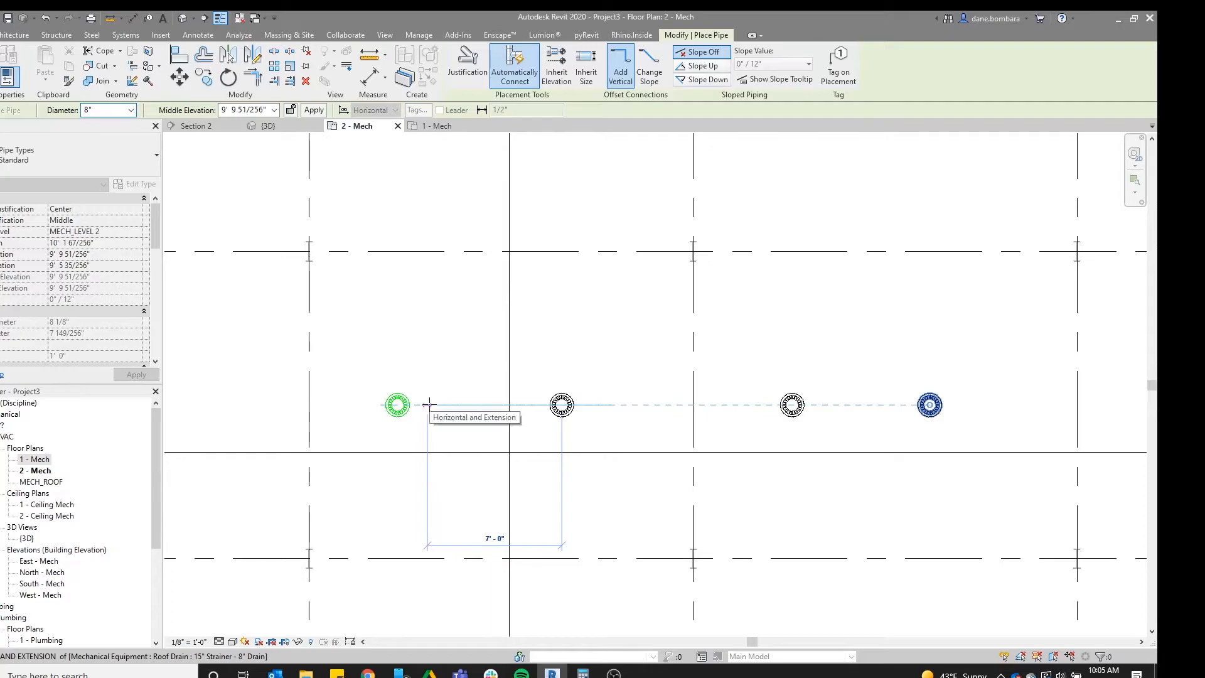
{"action": "key", "text": "Escape"}
{"action": "key", "text": "Escape"}
{"action": "scroll", "coordinate": [474, 409], "scroll_direction": "down", "scroll_amount": 1}
{"action": "key", "text": "v"}
{"action": "key", "text": "g"}
{"action": "key", "text": "Escape"}
{"action": "scroll", "coordinate": [465, 254], "scroll_direction": "down", "scroll_amount": 2}
{"action": "scroll", "coordinate": [454, 228], "scroll_direction": "up", "scroll_amount": 2}
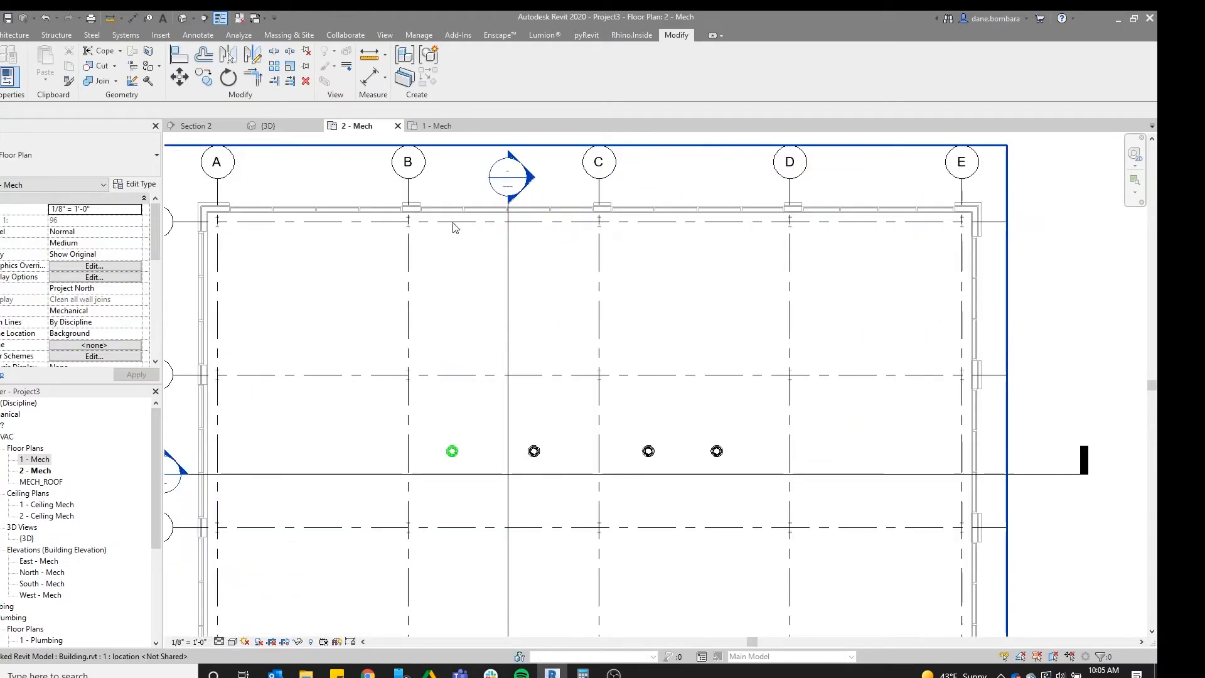
Open the MECH_ROOF floor plan and inspect the linked roof and the second roof drain between grids B and C
{"action": "double_click", "coordinate": [28, 483]}
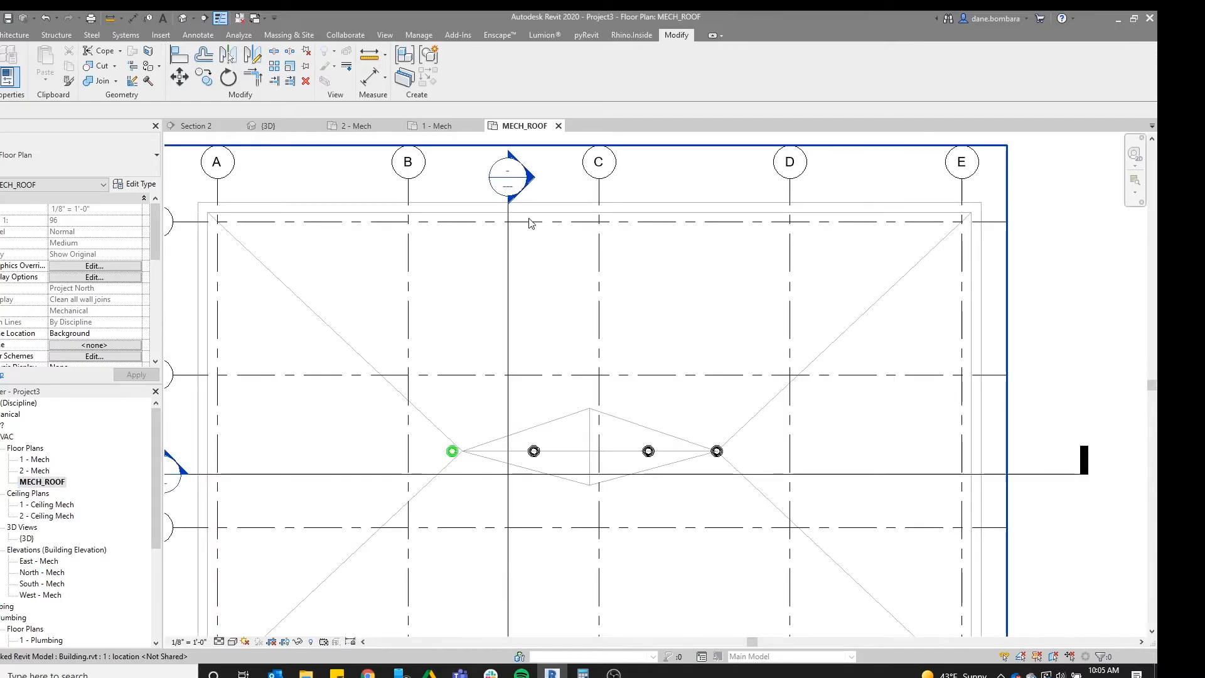
{"action": "key", "text": "Tab"}
{"action": "left_click", "coordinate": [537, 214]}
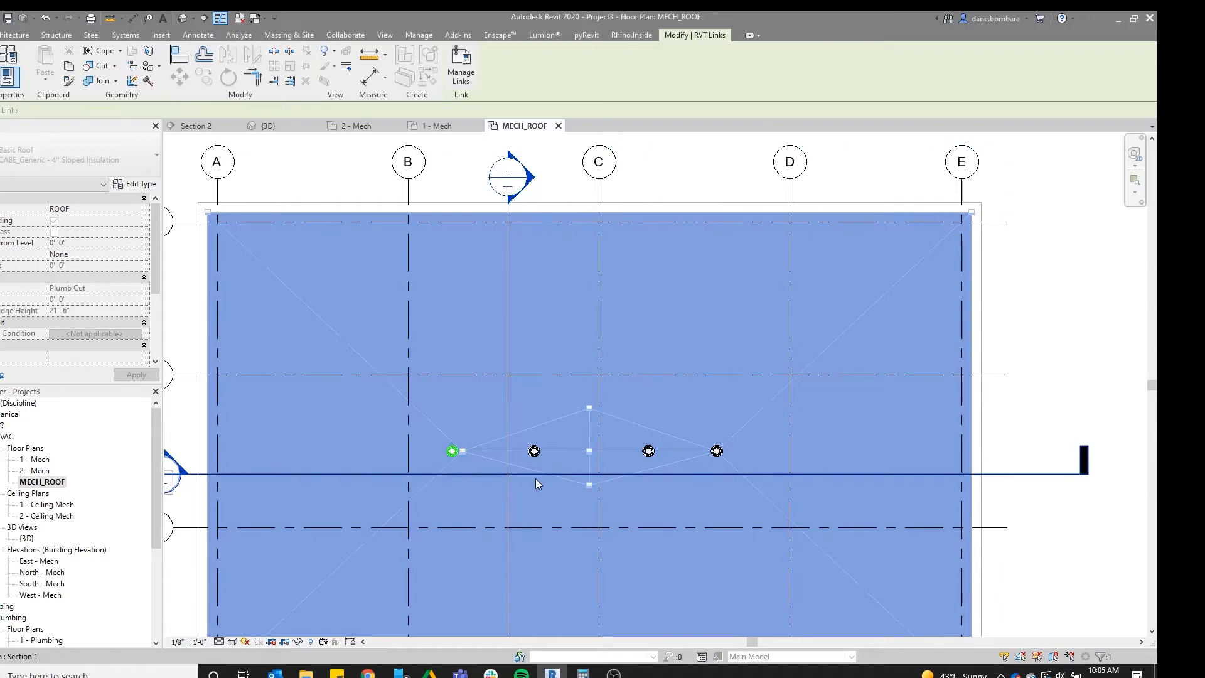
{"action": "scroll", "coordinate": [537, 302], "scroll_direction": "up", "scroll_amount": 3}
{"action": "left_click", "coordinate": [608, 386]}
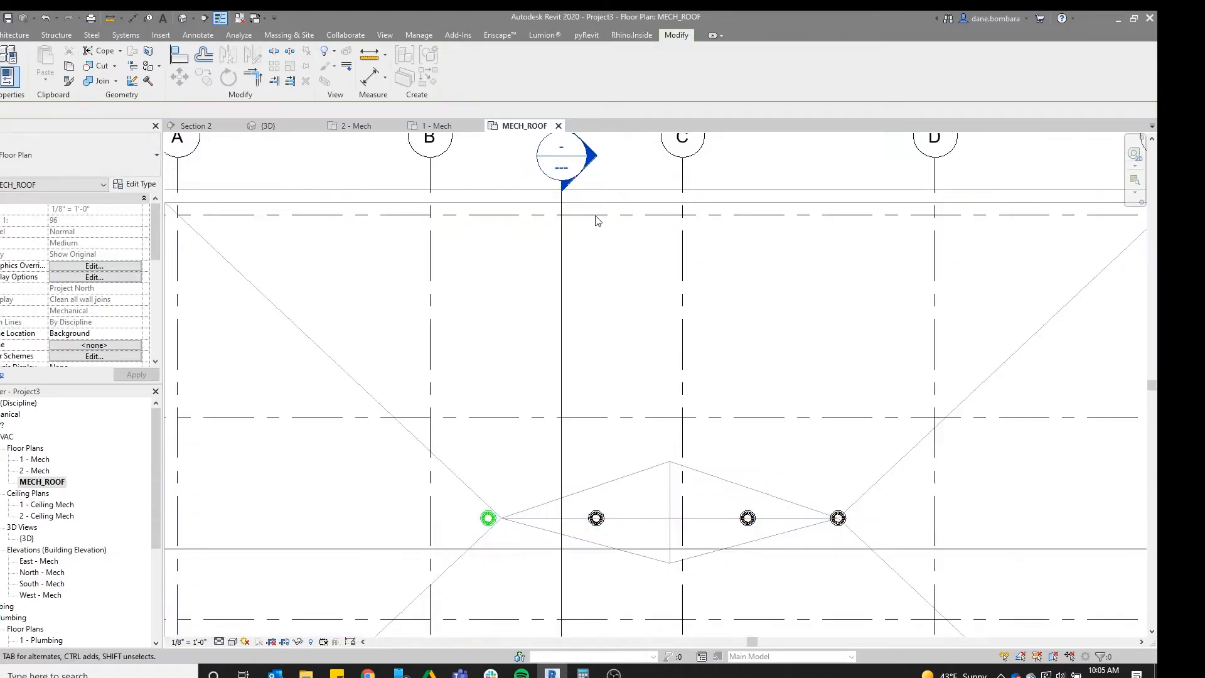
{"action": "scroll", "coordinate": [590, 515], "scroll_direction": "up", "scroll_amount": 2}
{"action": "left_click", "coordinate": [601, 521]}
{"action": "scroll", "coordinate": [602, 523], "scroll_direction": "up", "scroll_amount": 3}
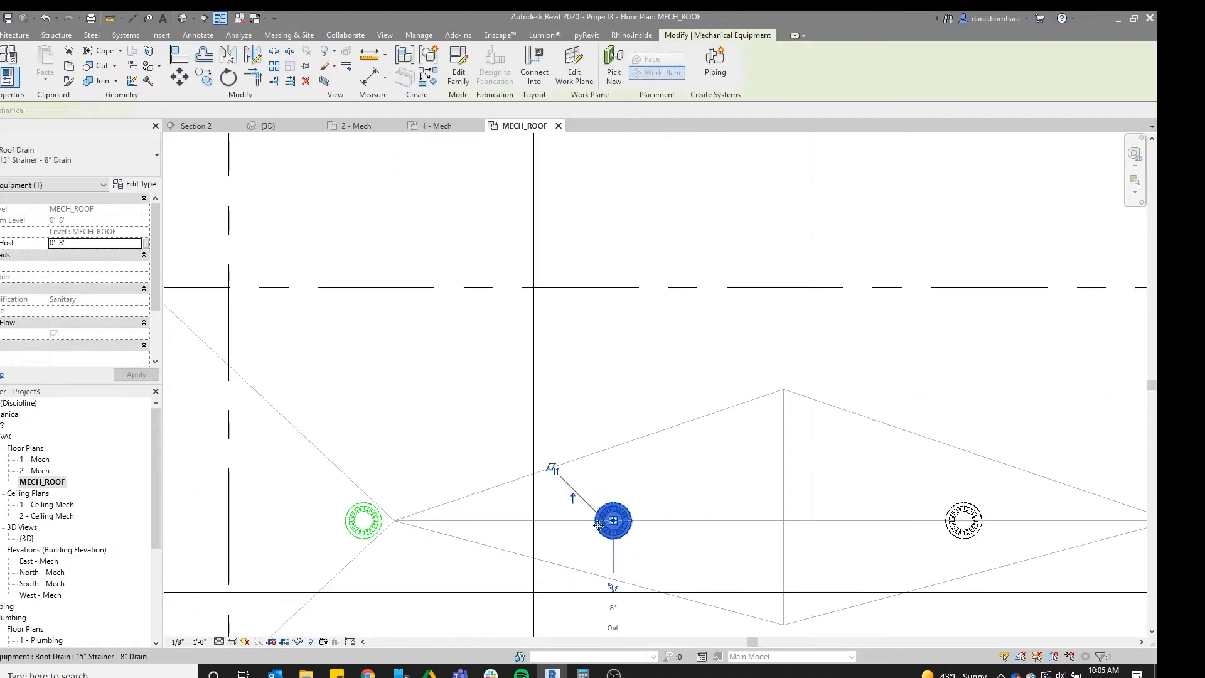
{"action": "scroll", "coordinate": [603, 526], "scroll_direction": "down", "scroll_amount": 3}
{"action": "scroll", "coordinate": [552, 435], "scroll_direction": "down", "scroll_amount": 5}
Remove the view template from the MECH_ROOF floor plan by assigning <None>, releasing its visibility settings for editing
{"action": "key", "text": "Escape"}
{"action": "key", "text": "v"}
{"action": "key", "text": "g"}
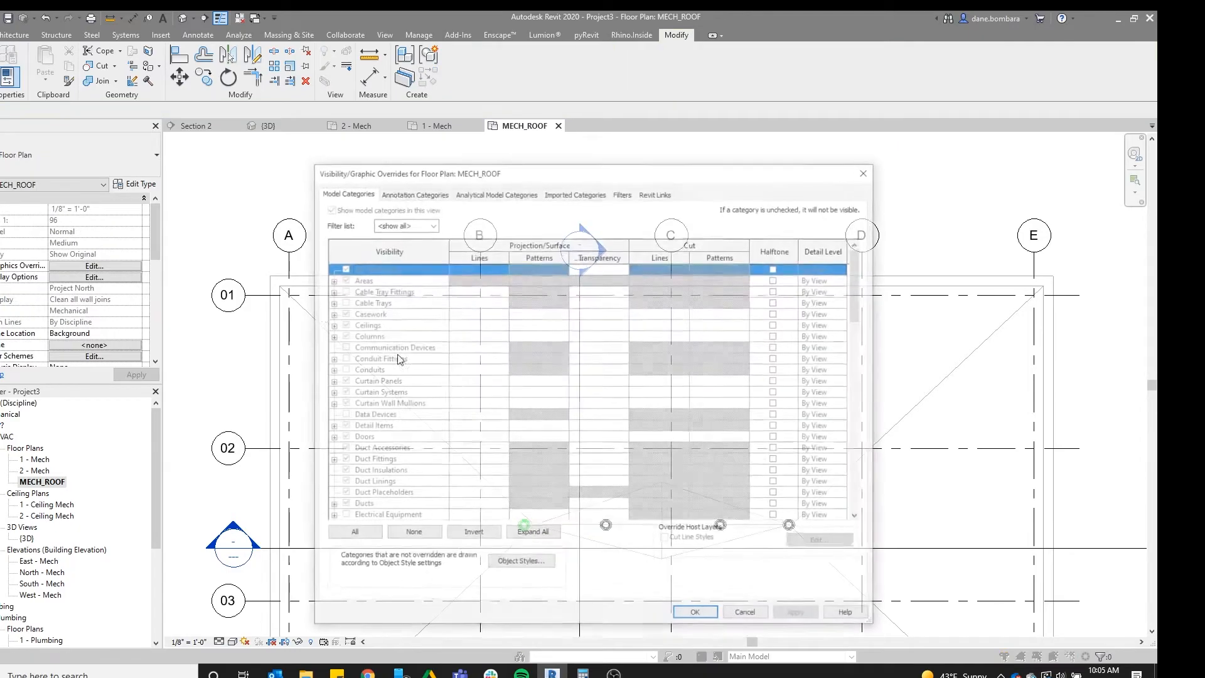
{"action": "key", "text": "Escape"}
{"action": "scroll", "coordinate": [102, 306], "scroll_direction": "down", "scroll_amount": 8}
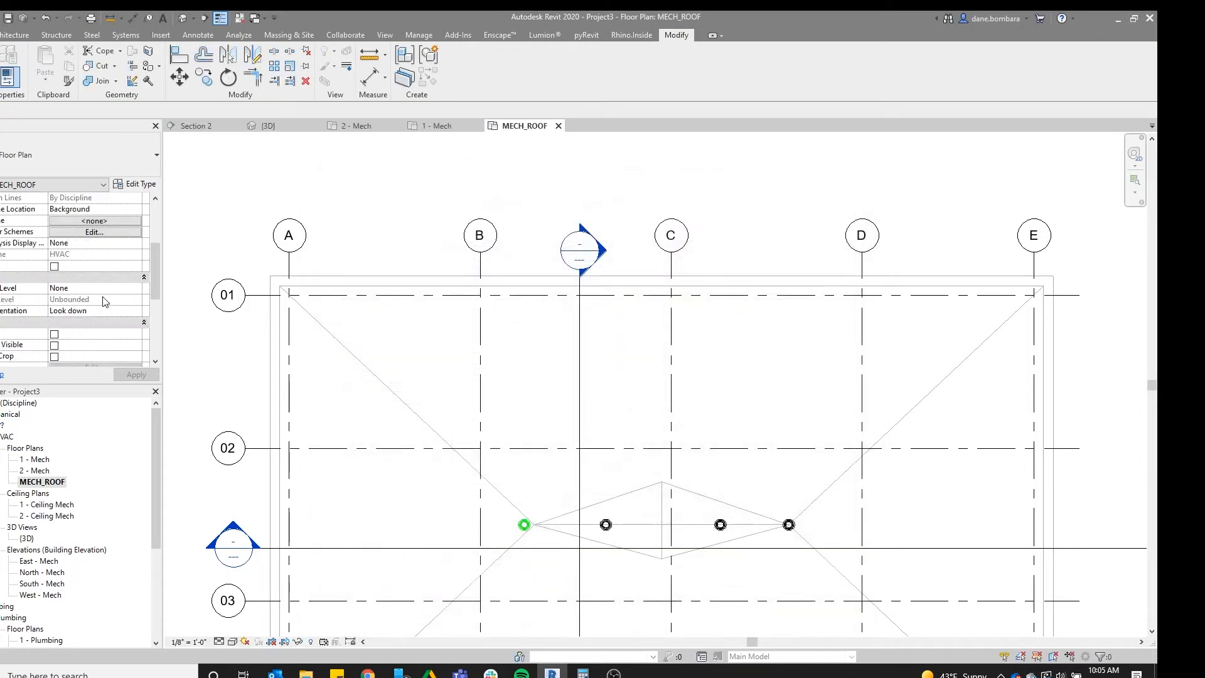
{"action": "left_click", "coordinate": [110, 279]}
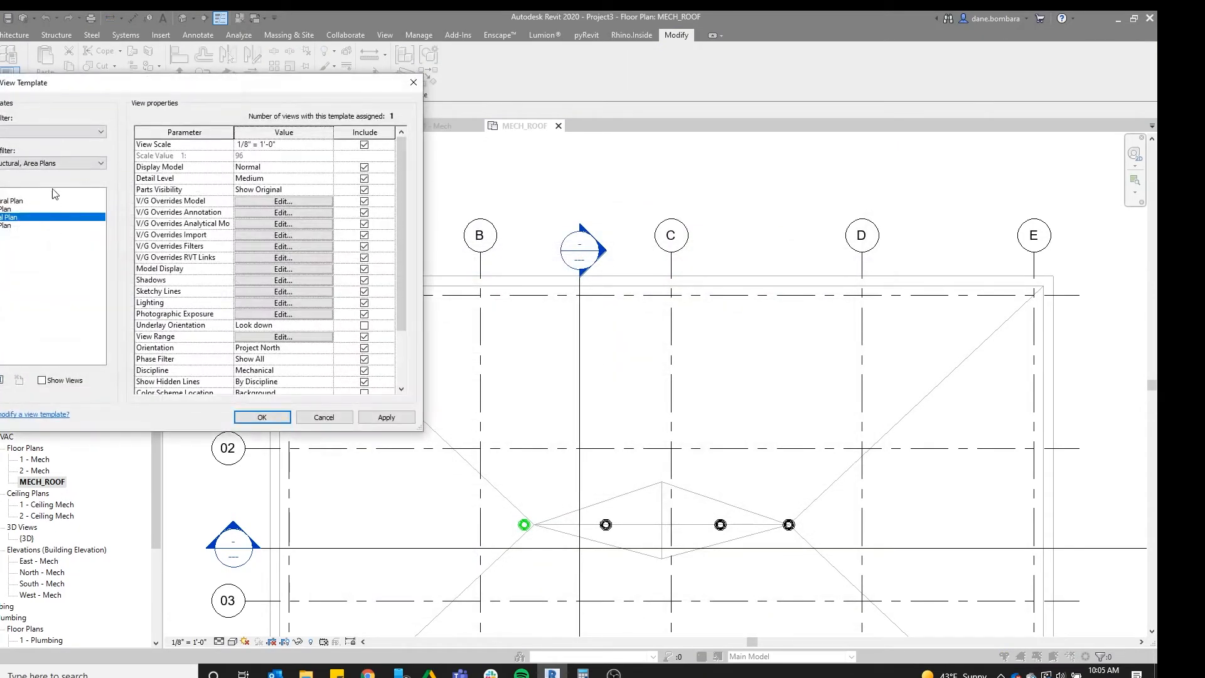
{"action": "left_click", "coordinate": [18, 192]}
{"action": "left_click", "coordinate": [262, 417]}
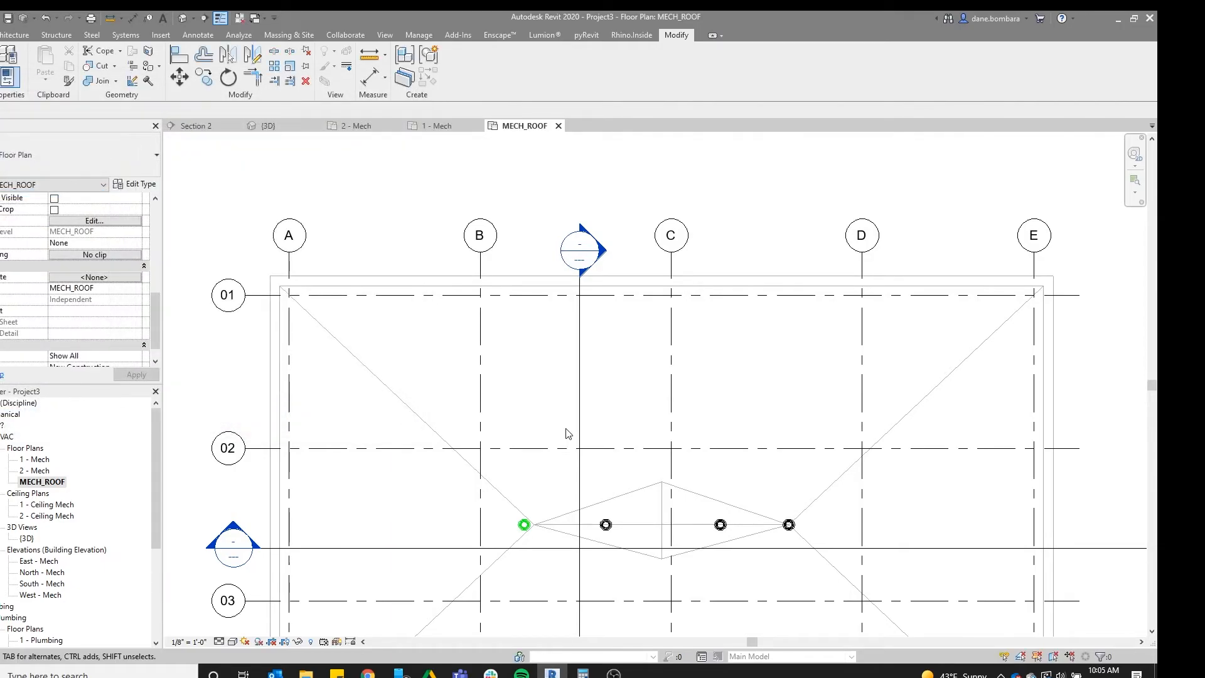
Turn off the Roofs model category in the Visibility/Graphic Overrides of the MECH_ROOF floor plan
{"action": "key", "text": "v"}
{"action": "key", "text": "v"}
{"action": "left_click", "coordinate": [368, 336]}
{"action": "scroll", "coordinate": [376, 341], "scroll_direction": "down", "scroll_amount": 14}
{"action": "left_click", "coordinate": [342, 506]}
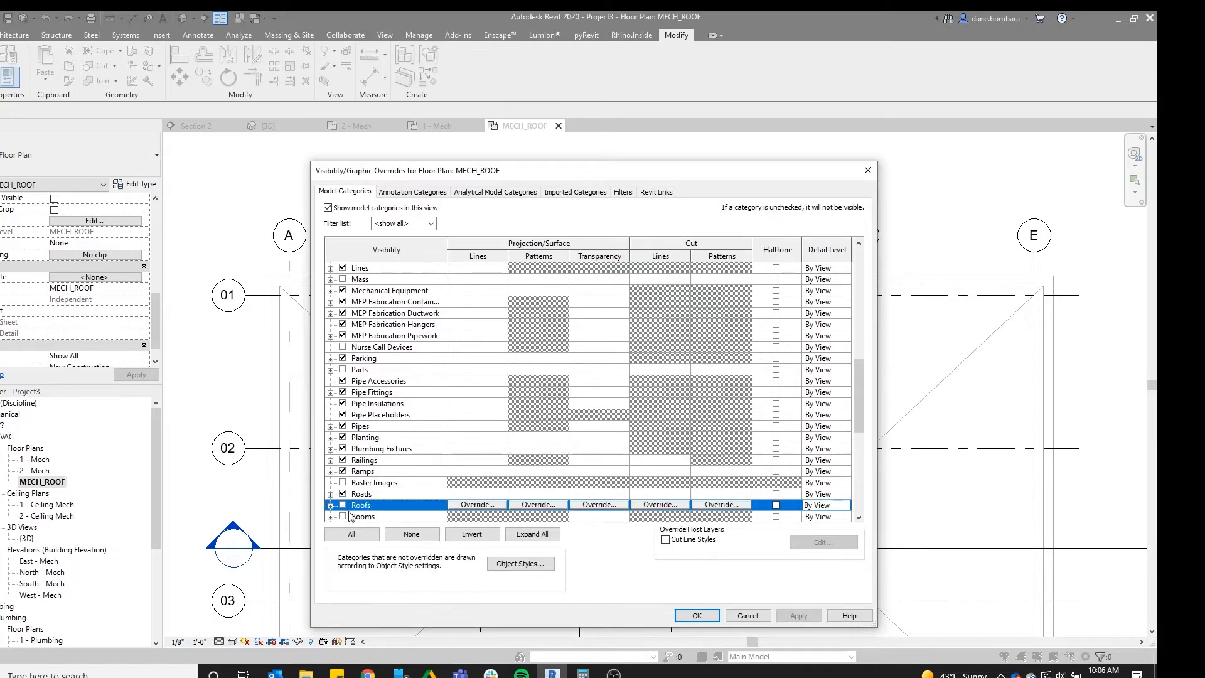
{"action": "left_click", "coordinate": [695, 615]}
Try to run an 8" pipe horizontally from the second roof drain's outlet toward the first drain in the MECH_ROOF plan
{"action": "scroll", "coordinate": [608, 448], "scroll_direction": "up", "scroll_amount": 3}
{"action": "left_click", "coordinate": [609, 448]}
{"action": "scroll", "coordinate": [609, 448], "scroll_direction": "up", "scroll_amount": 3}
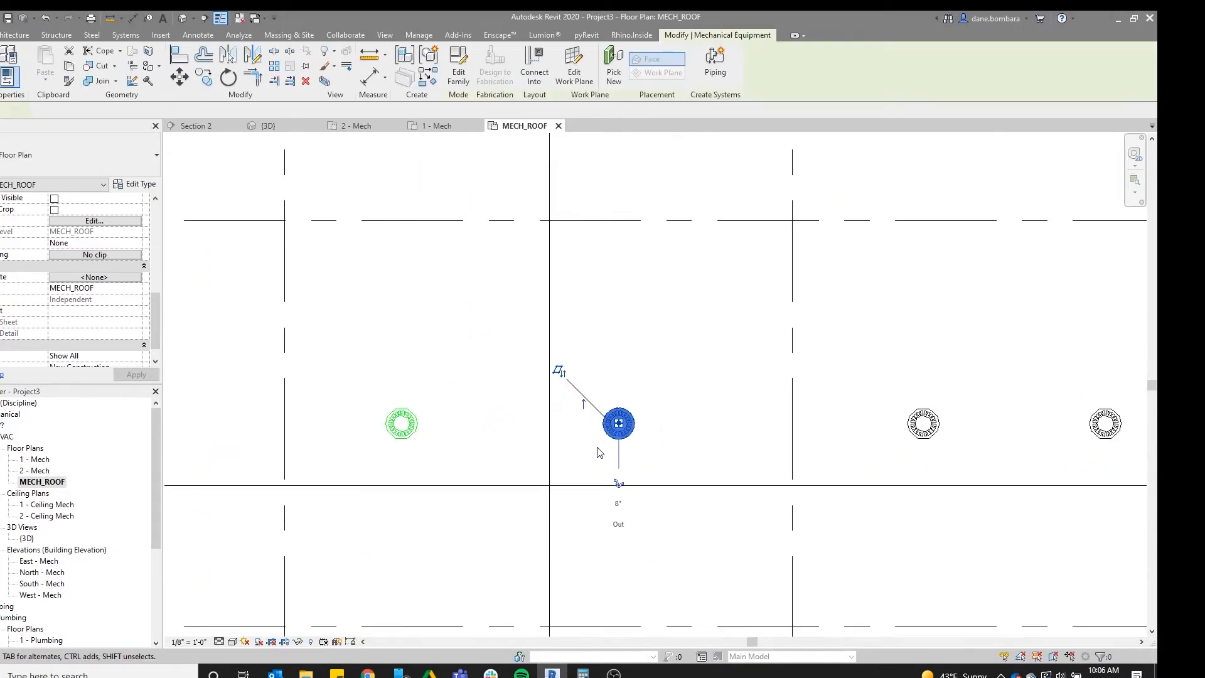
{"action": "left_click", "coordinate": [619, 487]}
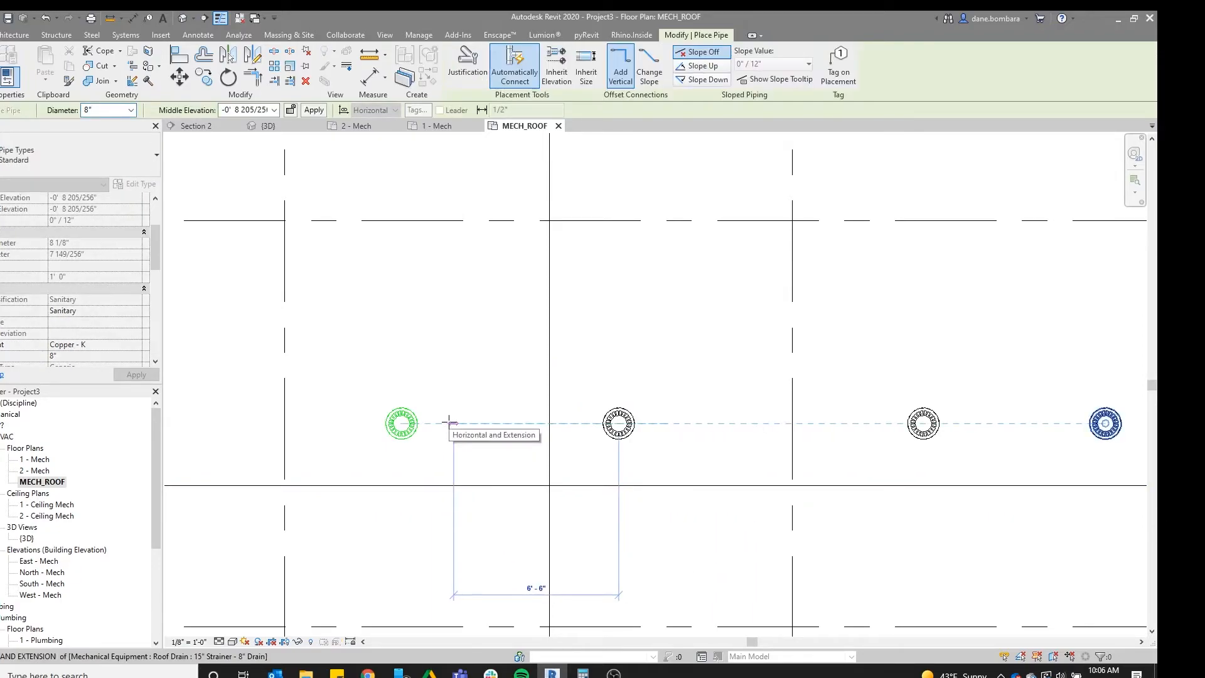
{"action": "left_click", "coordinate": [449, 422]}
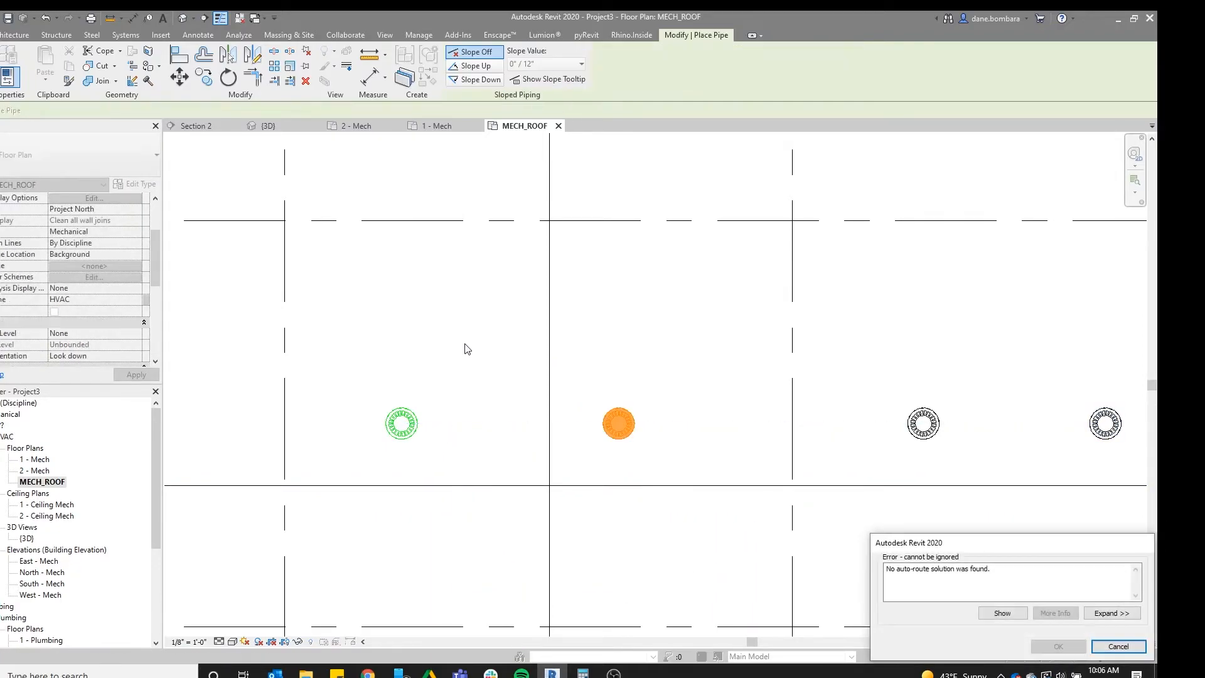
{"action": "left_click", "coordinate": [1118, 646]}
{"action": "scroll", "coordinate": [592, 512], "scroll_direction": "down", "scroll_amount": 5}
{"action": "key", "text": "Escape"}
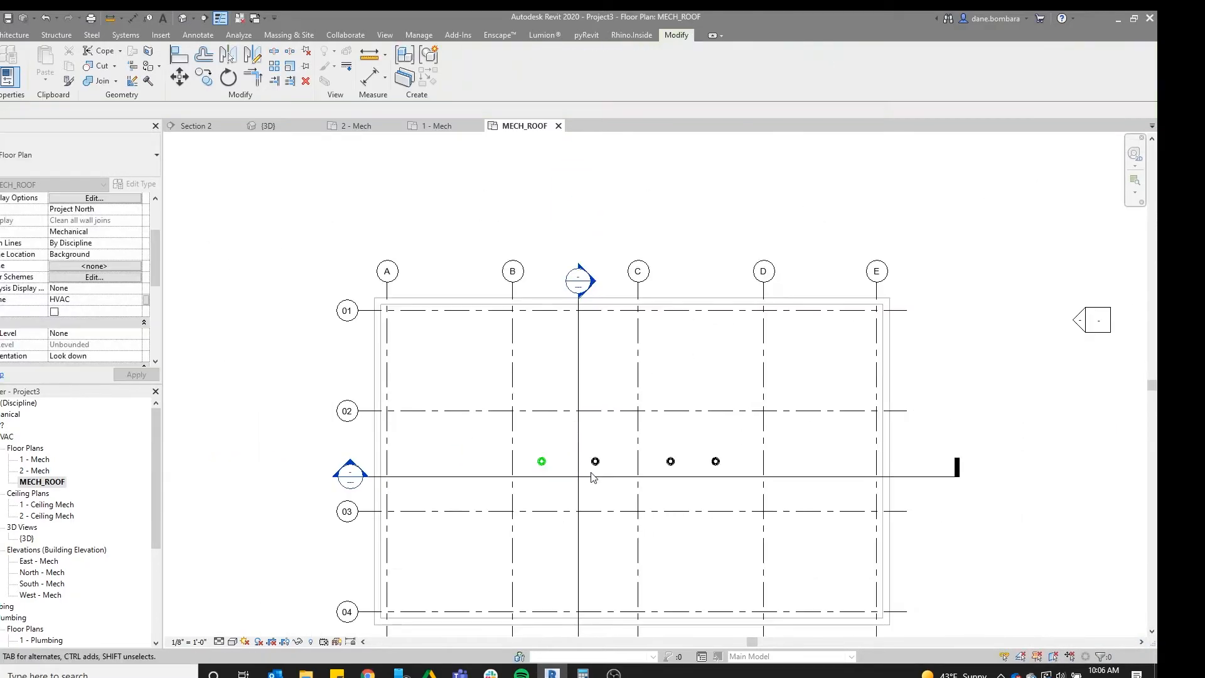
Extend the MECH_ROOF floor plan's view range downward to include the roof framing around the drains
{"action": "scroll", "coordinate": [42, 290], "scroll_direction": "down", "scroll_amount": 3}
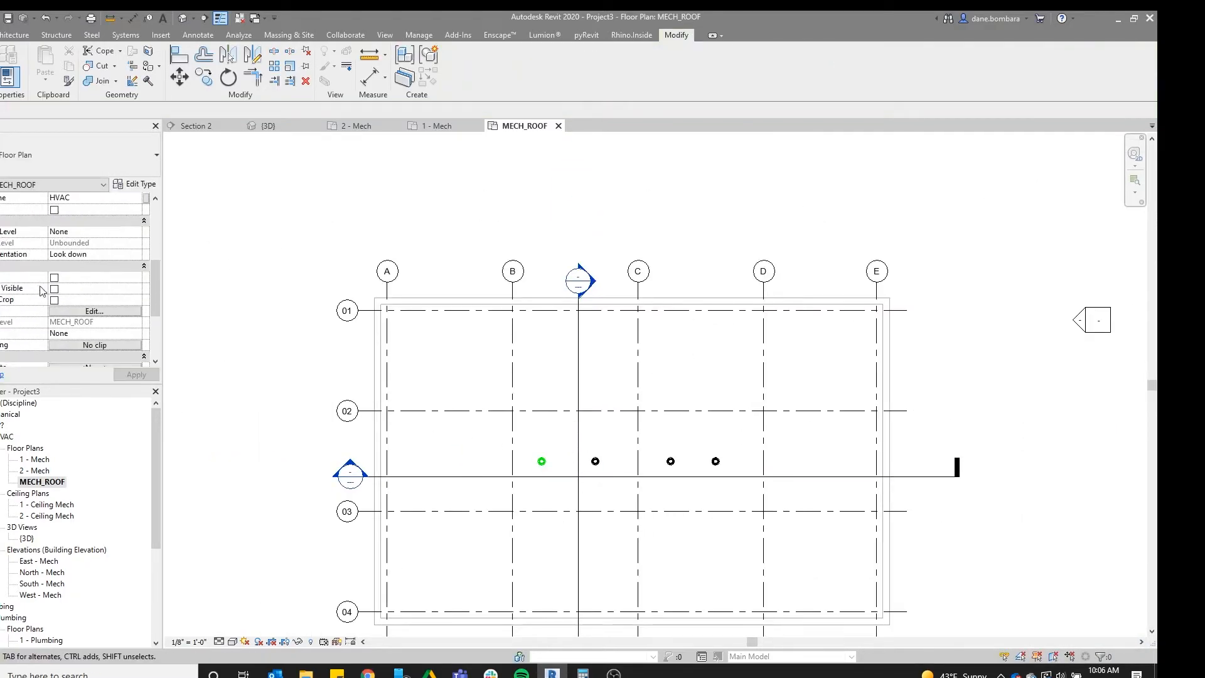
{"action": "left_click", "coordinate": [86, 314]}
{"action": "left_click", "coordinate": [350, 451]}
{"action": "left_click", "coordinate": [425, 468]}
{"action": "left_click", "coordinate": [351, 498]}
{"action": "left_click", "coordinate": [403, 513]}
{"action": "scroll", "coordinate": [546, 477], "scroll_direction": "up", "scroll_amount": 5}
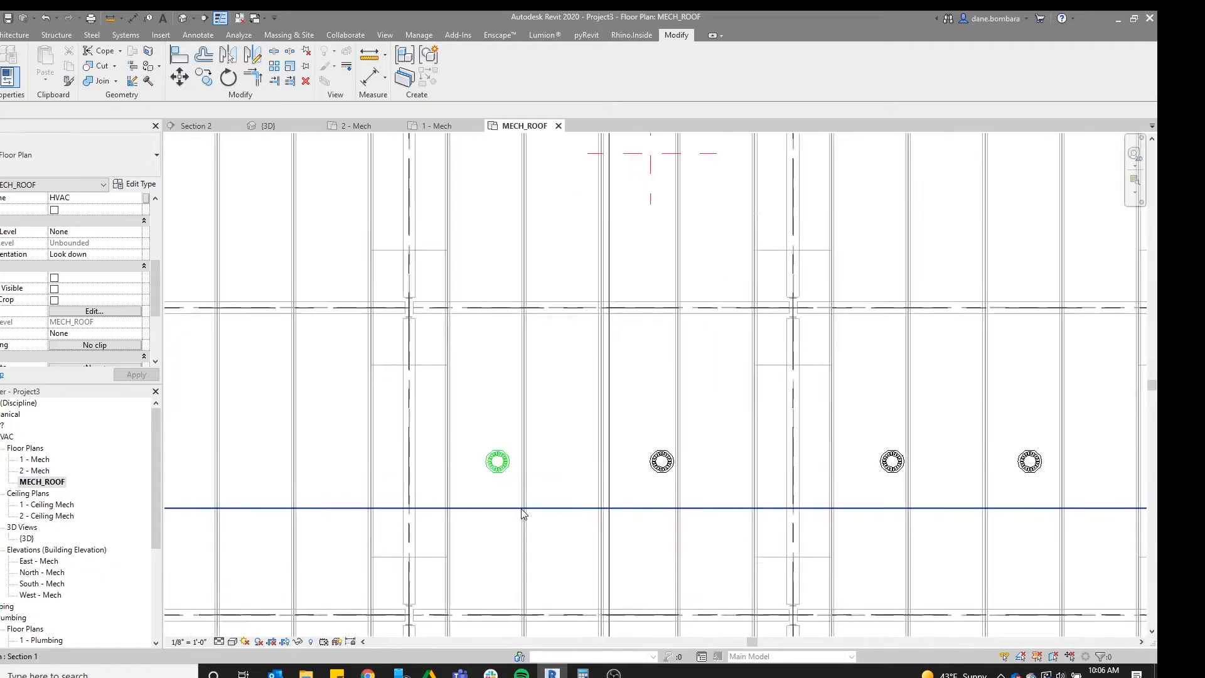
{"action": "scroll", "coordinate": [527, 477], "scroll_direction": "up", "scroll_amount": 2}
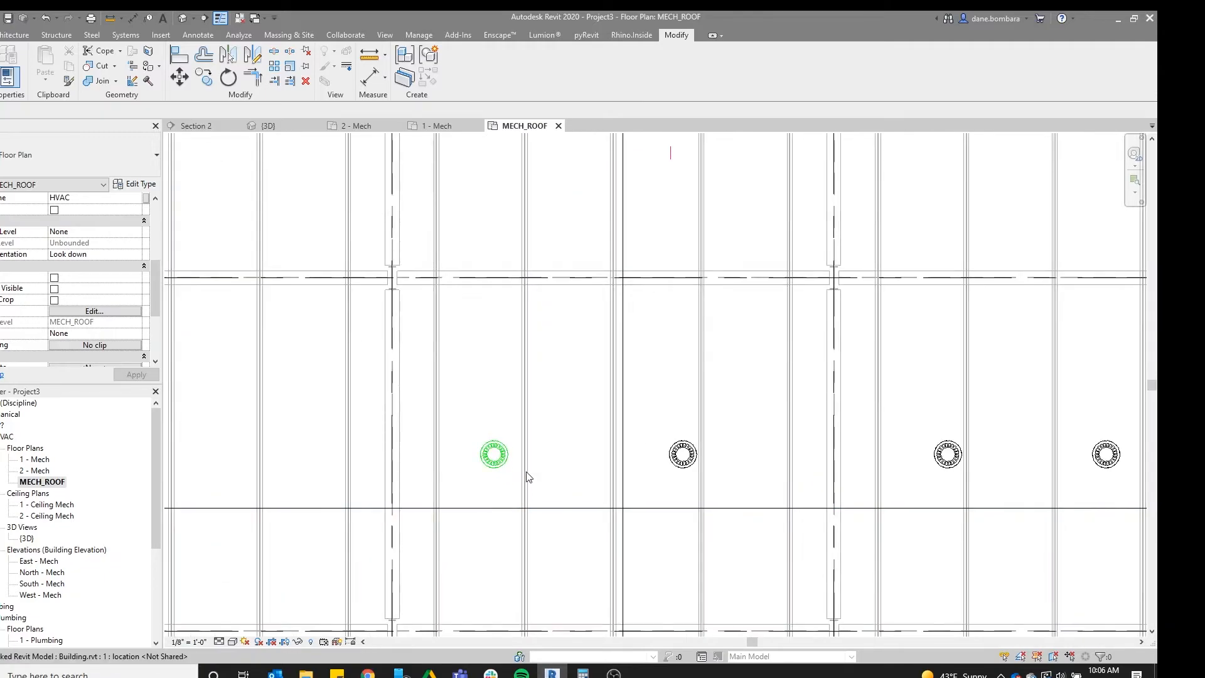
In Section 1, run an 8" pipe down from the second roof drain's outlet and about 7' horizontally toward the first drain
{"action": "left_click", "coordinate": [675, 479]}
{"action": "scroll", "coordinate": [653, 439], "scroll_direction": "up", "scroll_amount": 2}
{"action": "scroll", "coordinate": [656, 452], "scroll_direction": "down", "scroll_amount": 4}
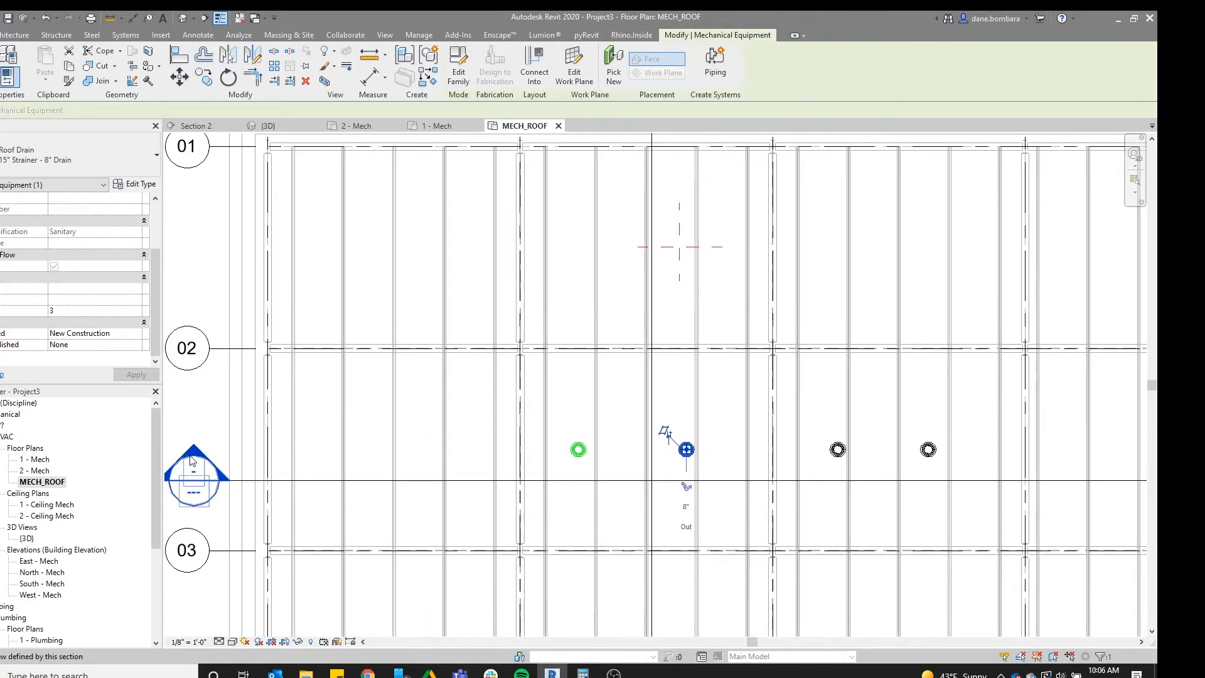
{"action": "double_click", "coordinate": [193, 463]}
{"action": "scroll", "coordinate": [496, 314], "scroll_direction": "up", "scroll_amount": 2}
{"action": "left_click", "coordinate": [232, 629]}
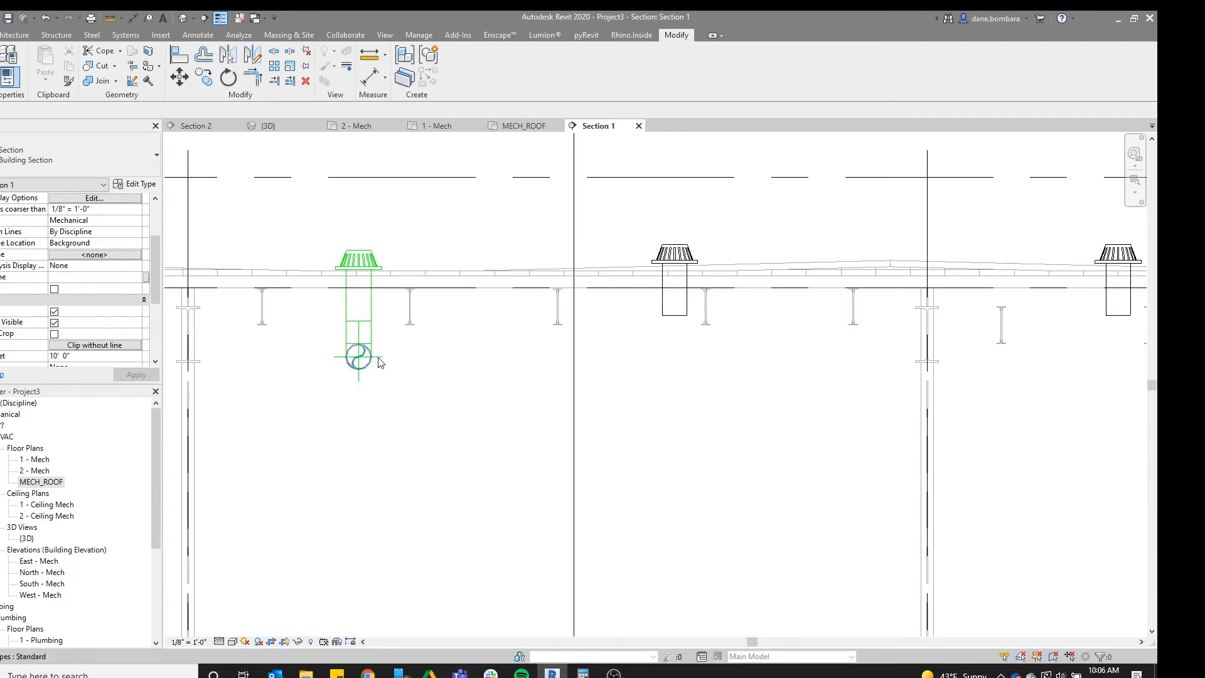
{"action": "left_click", "coordinate": [687, 321]}
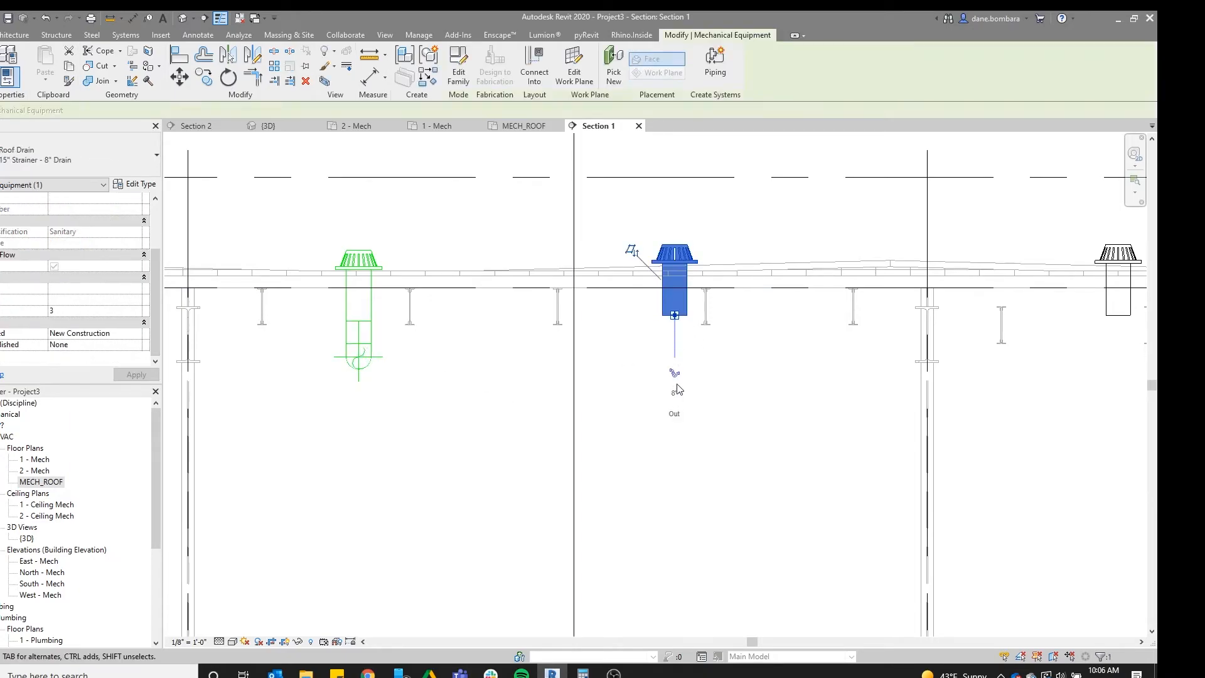
{"action": "left_click", "coordinate": [674, 408]}
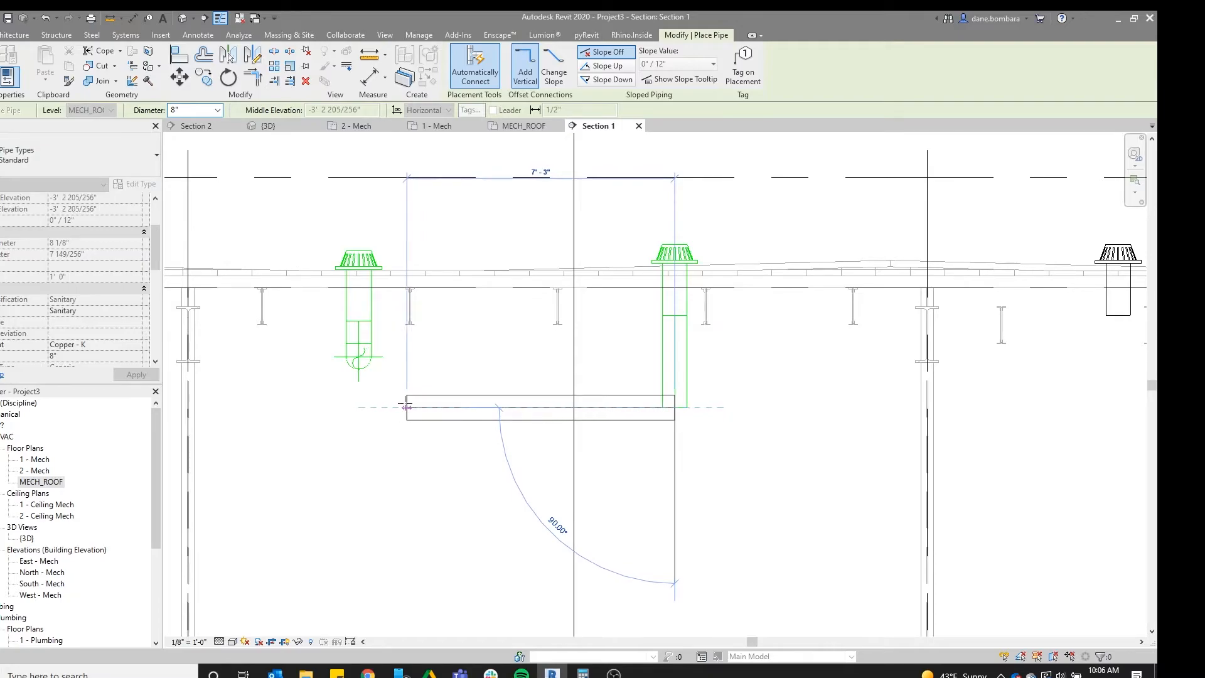
{"action": "left_click", "coordinate": [398, 407]}
{"action": "key", "text": "Escape"}
{"action": "key", "text": "Escape"}
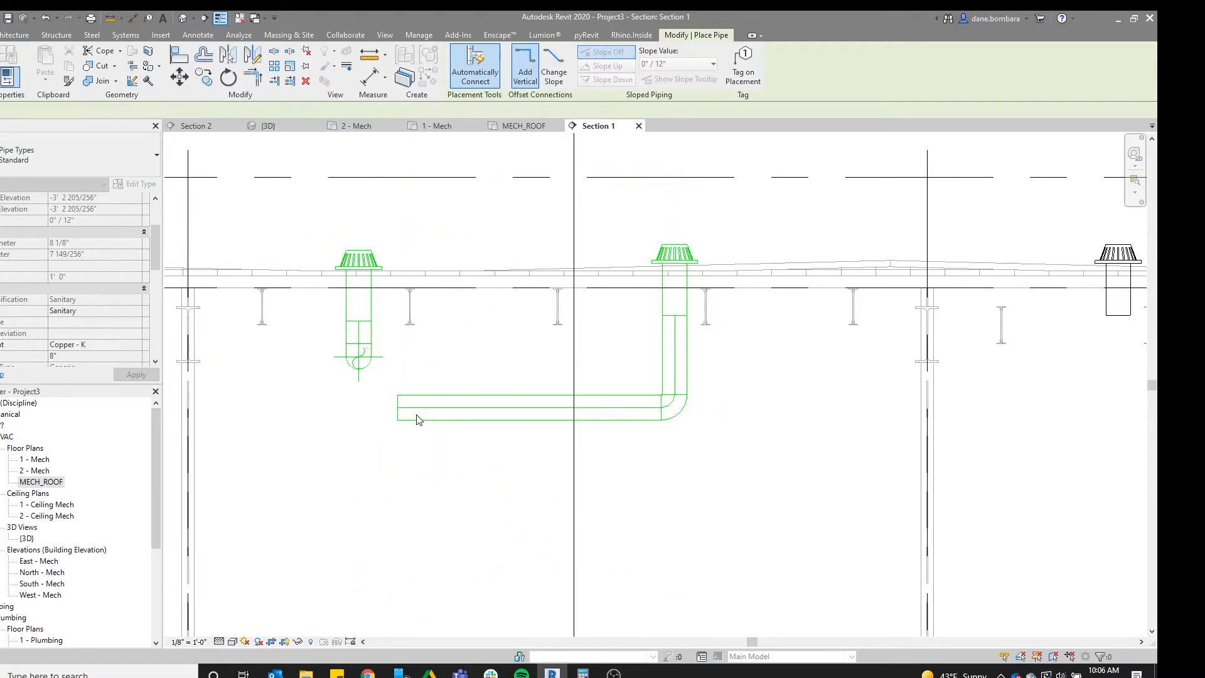
Align the new horizontal pipe's centerline with the center of the elbow below the first roof drain
{"action": "left_click", "coordinate": [402, 398]}
{"action": "scroll", "coordinate": [402, 398], "scroll_direction": "up", "scroll_amount": 2}
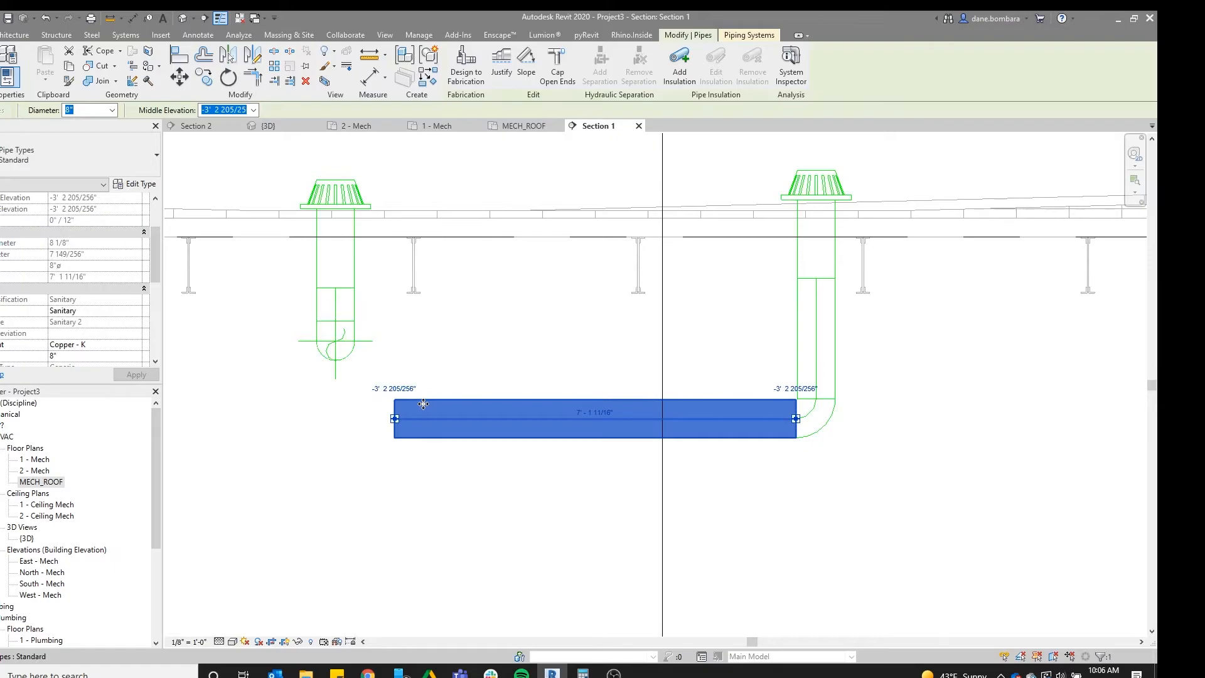
{"action": "key", "text": "a"}
{"action": "key", "text": "l"}
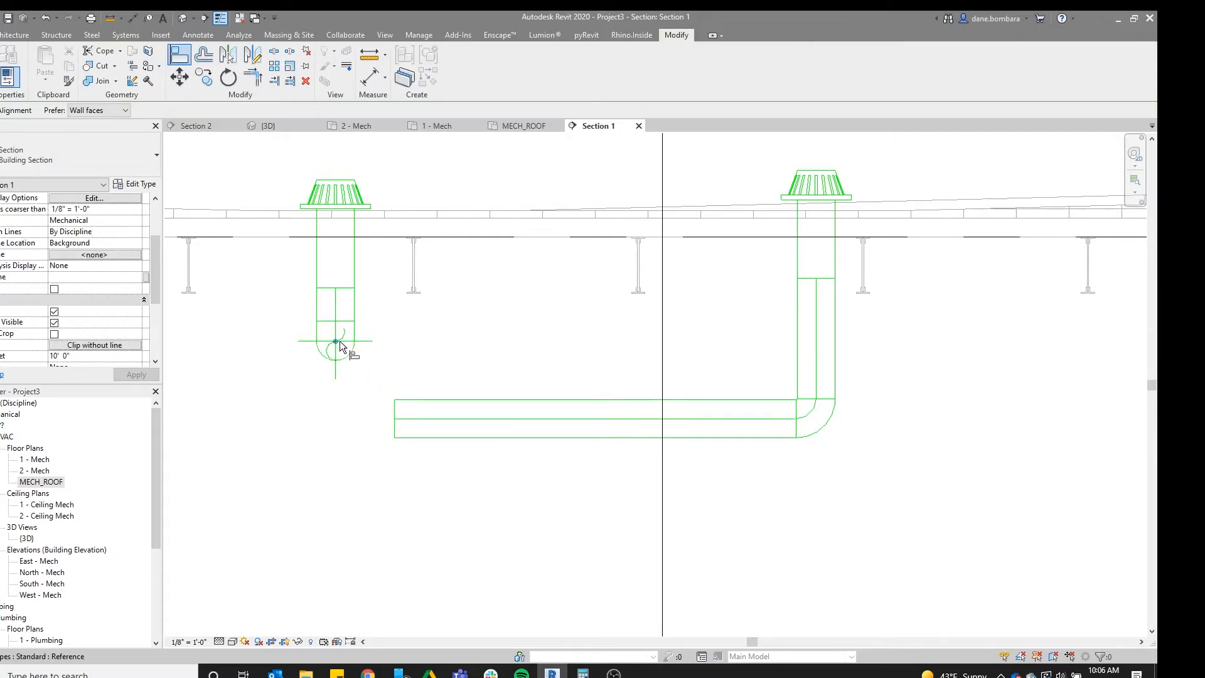
{"action": "left_click", "coordinate": [476, 420]}
{"action": "middle_click_drag", "start_coordinate": [475, 429], "coordinate": [515, 437]}
{"action": "key", "text": "Escape"}
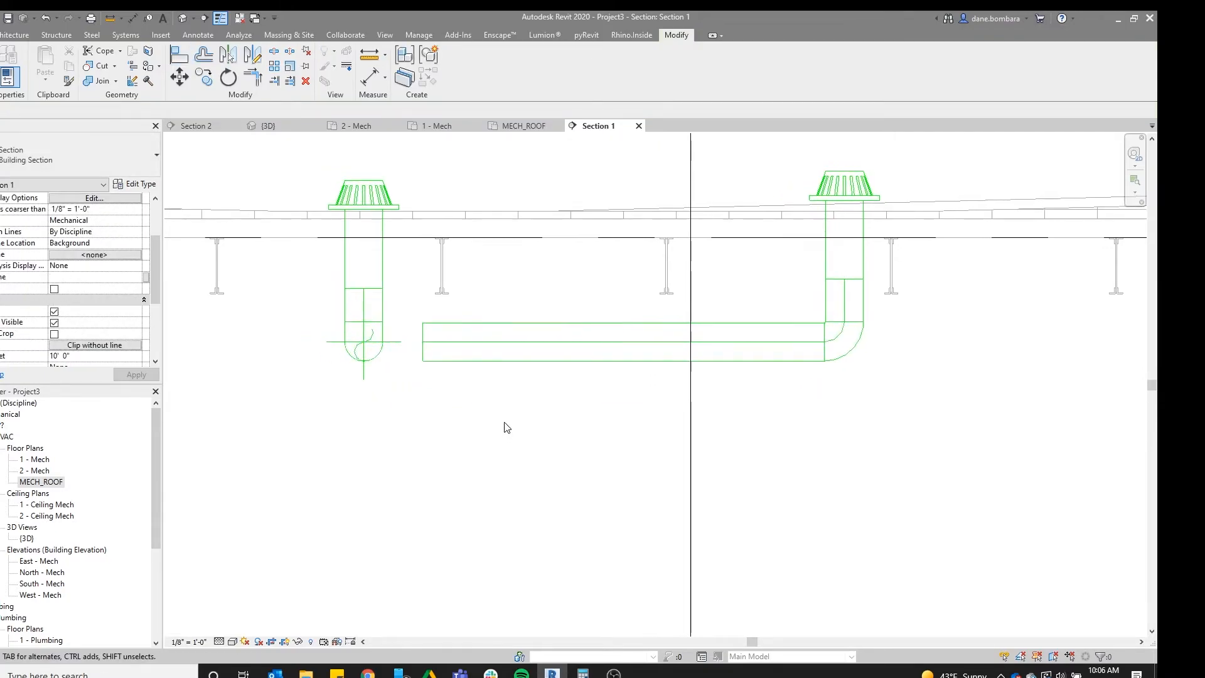
Flip Section 2 in the MECH_ROOF plan to face the first roof drain and extend its far clip offset to about 8'-5"
{"action": "scroll", "coordinate": [493, 413], "scroll_direction": "down", "scroll_amount": 2}
{"action": "middle_click_drag", "start_coordinate": [387, 303], "coordinate": [486, 275]}
{"action": "left_click", "coordinate": [522, 126]}
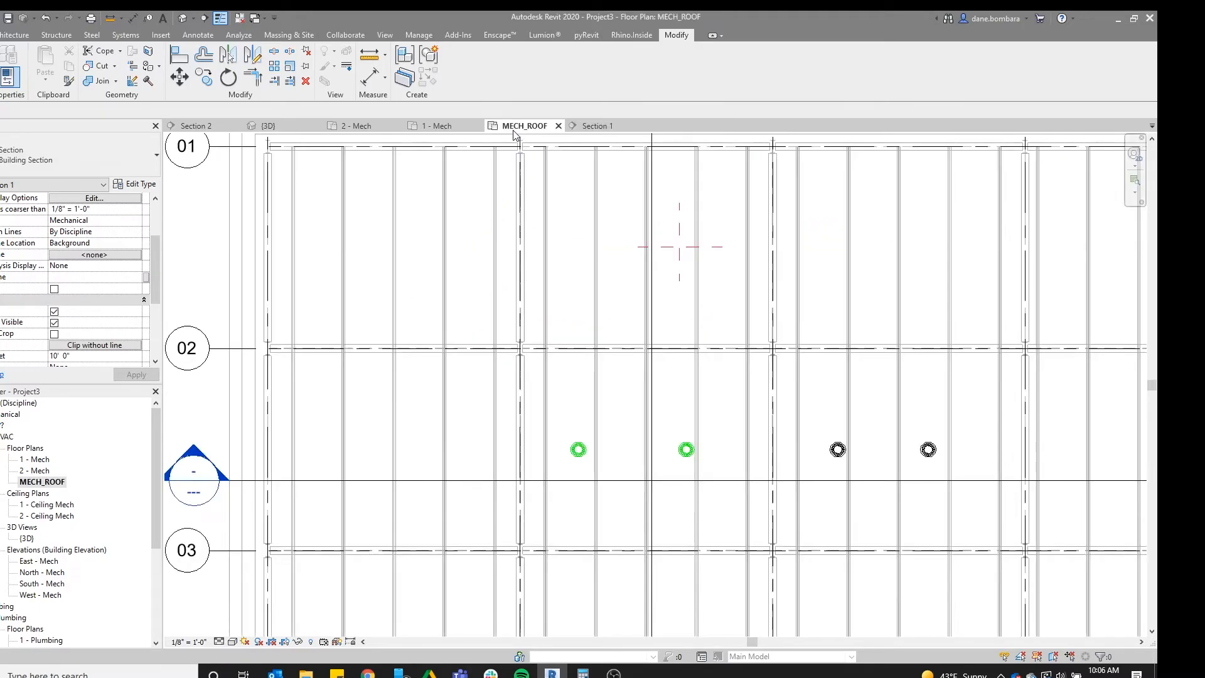
{"action": "scroll", "coordinate": [514, 301], "scroll_direction": "down", "scroll_amount": 2}
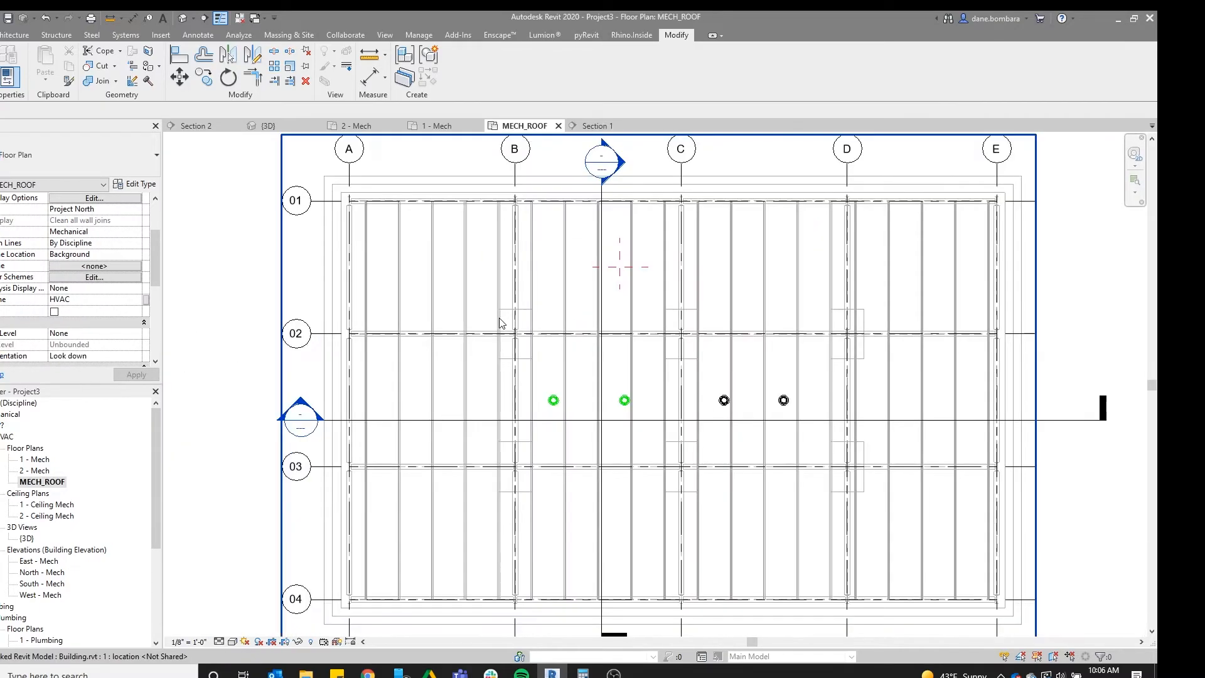
{"action": "middle_click_drag", "start_coordinate": [501, 323], "coordinate": [490, 344]}
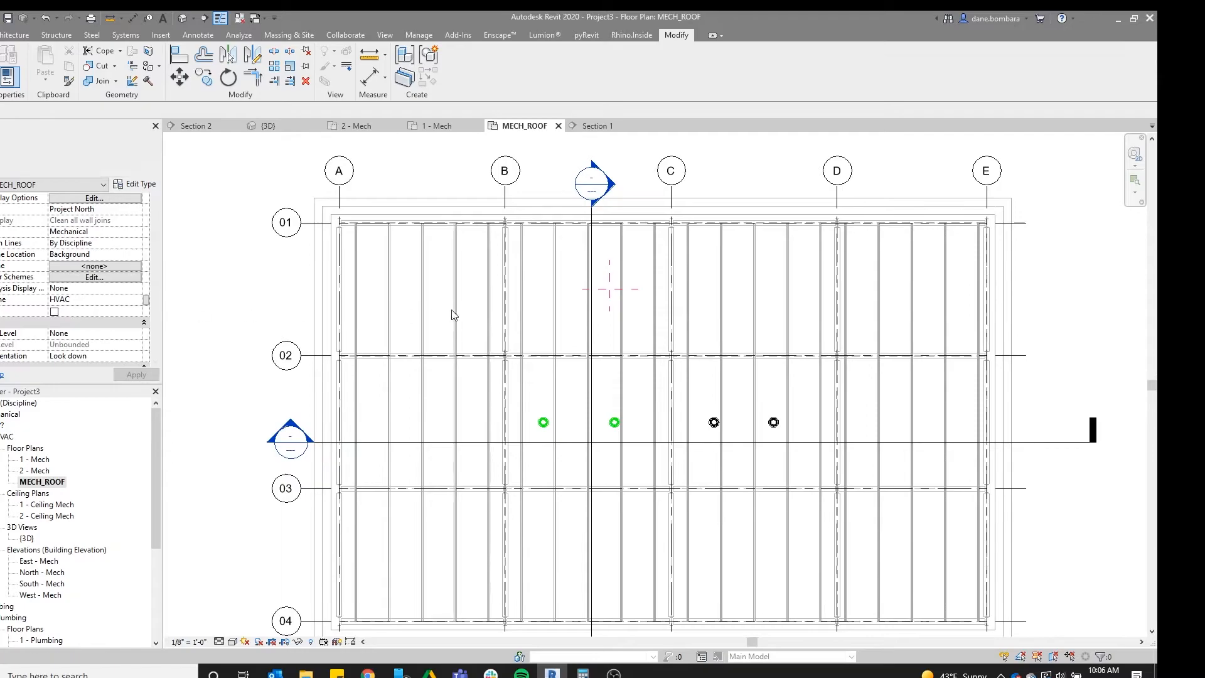
{"action": "scroll", "coordinate": [470, 305], "scroll_direction": "down", "scroll_amount": 3}
{"action": "scroll", "coordinate": [554, 285], "scroll_direction": "up", "scroll_amount": 2}
{"action": "left_click", "coordinate": [553, 284]}
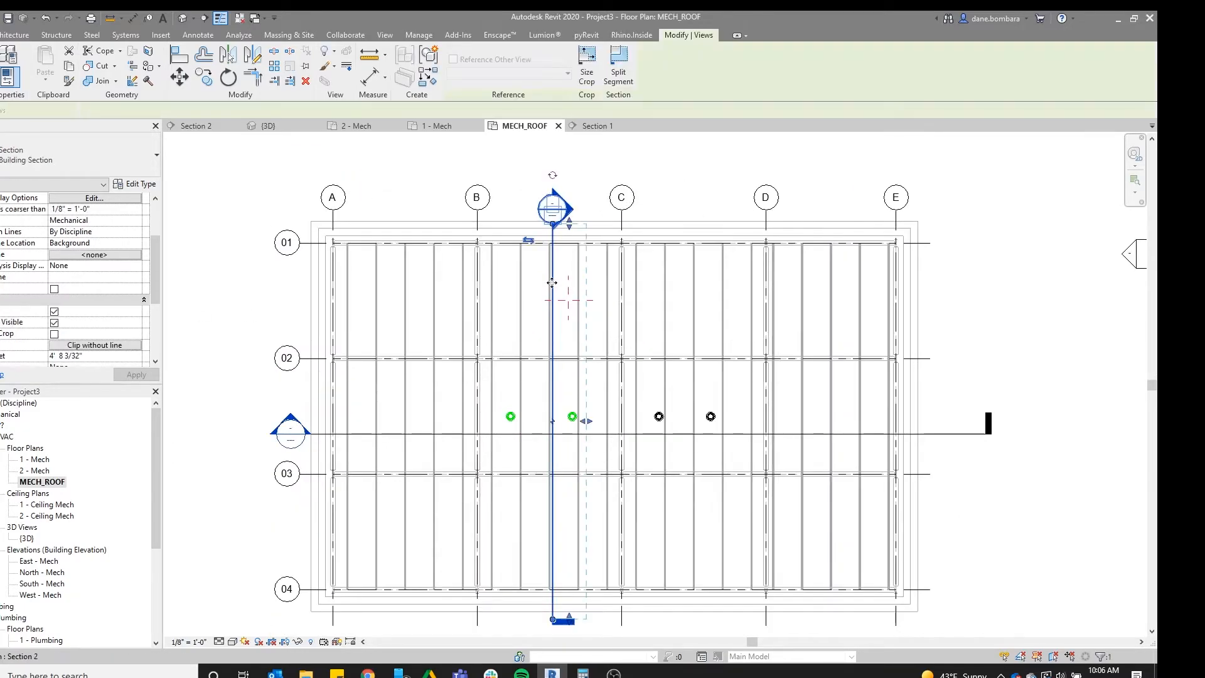
{"action": "left_click", "coordinate": [528, 239]}
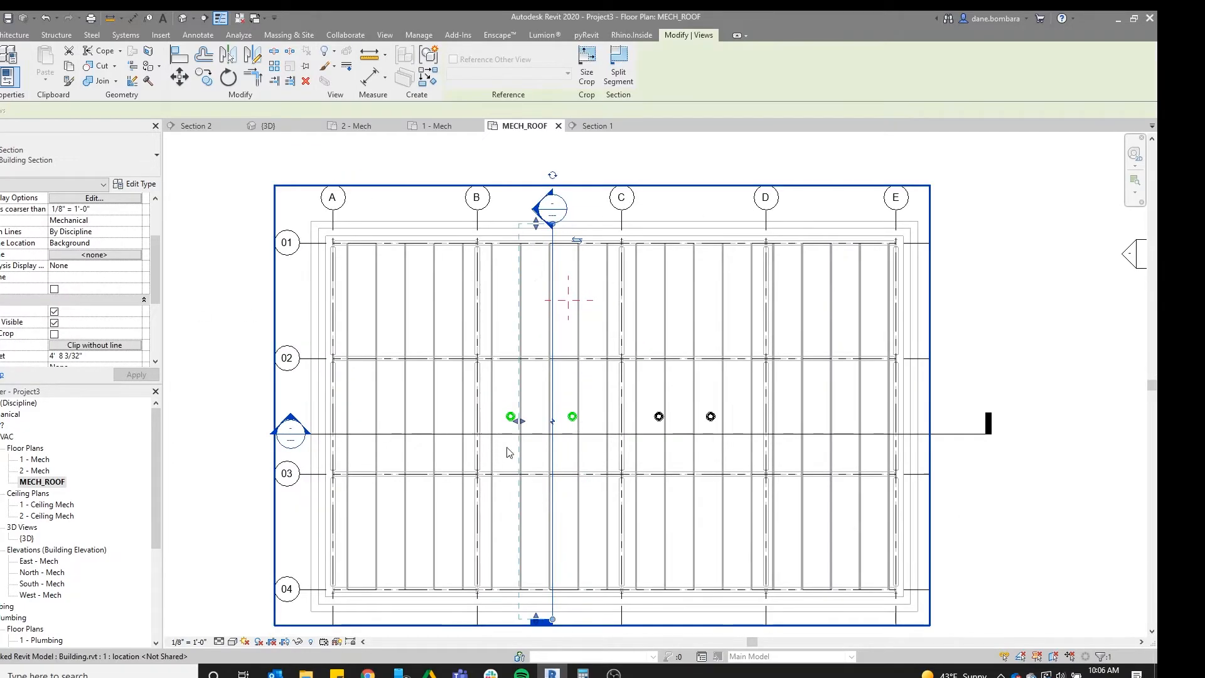
In Section 2, run an 8" pipe horizontally from the second drain's open pipe end to beside the first drain's riser near the exterior wall
{"action": "double_click", "coordinate": [551, 283]}
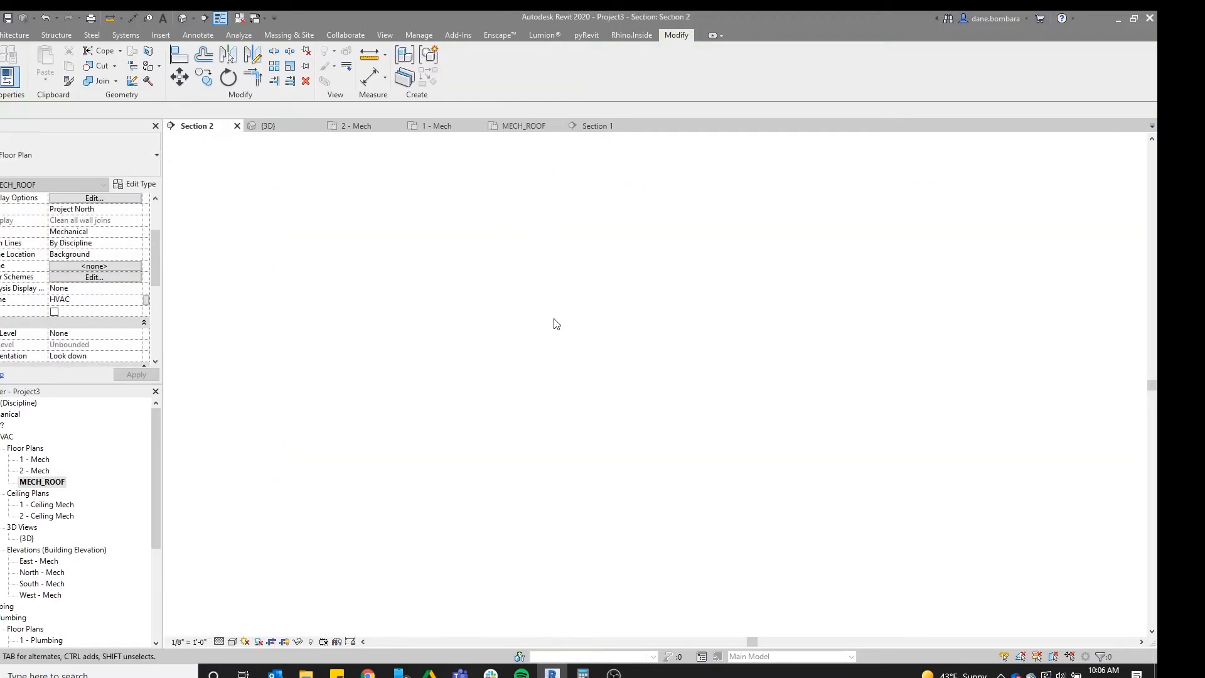
{"action": "scroll", "coordinate": [675, 245], "scroll_direction": "up", "scroll_amount": 3}
{"action": "scroll", "coordinate": [562, 404], "scroll_direction": "up", "scroll_amount": 5}
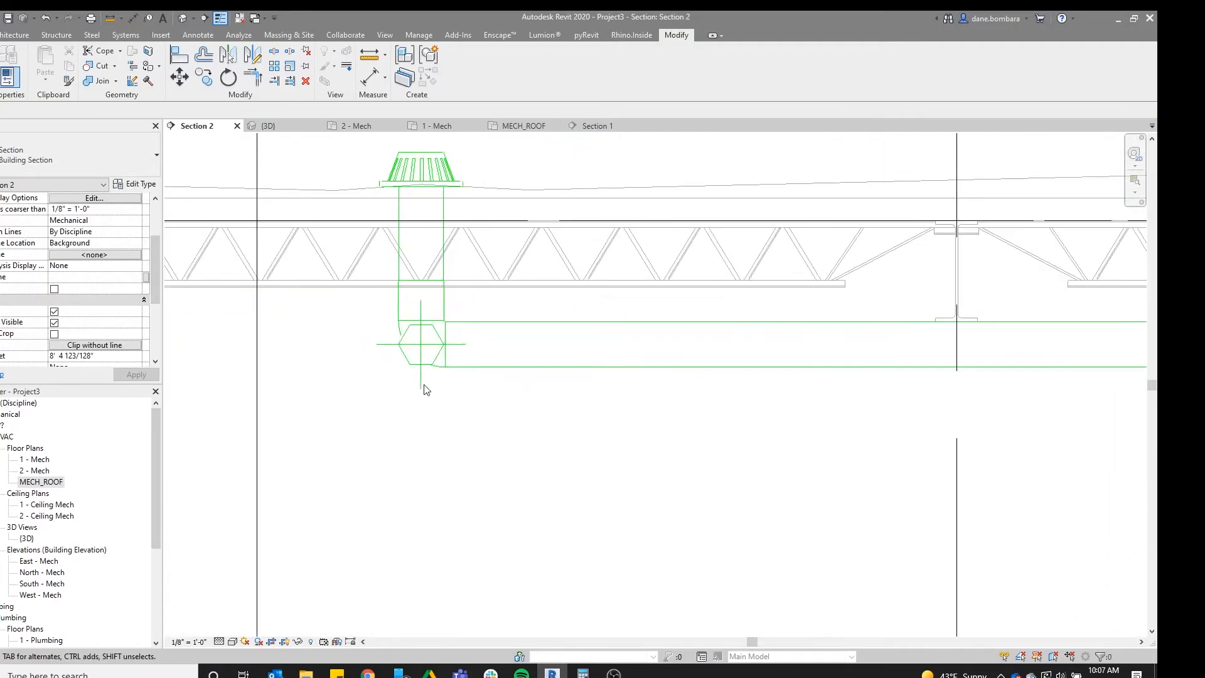
{"action": "left_click", "coordinate": [438, 381]}
{"action": "scroll", "coordinate": [390, 427], "scroll_direction": "down", "scroll_amount": 2}
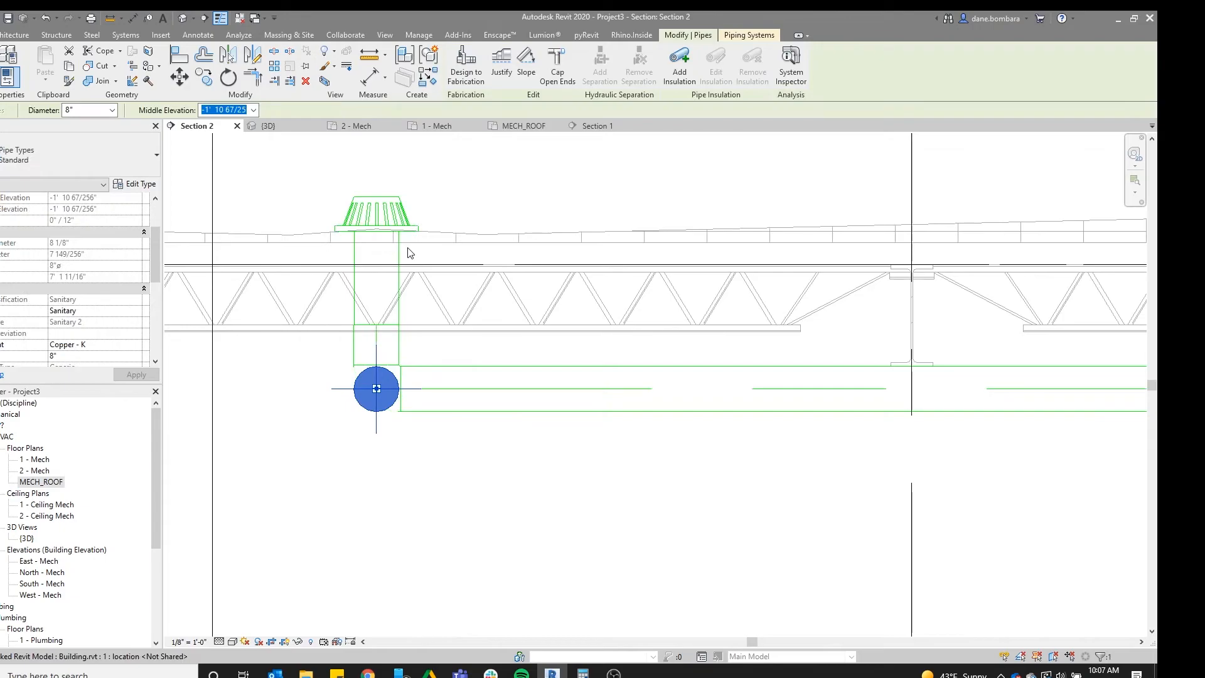
{"action": "key", "text": "s"}
{"action": "left_click", "coordinate": [376, 388]}
{"action": "scroll", "coordinate": [571, 411], "scroll_direction": "down", "scroll_amount": 2}
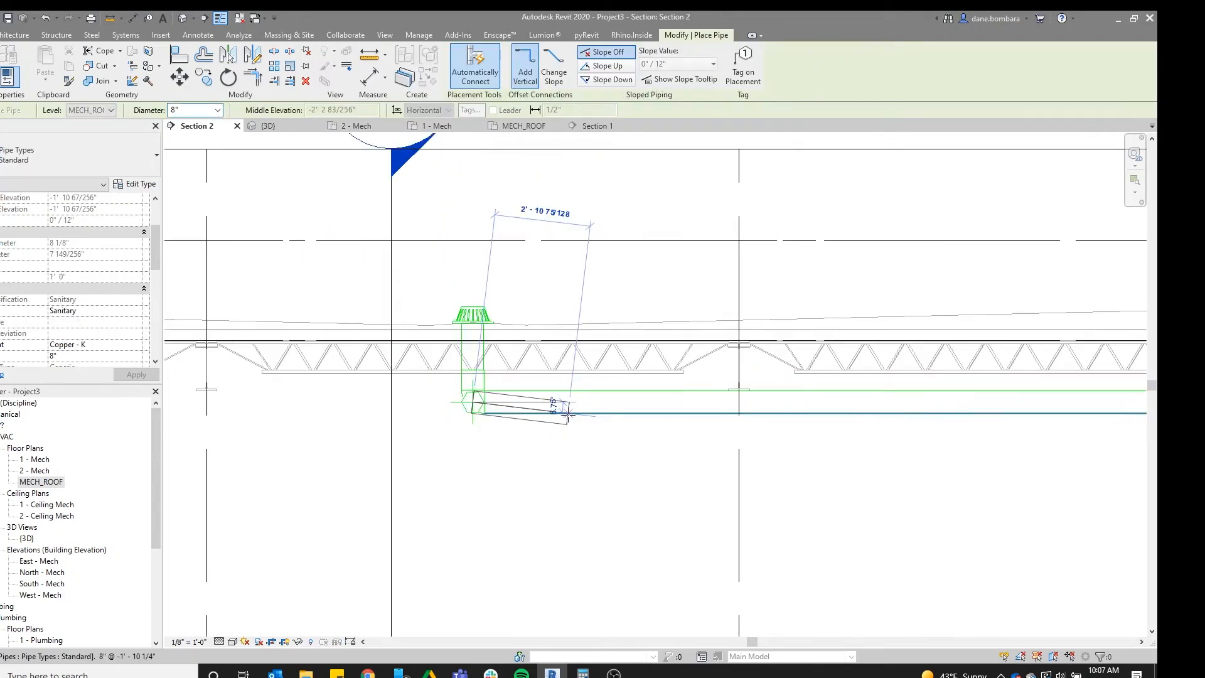
{"action": "middle_click_drag", "start_coordinate": [860, 423], "coordinate": [281, 393]}
{"action": "scroll", "coordinate": [695, 392], "scroll_direction": "up", "scroll_amount": 3}
{"action": "left_click", "coordinate": [715, 351]}
{"action": "left_click", "coordinate": [628, 417]}
Continue the 8" pipe down to a middle elevation of about -19'-8" and turn it out horizontally through the exterior wall
{"action": "scroll", "coordinate": [630, 515], "scroll_direction": "down", "scroll_amount": 3}
{"action": "middle_click_drag", "start_coordinate": [630, 514], "coordinate": [627, 270]}
{"action": "scroll", "coordinate": [627, 504], "scroll_direction": "down", "scroll_amount": 2}
{"action": "scroll", "coordinate": [627, 327], "scroll_direction": "up", "scroll_amount": 3}
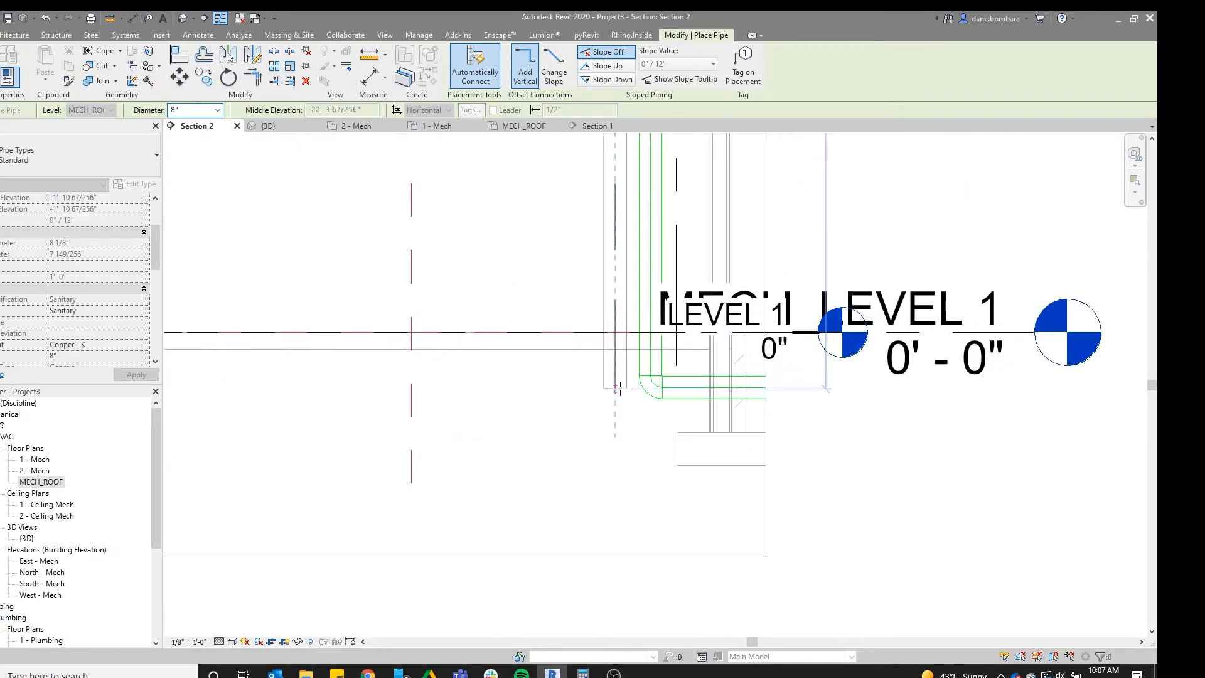
{"action": "left_click", "coordinate": [618, 307]}
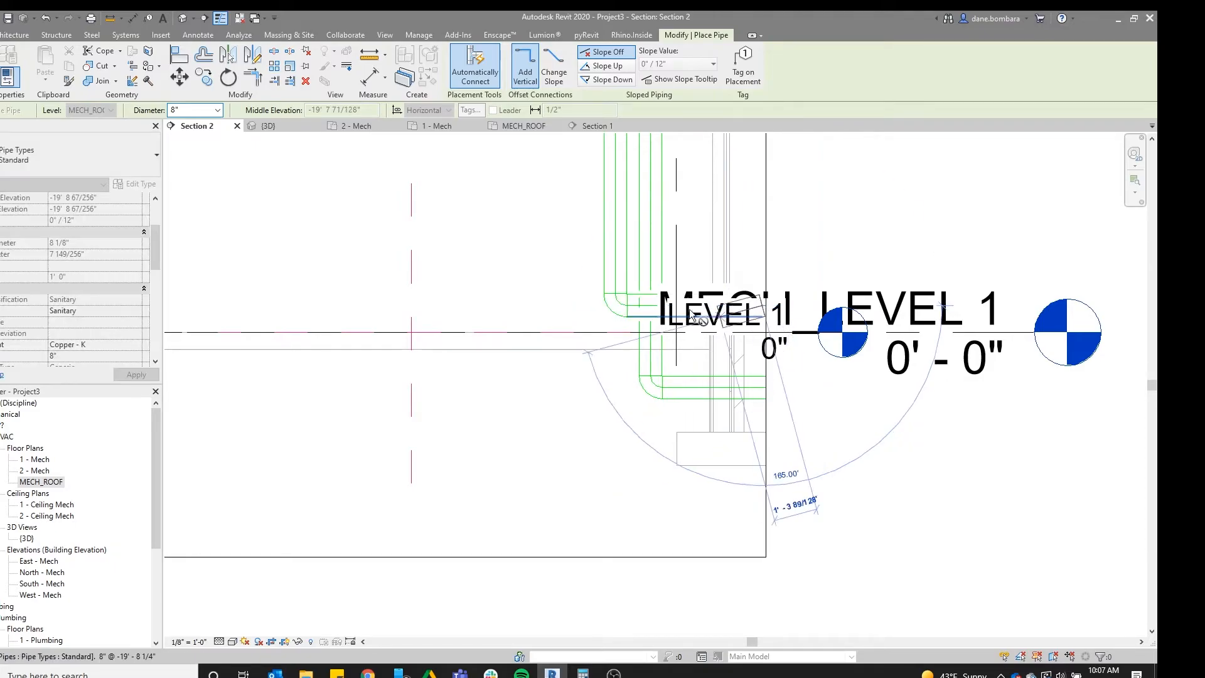
{"action": "key", "text": "Escape"}
{"action": "key", "text": "Escape"}
Align the second drain's vertical riser with the centerline of the first drain's riser in Section 2
{"action": "scroll", "coordinate": [611, 369], "scroll_direction": "up", "scroll_amount": 3}
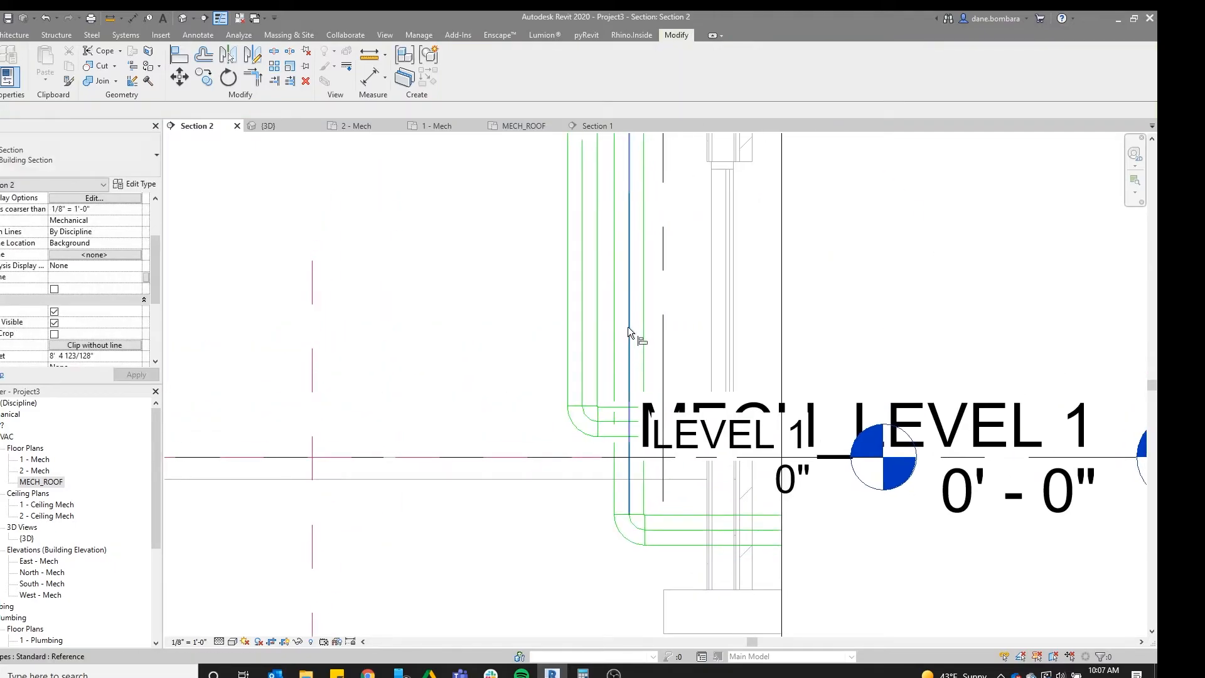
{"action": "left_click", "coordinate": [628, 328]}
{"action": "left_click", "coordinate": [582, 312]}
{"action": "scroll", "coordinate": [582, 395], "scroll_direction": "down", "scroll_amount": 2}
{"action": "middle_click_drag", "start_coordinate": [550, 263], "coordinate": [683, 546]}
{"action": "scroll", "coordinate": [701, 511], "scroll_direction": "up", "scroll_amount": 2}
{"action": "middle_click_drag", "start_coordinate": [733, 234], "coordinate": [853, 334]}
{"action": "scroll", "coordinate": [853, 334], "scroll_direction": "down", "scroll_amount": 1}
{"action": "middle_click_drag", "start_coordinate": [364, 356], "coordinate": [720, 350]}
{"action": "middle_click_drag", "start_coordinate": [330, 340], "coordinate": [470, 343]}
{"action": "scroll", "coordinate": [612, 295], "scroll_direction": "down", "scroll_amount": 1}
{"action": "middle_click_drag", "start_coordinate": [638, 337], "coordinate": [398, 281]}
Examine in the 3D view how both roof drains' pipes run across the roof and down the exterior wall
{"action": "left_click", "coordinate": [275, 127]}
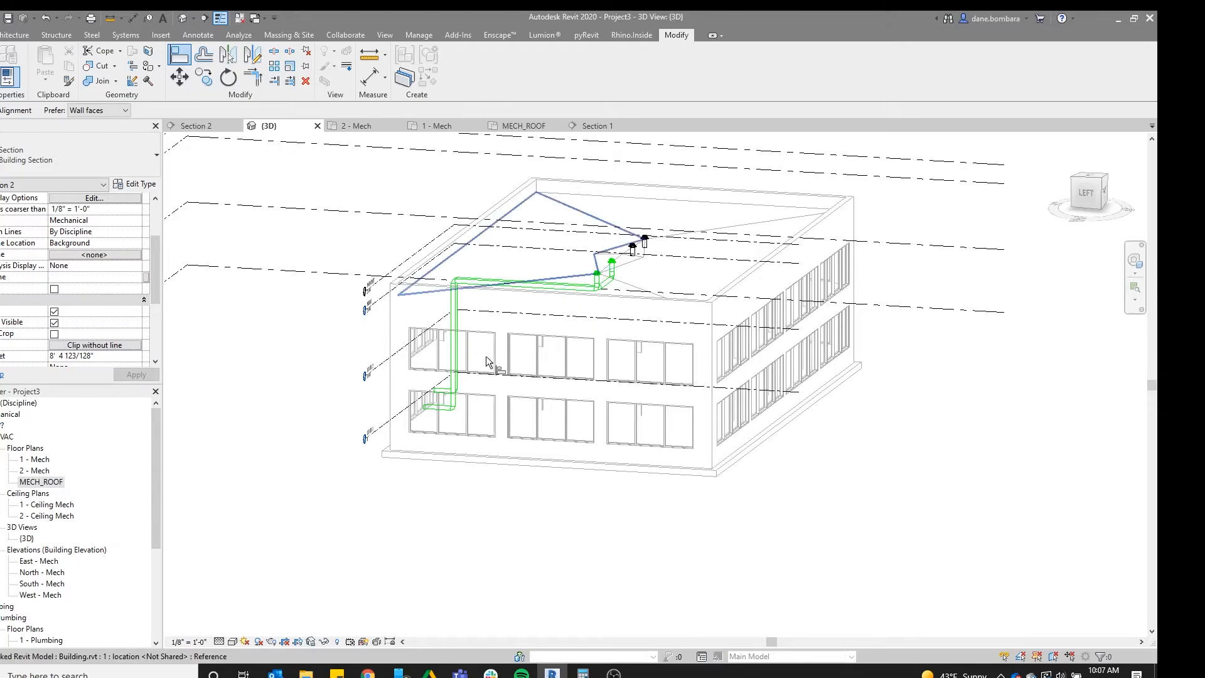
{"action": "middle_click_drag", "start_coordinate": [486, 357], "coordinate": [327, 258], "text": "shift"}
{"action": "key", "text": "Escape"}
{"action": "middle_click_drag", "start_coordinate": [338, 302], "coordinate": [412, 292], "text": "shift"}
{"action": "scroll", "coordinate": [493, 276], "scroll_direction": "up", "scroll_amount": 5}
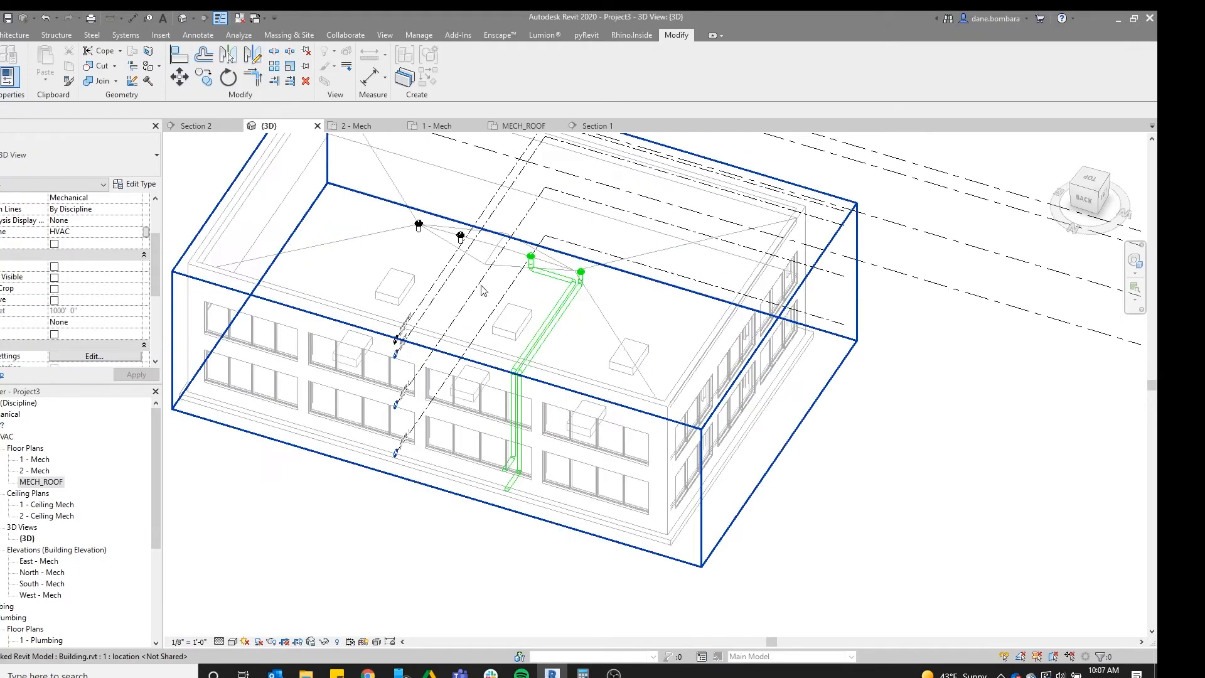
{"action": "middle_click_drag", "start_coordinate": [616, 293], "coordinate": [592, 193]}
{"action": "middle_click_drag", "start_coordinate": [525, 500], "coordinate": [405, 220], "text": "shift"}
{"action": "scroll", "coordinate": [472, 595], "scroll_direction": "up", "scroll_amount": 3}
{"action": "mouse_move", "coordinate": [477, 546]}
{"action": "middle_mouse_down", "text": "shift"}
{"action": "mouse_move", "coordinate": [557, 581]}
{"action": "mouse_move", "coordinate": [546, 617]}
{"action": "middle_mouse_up", "text": "shift"}
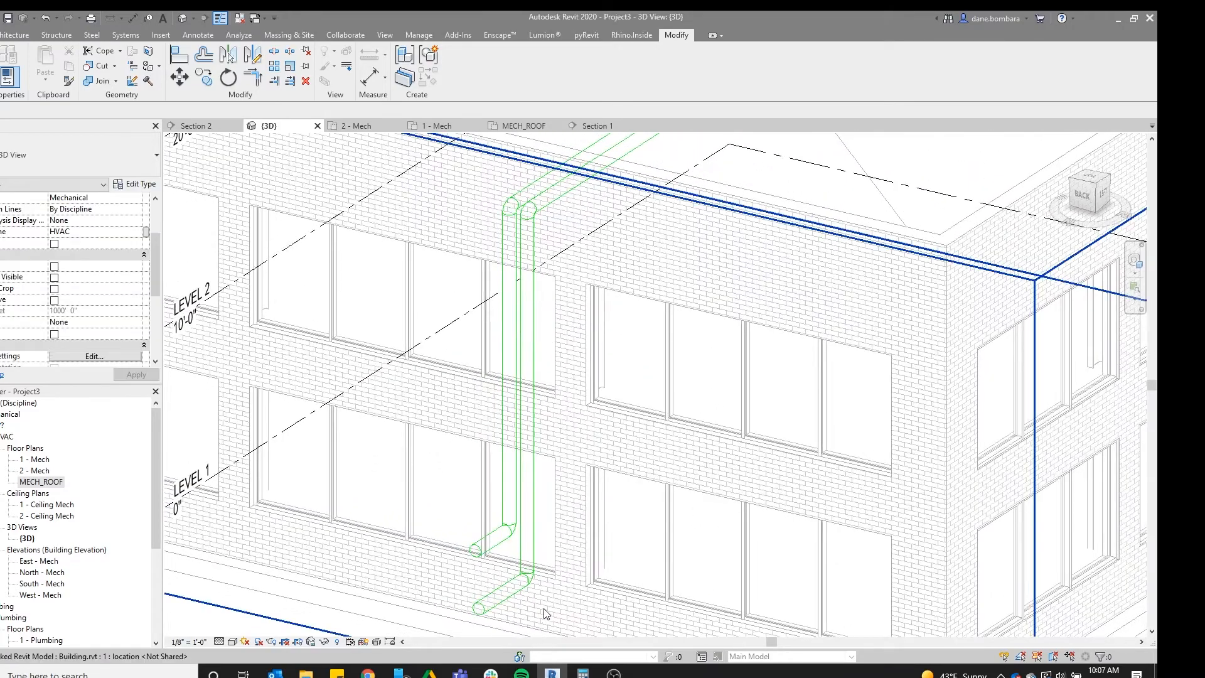
{"action": "scroll", "coordinate": [546, 616], "scroll_direction": "down", "scroll_amount": 3}
{"action": "middle_click_drag", "start_coordinate": [541, 417], "coordinate": [519, 344]}
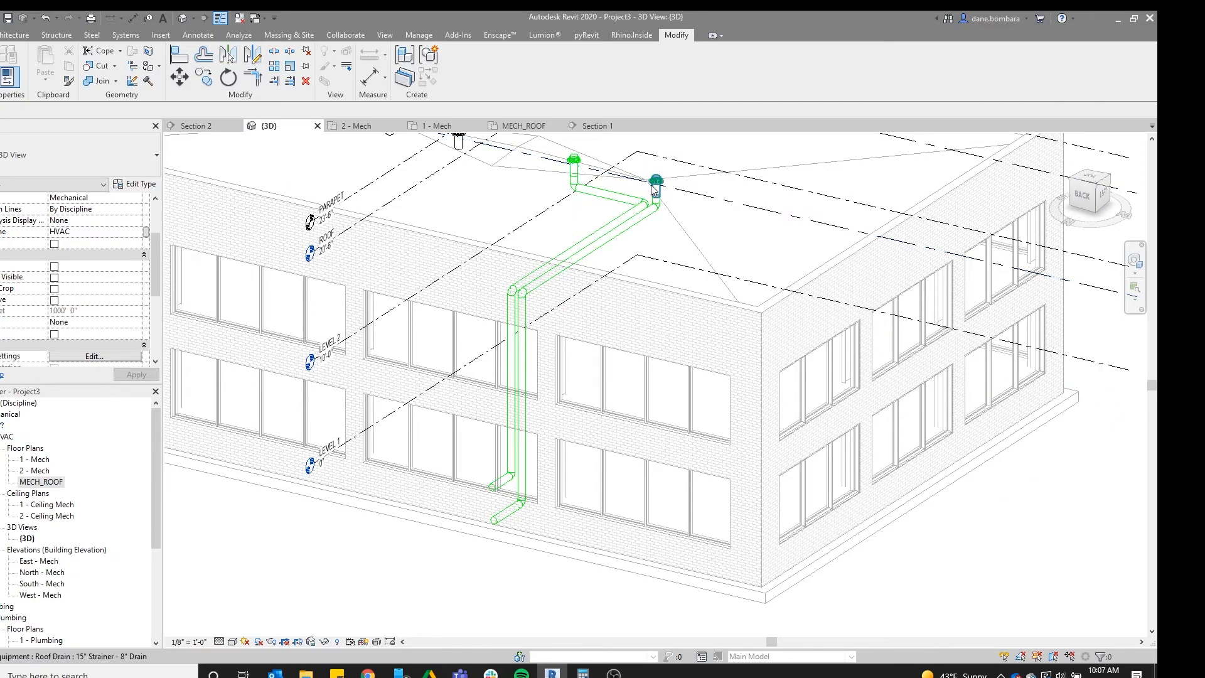
Inspect the two discharge pipes at the base of the wall, then trace the second drain's piping back up to the roof
{"action": "scroll", "coordinate": [483, 524], "scroll_direction": "up", "scroll_amount": 5}
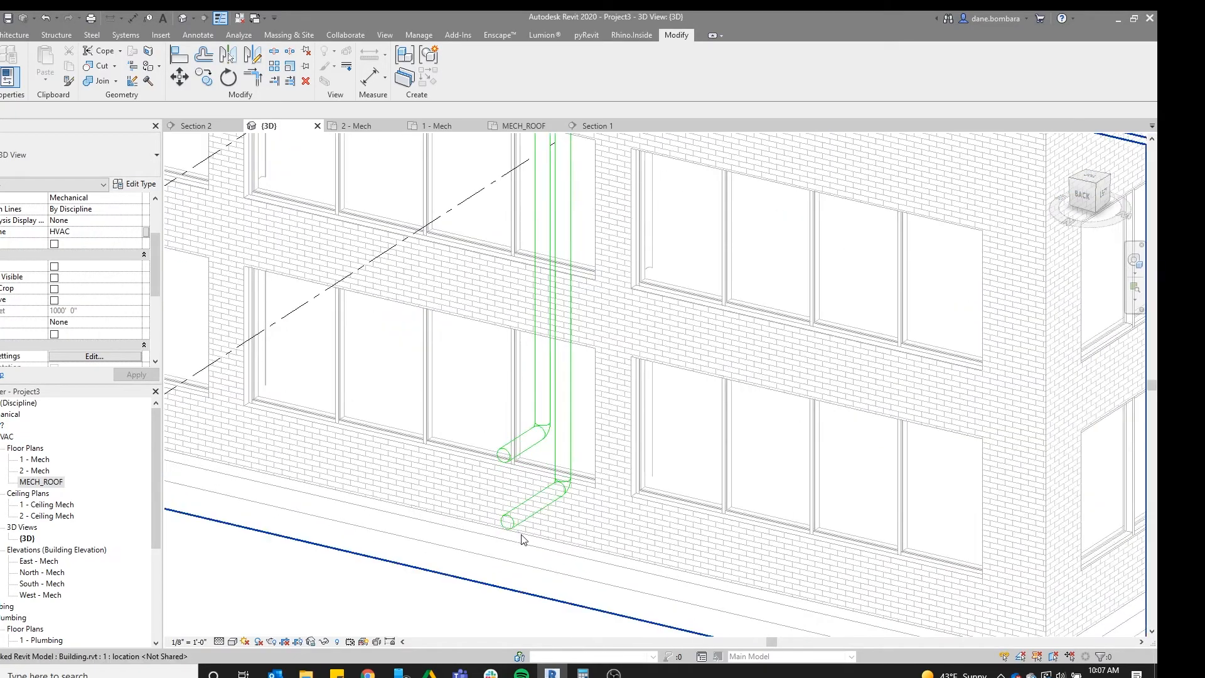
{"action": "middle_click_drag", "start_coordinate": [484, 461], "coordinate": [538, 465], "text": "shift"}
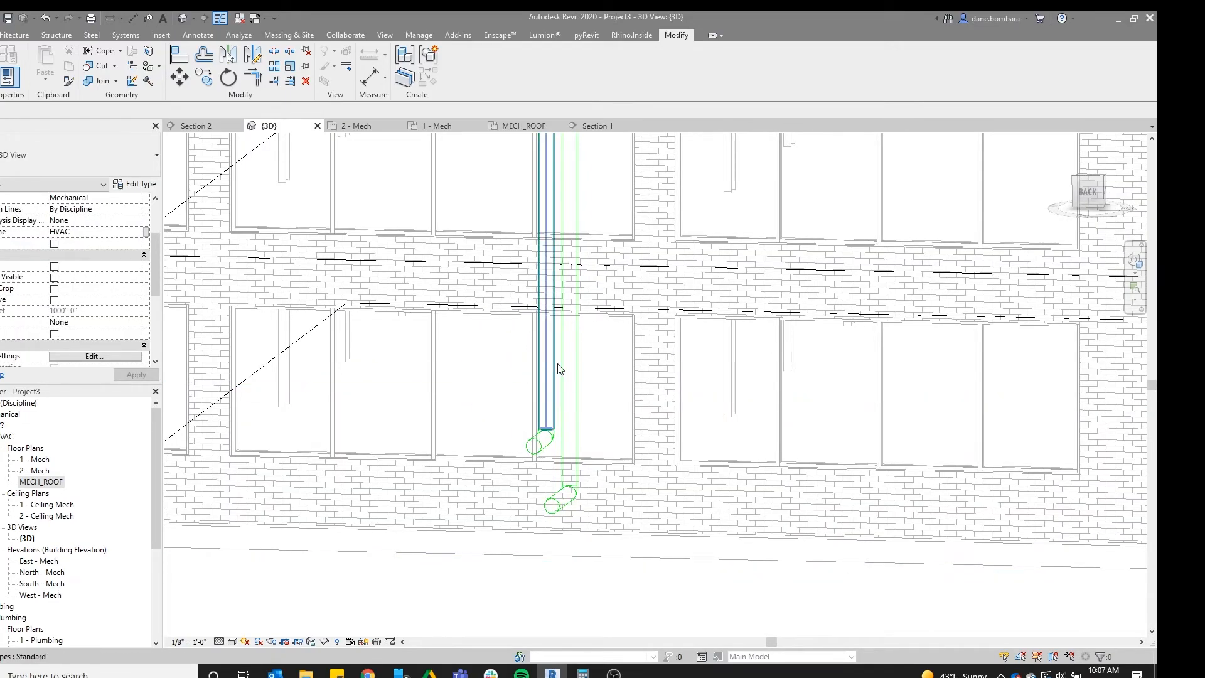
{"action": "left_click", "coordinate": [544, 461]}
{"action": "middle_click_drag", "start_coordinate": [545, 462], "coordinate": [480, 435], "text": "shift"}
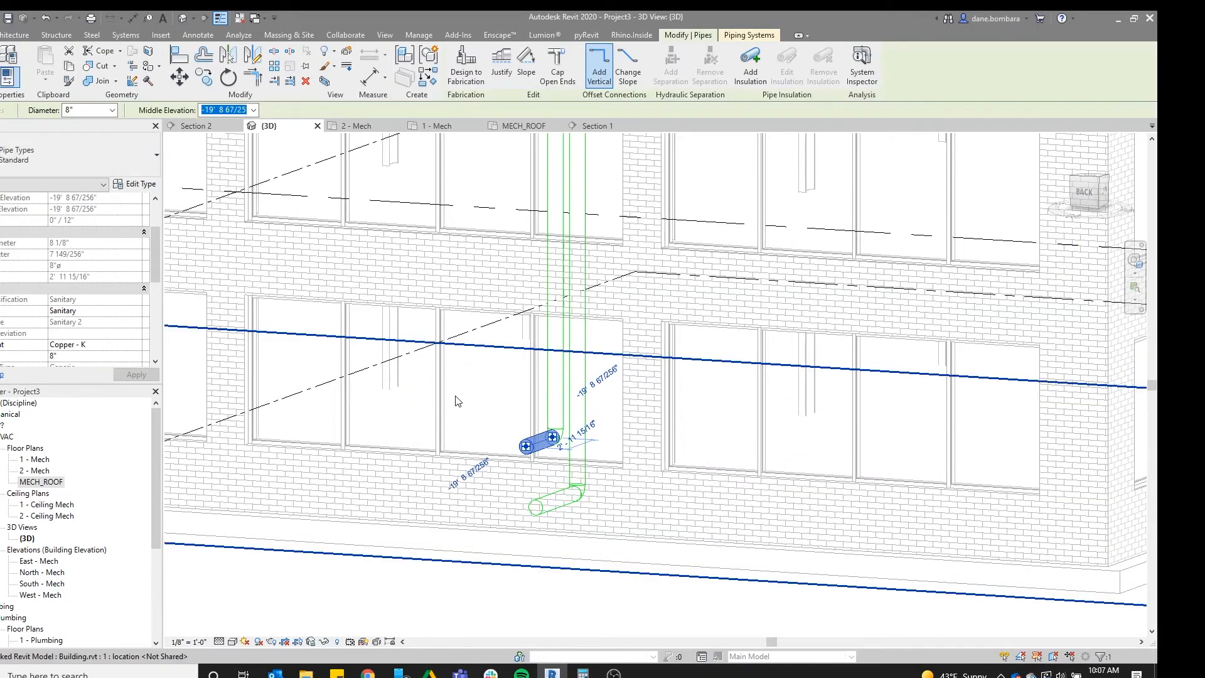
{"action": "scroll", "coordinate": [559, 384], "scroll_direction": "down", "scroll_amount": 2}
{"action": "middle_click_drag", "start_coordinate": [559, 384], "coordinate": [619, 432], "text": "shift"}
{"action": "middle_click_drag", "start_coordinate": [606, 383], "coordinate": [602, 417]}
{"action": "scroll", "coordinate": [601, 251], "scroll_direction": "up", "scroll_amount": 1}
{"action": "middle_click_drag", "start_coordinate": [596, 186], "coordinate": [577, 323]}
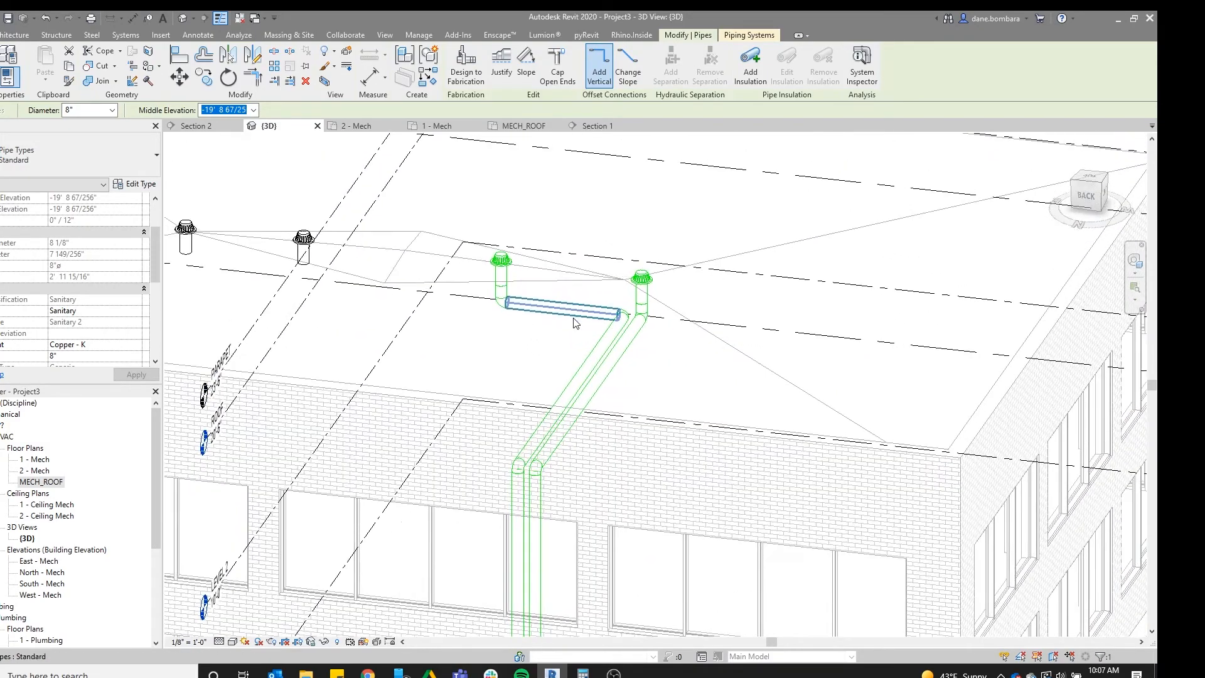
Try to shift the horizontal pipe between the two roof drains sideways in the 3D view while it is still connected
{"action": "left_click", "coordinate": [576, 310]}
{"action": "scroll", "coordinate": [576, 310], "scroll_direction": "up", "scroll_amount": 2}
{"action": "middle_click_drag", "start_coordinate": [606, 221], "coordinate": [463, 387]}
{"action": "left_click_drag", "start_coordinate": [498, 352], "coordinate": [549, 340]}
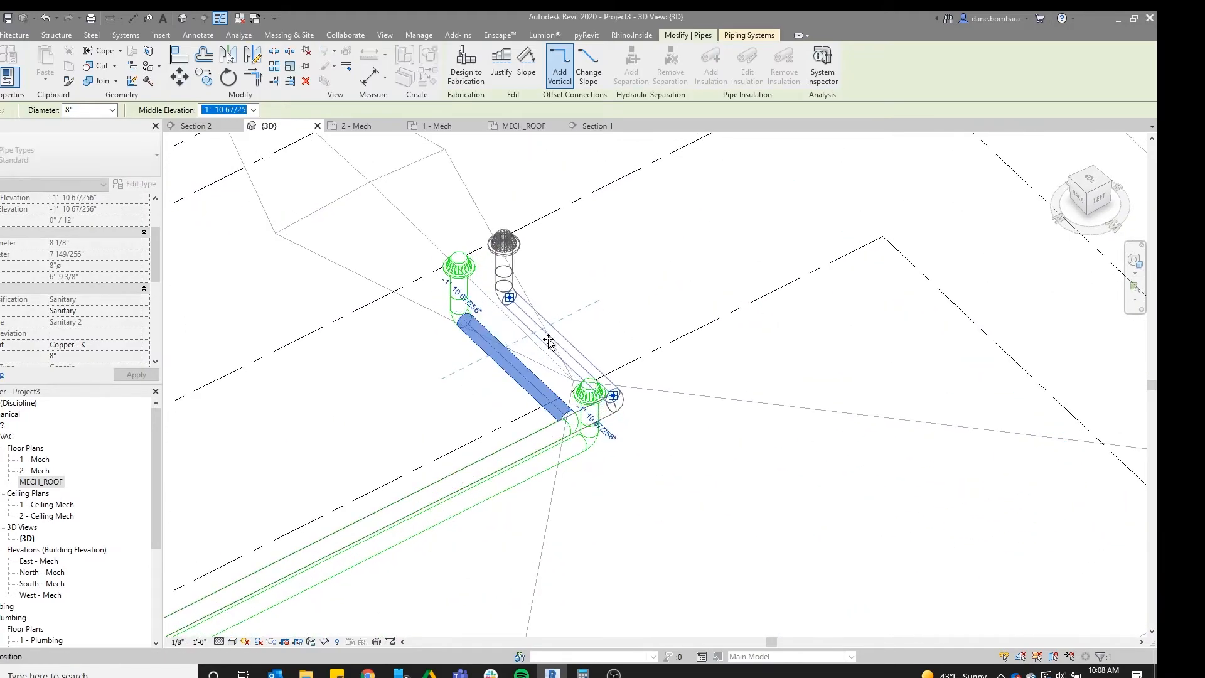
{"action": "key", "text": "ctrl+z"}
{"action": "left_click", "coordinate": [514, 387]}
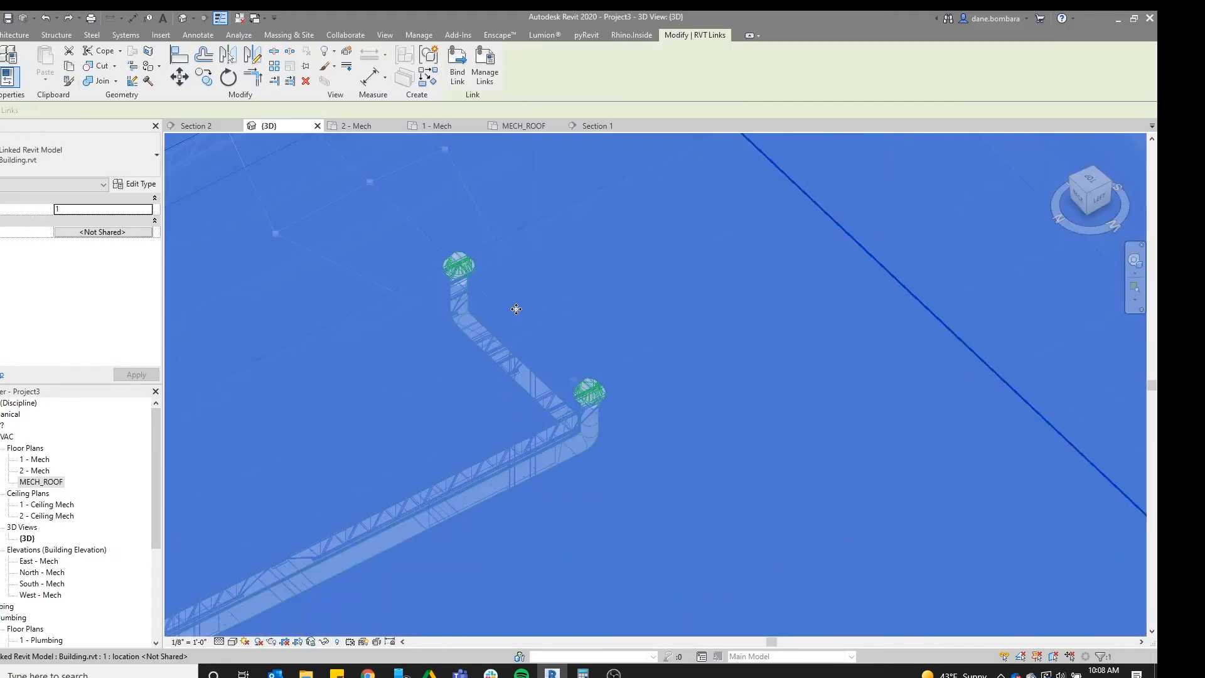
{"action": "key", "text": "Escape"}
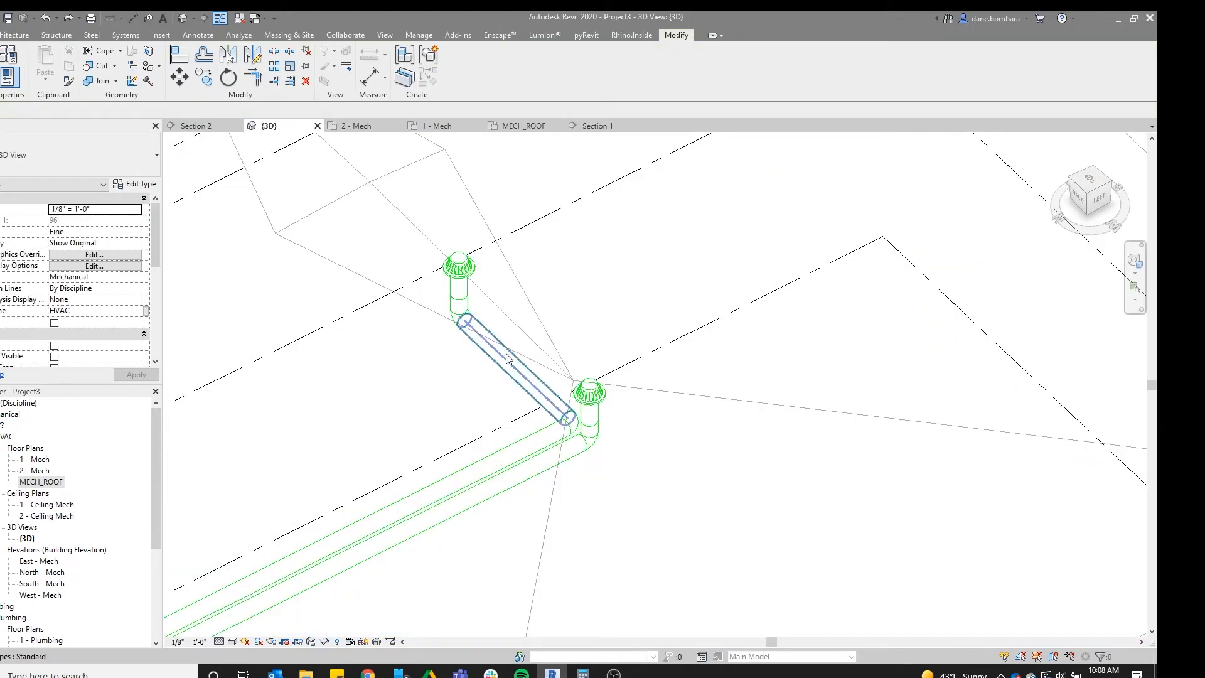
Delete the elbow below the second roof drain and shift the horizontal pipe sideways, away from the drain
{"action": "left_click", "coordinate": [479, 331]}
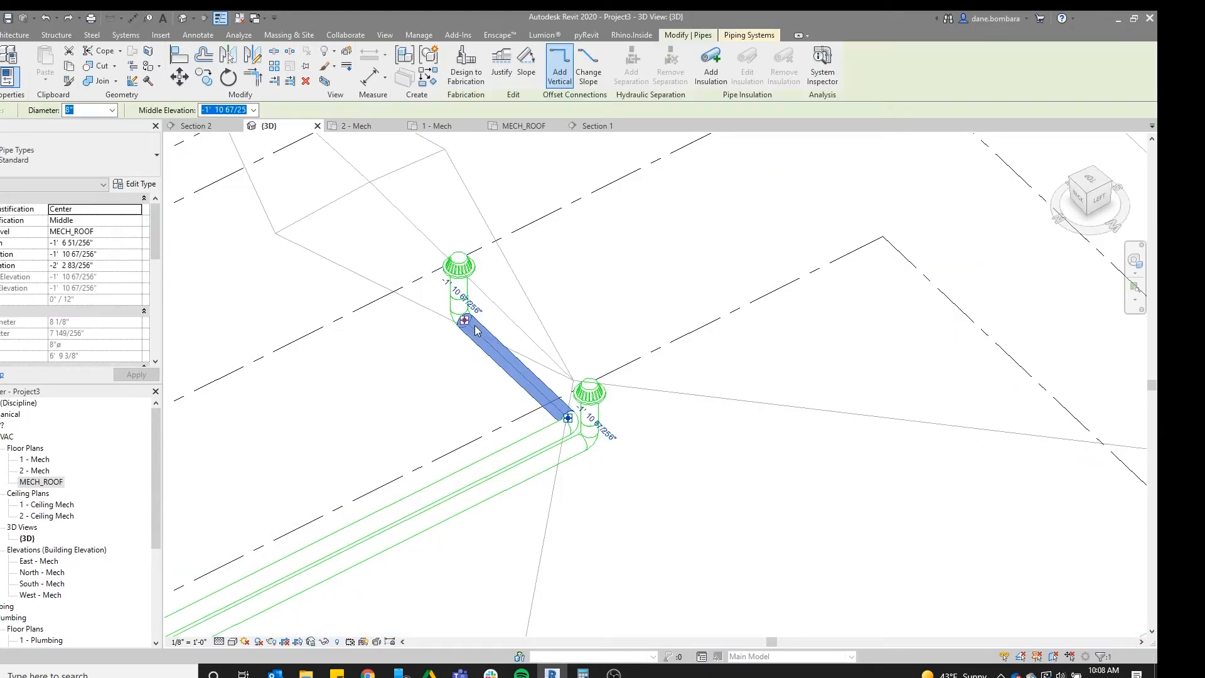
{"action": "left_click", "coordinate": [459, 310]}
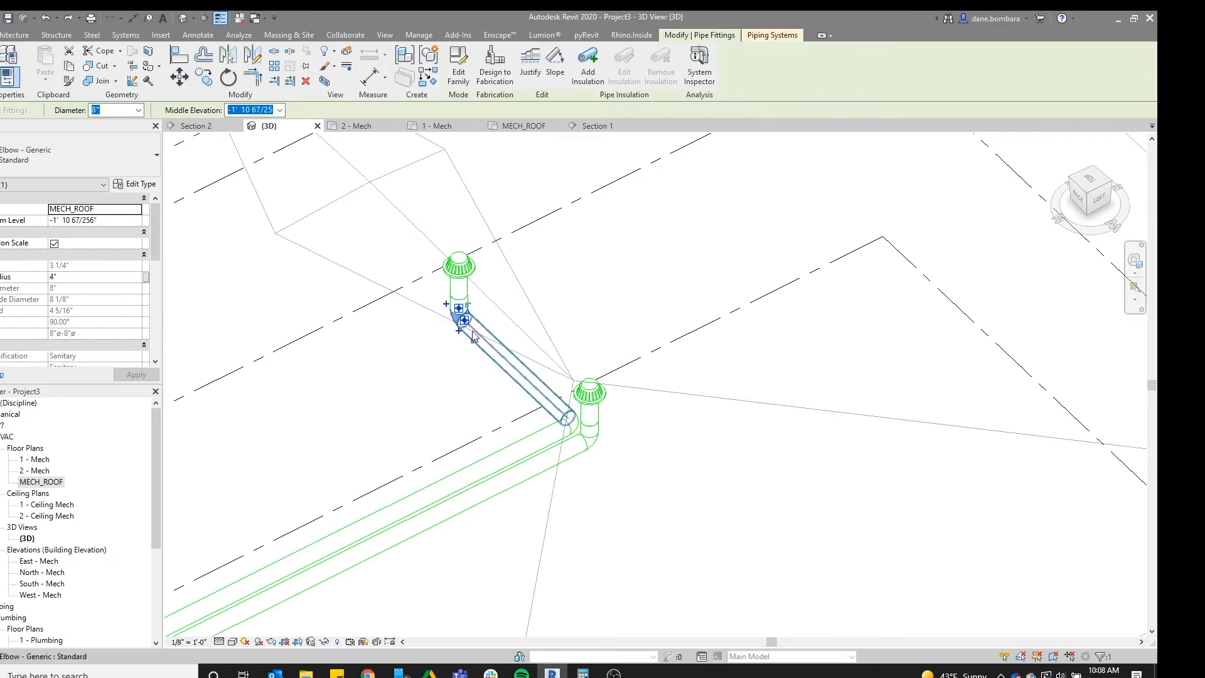
{"action": "key", "text": "Delete"}
{"action": "left_click_drag", "start_coordinate": [511, 356], "coordinate": [552, 335]}
Shift the second drain's long horizontal run sideways, carrying its riser to the brick pier between the window groups
{"action": "left_click", "coordinate": [512, 450]}
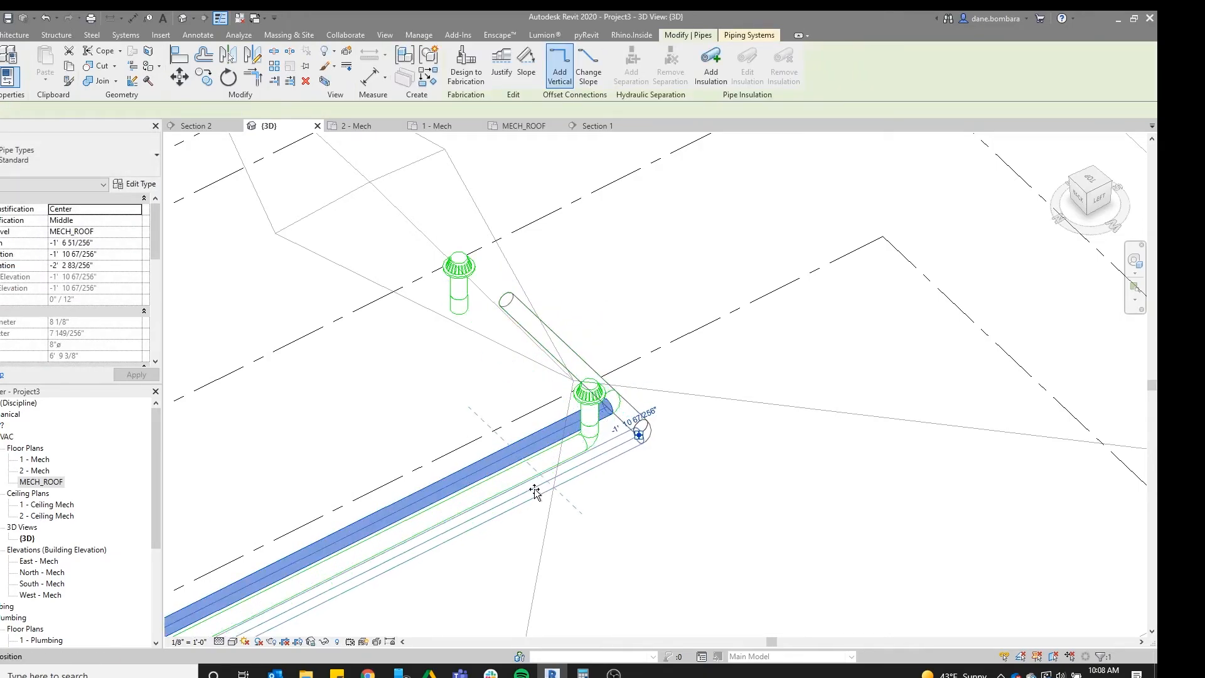
{"action": "scroll", "coordinate": [525, 489], "scroll_direction": "down", "scroll_amount": 2}
{"action": "middle_click_drag", "start_coordinate": [525, 490], "coordinate": [535, 466], "text": "shift"}
{"action": "scroll", "coordinate": [535, 471], "scroll_direction": "down", "scroll_amount": 1}
{"action": "middle_click_drag", "start_coordinate": [529, 533], "coordinate": [564, 334]}
{"action": "left_click_drag", "start_coordinate": [544, 209], "coordinate": [585, 215]}
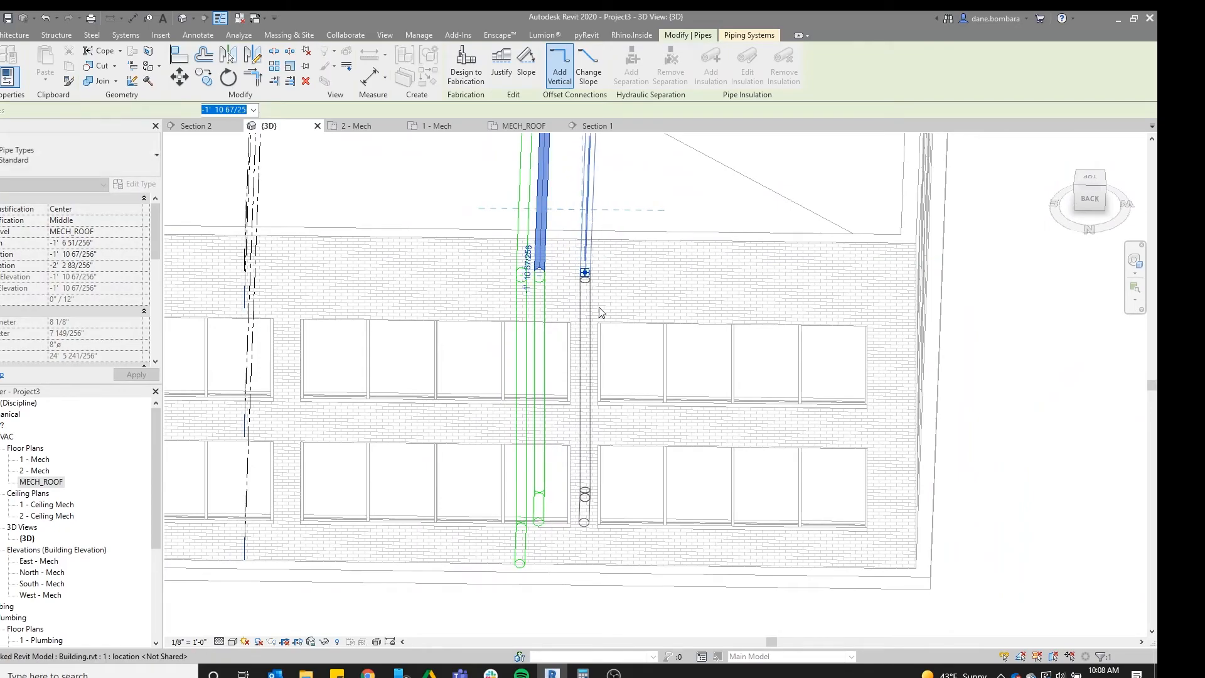
Extend the short pipe below the second roof drain to the shifted horizontal pipe's open end, reconnecting the drain
{"action": "scroll", "coordinate": [592, 368], "scroll_direction": "down", "scroll_amount": 2}
{"action": "middle_click_drag", "start_coordinate": [591, 369], "coordinate": [558, 473]}
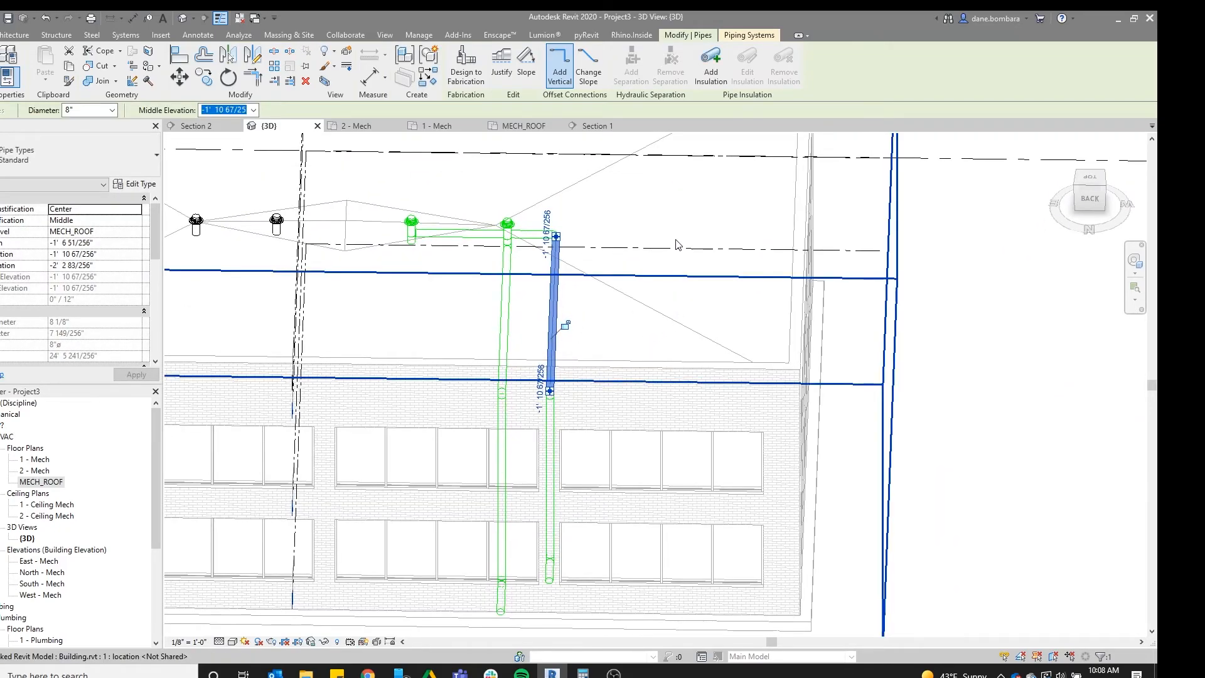
{"action": "left_click", "coordinate": [493, 297]}
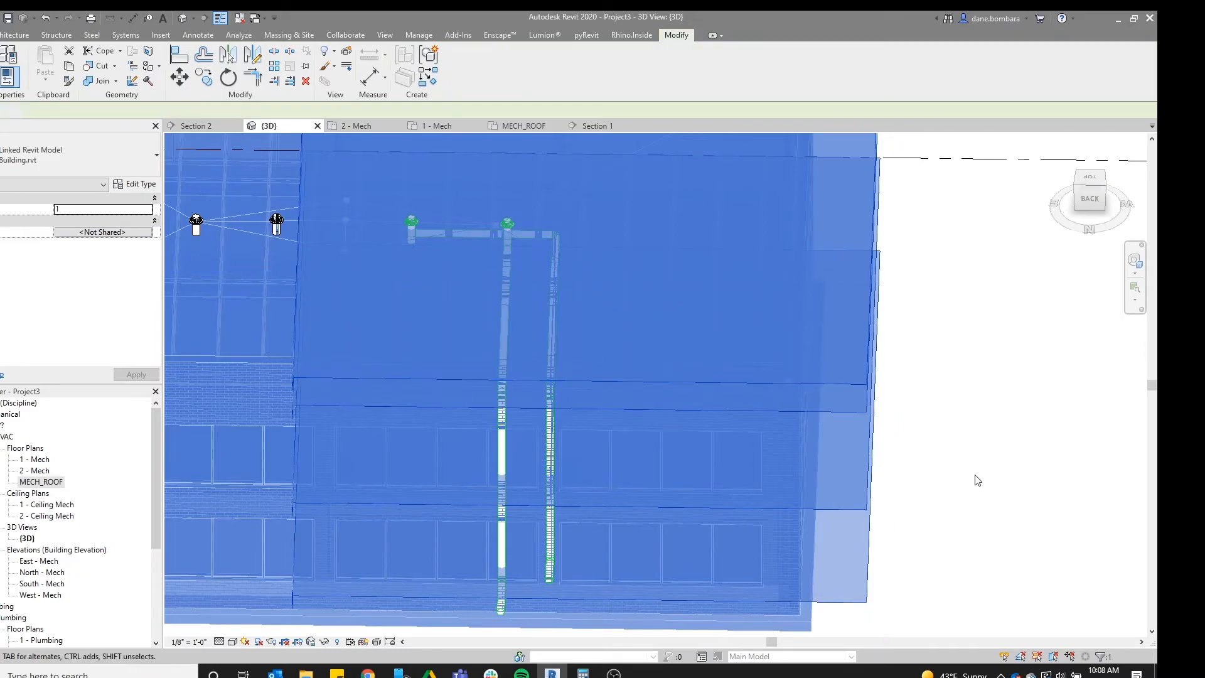
{"action": "left_click", "coordinate": [1006, 468]}
{"action": "middle_click_drag", "start_coordinate": [589, 584], "coordinate": [667, 280], "text": "shift"}
{"action": "scroll", "coordinate": [669, 245], "scroll_direction": "up", "scroll_amount": 3}
{"action": "middle_click_drag", "start_coordinate": [650, 195], "coordinate": [565, 421]}
{"action": "scroll", "coordinate": [457, 418], "scroll_direction": "up", "scroll_amount": 2}
{"action": "left_click", "coordinate": [456, 419]}
{"action": "scroll", "coordinate": [460, 414], "scroll_direction": "up", "scroll_amount": 2}
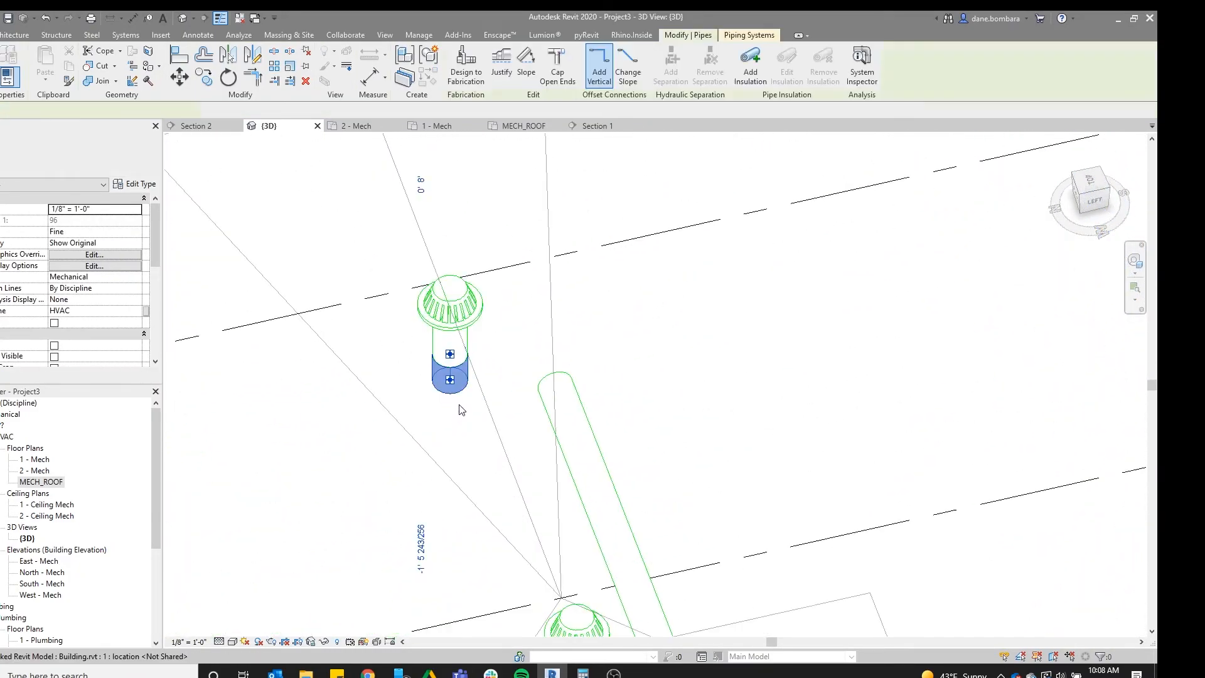
{"action": "left_click", "coordinate": [450, 380]}
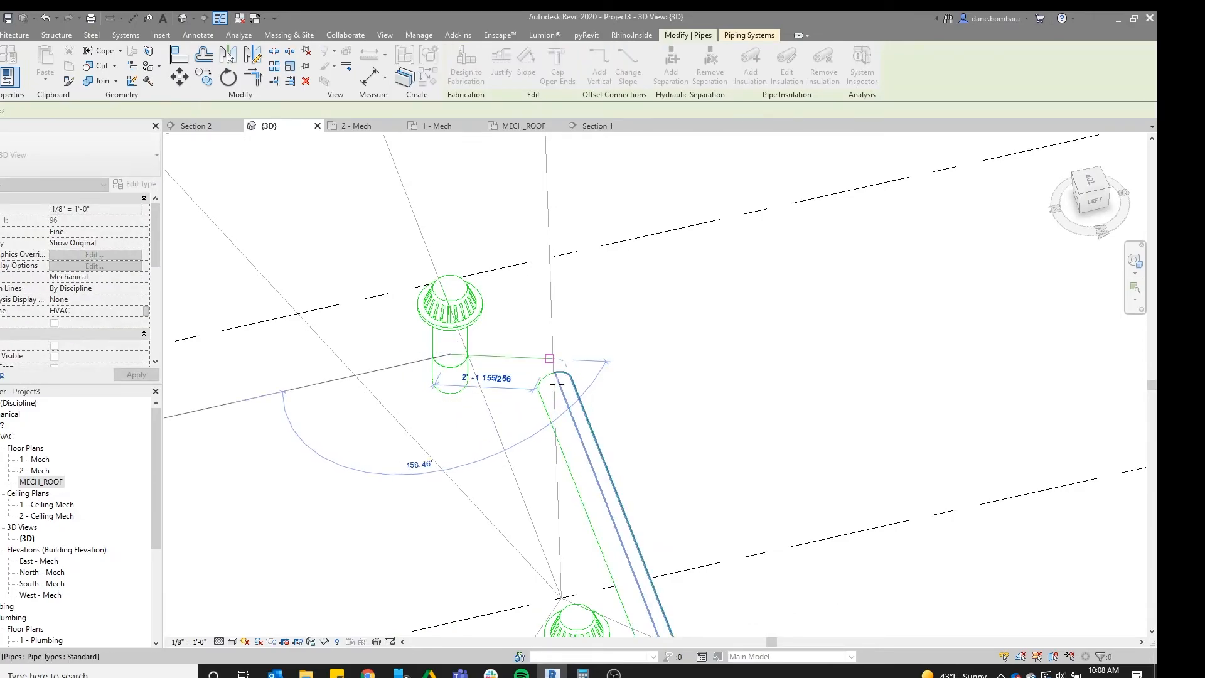
{"action": "left_click_drag", "start_coordinate": [592, 386], "coordinate": [592, 386]}
{"action": "scroll", "coordinate": [629, 387], "scroll_direction": "down", "scroll_amount": 1}
{"action": "left_click", "coordinate": [630, 388]}
{"action": "middle_click_drag", "start_coordinate": [630, 388], "coordinate": [568, 388], "text": "shift"}
{"action": "scroll", "coordinate": [596, 390], "scroll_direction": "down", "scroll_amount": 4}
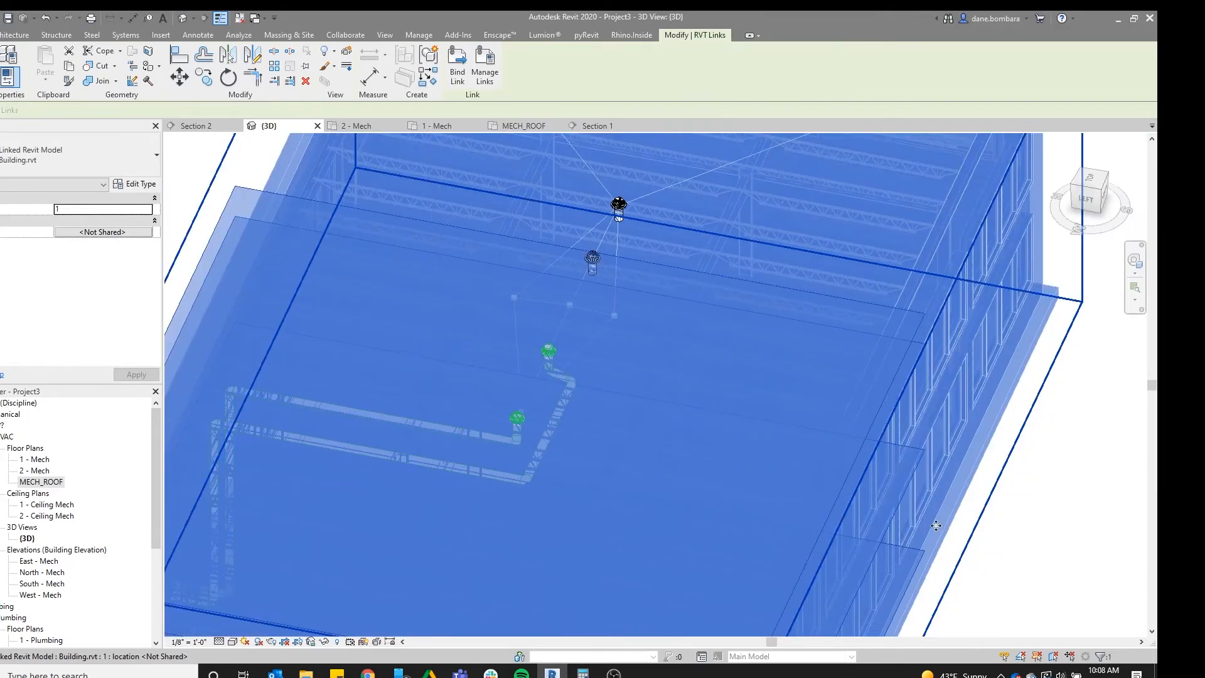
{"action": "left_click", "coordinate": [889, 540]}
Examine both routed drains' piping from above the roof and compare it with the two drains that have no piping
{"action": "middle_click_drag", "start_coordinate": [584, 457], "coordinate": [658, 416]}
{"action": "middle_click_drag", "start_coordinate": [385, 474], "coordinate": [676, 438]}
{"action": "middle_click_drag", "start_coordinate": [434, 474], "coordinate": [568, 559], "text": "shift"}
{"action": "scroll", "coordinate": [706, 450], "scroll_direction": "down", "scroll_amount": 1}
{"action": "scroll", "coordinate": [553, 489], "scroll_direction": "down", "scroll_amount": 2}
{"action": "middle_click_drag", "start_coordinate": [607, 366], "coordinate": [607, 442]}
{"action": "scroll", "coordinate": [528, 447], "scroll_direction": "up", "scroll_amount": 2}
{"action": "scroll", "coordinate": [650, 403], "scroll_direction": "up", "scroll_amount": 2}
{"action": "middle_click_drag", "start_coordinate": [540, 314], "coordinate": [574, 388]}
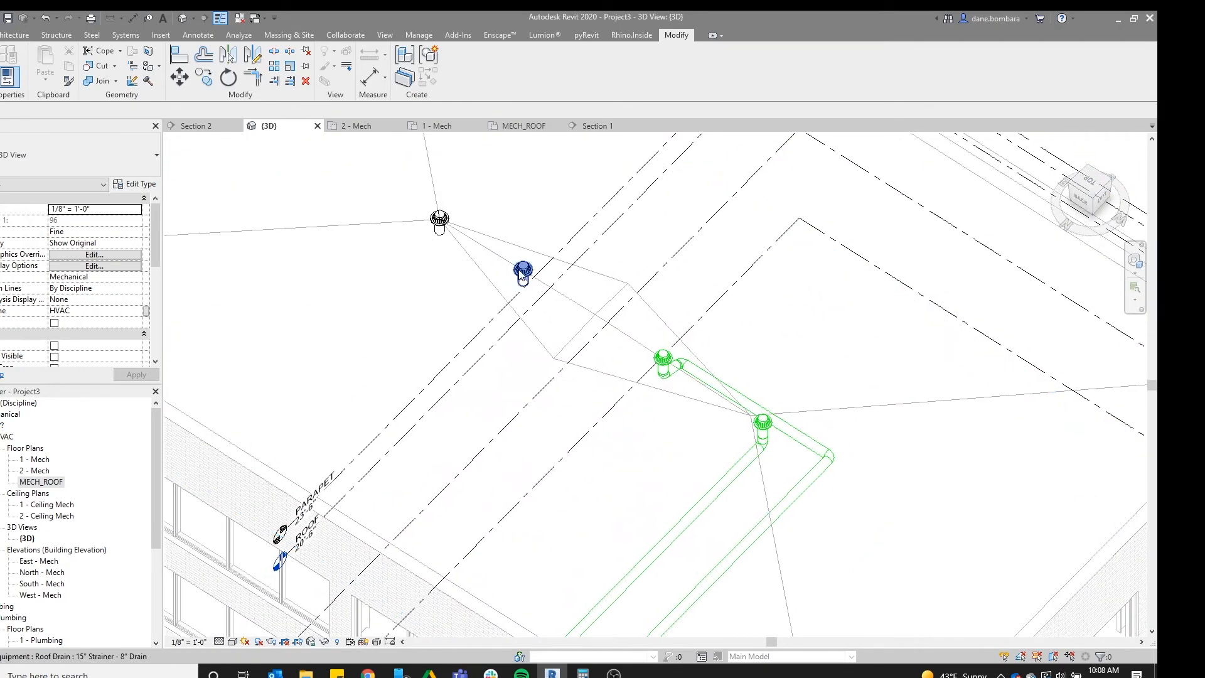
{"action": "left_click", "coordinate": [443, 223]}
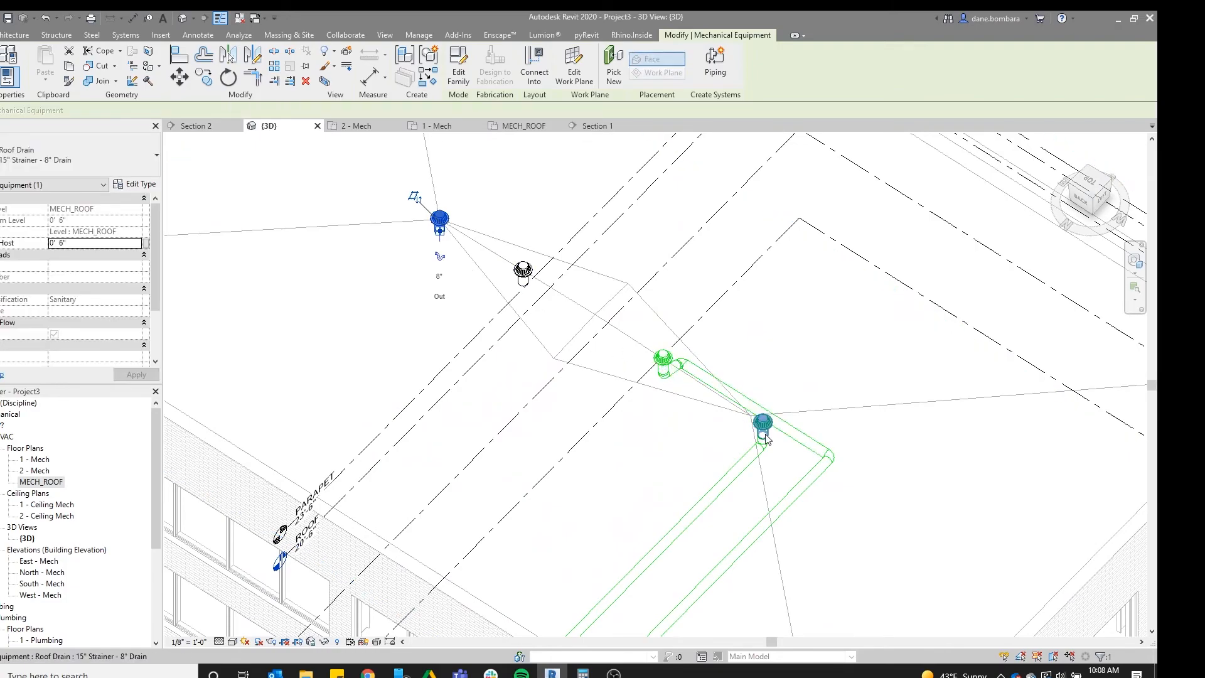
{"action": "middle_click_drag", "start_coordinate": [766, 438], "coordinate": [758, 372]}
{"action": "scroll", "coordinate": [716, 379], "scroll_direction": "down", "scroll_amount": 1}
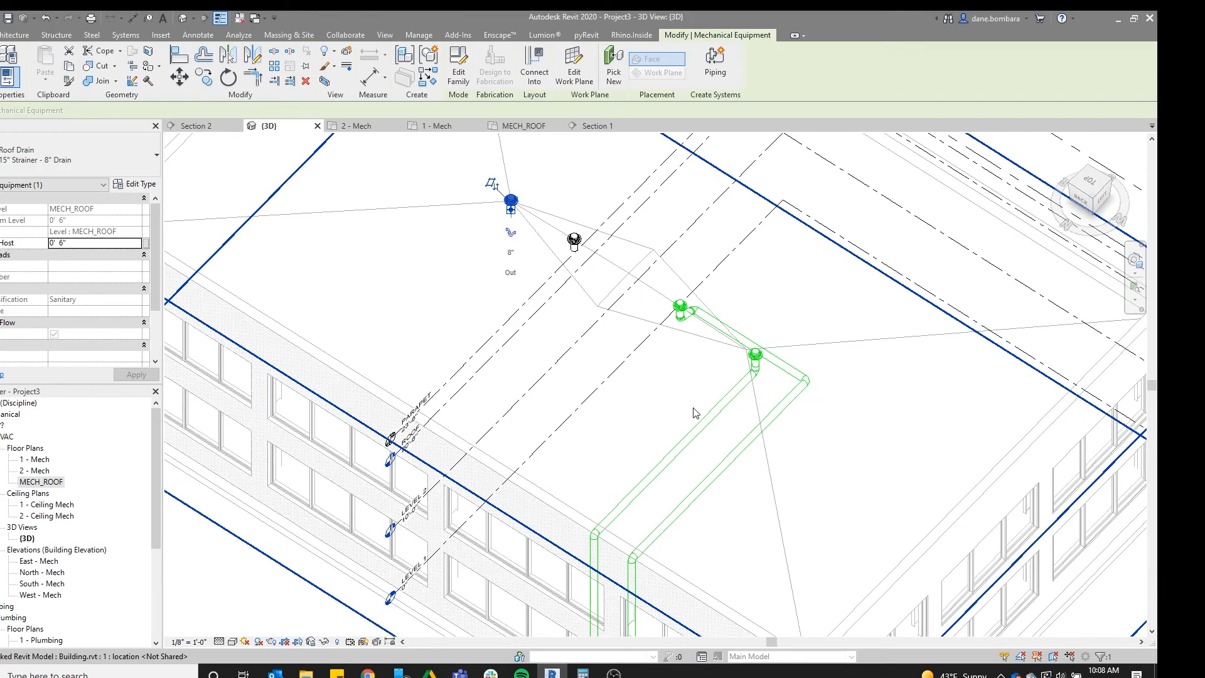
{"action": "scroll", "coordinate": [696, 413], "scroll_direction": "down", "scroll_amount": 1}
{"action": "middle_click_drag", "start_coordinate": [679, 437], "coordinate": [634, 414], "text": "shift"}
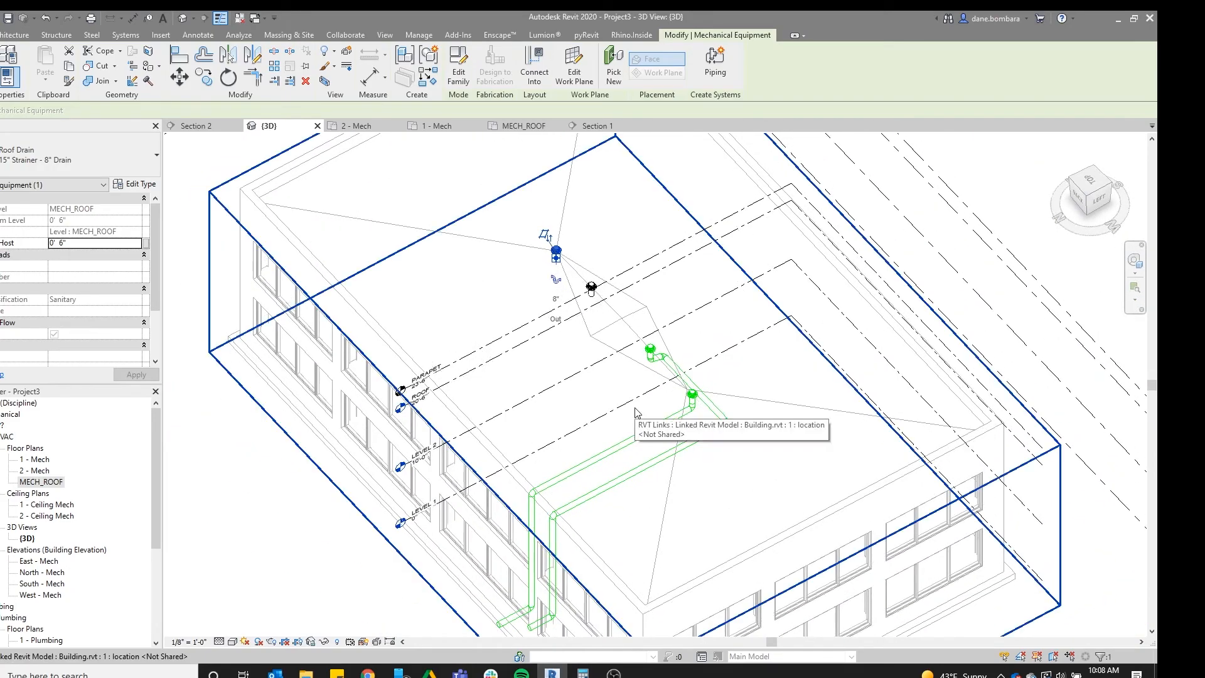
Hide the Roofs category in the 3D view through its Visibility/Graphic Overrides
{"action": "key", "text": "v"}
{"action": "key", "text": "g"}
{"action": "left_click", "coordinate": [390, 324]}
{"action": "scroll", "coordinate": [383, 427], "scroll_direction": "down", "scroll_amount": 10}
{"action": "left_click", "coordinate": [371, 504]}
{"action": "scroll", "coordinate": [368, 477], "scroll_direction": "down", "scroll_amount": 1}
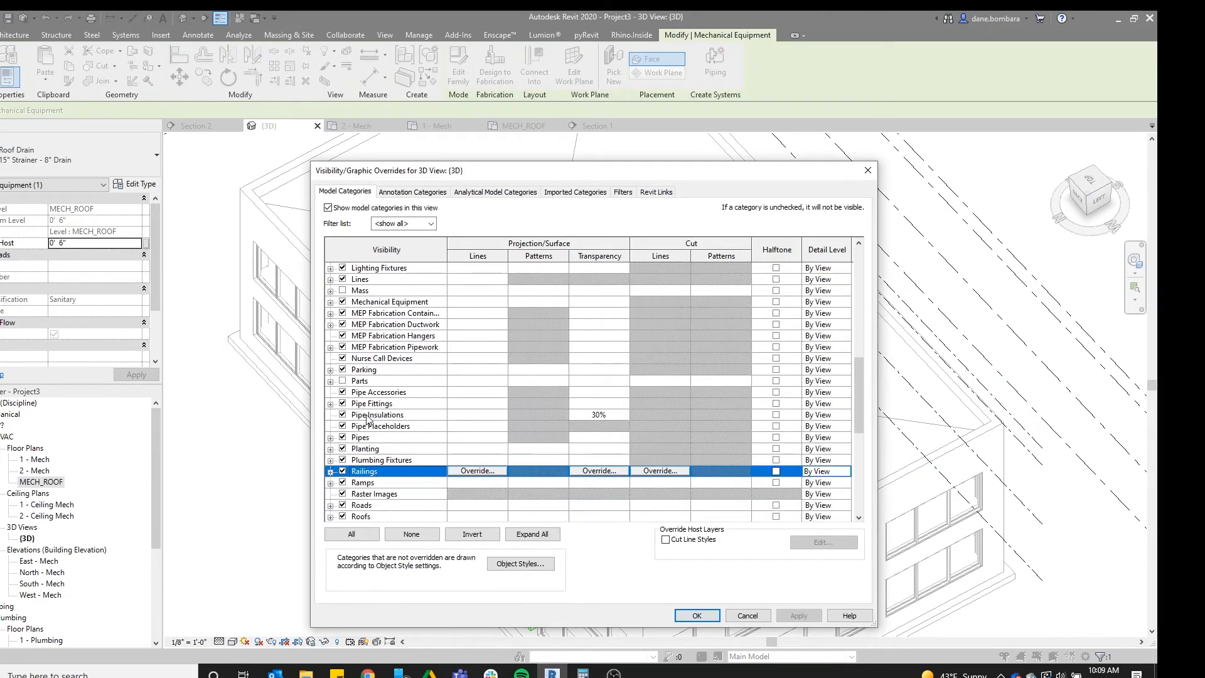
{"action": "left_click", "coordinate": [366, 518]}
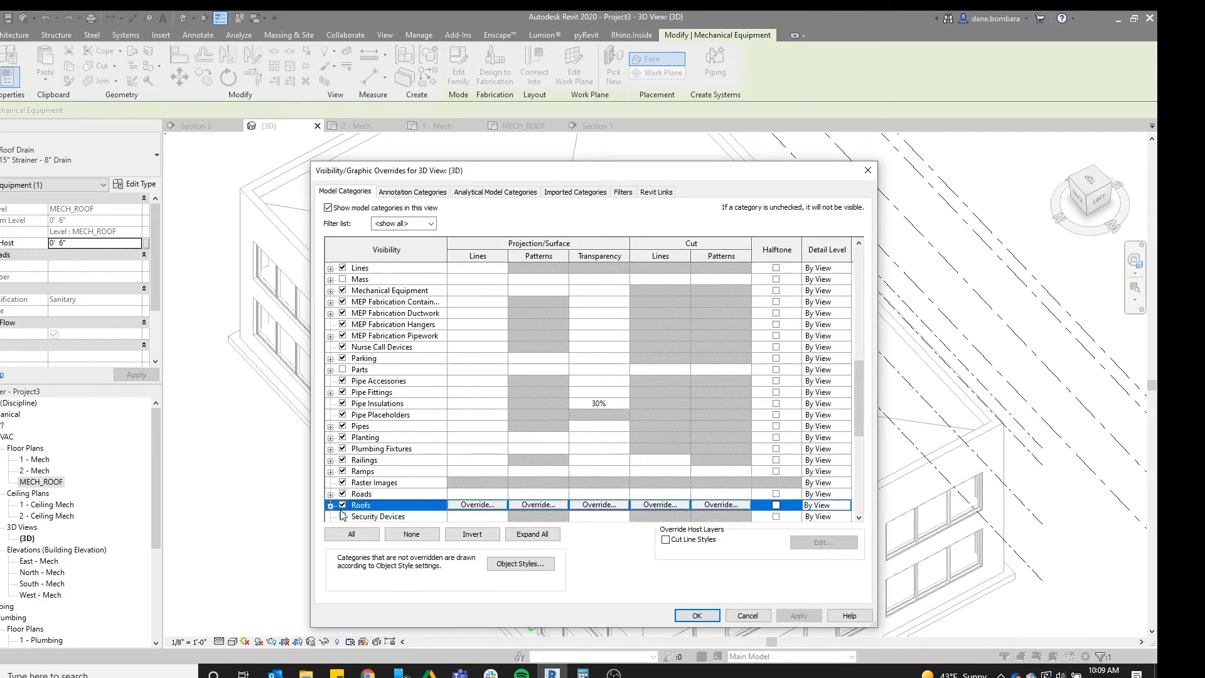
{"action": "left_click", "coordinate": [708, 620]}
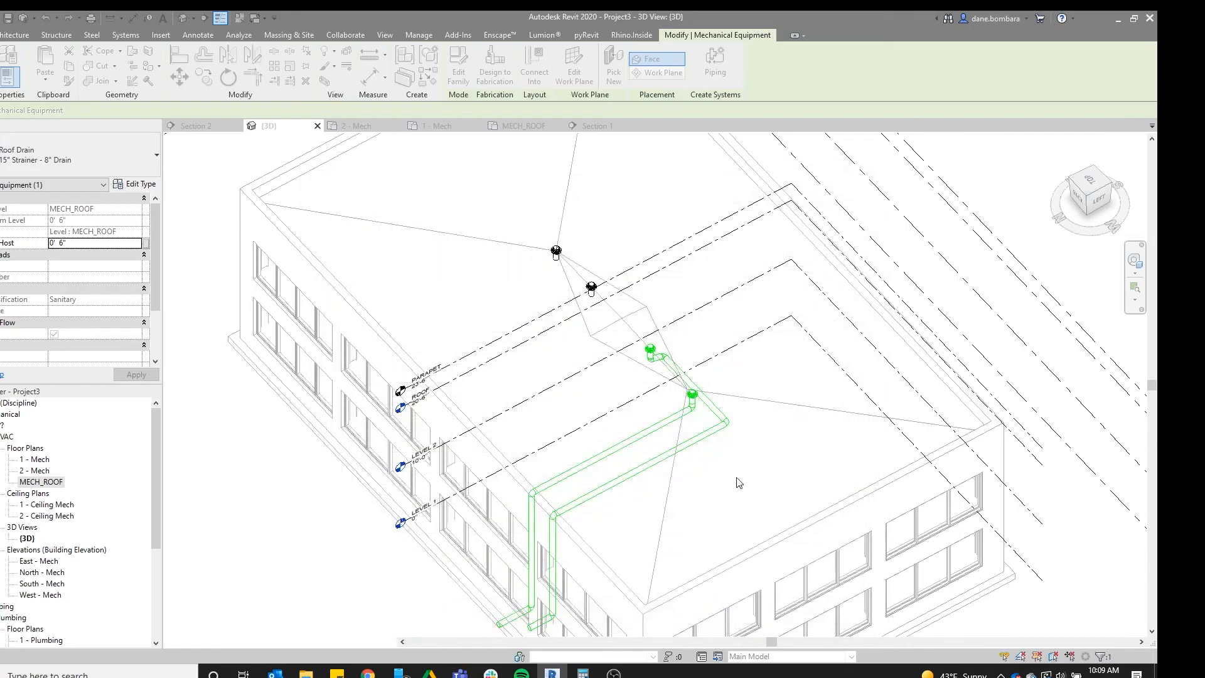
Examine the two drains' connections and horizontal pipe runs against the exposed roof joists, beams and columns
{"action": "middle_click_drag", "start_coordinate": [741, 464], "coordinate": [478, 389], "text": "shift"}
{"action": "scroll", "coordinate": [578, 377], "scroll_direction": "up", "scroll_amount": 3}
{"action": "scroll", "coordinate": [778, 314], "scroll_direction": "up", "scroll_amount": 3}
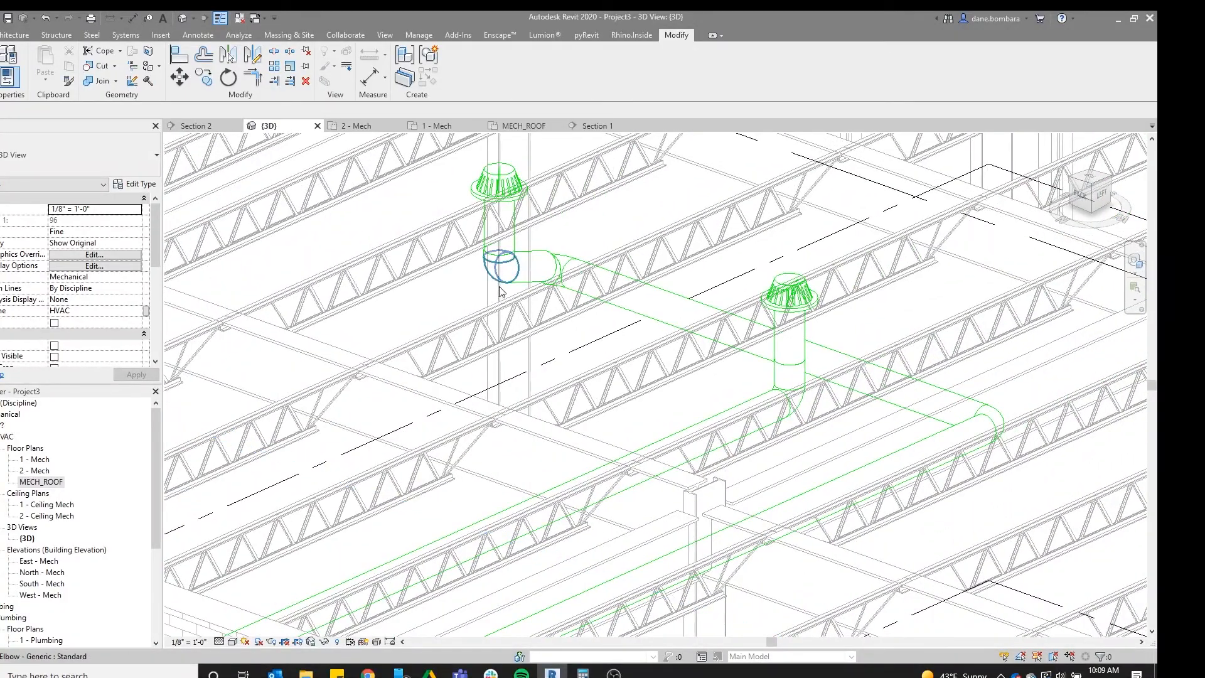
{"action": "middle_click_drag", "start_coordinate": [508, 255], "coordinate": [570, 314], "text": "shift"}
{"action": "middle_click_drag", "start_coordinate": [550, 368], "coordinate": [826, 333], "text": "shift"}
{"action": "scroll", "coordinate": [778, 303], "scroll_direction": "up", "scroll_amount": 2}
{"action": "left_click", "coordinate": [761, 316]}
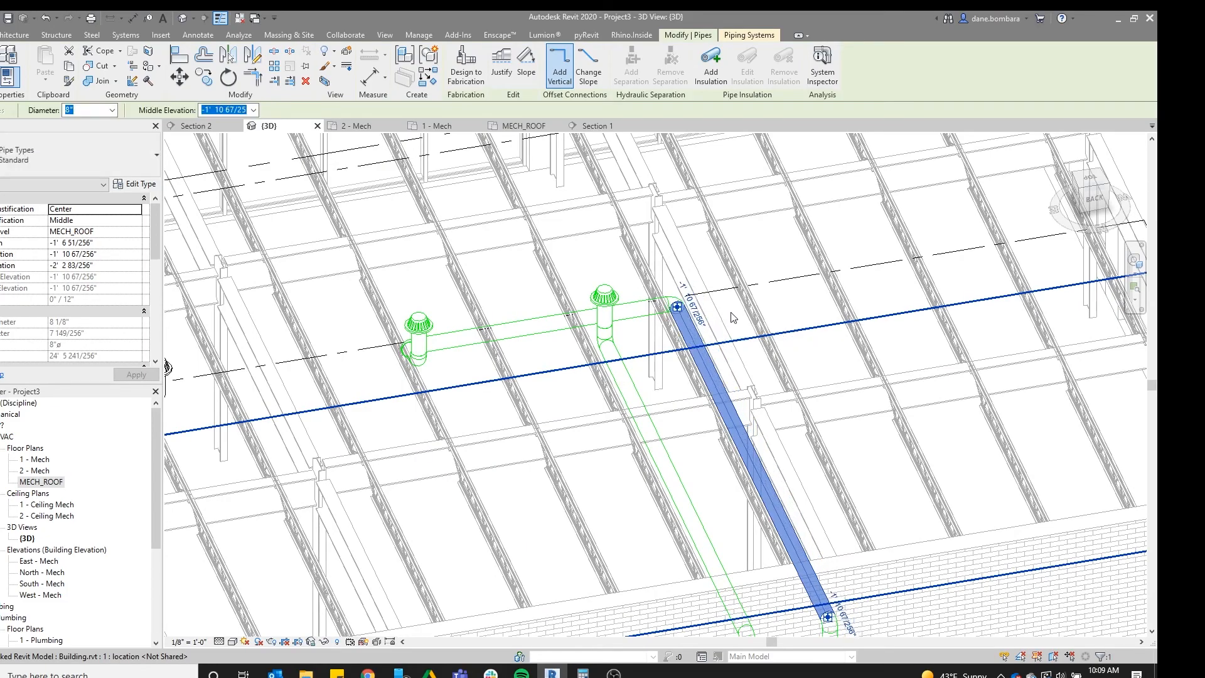
Follow the second drain's piping down to its outlet and check both risers against the windows and brick pier from the Back view
{"action": "middle_click_drag", "start_coordinate": [771, 349], "coordinate": [755, 274], "text": "shift"}
{"action": "scroll", "coordinate": [758, 289], "scroll_direction": "down", "scroll_amount": 3}
{"action": "middle_click_drag", "start_coordinate": [769, 371], "coordinate": [774, 218]}
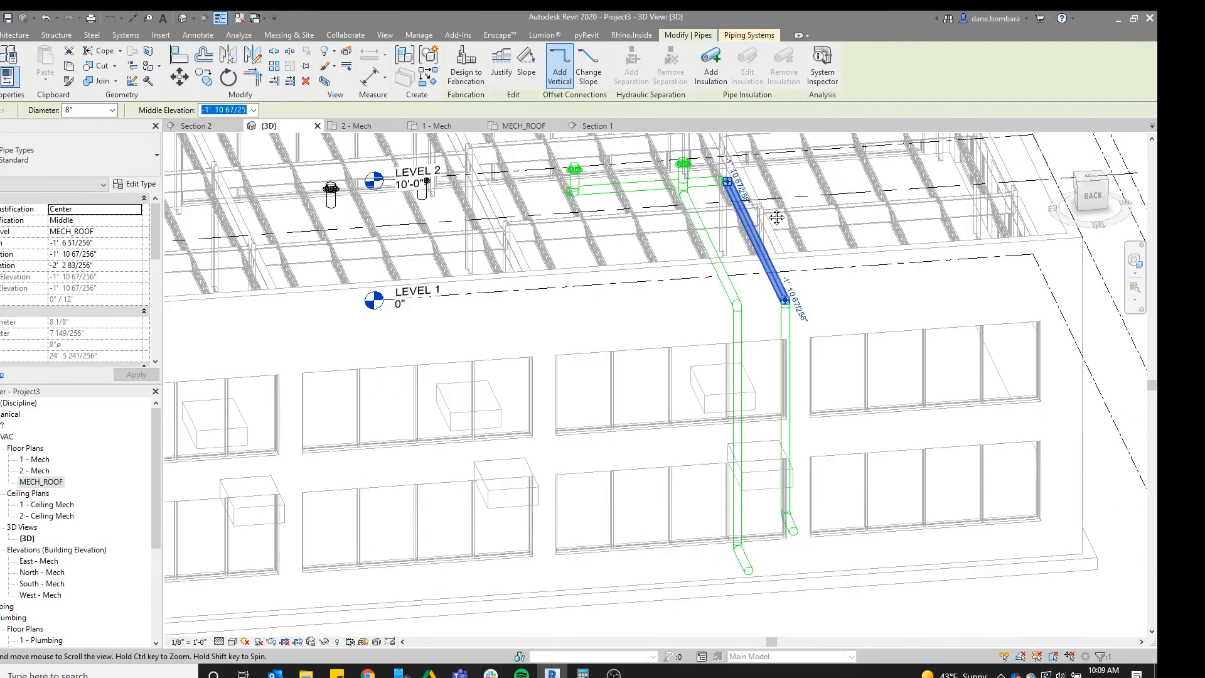
{"action": "scroll", "coordinate": [790, 464], "scroll_direction": "up", "scroll_amount": 3}
{"action": "middle_click_drag", "start_coordinate": [789, 552], "coordinate": [786, 385]}
{"action": "scroll", "coordinate": [666, 387], "scroll_direction": "up", "scroll_amount": 2}
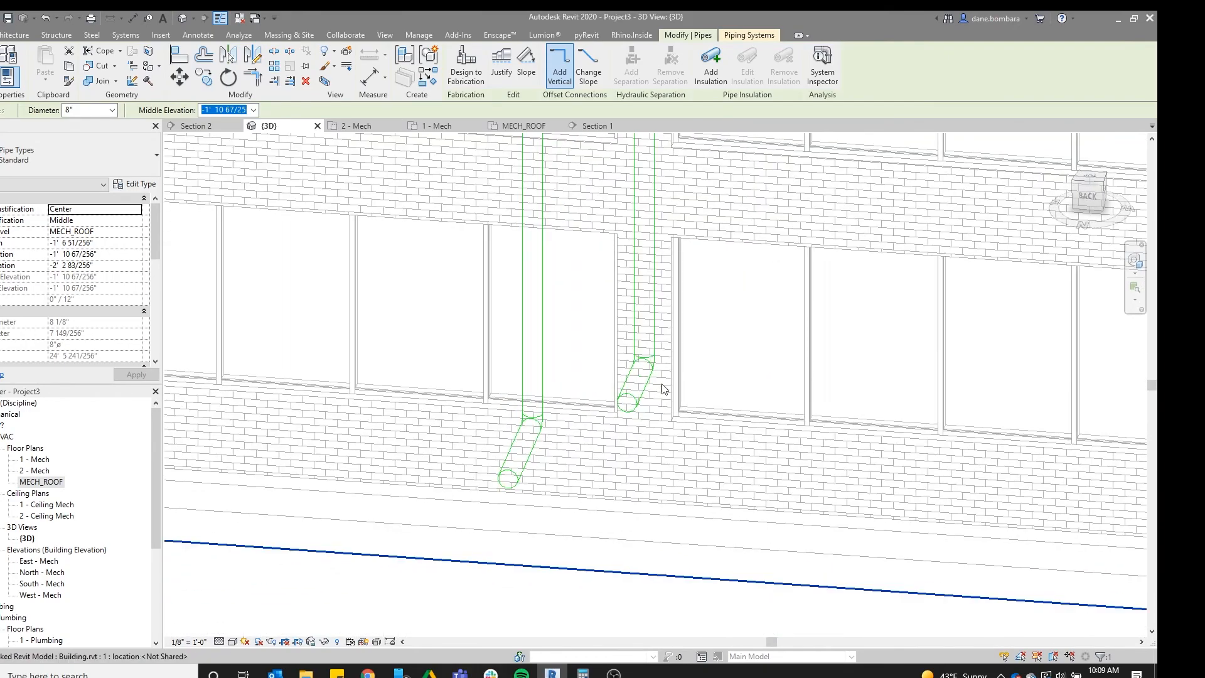
{"action": "middle_click_drag", "start_coordinate": [638, 413], "coordinate": [670, 385], "text": "shift"}
{"action": "left_click", "coordinate": [1091, 195]}
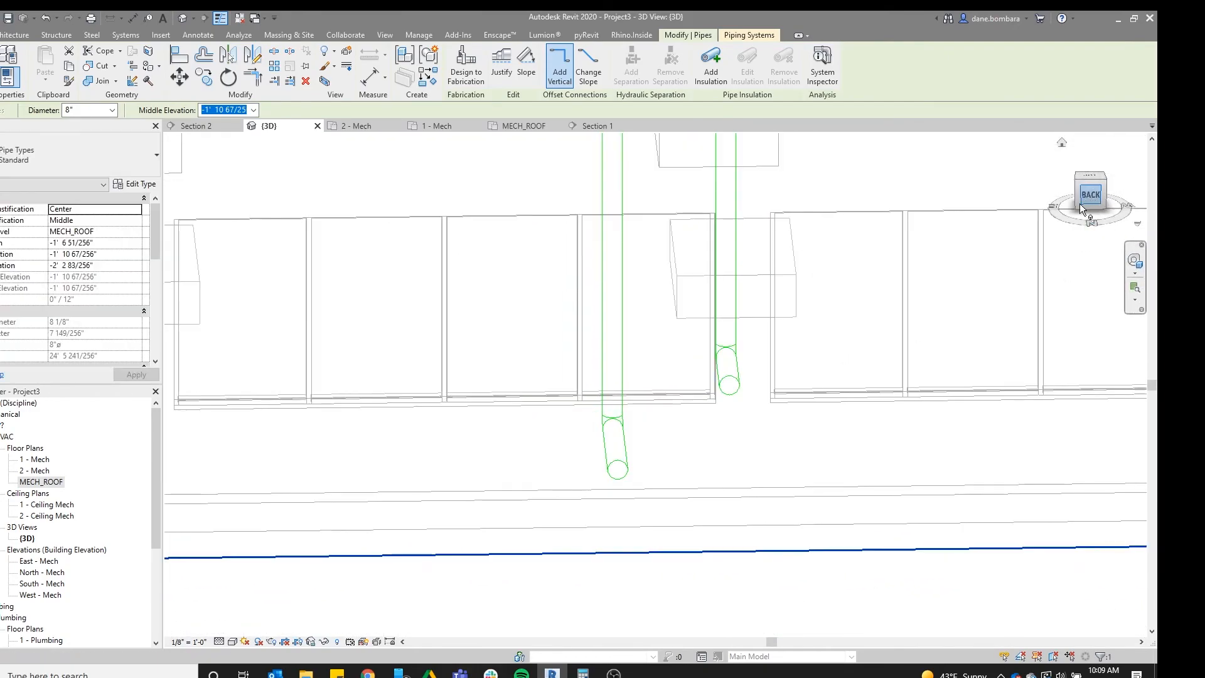
{"action": "scroll", "coordinate": [1004, 252], "scroll_direction": "down", "scroll_amount": 5}
{"action": "middle_click_drag", "start_coordinate": [1005, 351], "coordinate": [671, 364]}
{"action": "scroll", "coordinate": [740, 439], "scroll_direction": "up", "scroll_amount": 5}
{"action": "scroll", "coordinate": [740, 439], "scroll_direction": "down", "scroll_amount": 3}
{"action": "middle_click_drag", "start_coordinate": [742, 427], "coordinate": [712, 166]}
{"action": "scroll", "coordinate": [672, 330], "scroll_direction": "up", "scroll_amount": 3}
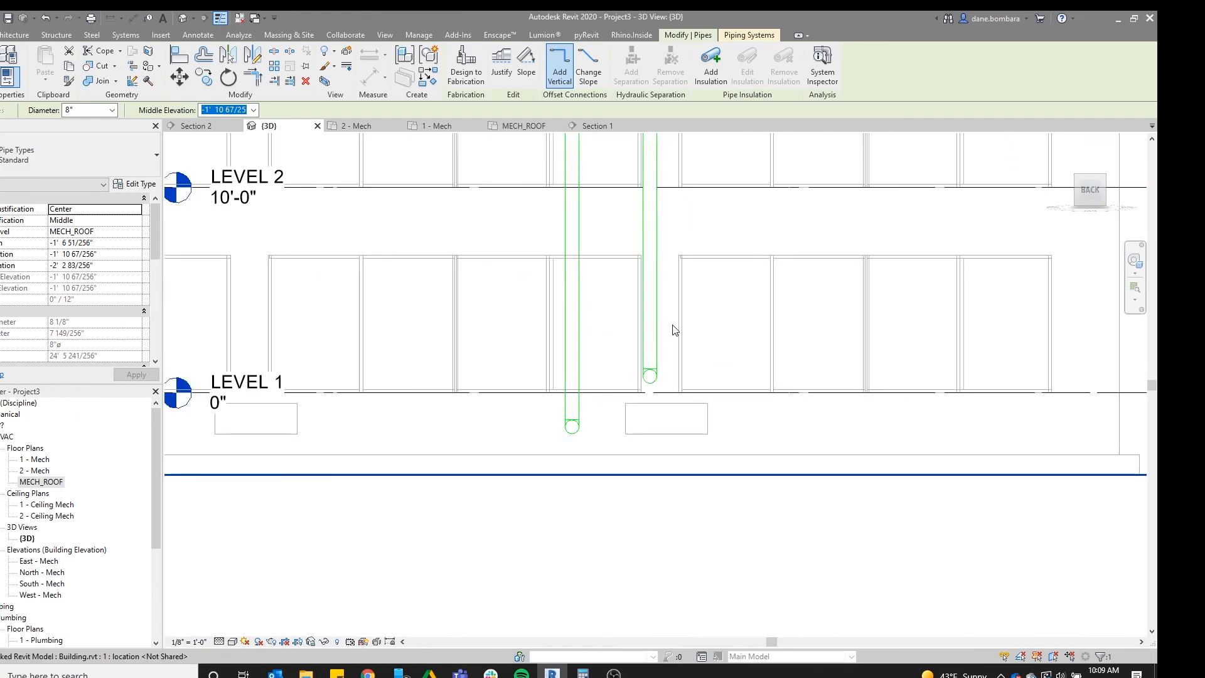
{"action": "scroll", "coordinate": [667, 386], "scroll_direction": "up", "scroll_amount": 4}
{"action": "scroll", "coordinate": [609, 371], "scroll_direction": "up", "scroll_amount": 3}
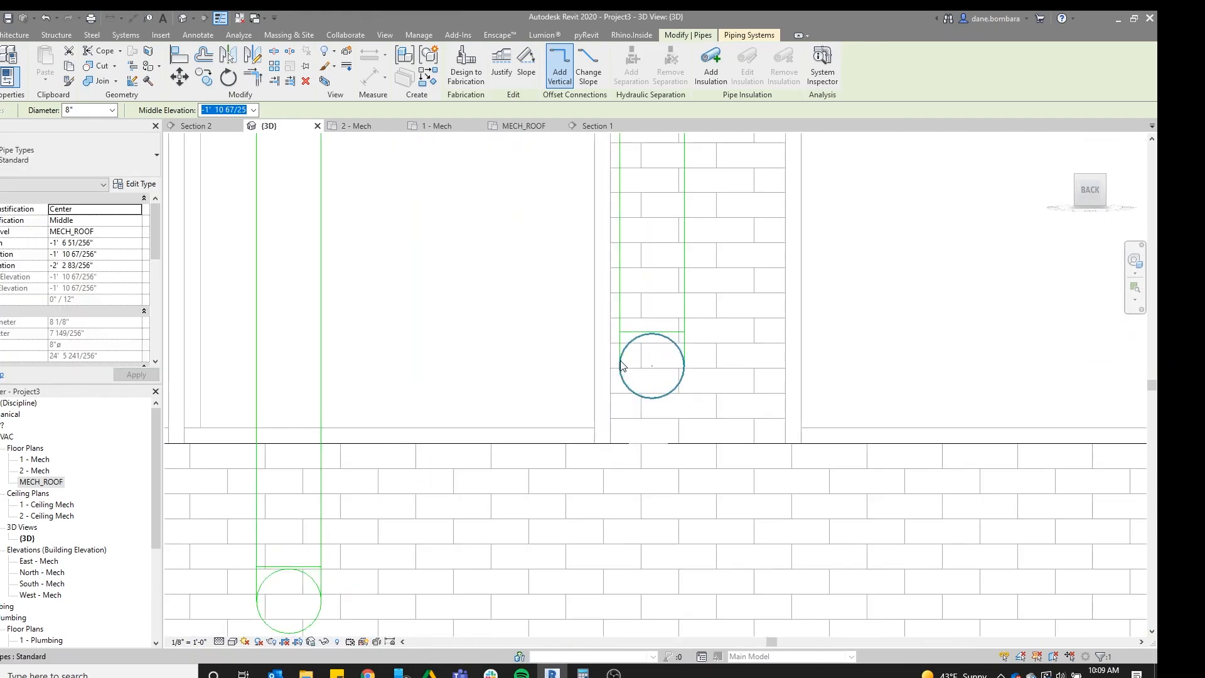
{"action": "scroll", "coordinate": [632, 418], "scroll_direction": "down", "scroll_amount": 8}
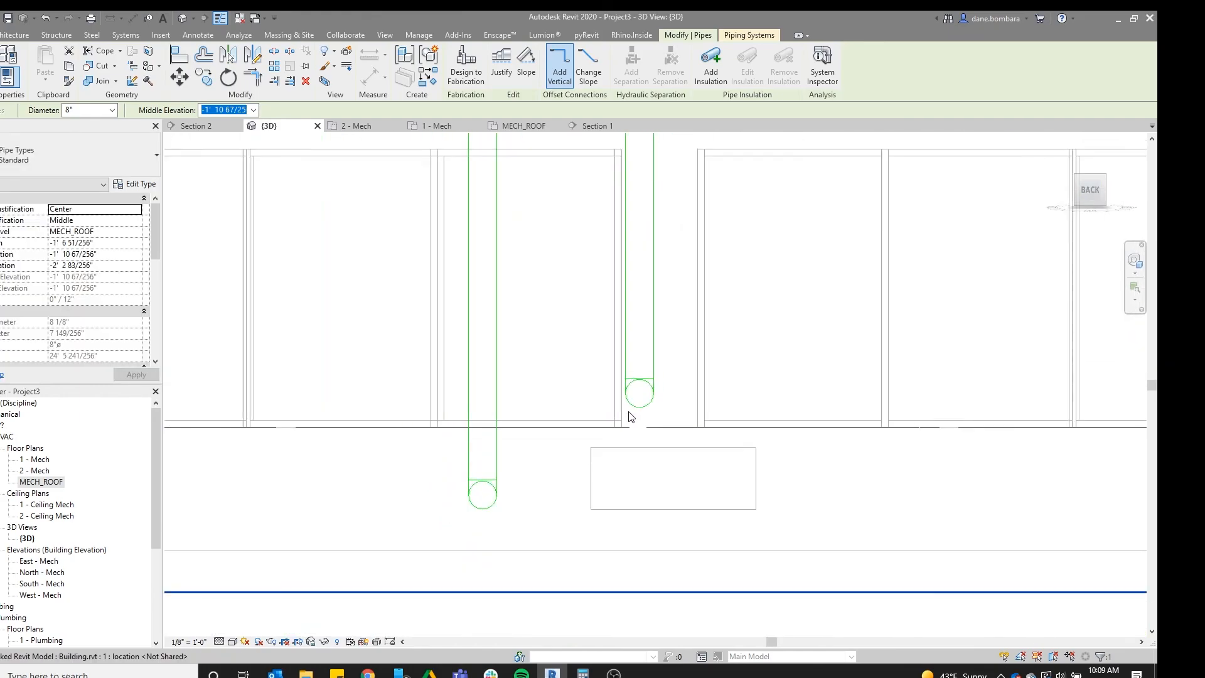
{"action": "middle_click_drag", "start_coordinate": [765, 209], "coordinate": [580, 590], "text": "shift"}
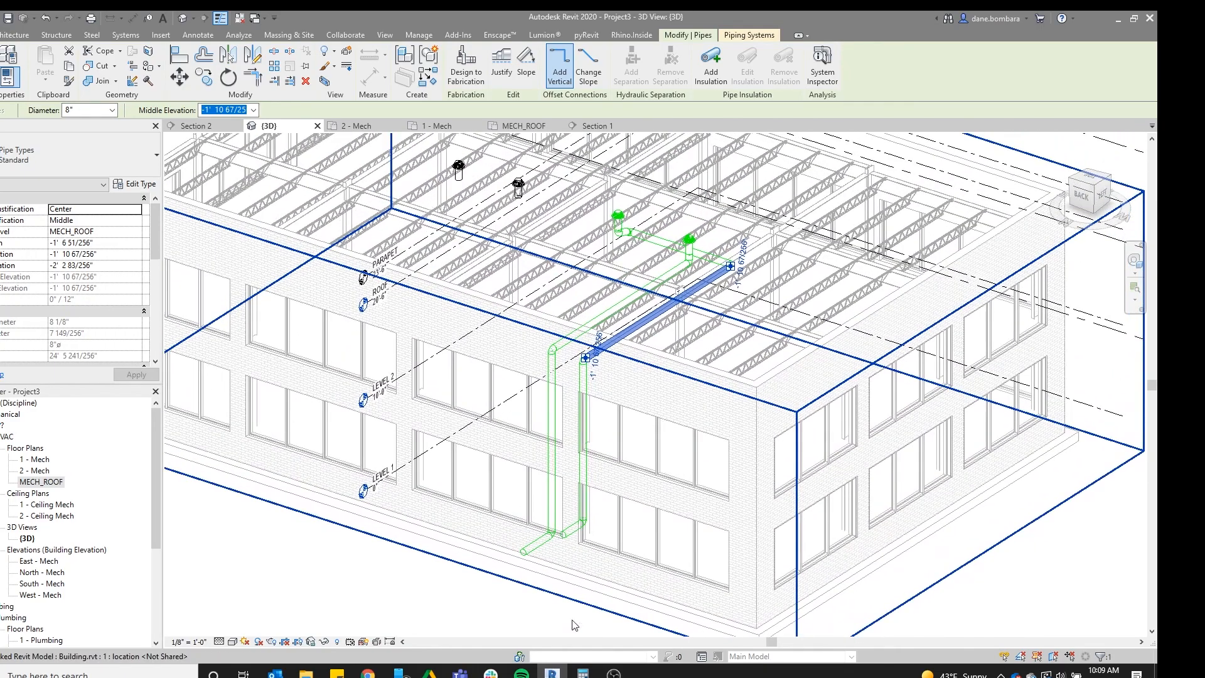
{"action": "left_click", "coordinate": [614, 673]}
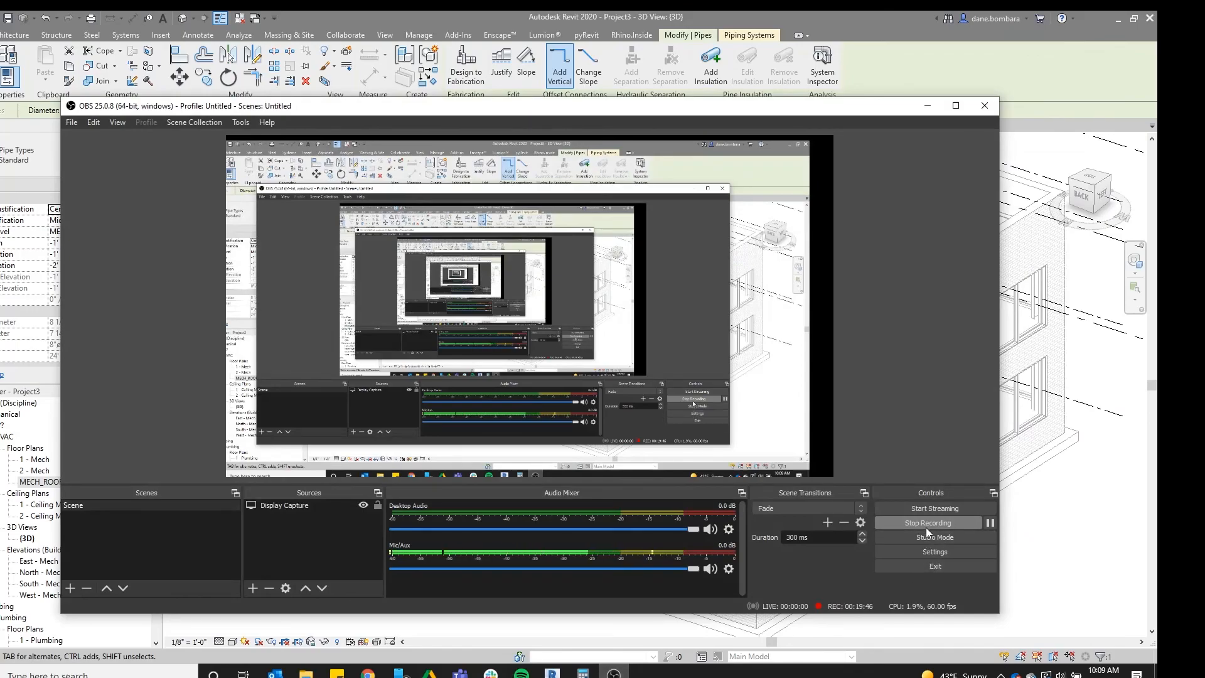